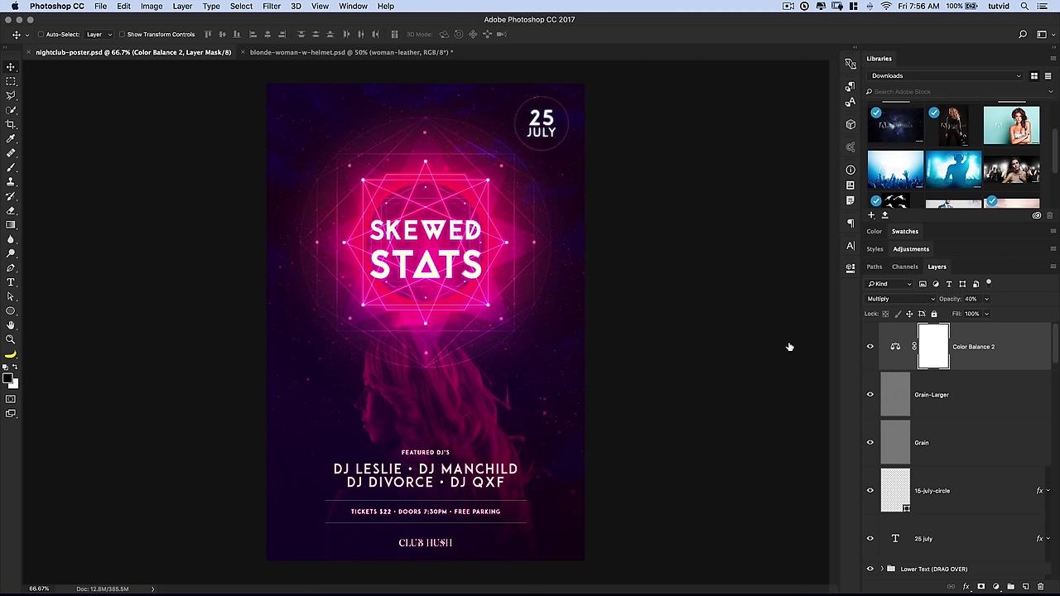
Start a new document from File > New and switch its width unit to Inches
key(super+s)
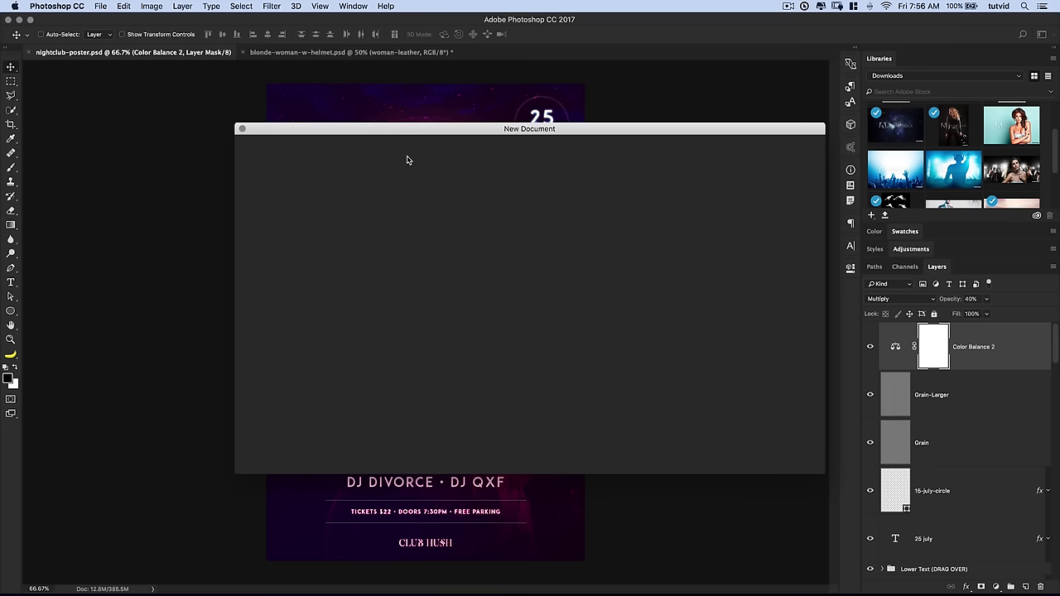
key(Escape)
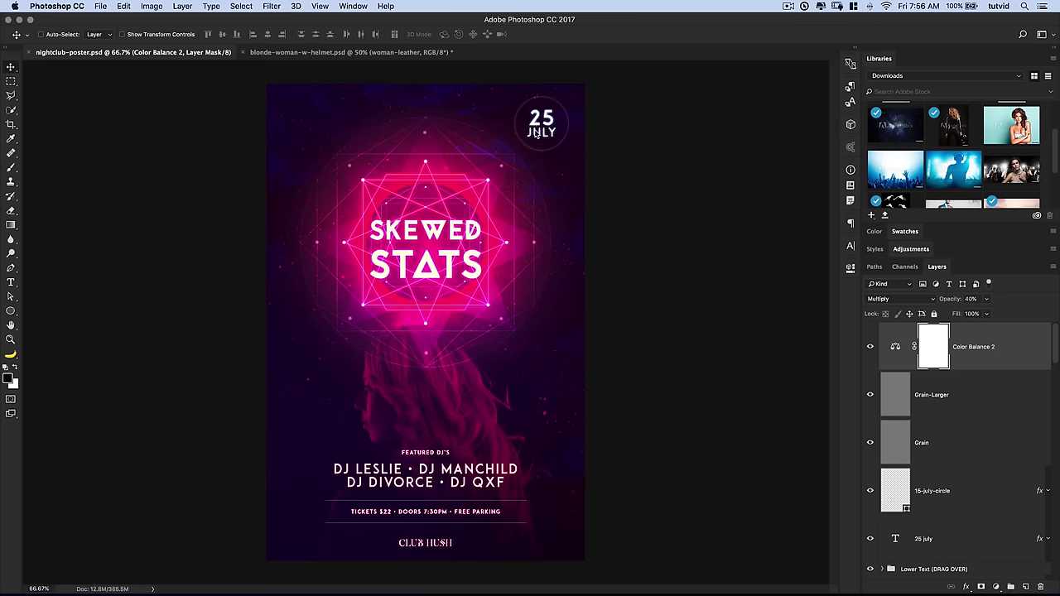
click(102, 7)
click(108, 21)
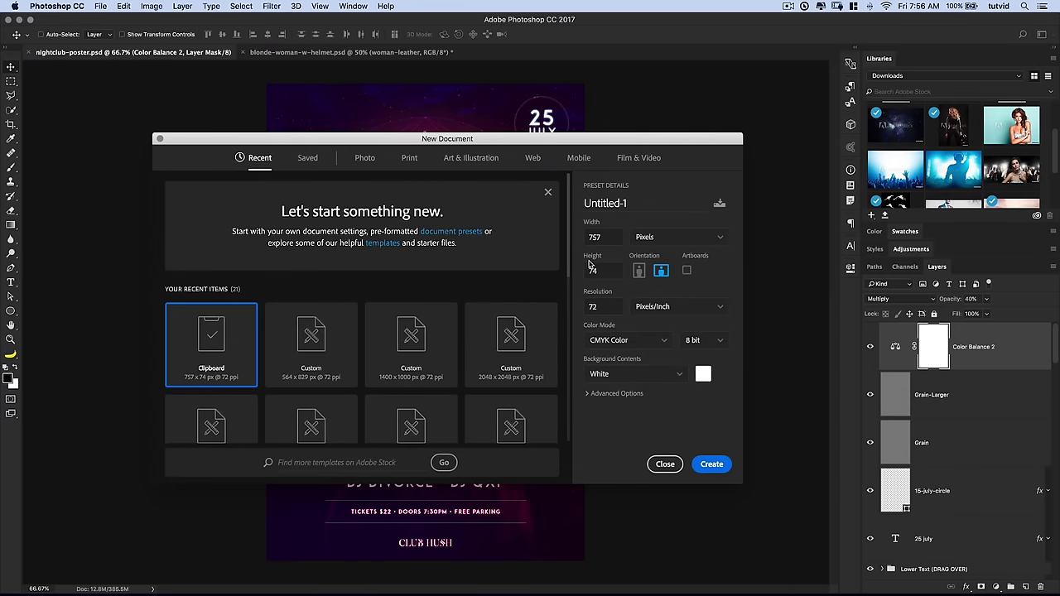
click(708, 242)
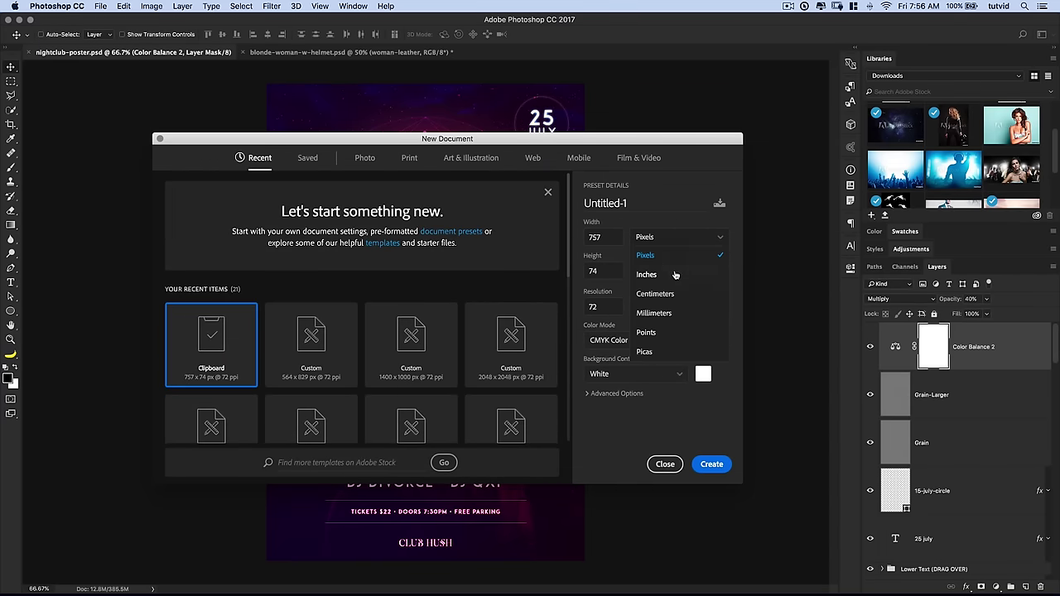
click(681, 260)
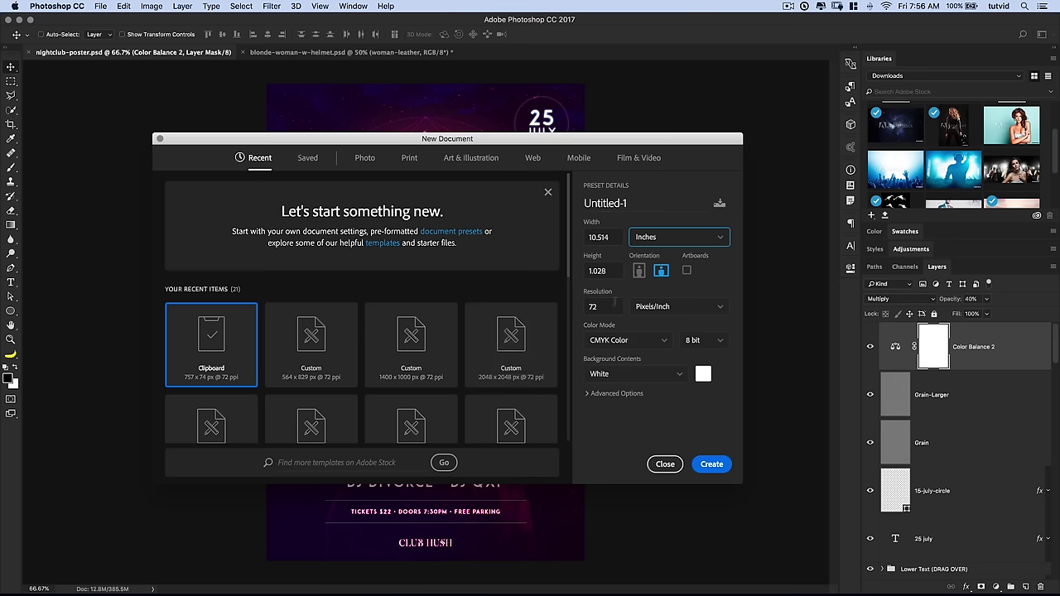
double_click(612, 306)
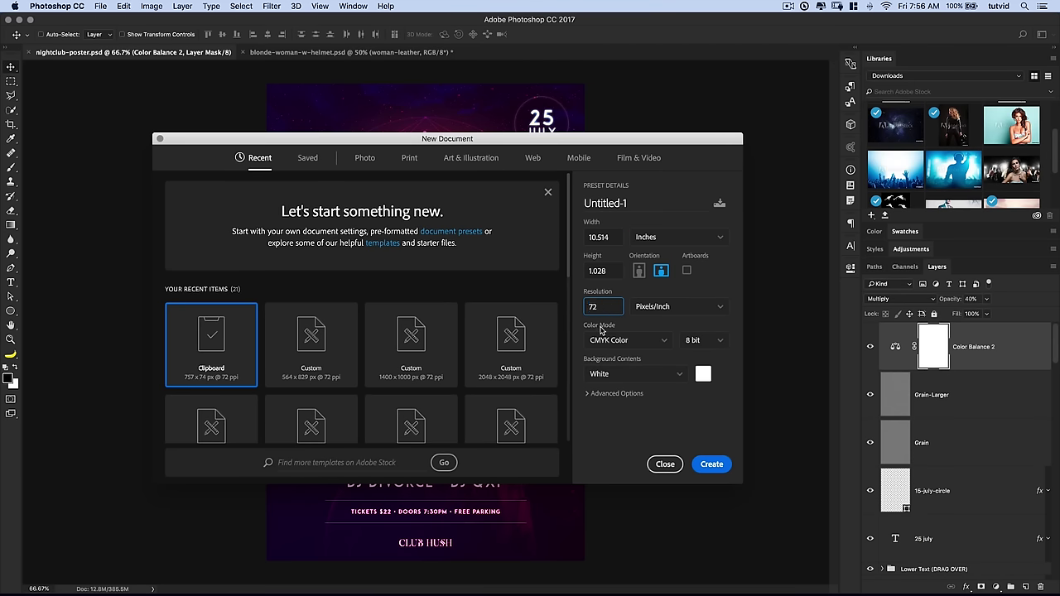
Enter 24 in width and 36 in height, then create the document
double_click(620, 237)
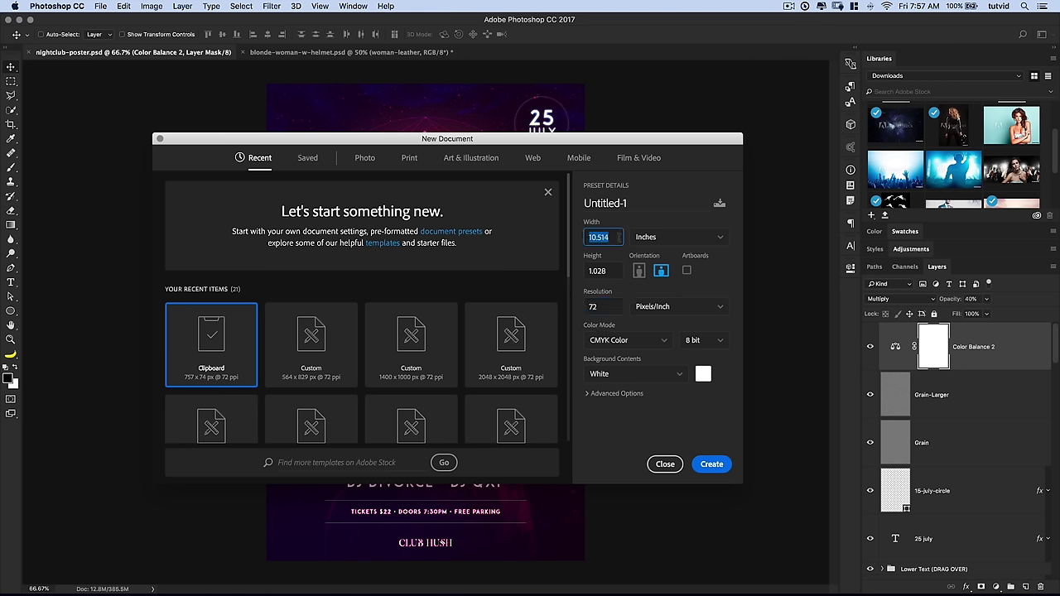
text(24)
key(Tab)
text(36)
key(Tab)
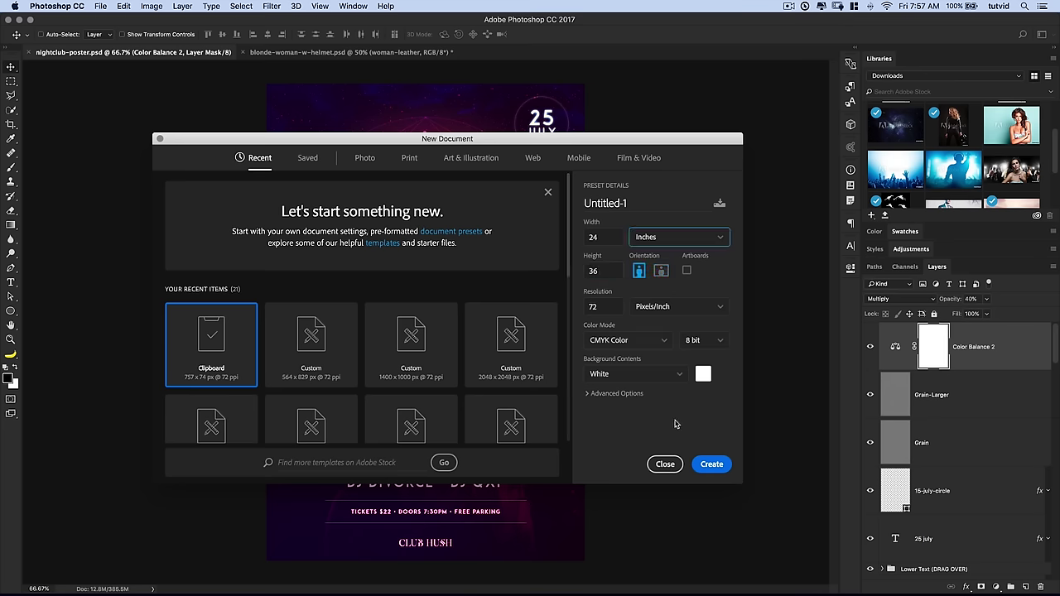
click(714, 467)
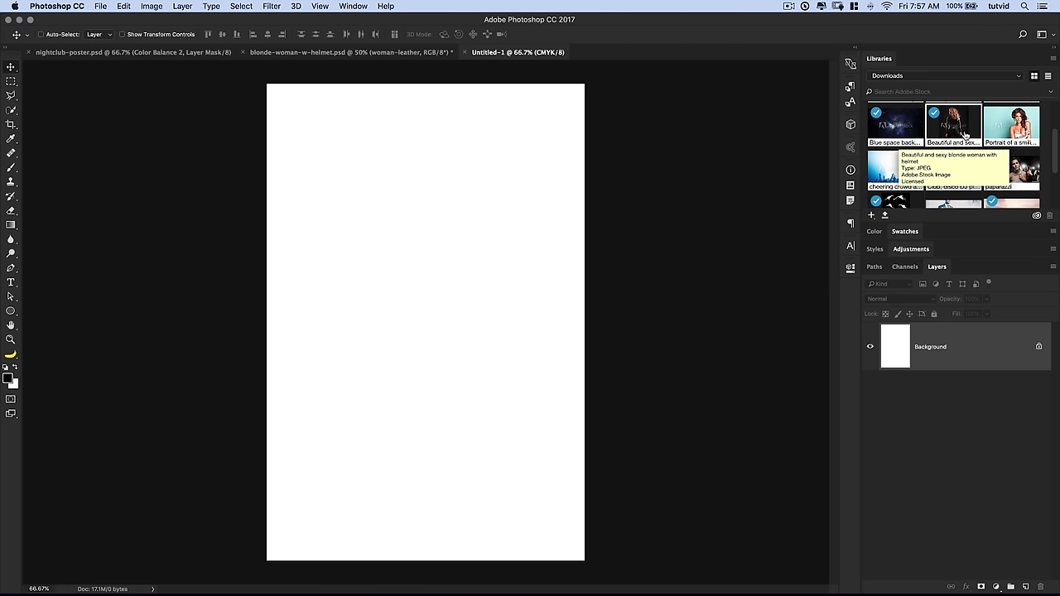
Drop the Blue space background image from Libraries onto the blank canvas, rotated upright and enlarged
click(164, 54)
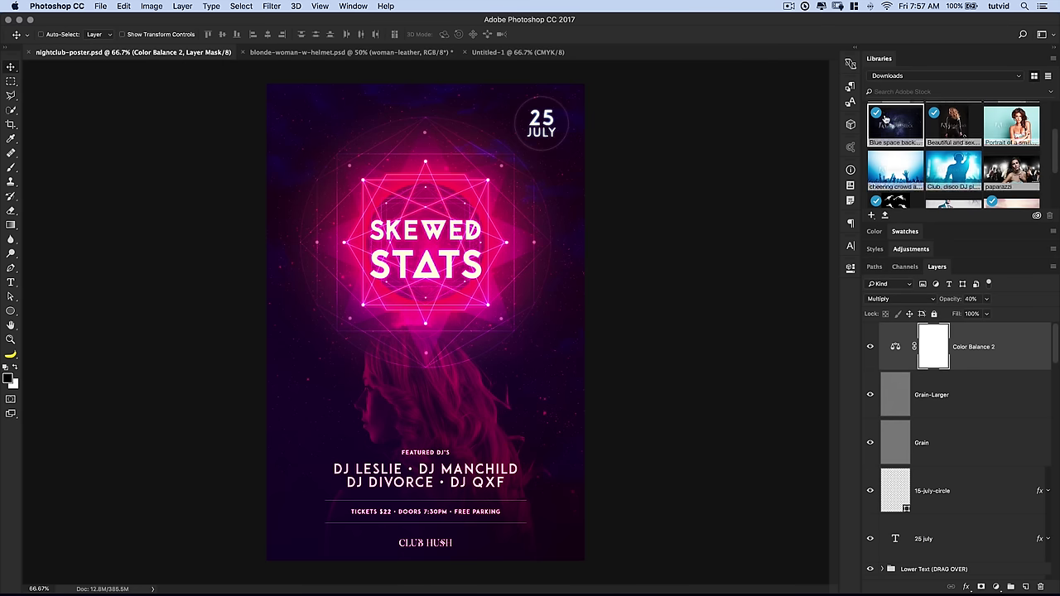
click(496, 52)
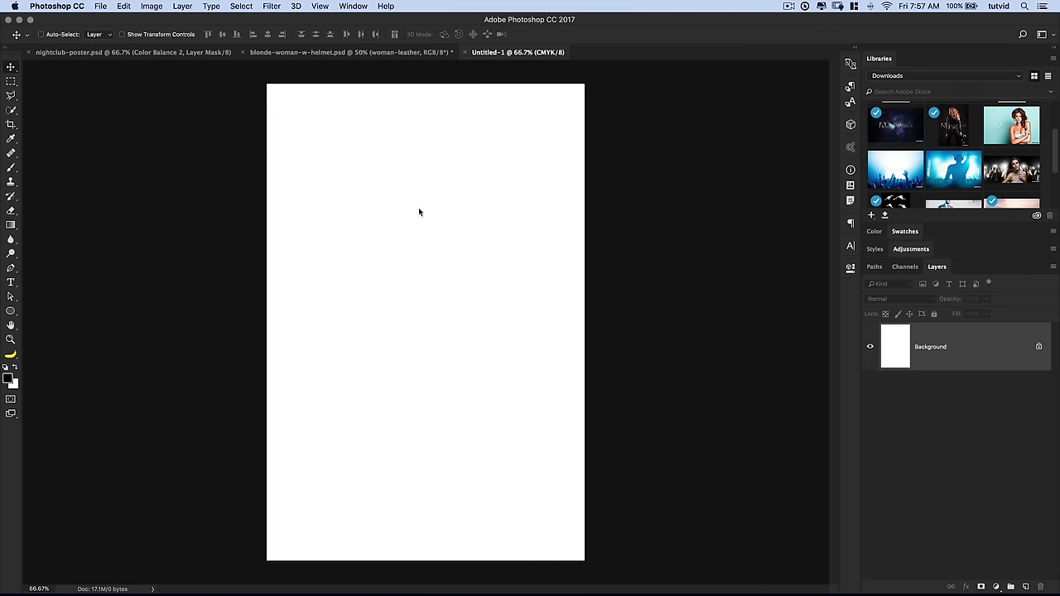
drag(954, 170, 423, 242)
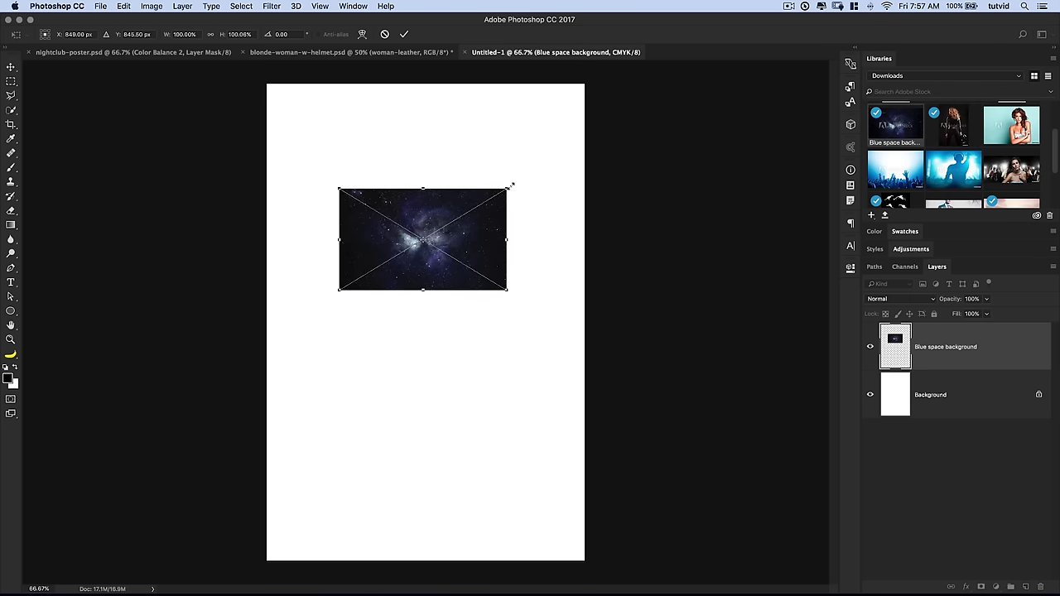
drag(511, 186, 534, 418)
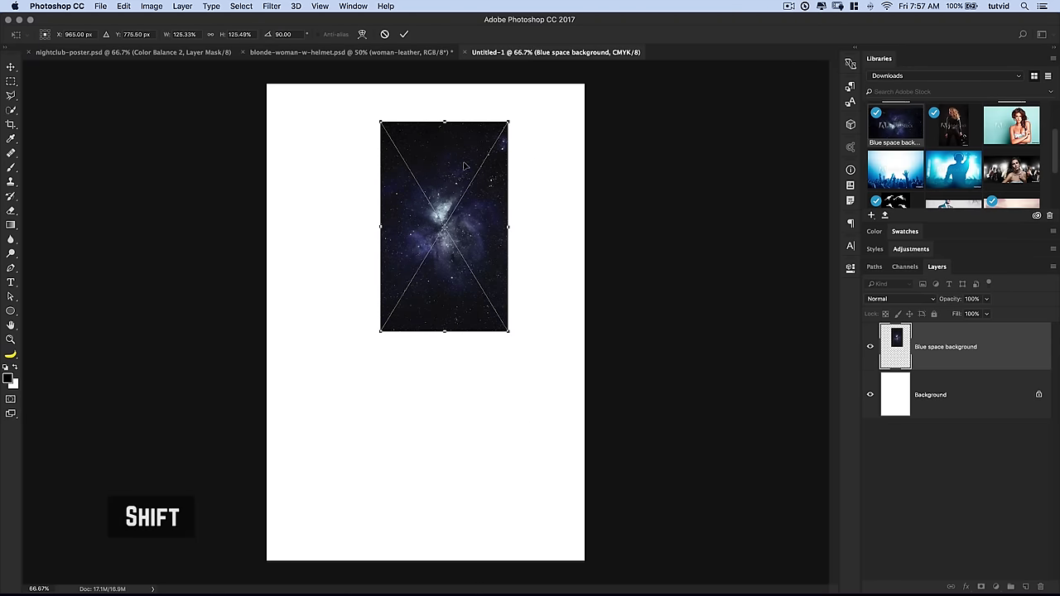
drag(439, 128, 328, 97)
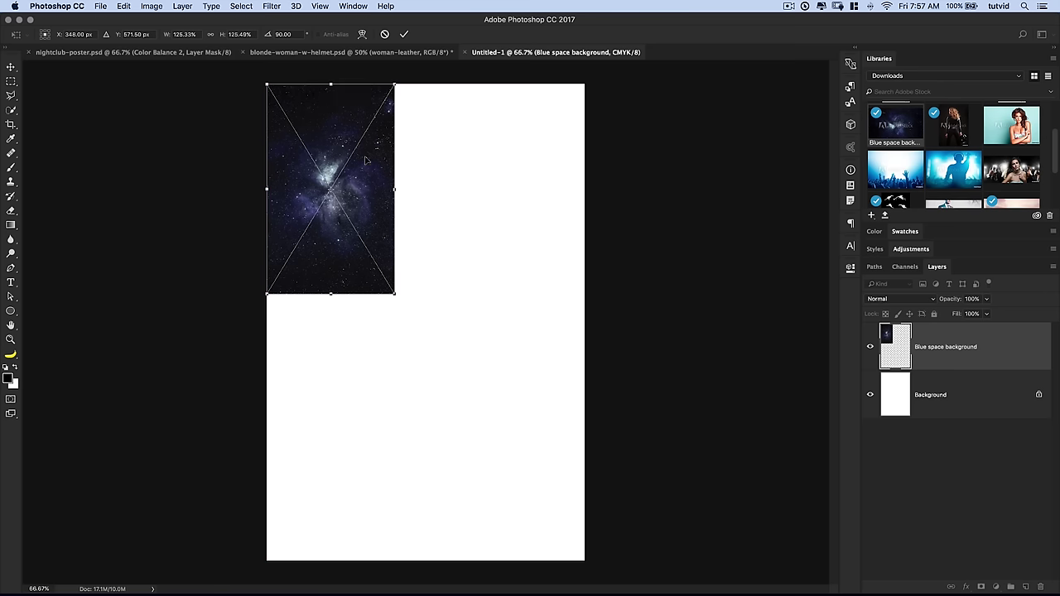
Scale the space image from its centre to cover the whole canvas and commit
click(323, 8)
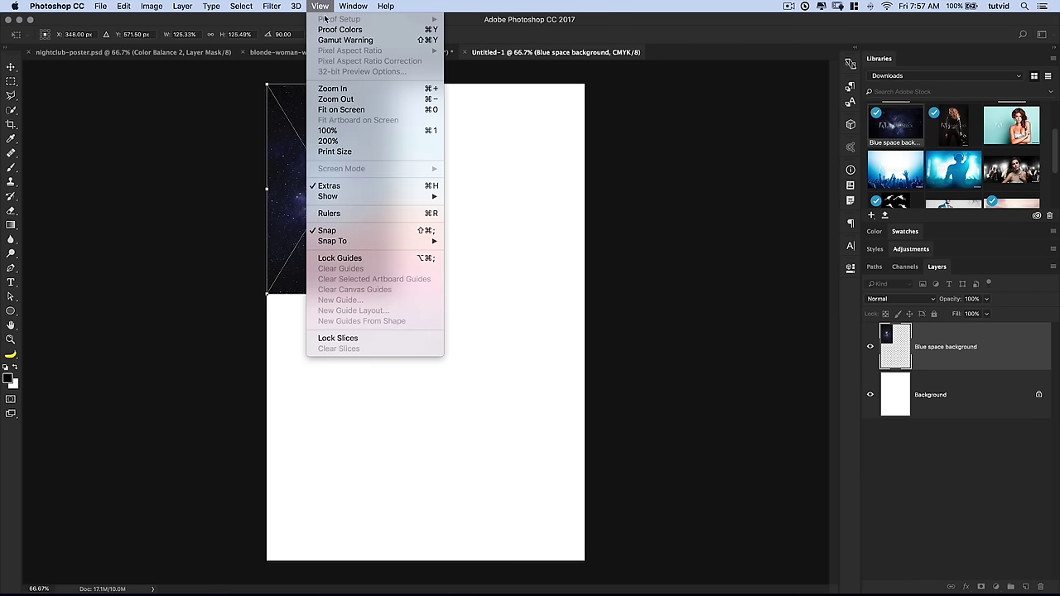
click(289, 209)
drag(394, 293, 585, 561)
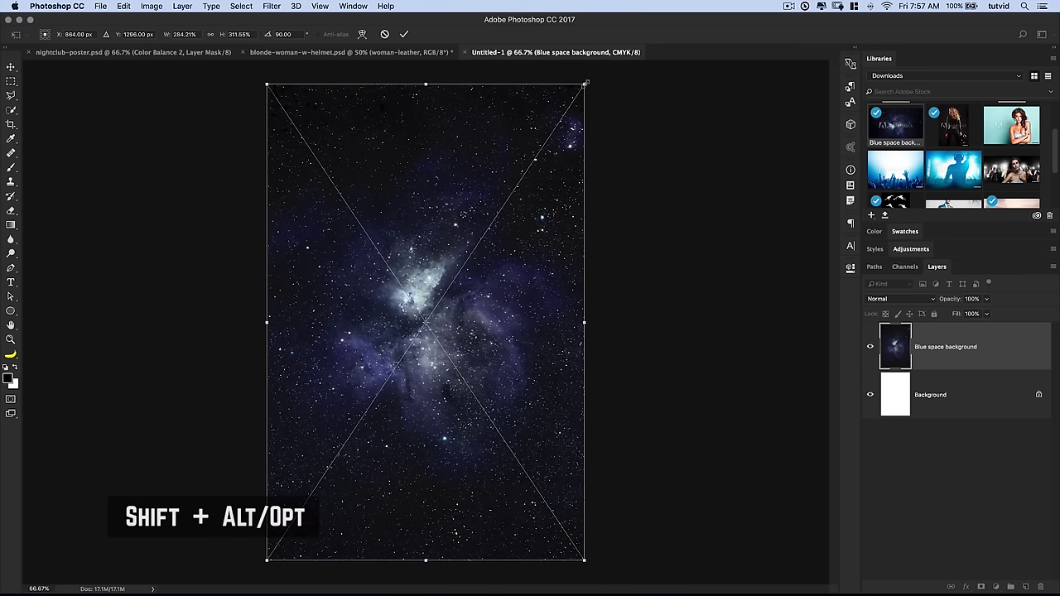
drag(585, 84, 588, 80)
key(Return)
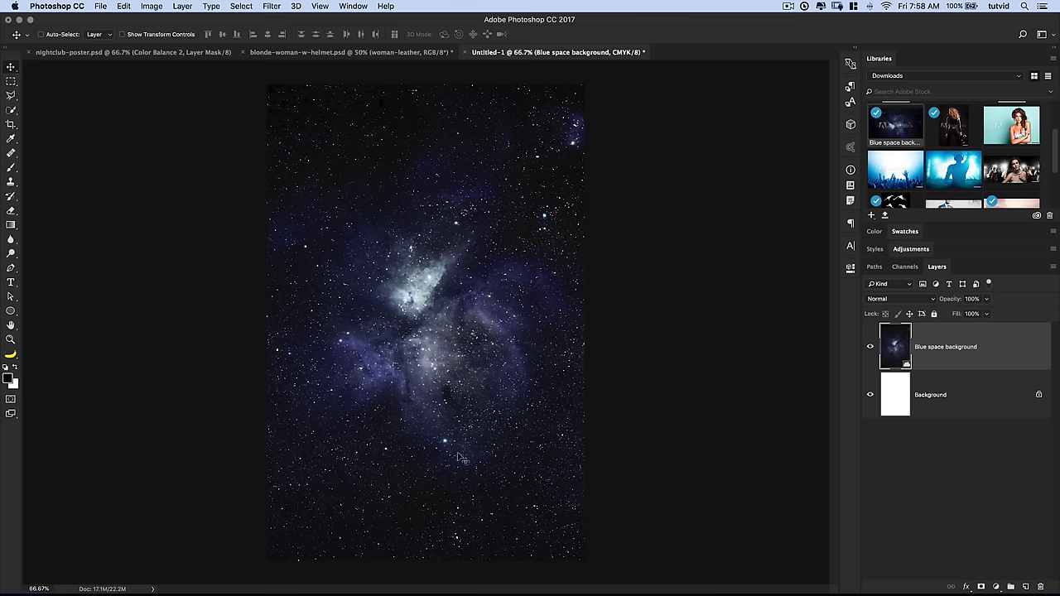
Flip the space image vertically with Free Transform and commit it
click(123, 6)
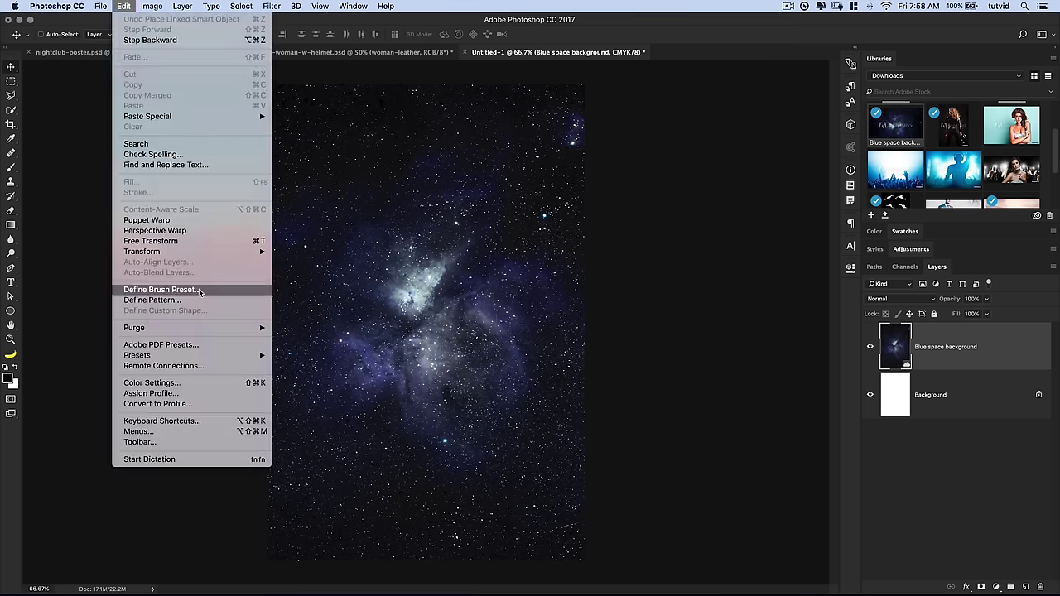
click(202, 242)
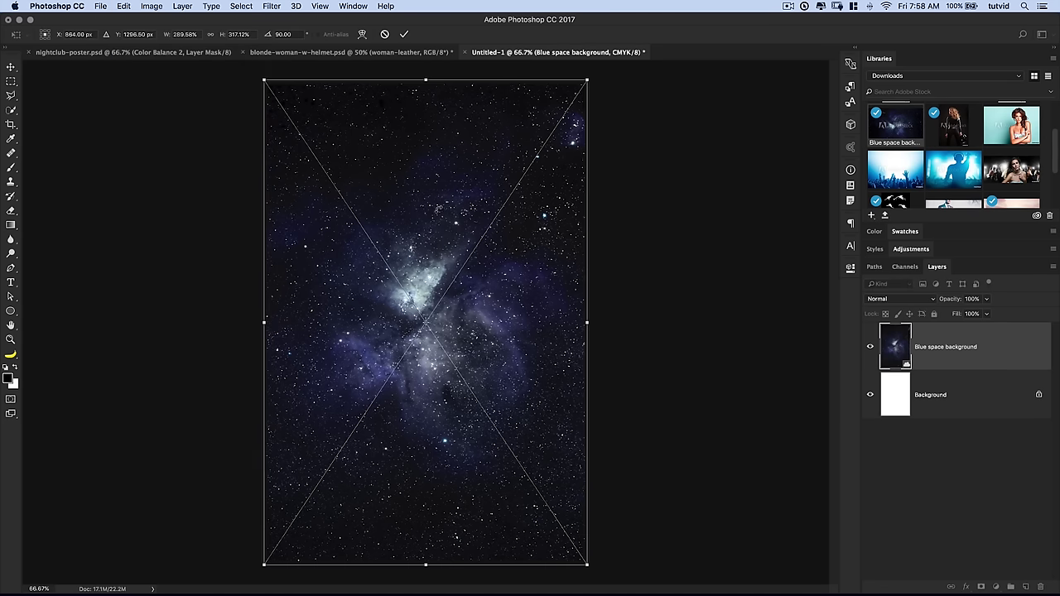
right_click(439, 207)
click(469, 347)
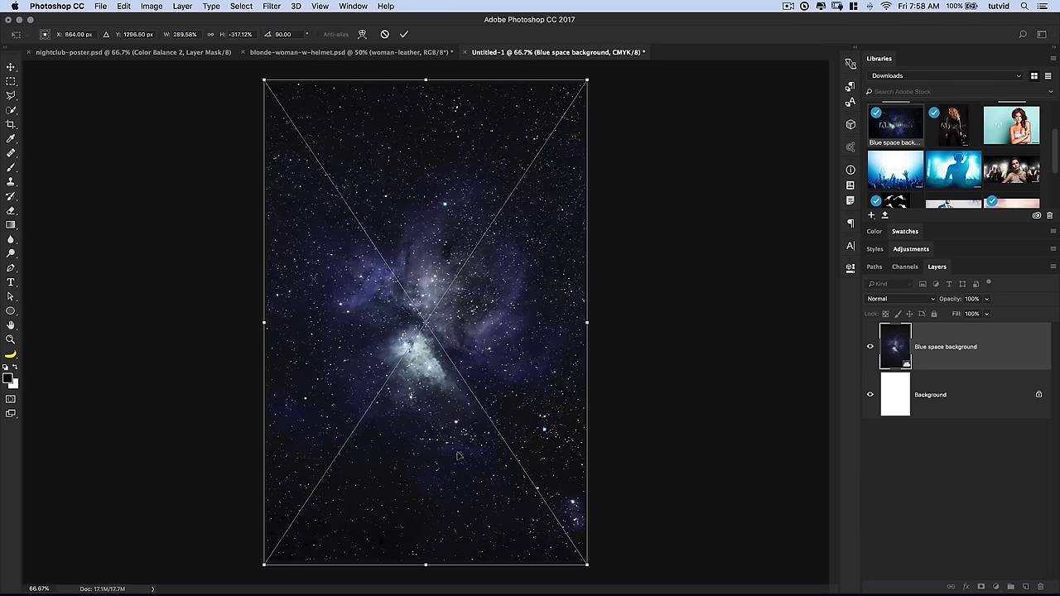
click(404, 35)
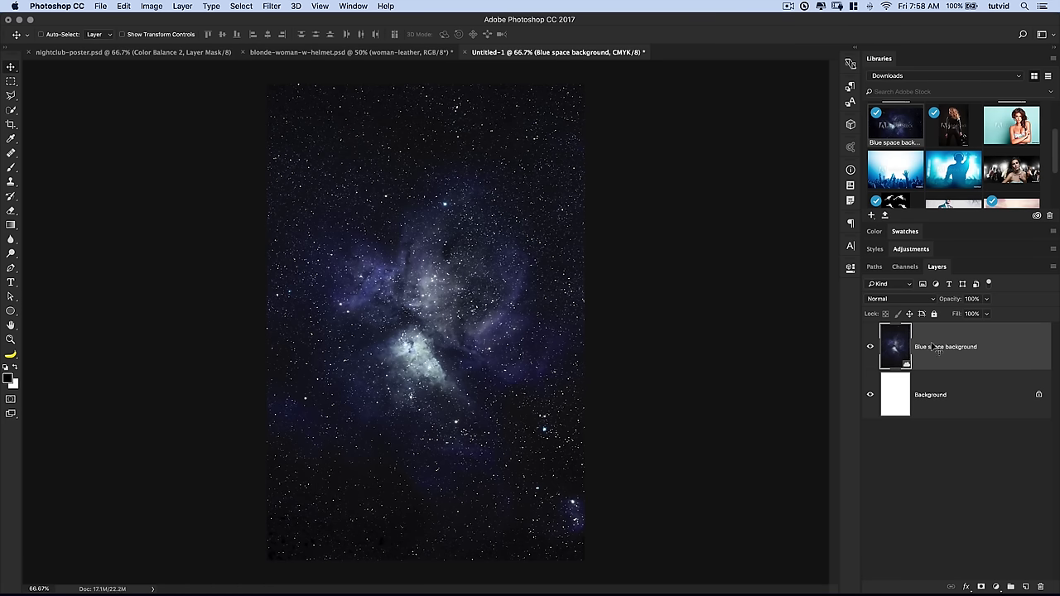
Delete the white Background layer and switch to blonde-woman-w-helmet.psd
click(934, 396)
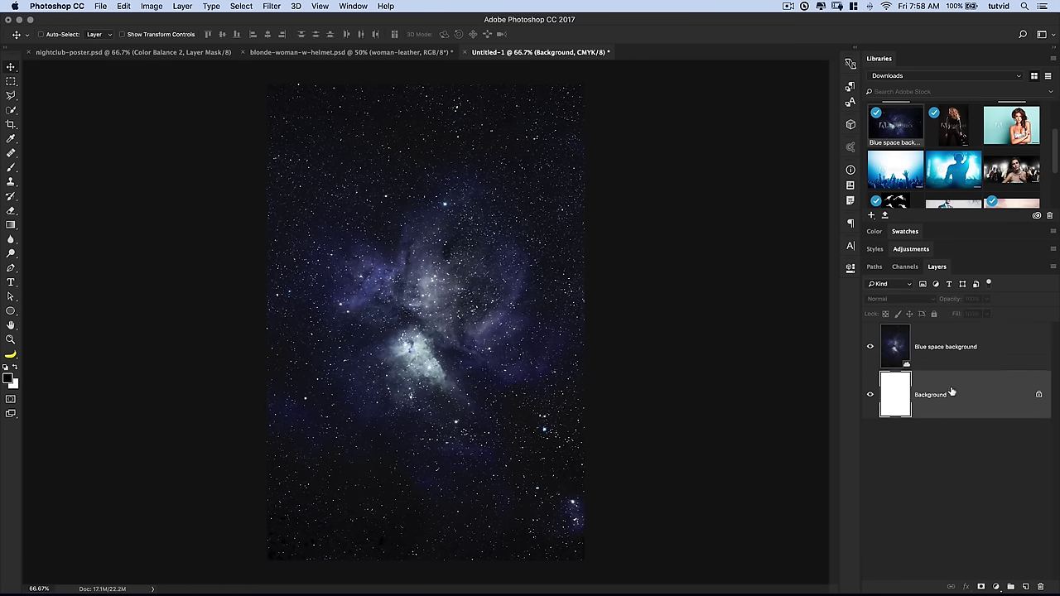
click(1041, 588)
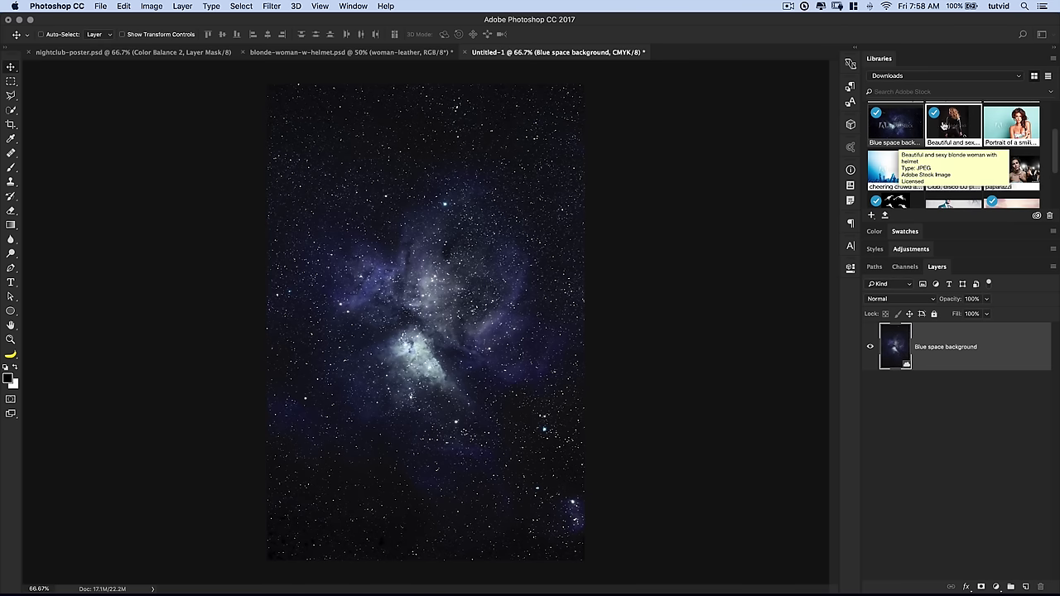
click(353, 53)
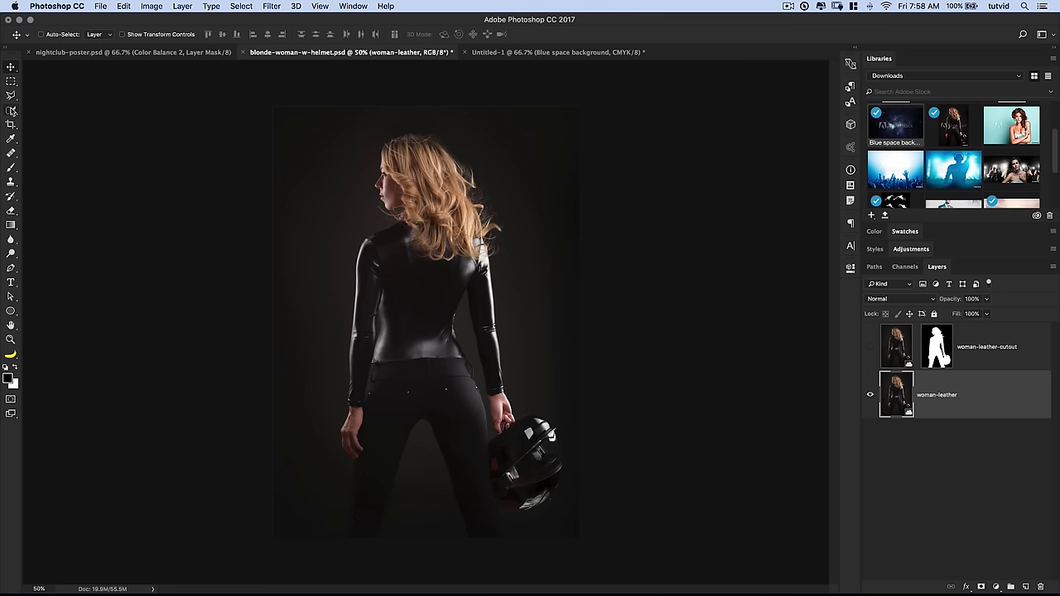
Pick the Quick Selection tool and look through the Select menu
click(10, 110)
click(58, 109)
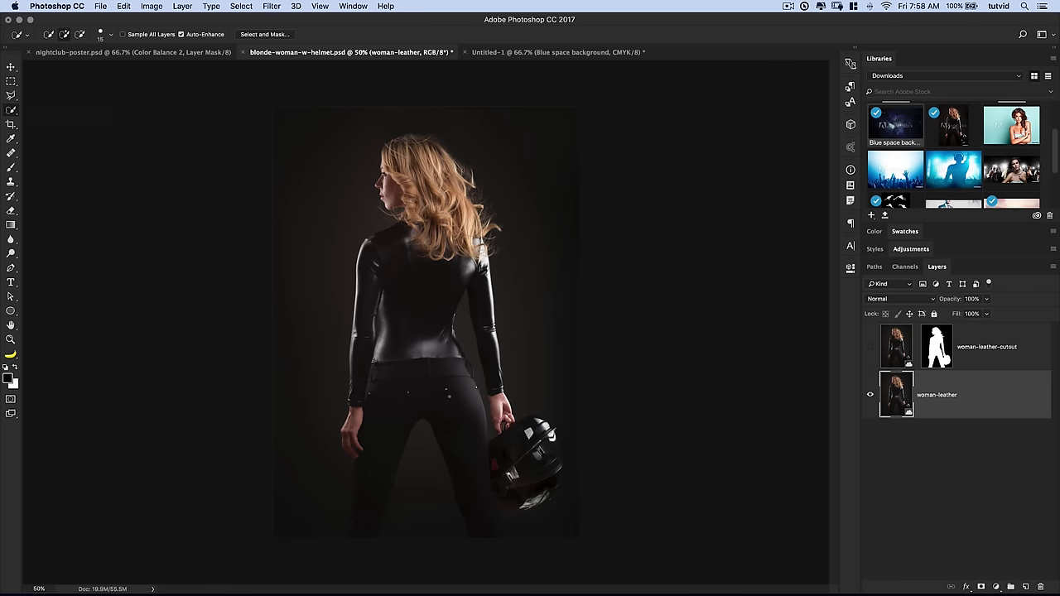
click(238, 6)
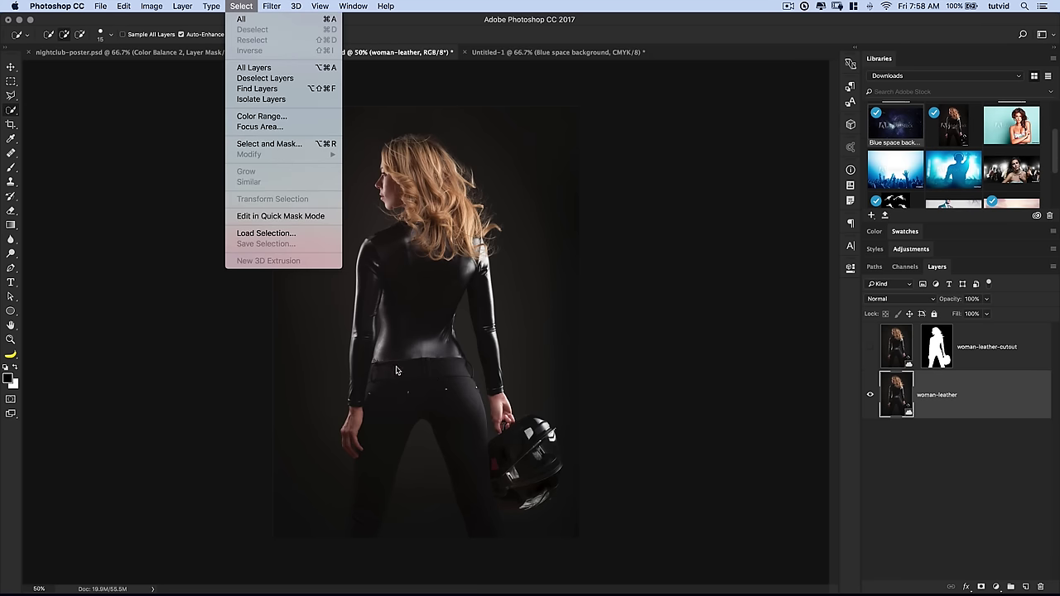
click(379, 385)
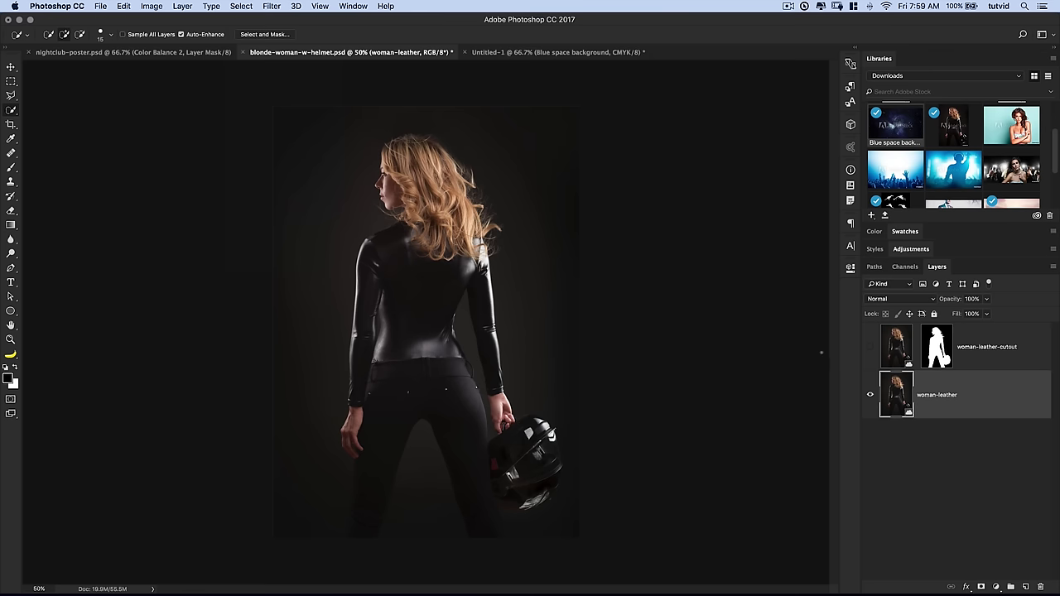
Hide the woman-leather layer, then show and select the woman-leather-cutout layer
click(870, 395)
click(870, 346)
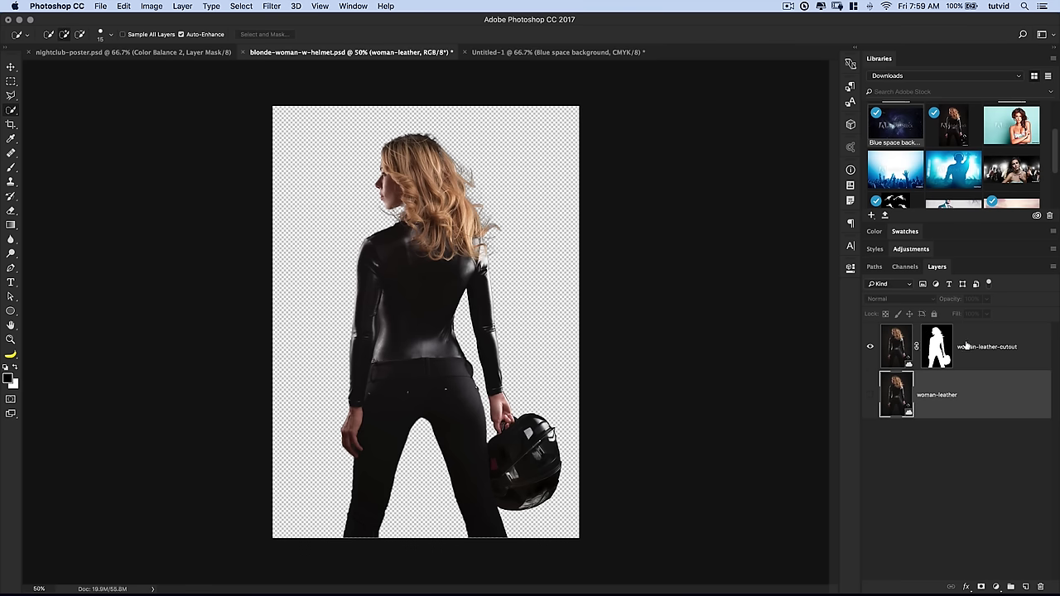
click(899, 346)
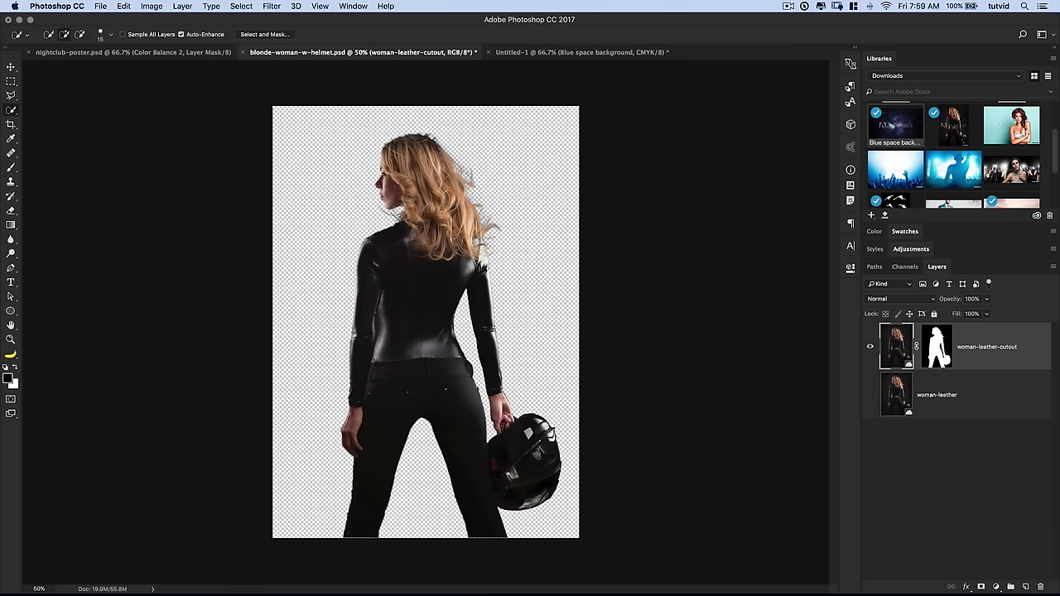
click(11, 67)
Drag the woman cutout into the space document, placing it low on the canvas
drag(426, 217, 568, 55)
drag(417, 377, 448, 446)
key(super+minus)
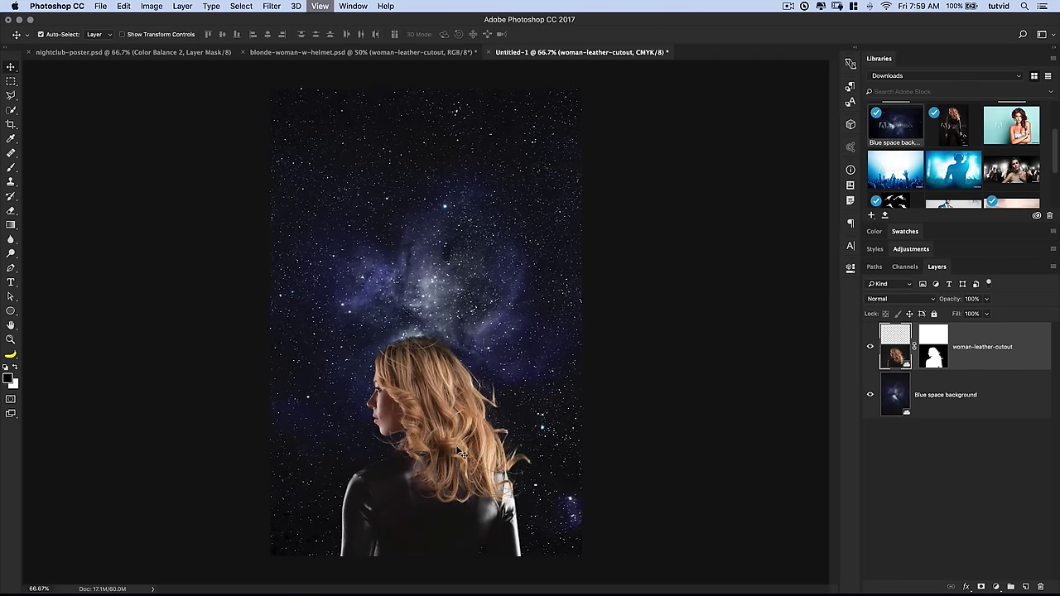
Enlarge the woman to about 115%, move her lower, commit, then view the nightclub poster
key(super+t)
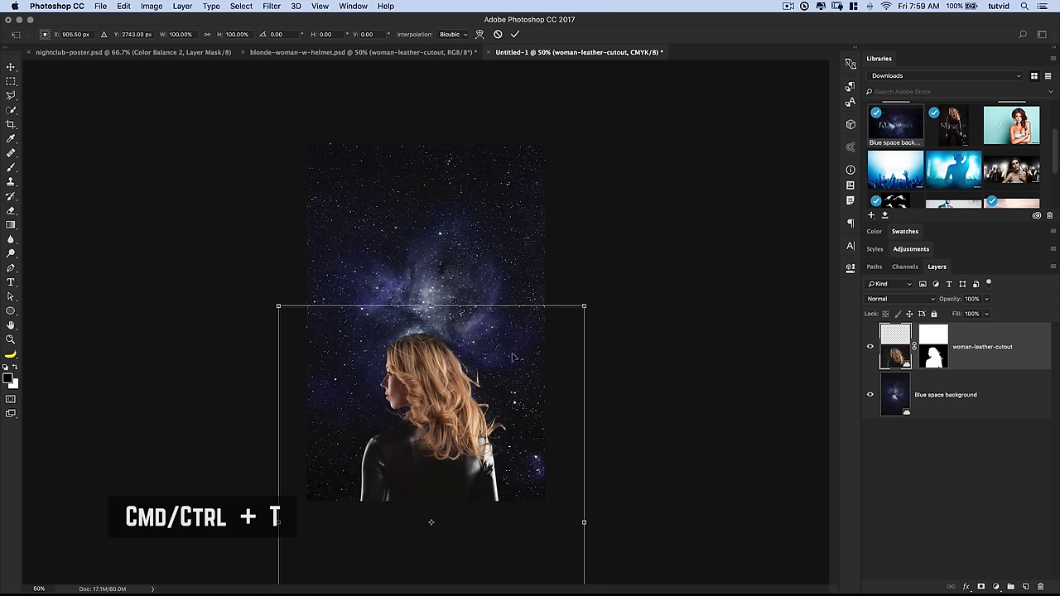
drag(586, 306, 630, 242)
drag(474, 388, 454, 444)
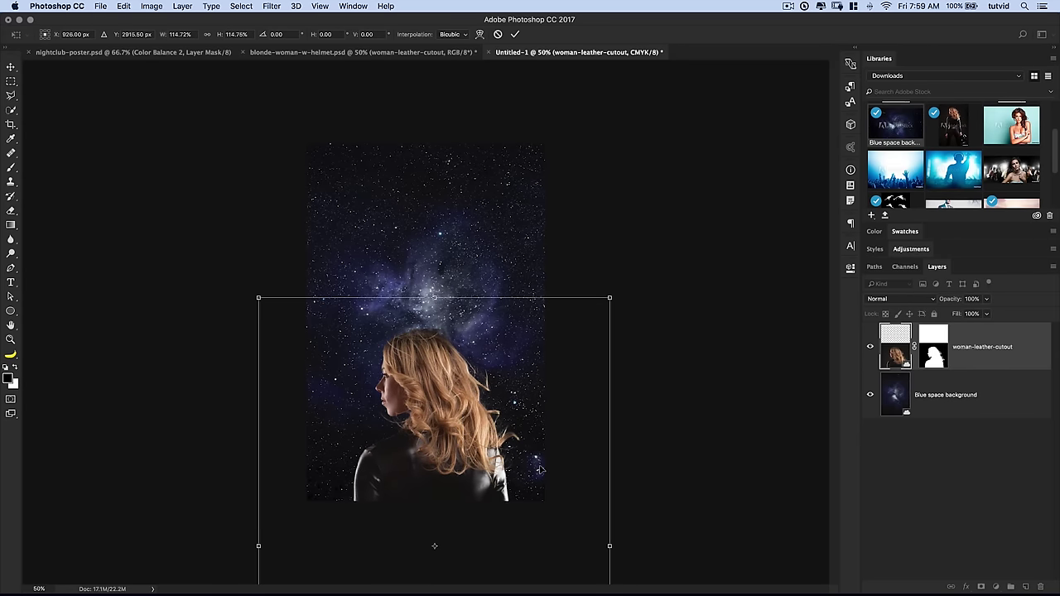
key(Return)
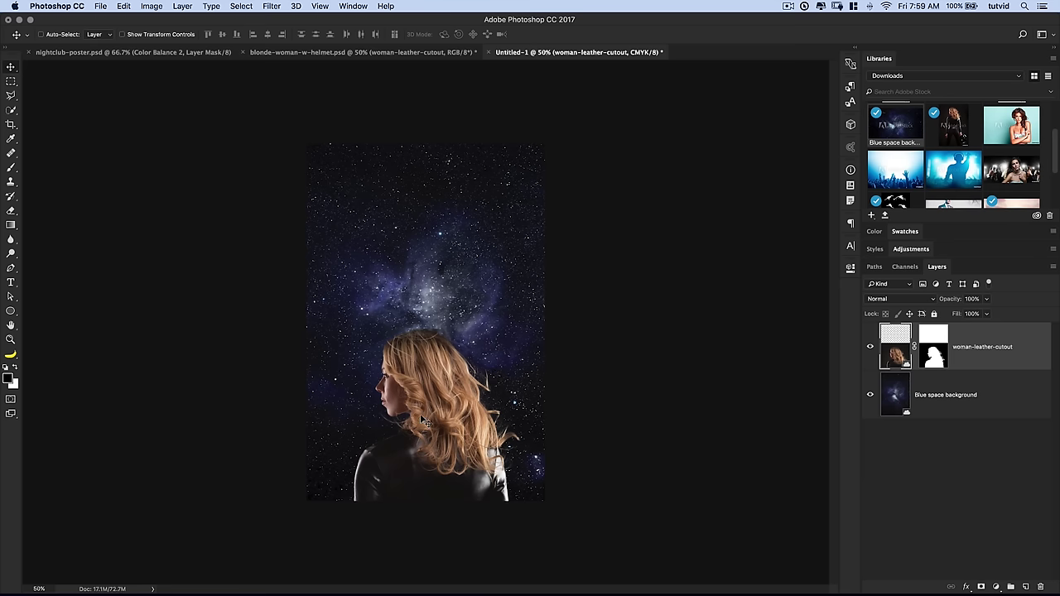
click(186, 54)
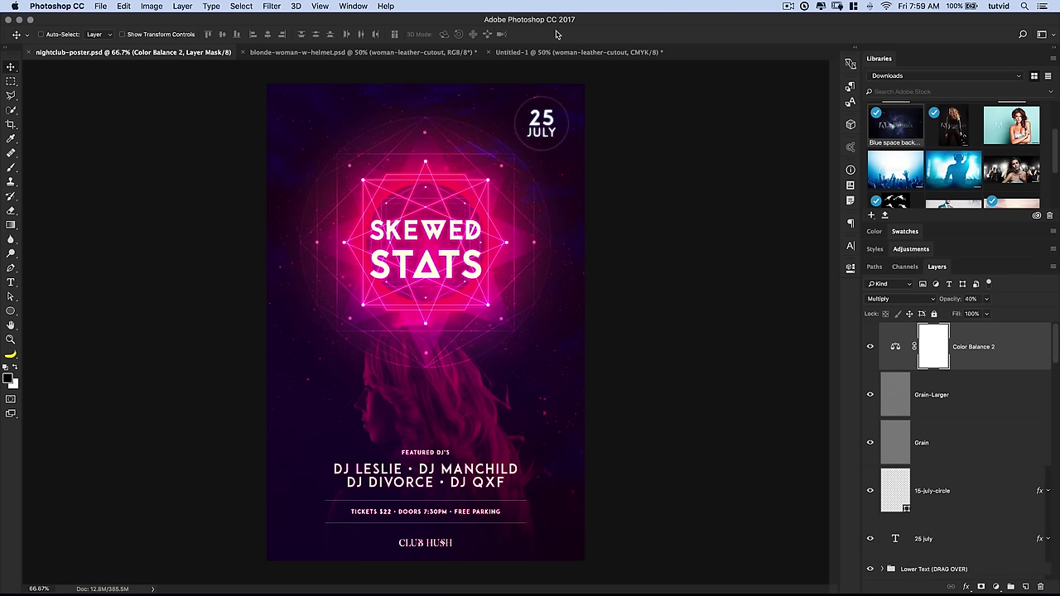
Back in Untitled-1, nudge the woman cutout and add a new empty layer
click(549, 54)
drag(434, 422, 432, 422)
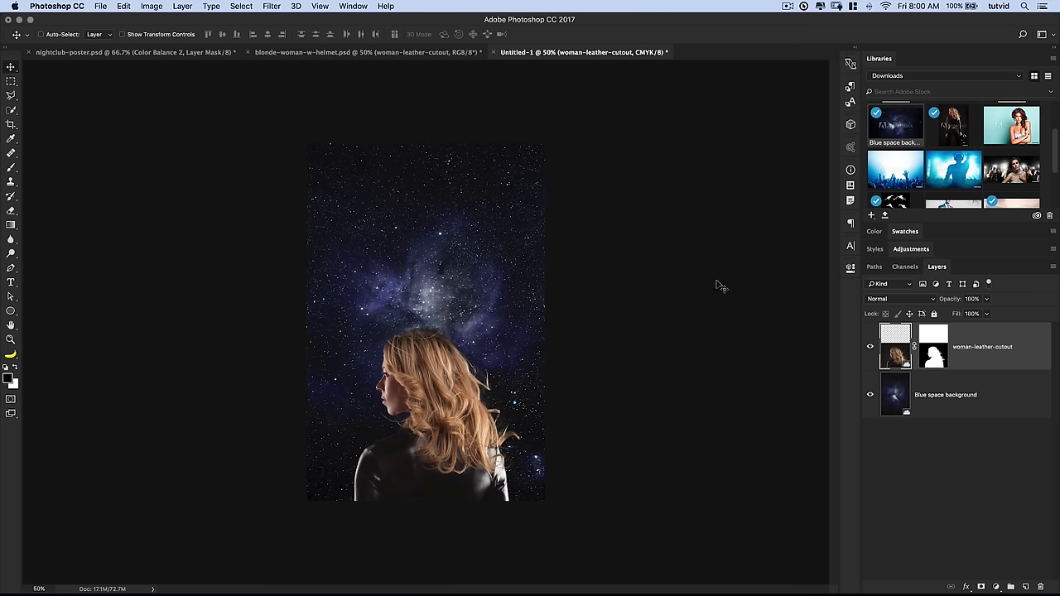
click(1024, 586)
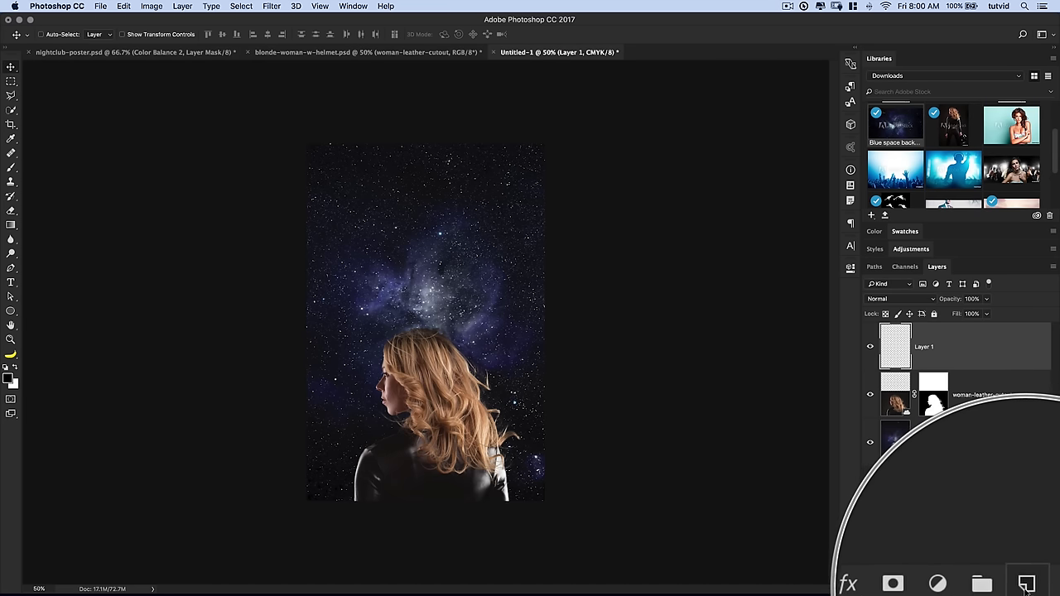
Rename Layer 1 to 'darken'
double_click(925, 348)
text(darken)
key(Return)
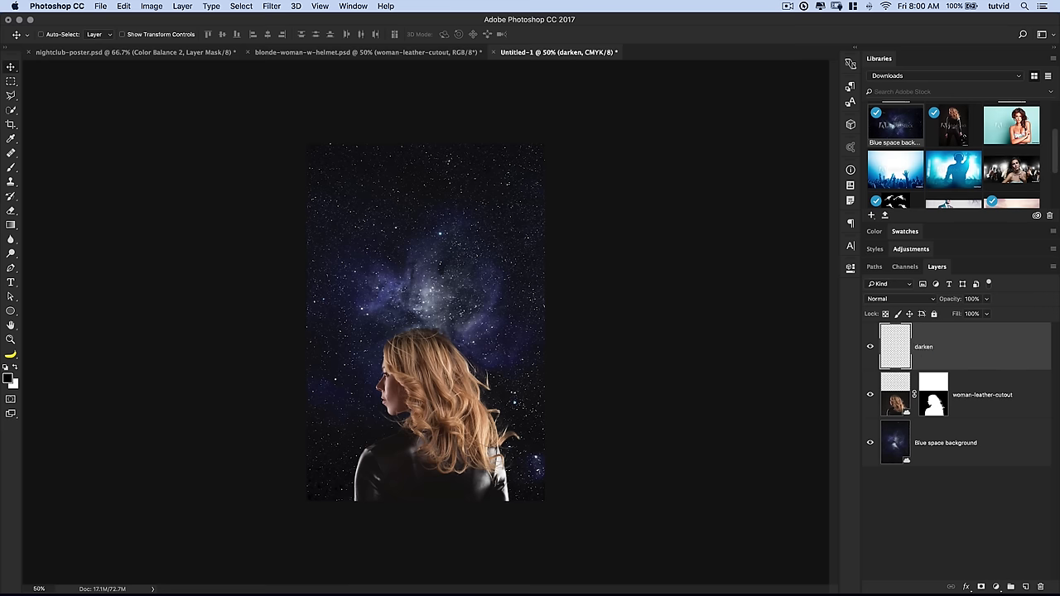
Fill the darken layer with a vertical Black, White gradient and set it to Multiply
click(10, 224)
click(70, 35)
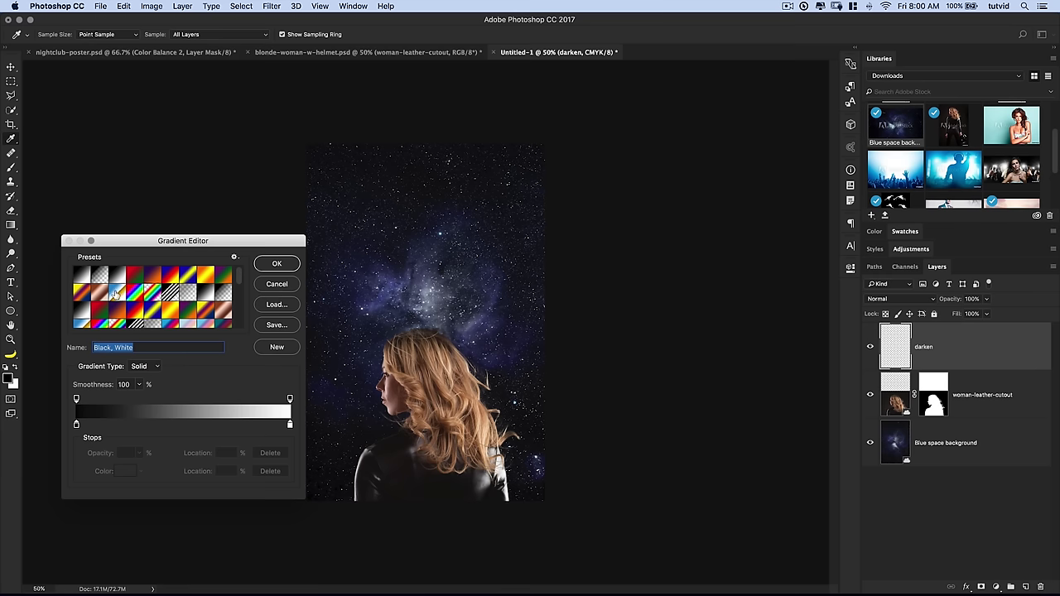
click(274, 264)
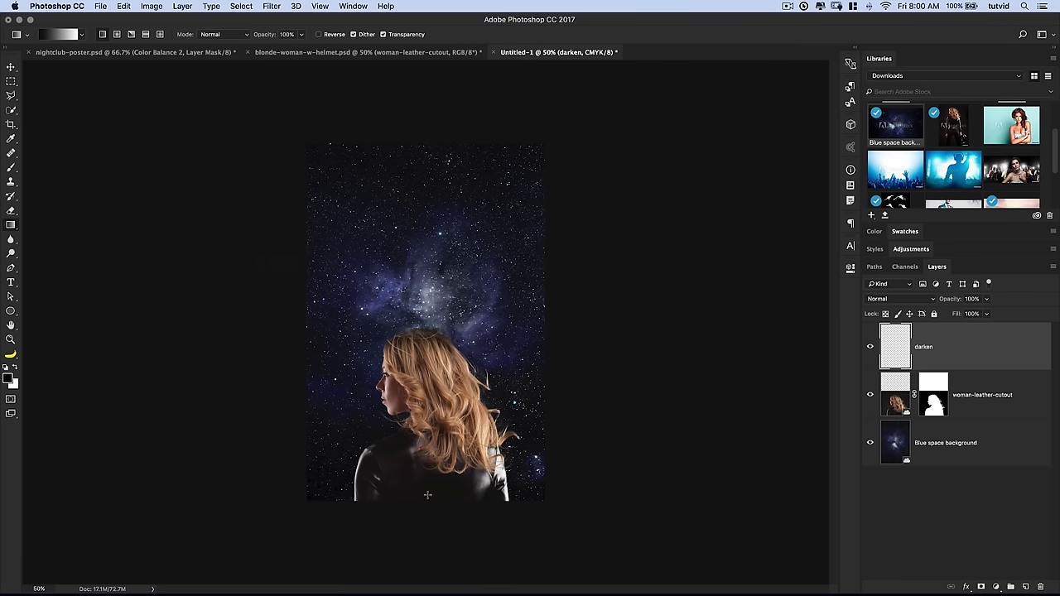
drag(426, 500, 426, 245)
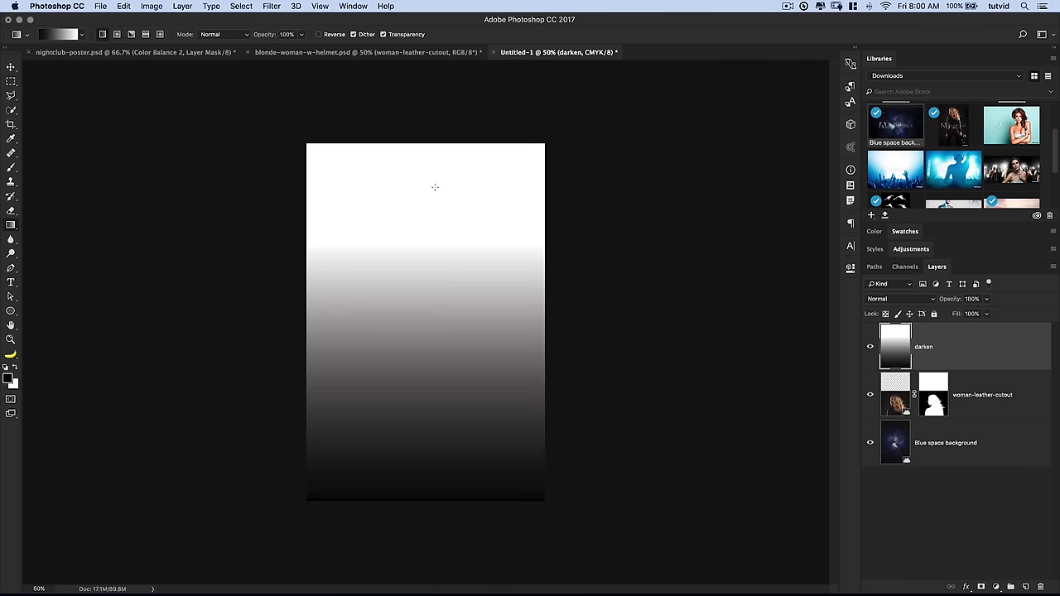
click(912, 299)
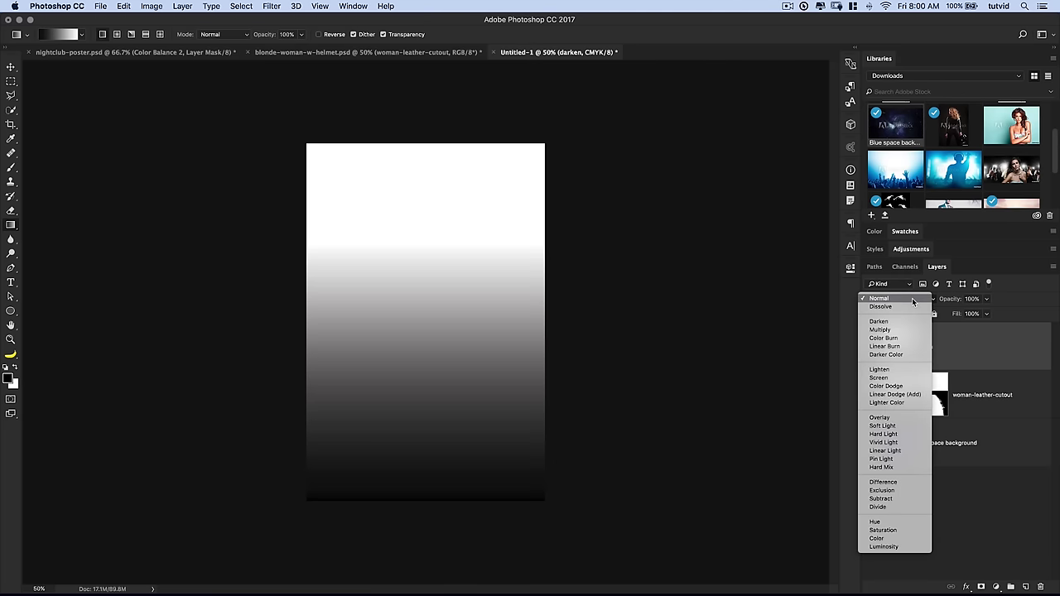
click(880, 330)
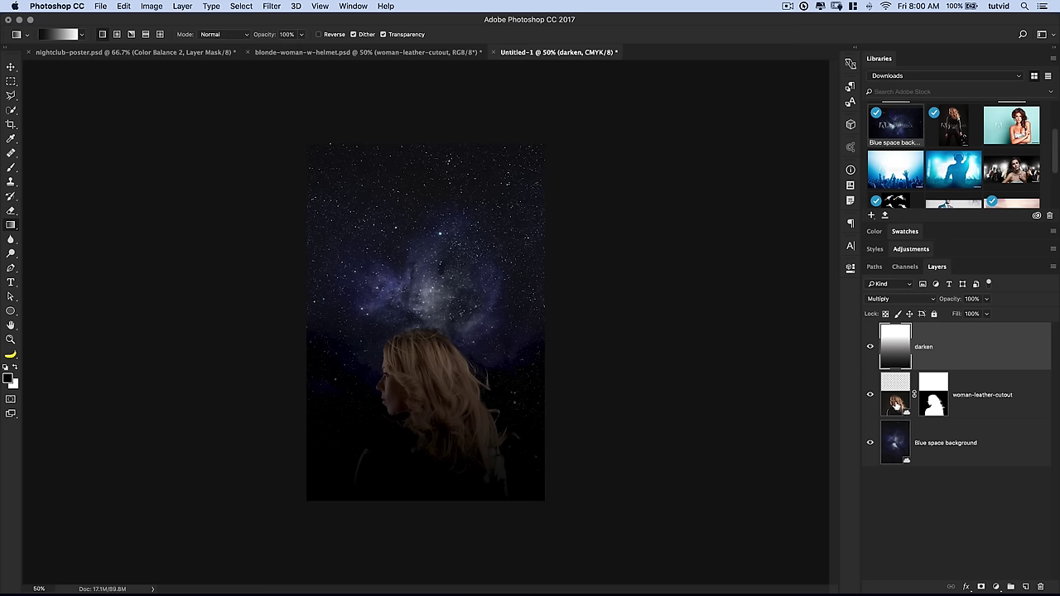
Raise the woman cutout slightly, shift the darkening gradient lower, and compare with it toggled
click(896, 412)
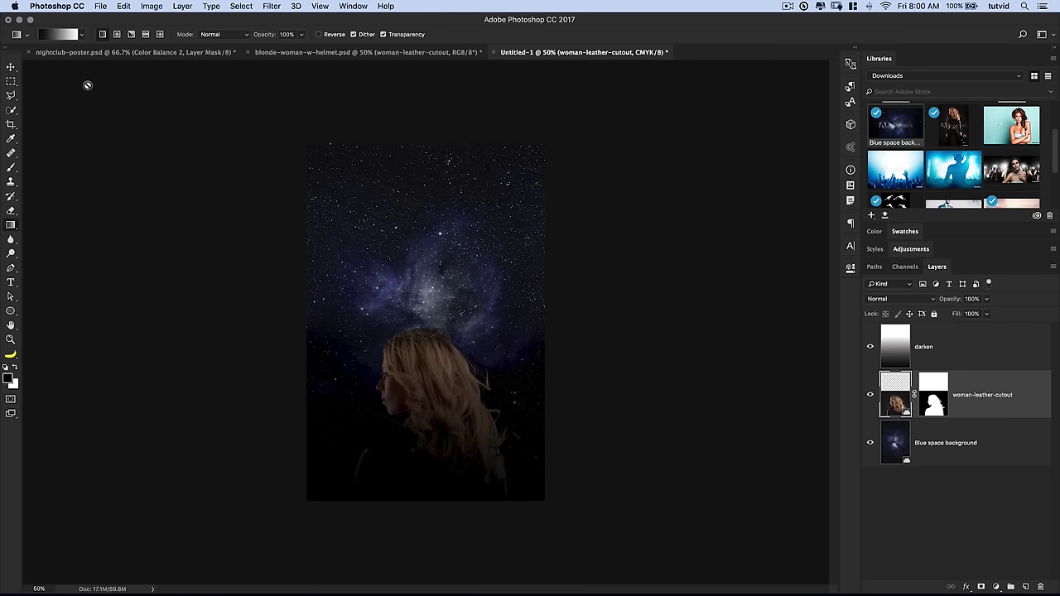
click(10, 67)
drag(435, 442, 435, 429)
click(979, 352)
drag(454, 331, 468, 470)
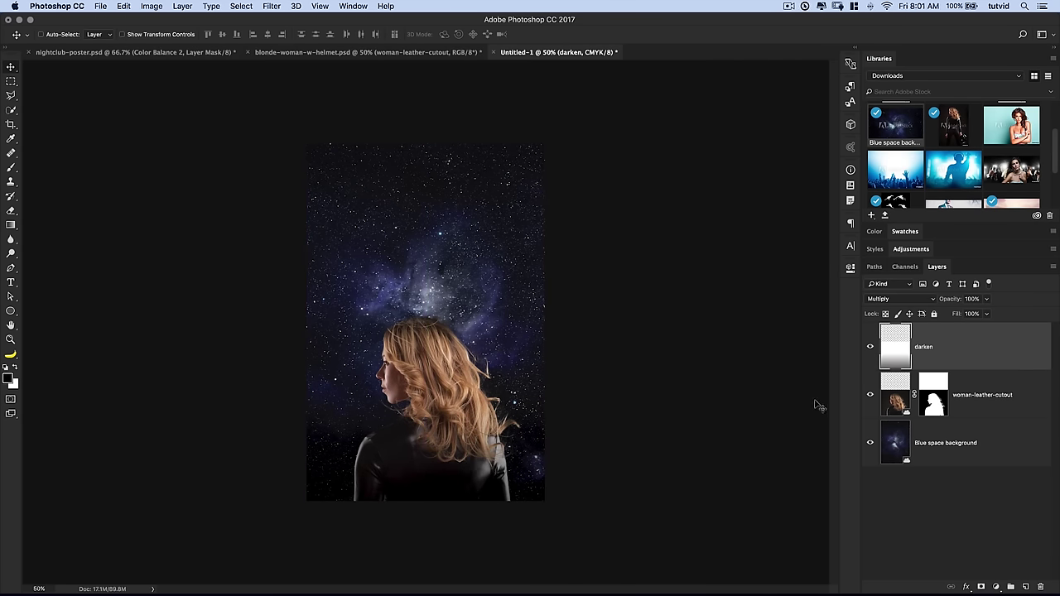
click(869, 346)
click(869, 346)
click(869, 346)
click(869, 346)
Collapse Libraries and add a Gradient Map adjustment layer over the composite
double_click(879, 58)
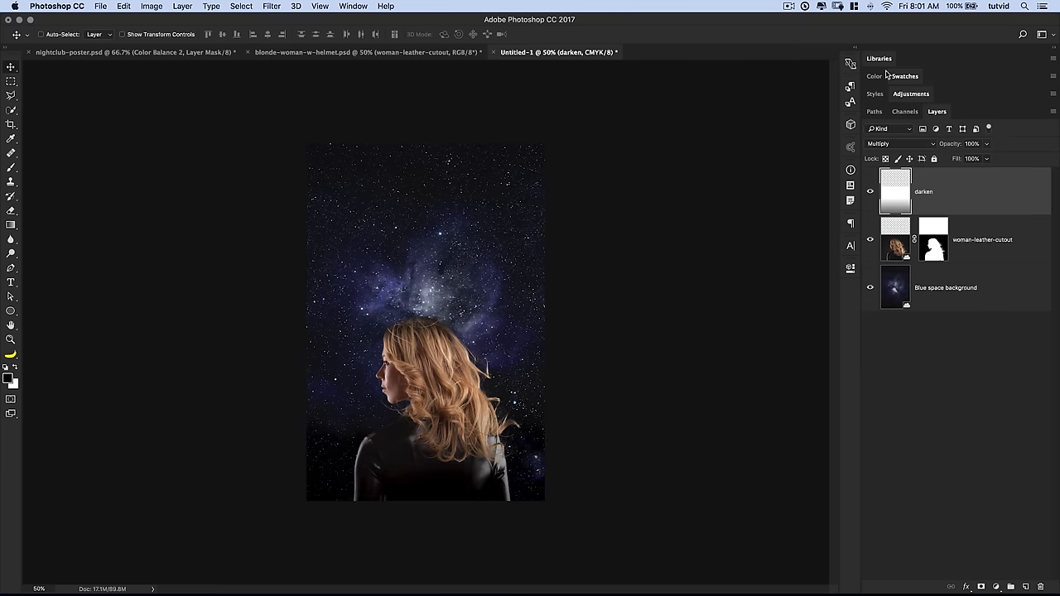
click(911, 95)
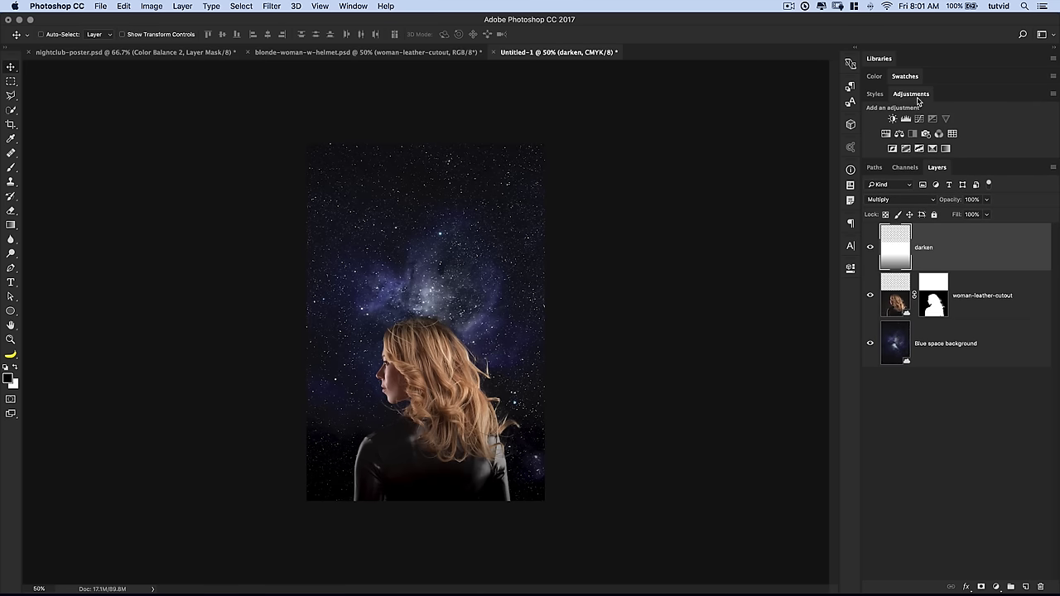
click(947, 149)
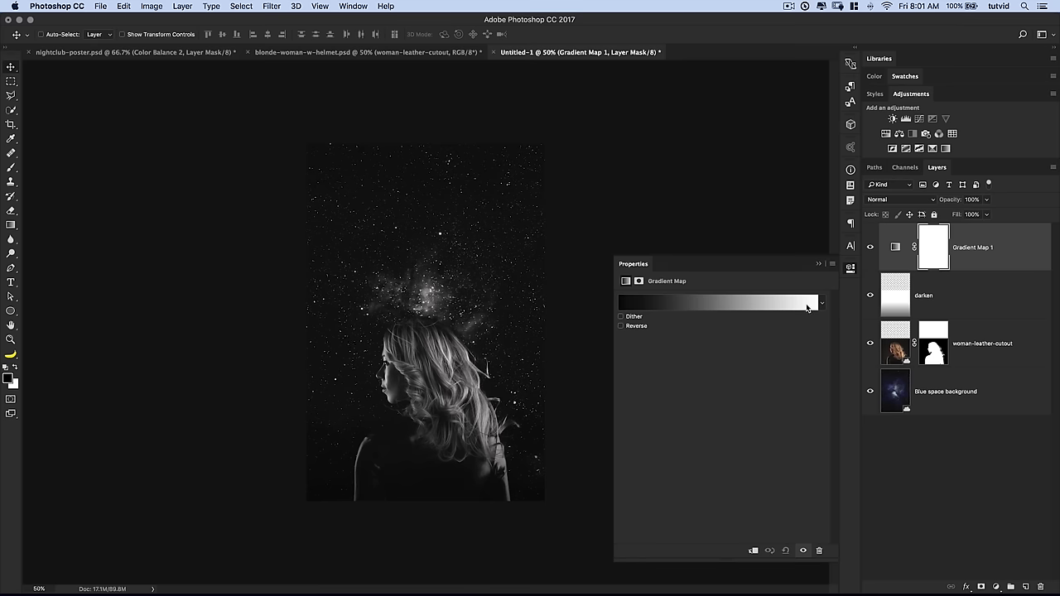
Set the gradient map's dark end colour to #1e0026 dark purple
click(691, 306)
drag(272, 249, 789, 136)
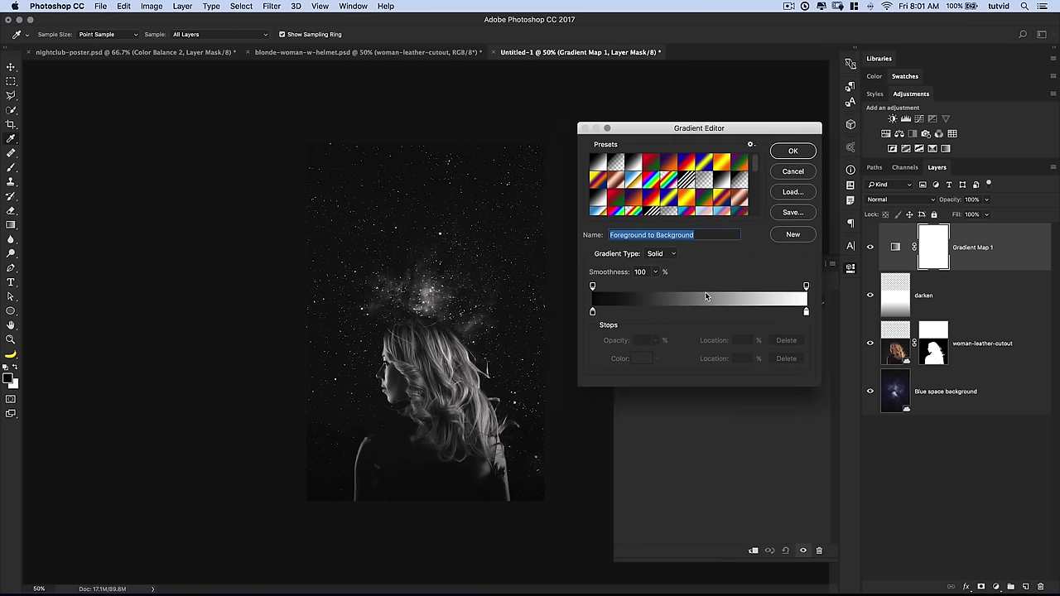
double_click(593, 313)
double_click(564, 382)
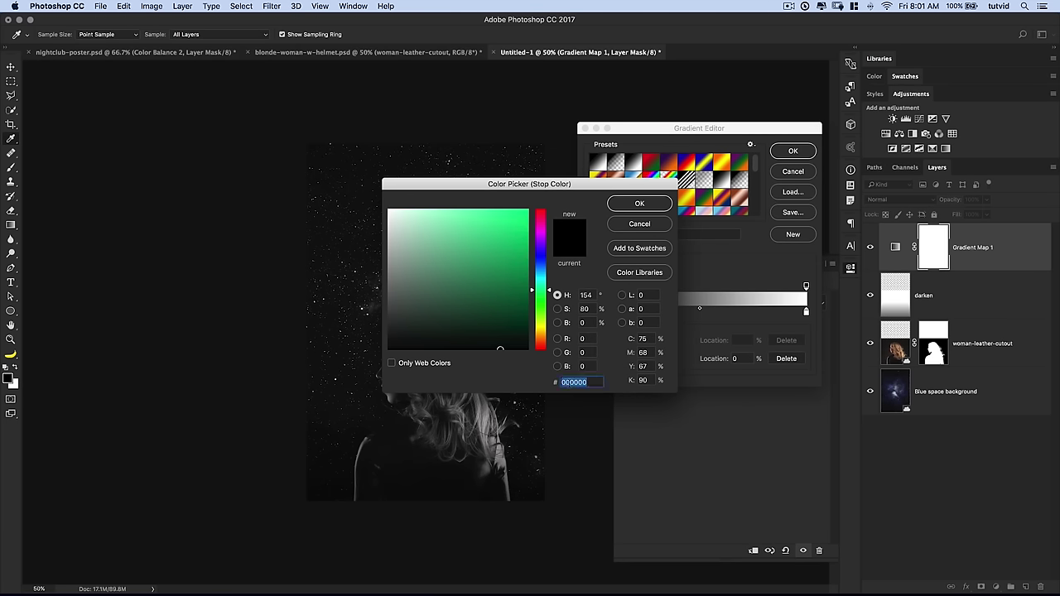
text(1e0026)
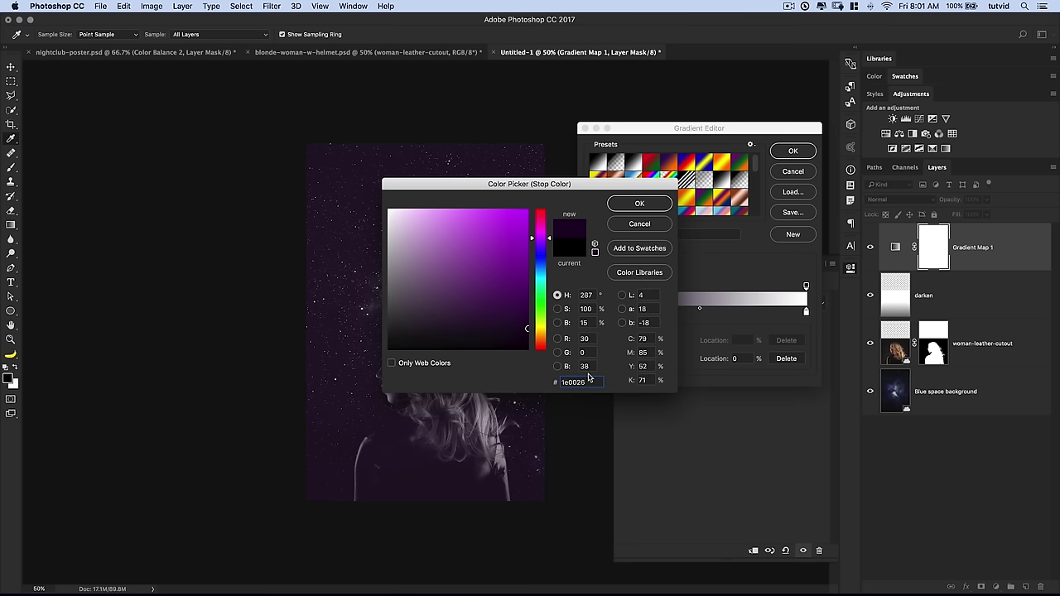
click(644, 205)
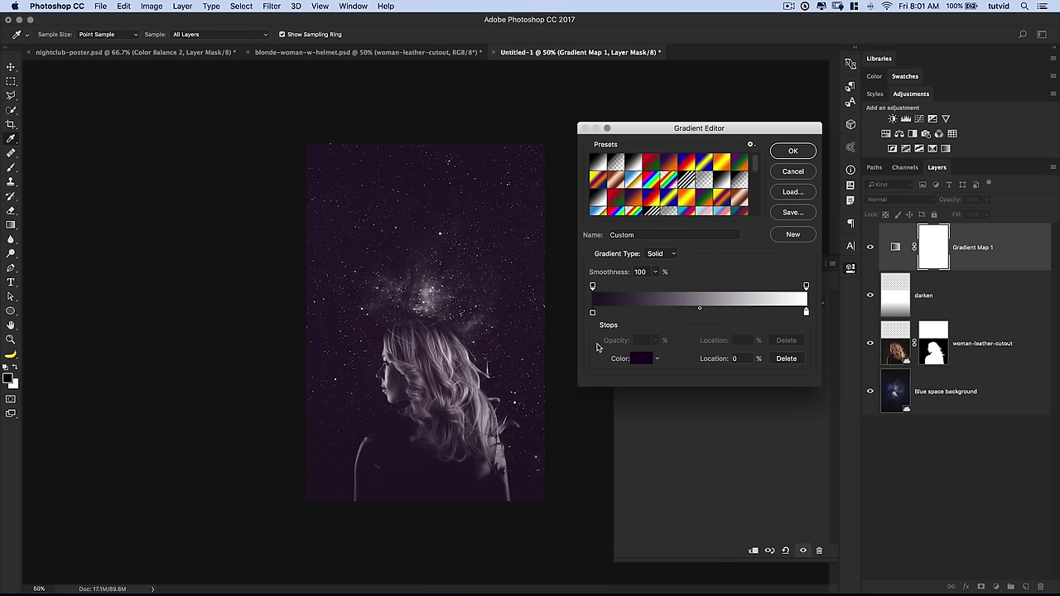
Set the light end to magenta, apply the gradient, and close the settings
double_click(806, 313)
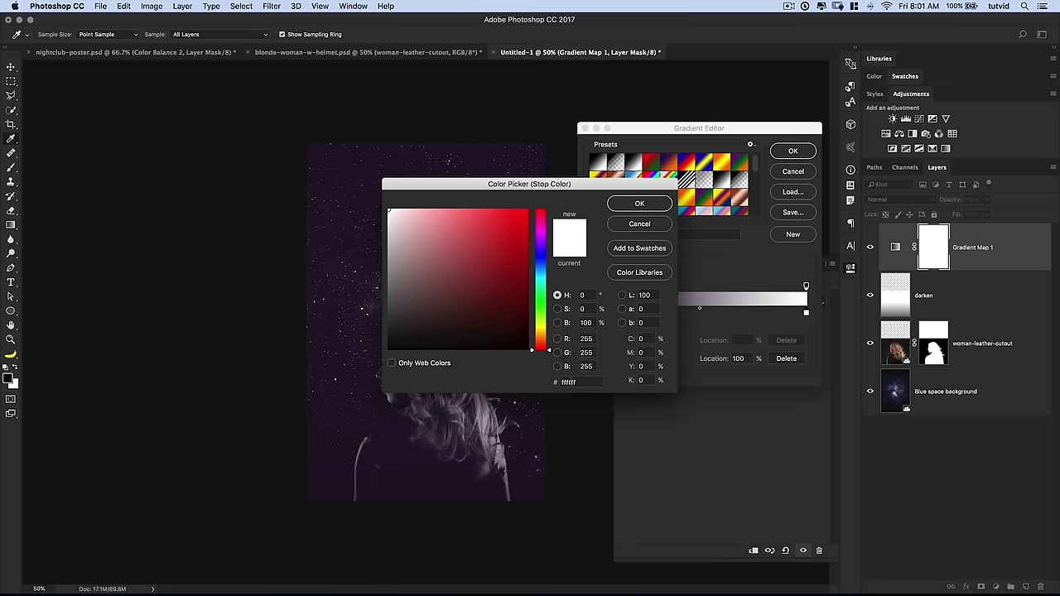
click(571, 382)
text(0ac156)
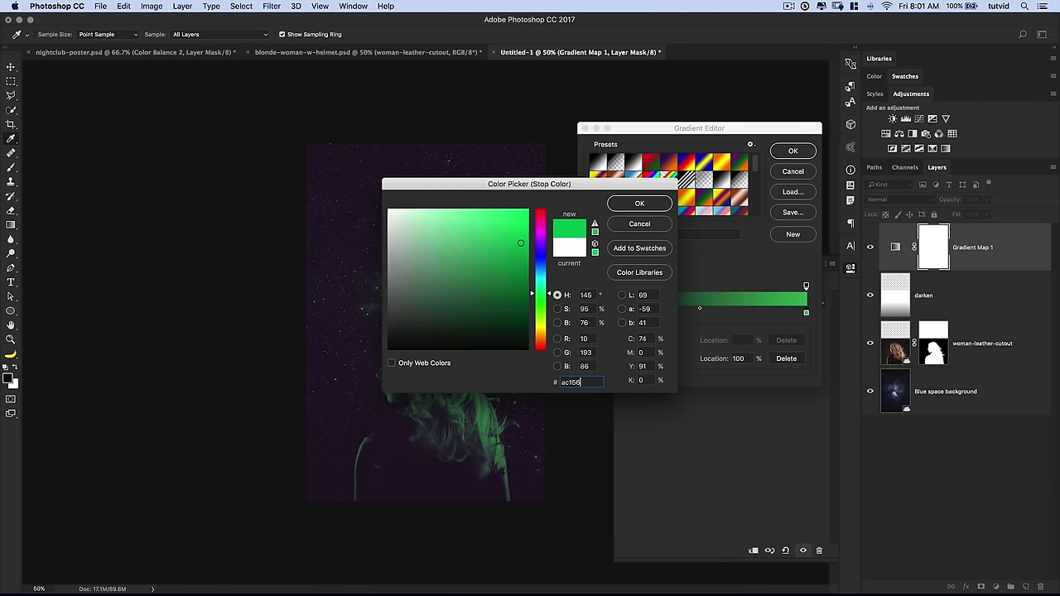
text(a)
click(658, 205)
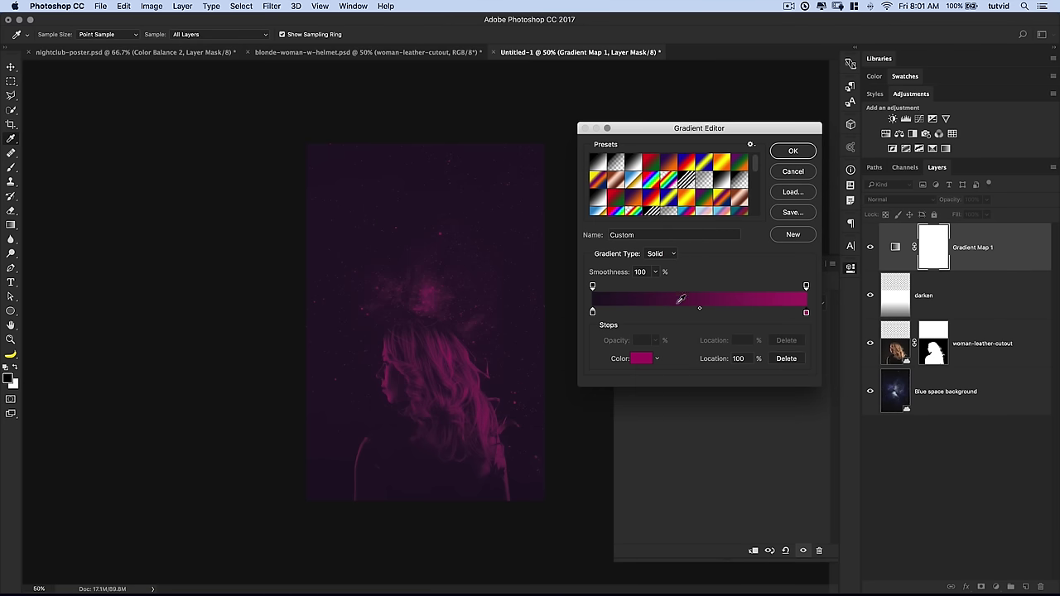
click(805, 151)
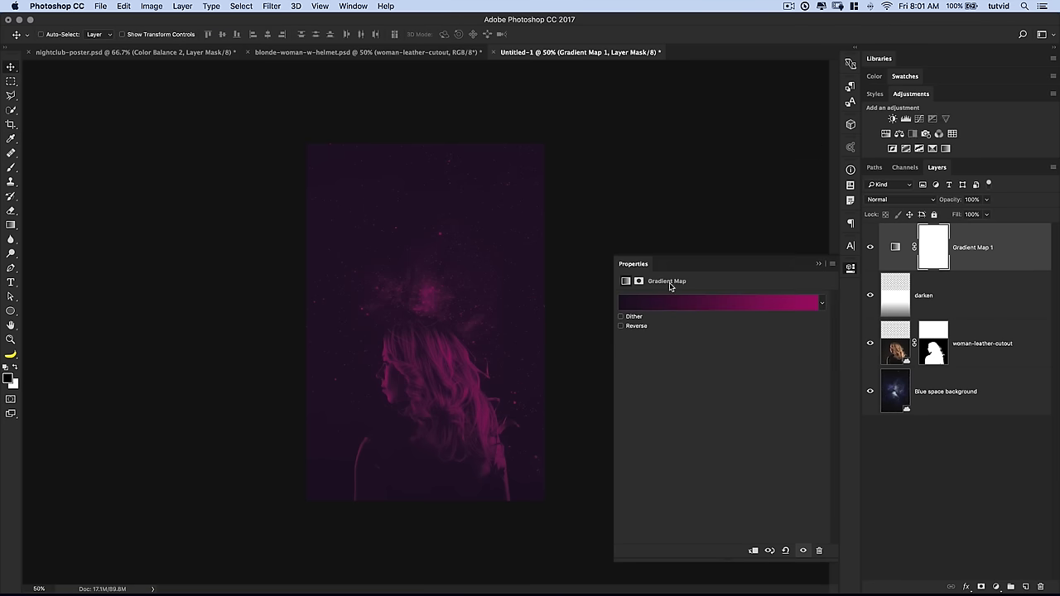
click(850, 267)
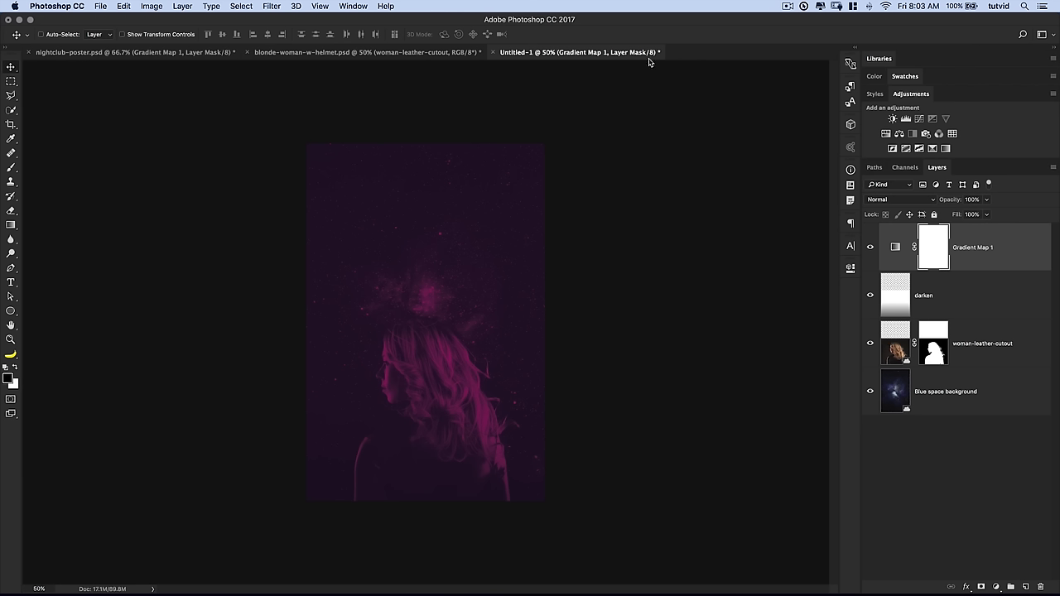
Bring up the Image > Mode colour-mode choices, showing CMYK Color as current
click(154, 6)
mouse_move(199, 19)
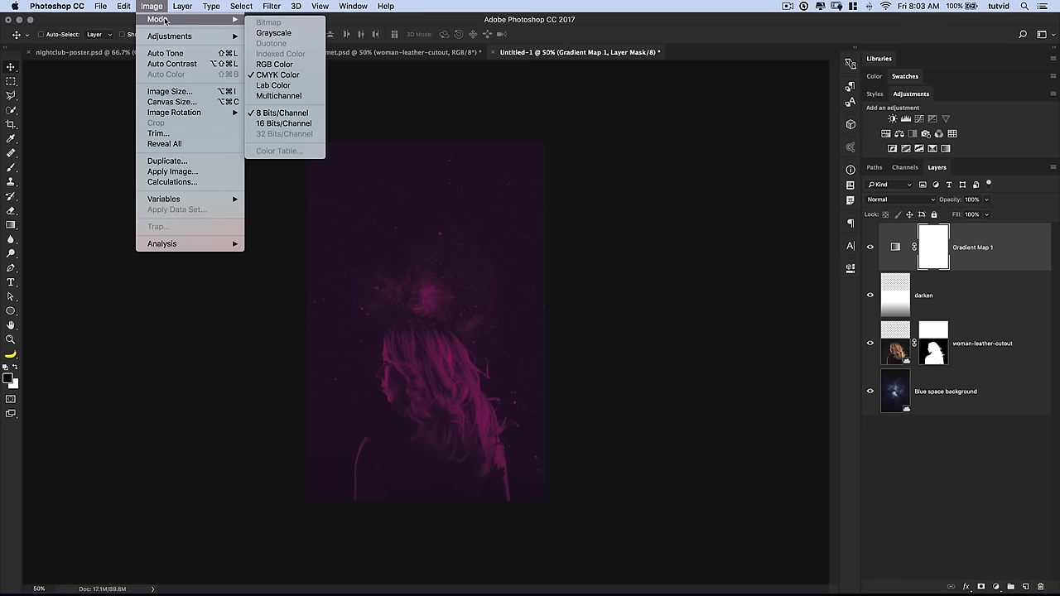
Convert the poster to RGB without merging layers, rasterizing smart objects, then add a Color Balance layer
click(286, 64)
drag(557, 150, 568, 178)
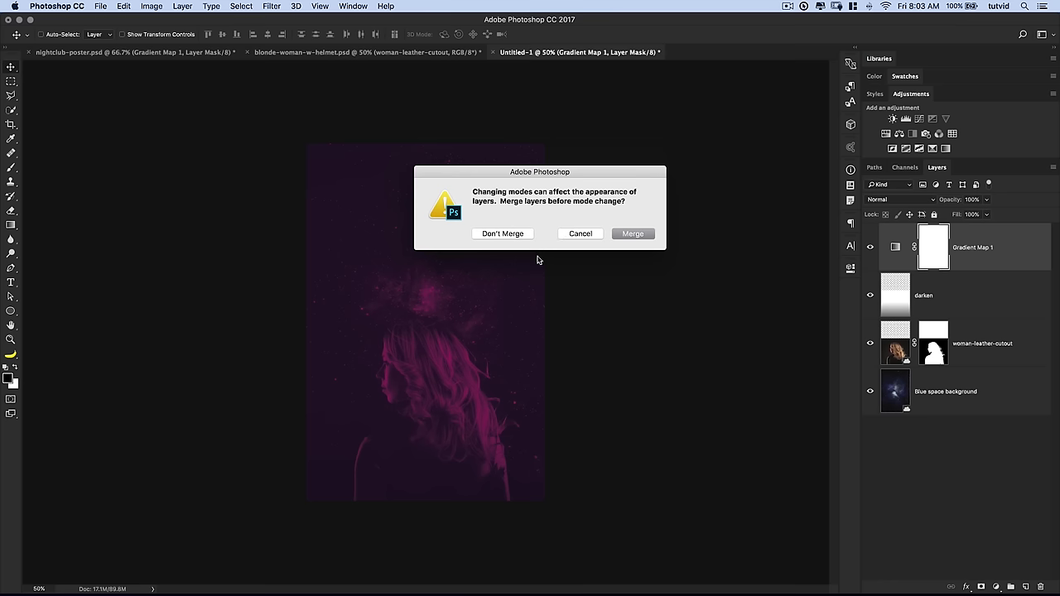
click(517, 233)
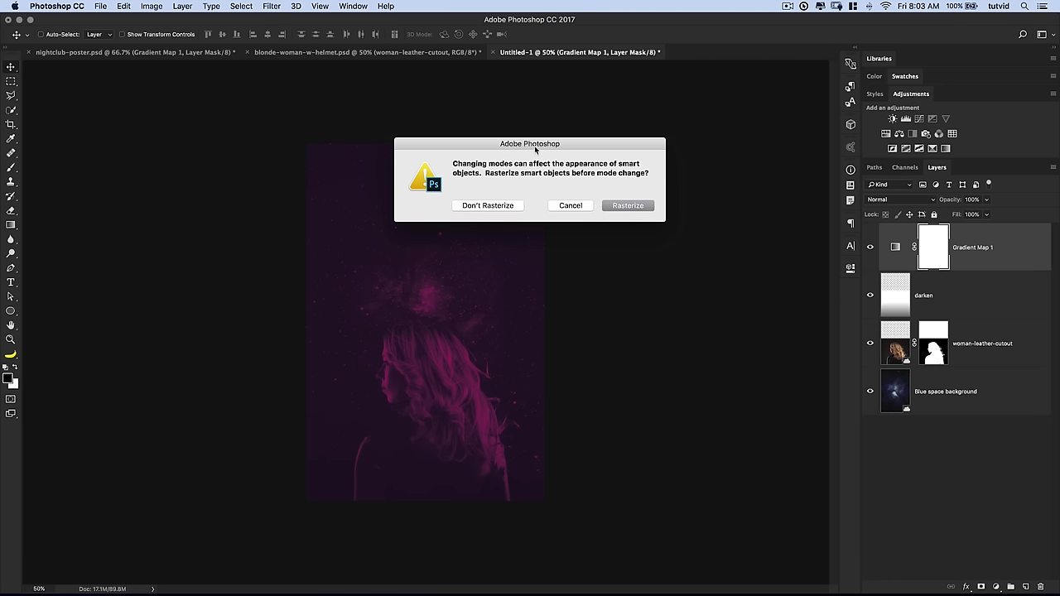
drag(535, 149, 563, 167)
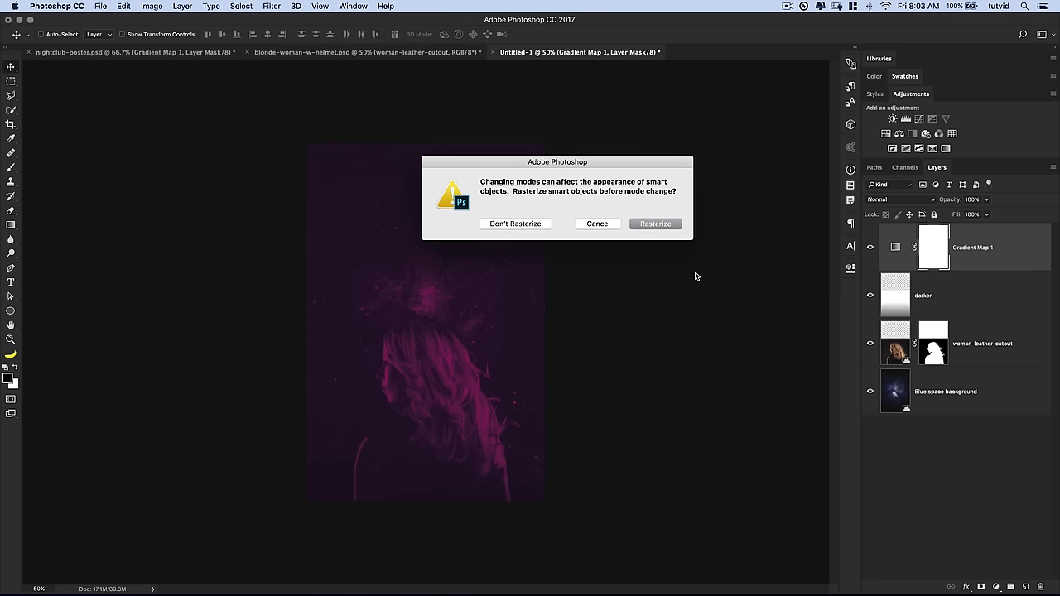
click(525, 224)
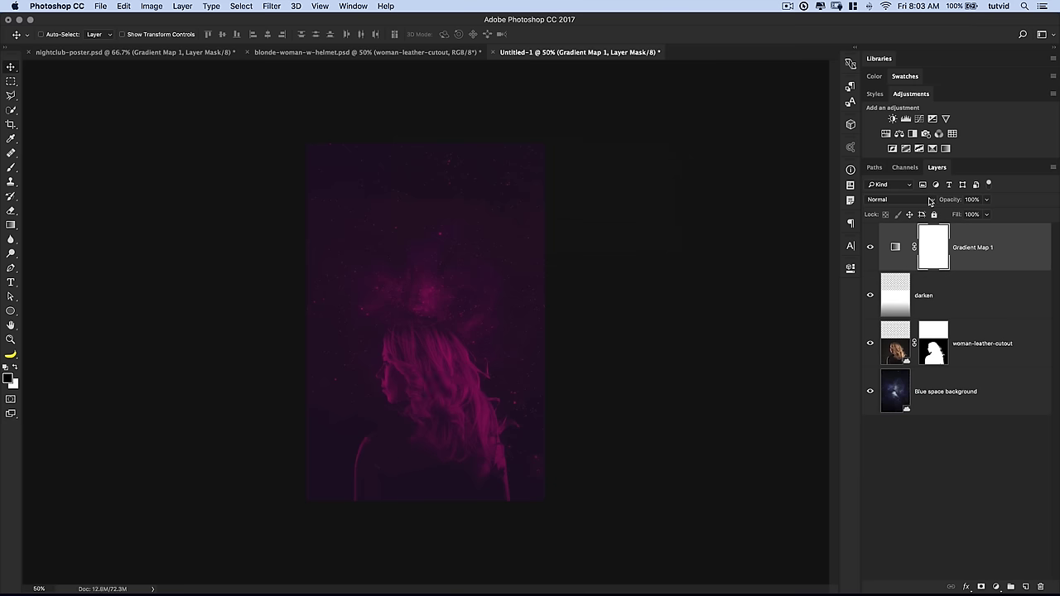
click(900, 135)
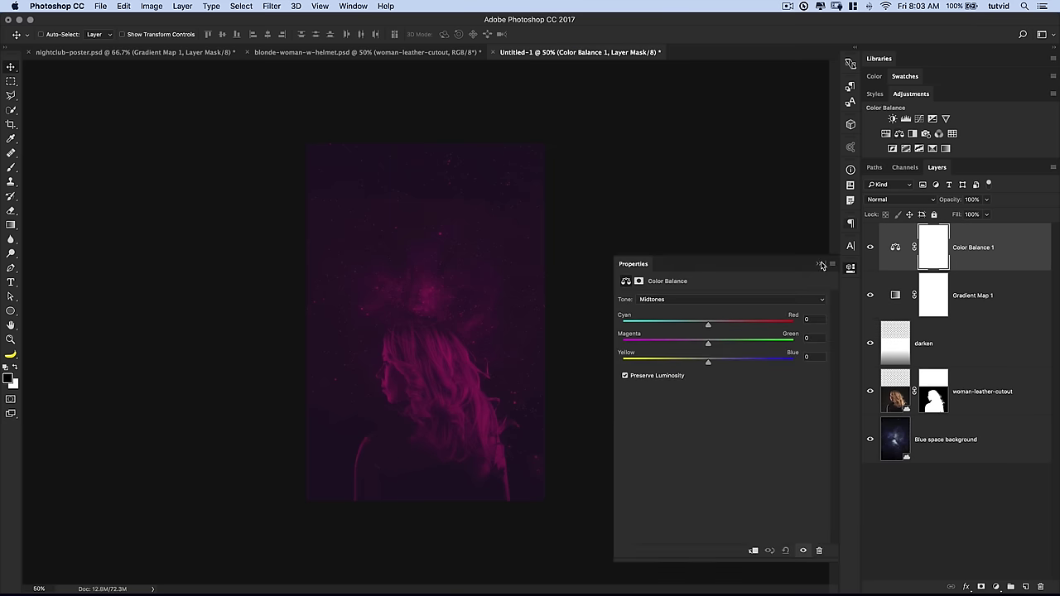
Set Color Balance Shadows to -15/-20/-10 and enter Midtones values -10 and -45
click(723, 300)
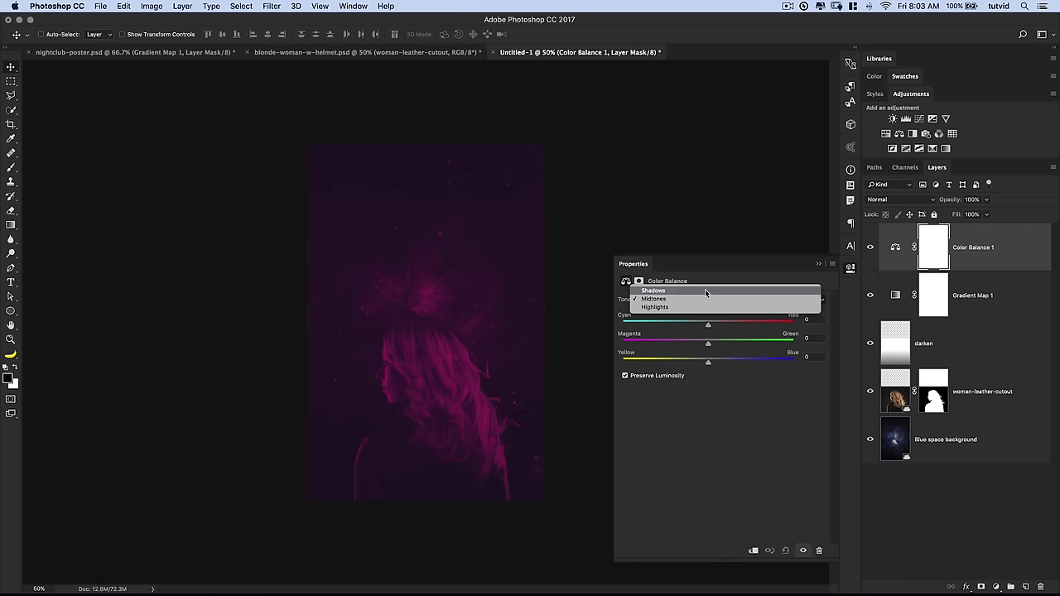
click(705, 289)
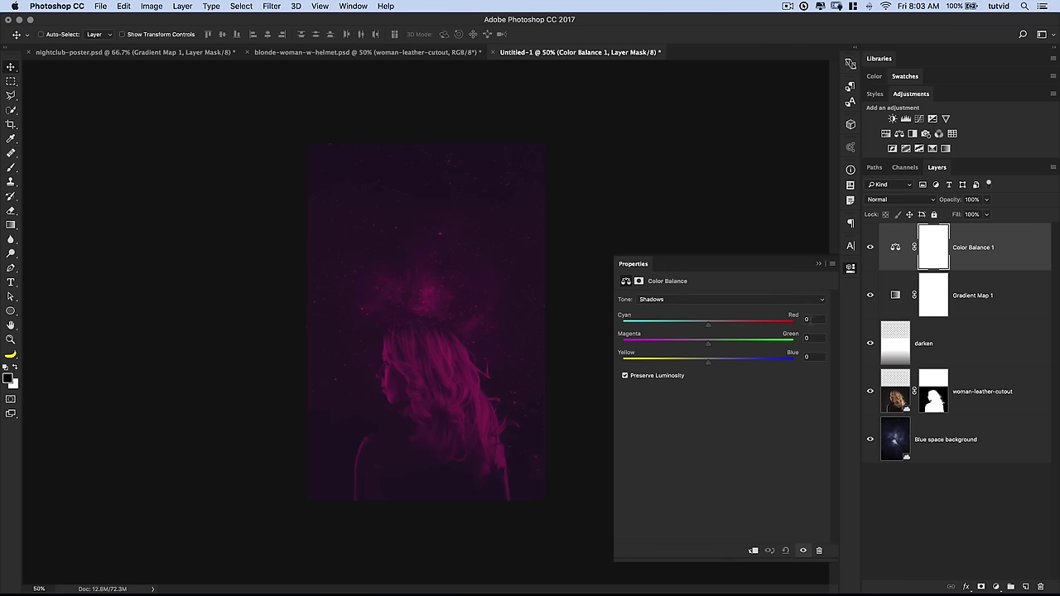
text(-15)
text(-20)
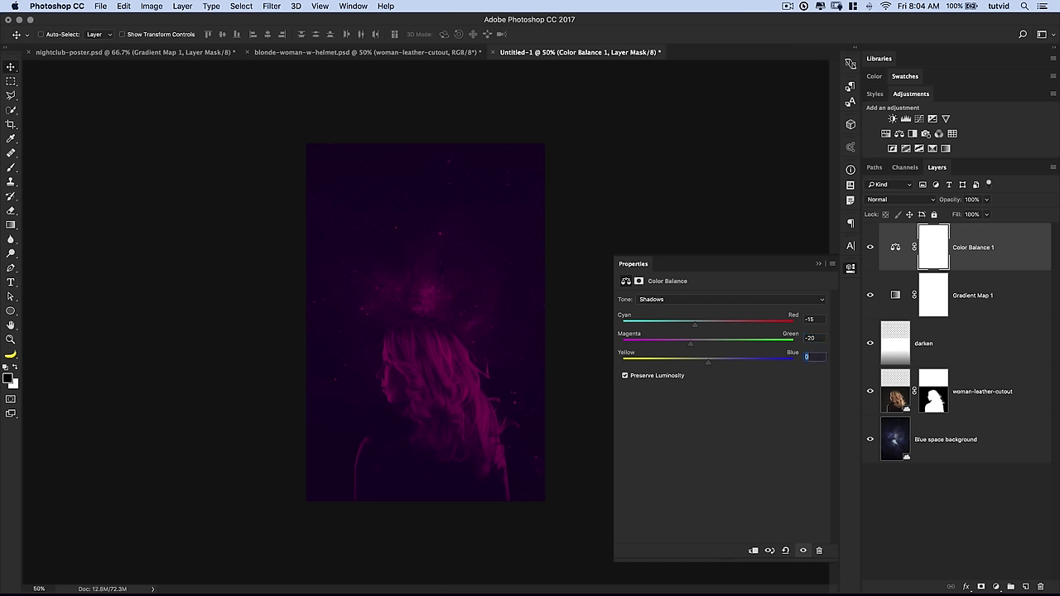
text(-10)
key(Tab)
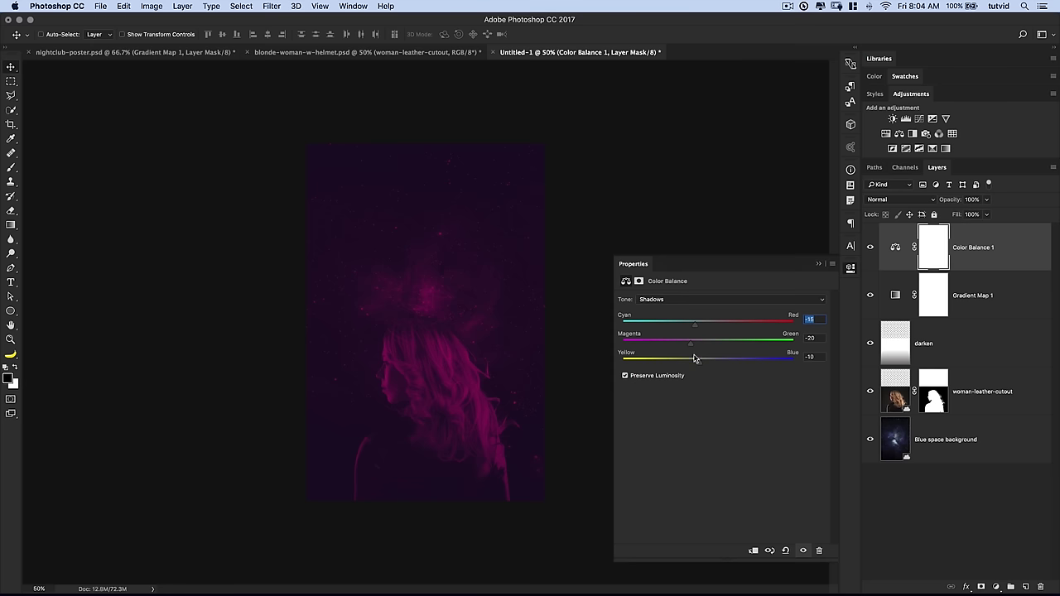
click(725, 299)
click(725, 306)
text(-10)
key(Tab)
text(-45)
key(Tab)
Set Highlights to 55/-20/-35, then toggle the Color Balance layer off and on to compare
click(775, 301)
click(743, 309)
text(55)
key(Tab)
key(Tab)
key(shift+Tab)
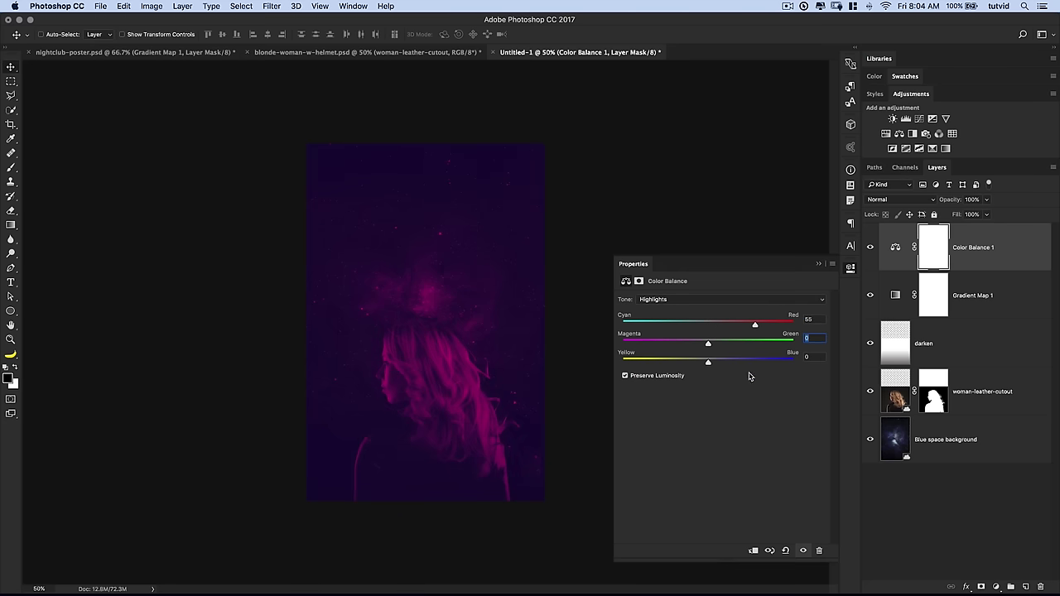
text(-20)
key(Tab)
text(-35)
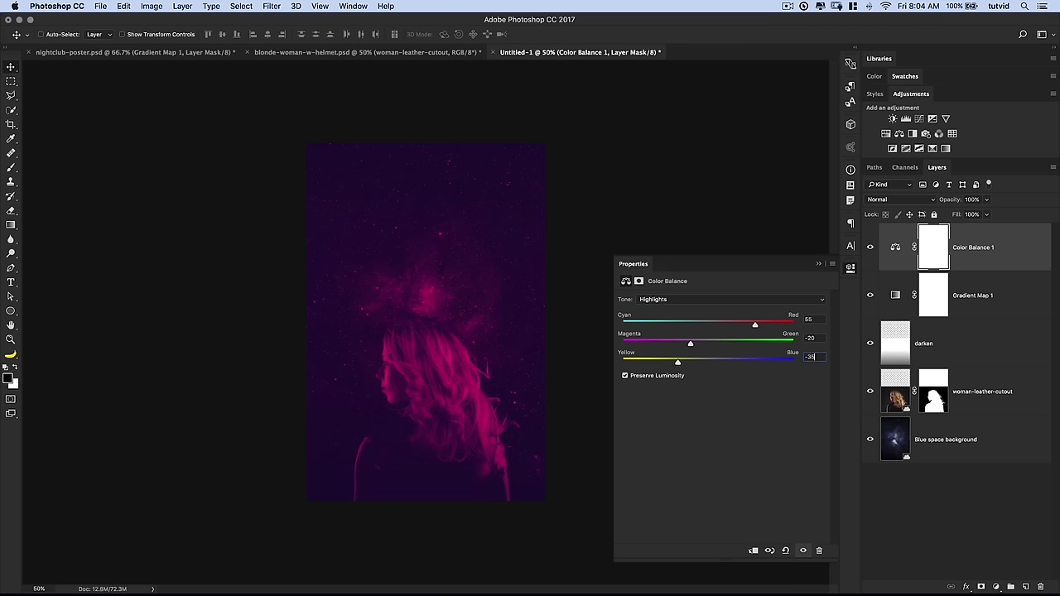
click(850, 268)
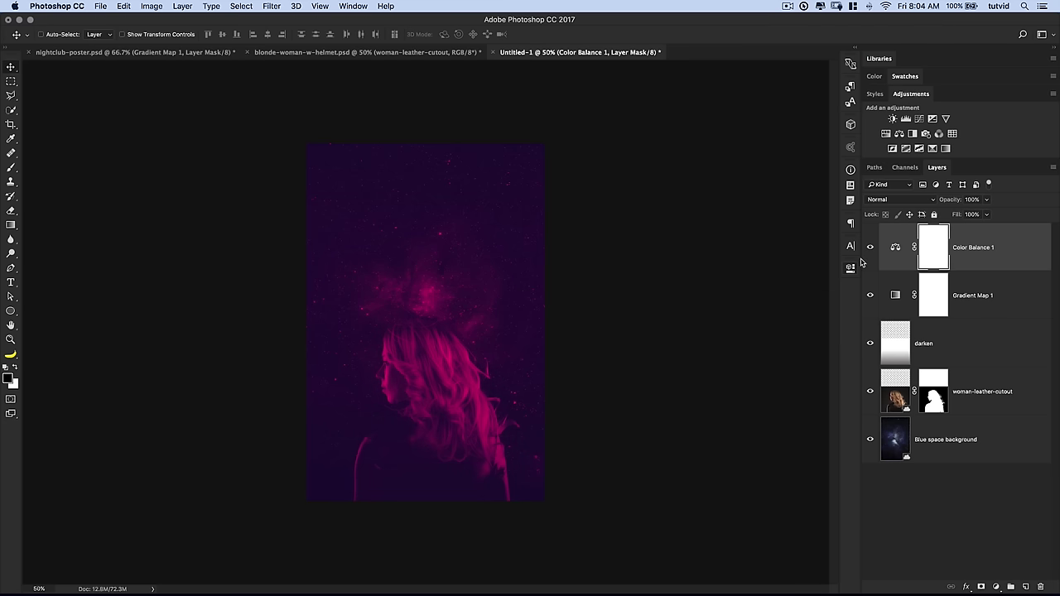
click(871, 247)
click(871, 247)
Add a new empty layer named Blue Stuff
click(1026, 587)
double_click(926, 248)
text(Blue Stuff)
key(Return)
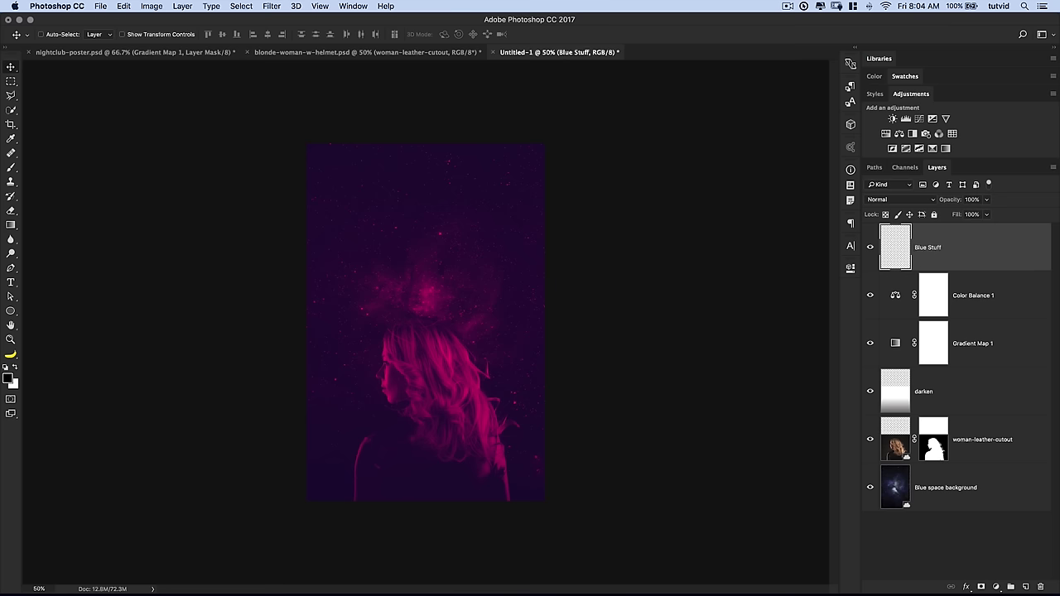
With the Brush tool, replace the brush presets with Free Powder Photoshop Brushes 1.abr
click(11, 167)
right_click(367, 233)
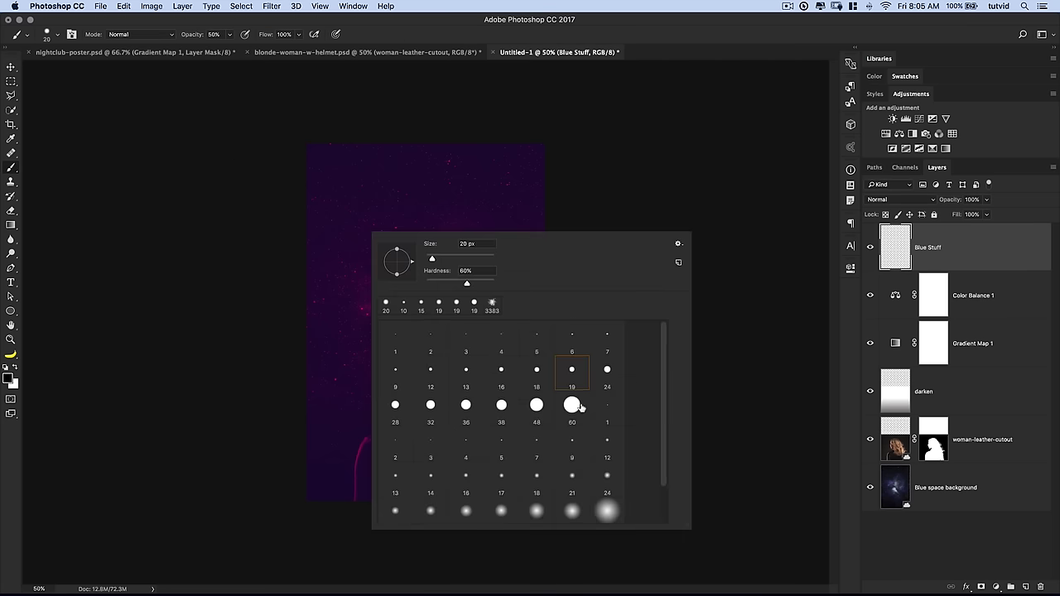
click(678, 244)
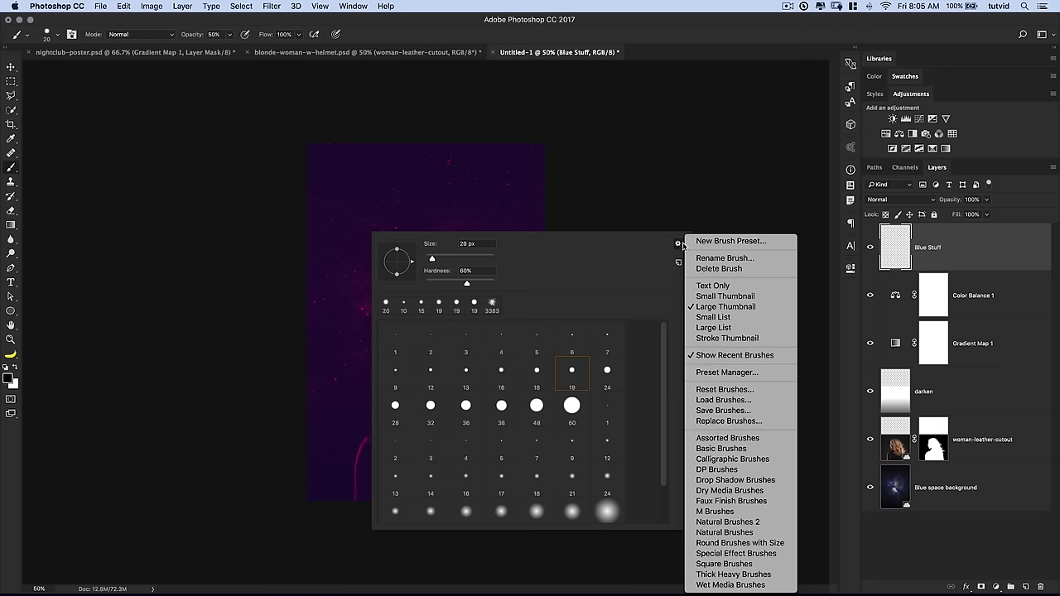
click(715, 422)
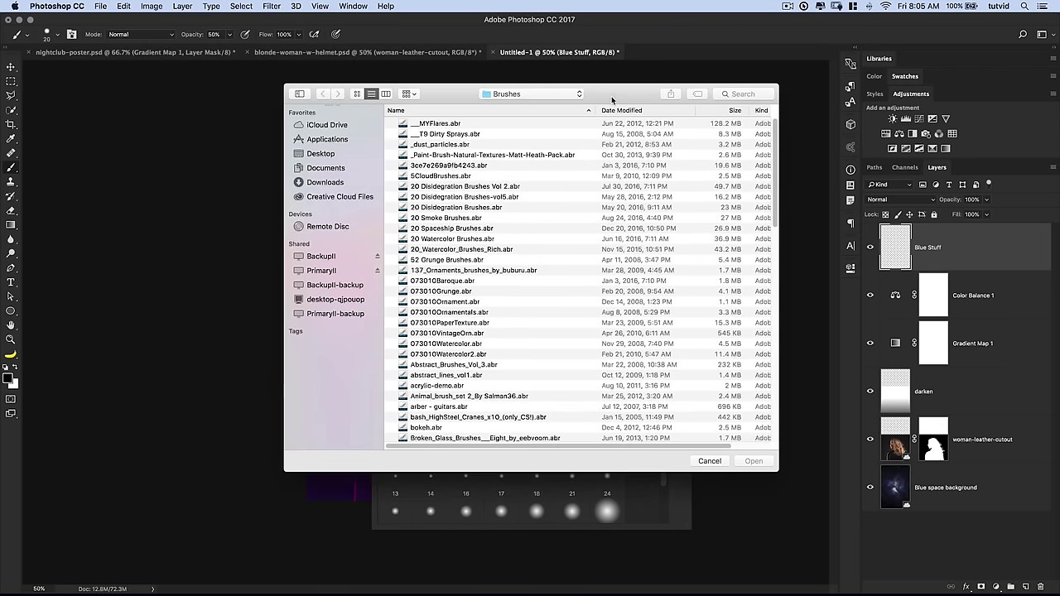
scroll(540, 294, down, 15)
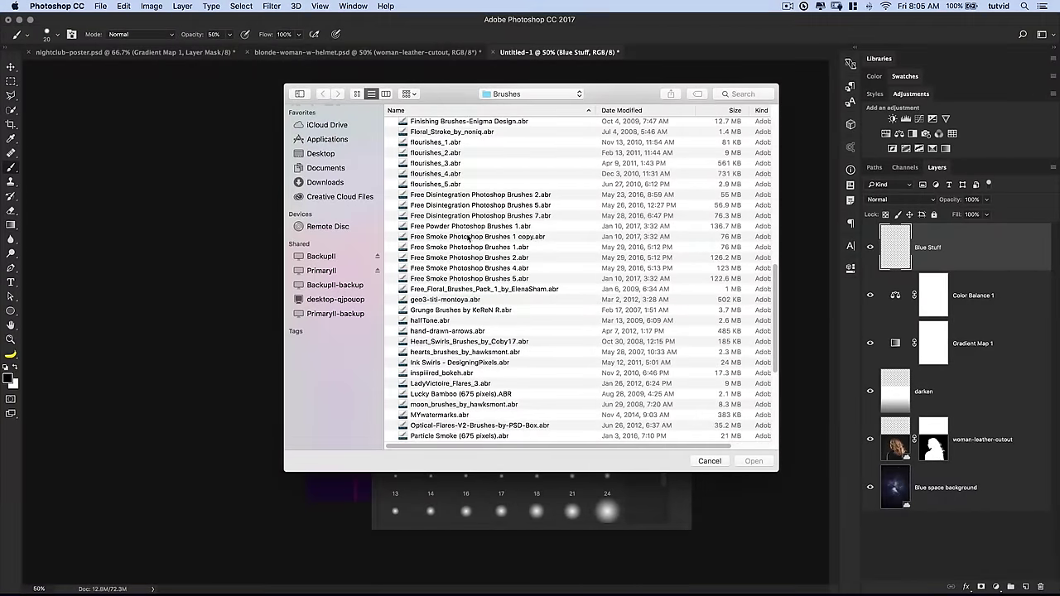
click(449, 227)
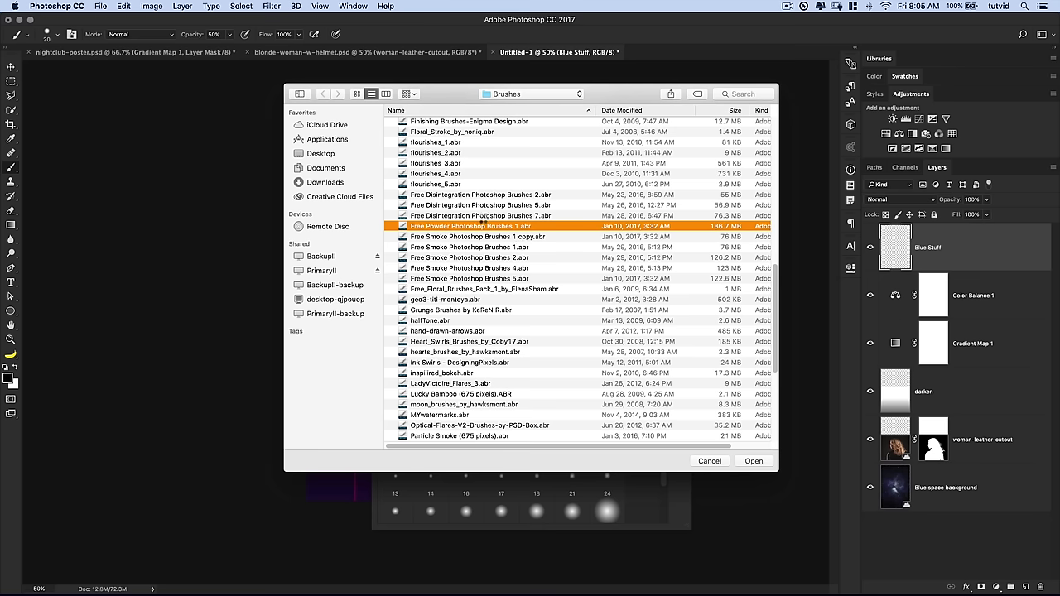
double_click(525, 227)
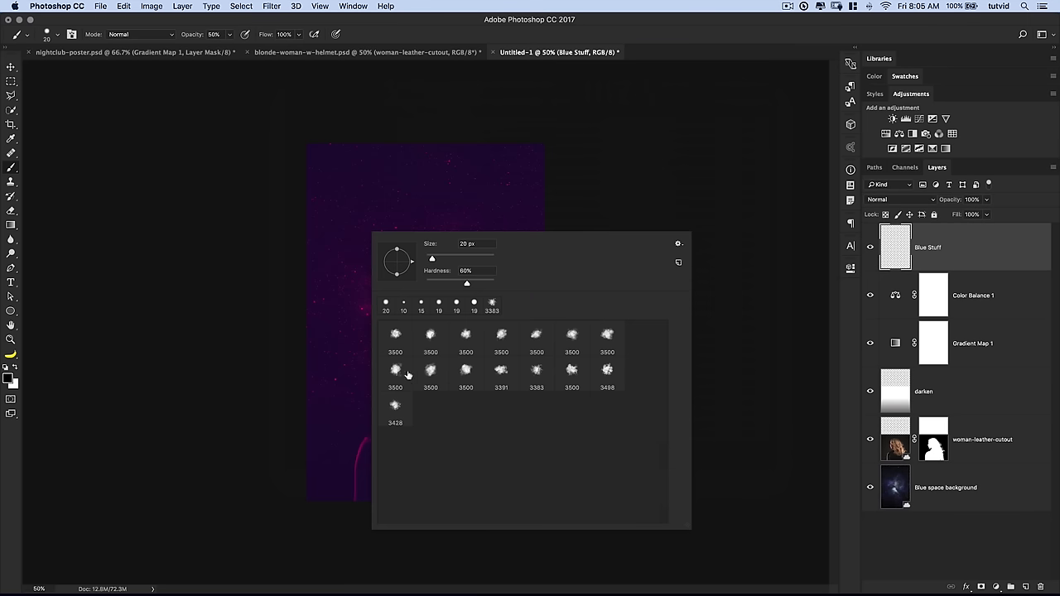
Pick a large powder brush and set its size to 2500 px
click(434, 372)
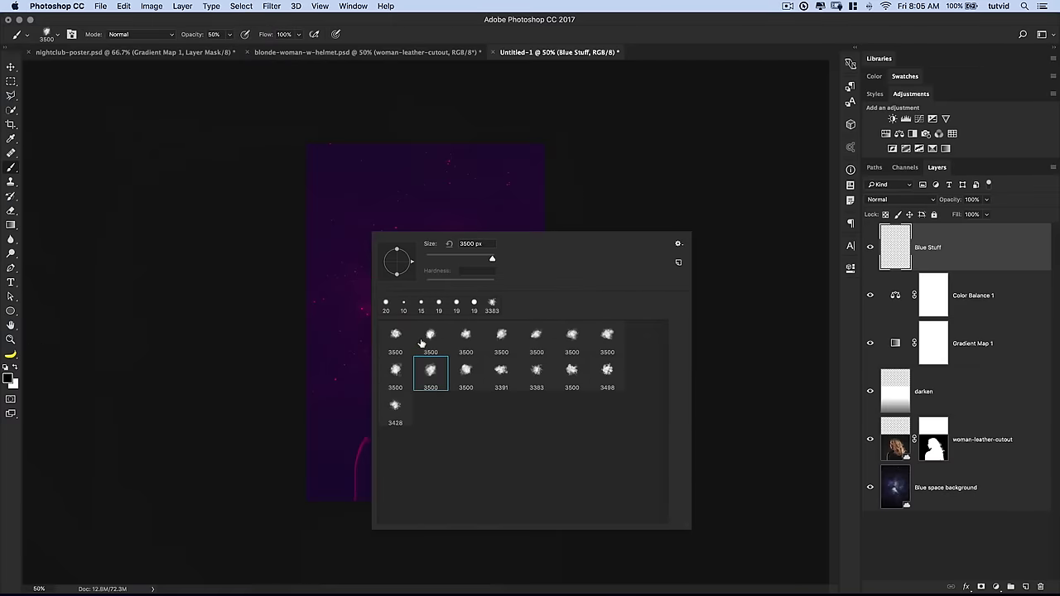
click(468, 244)
text(2500)
key(Return)
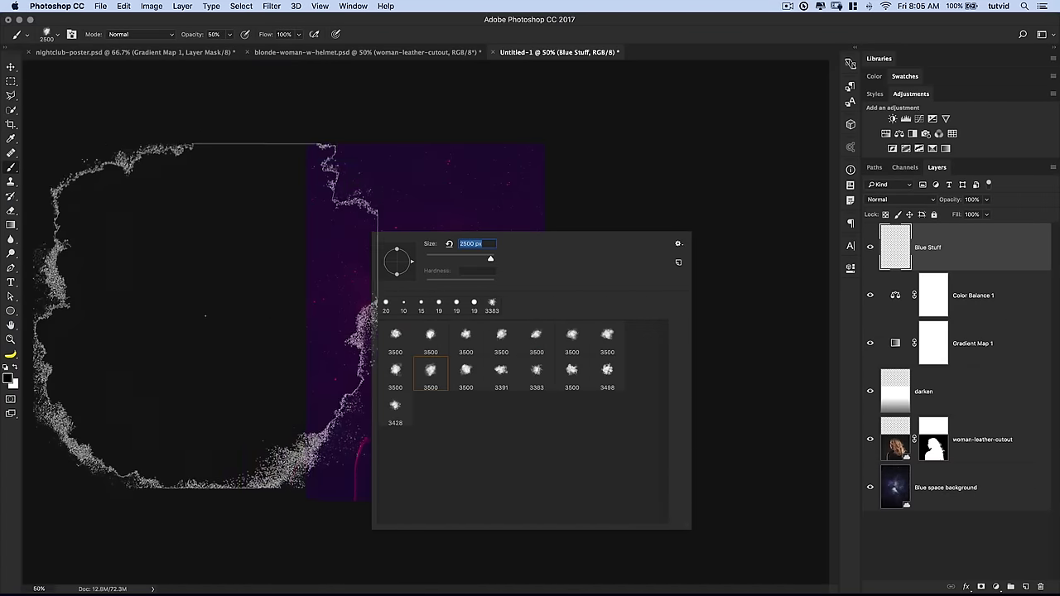
click(10, 379)
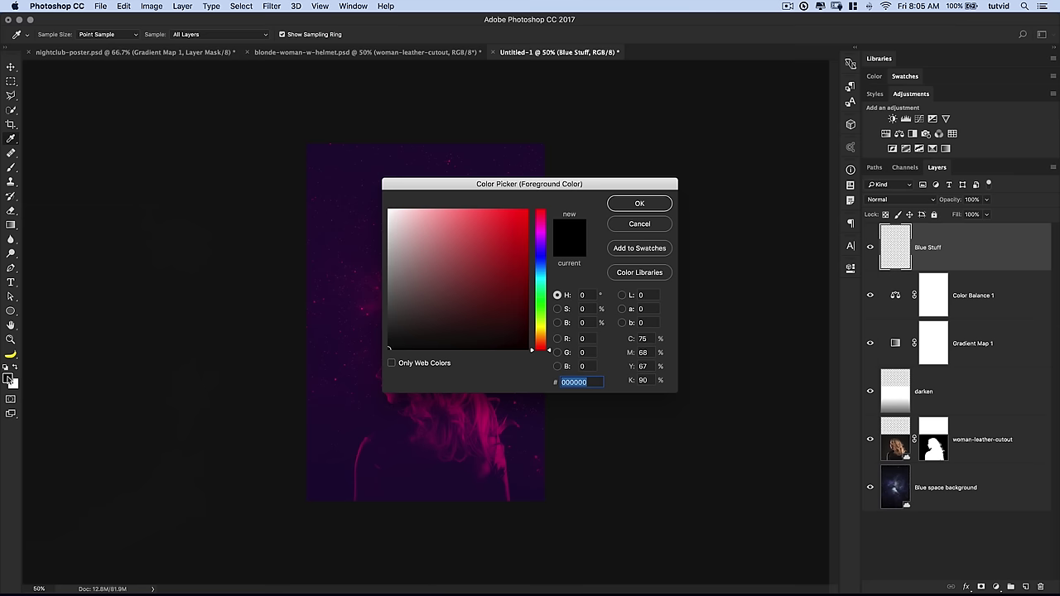
Choose a light blue foreground colour and set brush opacity to 100%
click(540, 271)
click(488, 232)
click(492, 221)
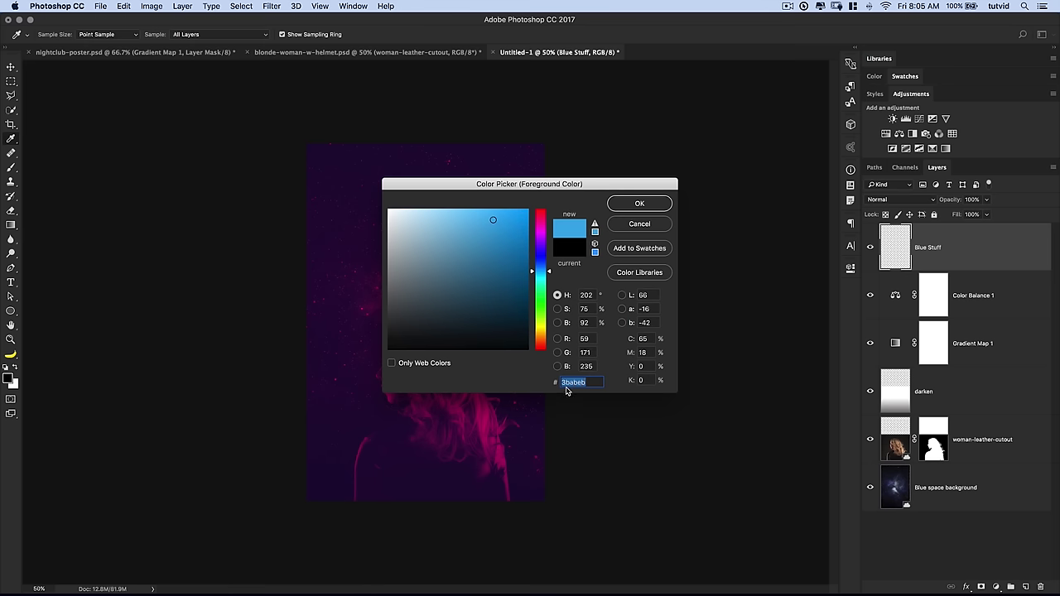
click(640, 205)
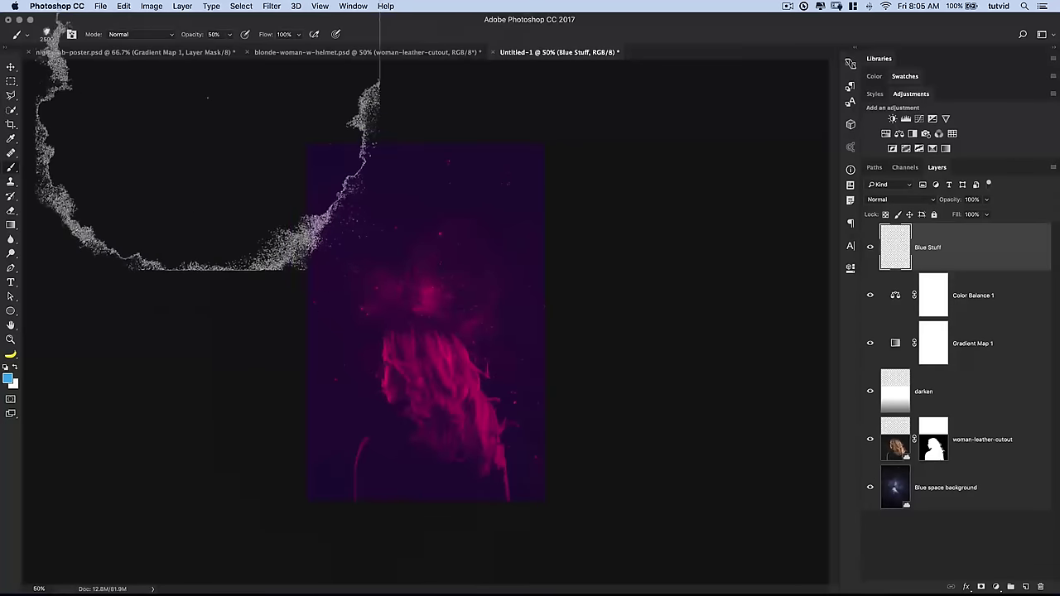
text(100)
key(Tab)
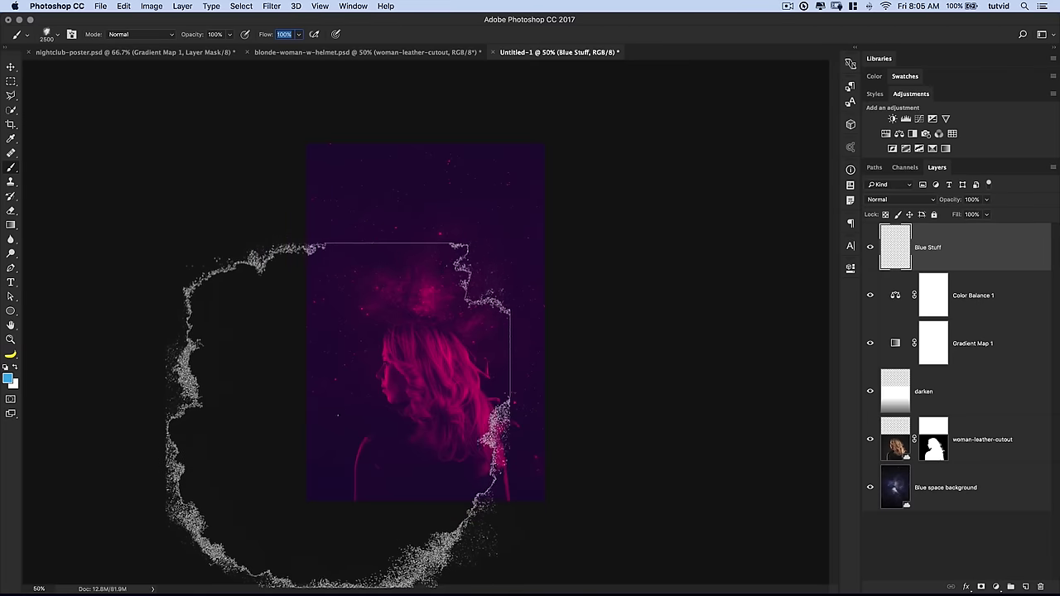
Spray blue powder over the poster's lower left and upper right, then zoom out
drag(337, 408, 382, 373)
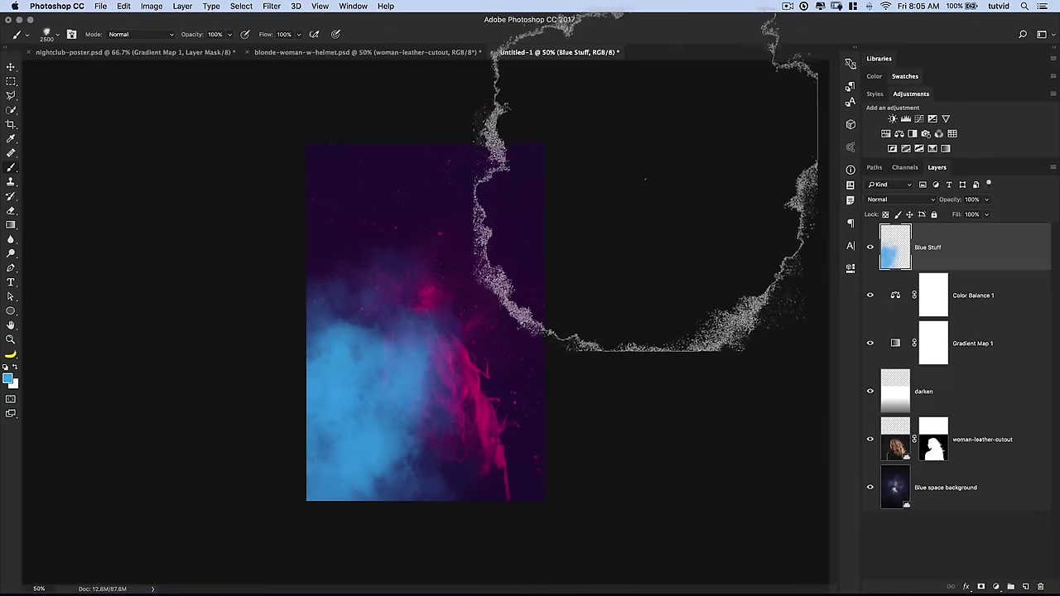
click(654, 212)
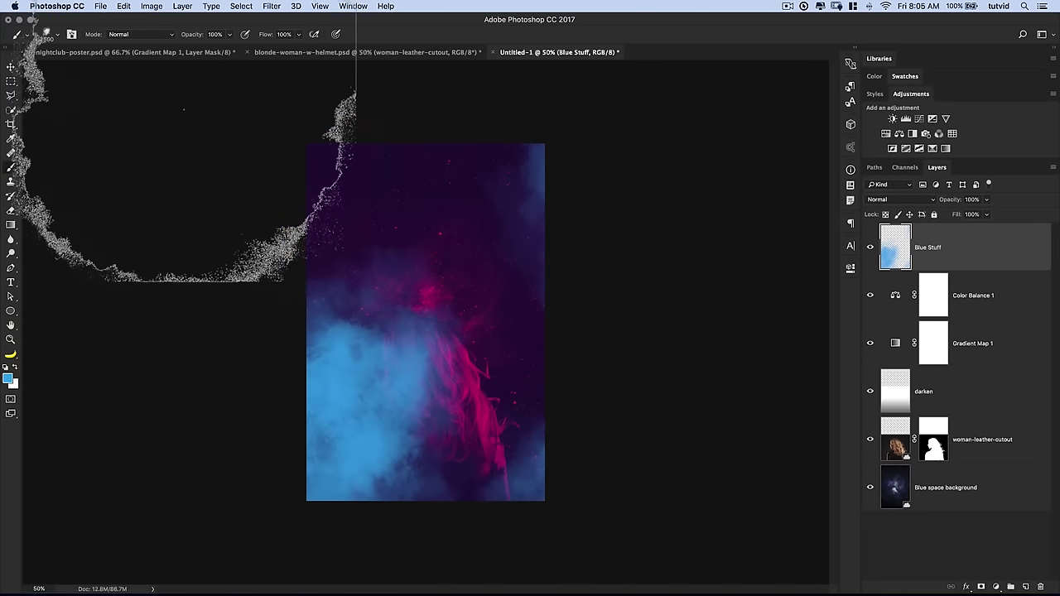
click(285, 54)
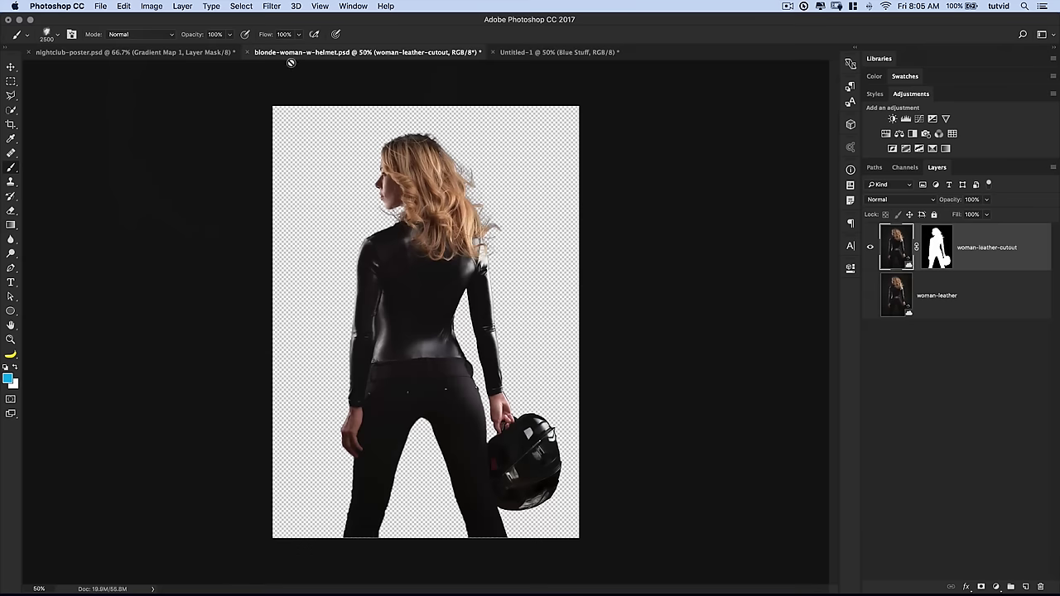
click(553, 53)
key(super+minus)
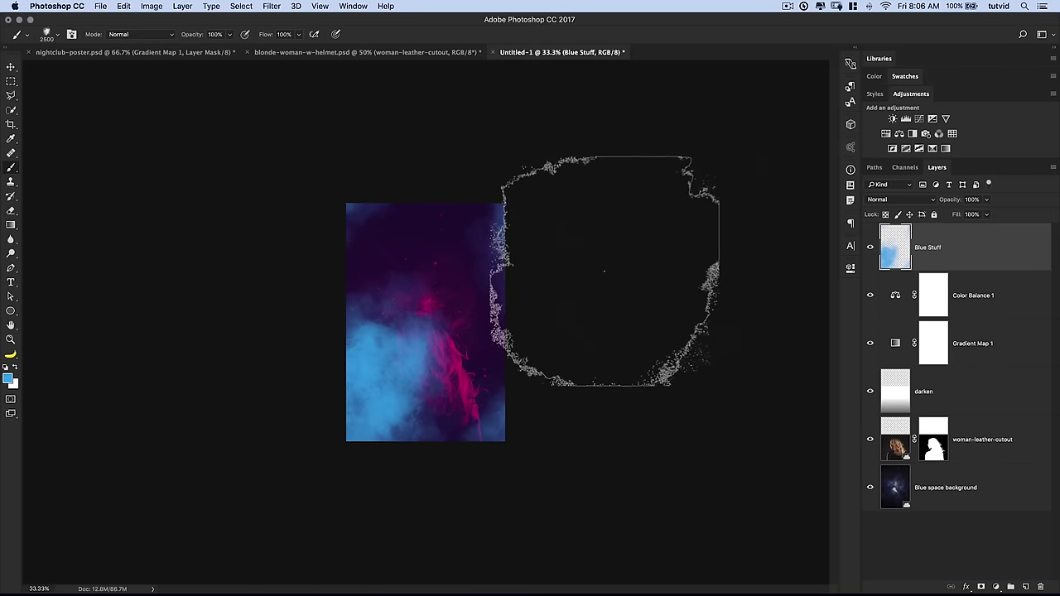
Blend the Blue Stuff layer in Soft Light at 80% opacity
click(908, 202)
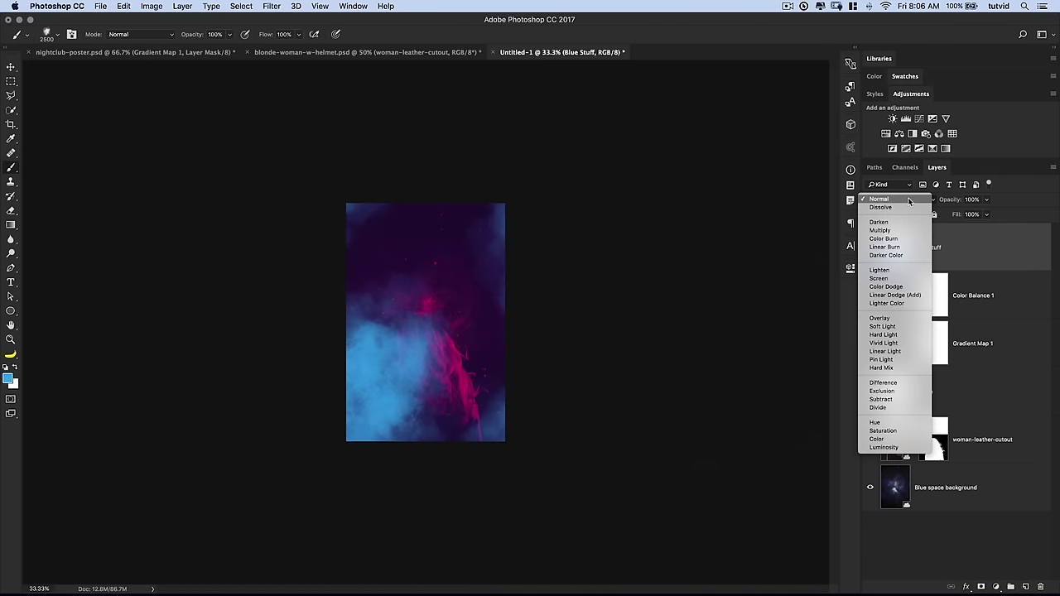
click(882, 292)
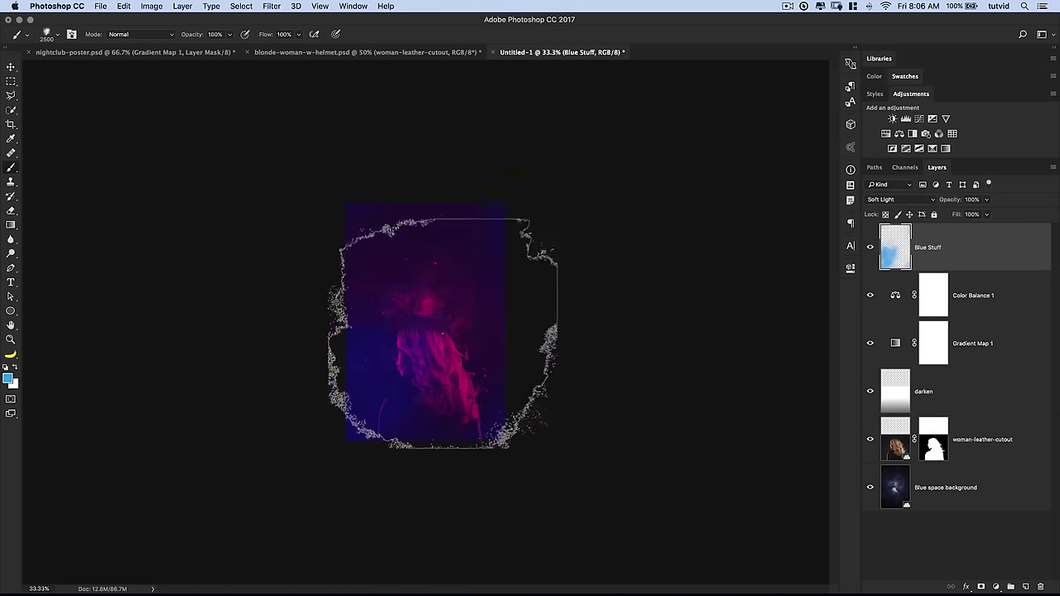
key(v)
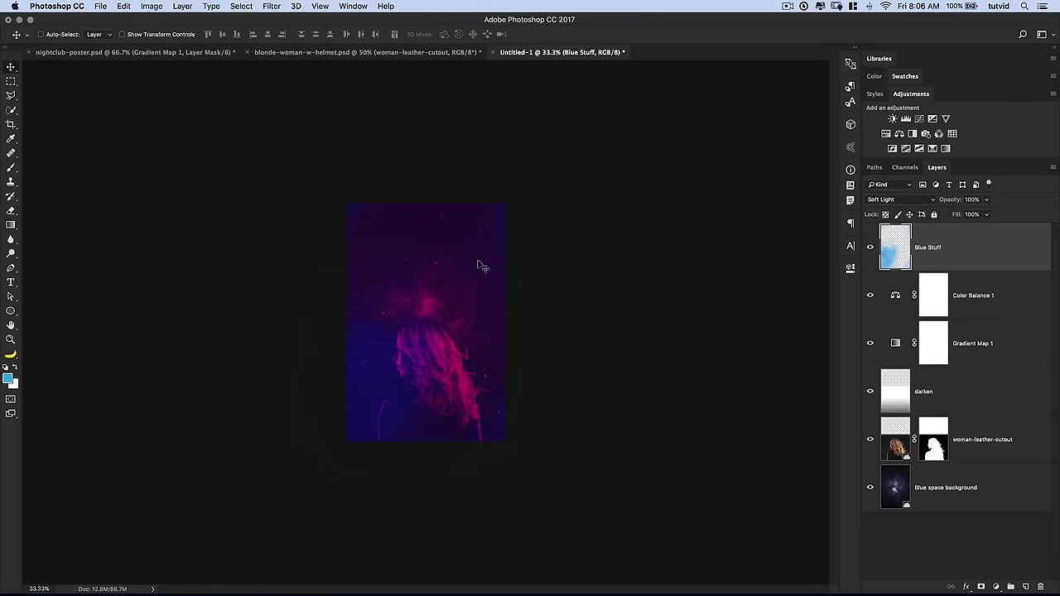
drag(960, 201, 942, 203)
key(Return)
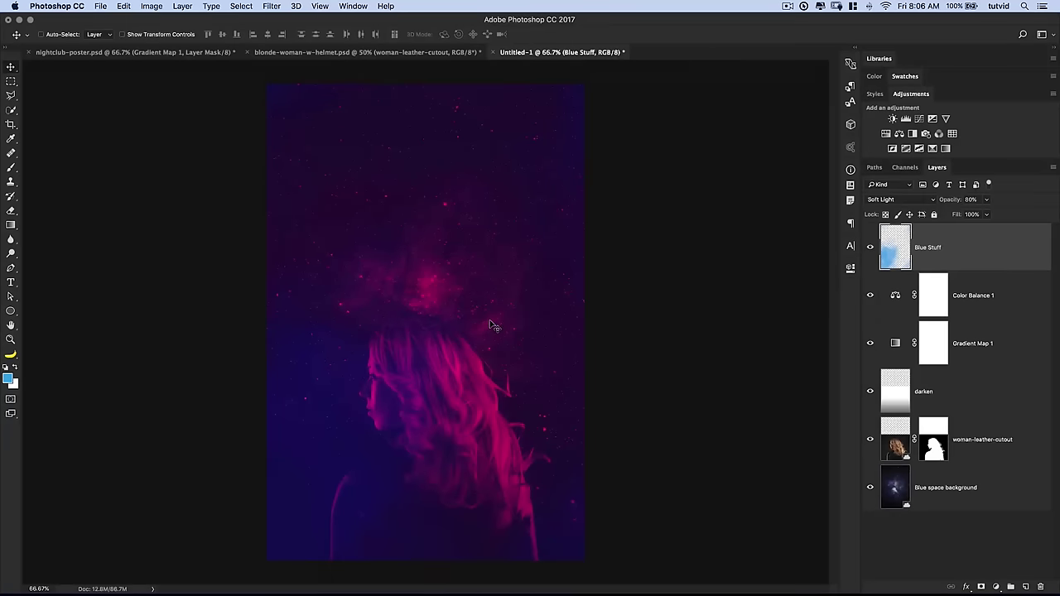
Explain the next step to camera, then bring up Illustrator with no document open
drag(530, 347, 598, 397)
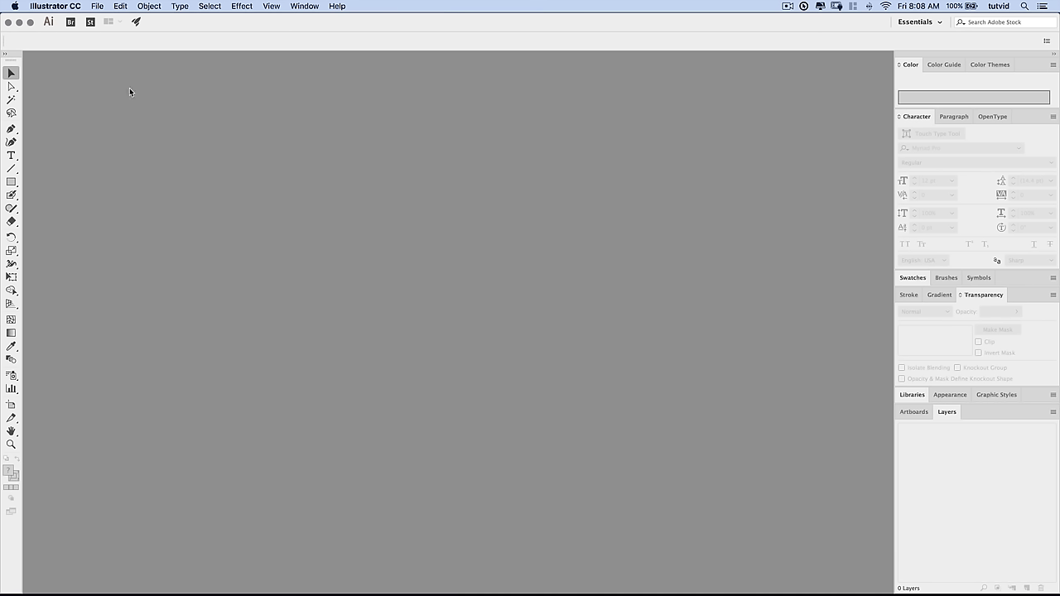
Create a new Illustrator document 2500 × 2500 px in RGB Color
click(102, 7)
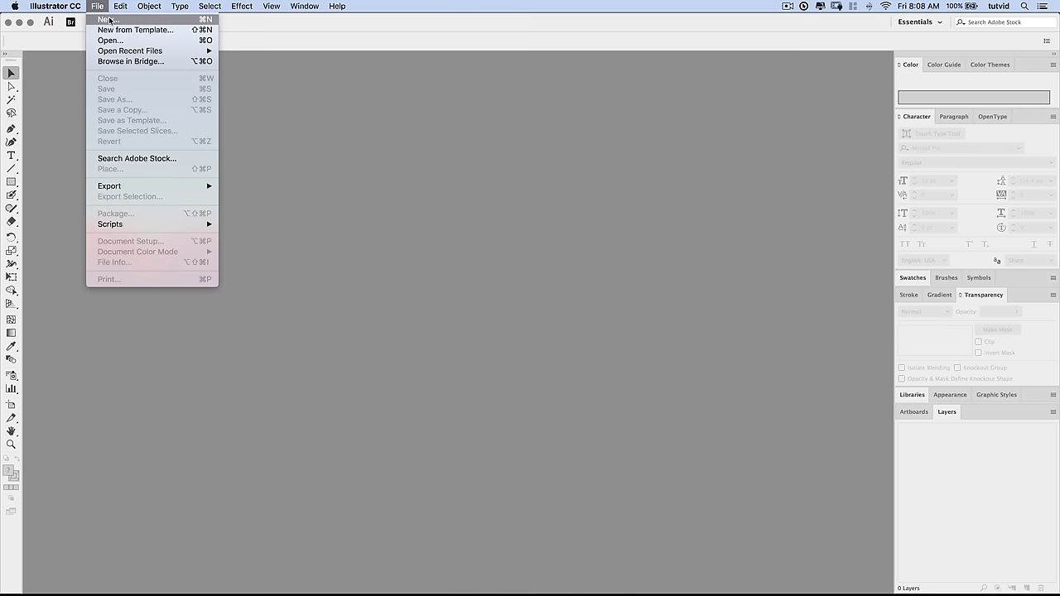
click(109, 19)
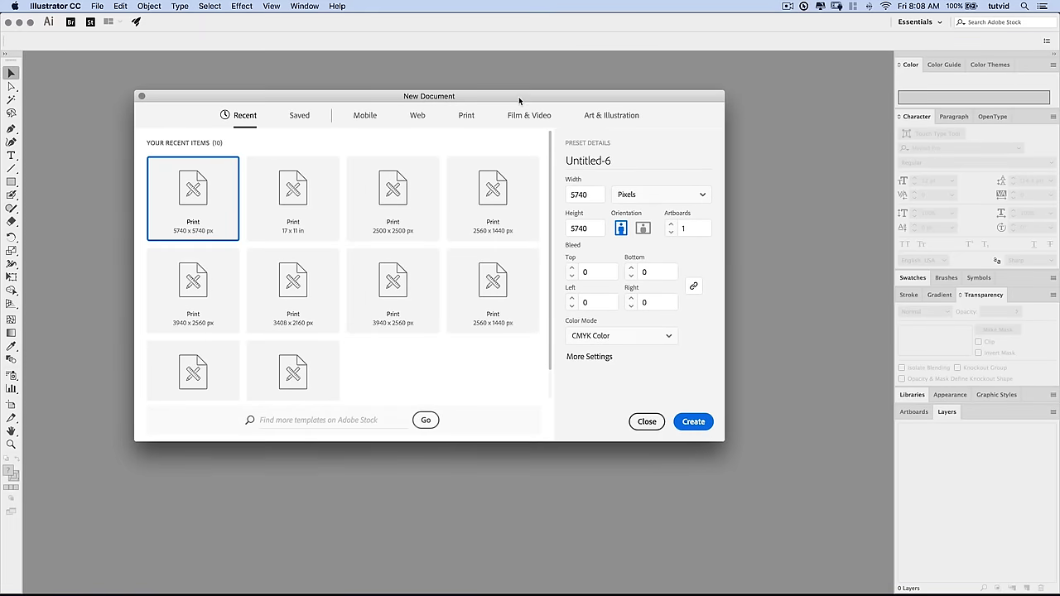
double_click(601, 193)
text(2500)
key(Tab)
text(2500)
click(658, 340)
click(630, 355)
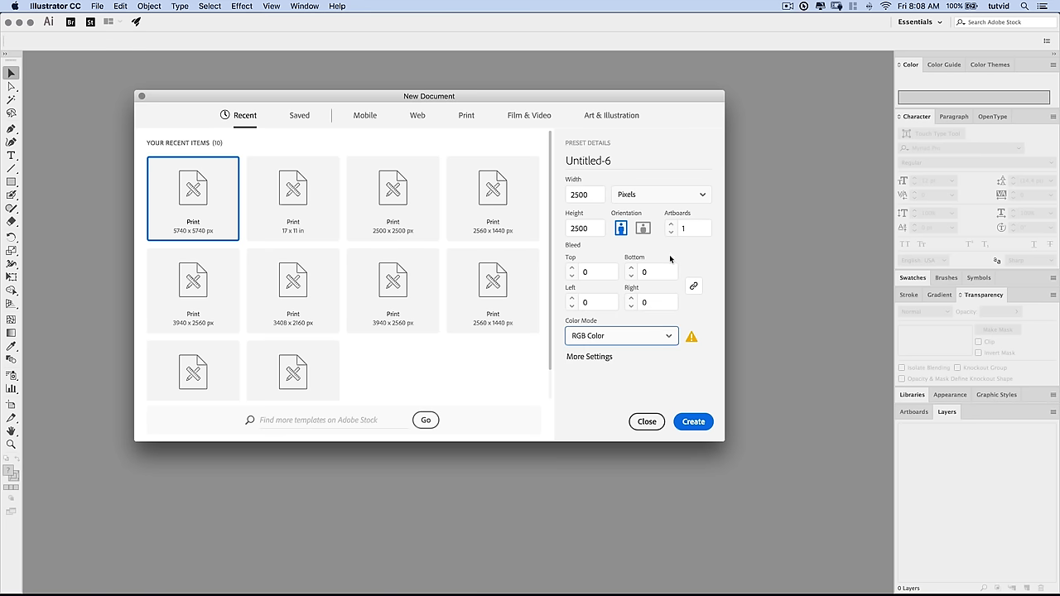
click(694, 422)
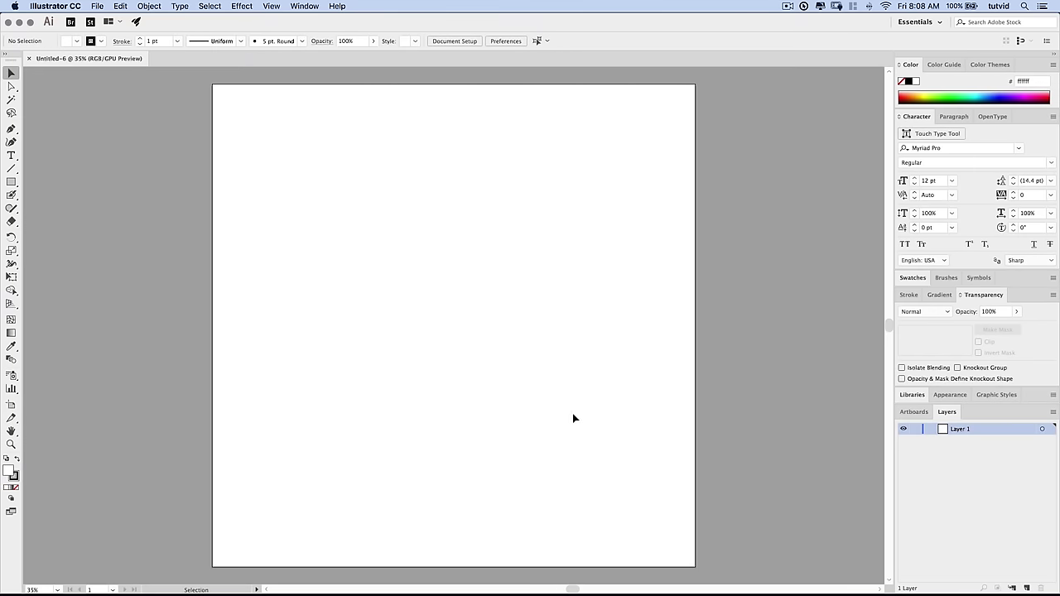
Draw a 2000 × 2000 px circle with the Ellipse tool
click(11, 181)
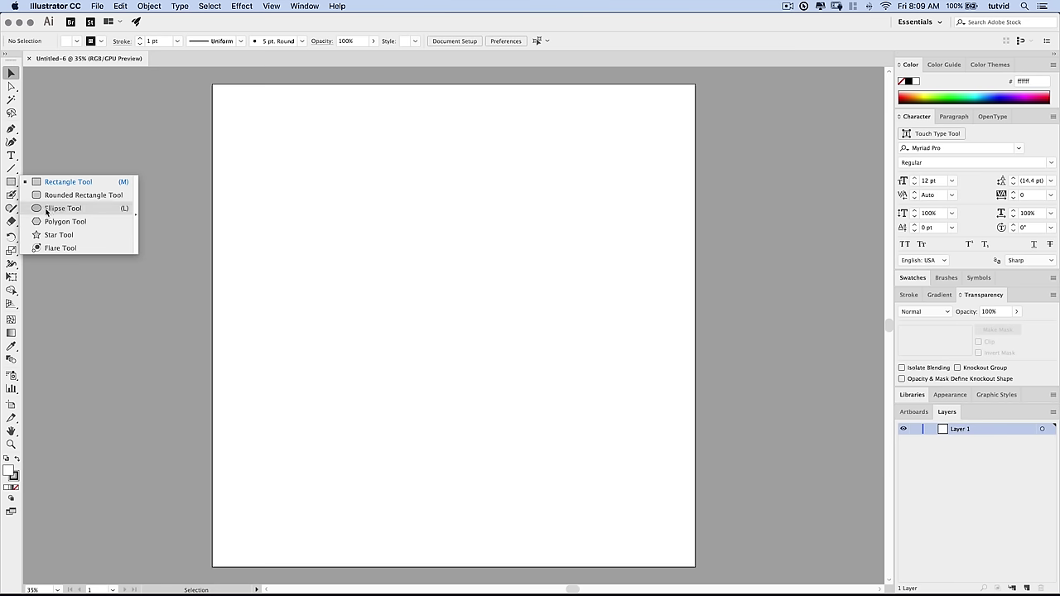
click(51, 208)
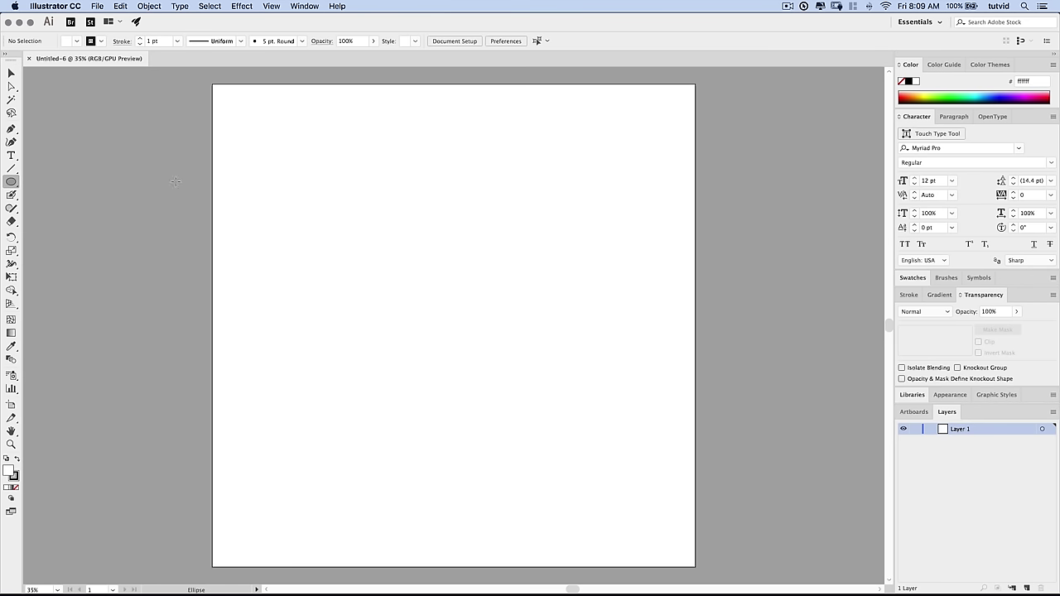
click(348, 227)
drag(274, 224, 424, 323)
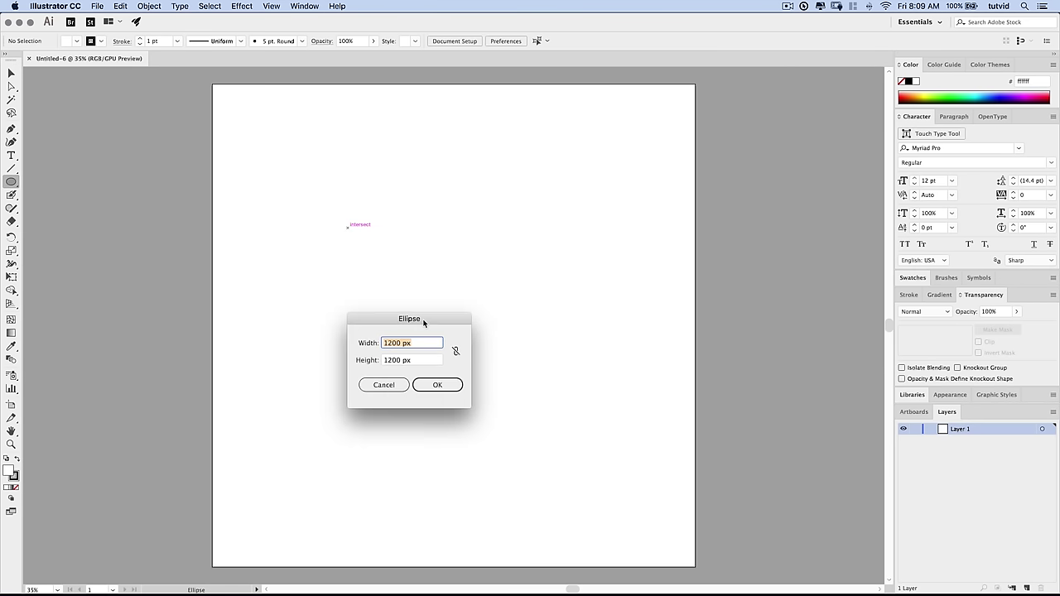
text(2000)
key(Tab)
text(2)
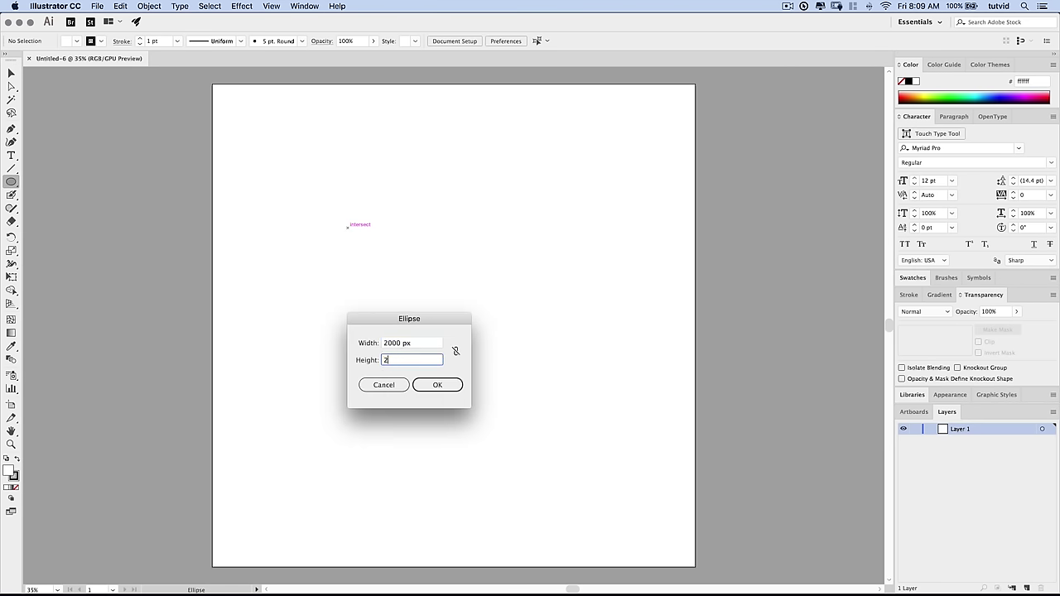
click(437, 384)
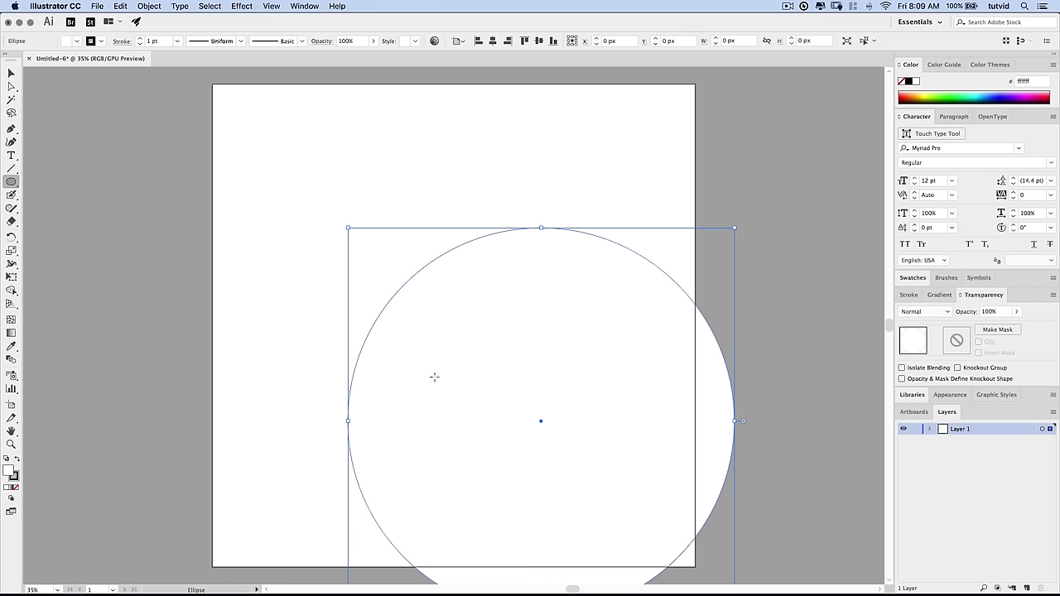
Remove the circle's fill and centre it on the artboard
key(v)
drag(615, 331, 682, 294)
click(16, 488)
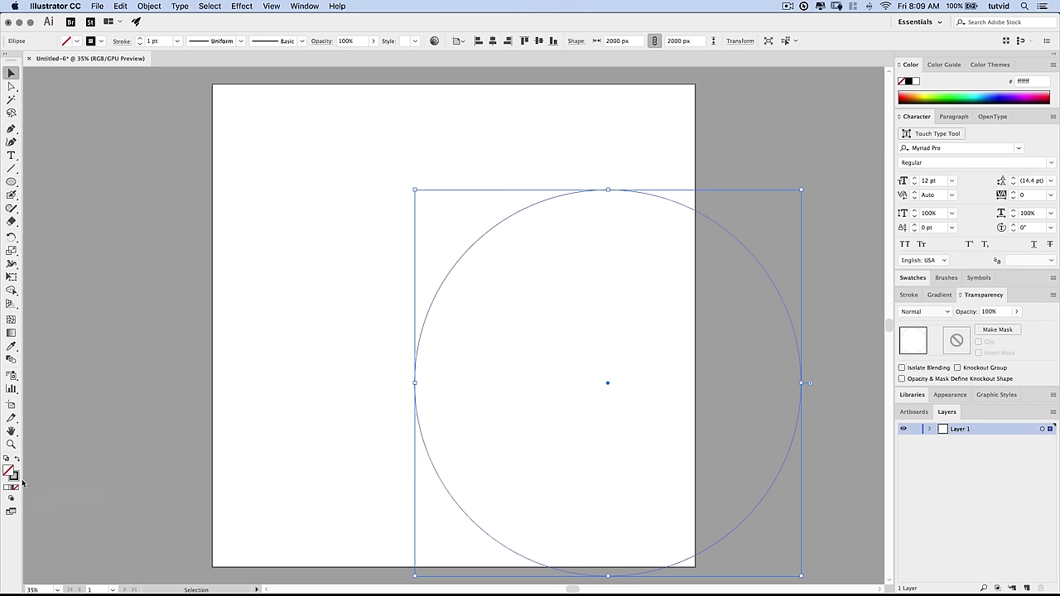
click(17, 477)
drag(726, 230, 573, 180)
click(514, 121)
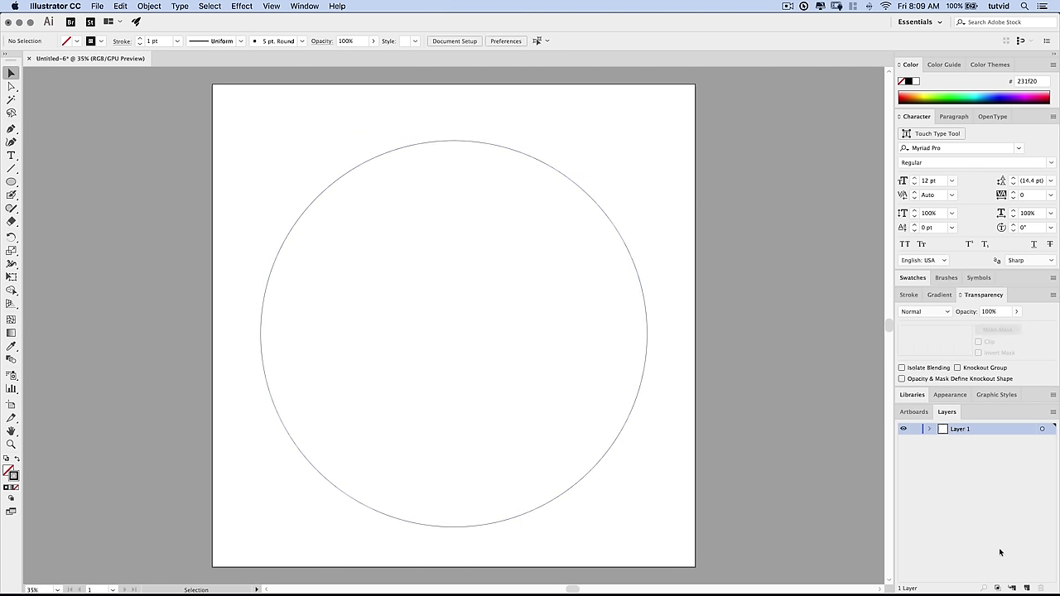
Add a new layer, cut the circle from Layer 1, and rename Layer 1 to Back
click(1027, 588)
key(super+a)
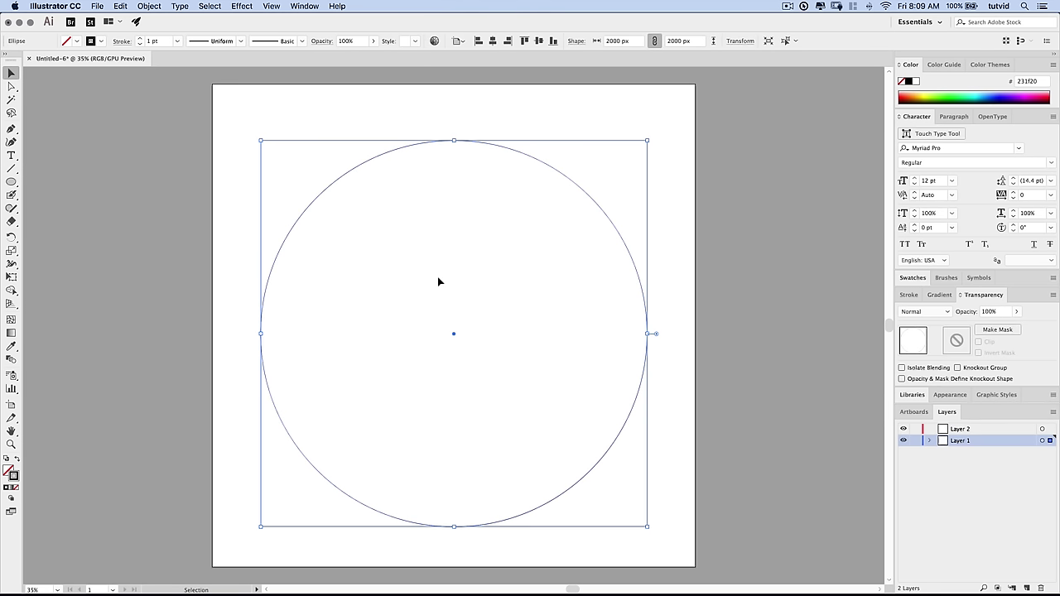
key(super+x)
double_click(950, 442)
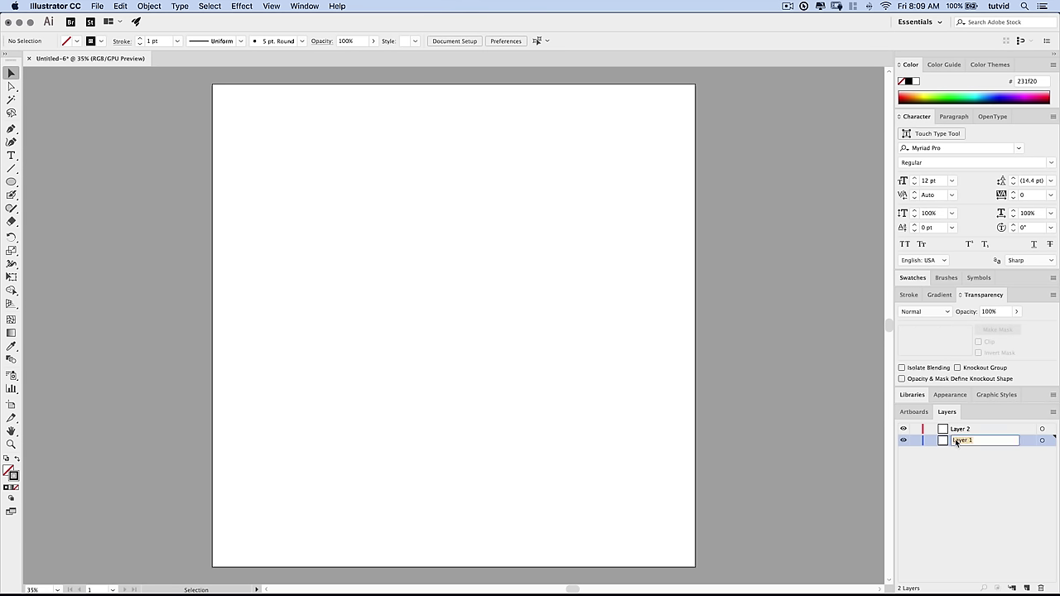
text(Back)
key(Return)
click(11, 182)
Draw a 2500 × 2500 px rectangle on the Back layer
click(45, 188)
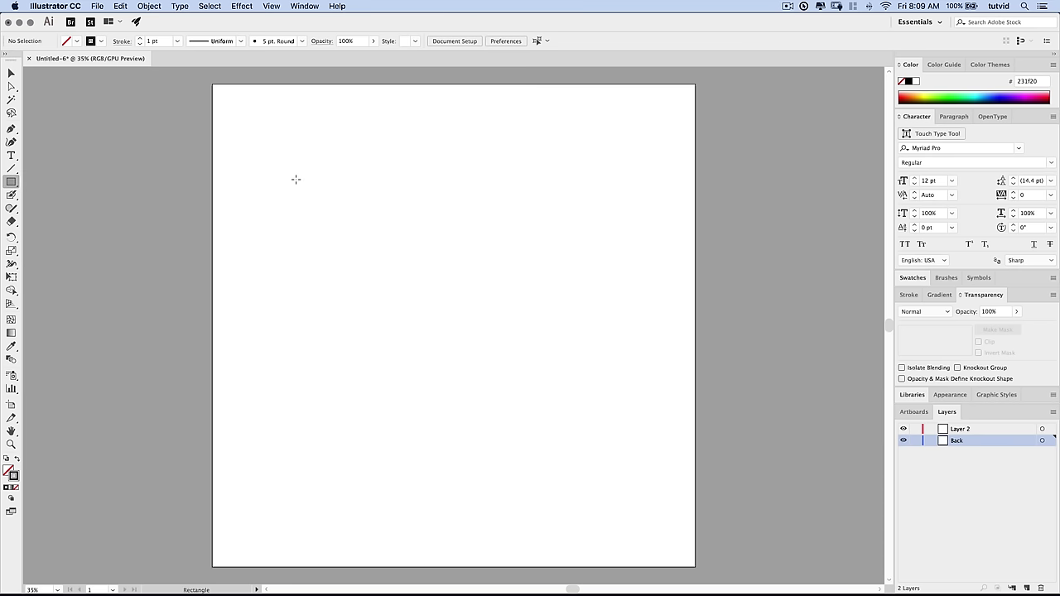
click(397, 229)
drag(950, 509, 414, 238)
key(Tab)
text(2500)
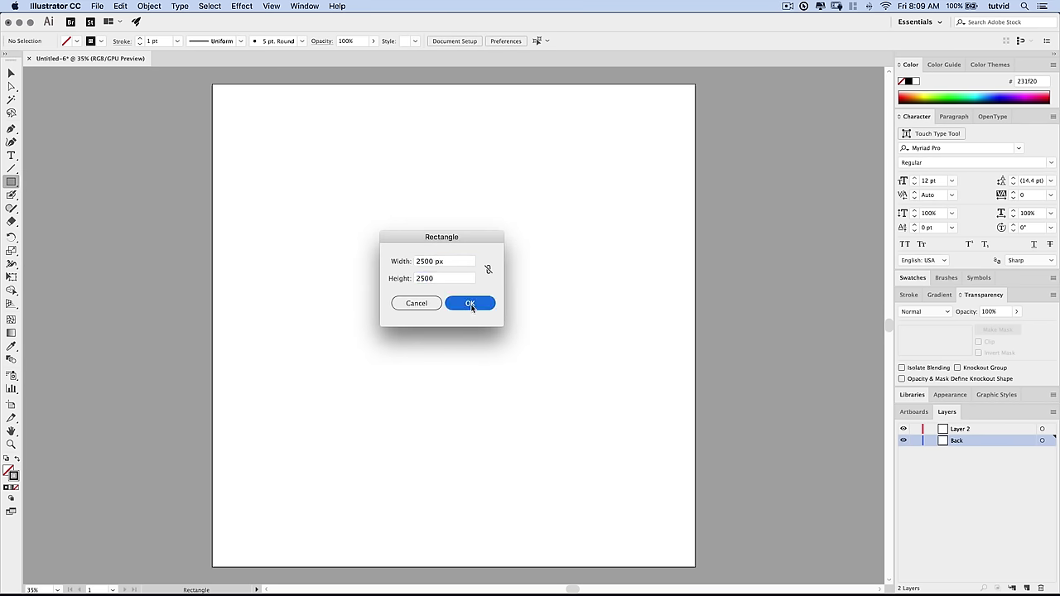
click(471, 304)
Give the rectangle a dark fill with no stroke and align it to the artboard
key(v)
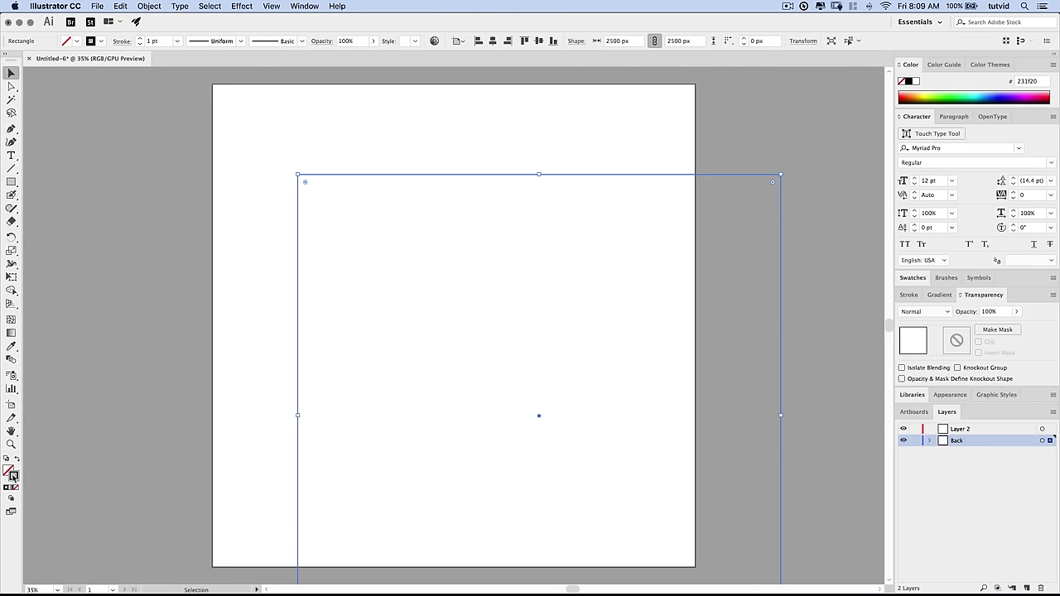
click(17, 459)
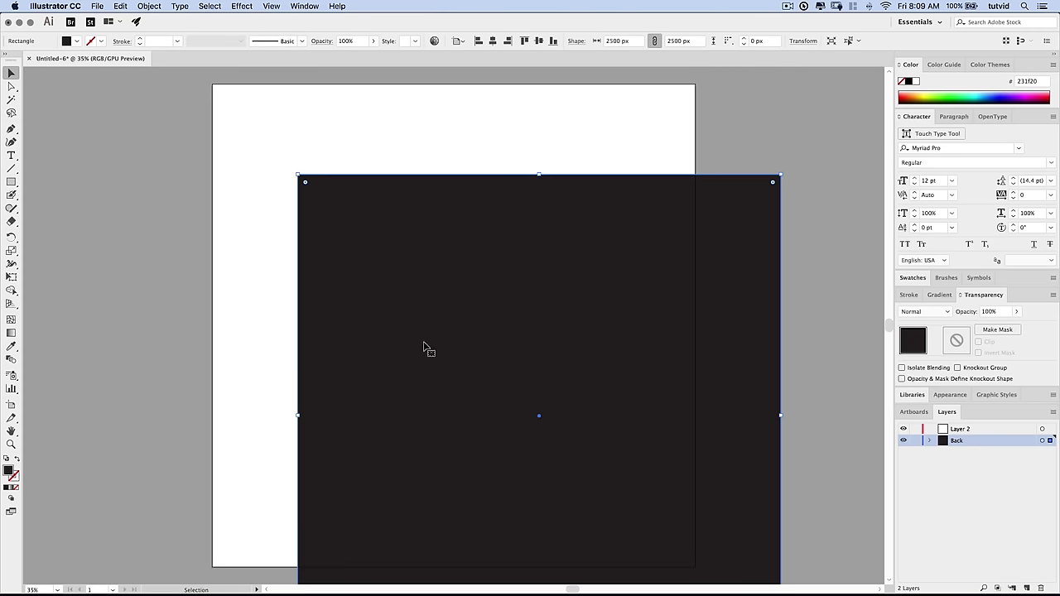
drag(426, 348, 394, 284)
click(458, 40)
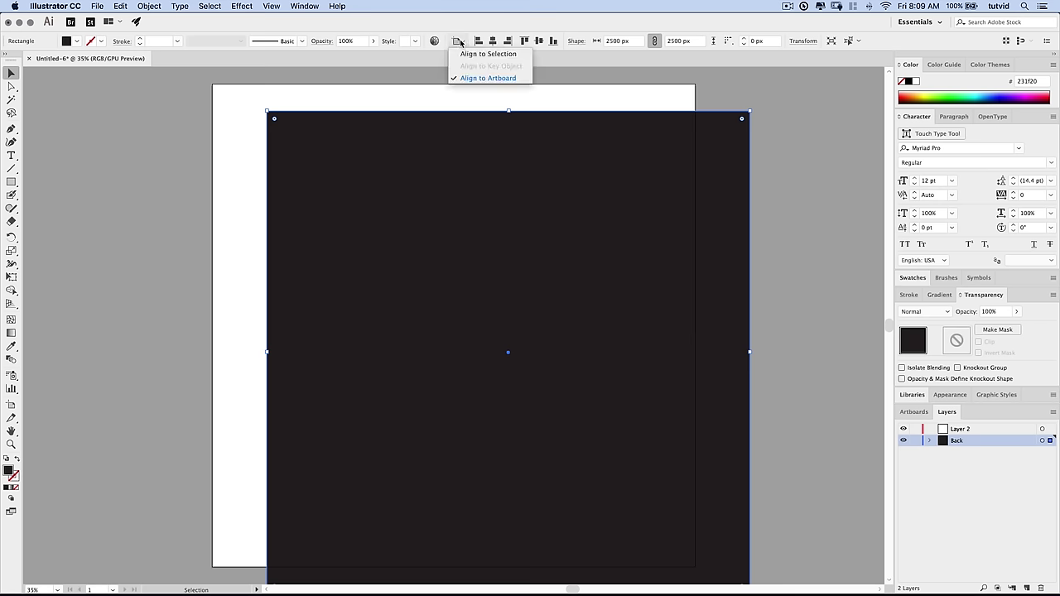
click(484, 80)
click(492, 41)
click(524, 41)
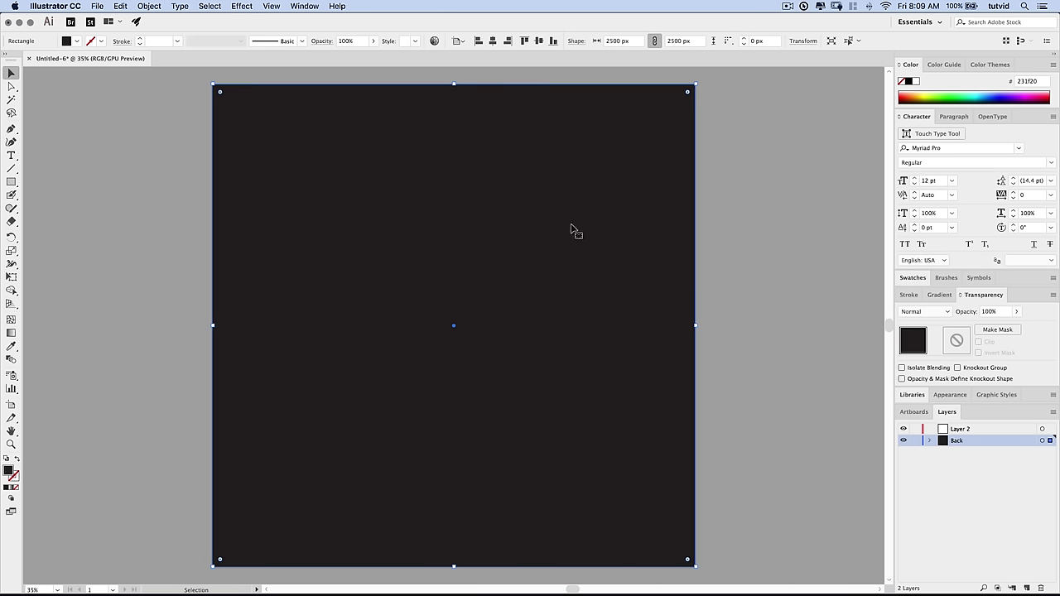
Set the rectangle's fill to mauve #87787c, lock Back, and switch to Photoshop's nightclub-poster
double_click(9, 469)
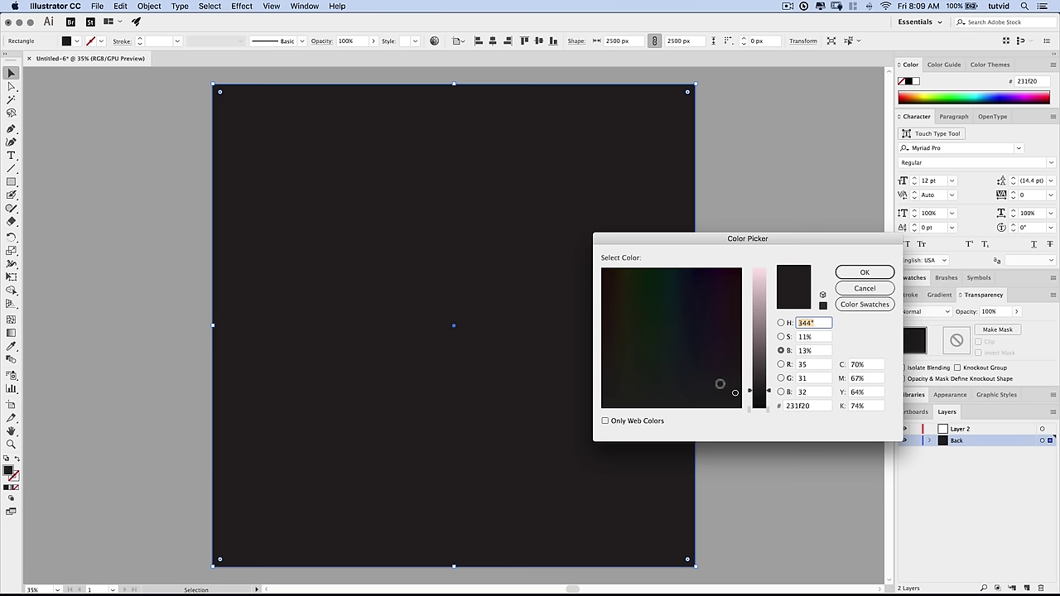
drag(756, 358, 761, 335)
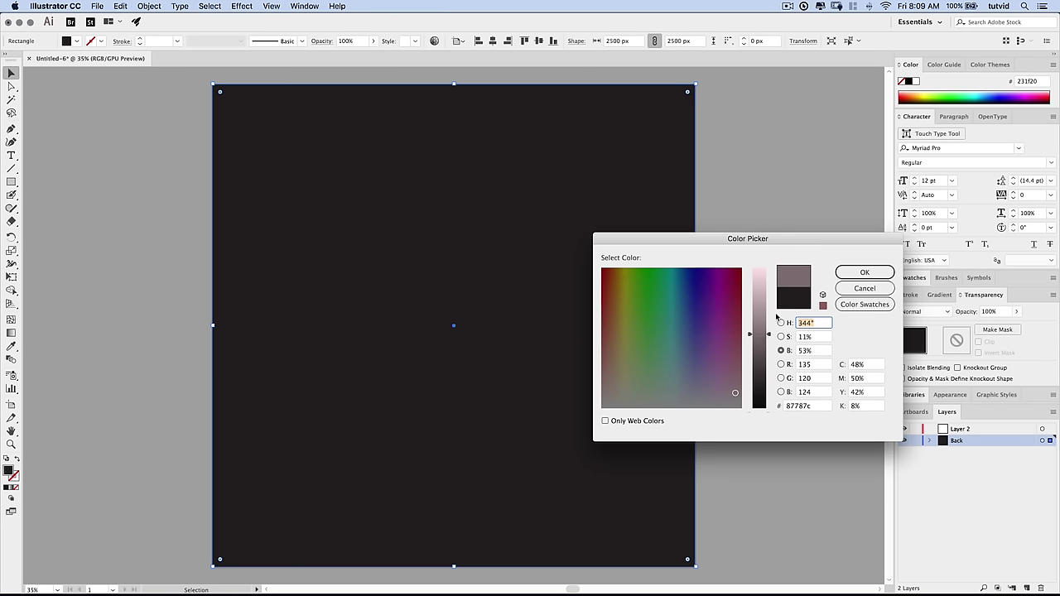
click(865, 271)
click(915, 441)
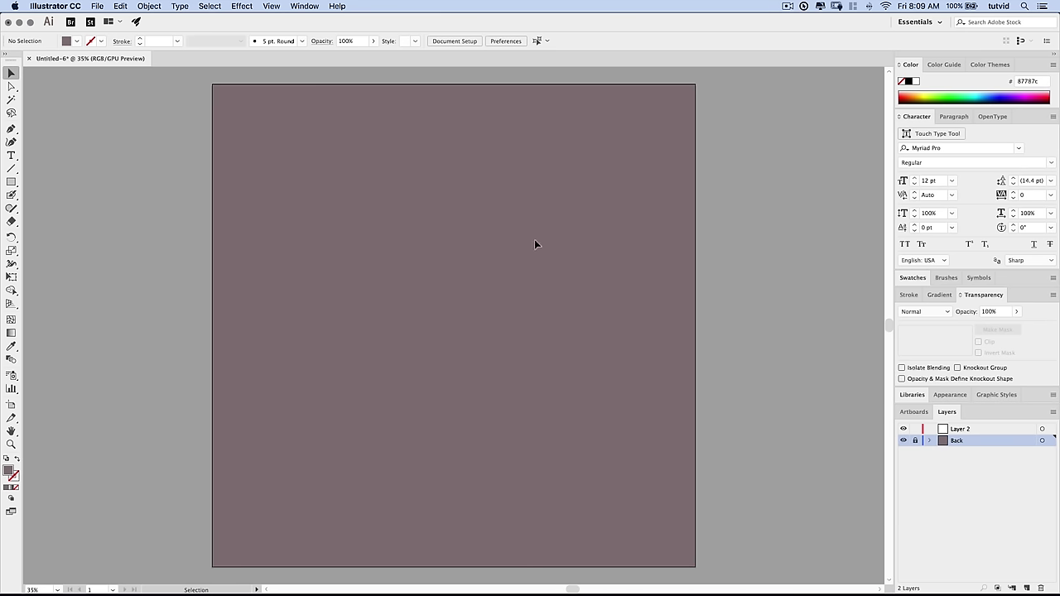
key(super+Tab)
click(165, 52)
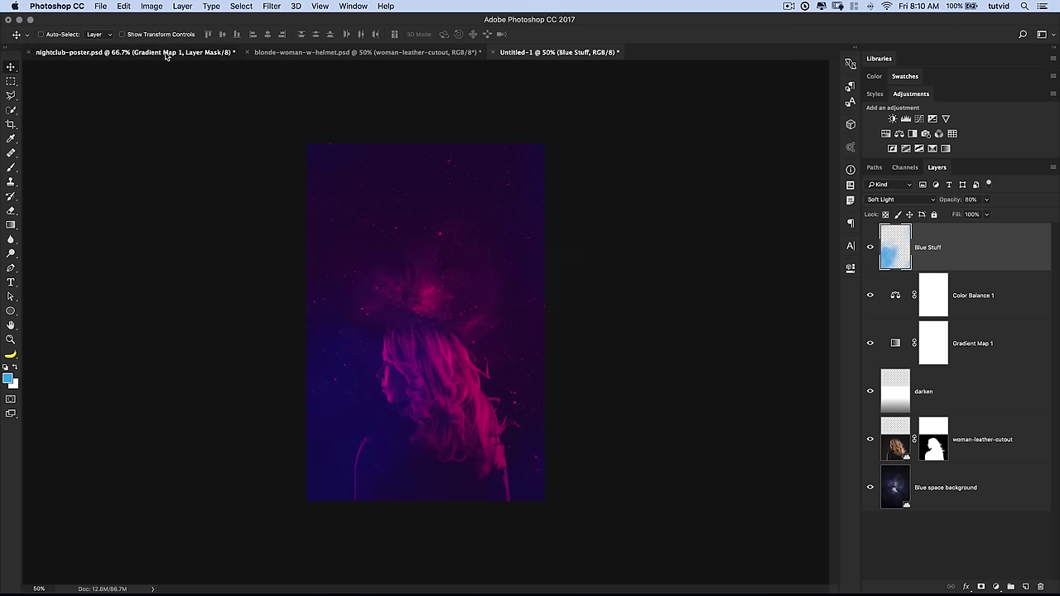
Switch back to the Untitled-6 artwork in Illustrator
key(super+Tab)
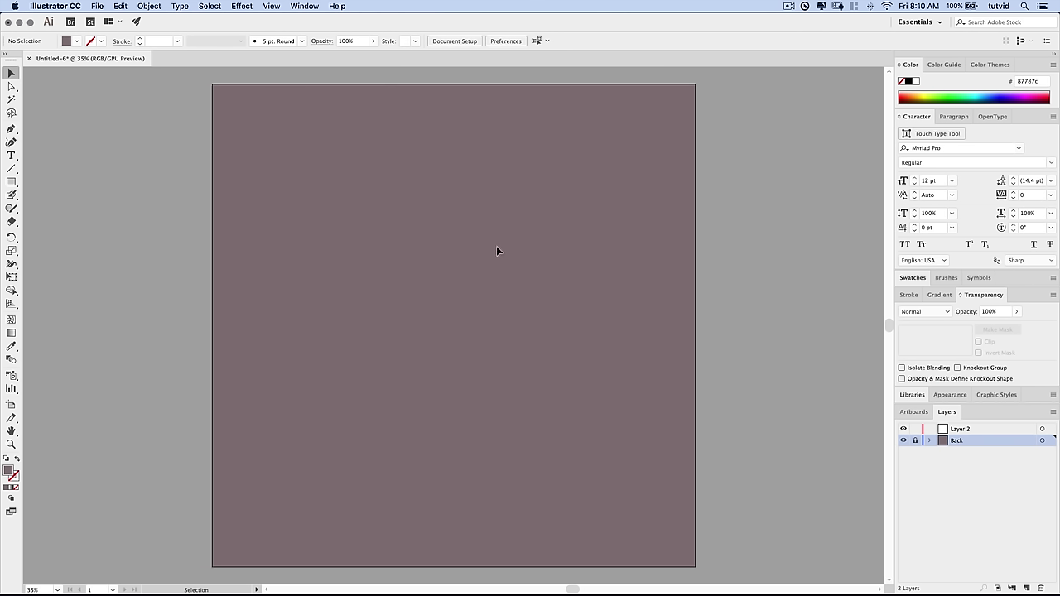
Rename Layer 2 to Lines and create a 2000 px circle on it
double_click(961, 429)
text(Lines)
key(Return)
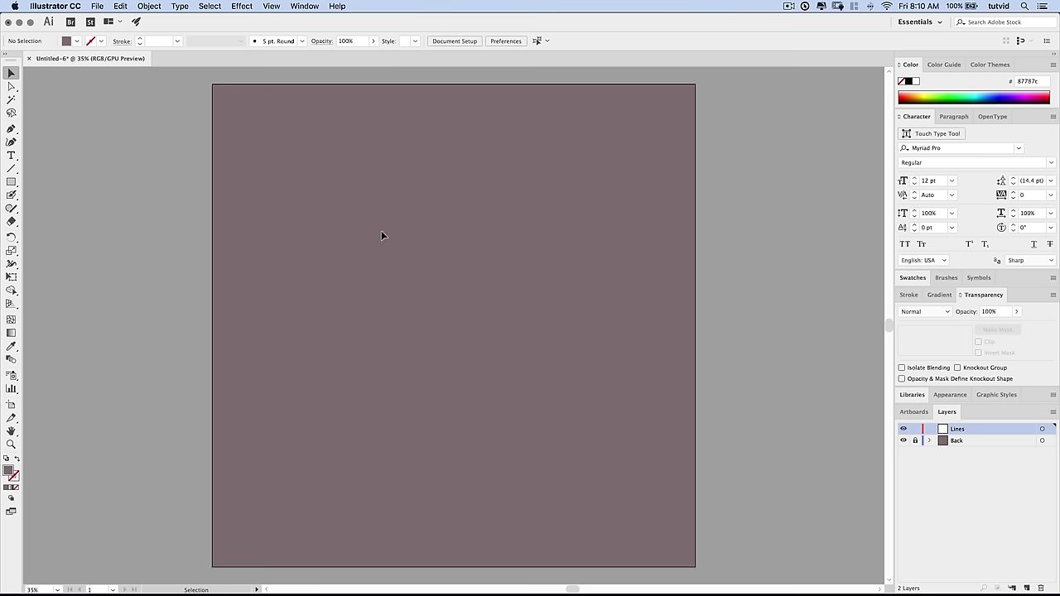
drag(12, 181, 53, 207)
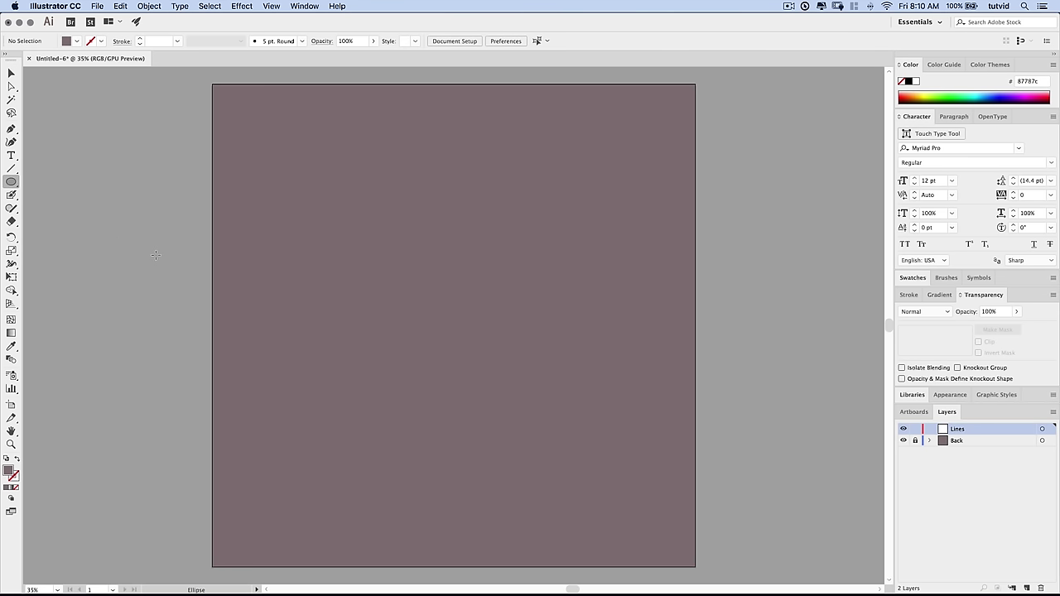
click(383, 213)
click(438, 384)
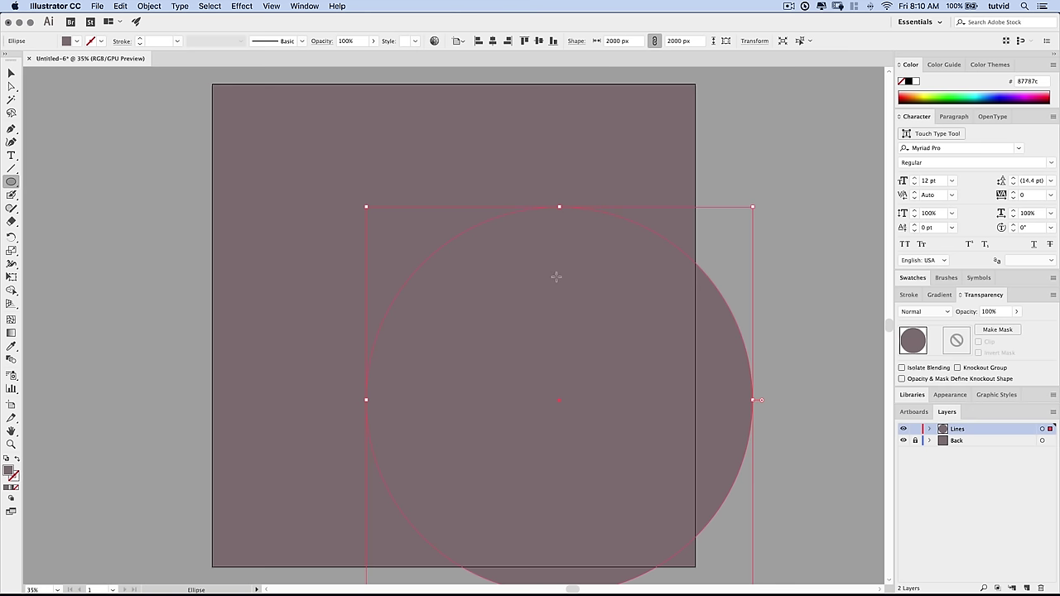
Give the circle no fill and a 4 pt white stroke
click(10, 73)
drag(506, 295, 538, 308)
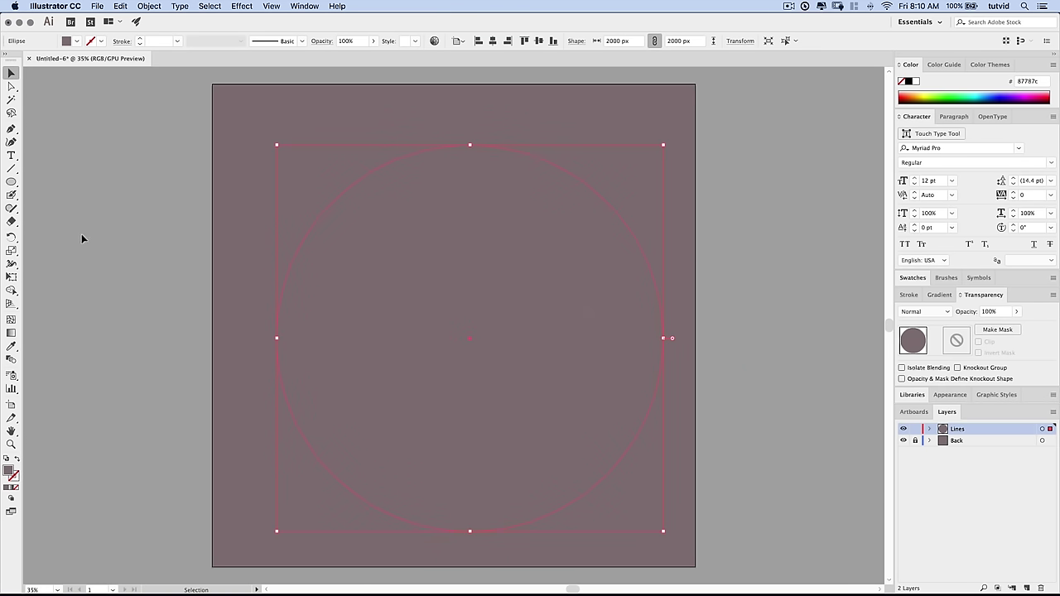
click(77, 41)
click(7, 60)
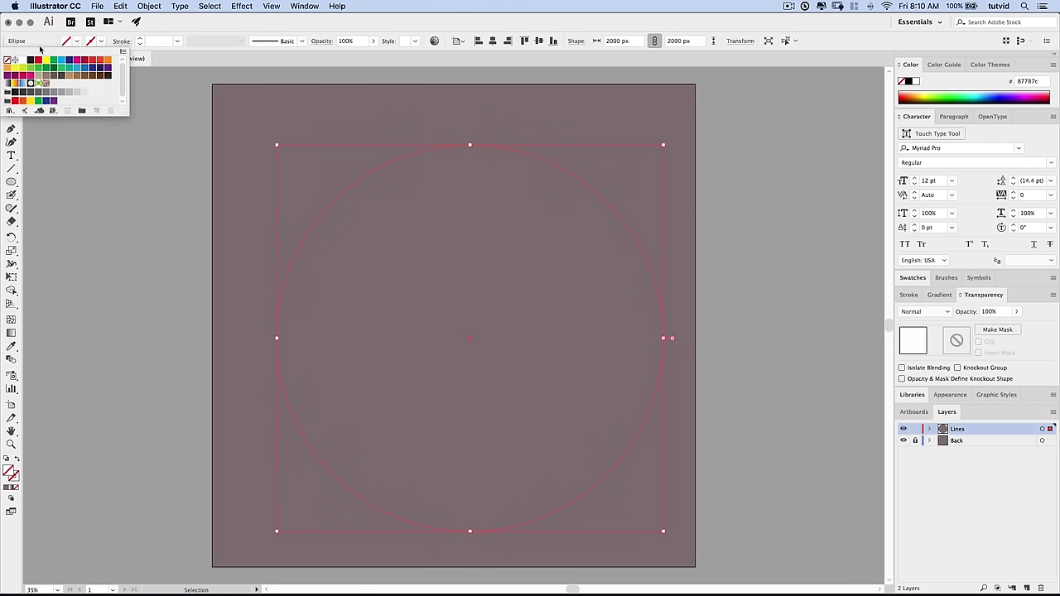
click(101, 42)
click(101, 41)
click(23, 61)
click(141, 39)
click(141, 39)
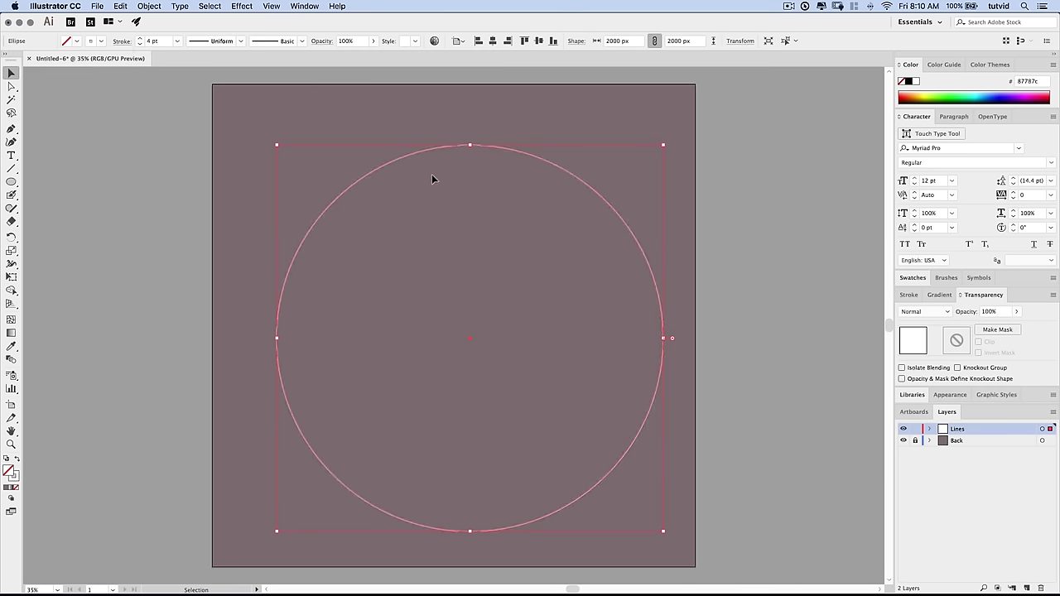
Centre the circle horizontally and vertically on the artboard, then deselect it
click(461, 41)
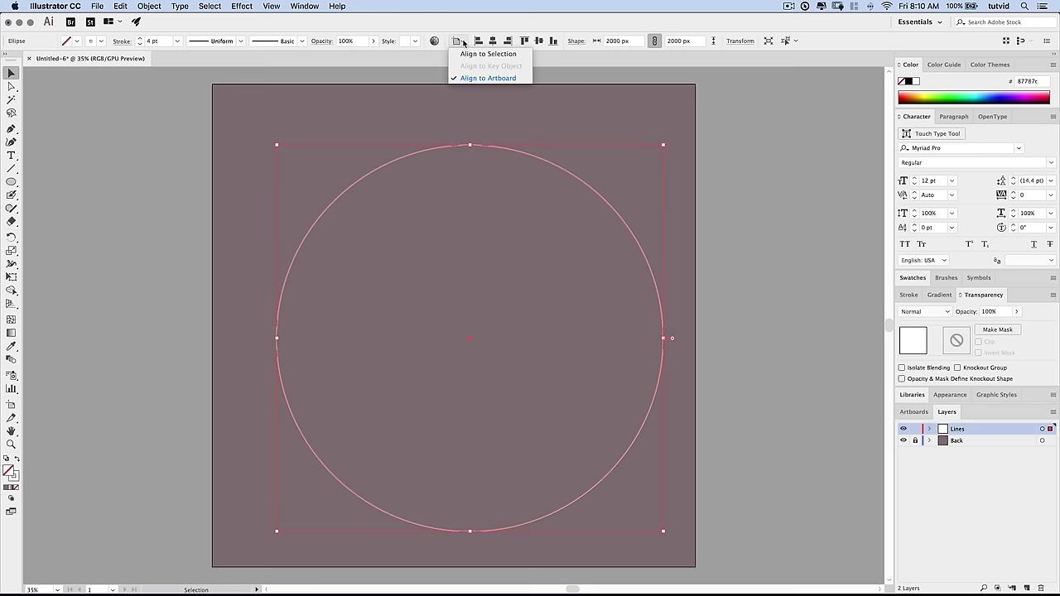
click(488, 78)
click(492, 41)
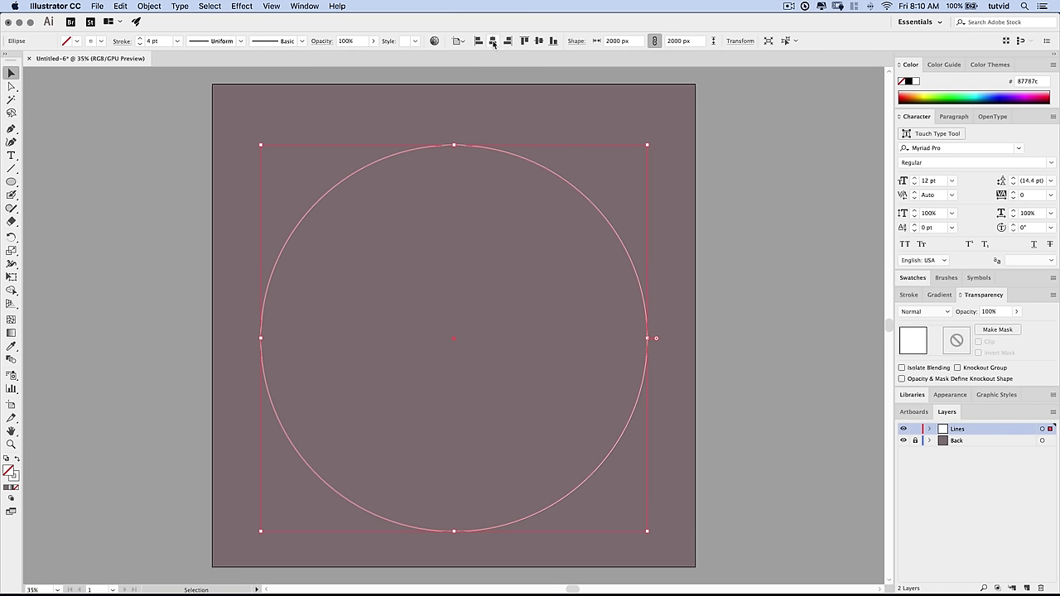
click(540, 41)
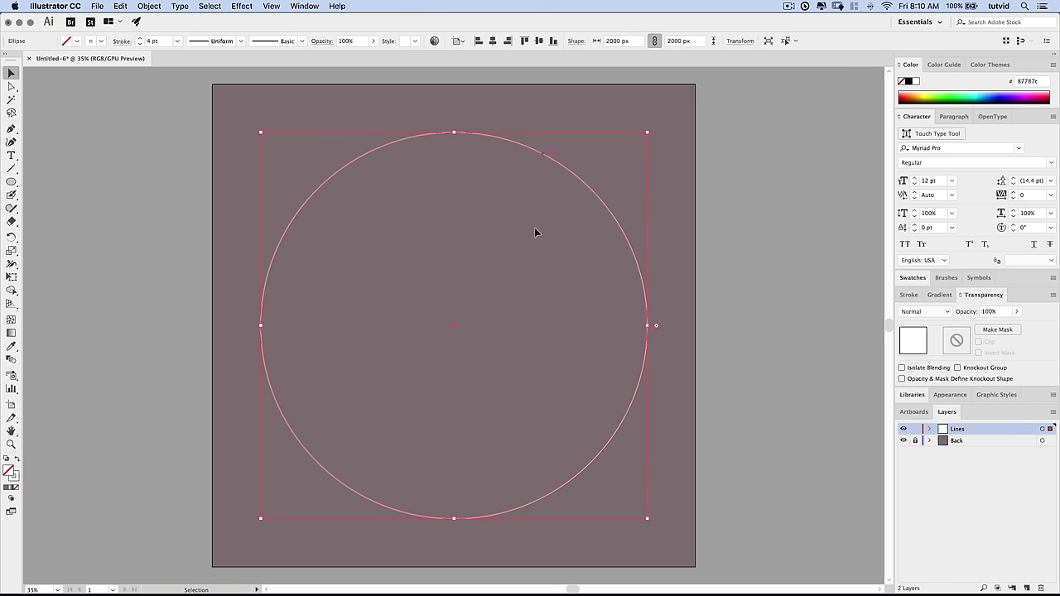
click(839, 368)
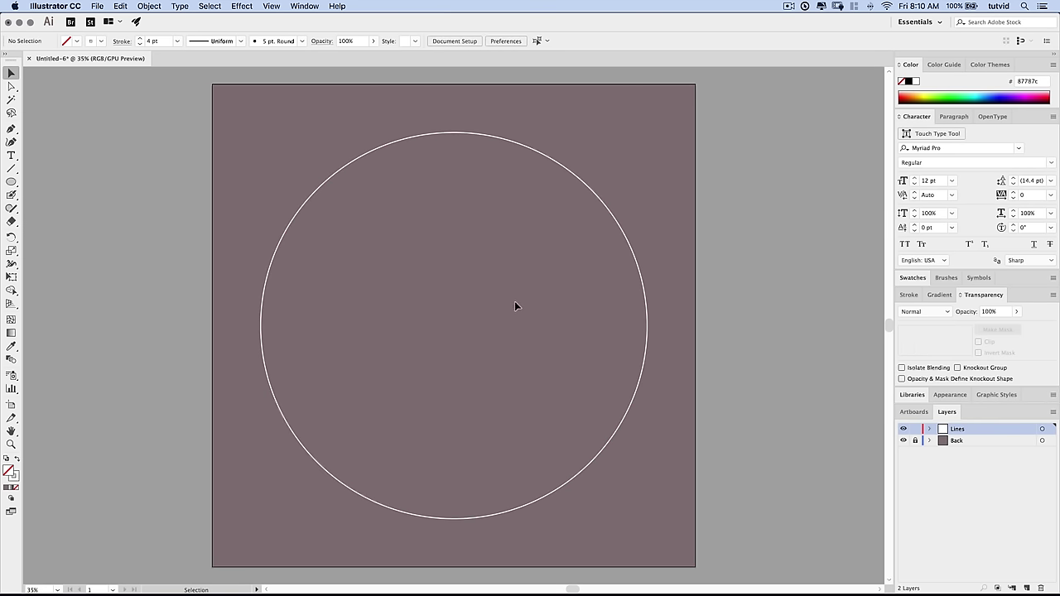
click(929, 429)
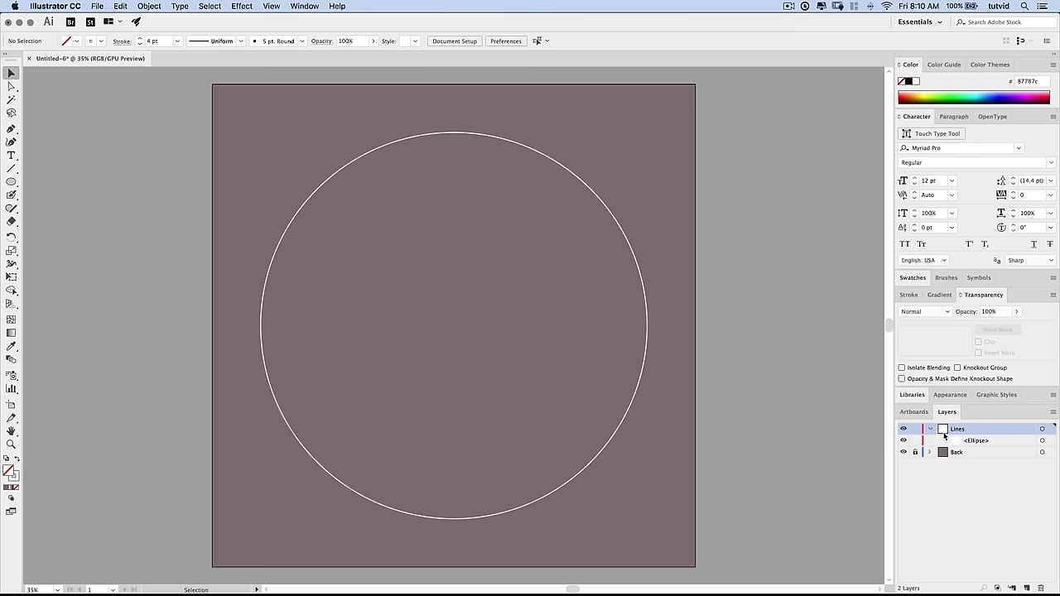
Set the Layers panel row size to 20 px, collapse the Character panel and widen the side dock
click(1052, 412)
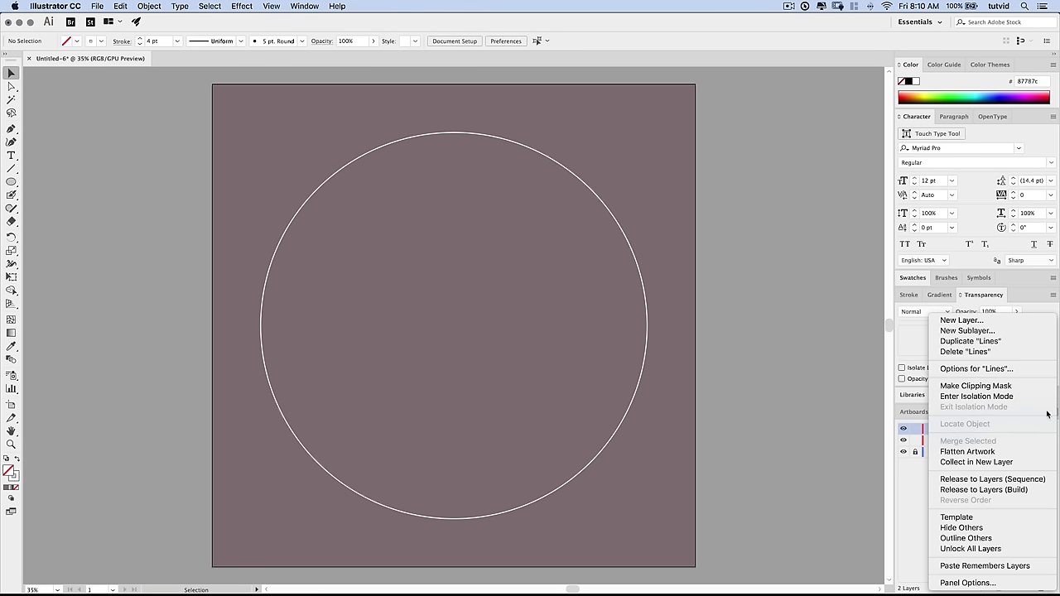
click(968, 583)
click(586, 430)
text(20)
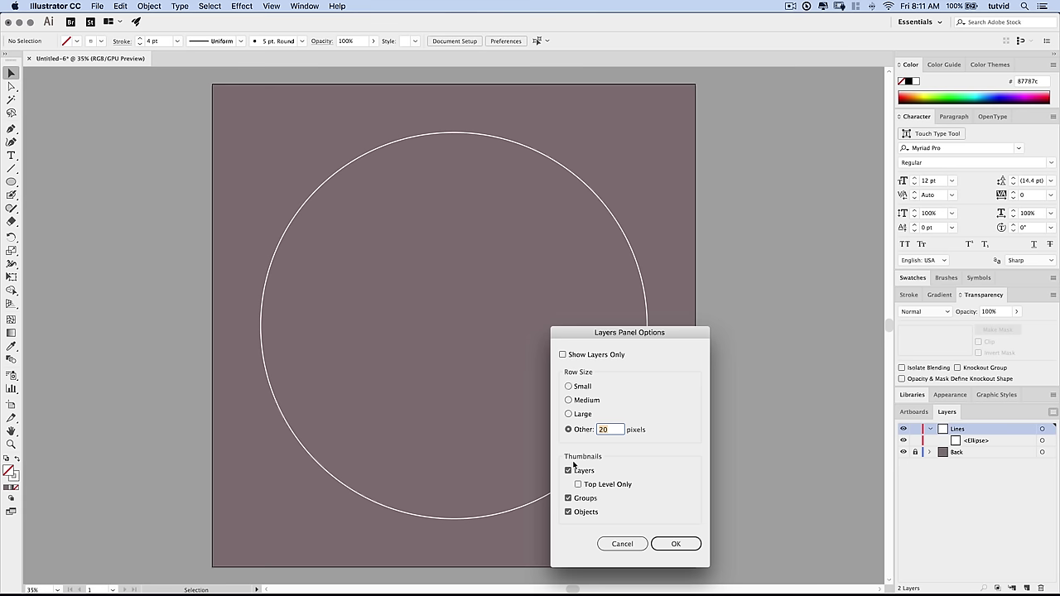
key(Return)
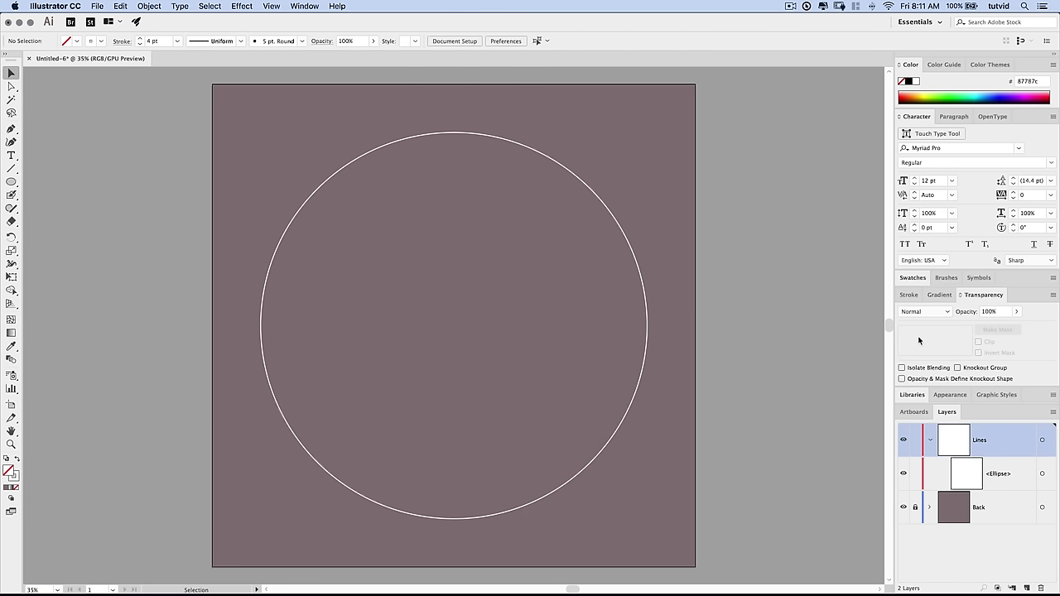
double_click(916, 116)
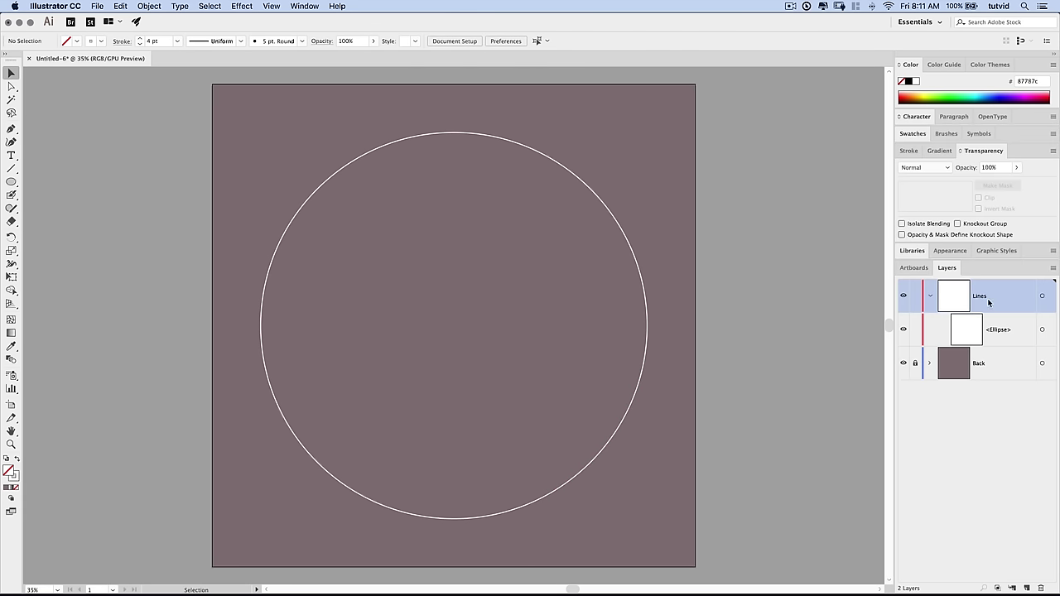
drag(894, 342, 803, 339)
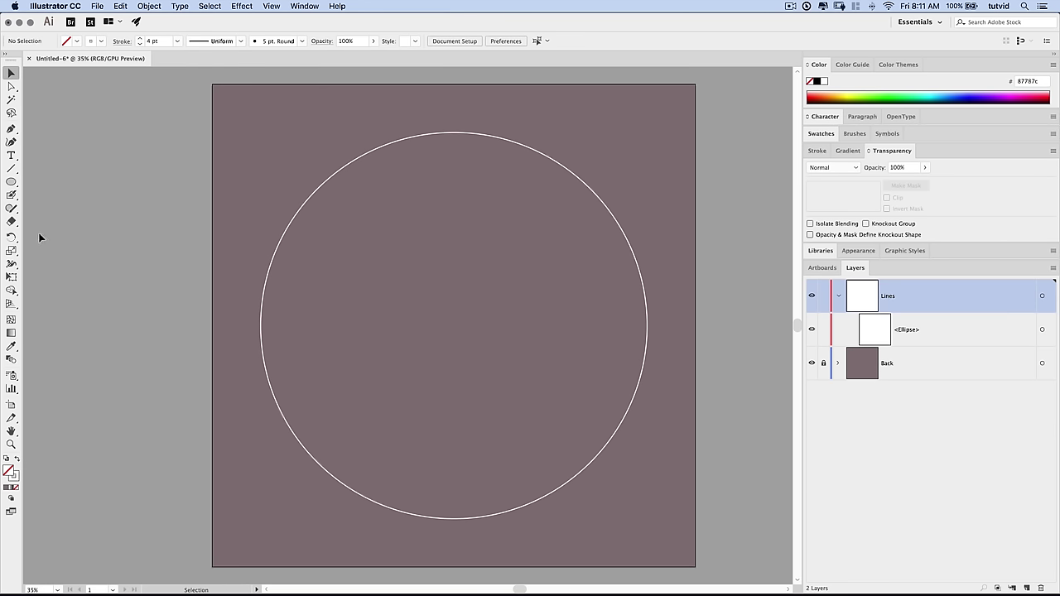
Create a six-sided polygon with a 1000 px radius
drag(11, 182, 64, 221)
click(287, 181)
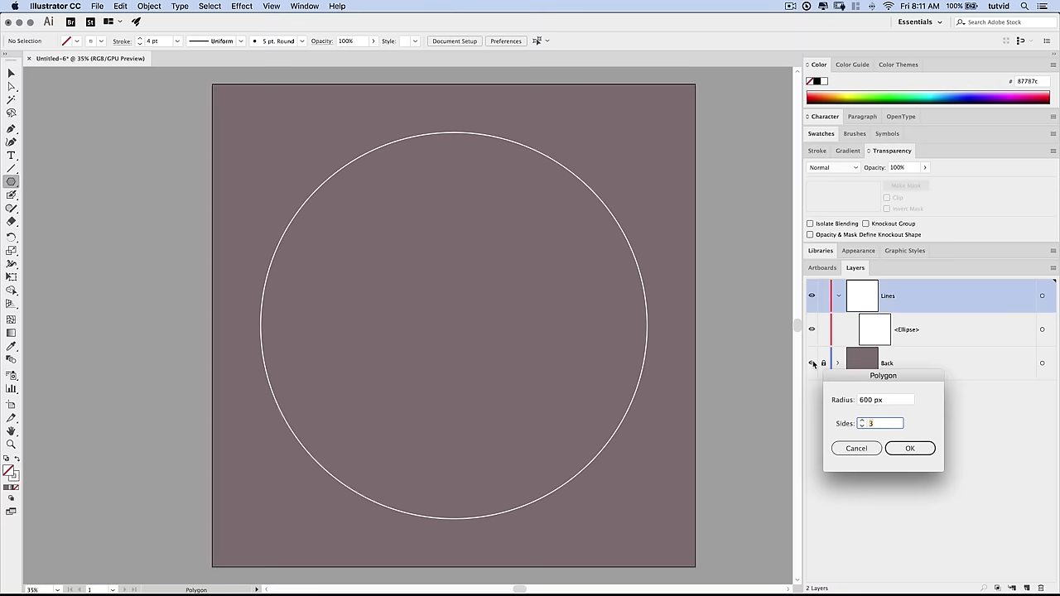
text(6)
key(Tab)
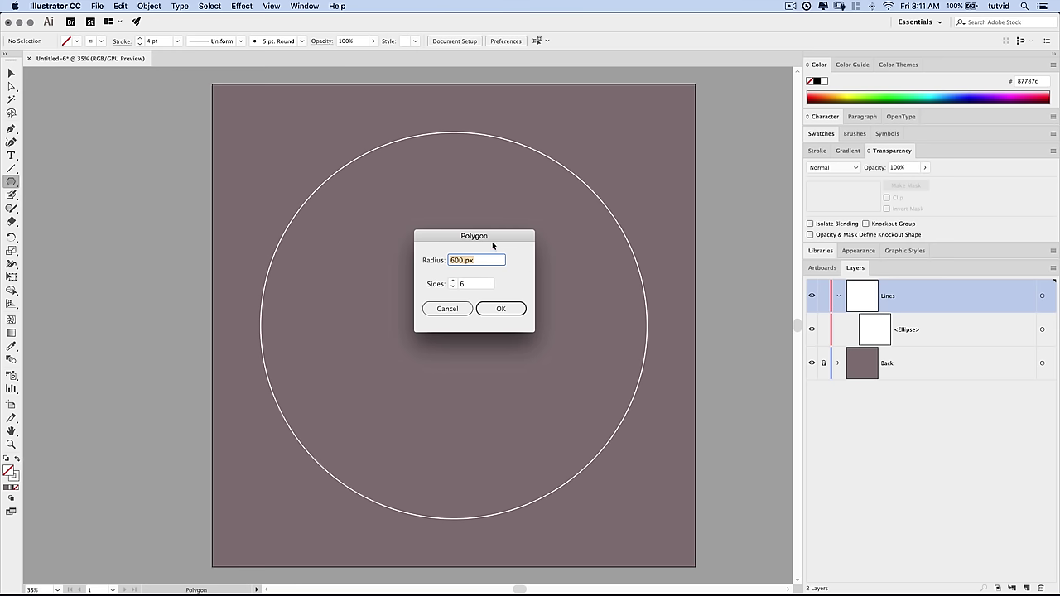
drag(493, 236, 470, 246)
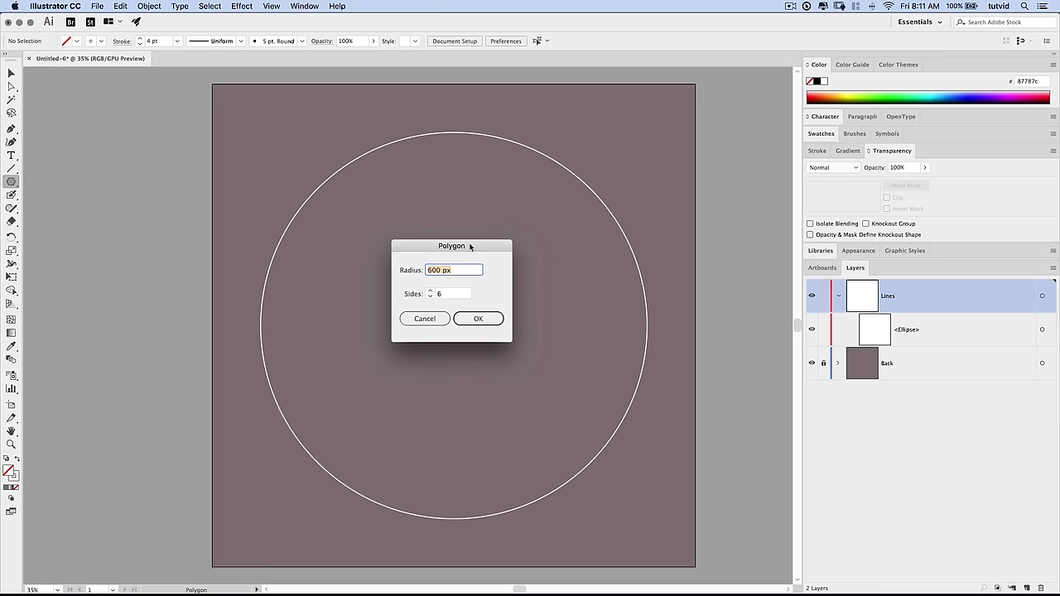
text(1000)
click(480, 319)
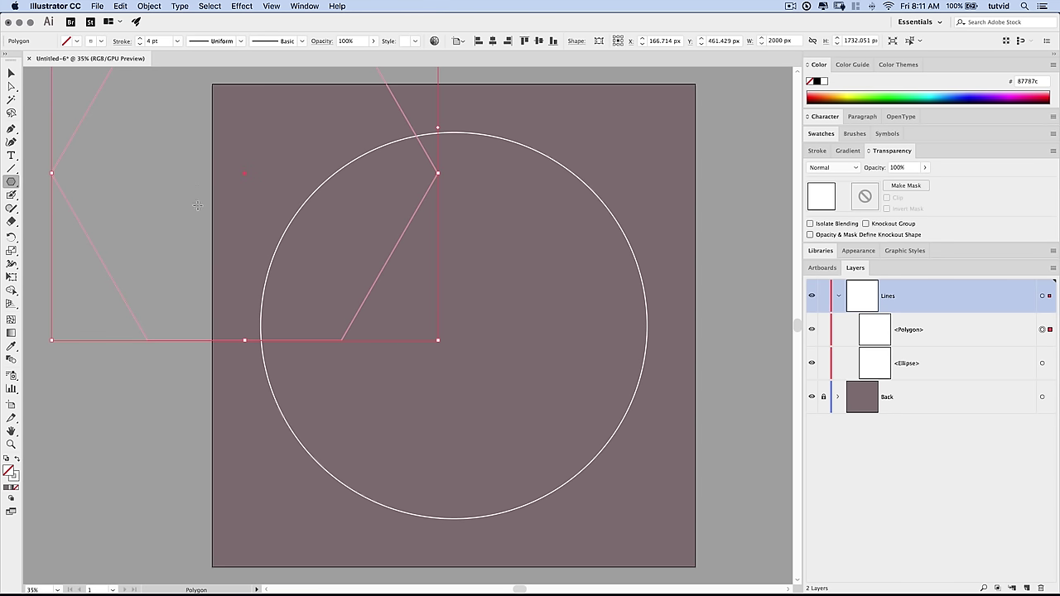
Centre the hexagon on the artboard and Shift-rotate it to point up
click(15, 74)
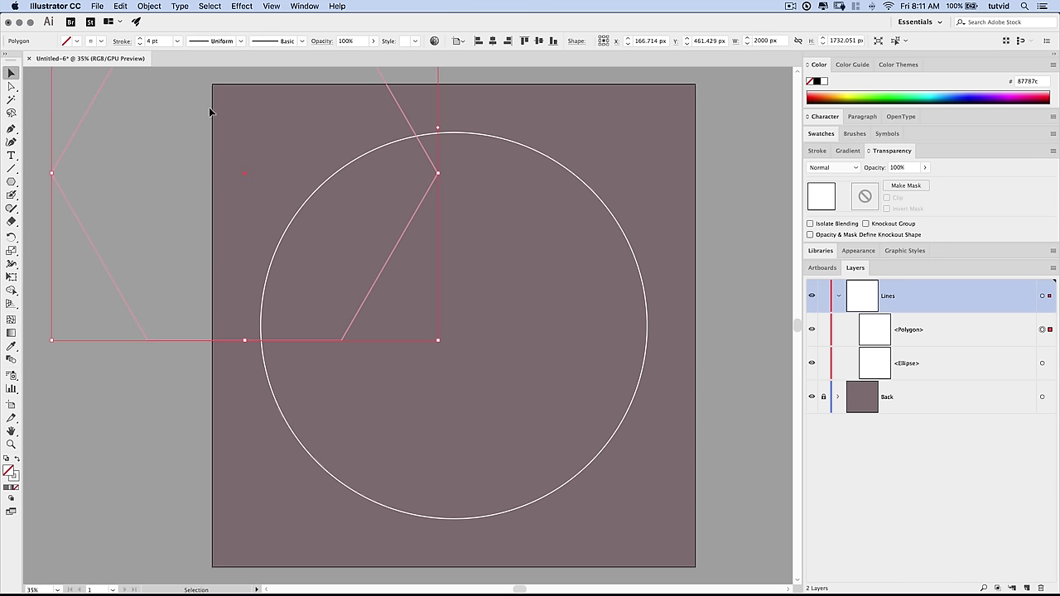
click(493, 43)
click(538, 42)
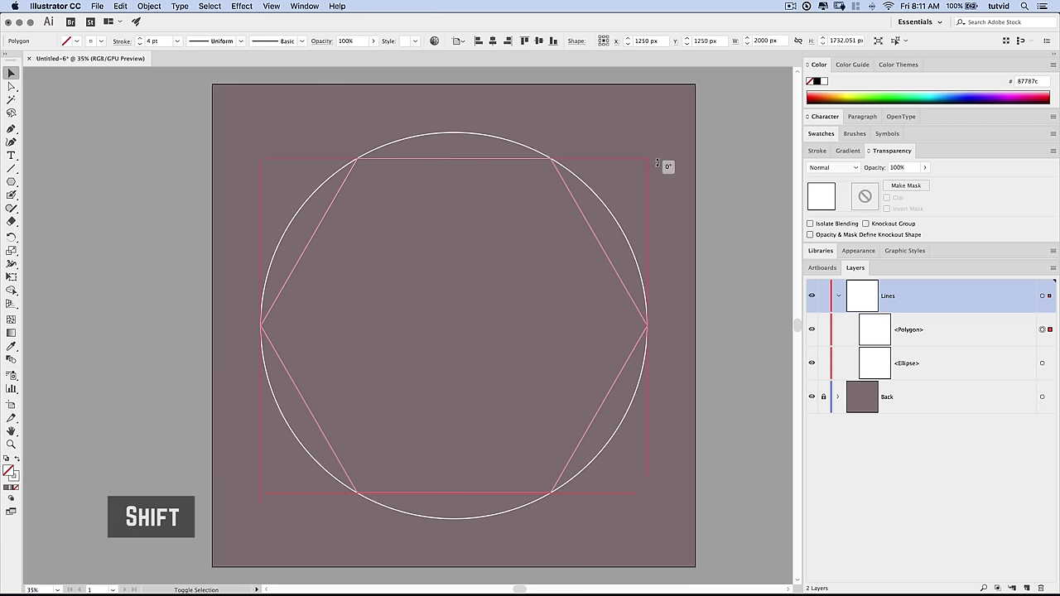
drag(695, 220, 607, 504)
click(651, 183)
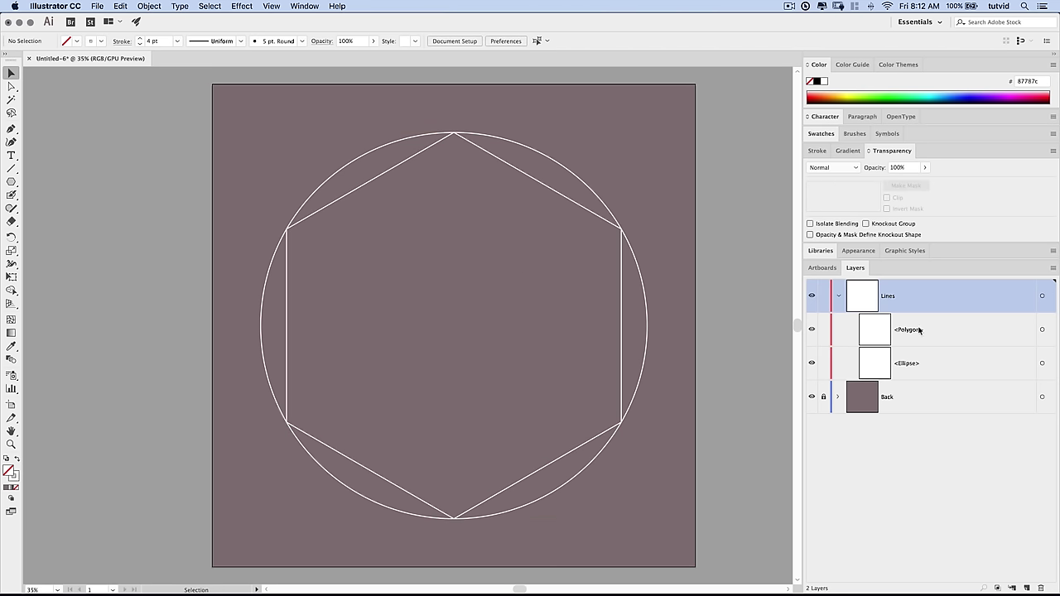
drag(11, 181, 57, 182)
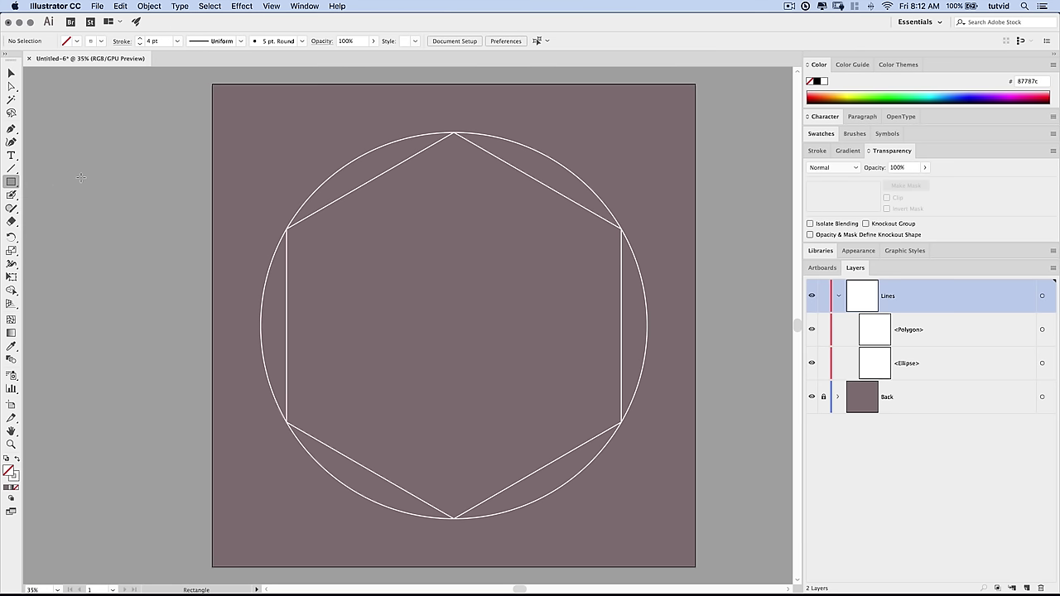
Create a 1000 × 1000 px square centred on the artboard
click(254, 133)
text(1)
key(Tab)
text(1000)
key(Return)
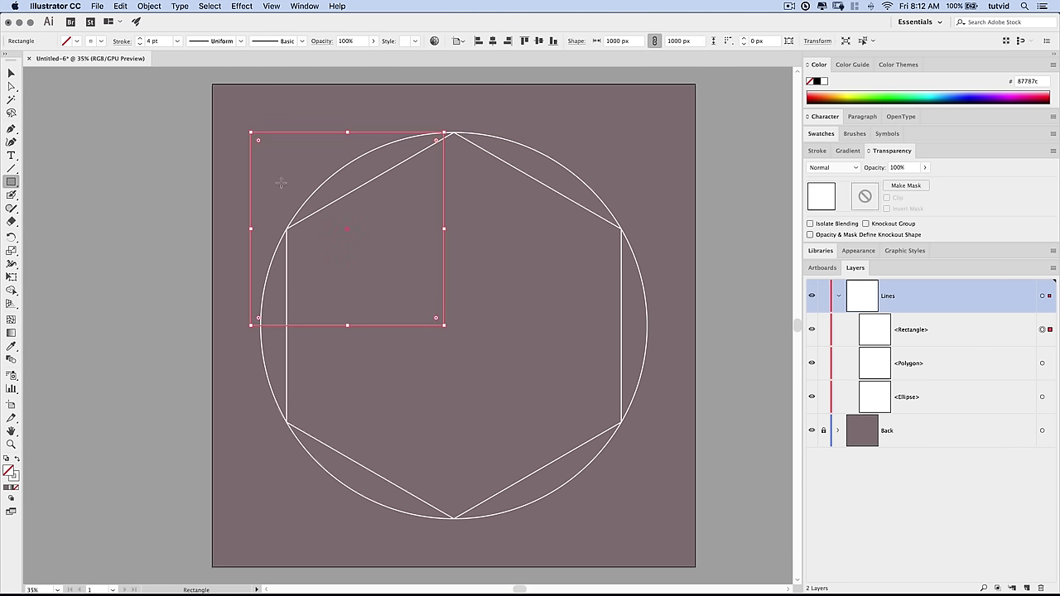
click(493, 40)
click(539, 41)
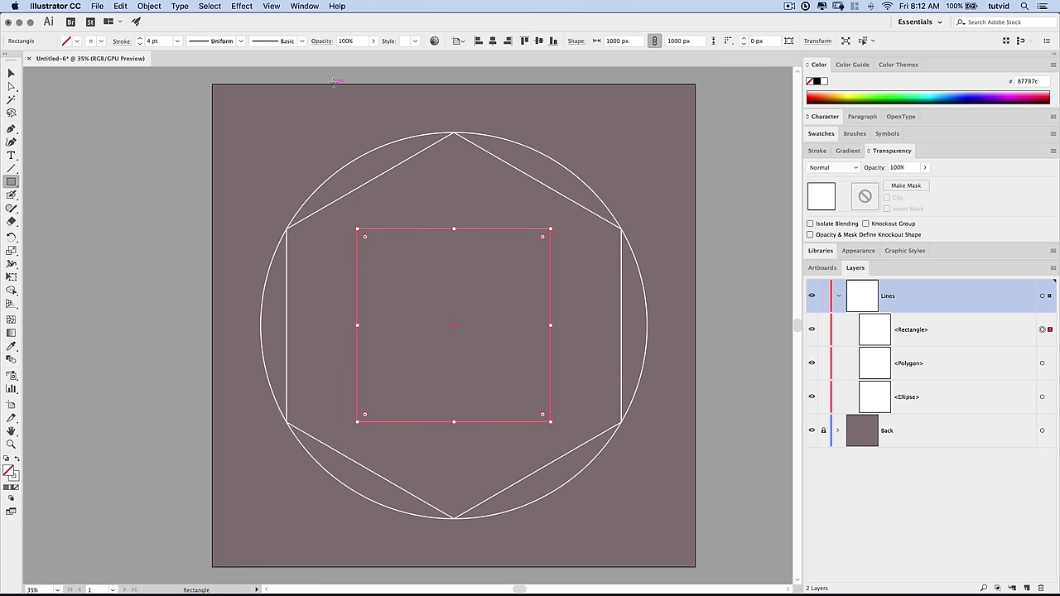
Enlarge the square from its centre to about 1416 px so its corners touch the circle
click(270, 6)
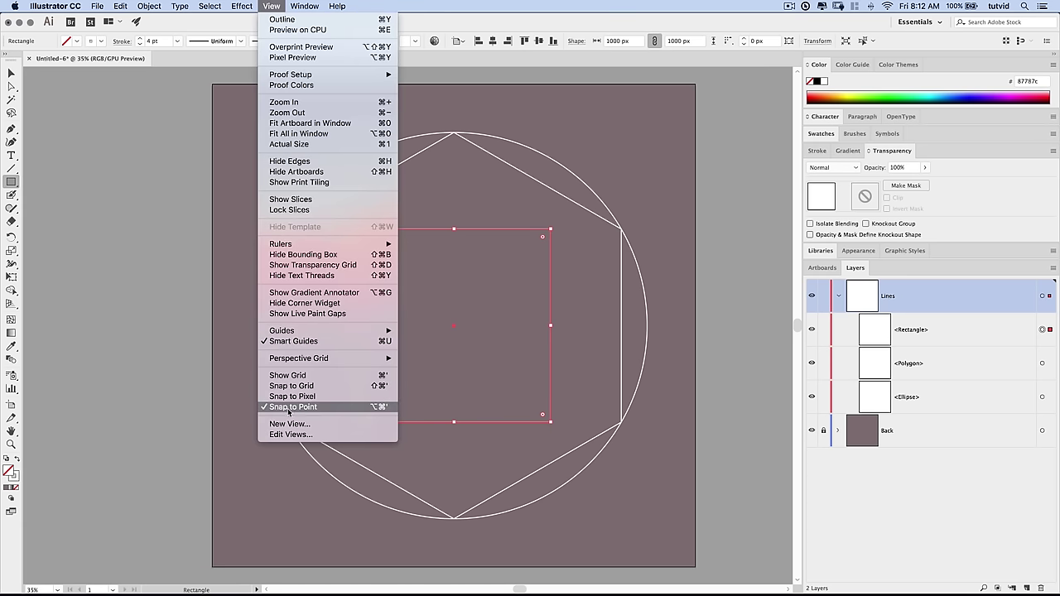
click(338, 190)
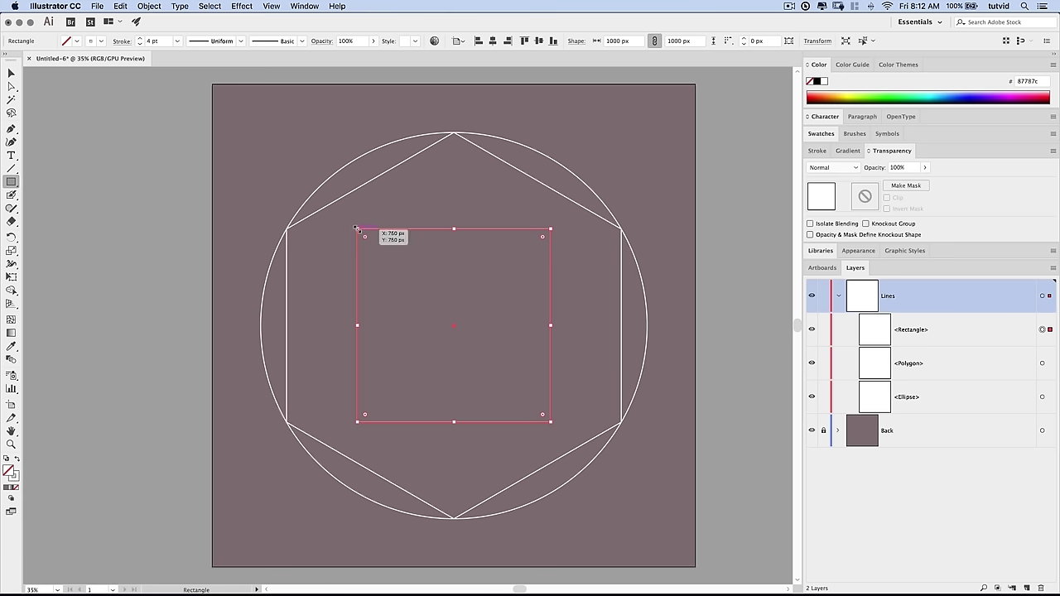
drag(358, 229, 318, 183)
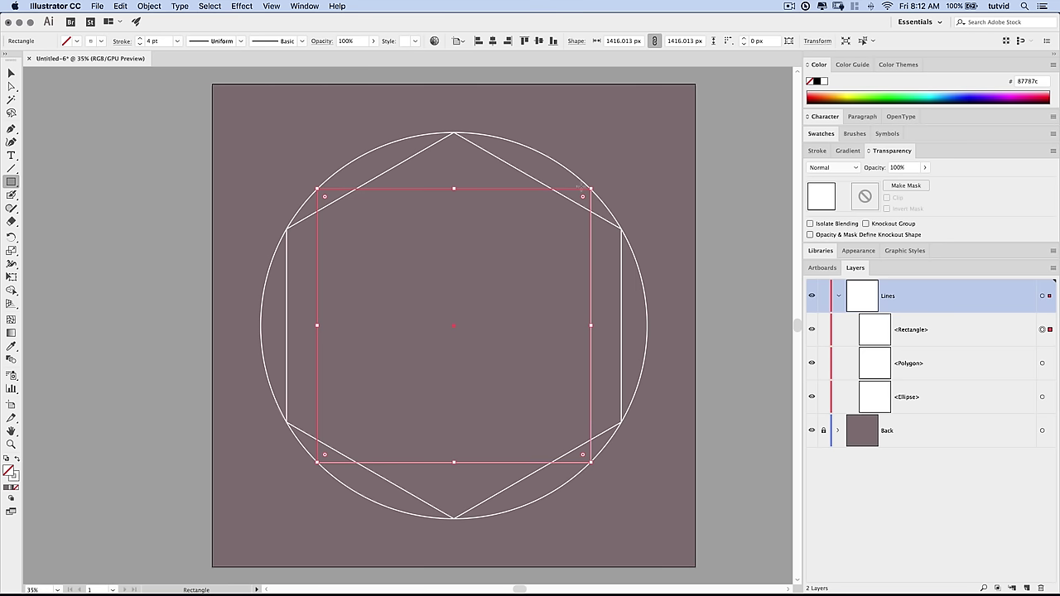
key(v)
click(631, 169)
click(591, 198)
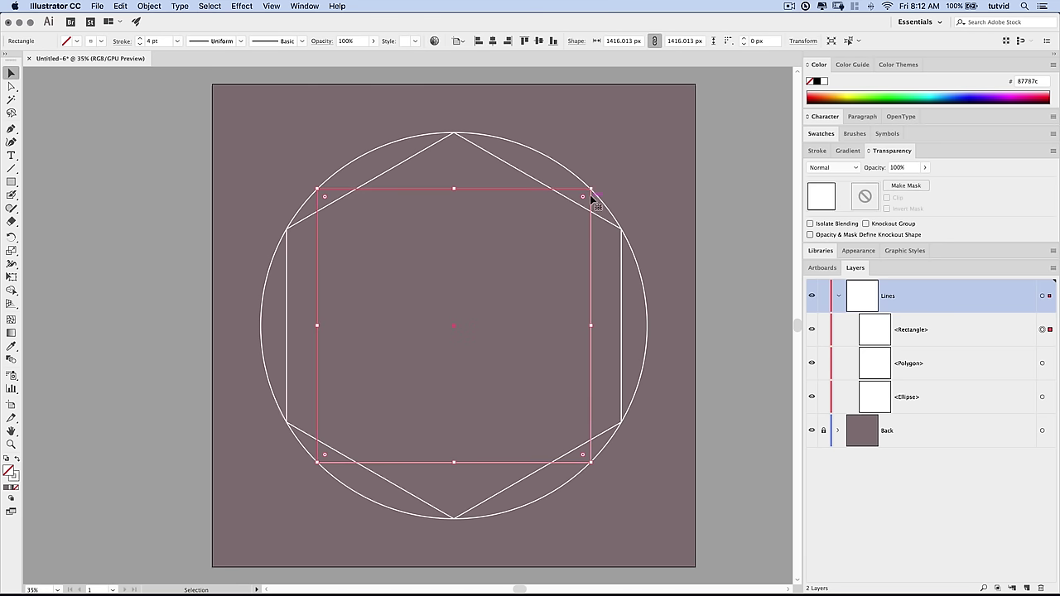
drag(593, 185, 592, 192)
click(623, 225)
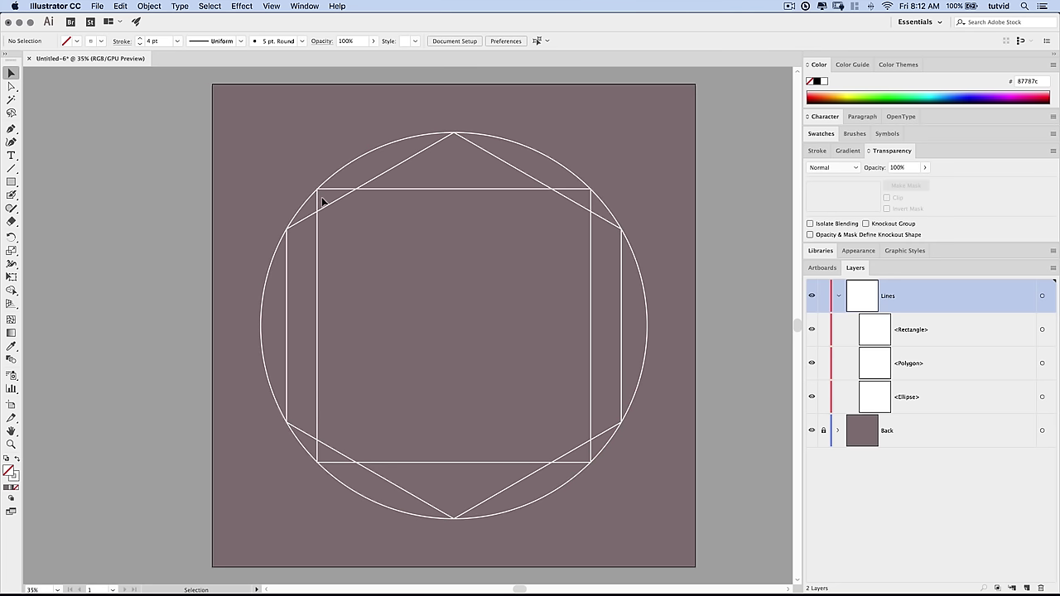
key(z)
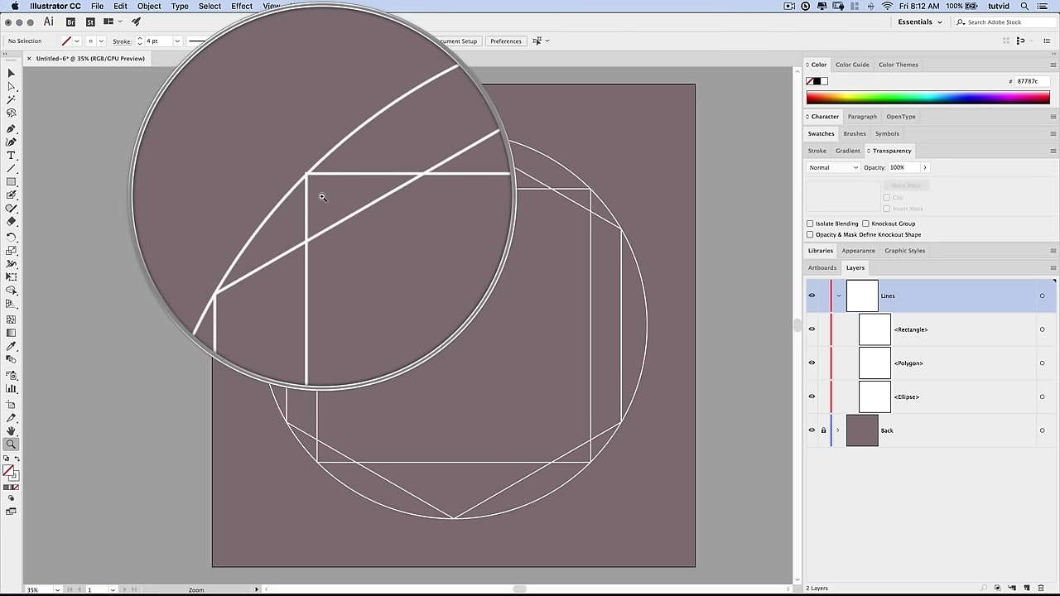
Set the square's stroke corner to Round Join
key(v)
click(338, 189)
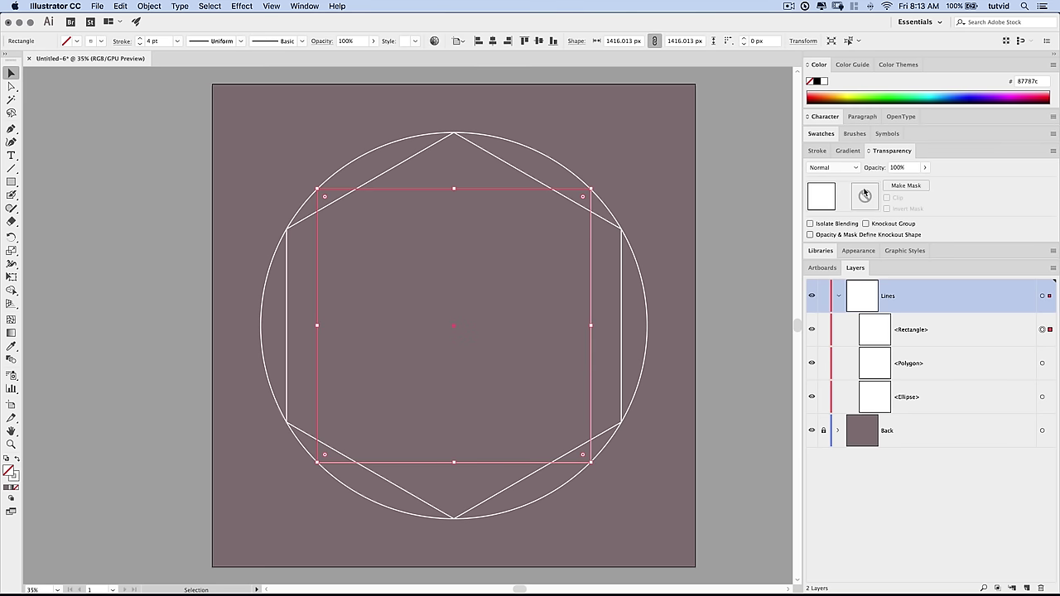
click(818, 151)
click(820, 152)
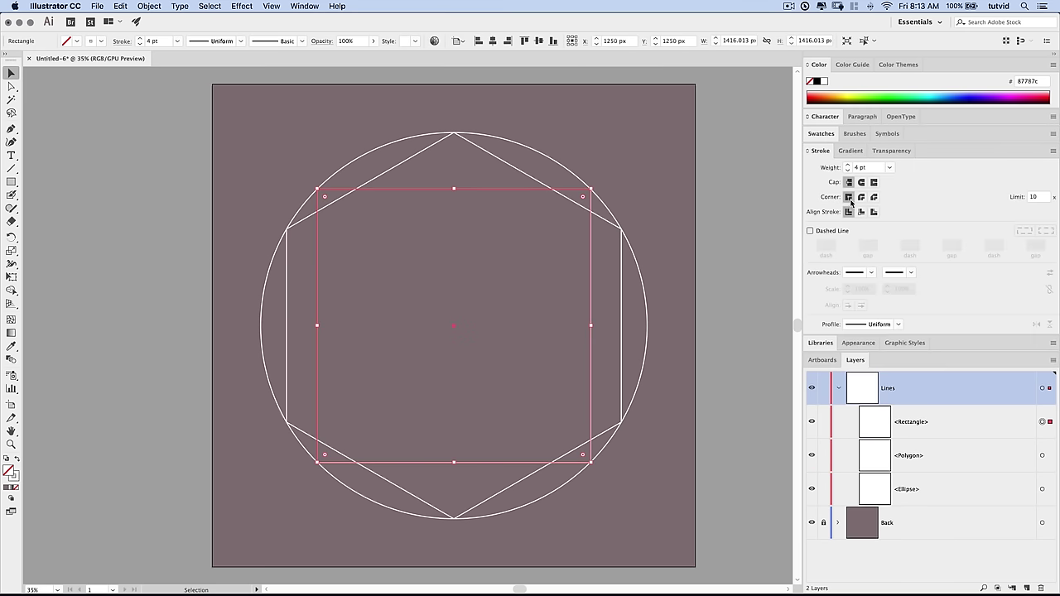
click(861, 197)
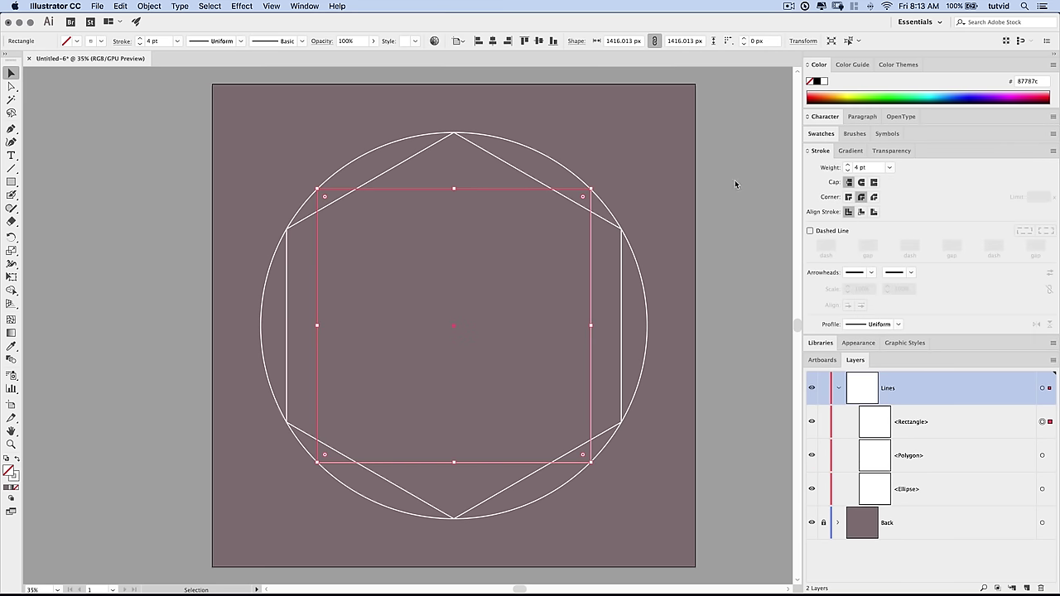
click(288, 154)
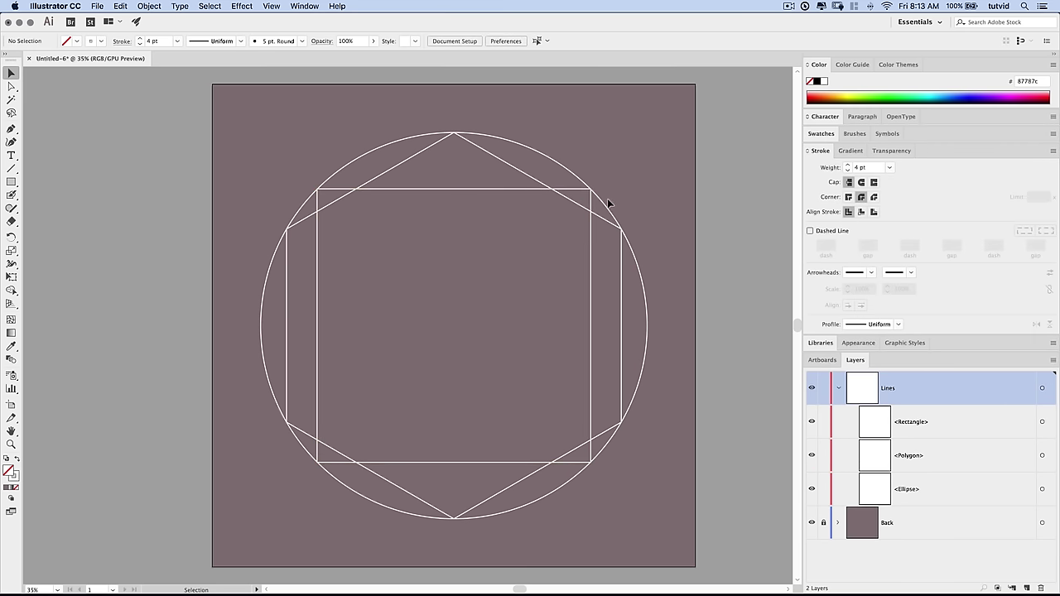
scroll(607, 203, up, 1)
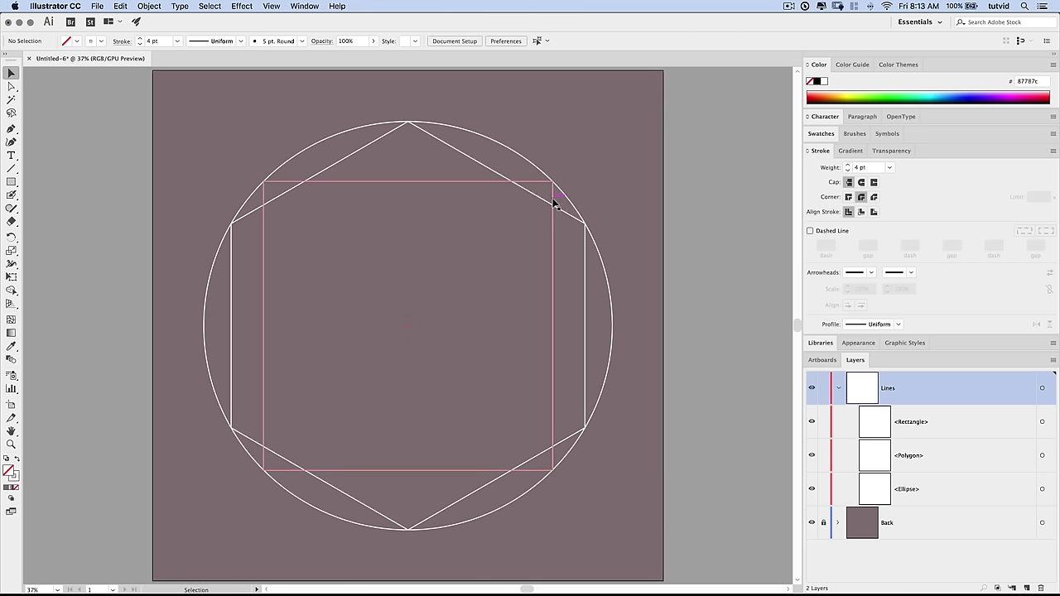
Compare Align Stroke Inside, restore Center alignment, and copy the square
click(554, 202)
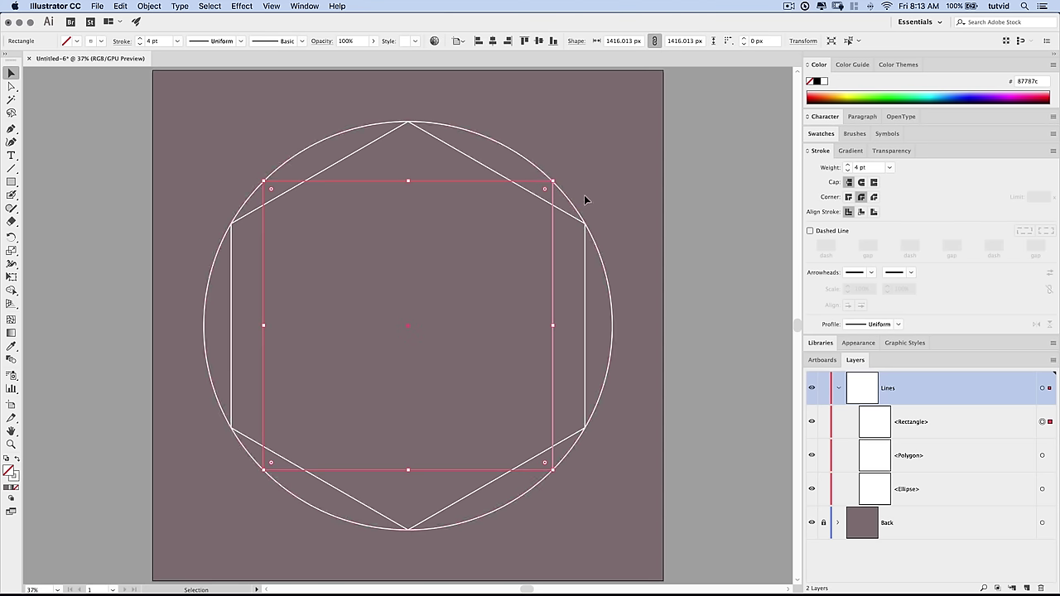
click(862, 212)
click(587, 198)
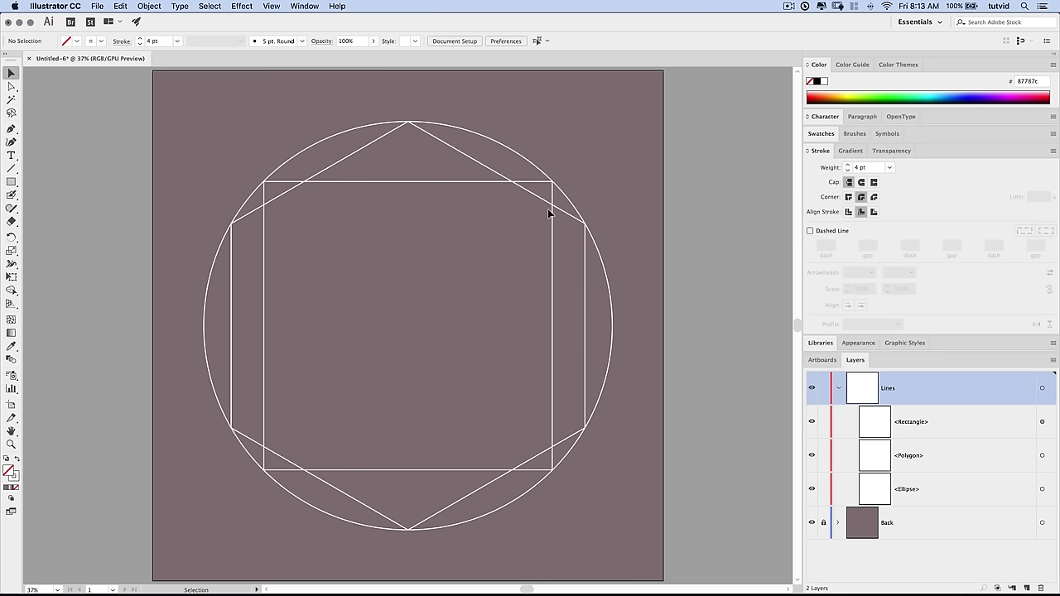
click(552, 204)
click(848, 212)
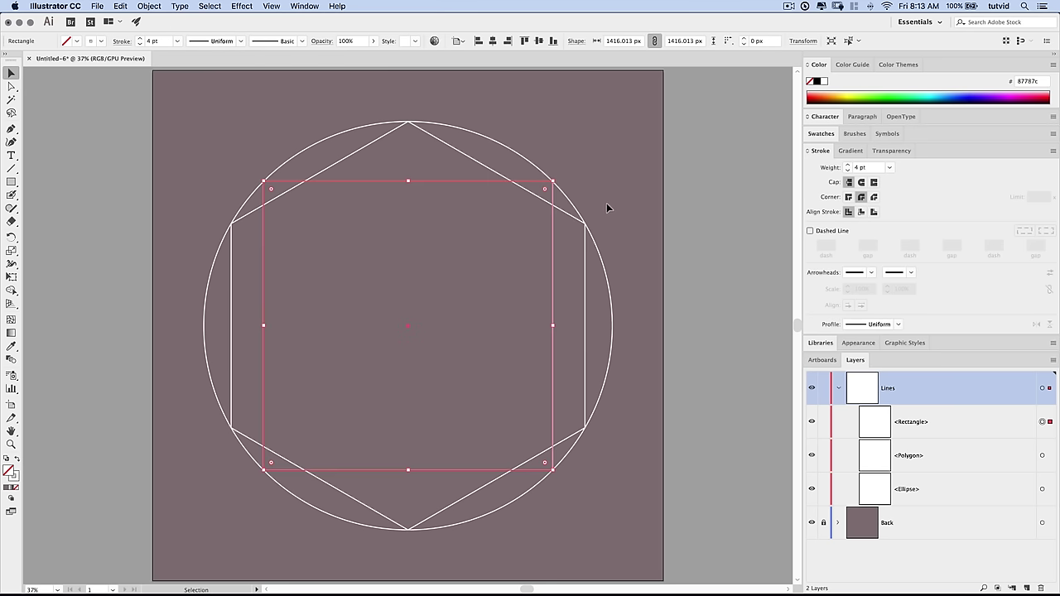
click(607, 205)
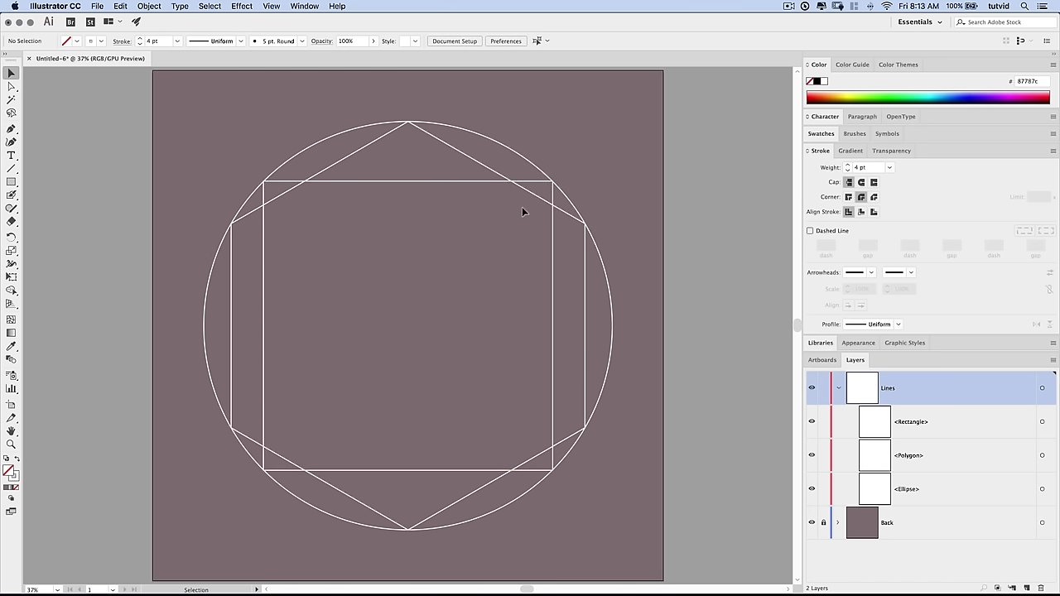
click(488, 182)
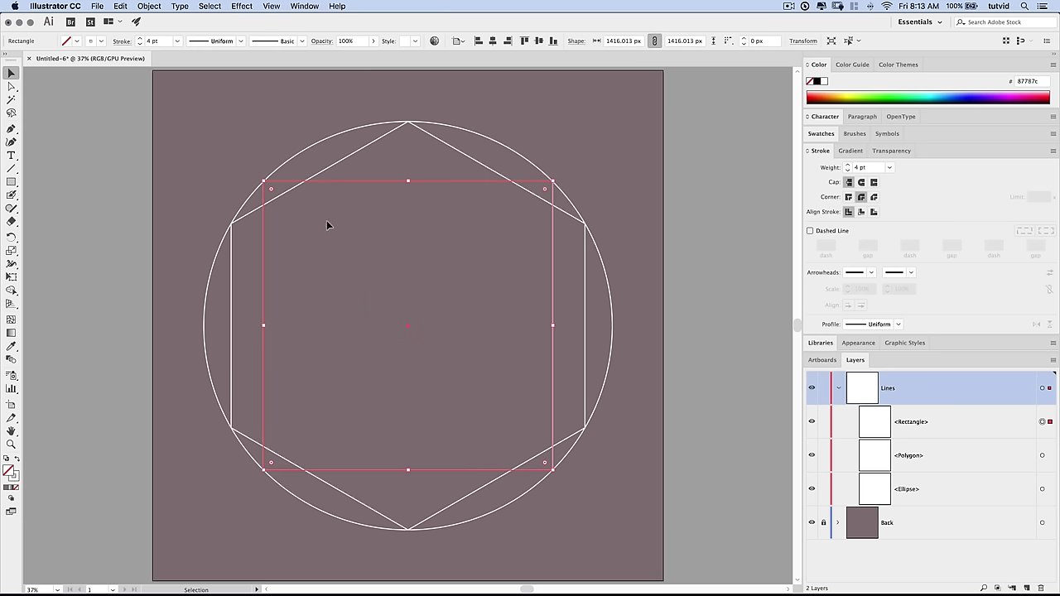
click(403, 194)
key(super+z)
click(122, 5)
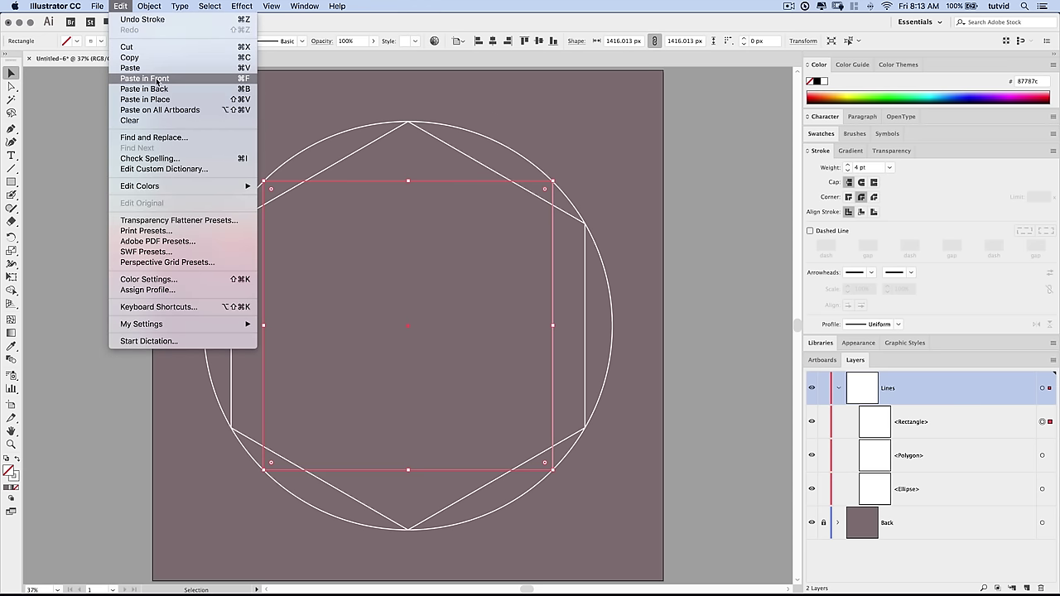
Paste a copy of the square in back and rotate it 45° into a diamond
click(149, 90)
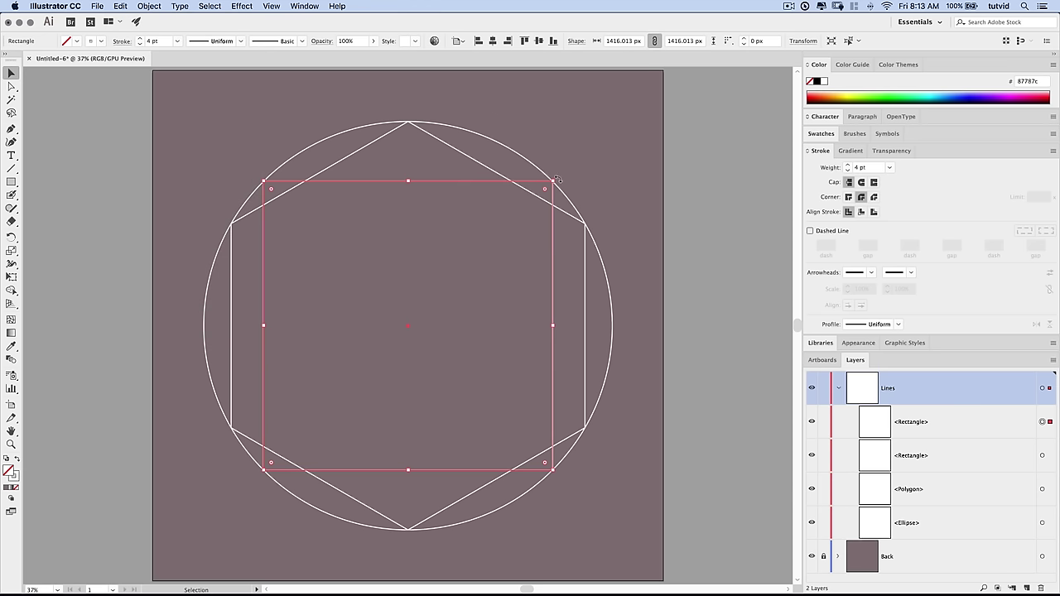
click(149, 6)
mouse_move(160, 19)
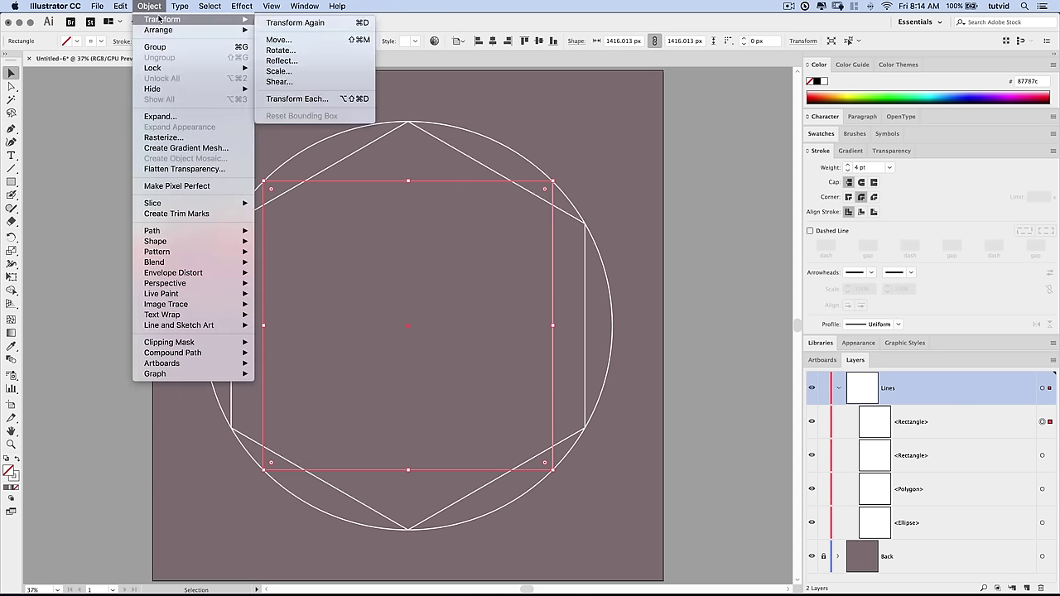
click(281, 51)
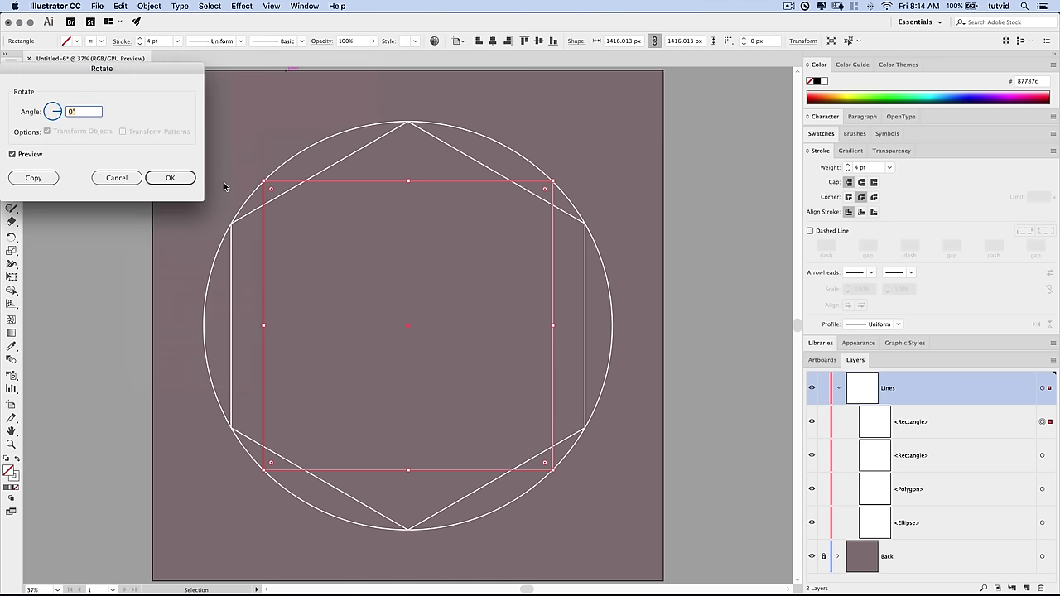
drag(135, 74, 186, 86)
text(45)
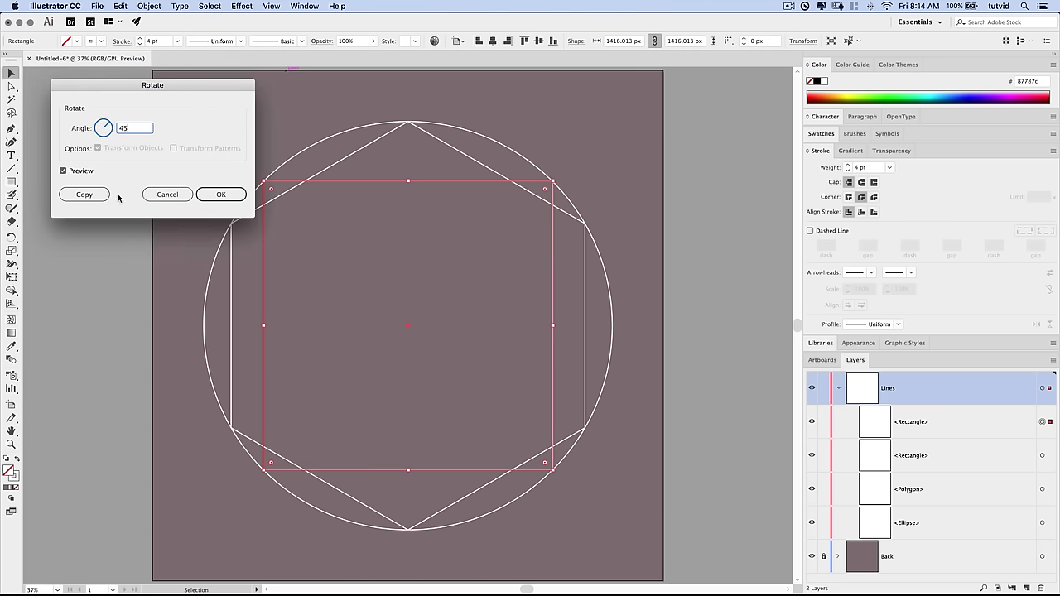
key(Tab)
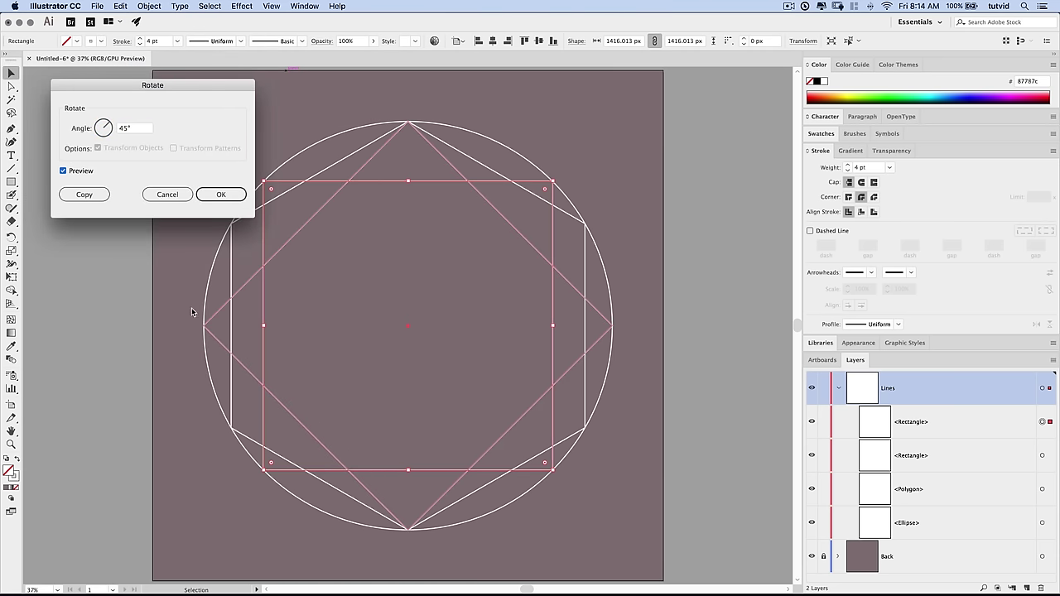
click(171, 193)
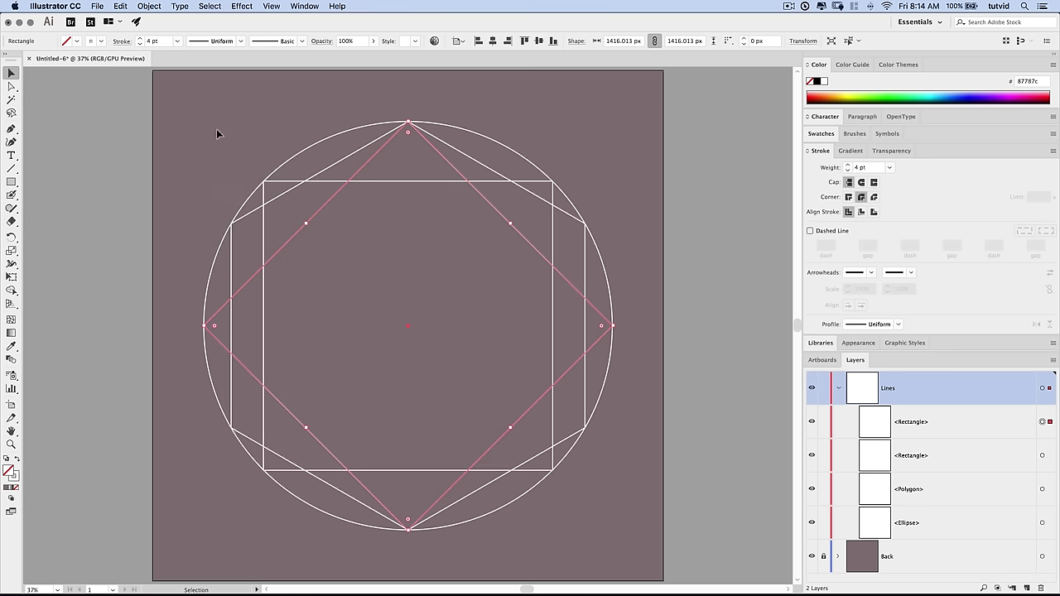
click(364, 201)
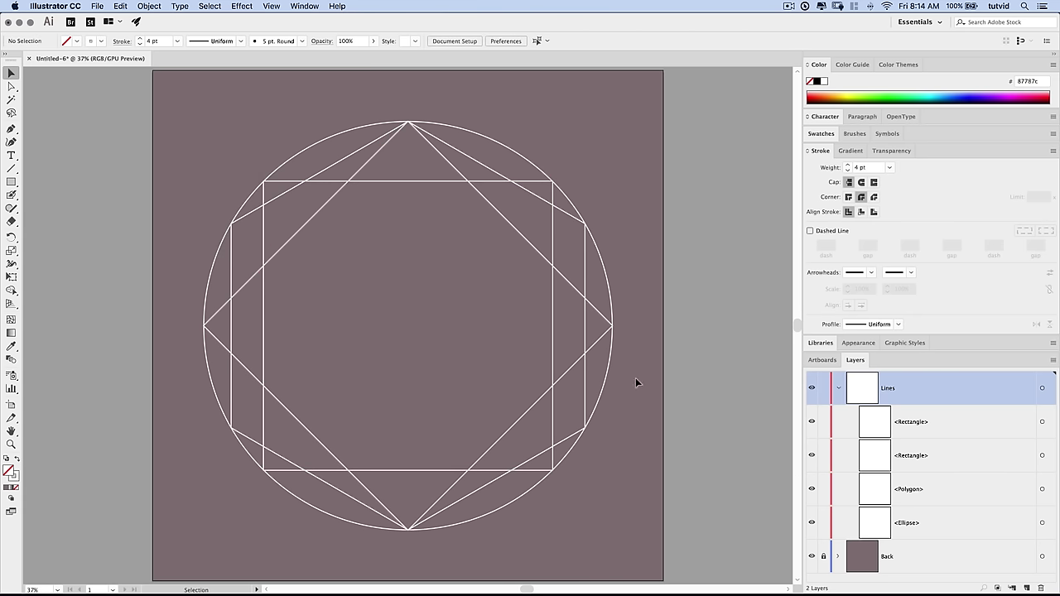
Create an 8-point star with radius 1 of 1000 px and radius 2 of 600 px
click(11, 181)
drag(15, 183, 80, 231)
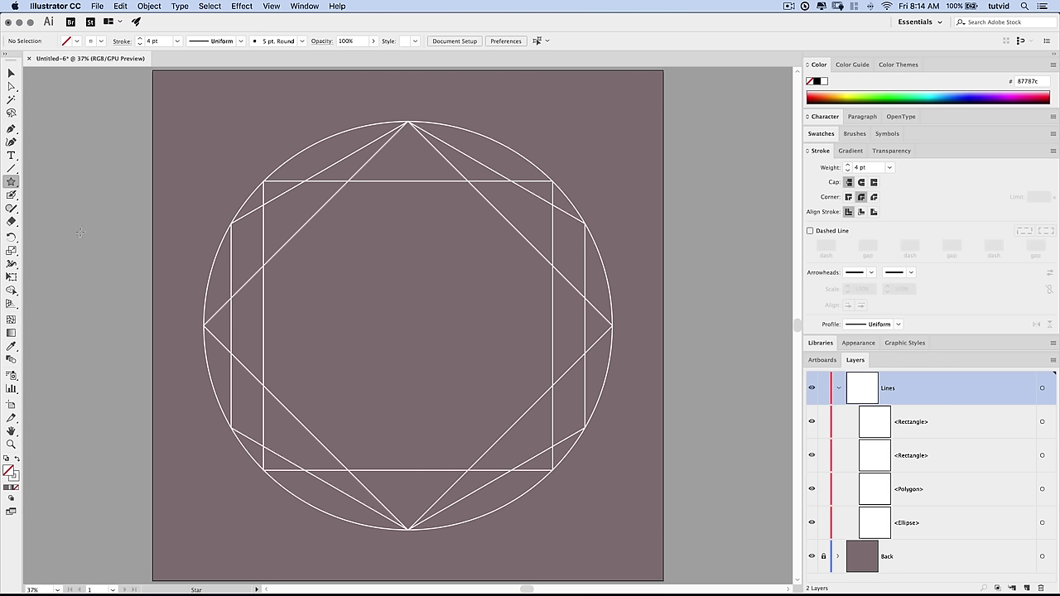
click(190, 161)
drag(913, 470, 658, 232)
click(690, 257)
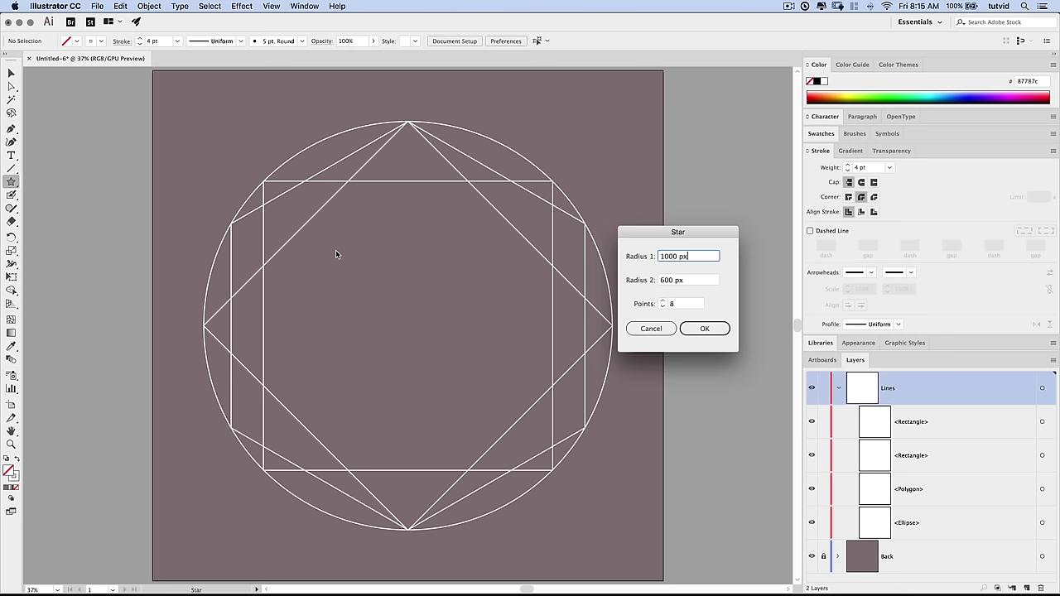
drag(692, 238, 687, 216)
click(699, 306)
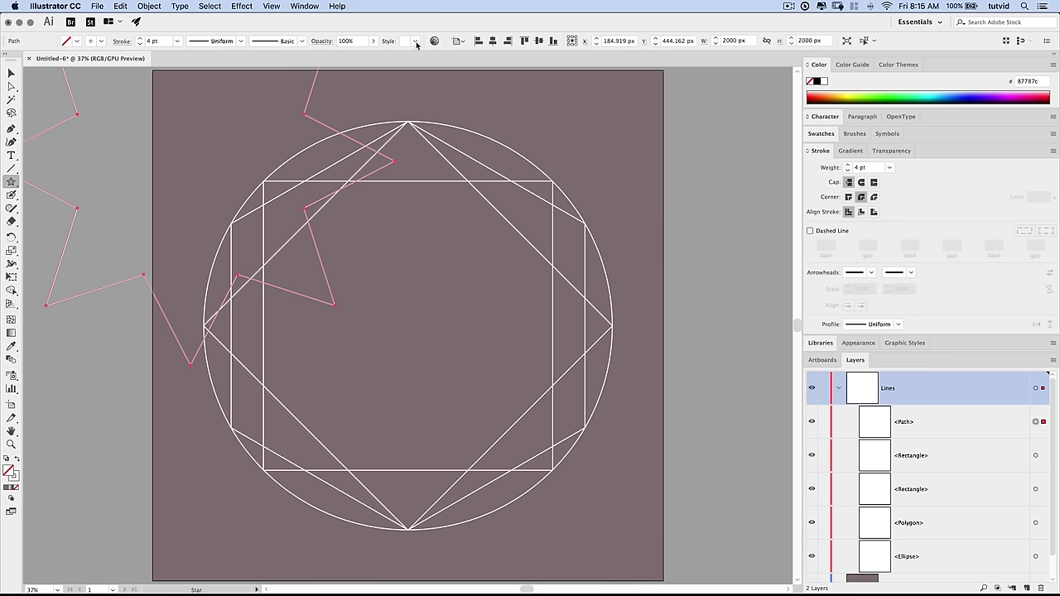
Centre the star horizontally and vertically on the artboard
click(493, 41)
click(540, 41)
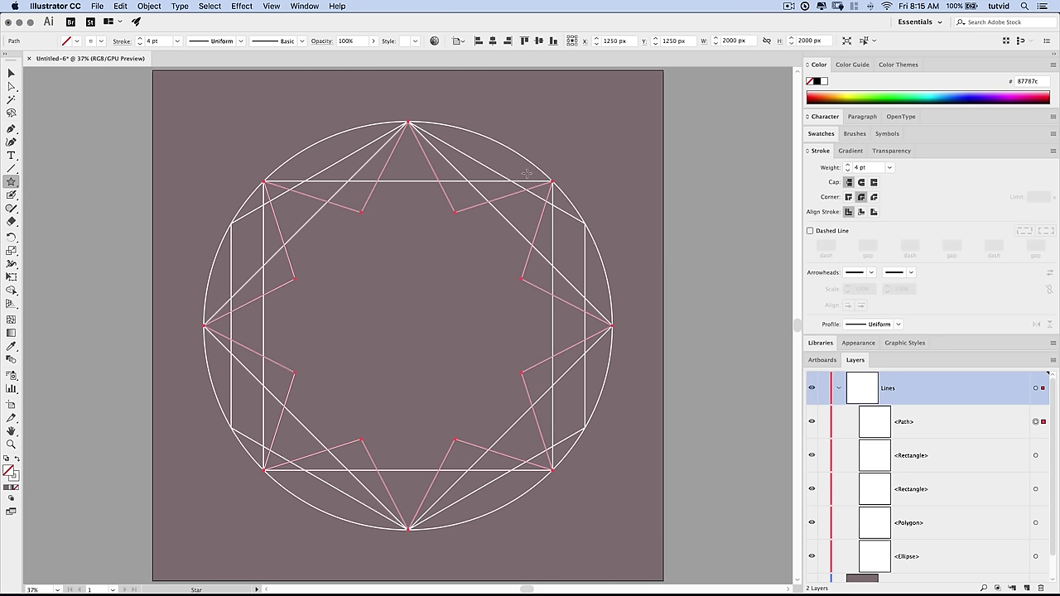
key(v)
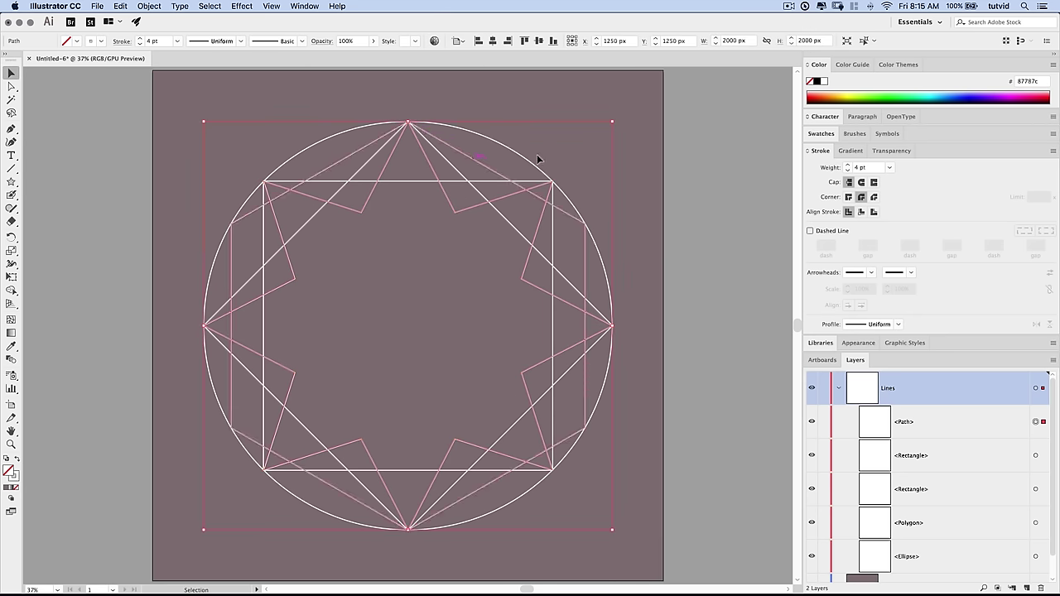
click(509, 95)
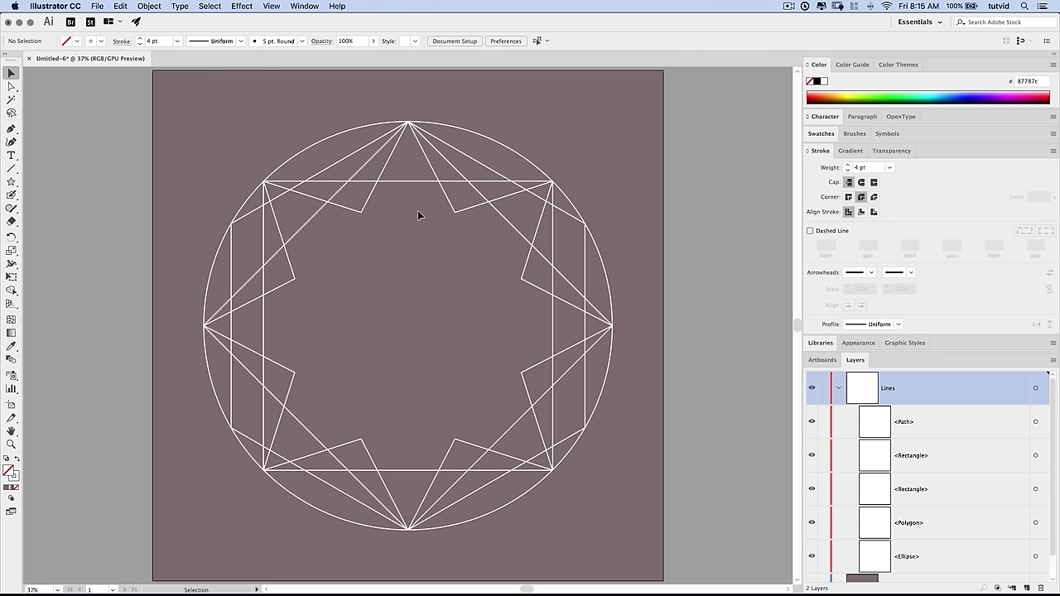
click(524, 282)
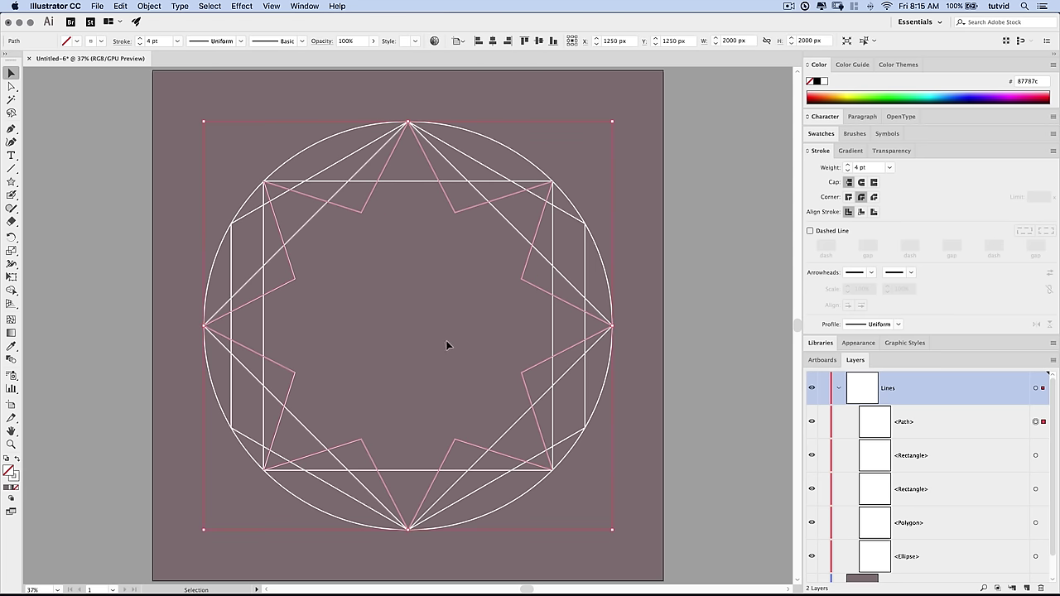
click(448, 245)
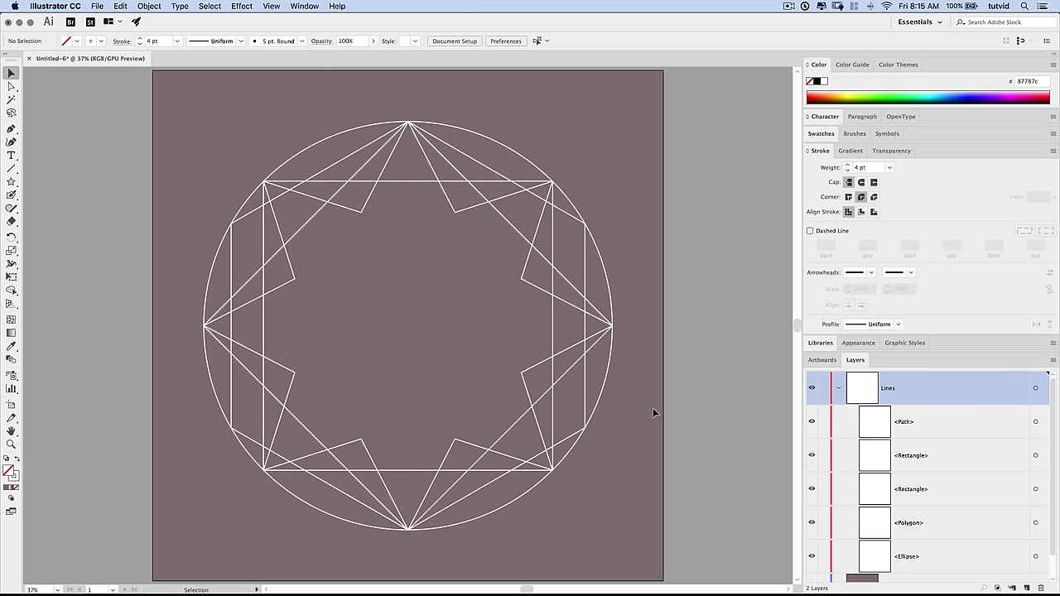
Create another 1000 × 1000 px square and centre it on the artboard
click(11, 182)
click(58, 181)
click(184, 138)
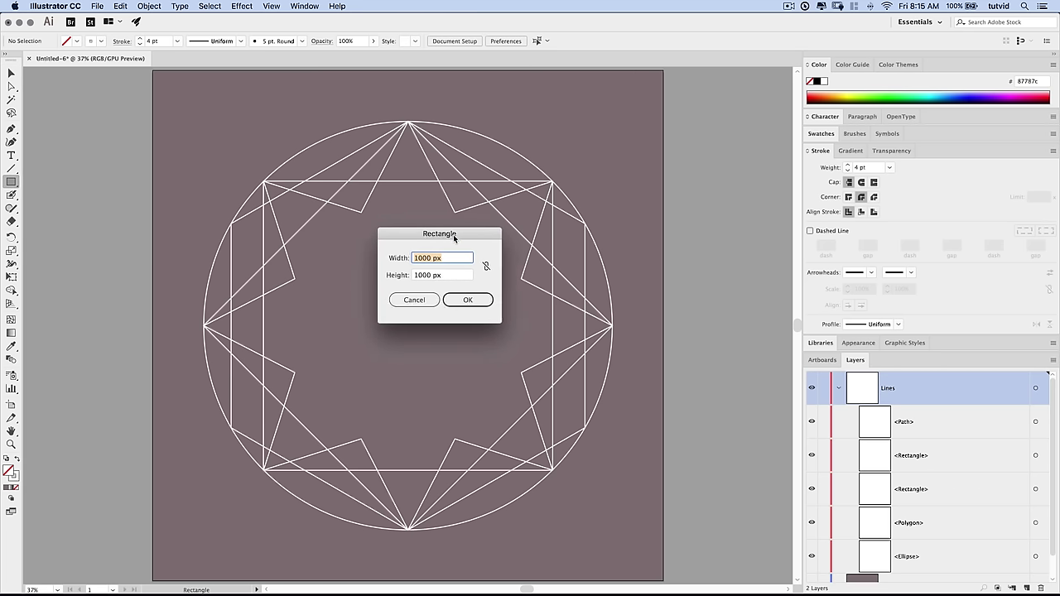
click(456, 304)
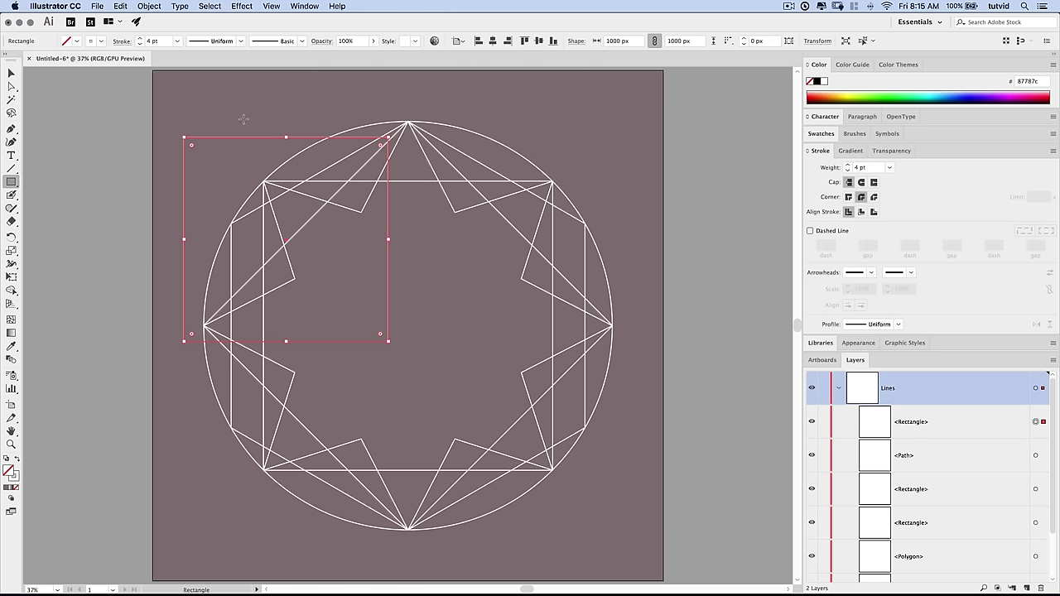
click(487, 42)
click(539, 41)
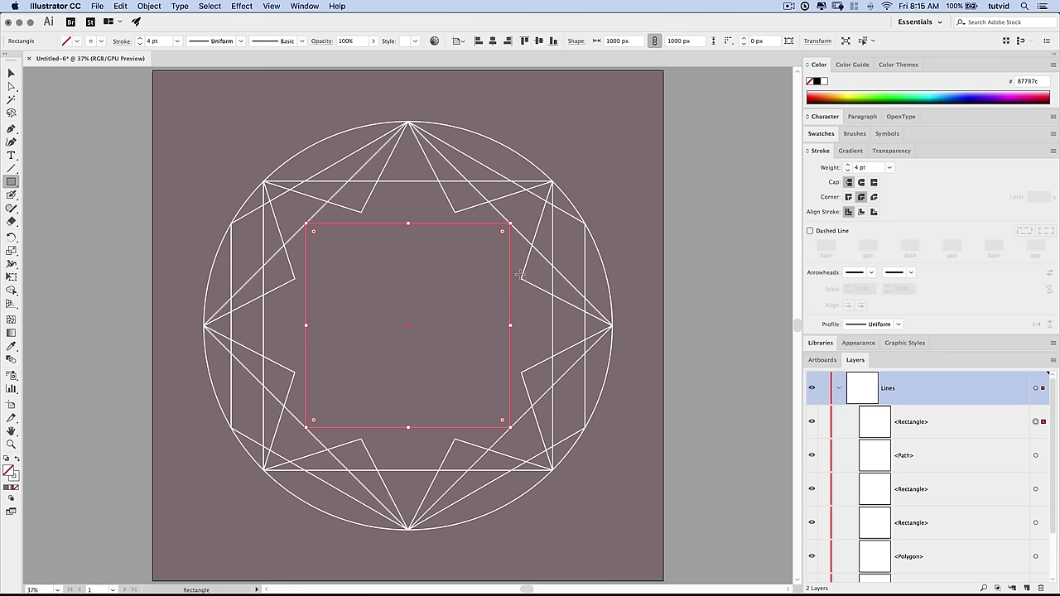
key(v)
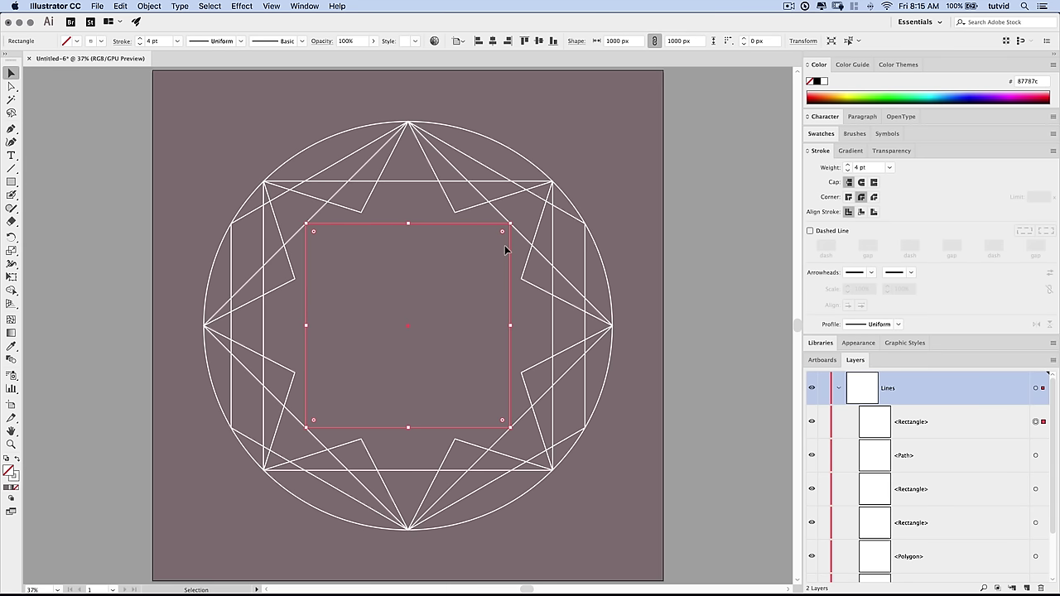
click(602, 186)
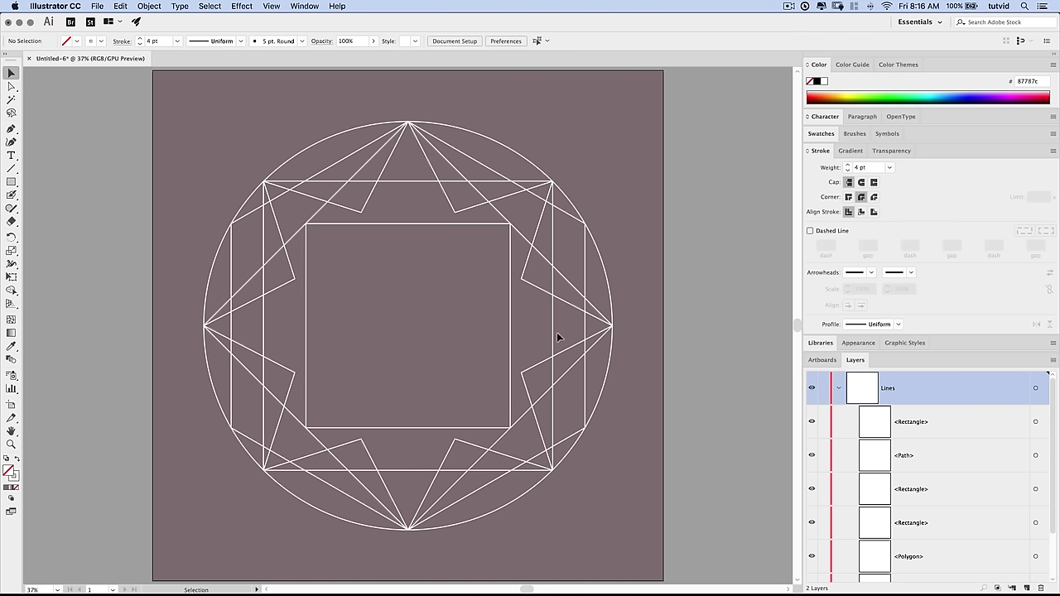
Create a 6-sided polygon with 625 px radius and centre it on the artboard
drag(12, 181, 53, 220)
click(223, 177)
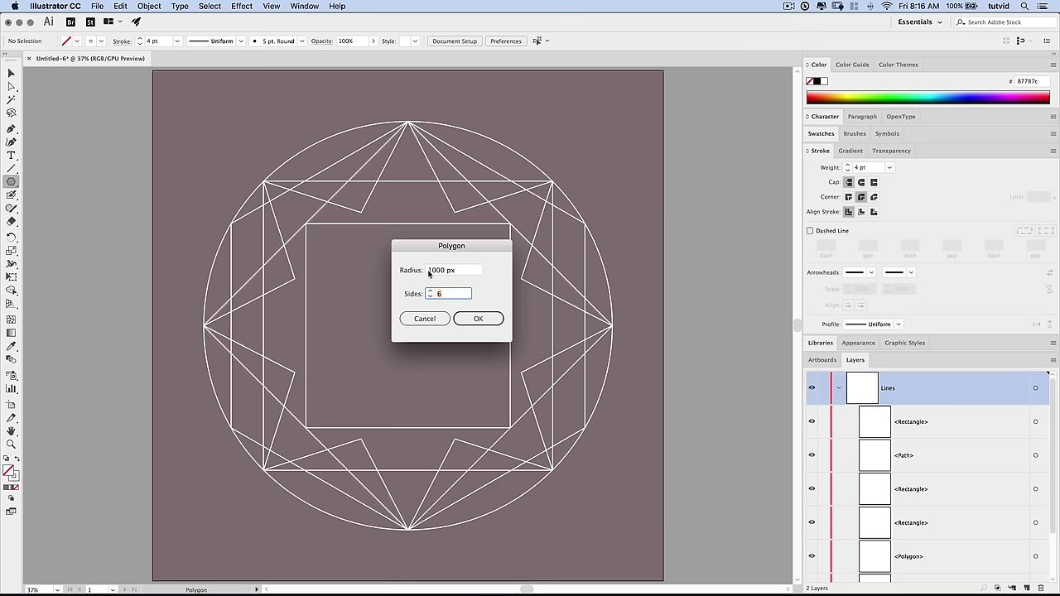
drag(458, 245, 470, 238)
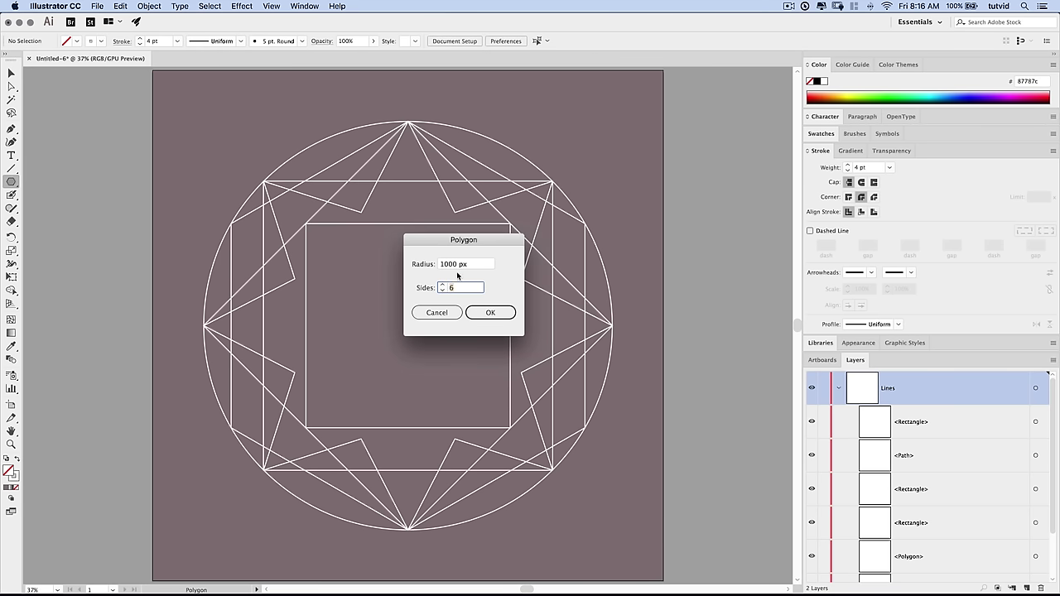
click(456, 266)
text(625)
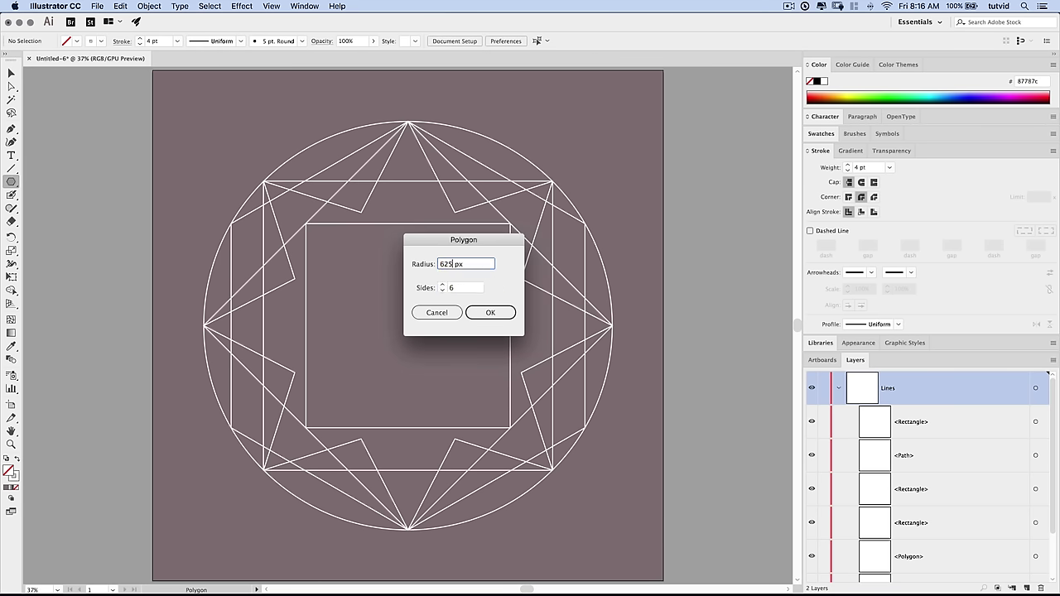
click(502, 314)
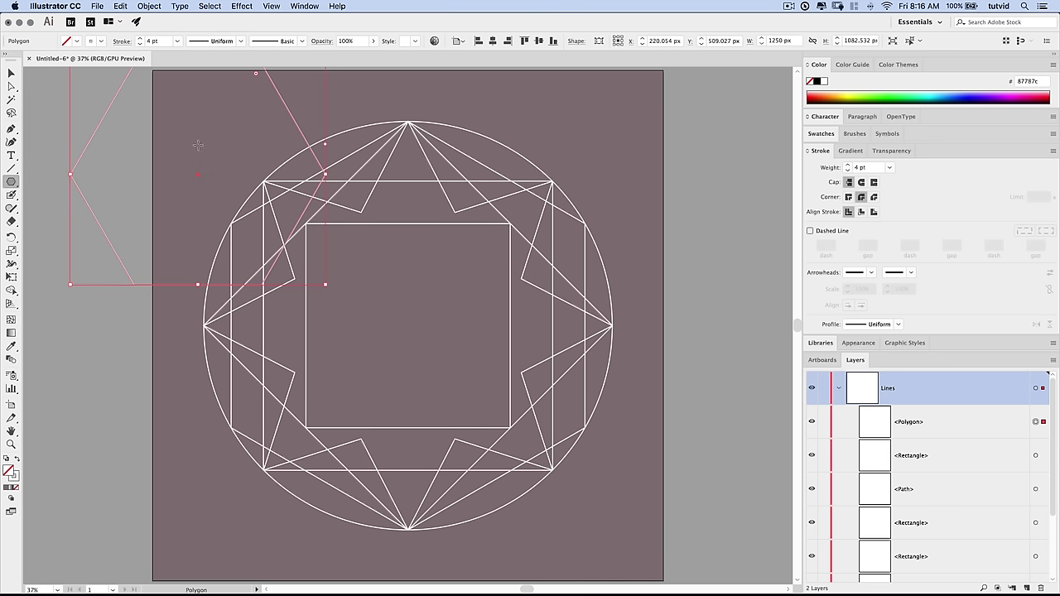
click(493, 40)
click(539, 41)
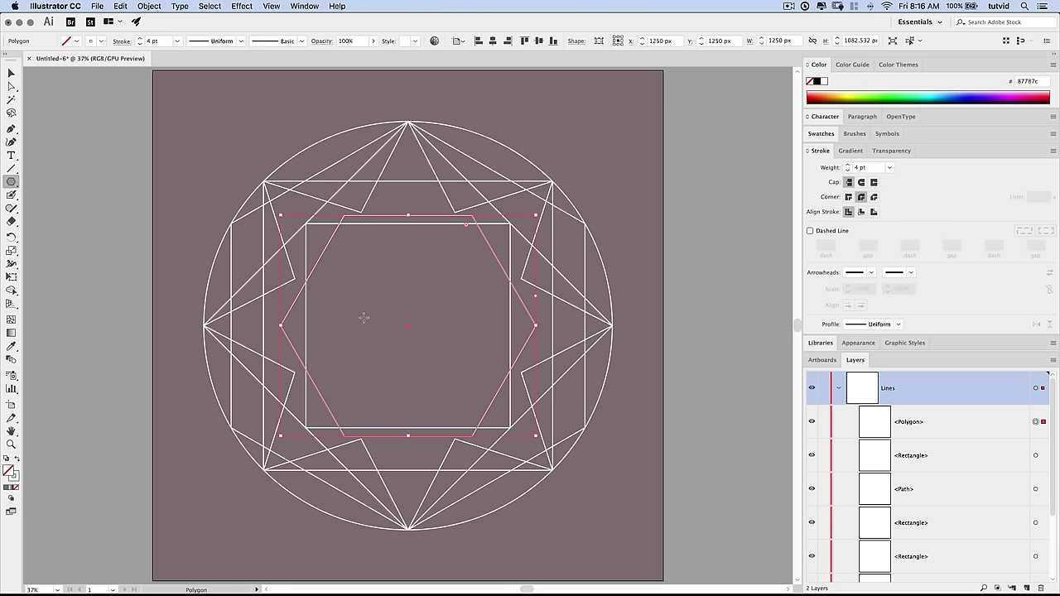
key(v)
click(358, 356)
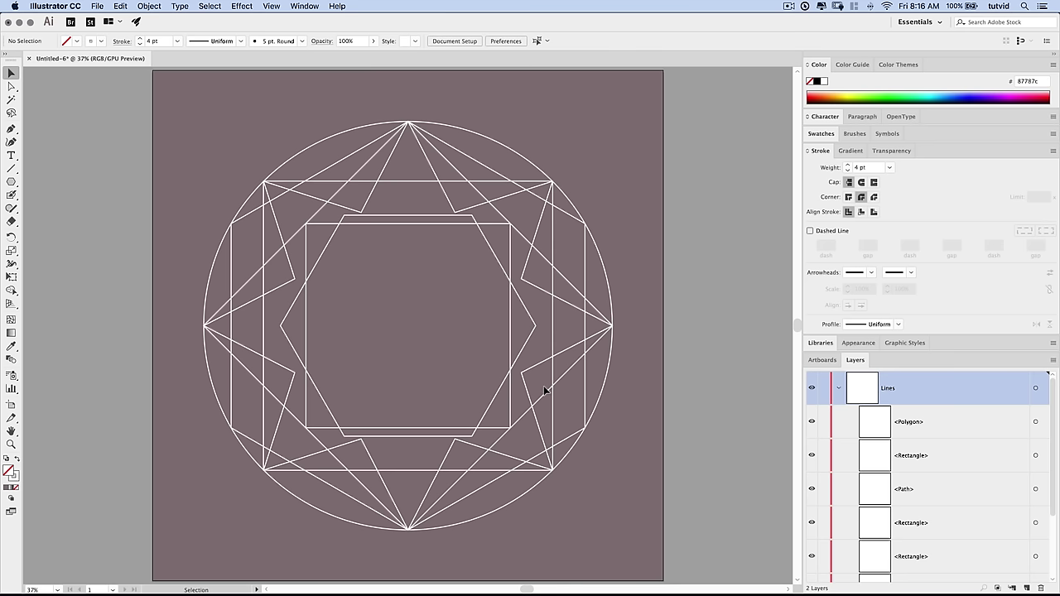
Create a 1000 × 1000 px circle and centre it on the artboard
drag(11, 182, 54, 206)
click(194, 142)
text(1000)
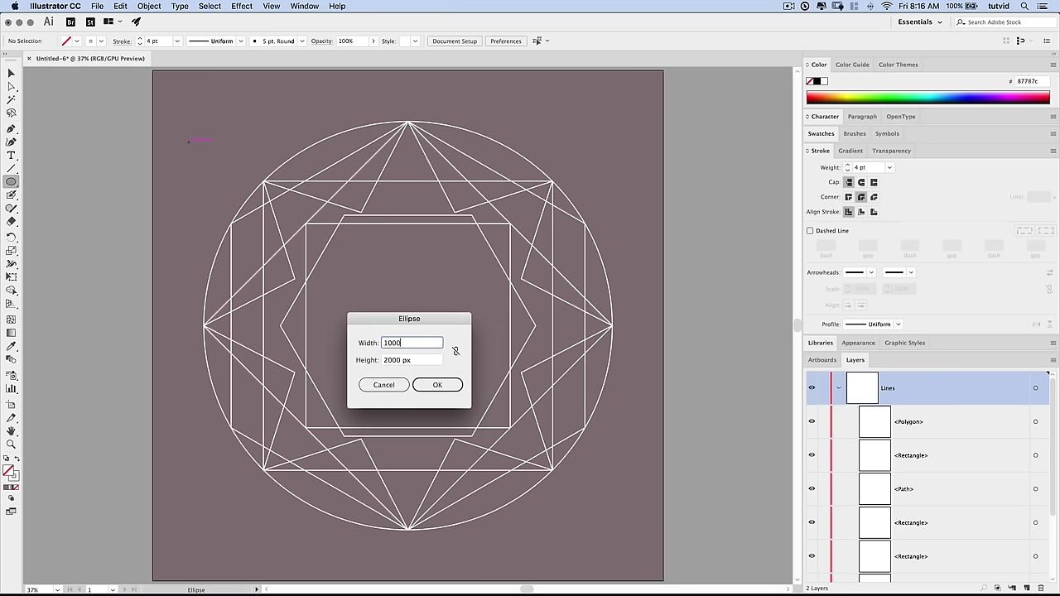
key(Tab)
text(1000)
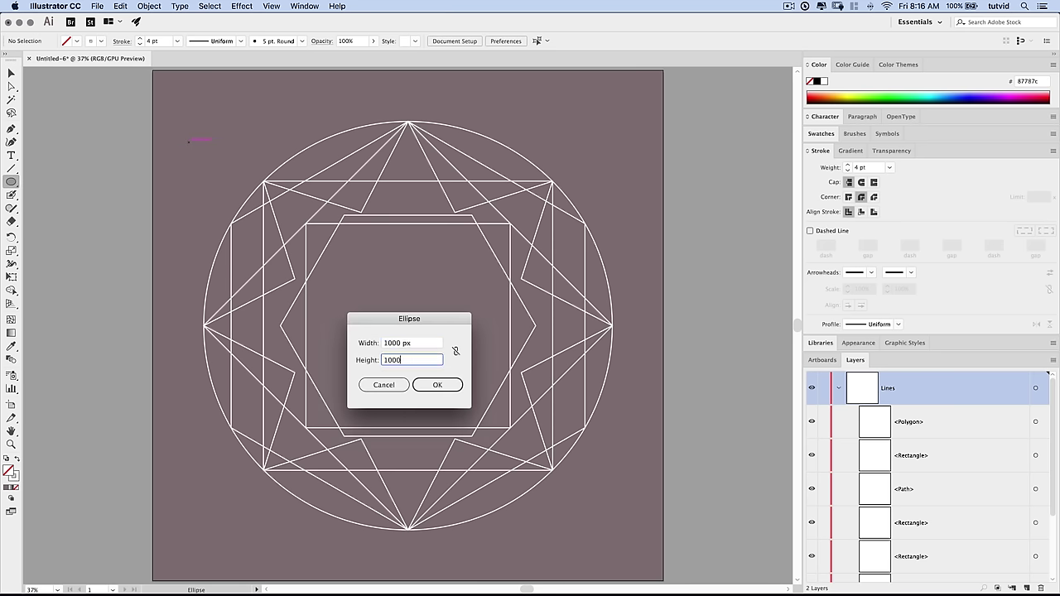
key(Return)
click(493, 40)
click(539, 41)
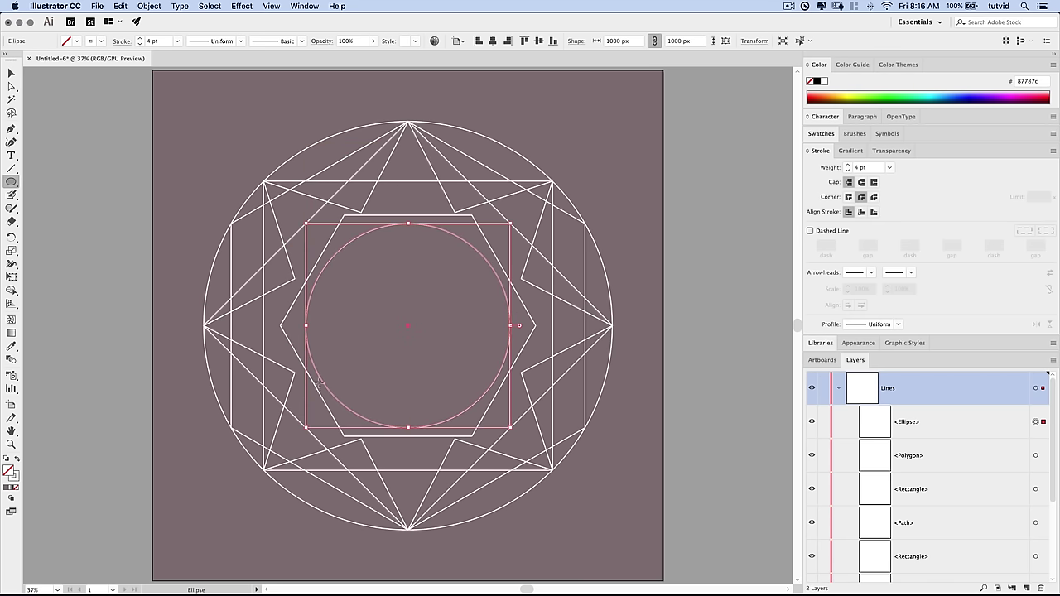
click(10, 73)
click(132, 183)
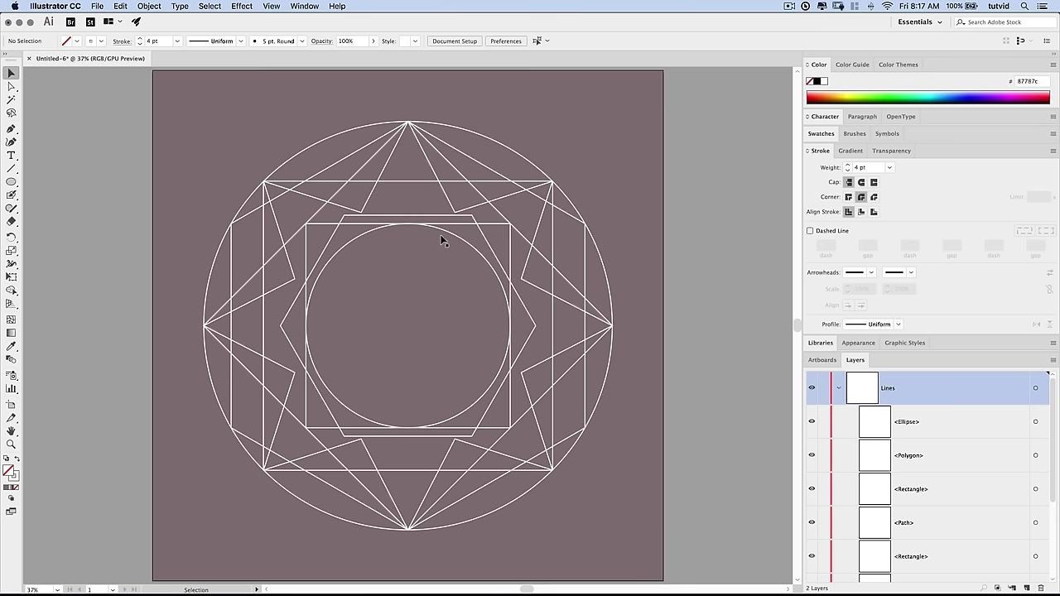
Create a six-sided polygon with a 500 px radius
click(7, 180)
click(12, 186)
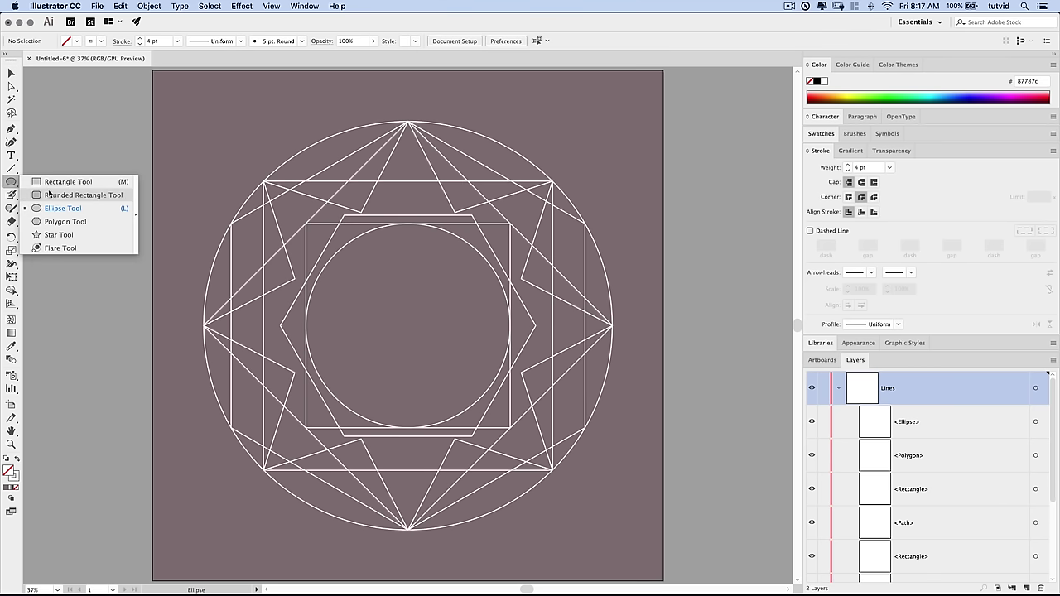
click(60, 222)
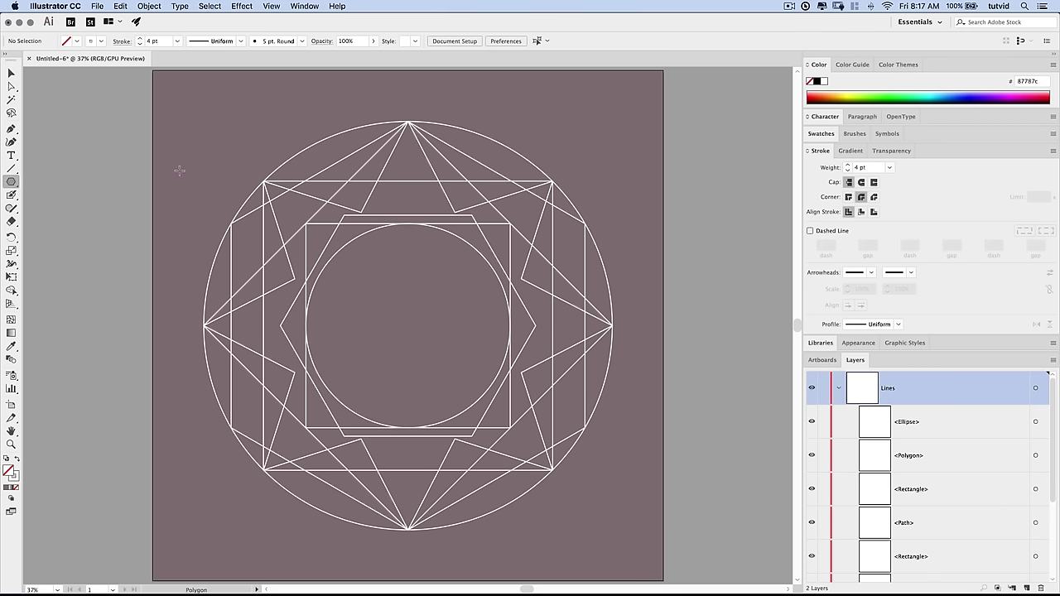
click(179, 170)
drag(478, 246, 505, 273)
click(474, 292)
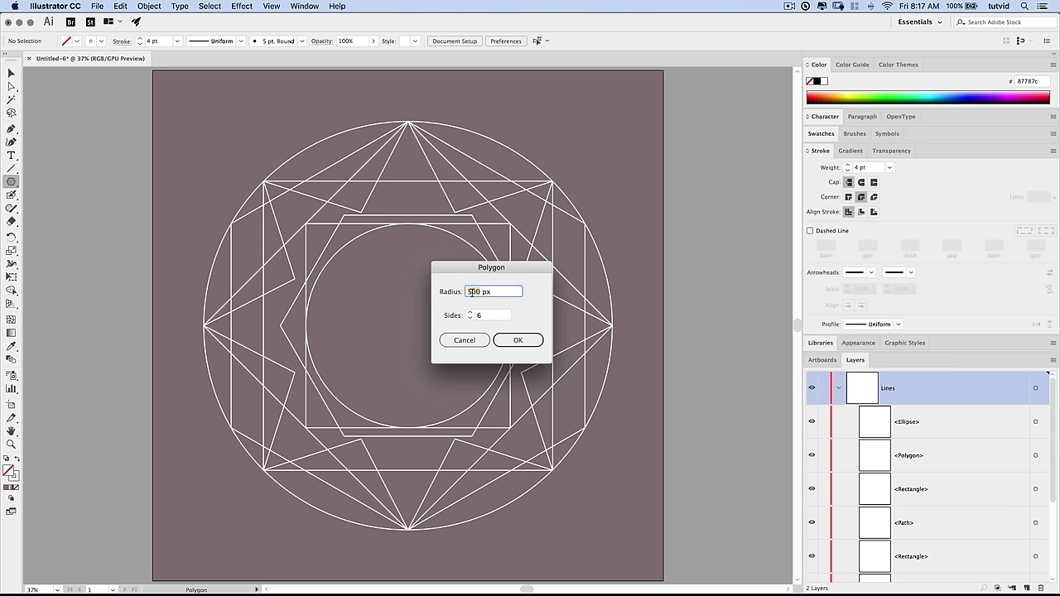
click(515, 340)
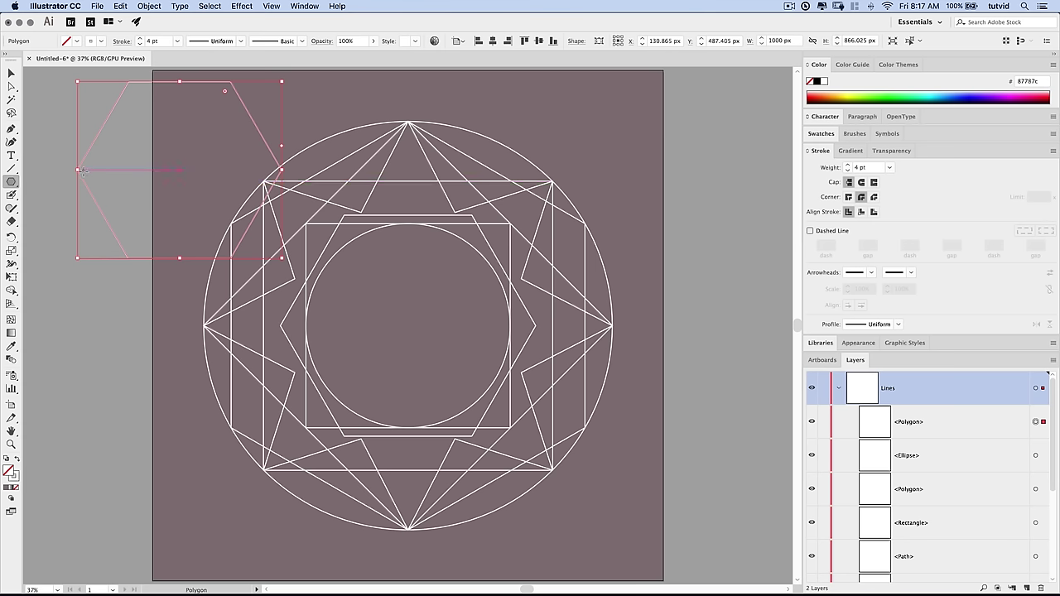
Rotate the small hexagon point-up and centre it on the artboard
drag(291, 124, 208, 89)
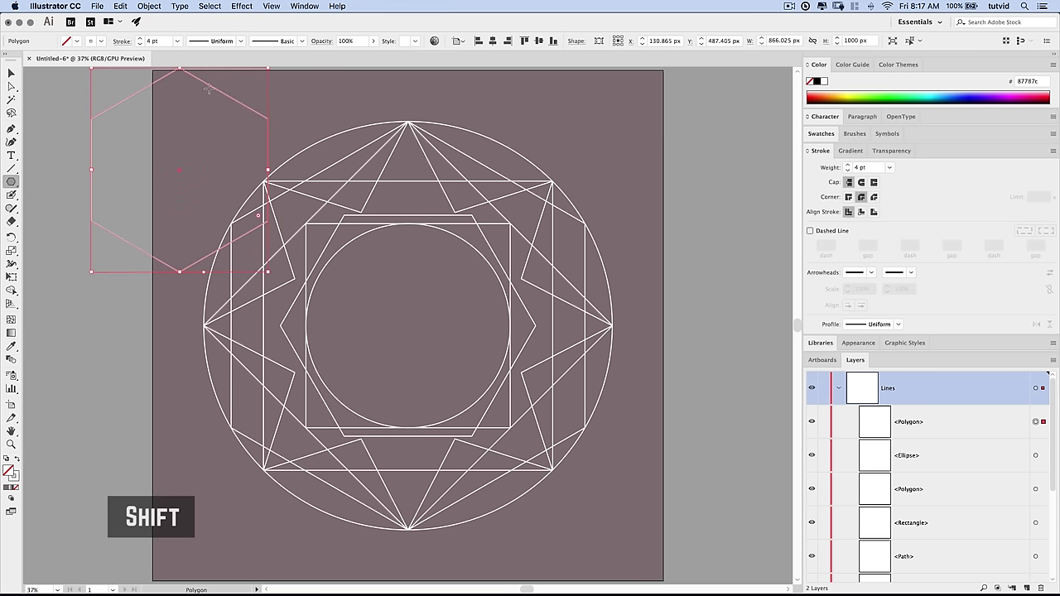
click(495, 39)
click(538, 41)
key(v)
click(600, 284)
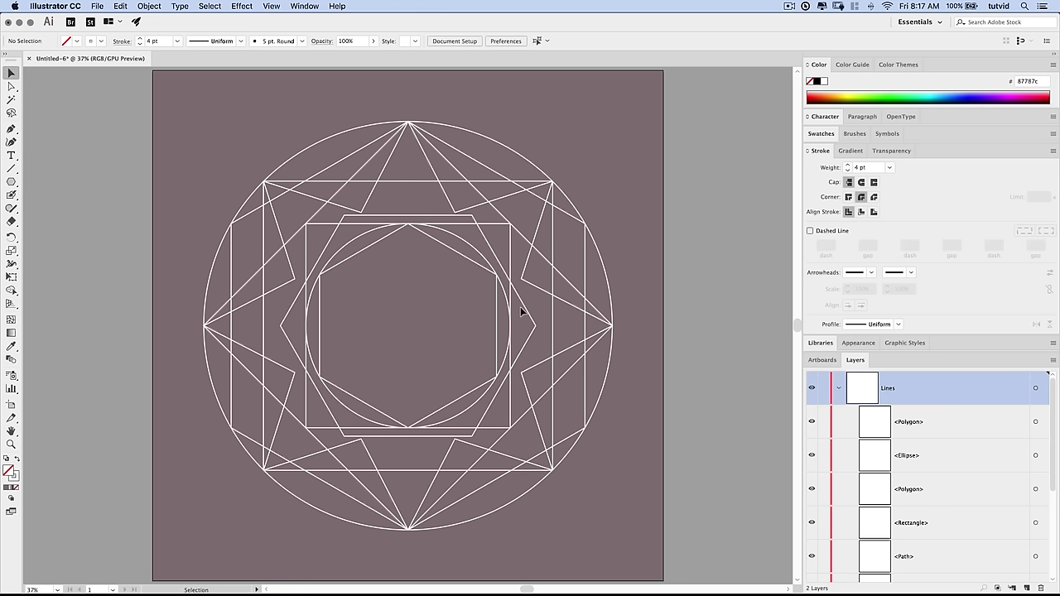
drag(10, 181, 30, 186)
Create a 500 × 500 px square centred on the artboard
click(207, 128)
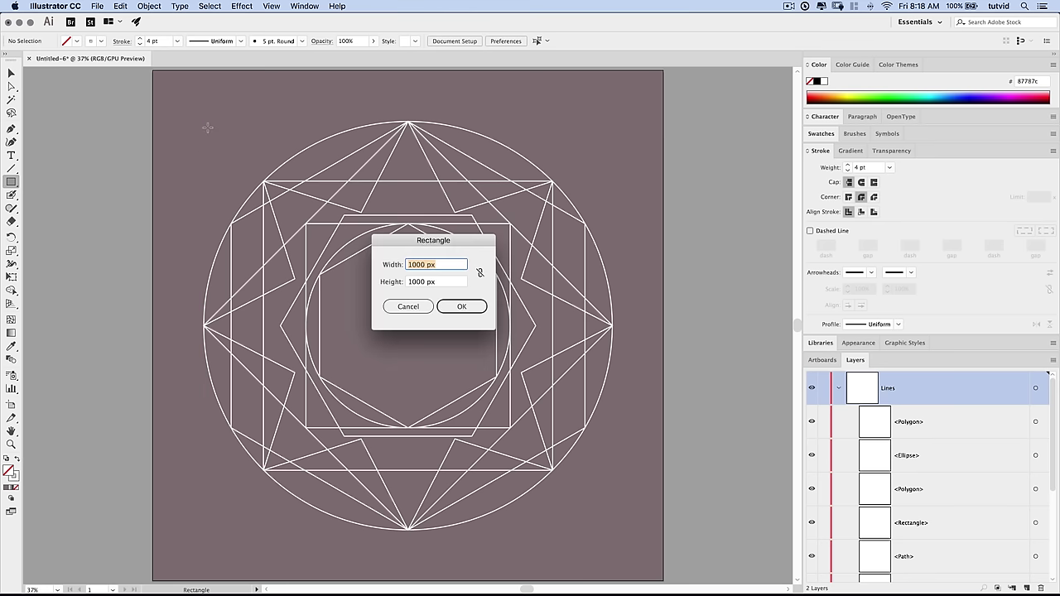
text(500)
key(Tab)
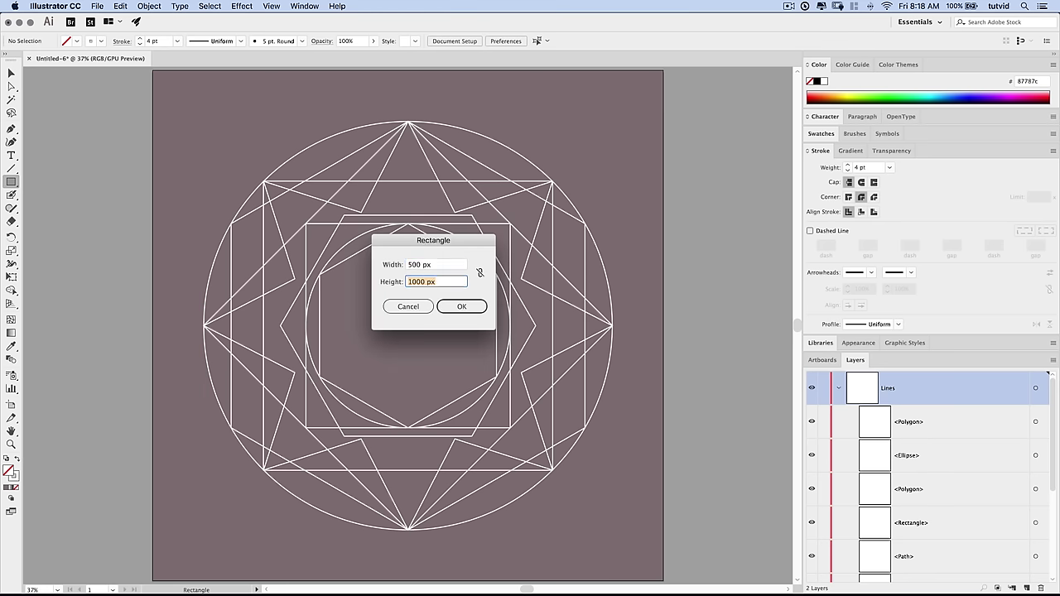
text(500)
key(Return)
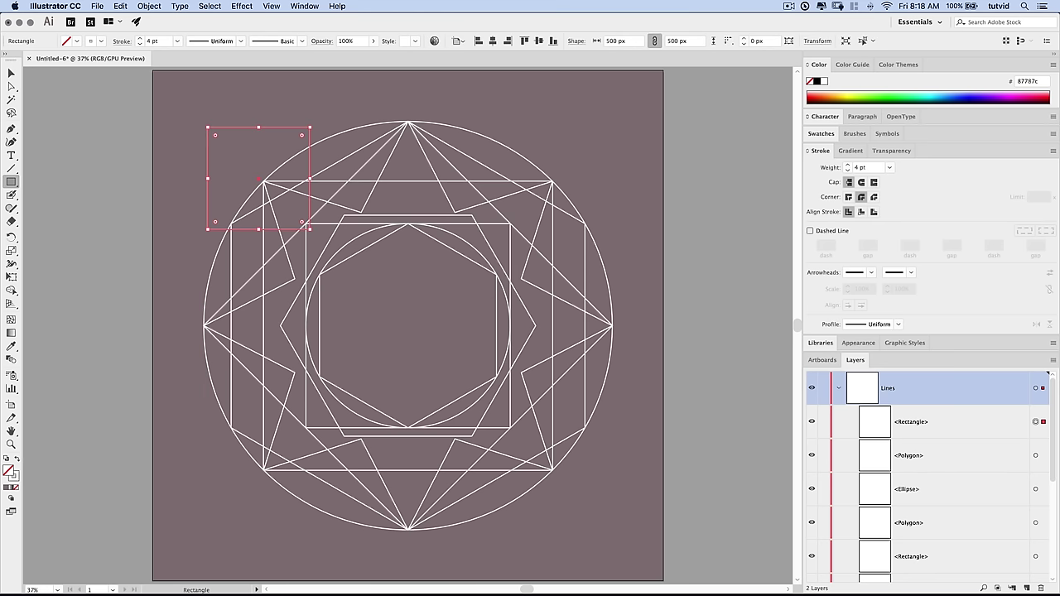
click(493, 41)
click(539, 40)
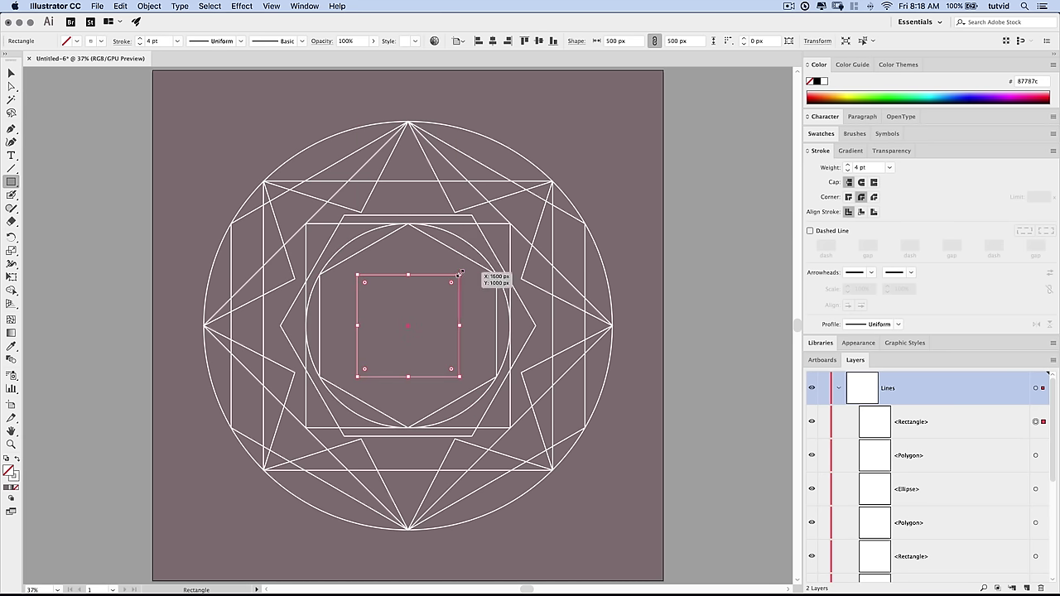
Enlarge the square from its centre to 707.107 px so its corners meet the circle
drag(408, 326, 480, 257)
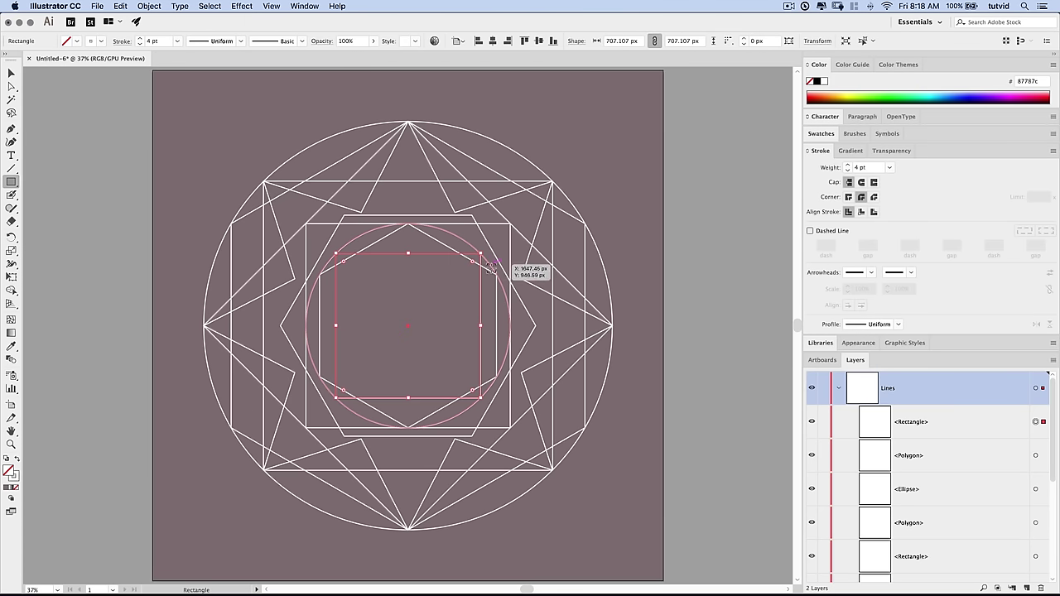
key(v)
click(646, 253)
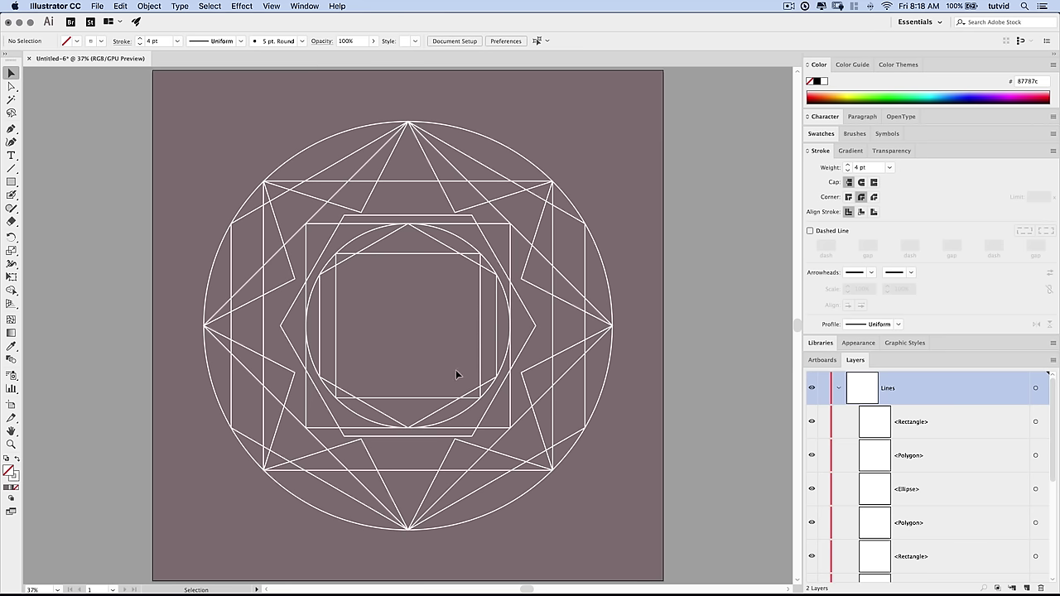
click(334, 304)
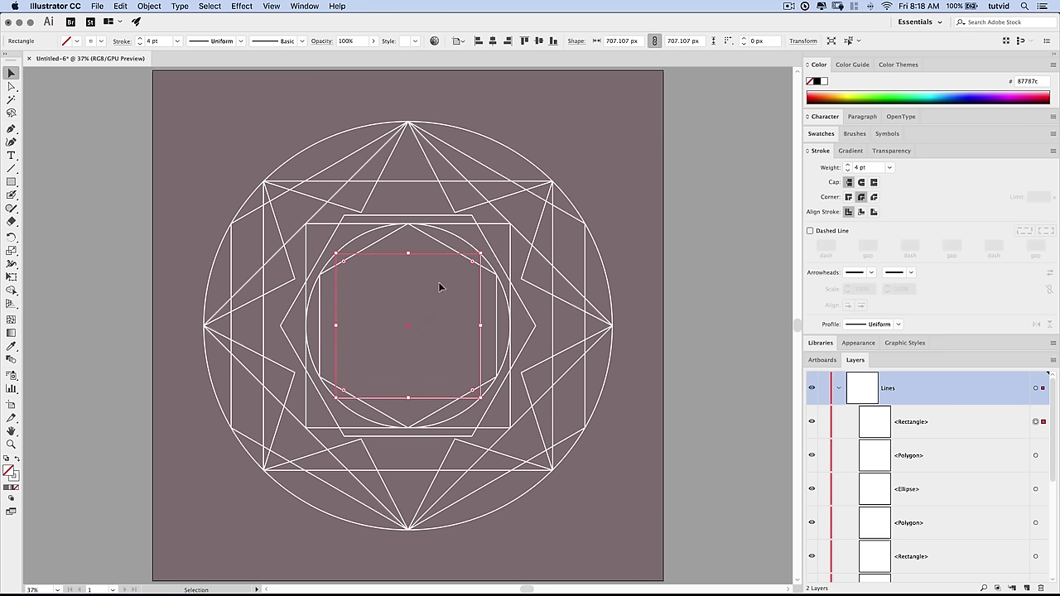
click(521, 350)
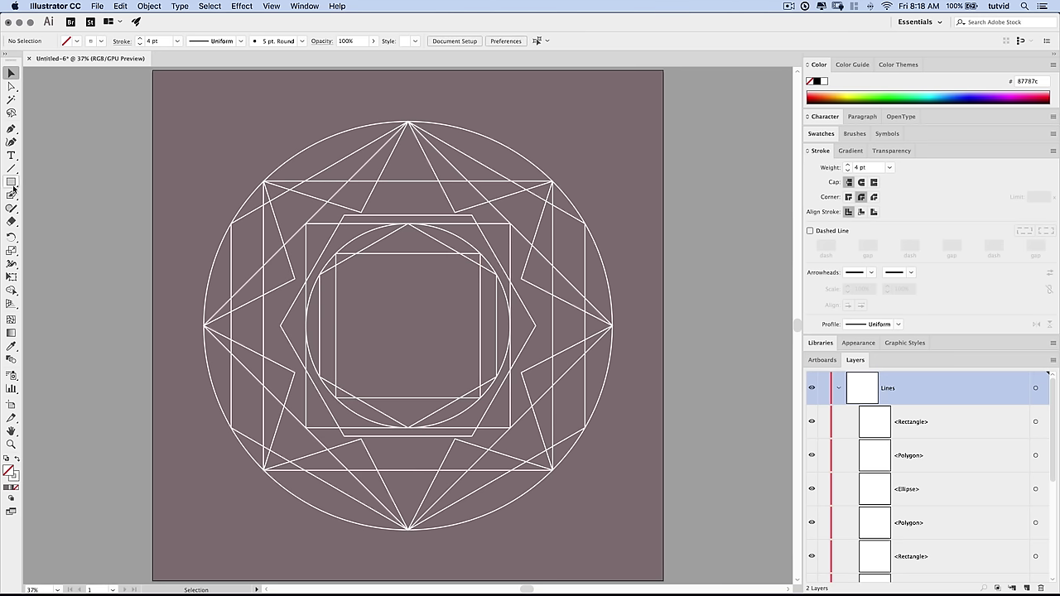
Draw a three-sided polygon with a 500 px radius
drag(11, 181, 45, 218)
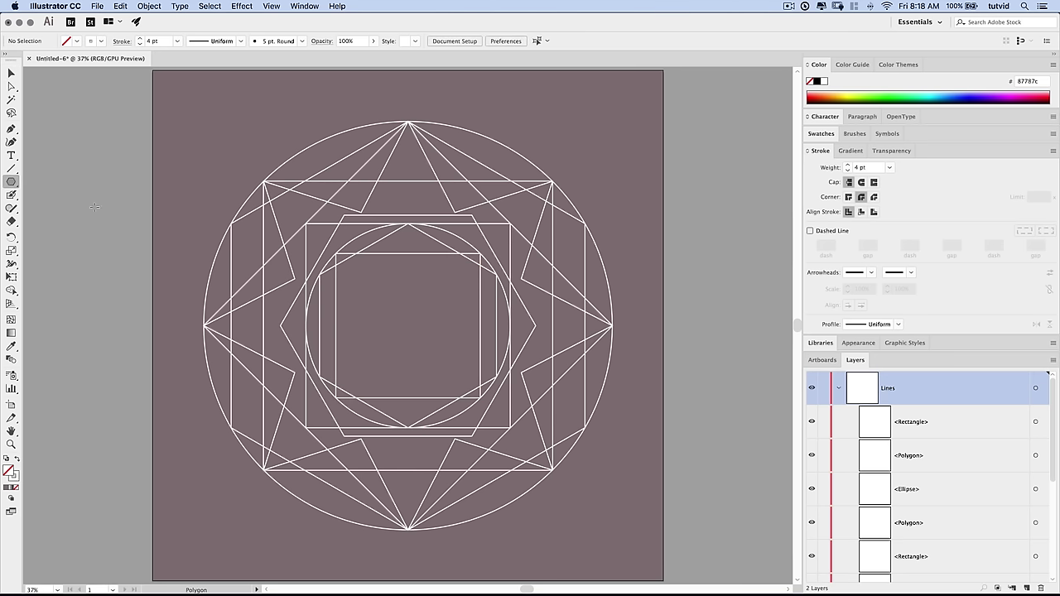
click(140, 194)
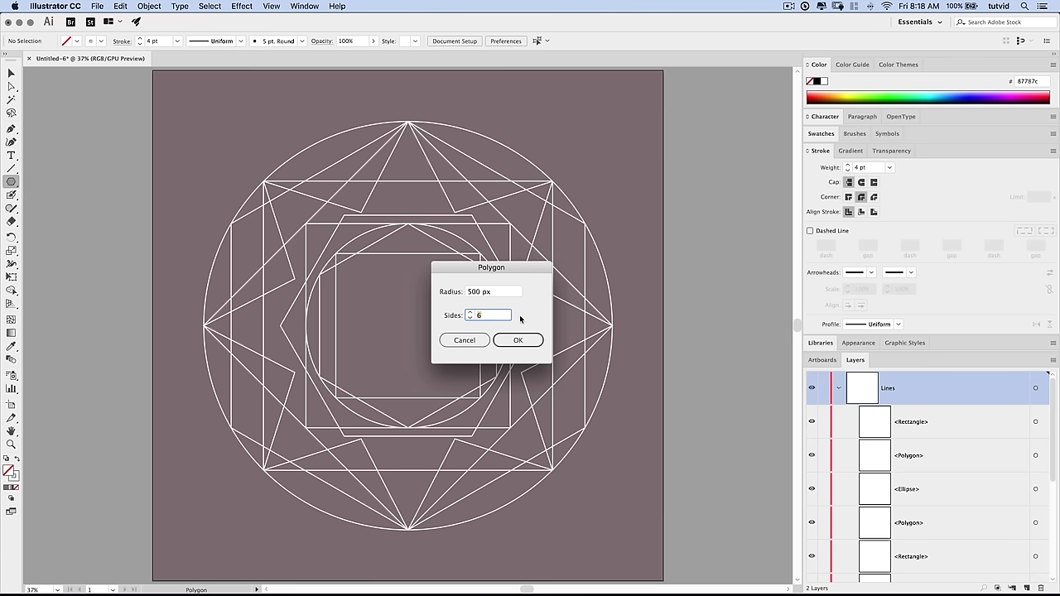
drag(505, 269, 460, 264)
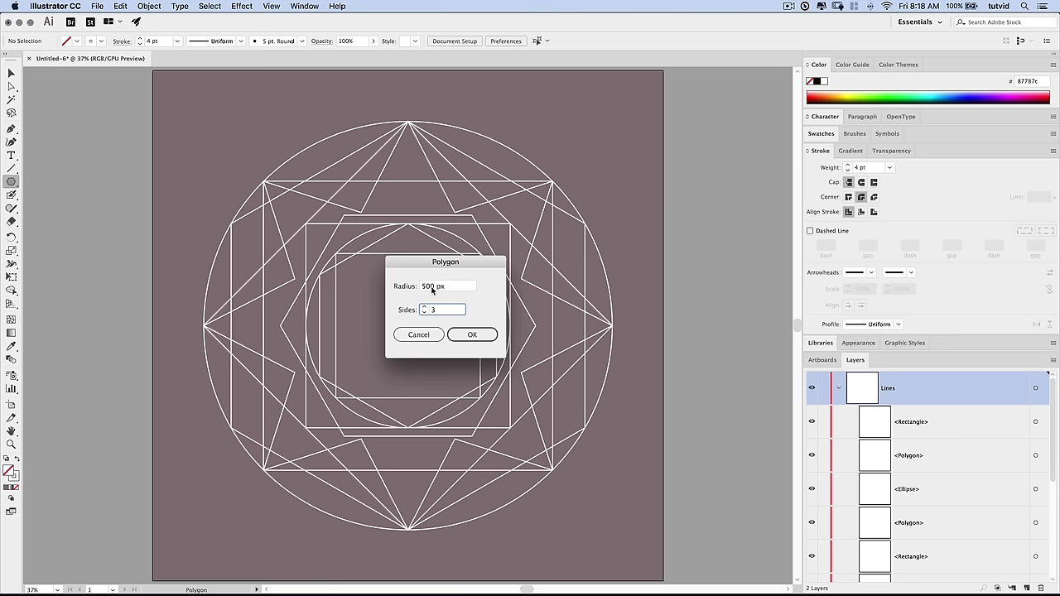
drag(454, 274, 490, 282)
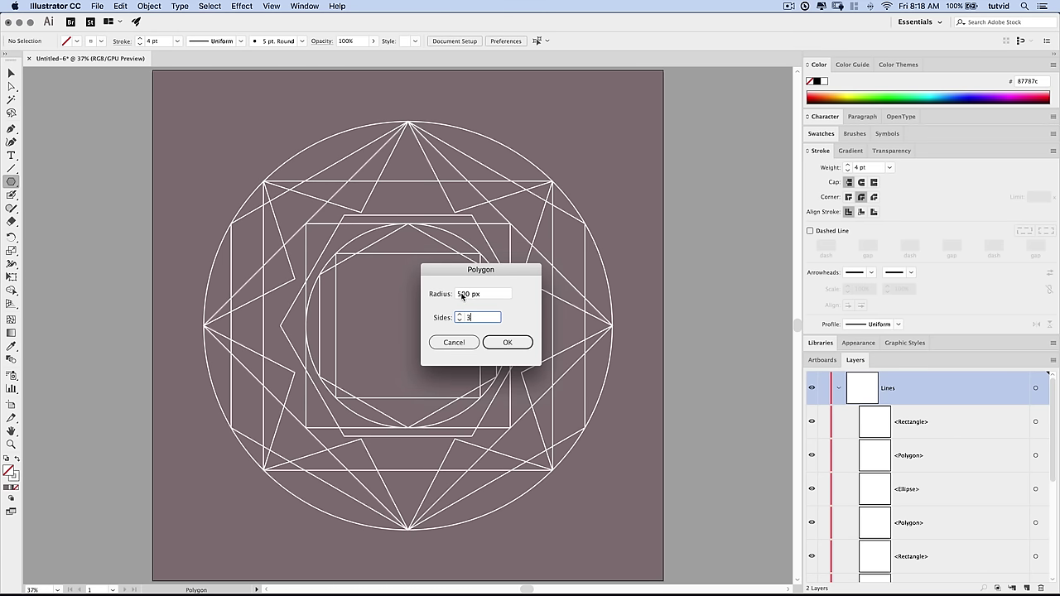
click(507, 342)
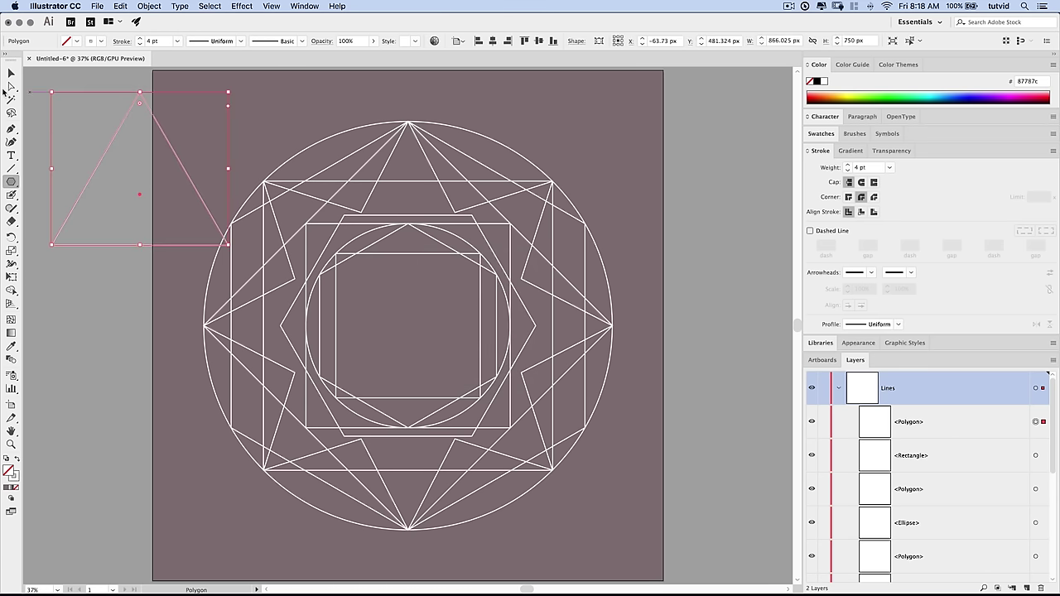
key(v)
Move the new triangle off the artboard onto the left pasteboard
drag(173, 147, 439, 159)
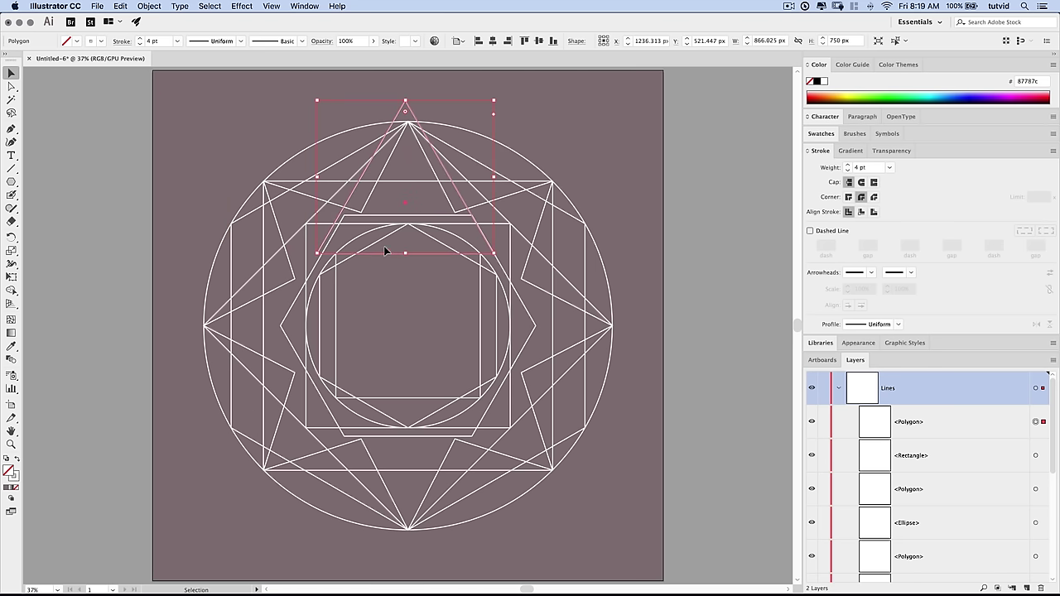
click(485, 263)
drag(487, 272, 485, 274)
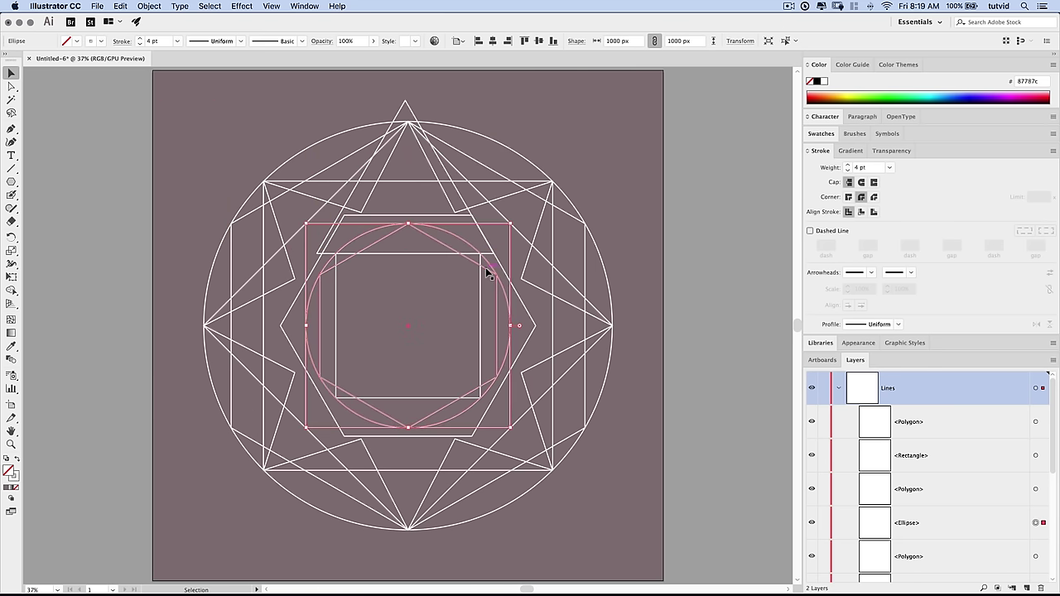
drag(410, 110, 217, 176)
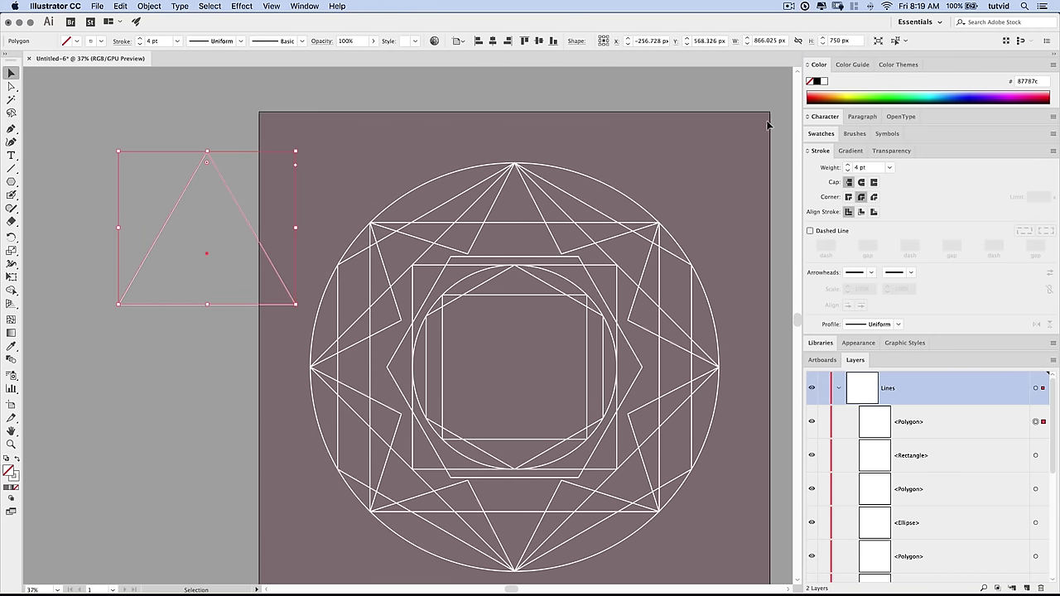
Resize the triangle to 1000 px wide and 1150 px high
click(777, 40)
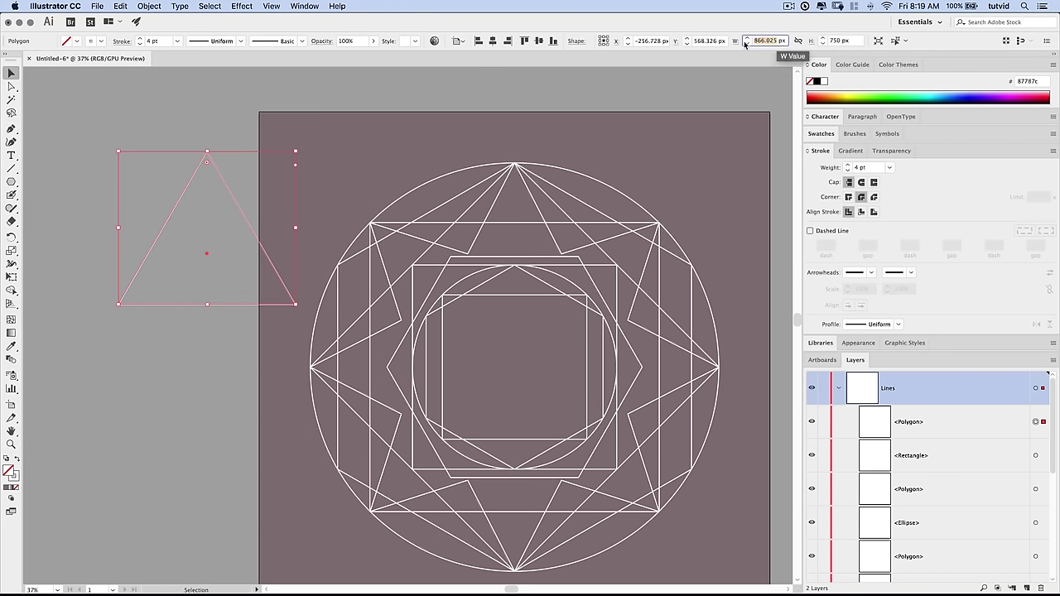
text(1000)
key(Tab)
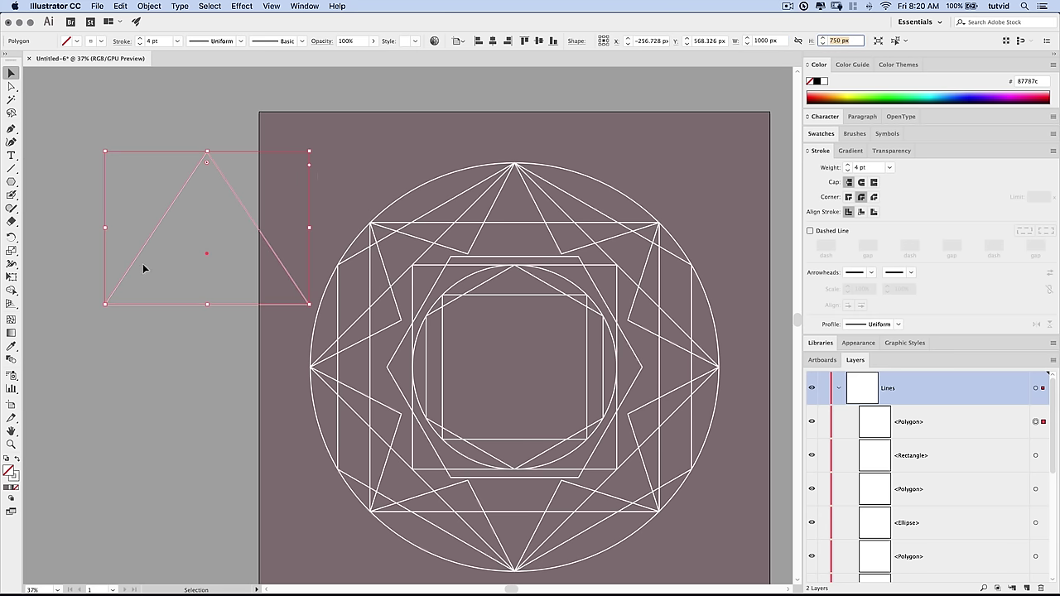
click(615, 266)
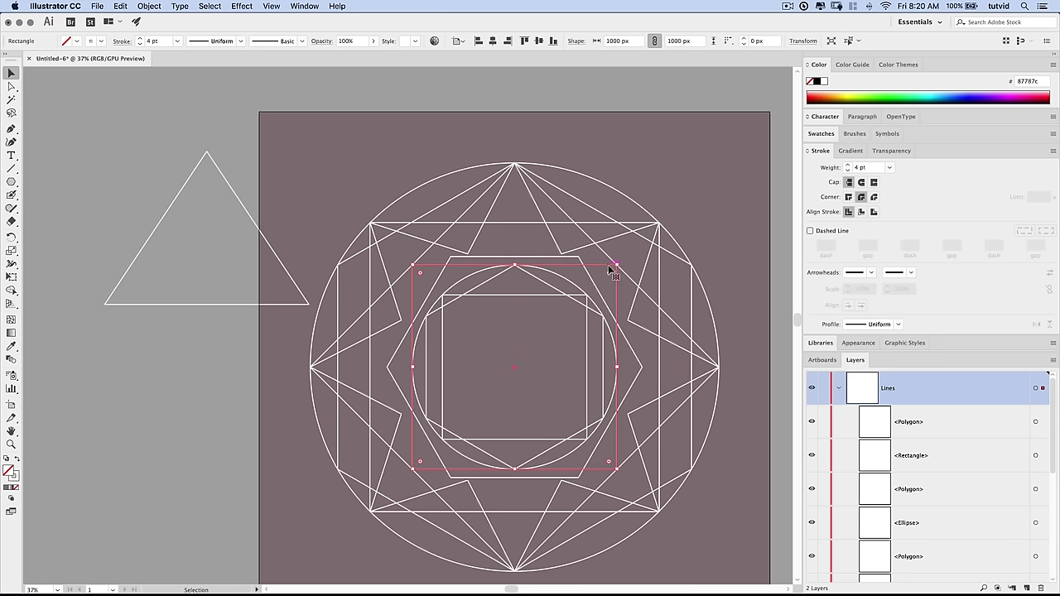
click(243, 208)
click(838, 39)
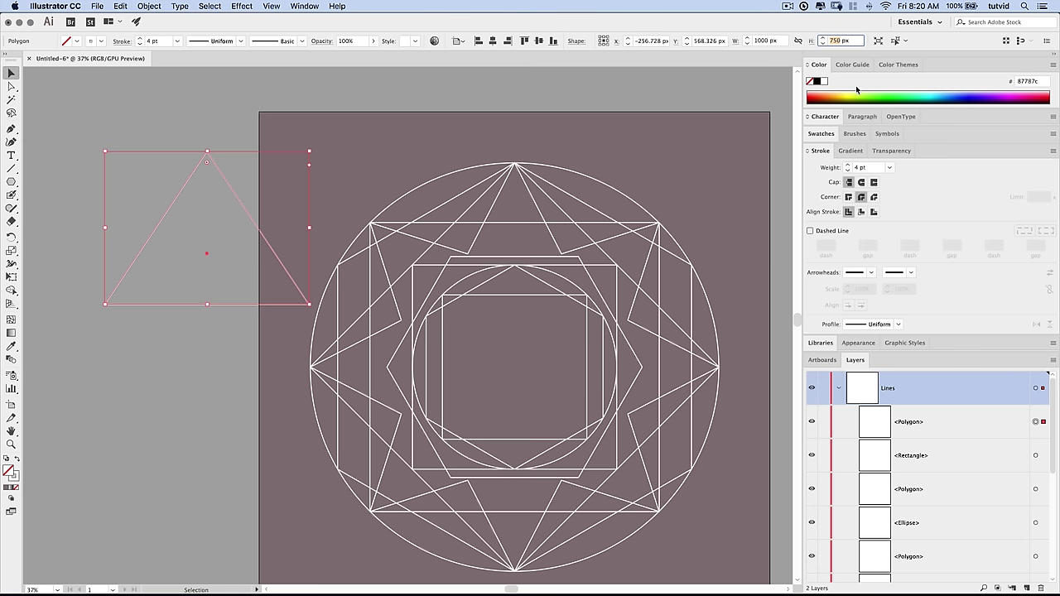
text(1150)
key(Tab)
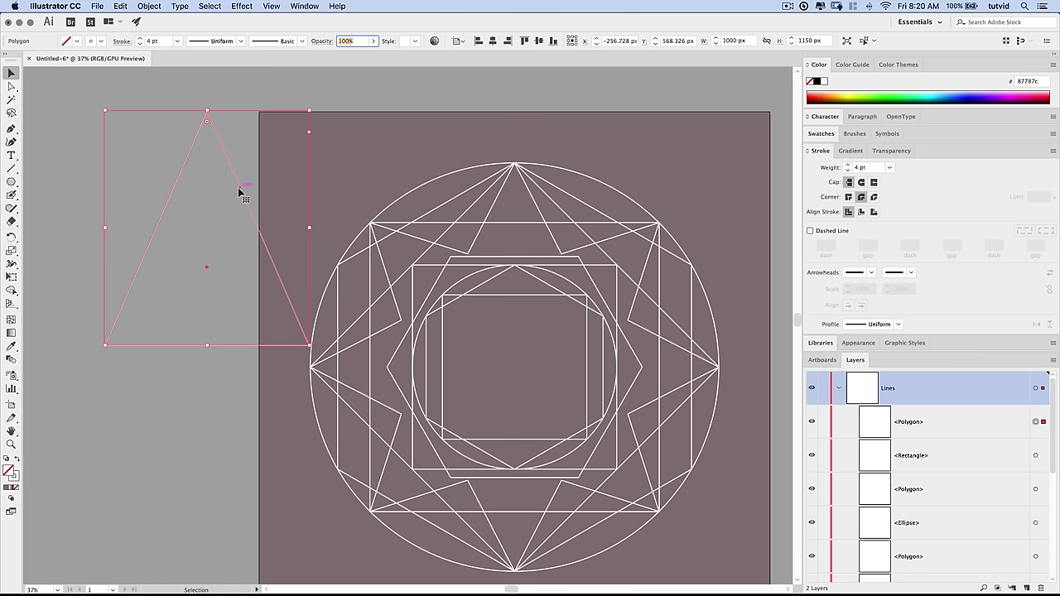
Test the triangle's fit over the artwork, then return it to the pasteboard
drag(238, 192, 243, 214)
click(511, 296)
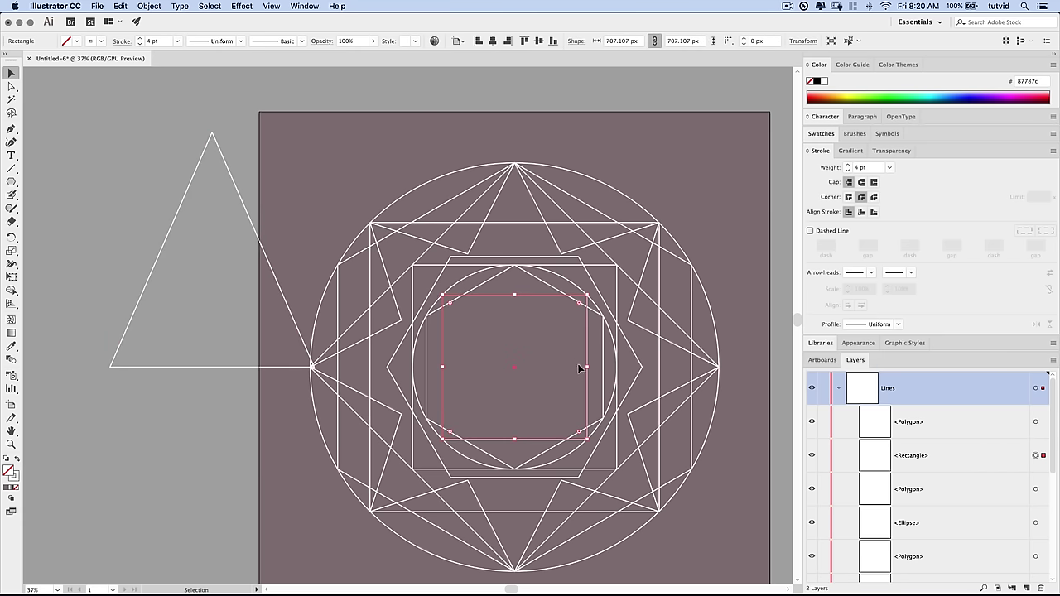
click(424, 264)
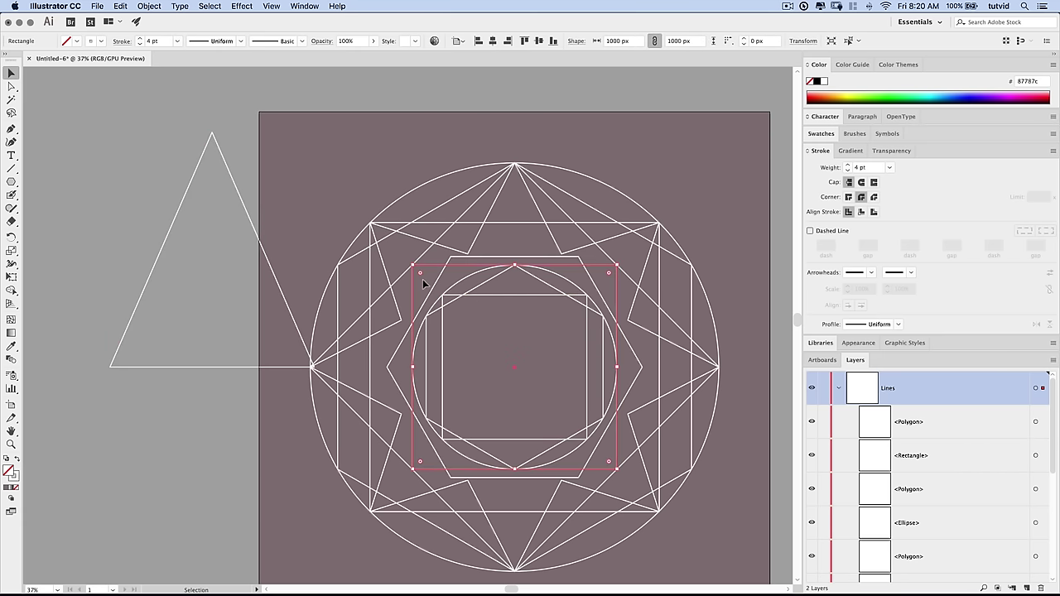
drag(238, 195, 539, 295)
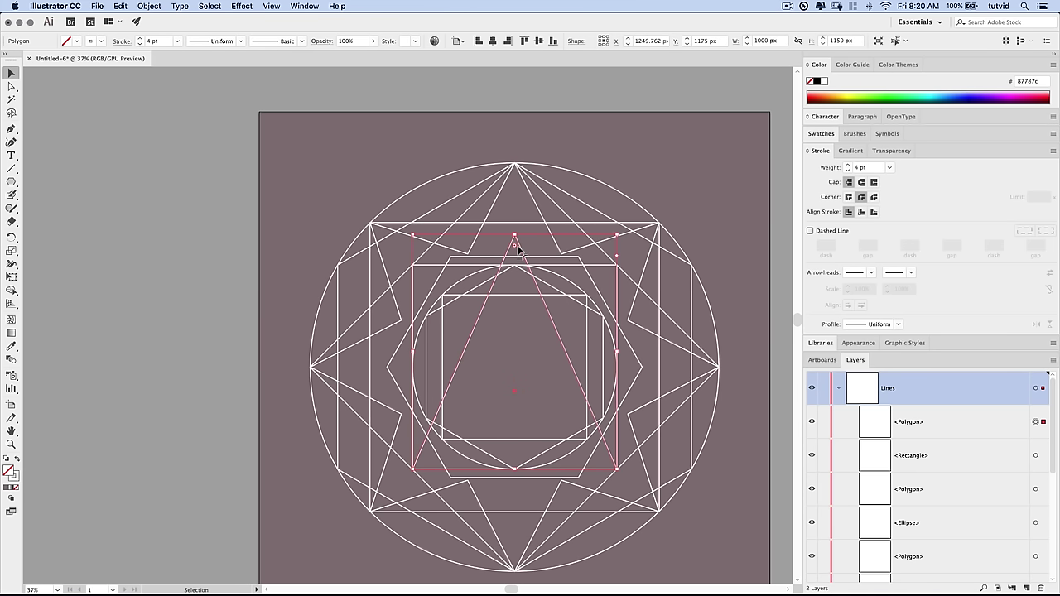
drag(518, 250, 169, 165)
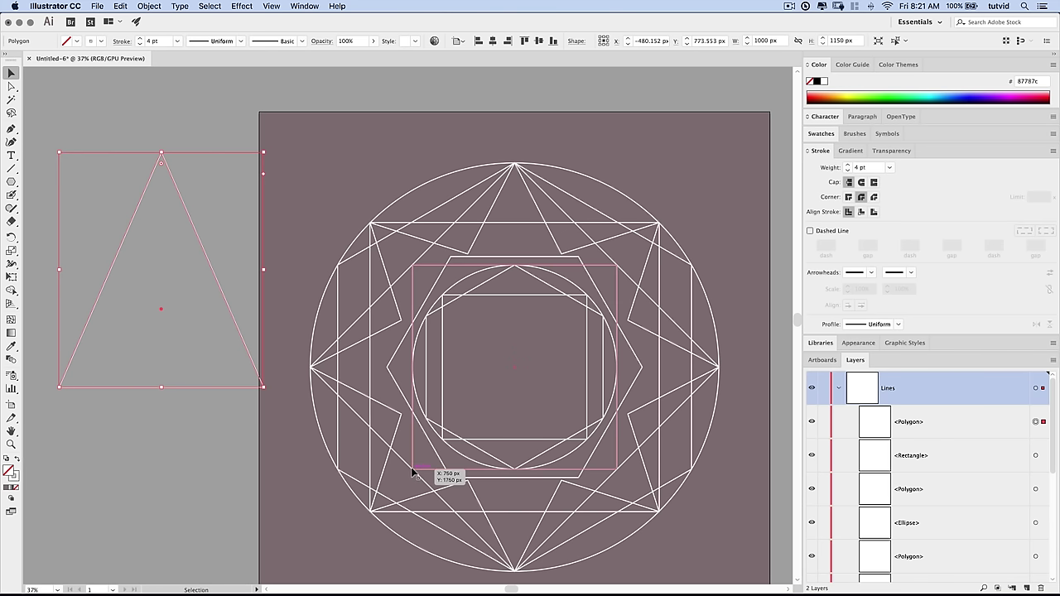
Give the 1000 px square a 30 pt stroke weight
click(610, 470)
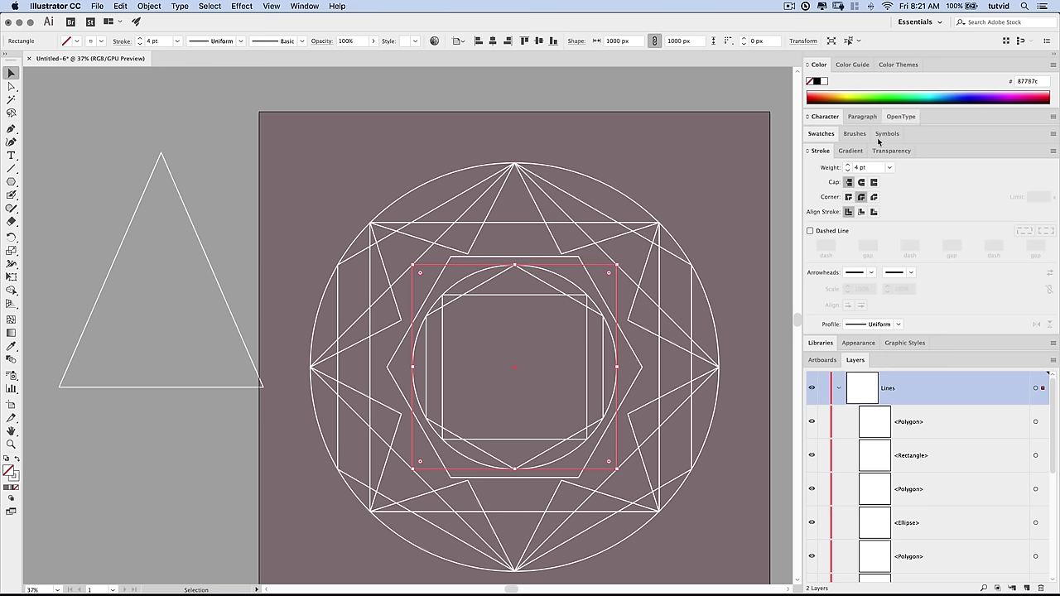
click(831, 167)
text(30)
key(Return)
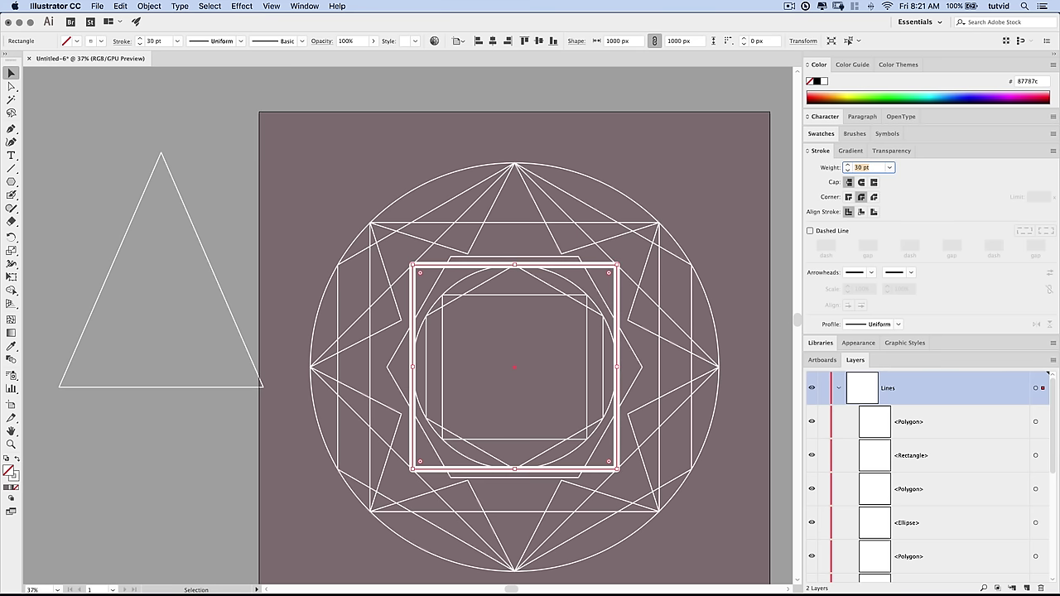
click(656, 201)
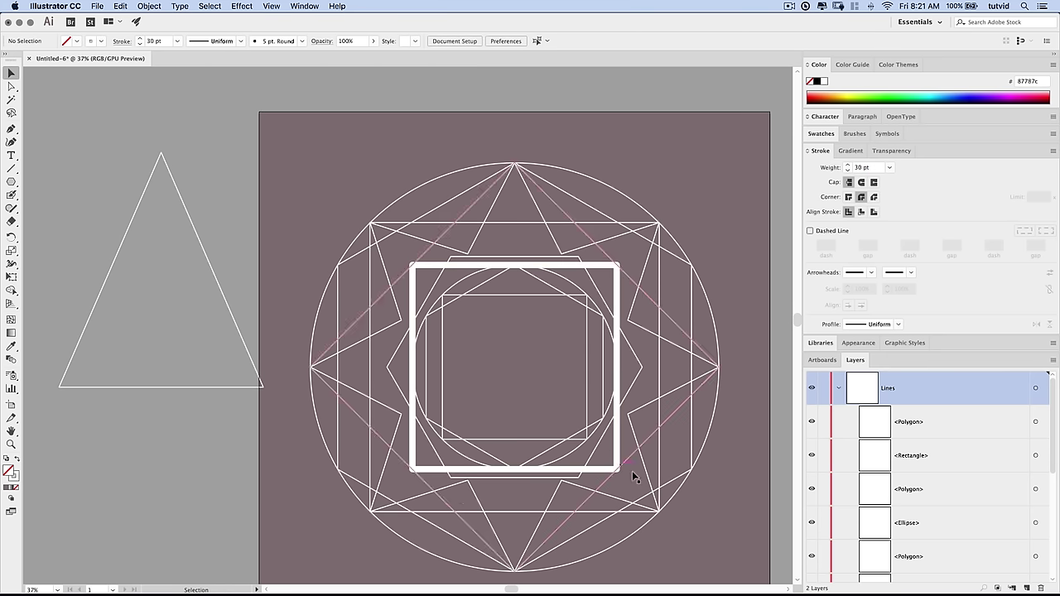
Centre the triangle over the design and paste a copy in front
click(614, 277)
drag(182, 201, 535, 287)
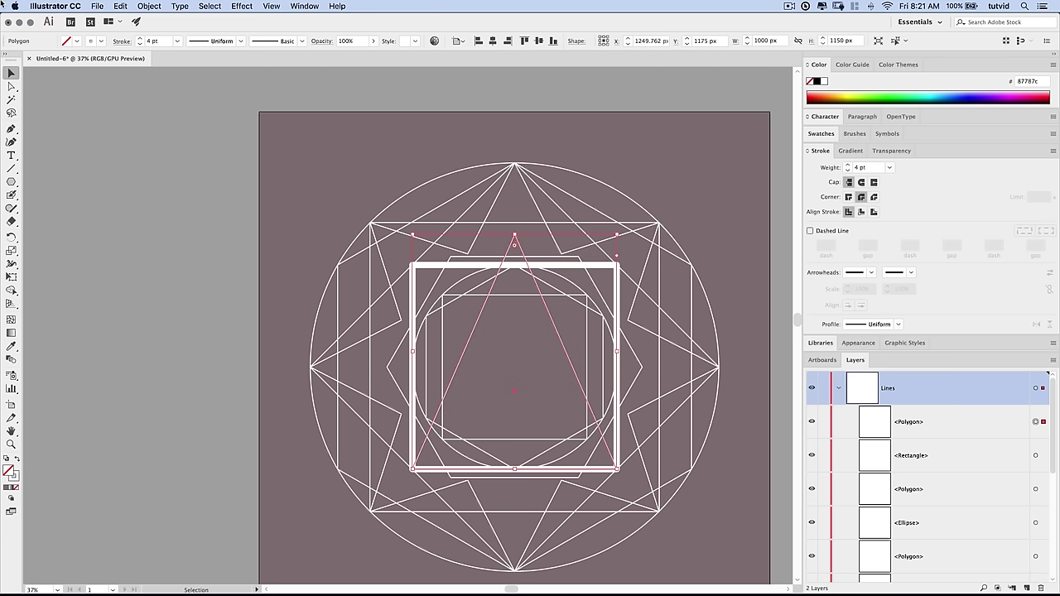
click(150, 6)
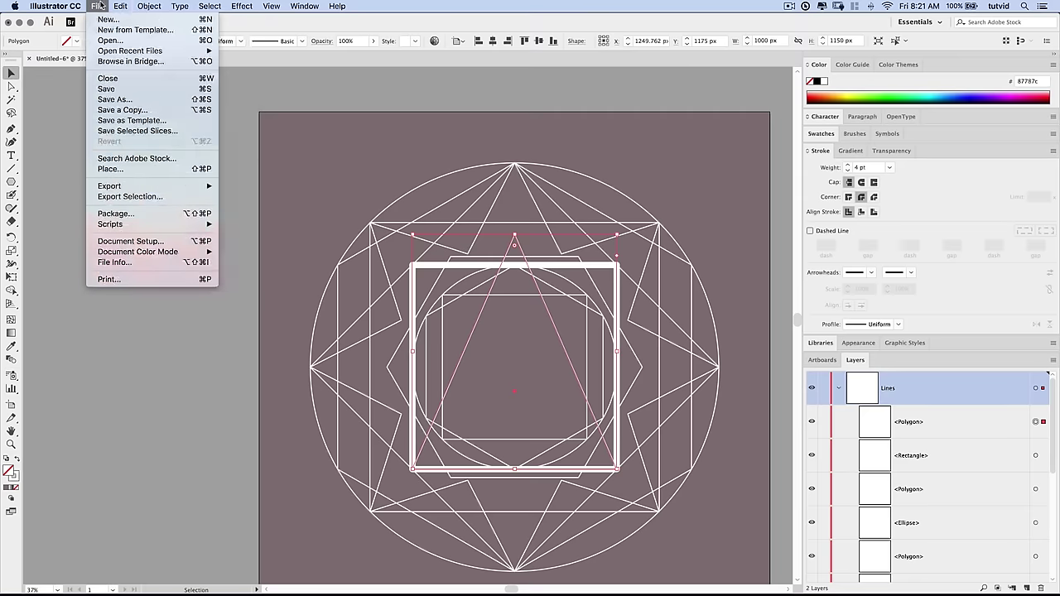
click(122, 6)
click(122, 6)
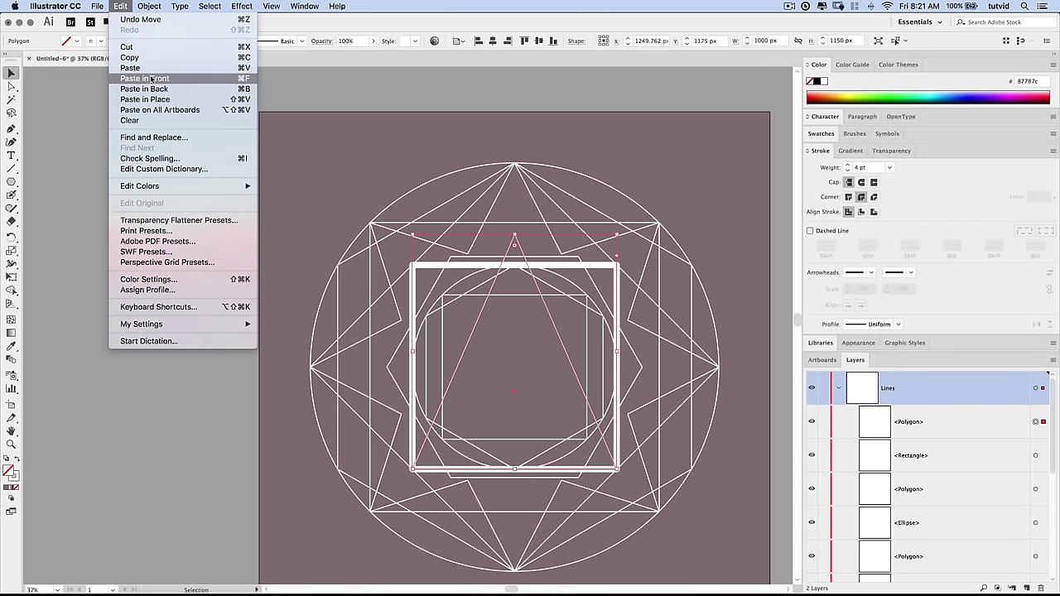
click(151, 75)
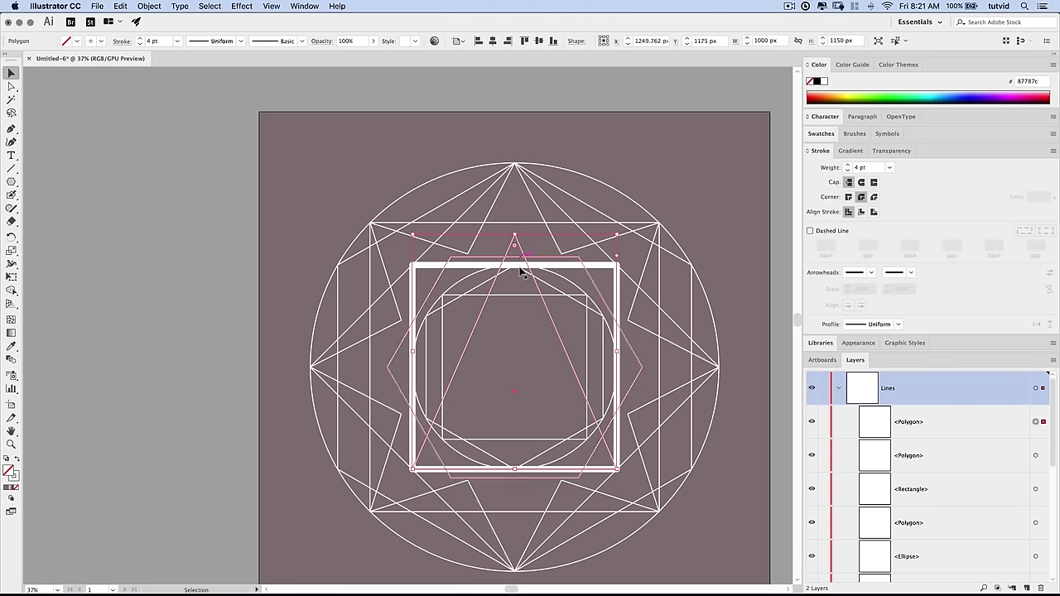
Bring up the Reflect options for the triangle copy
click(147, 6)
mouse_move(156, 23)
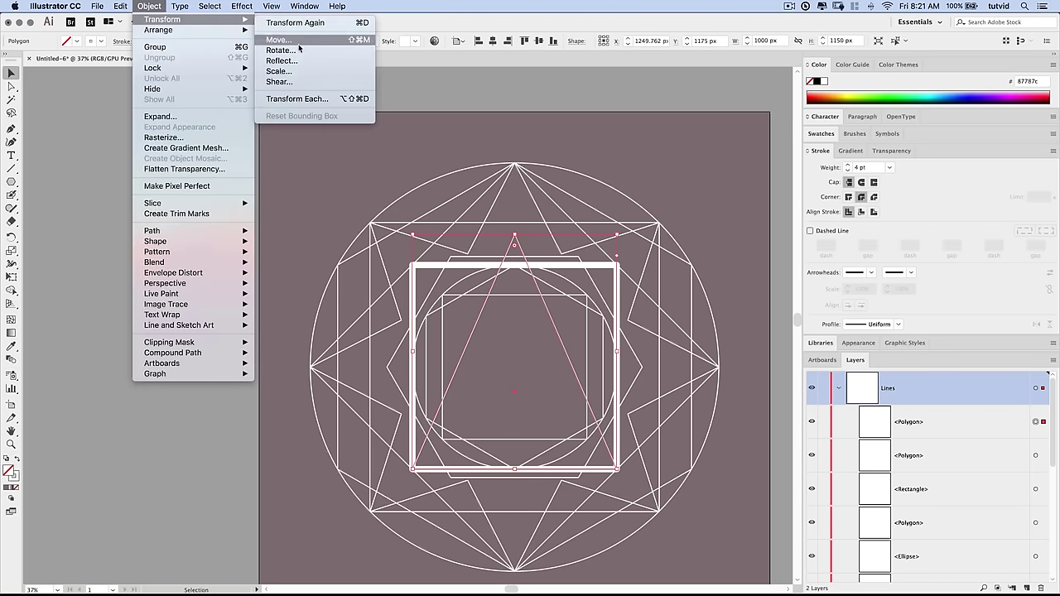
click(279, 61)
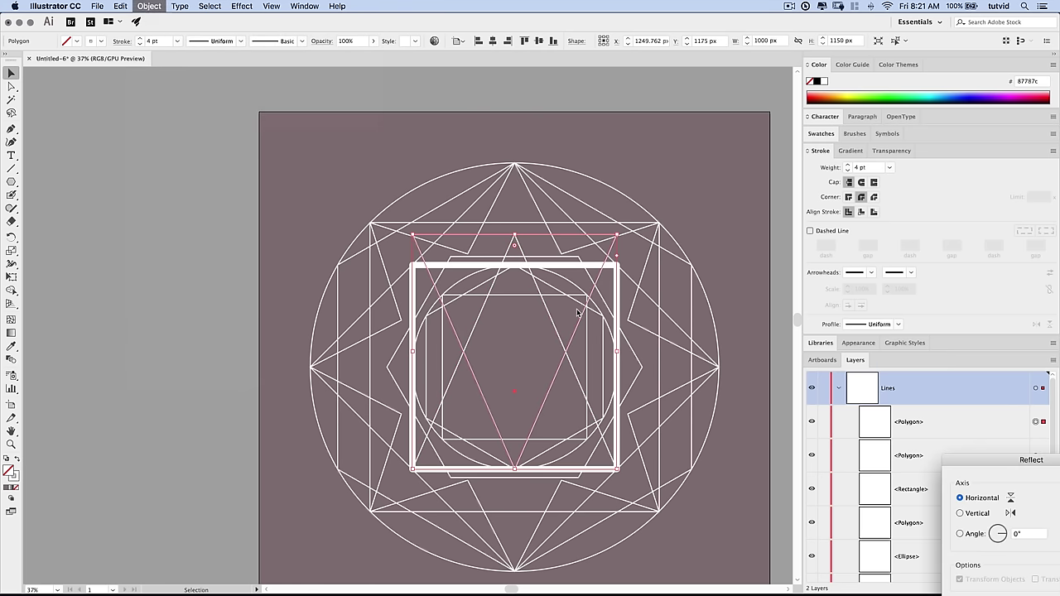
Reflect the triangle copy horizontally and shift it 150 px down into a six-point star
drag(1014, 467, 828, 237)
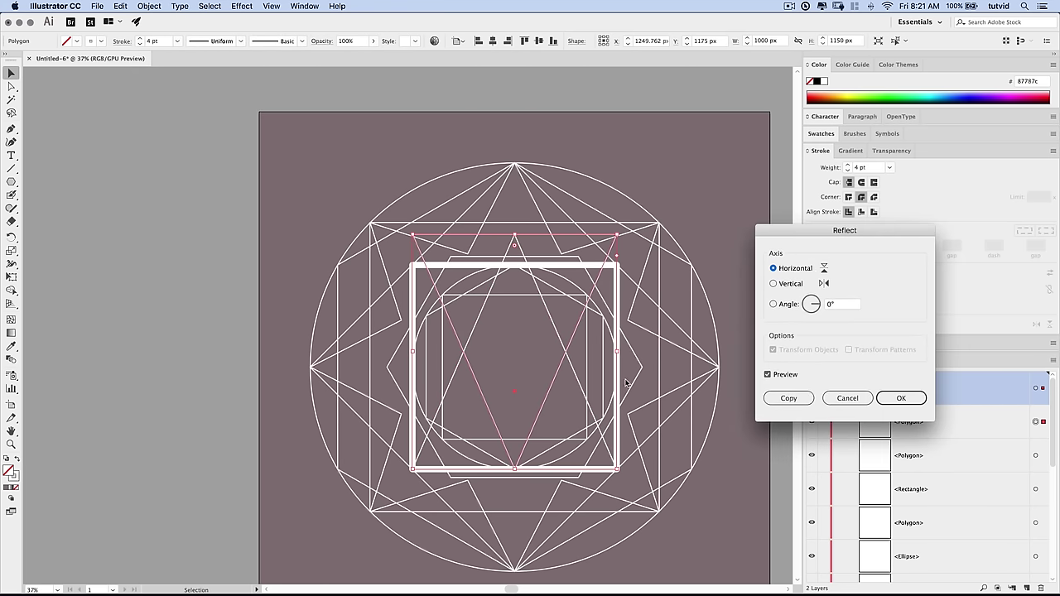
click(901, 399)
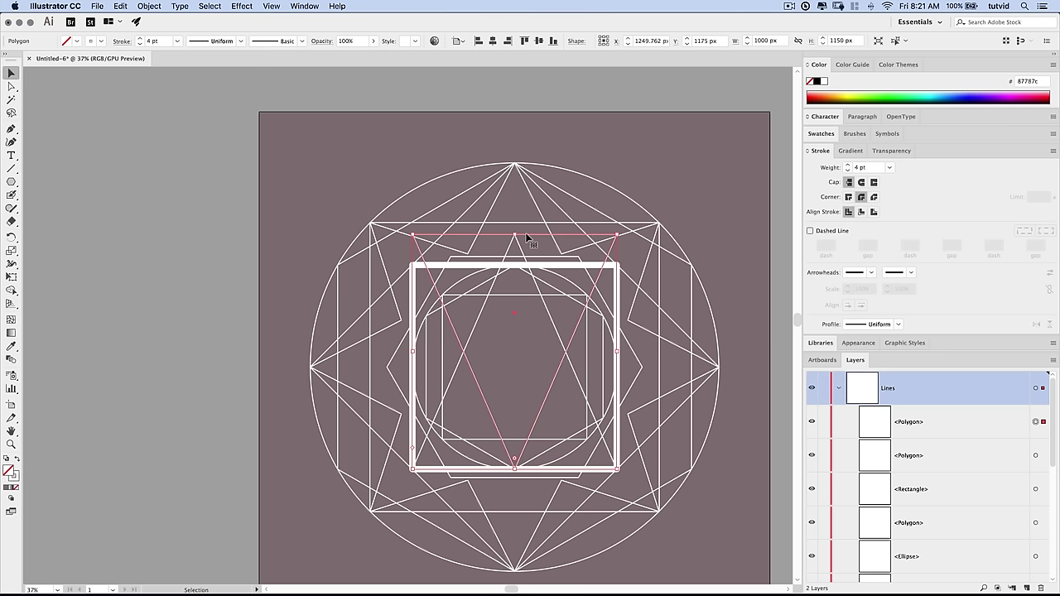
drag(544, 236, 545, 268)
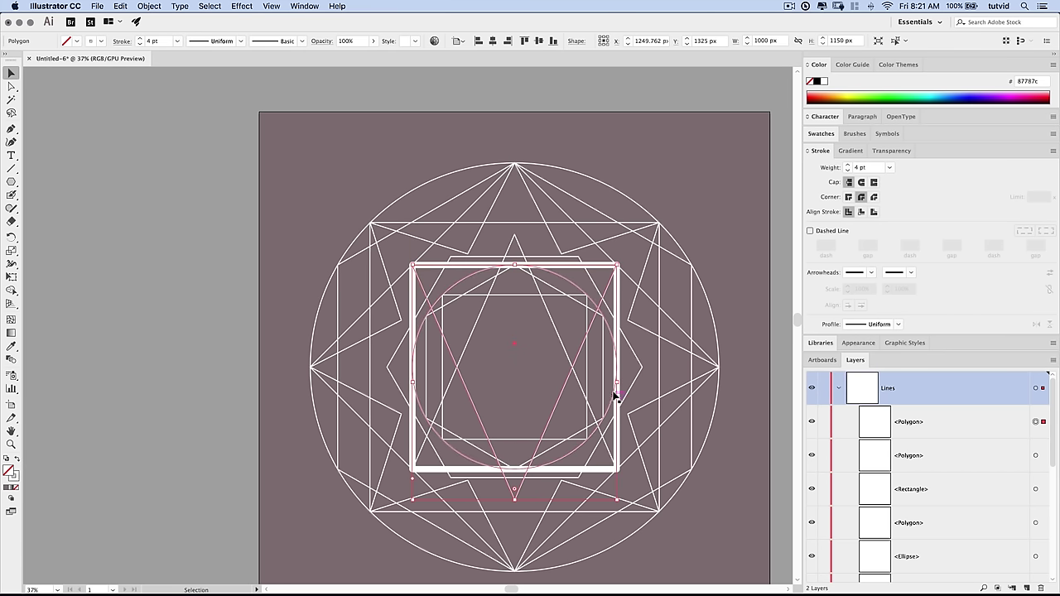
click(617, 433)
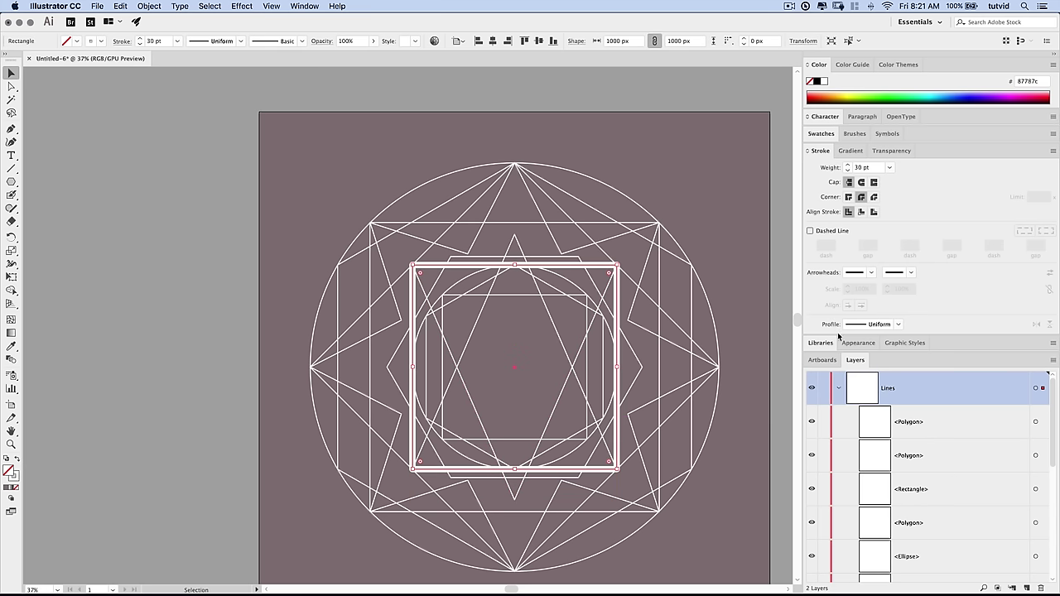
Collapse the Stroke and Color panels, hide the thick square, and select both central triangles
double_click(820, 152)
double_click(818, 63)
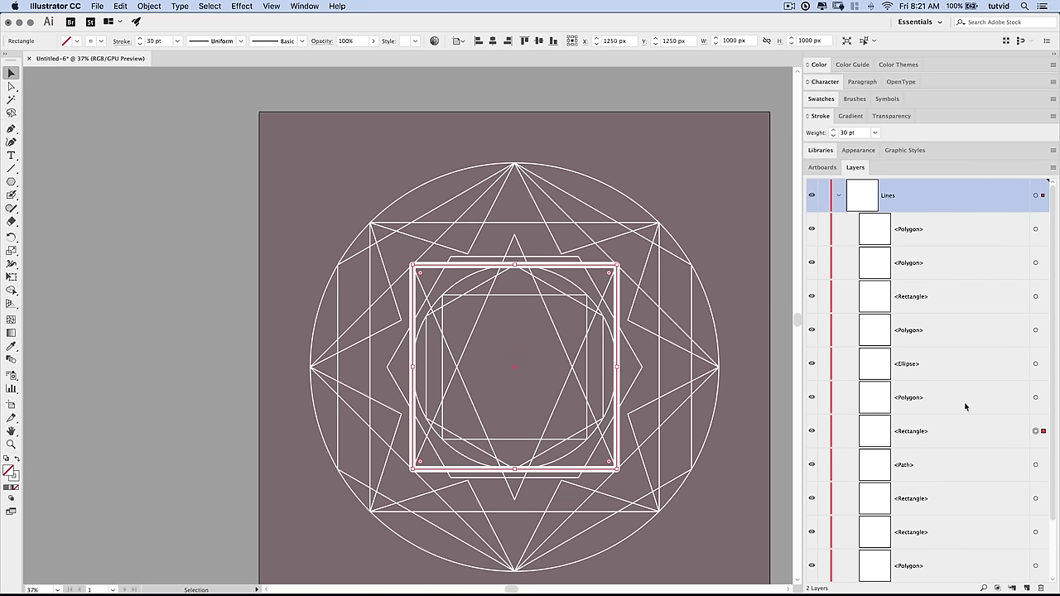
click(813, 432)
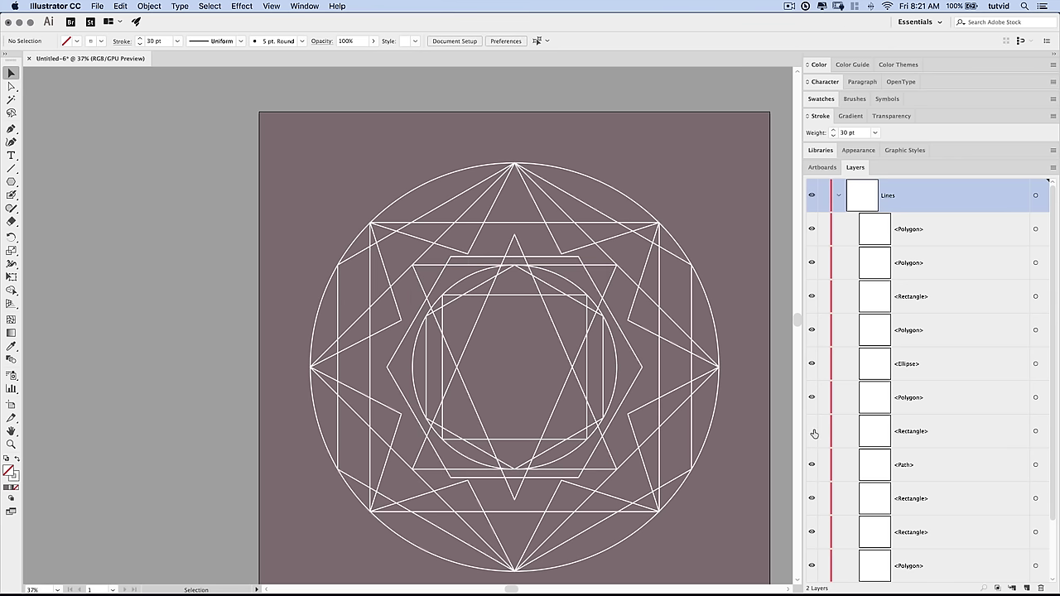
click(594, 264)
click(564, 471)
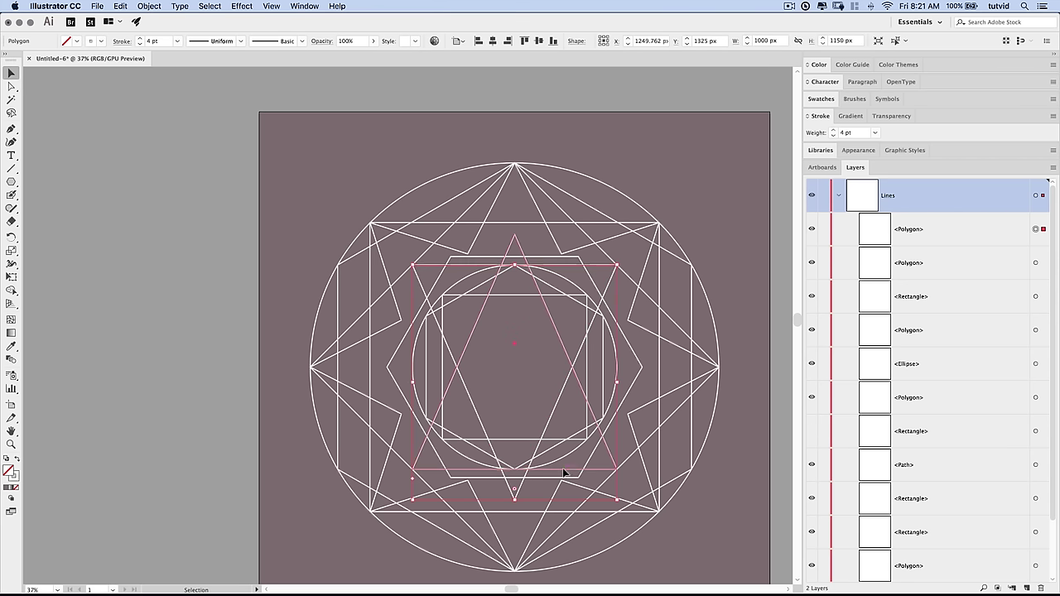
click(603, 265)
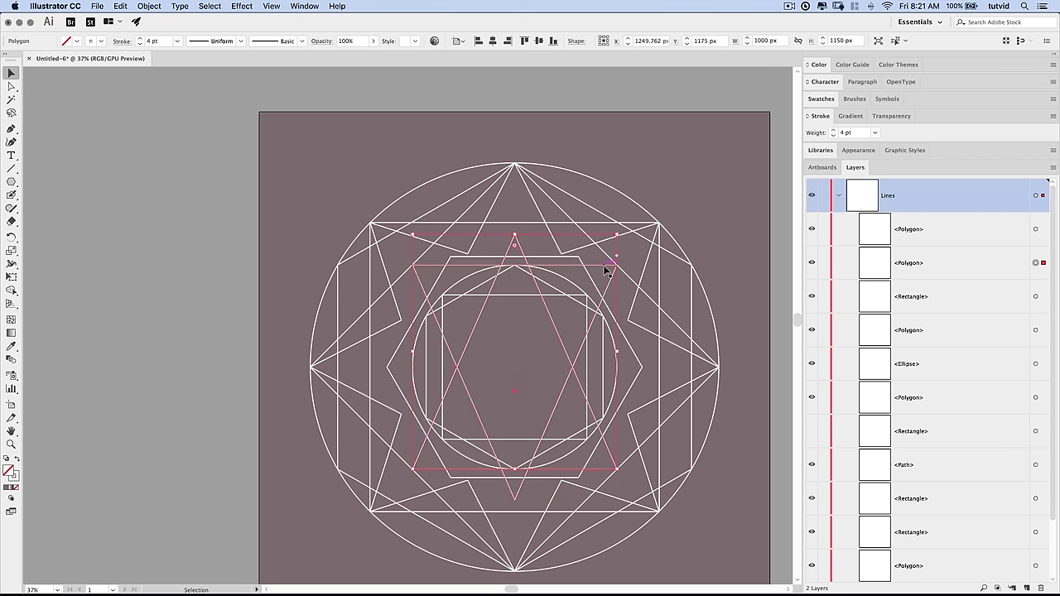
click(593, 471)
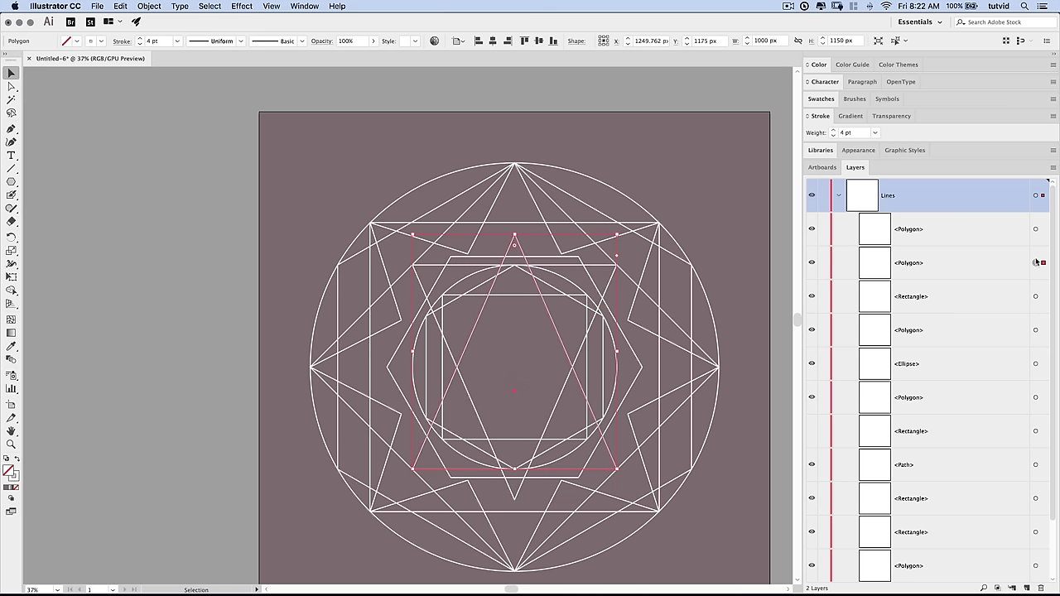
click(1036, 232)
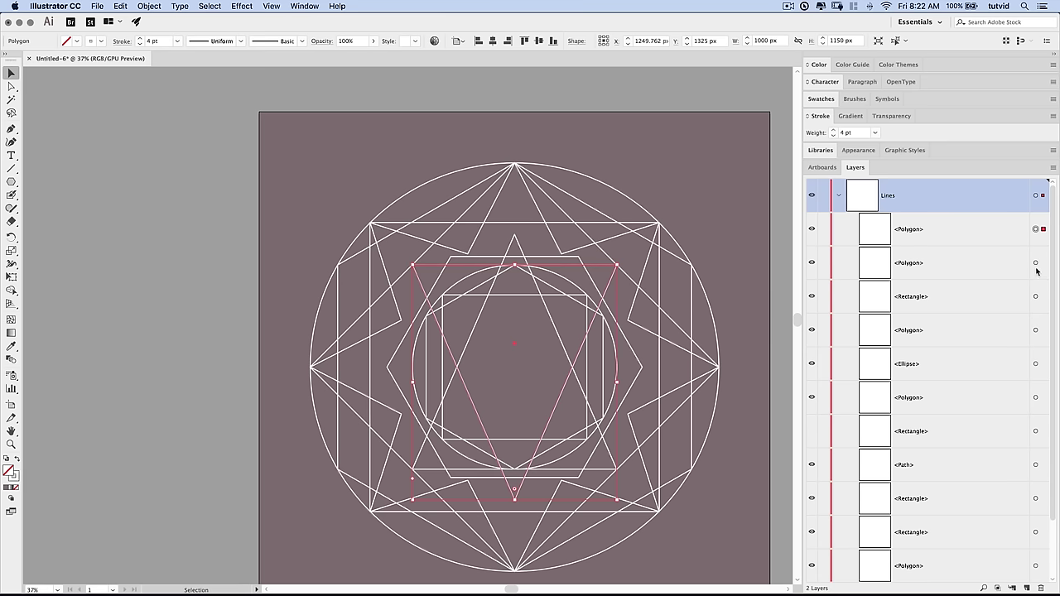
shift+click(1035, 263)
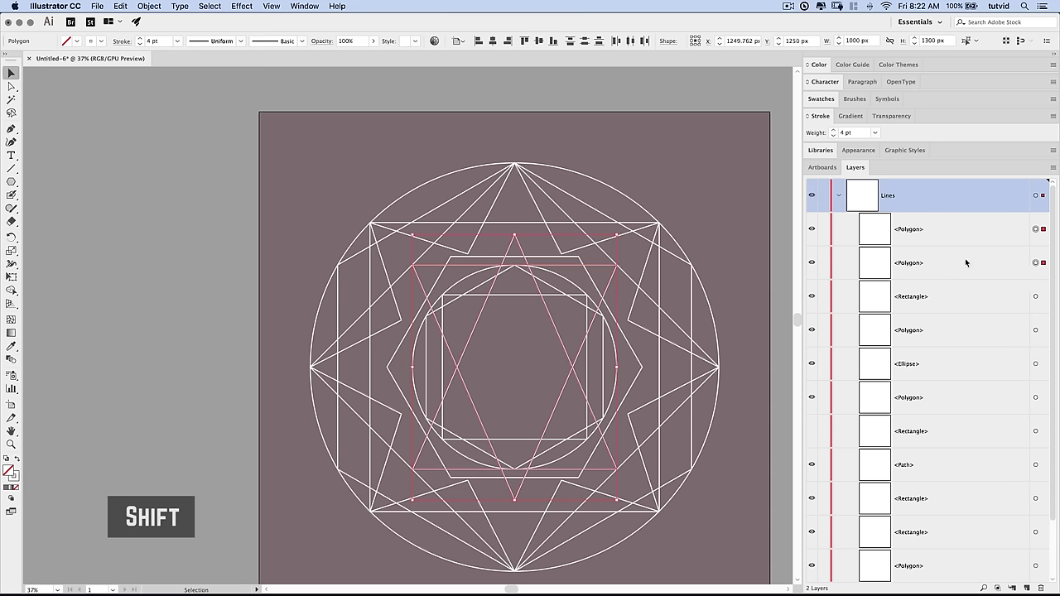
Paste copies of the two triangles in front and rotate them 90°
click(123, 6)
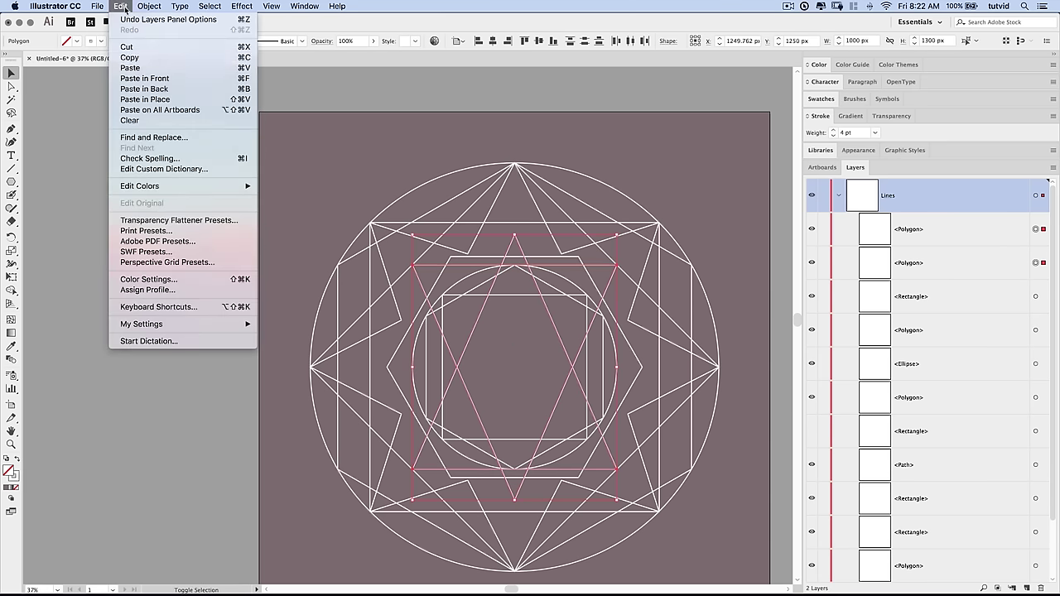
click(152, 78)
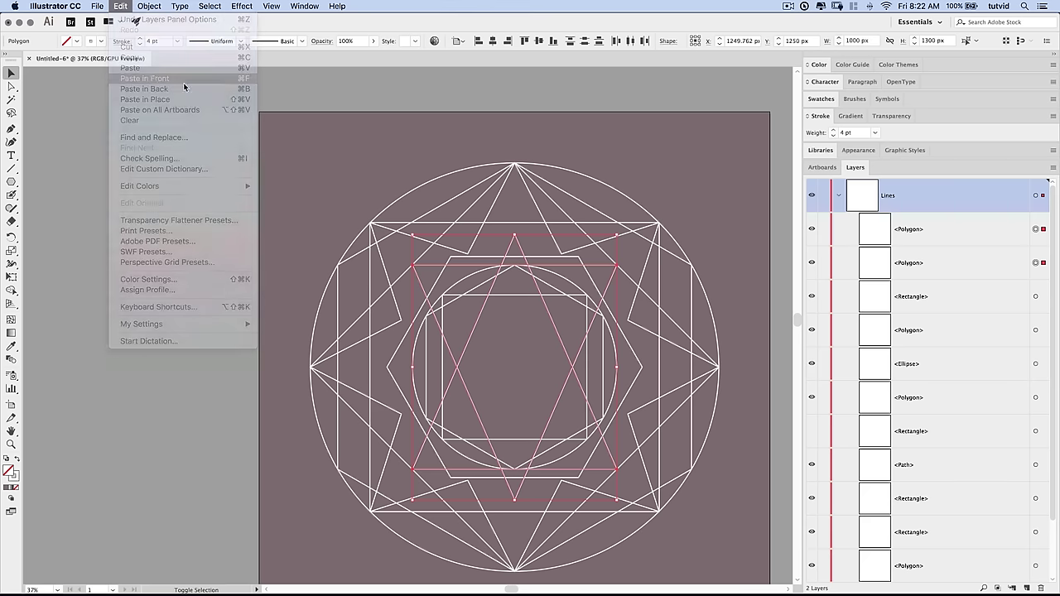
click(149, 6)
mouse_move(166, 19)
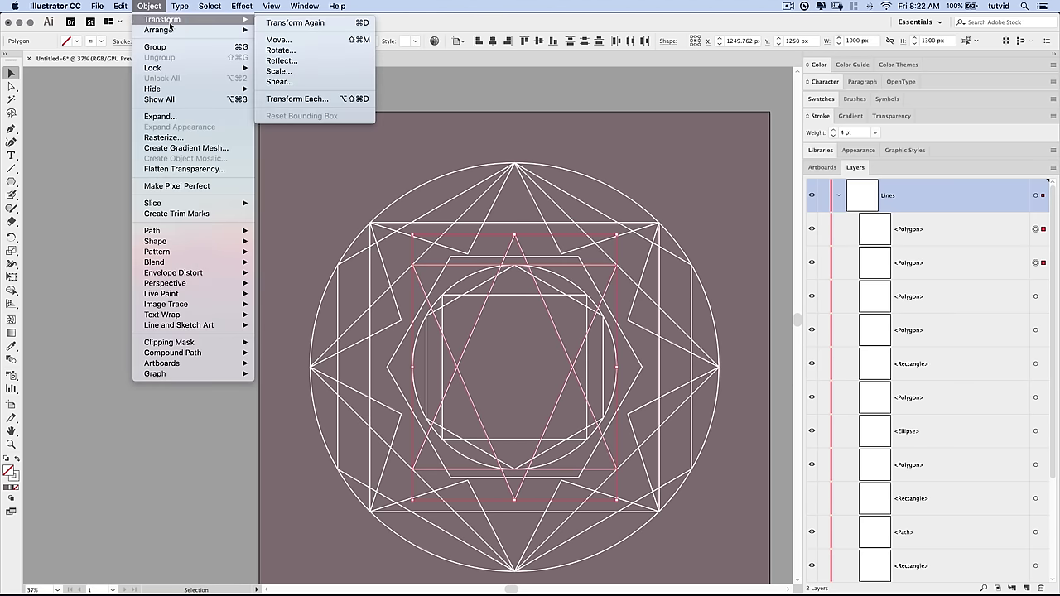
click(297, 51)
text(90)
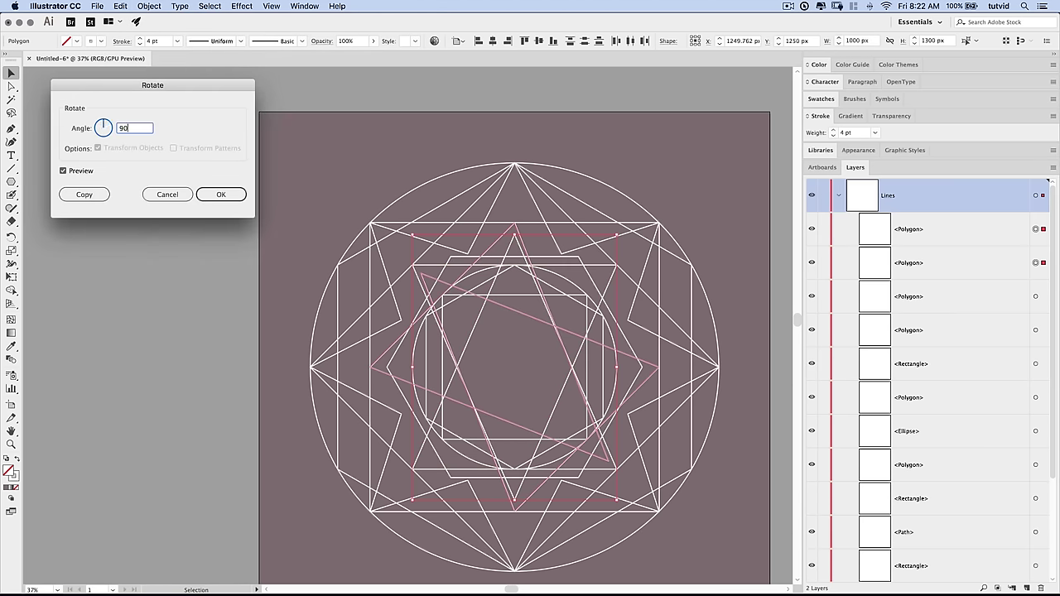
key(Tab)
click(225, 194)
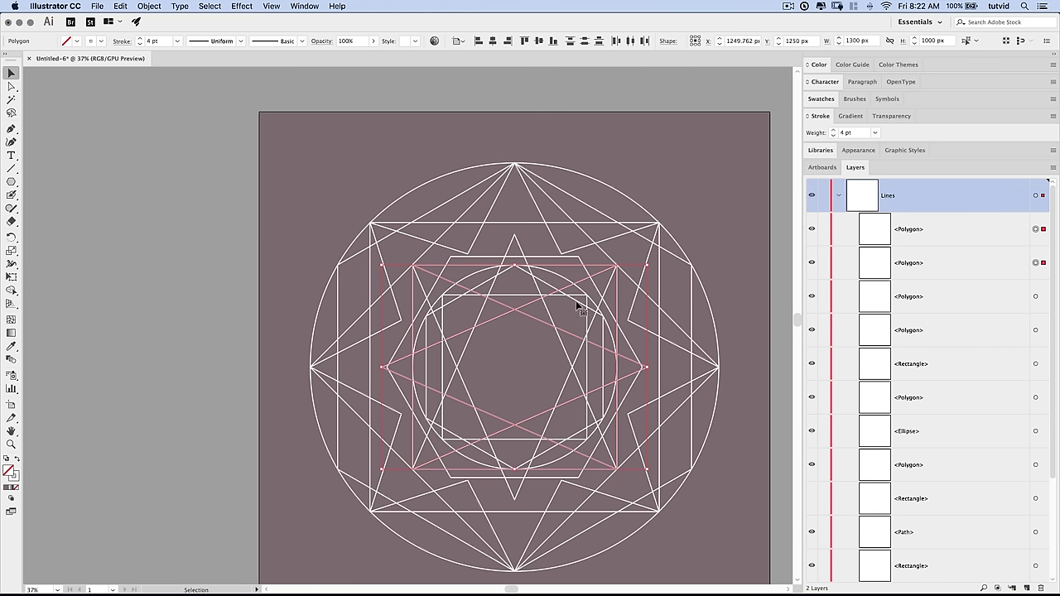
Select all four triangles in Layers and move them off the artboard
click(1035, 329)
shift+click(1036, 296)
shift+click(1035, 262)
shift+click(1036, 229)
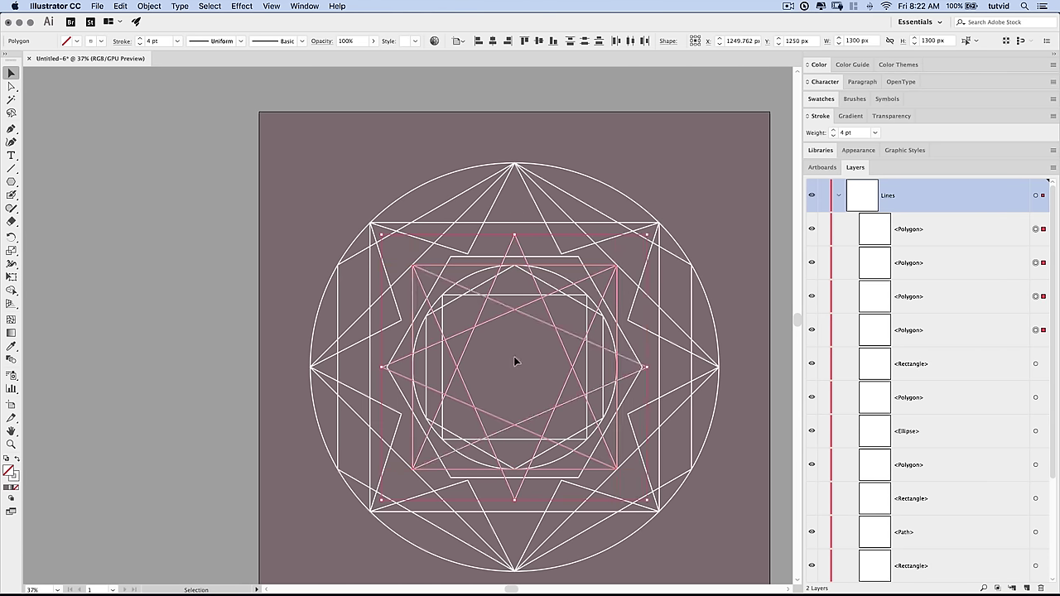
drag(540, 270, 156, 128)
Undo the move so the four-triangle star returns to the centre
scroll(161, 137, left, 5)
scroll(161, 136, up, 1)
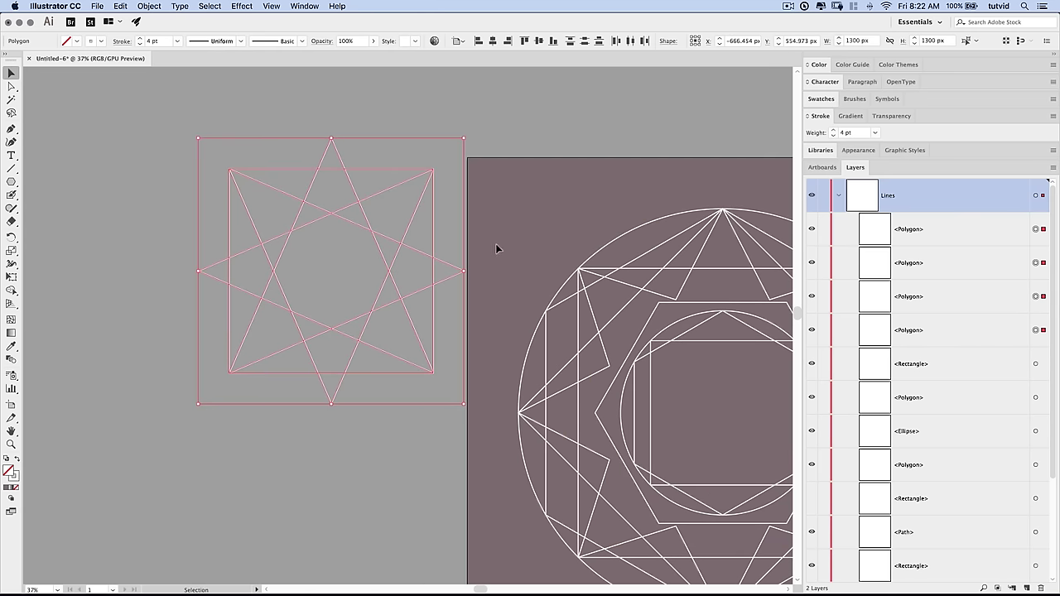
scroll(488, 253, right, 3)
click(469, 200)
key(space)
drag(424, 205, 321, 159)
key(super+z)
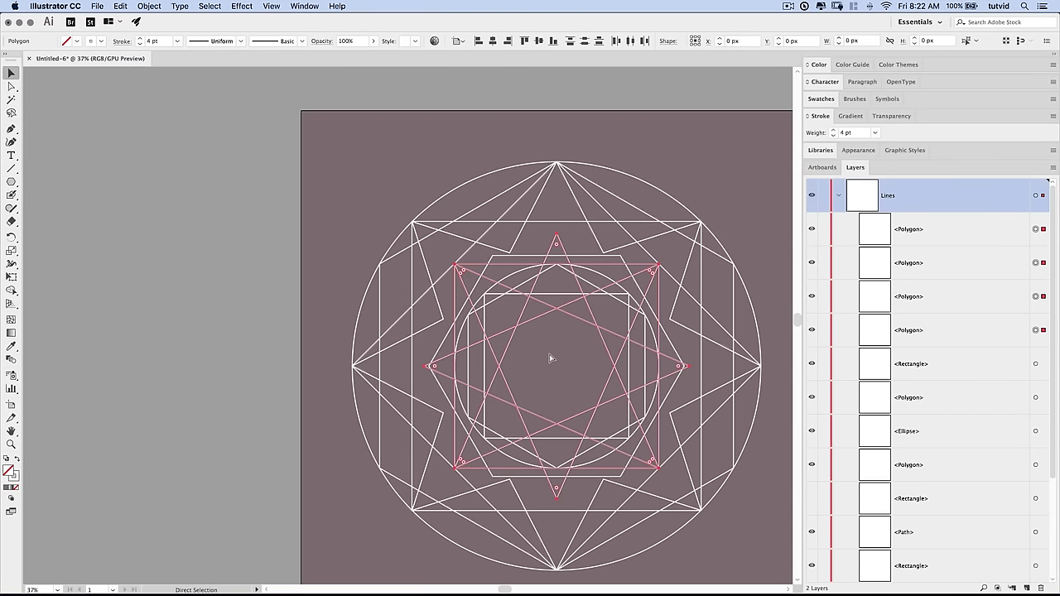
Select the large eight-point star path spanning the outer circle
click(173, 309)
key(space)
drag(526, 331, 415, 289)
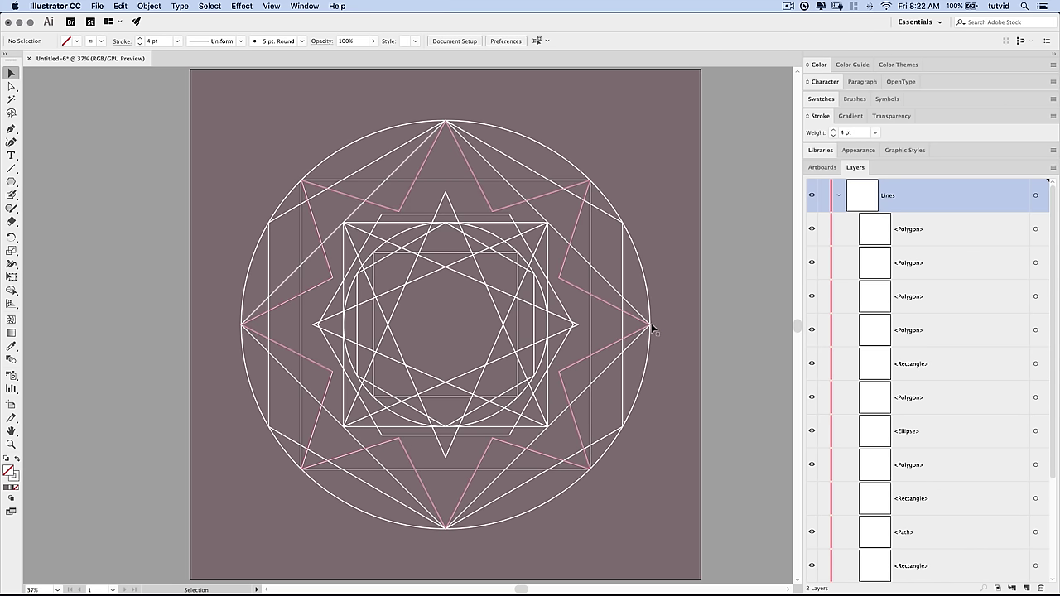
click(463, 157)
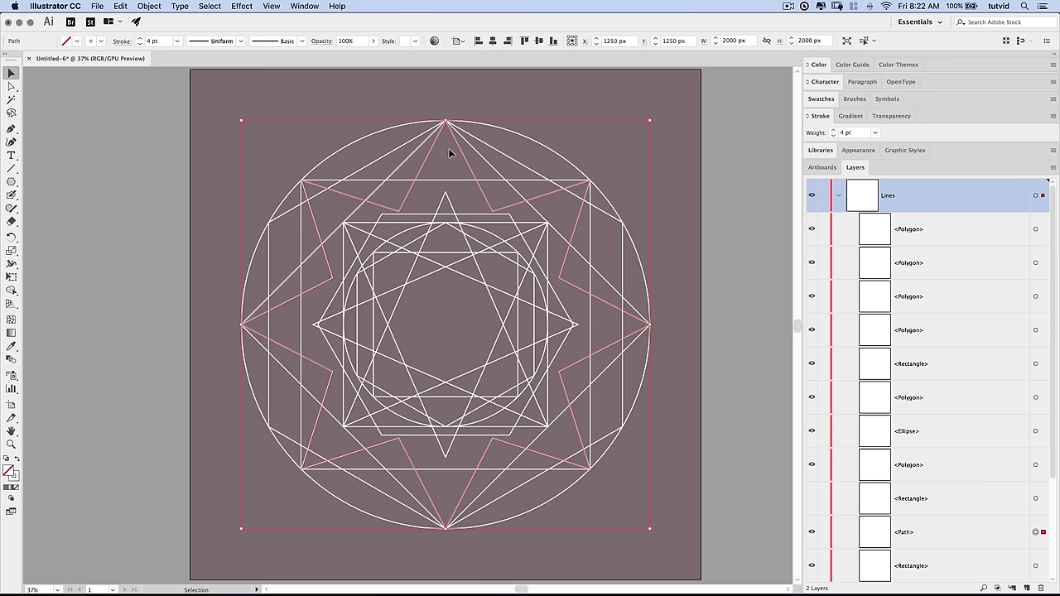
Swap the star's stroke to a fill and set it to light grey at about 85% brightness
click(18, 461)
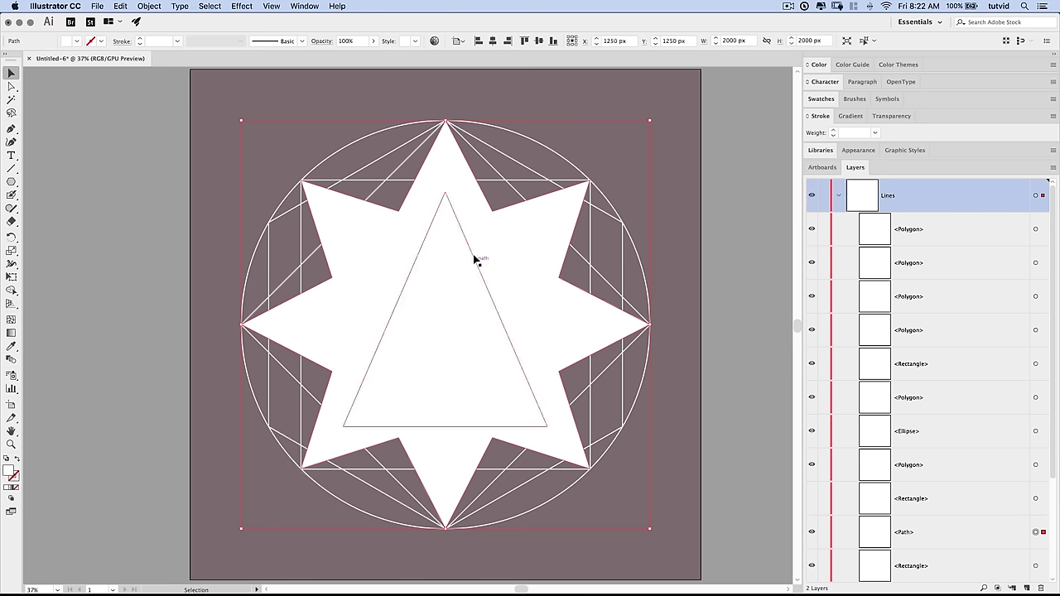
double_click(10, 477)
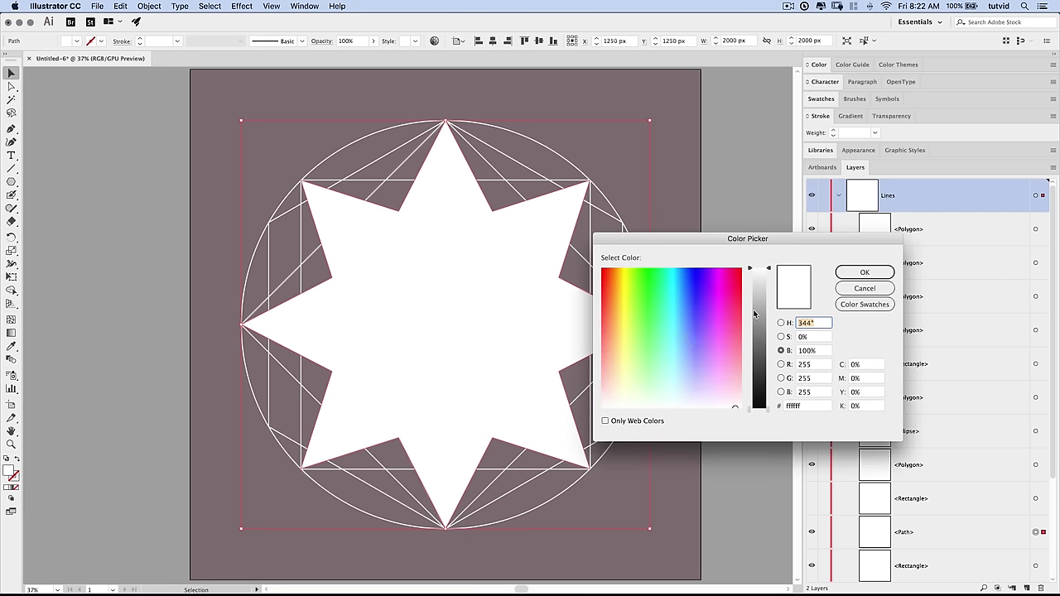
drag(757, 280, 766, 290)
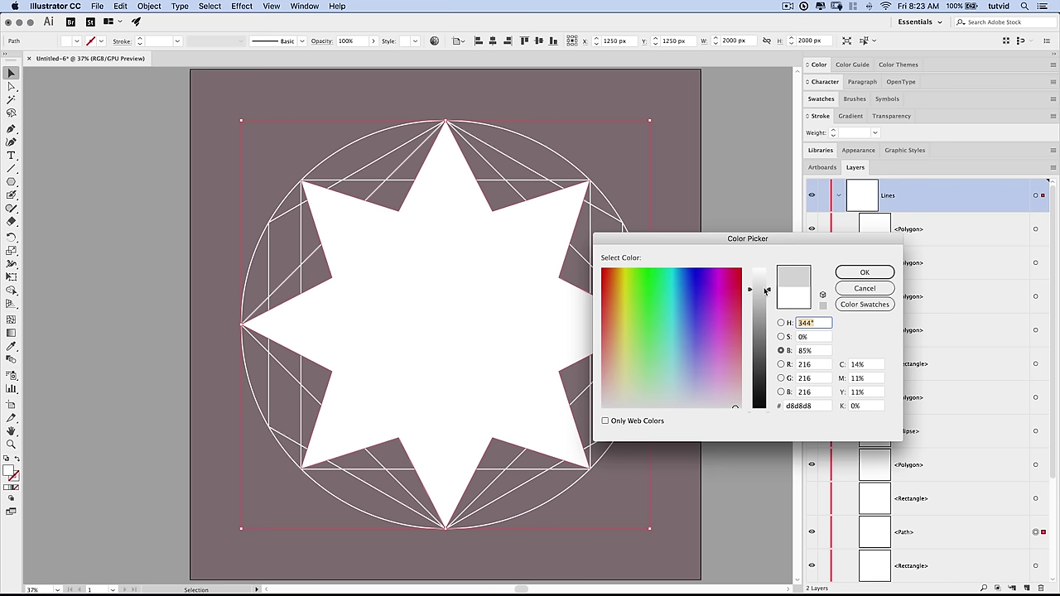
click(861, 272)
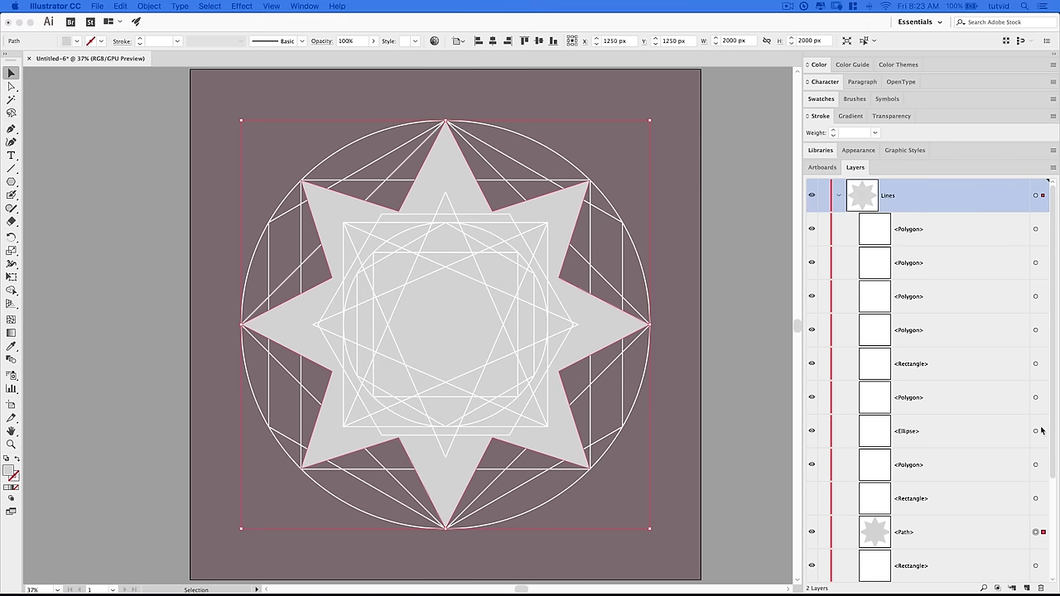
click(492, 236)
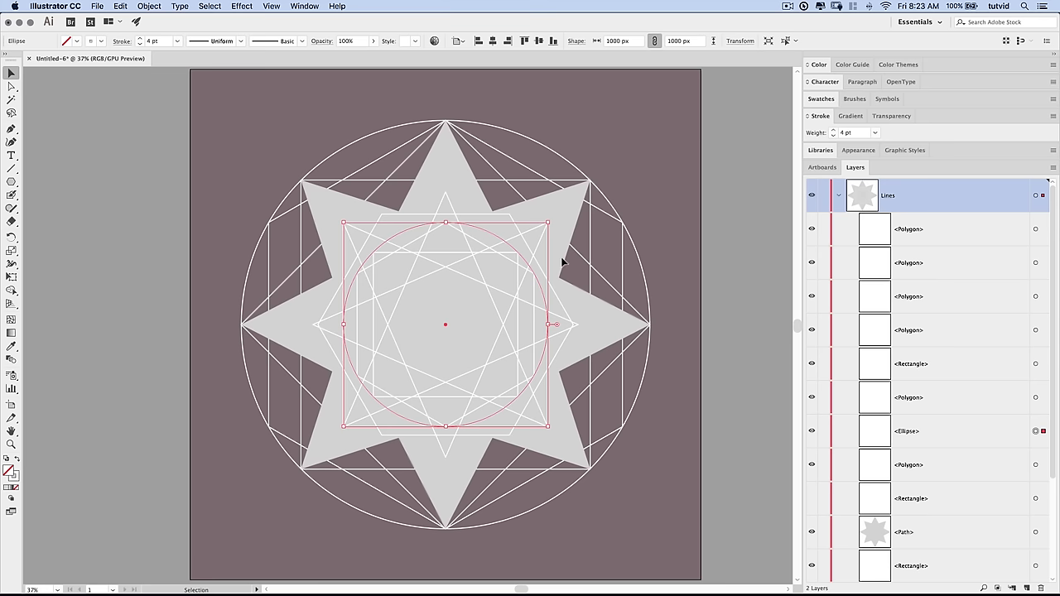
Fill the inner circle with grey, darkening it twice to #c1c1c1
click(17, 461)
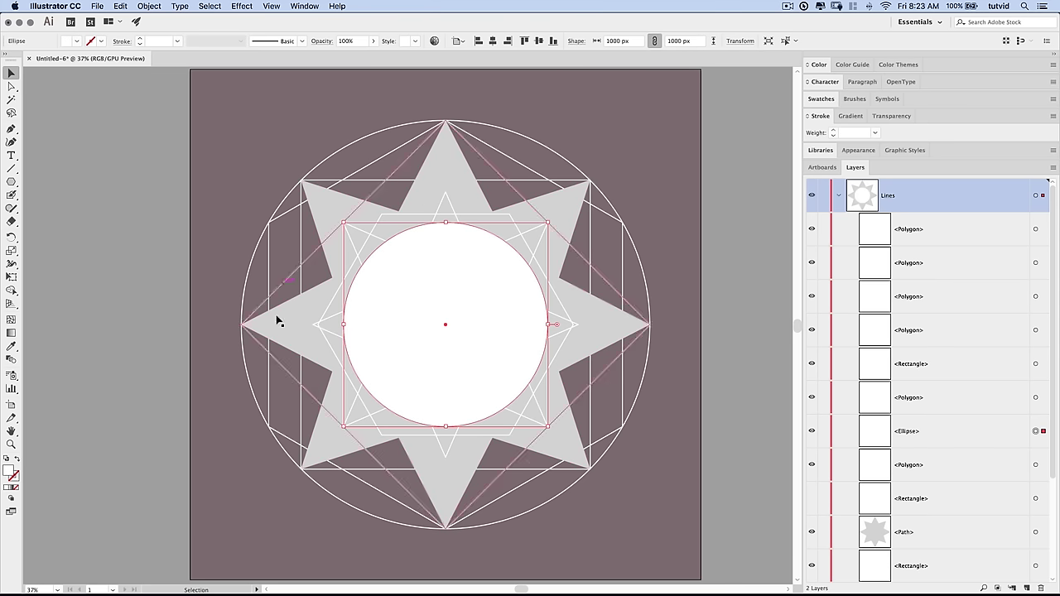
double_click(10, 471)
drag(763, 286, 762, 294)
click(865, 271)
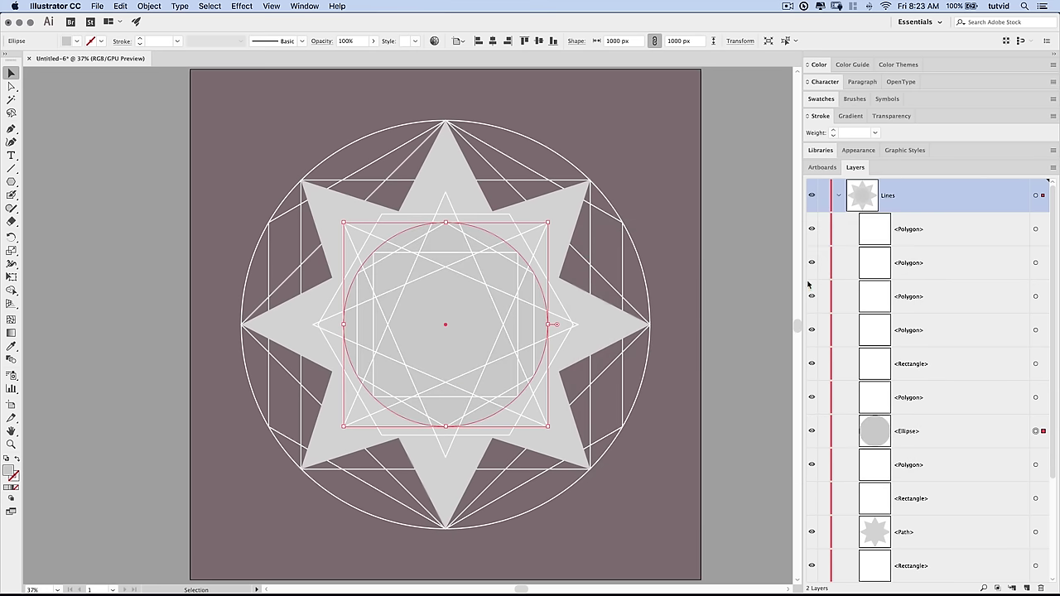
click(681, 217)
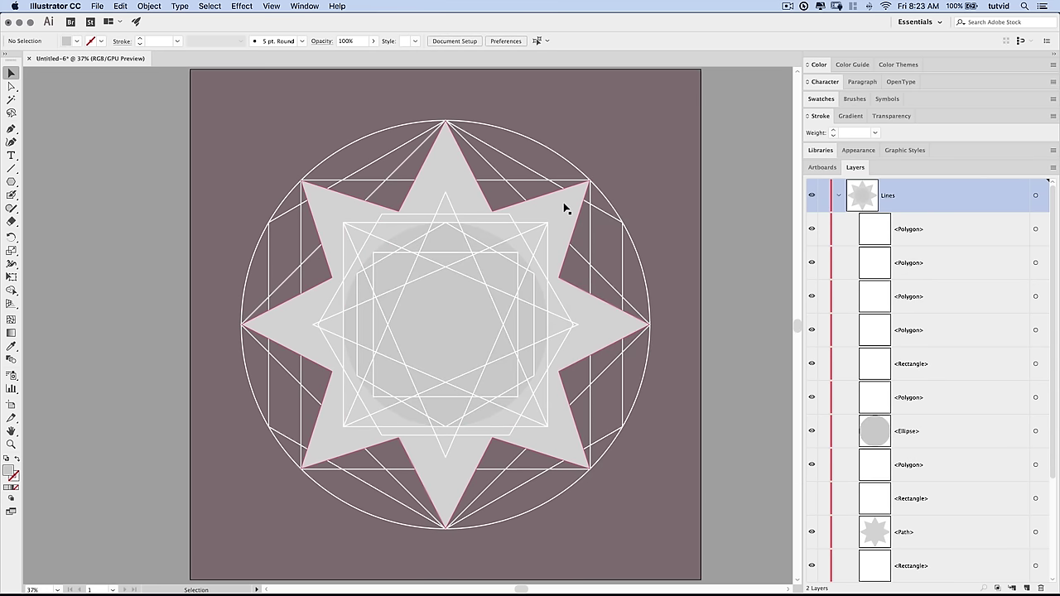
click(460, 296)
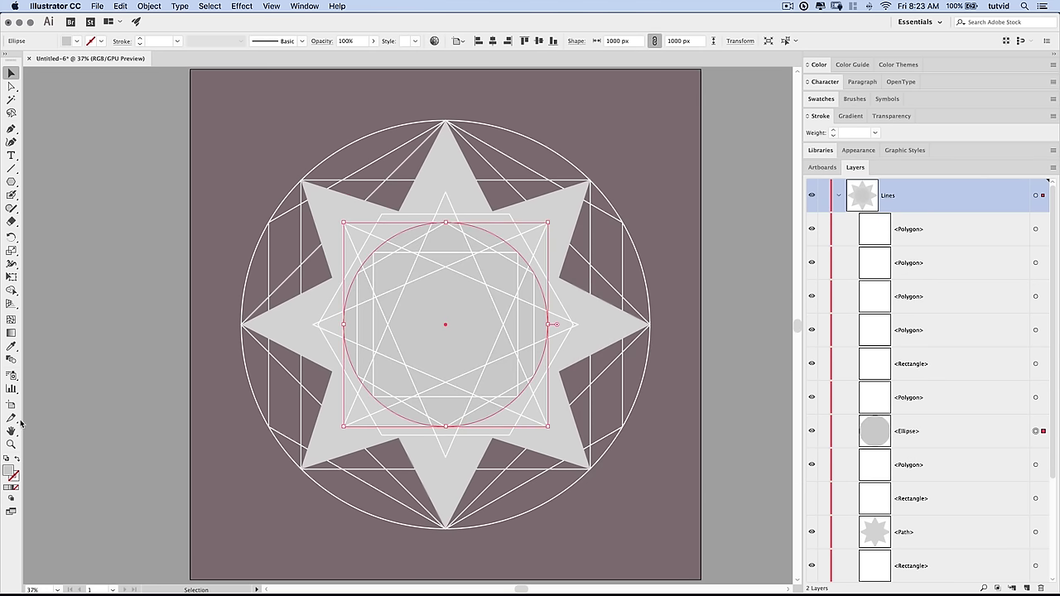
double_click(10, 471)
click(764, 302)
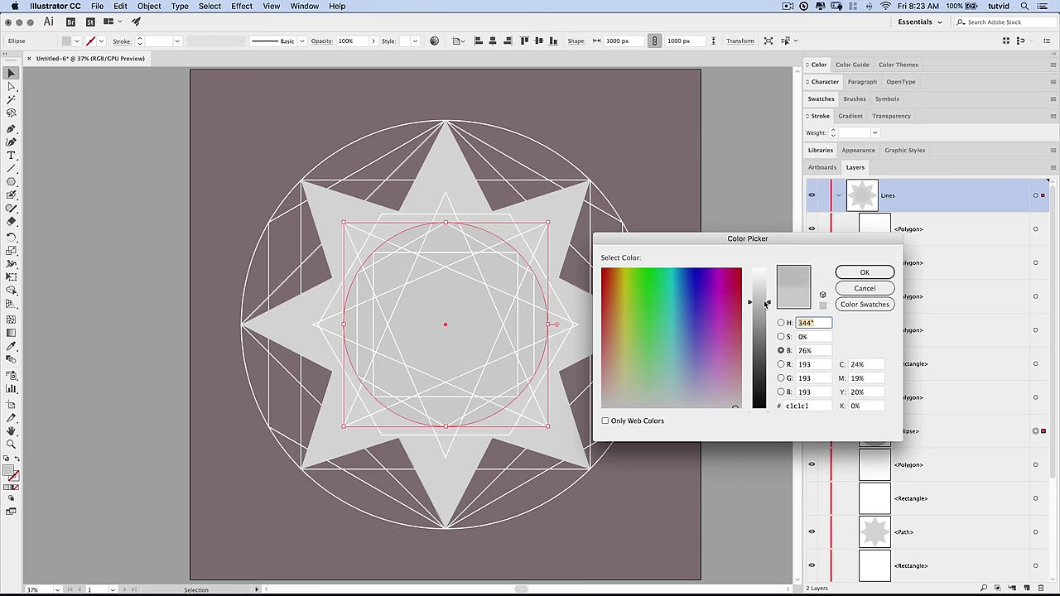
click(865, 272)
click(698, 290)
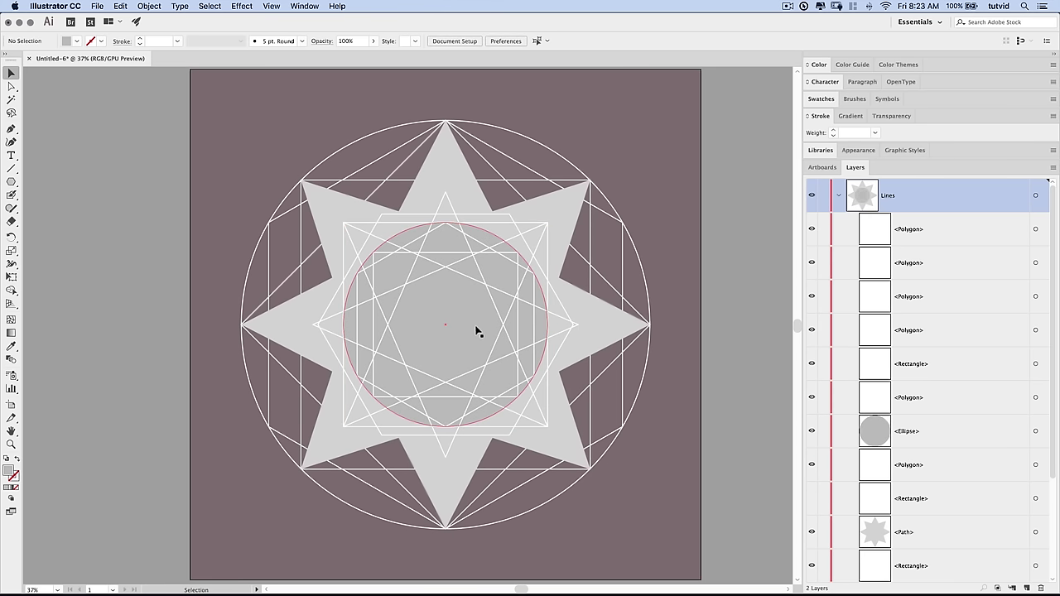
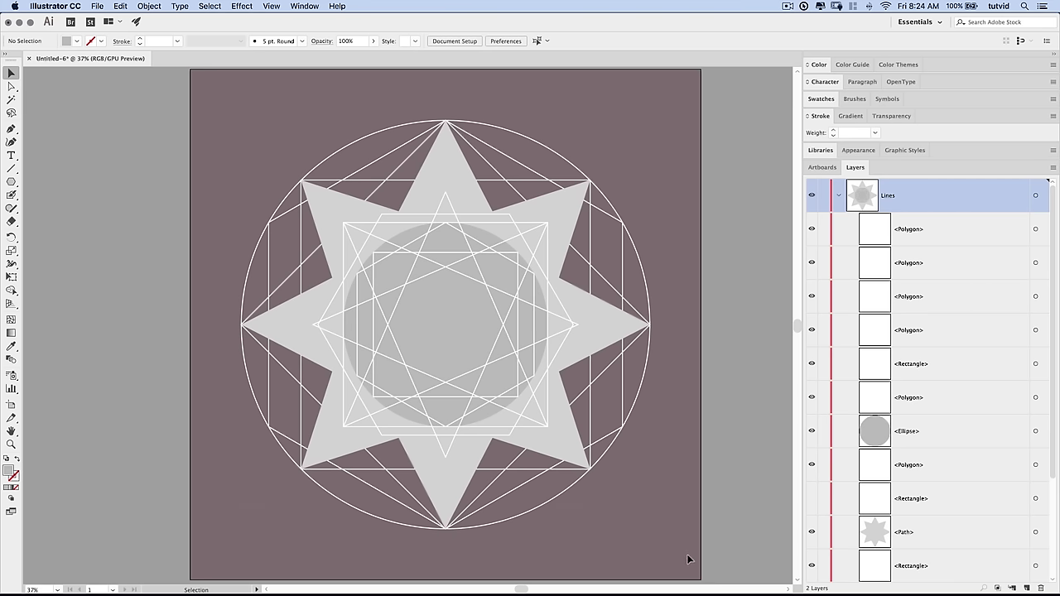
Resize all the line artwork to 1600 × 1600 px, then deselect it
key(super+a)
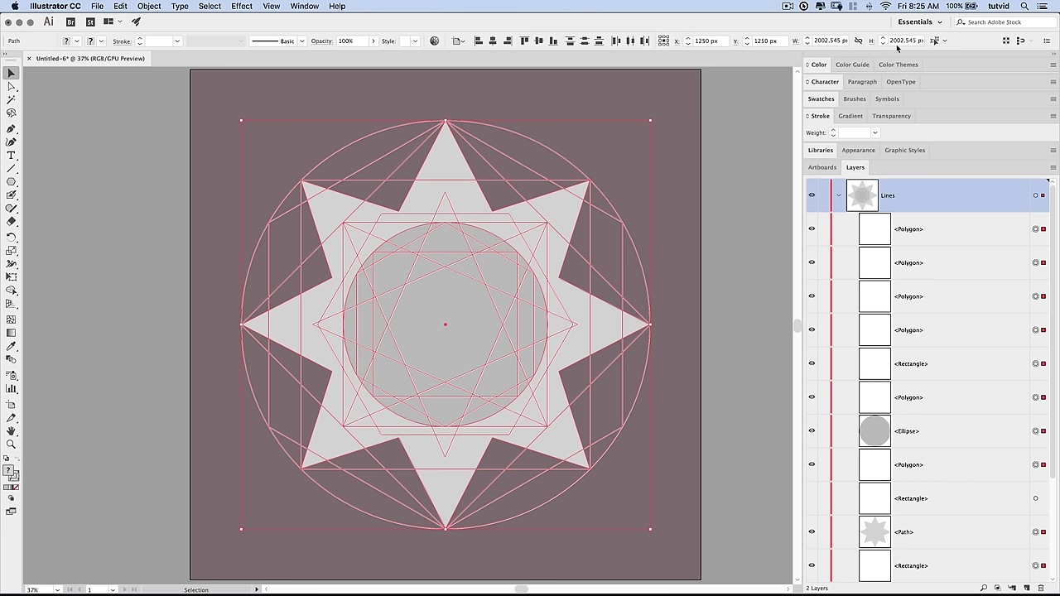
double_click(828, 40)
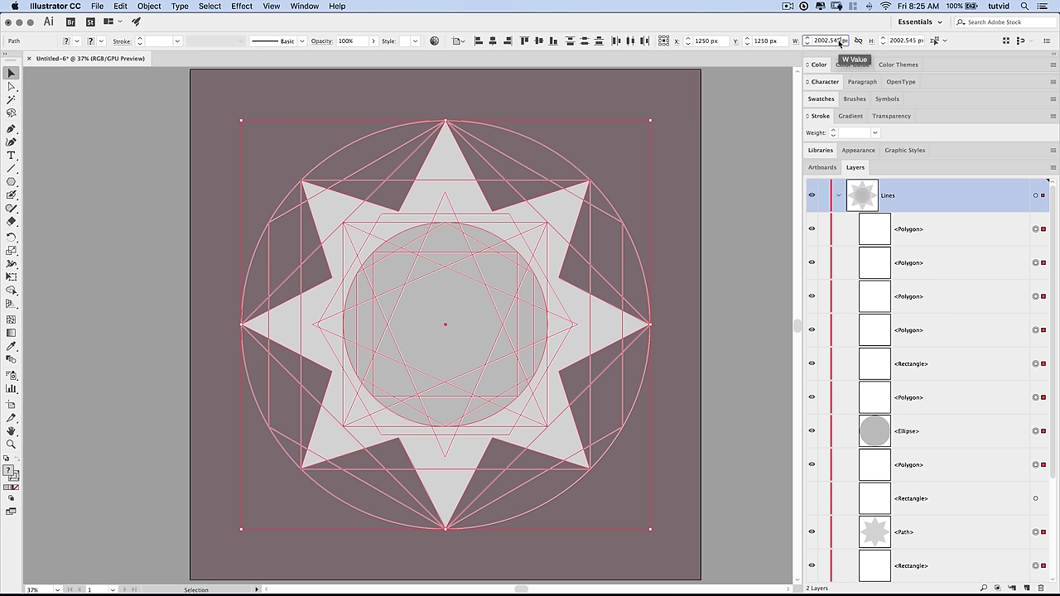
text(1600)
key(Tab)
text(1600)
key(Tab)
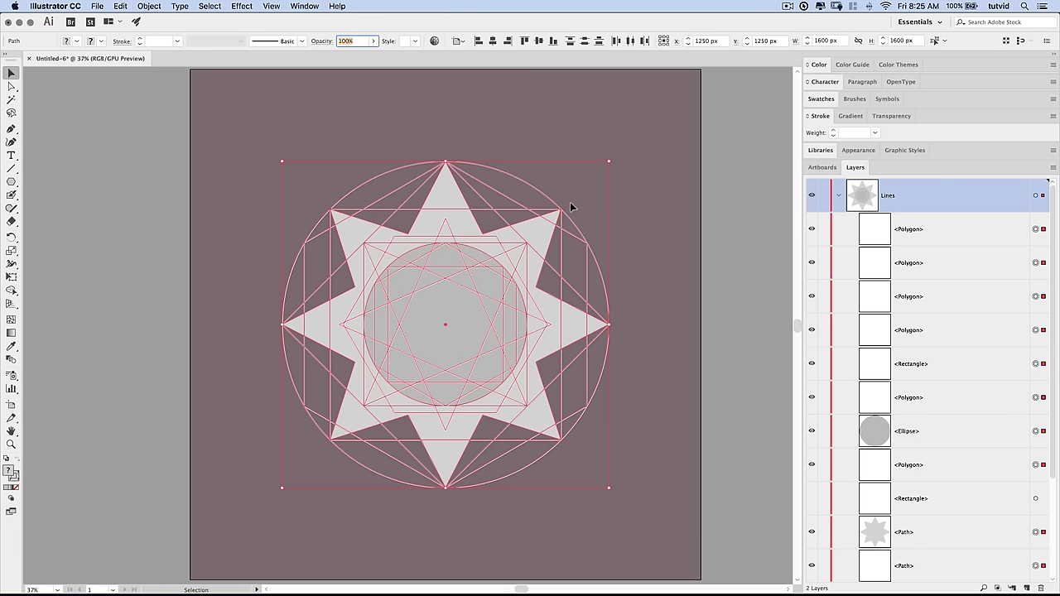
click(658, 225)
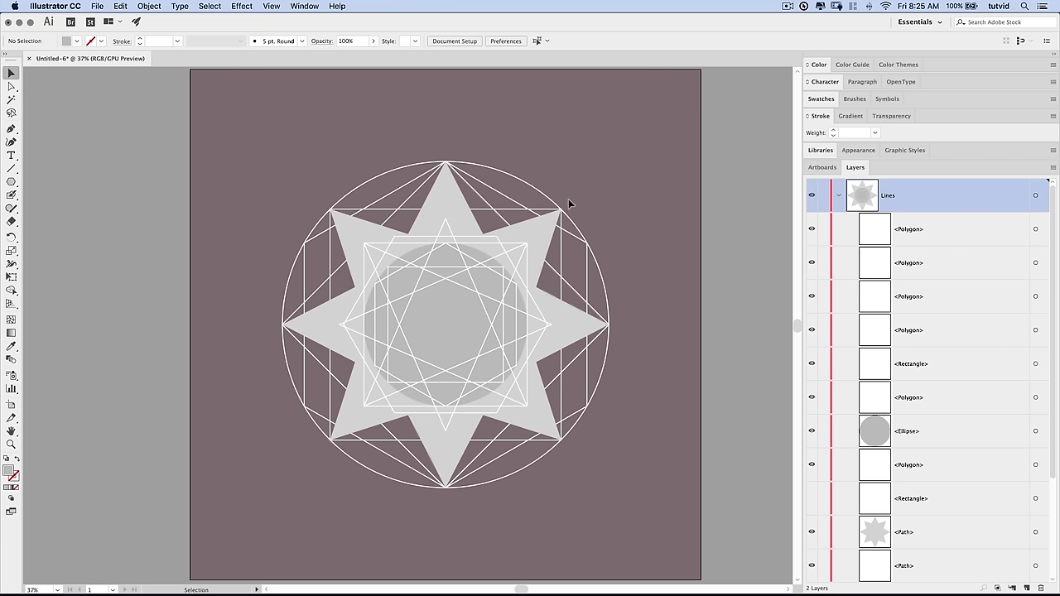
Copy the large outer circle from the bottom of the Layers panel
scroll(980, 341, down, 4)
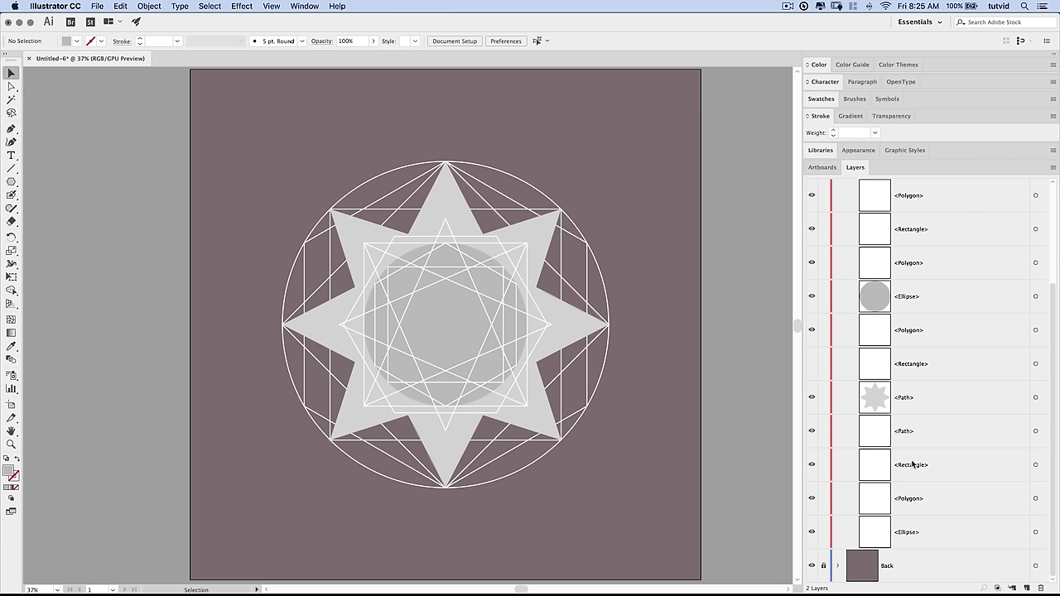
click(1035, 532)
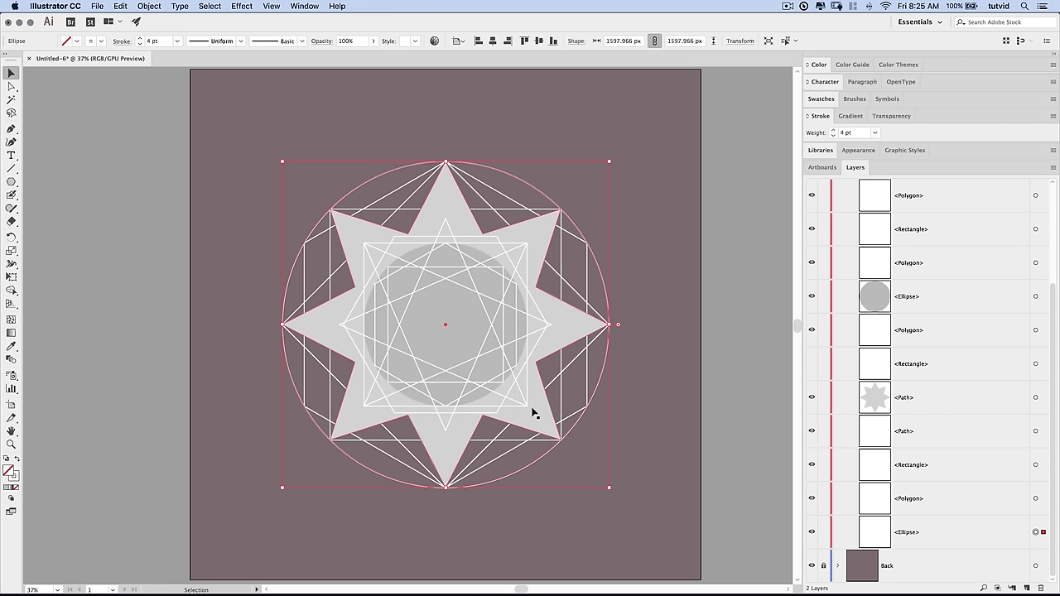
key(super+c)
key(super+Tab)
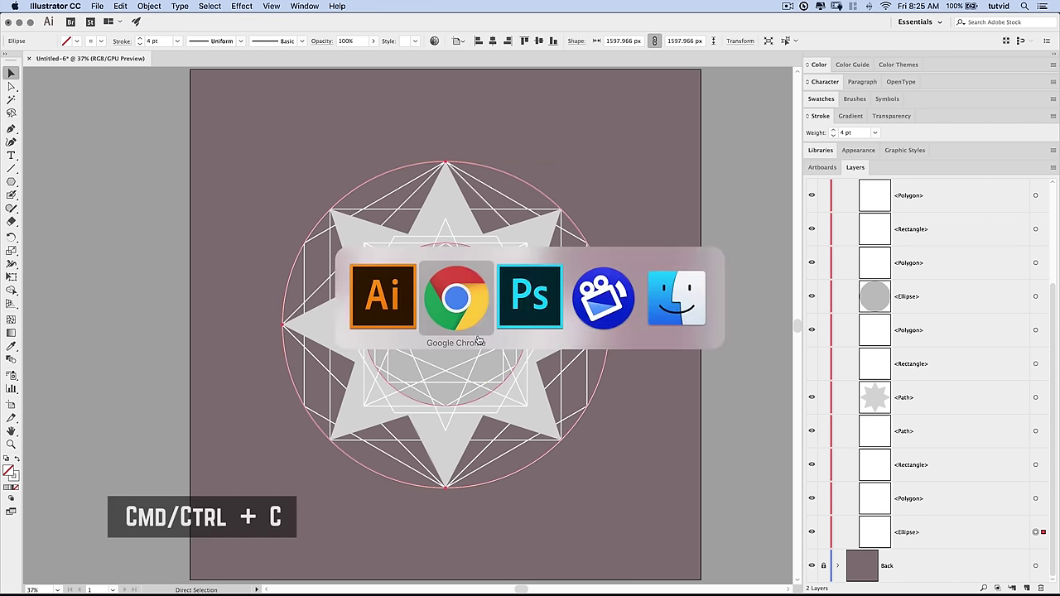
Paste the outer circle into Untitled-1 as a smart object and commit its placement
click(533, 322)
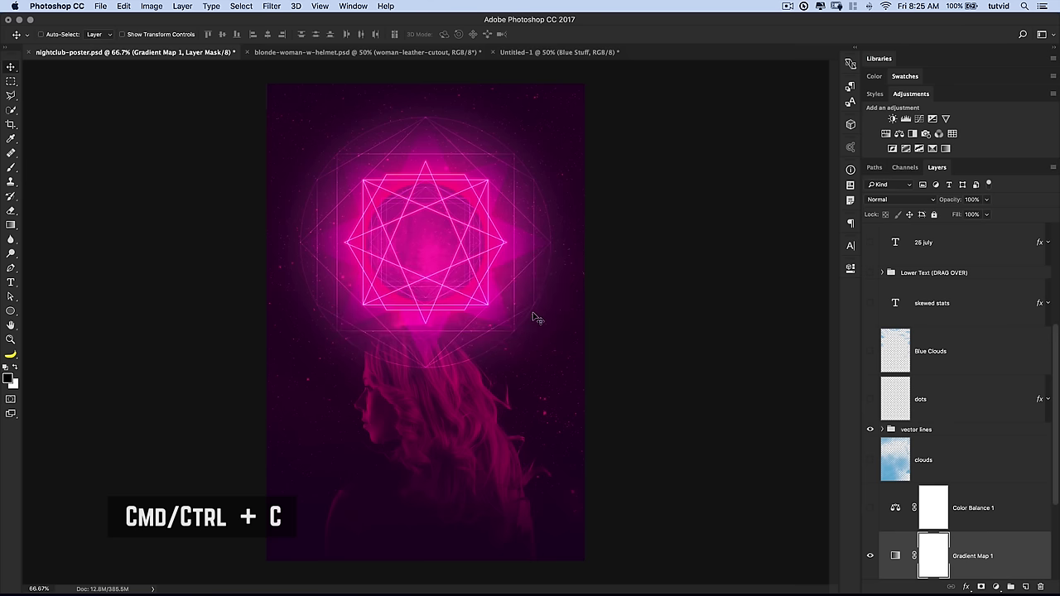
click(525, 55)
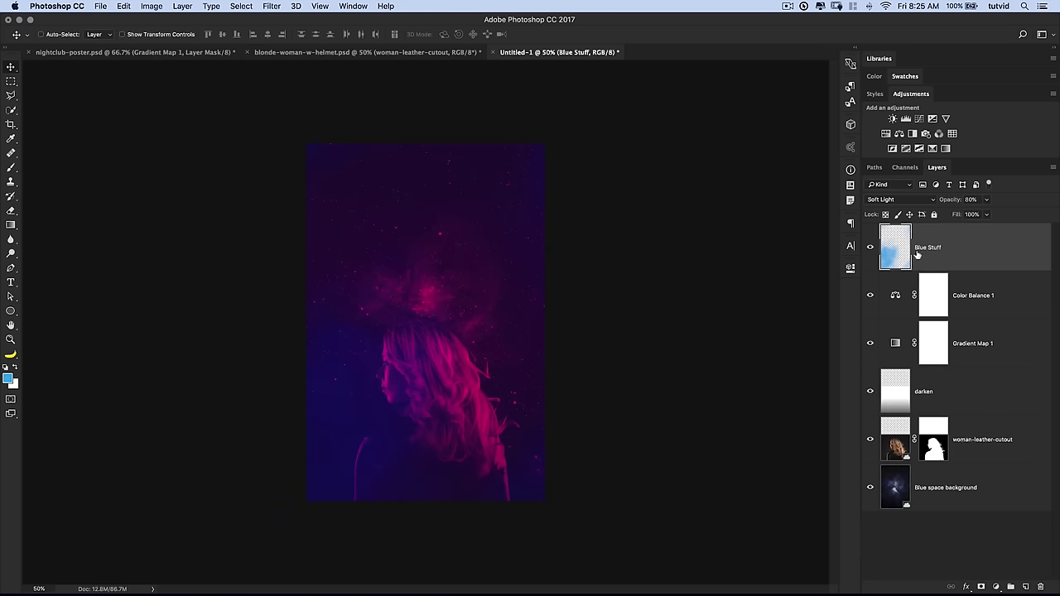
key(super+v)
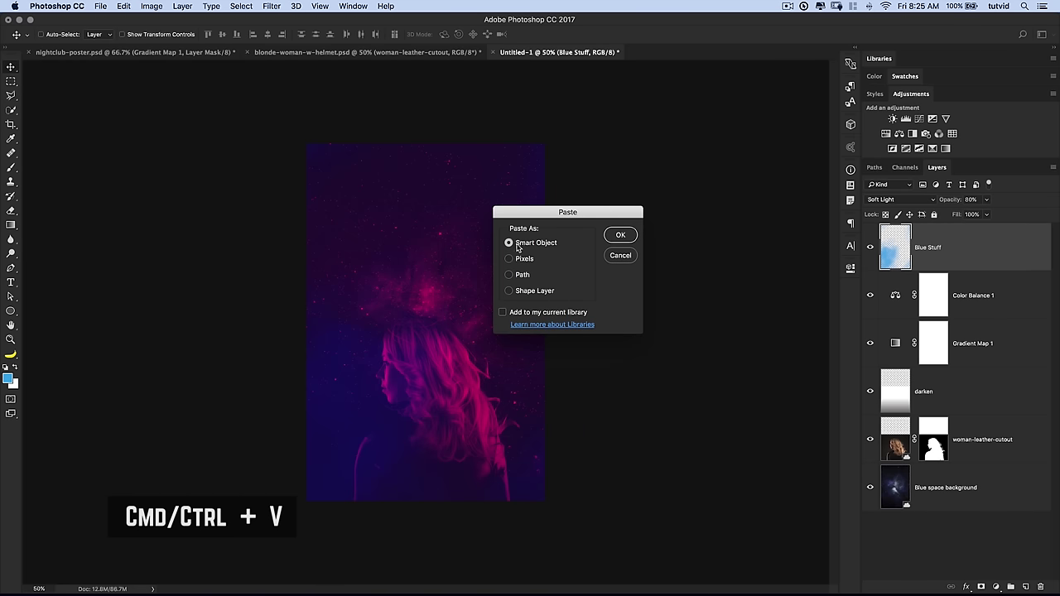
click(619, 237)
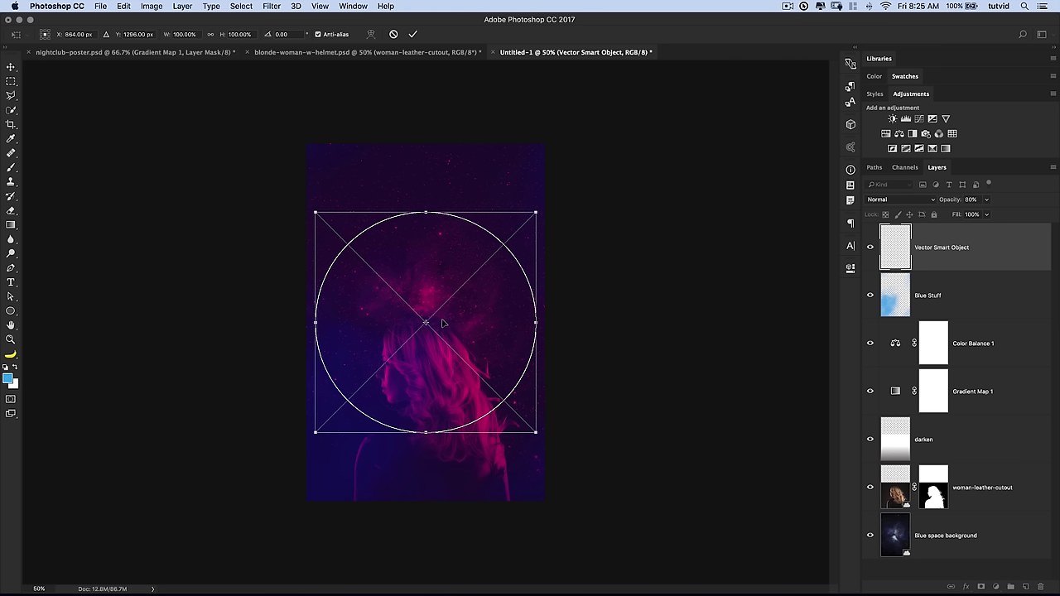
click(414, 35)
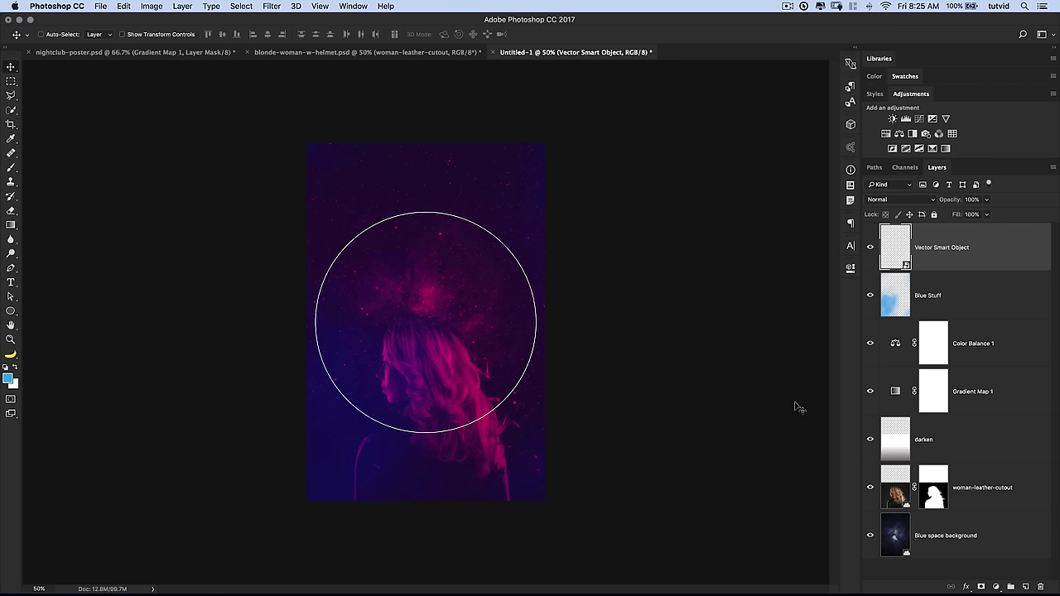
key(super+Tab)
click(460, 296)
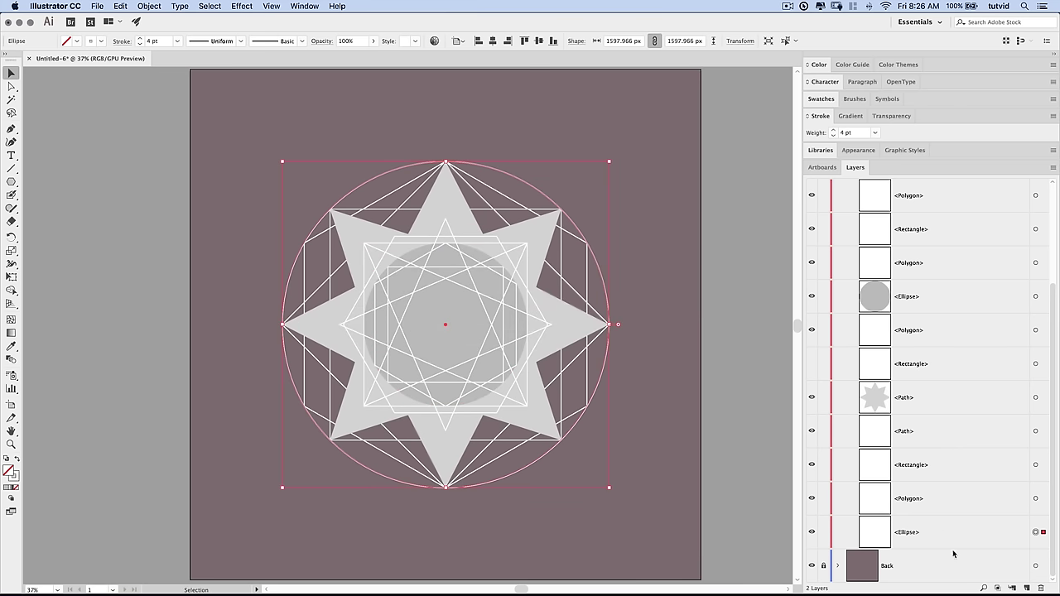
Paste the polygon into the poster as a smart object, positioned over the circle
click(1037, 500)
key(a)
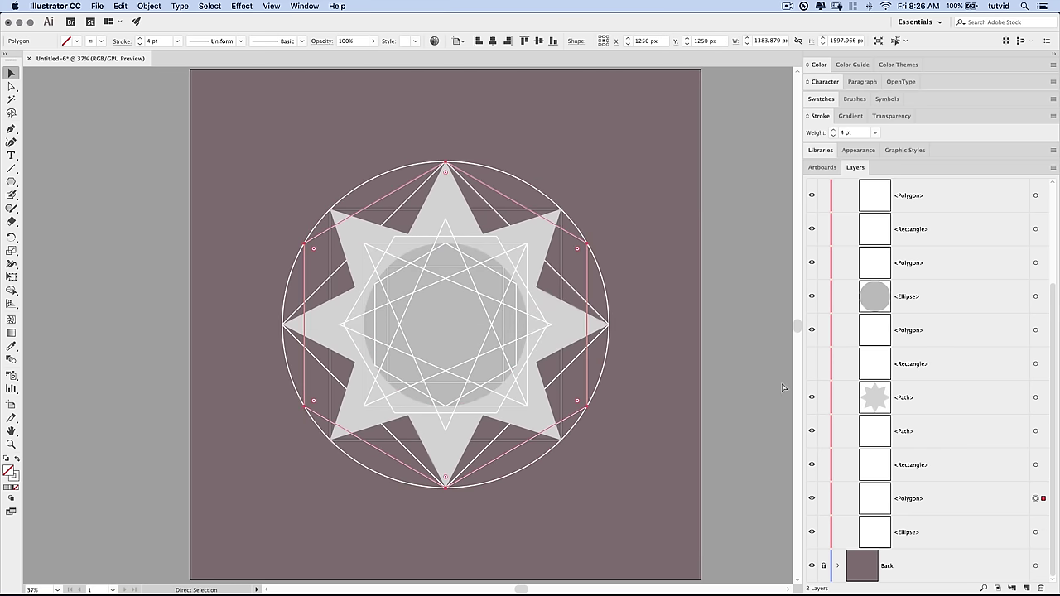
key(super+c)
key(super+Tab)
key(super+v)
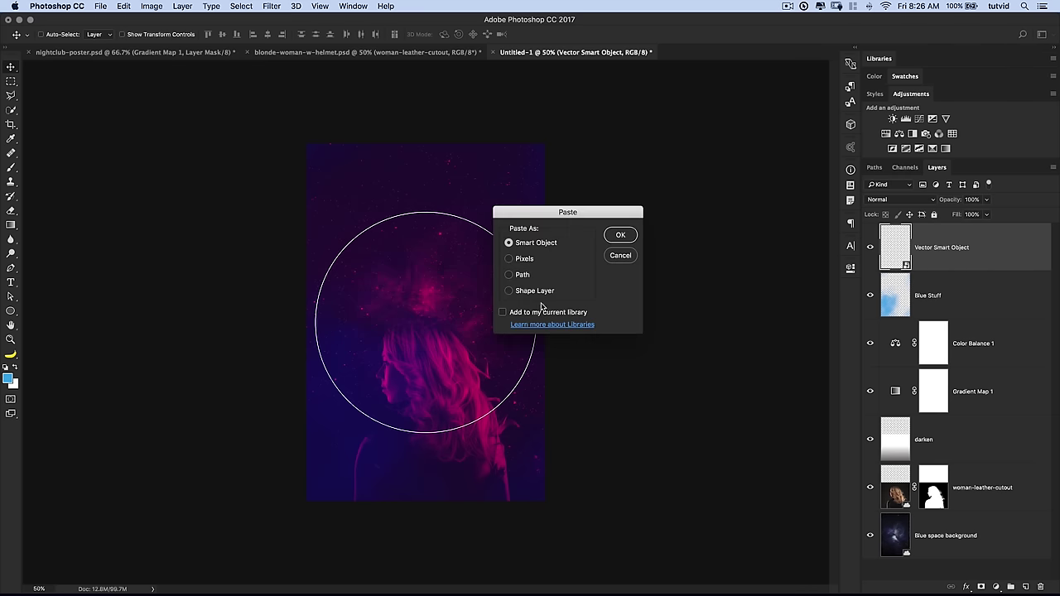
click(618, 235)
drag(426, 321, 426, 284)
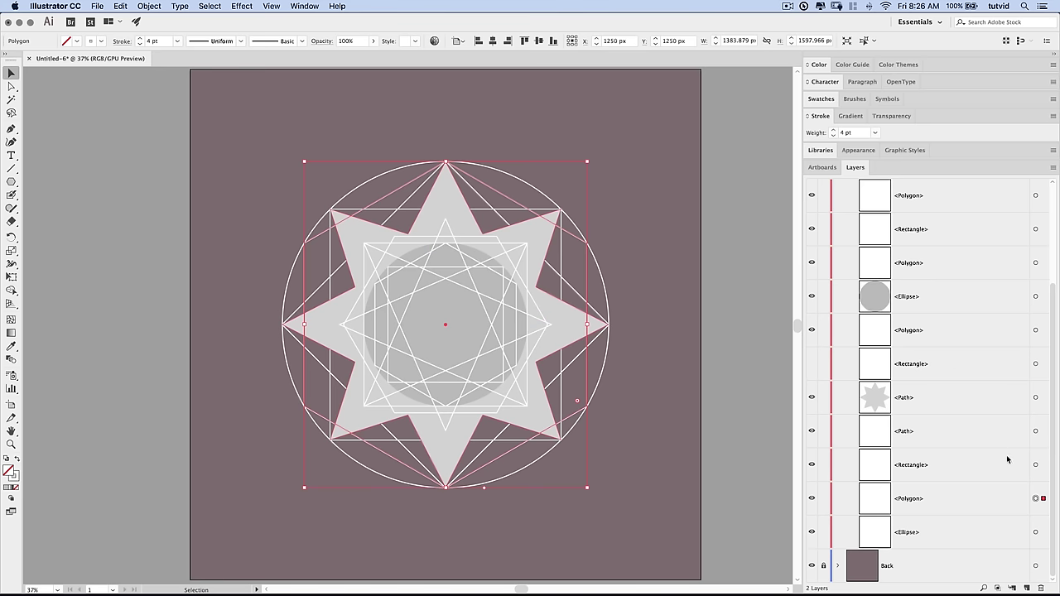
Paste the square outline into the poster as a smart object and commit it
click(1036, 464)
key(super+c)
key(super+Tab)
key(super+v)
click(619, 236)
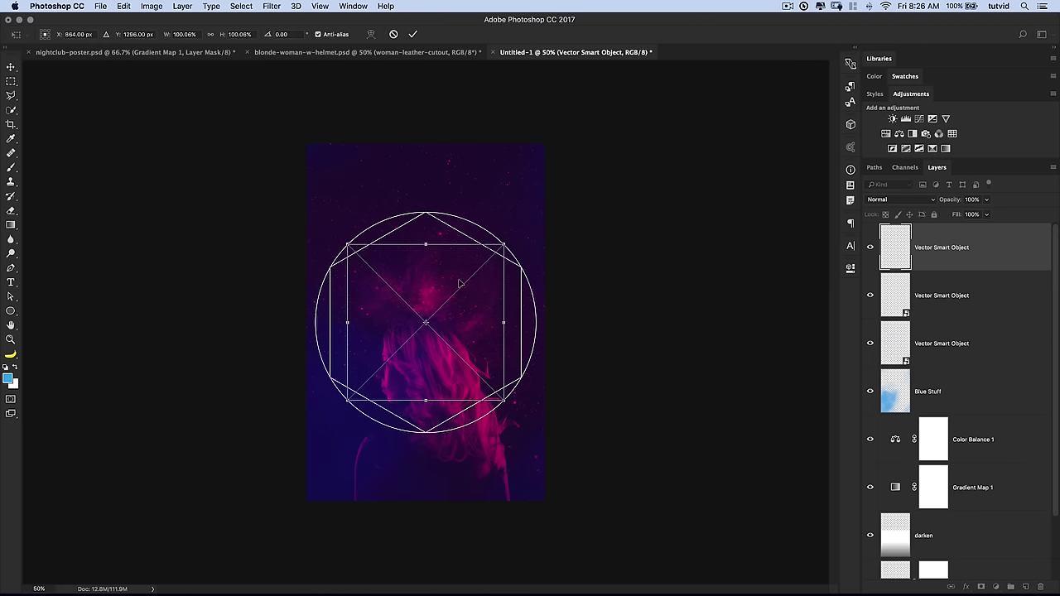
click(412, 34)
key(super+Tab)
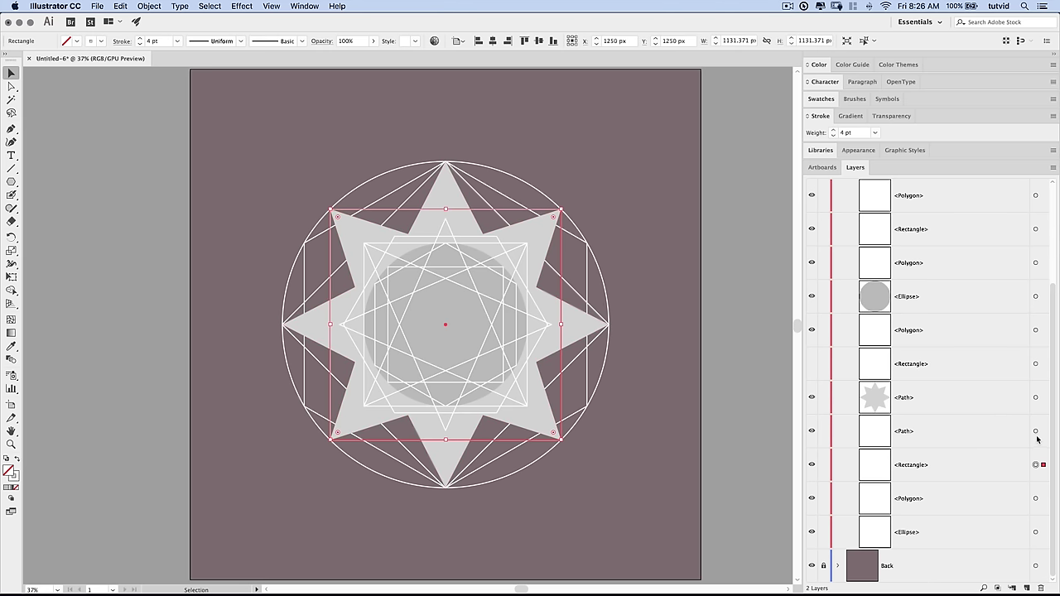
Paste the diamond path into the poster as a smart object and commit it
click(1035, 431)
key(super+c)
key(super+Tab)
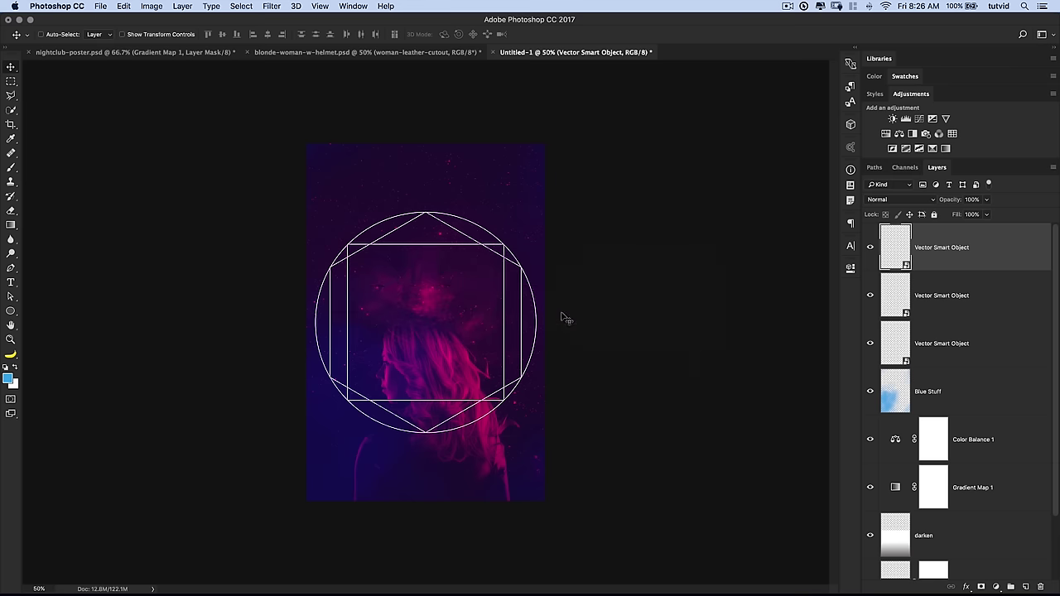
key(super+v)
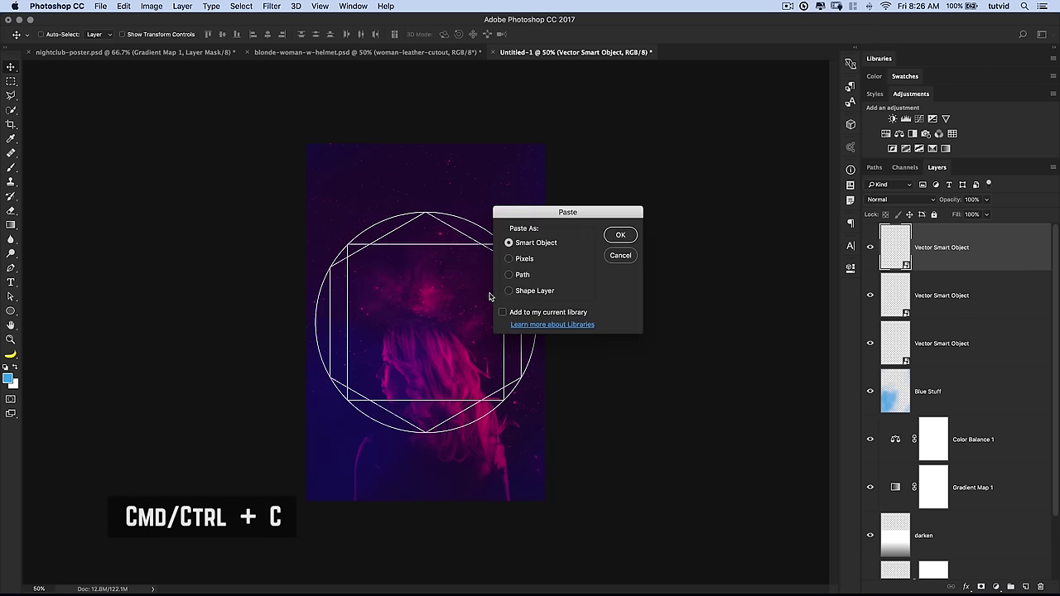
drag(601, 221, 612, 238)
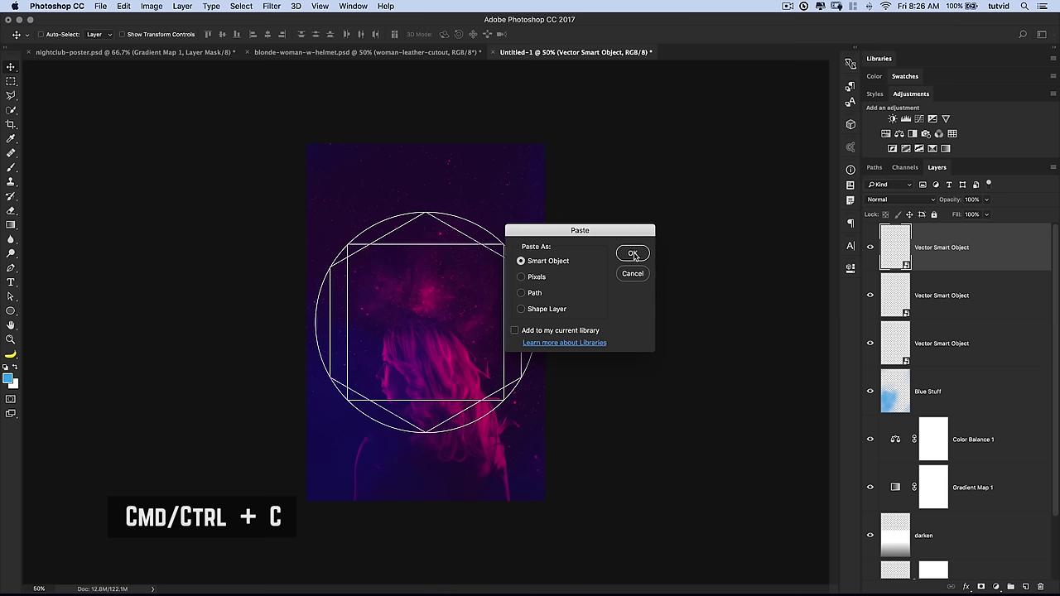
click(633, 254)
click(411, 36)
key(super+Tab)
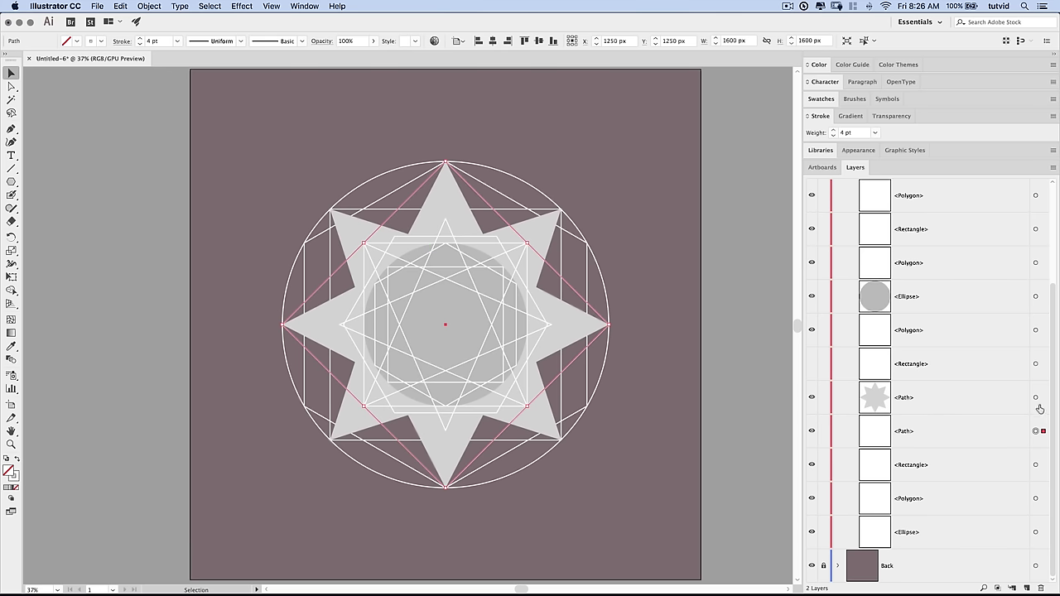
Paste the eight-point star into the poster as a smart object and commit it
click(1036, 400)
key(a)
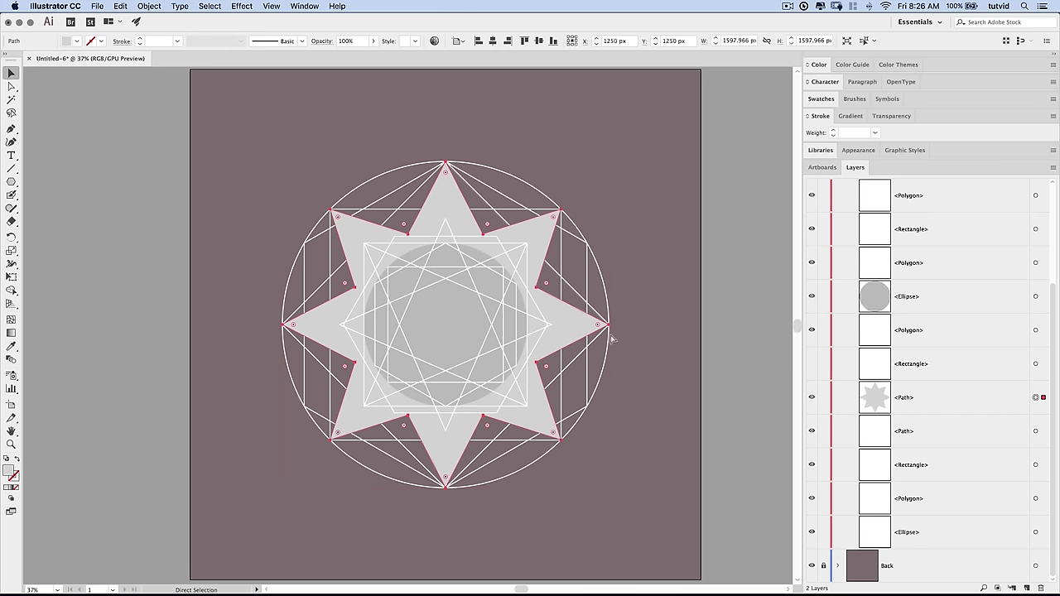
key(super+c)
key(super+Tab)
key(super+v)
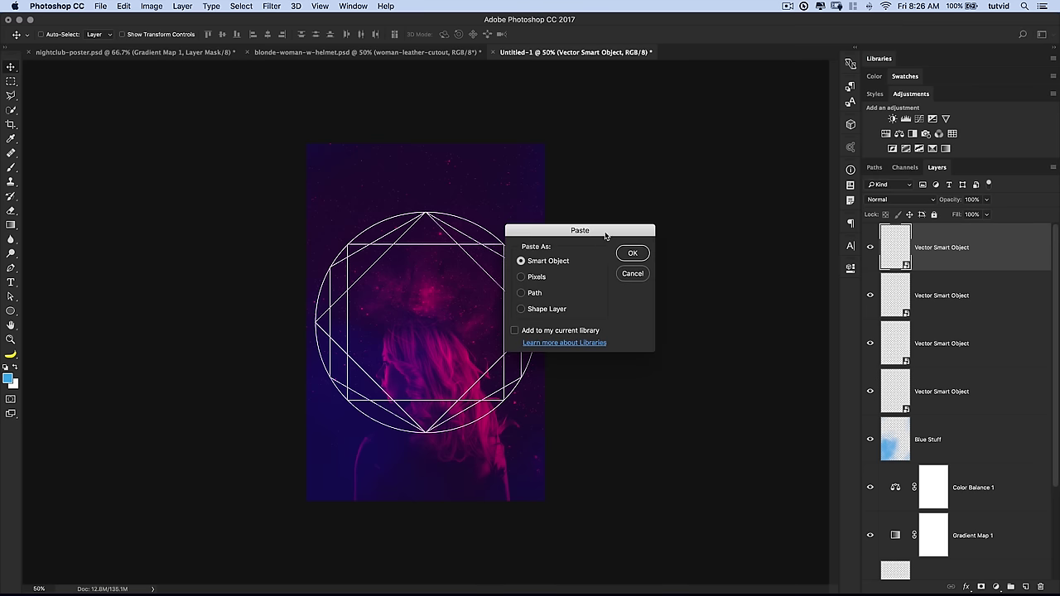
click(633, 254)
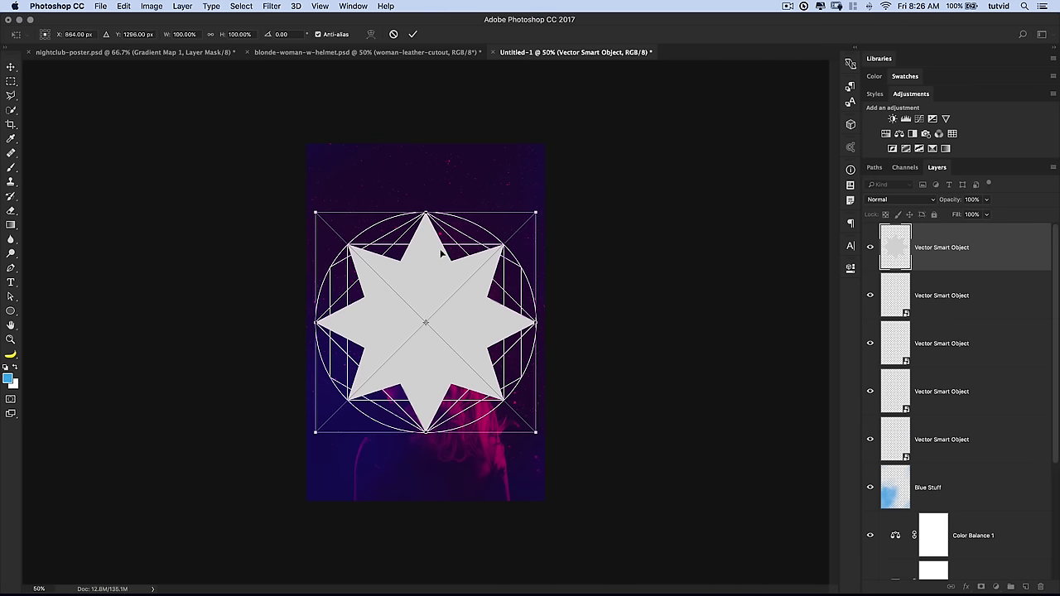
click(413, 34)
key(super+Tab)
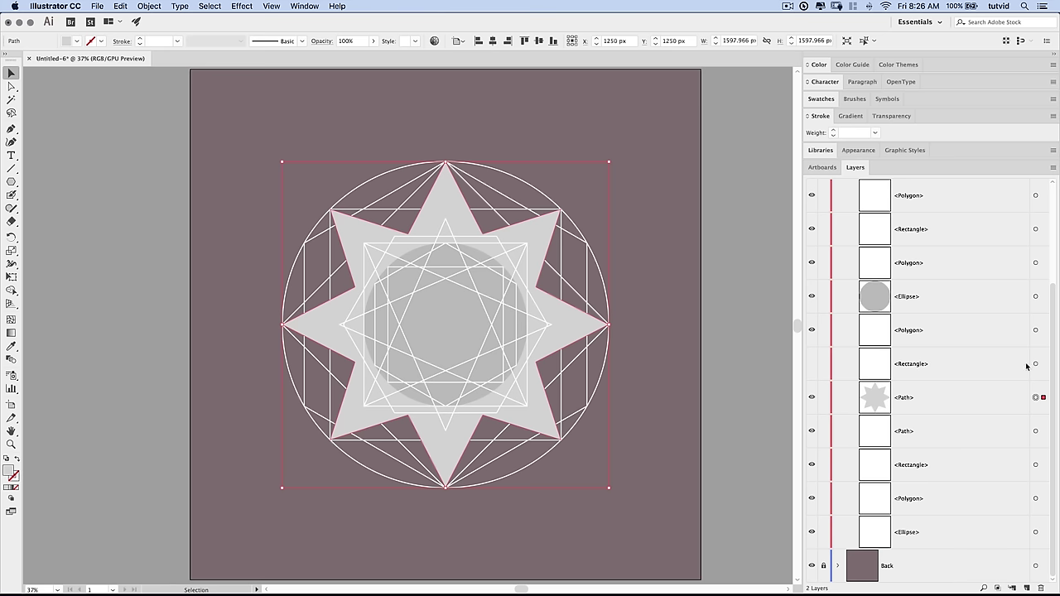
click(688, 301)
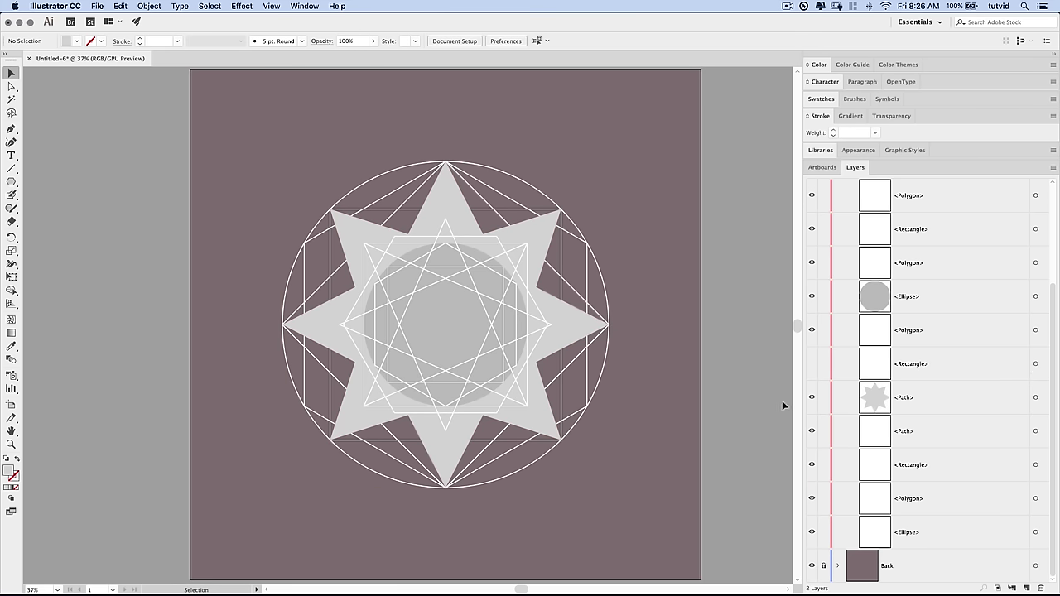
Paste the inner polygon into the poster as a smart object and commit it
click(812, 364)
click(812, 364)
click(1036, 332)
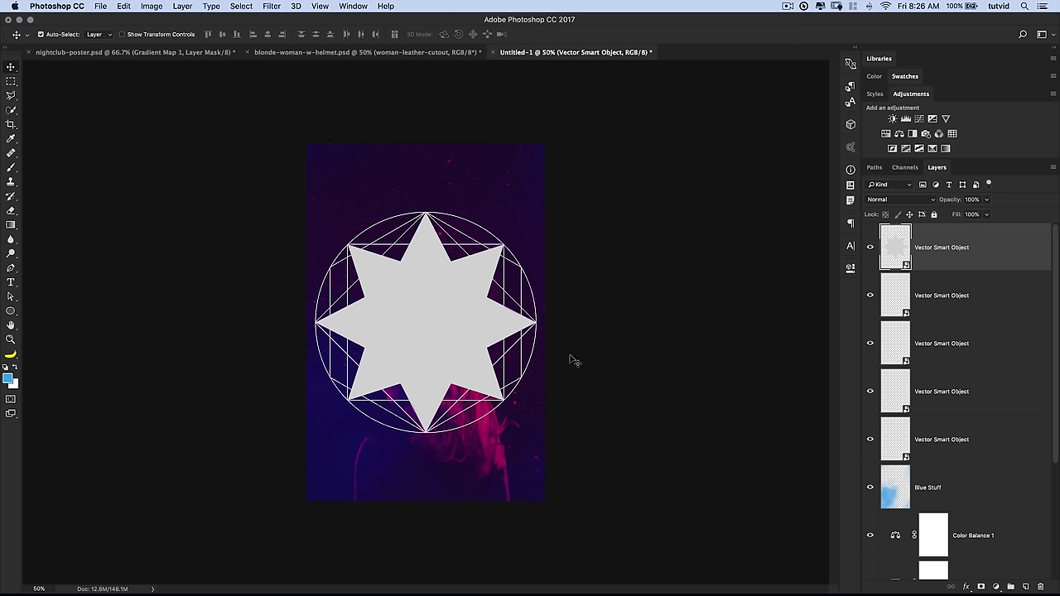
key(super+v)
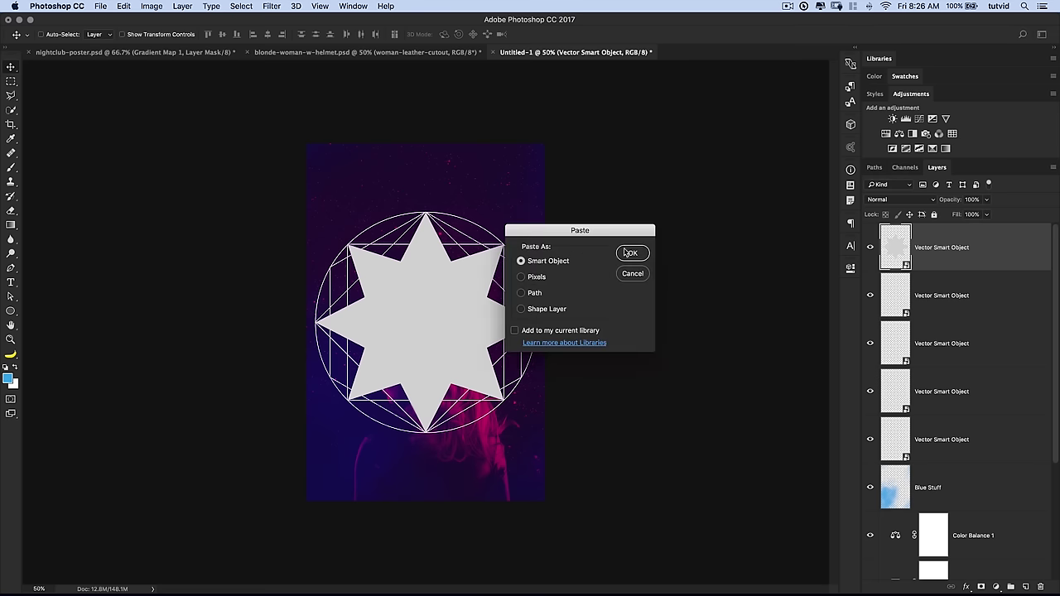
click(630, 253)
click(413, 34)
key(super+Tab)
Paste the inner circle into the poster as a smart object
click(1035, 296)
key(super+Tab)
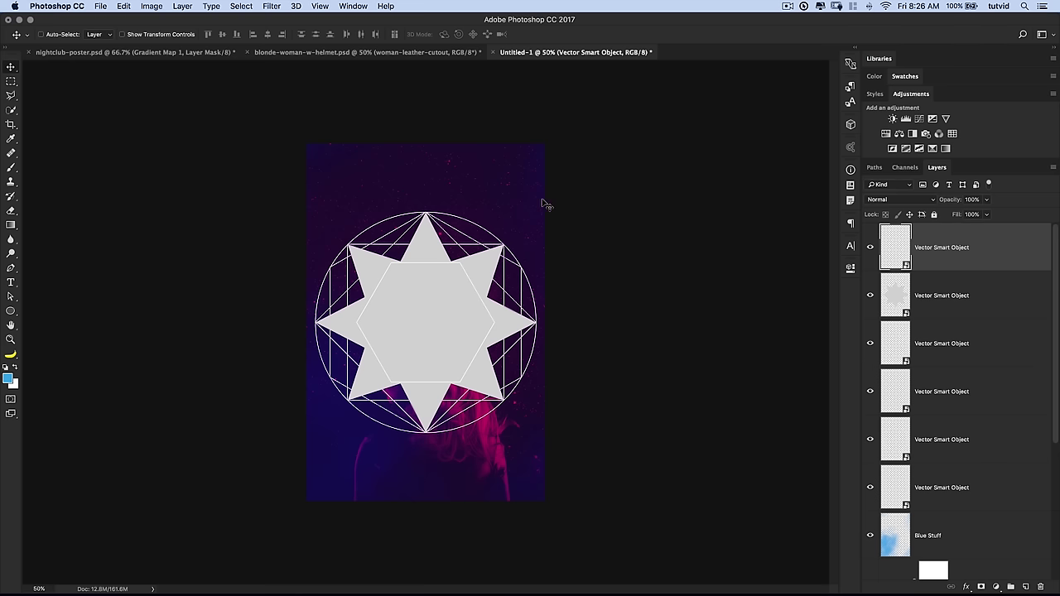
key(super+v)
key(Return)
key(Return)
key(super+Tab)
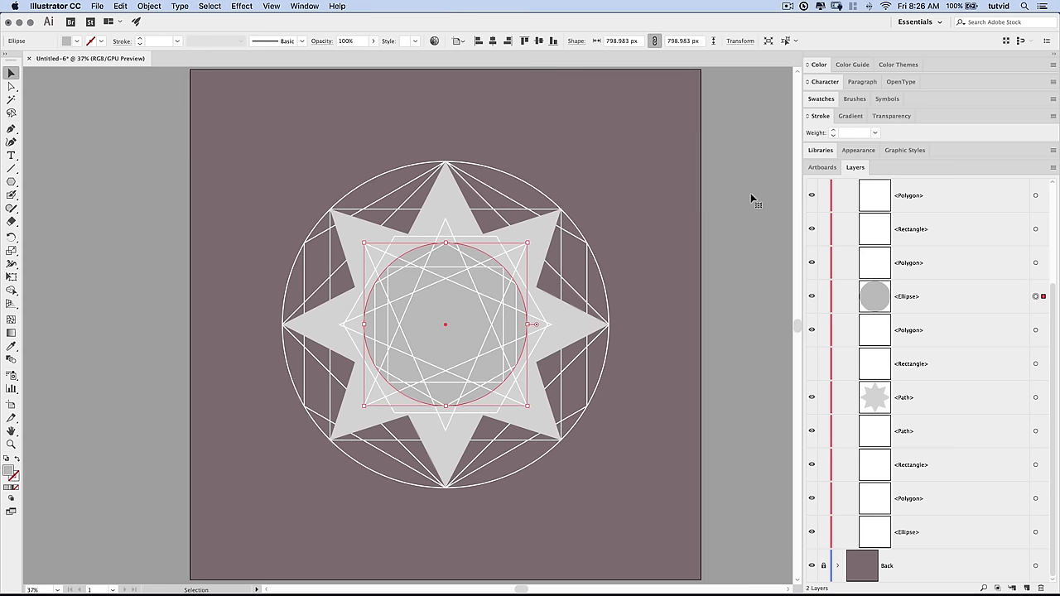
Paste the hexagon outline into the poster as a smart object
click(1036, 263)
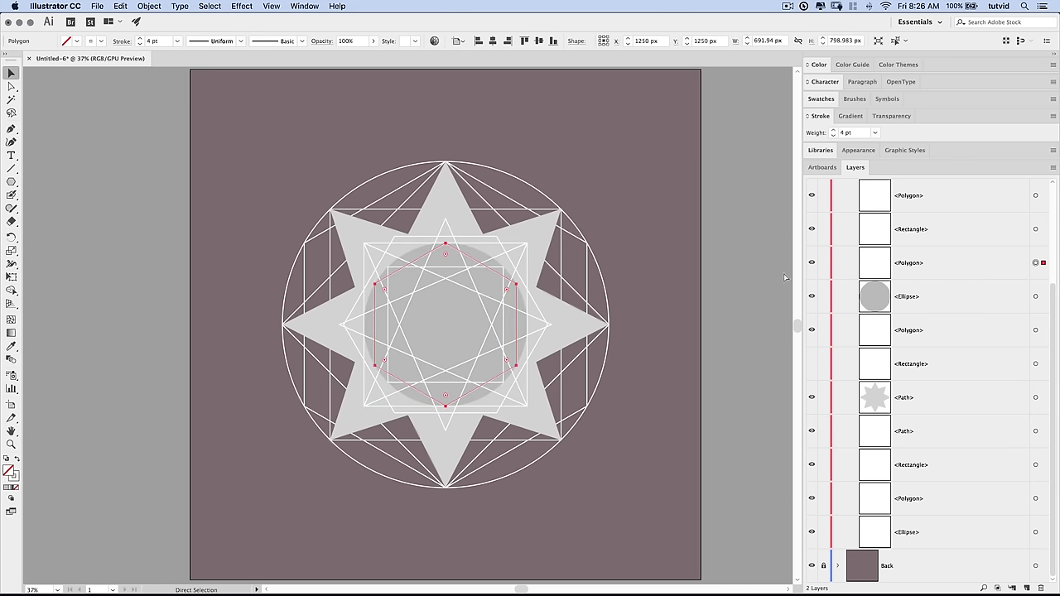
key(super+c)
key(super+Tab)
key(super+v)
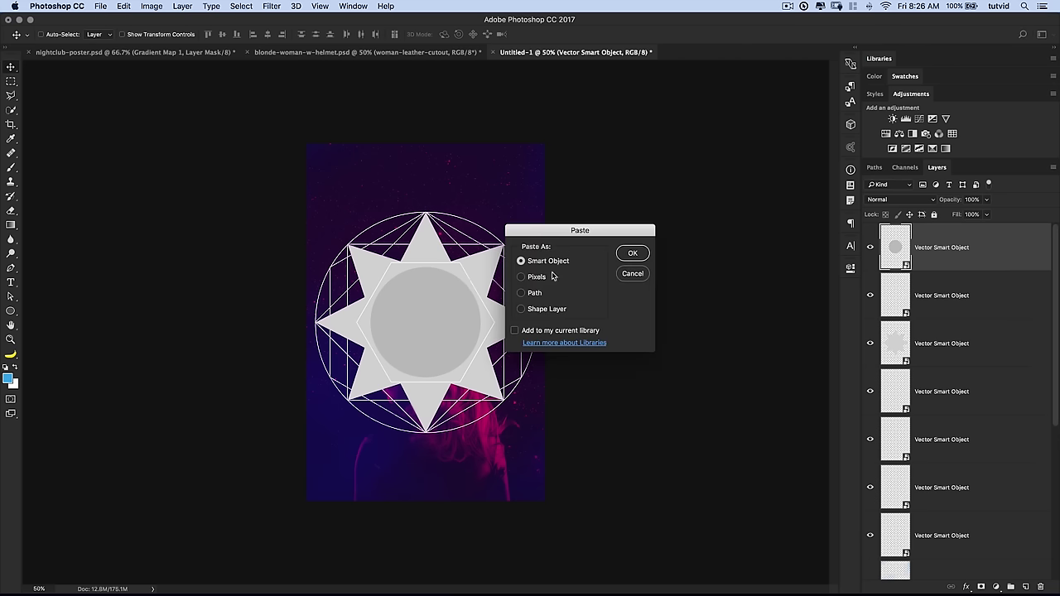
click(634, 253)
key(Return)
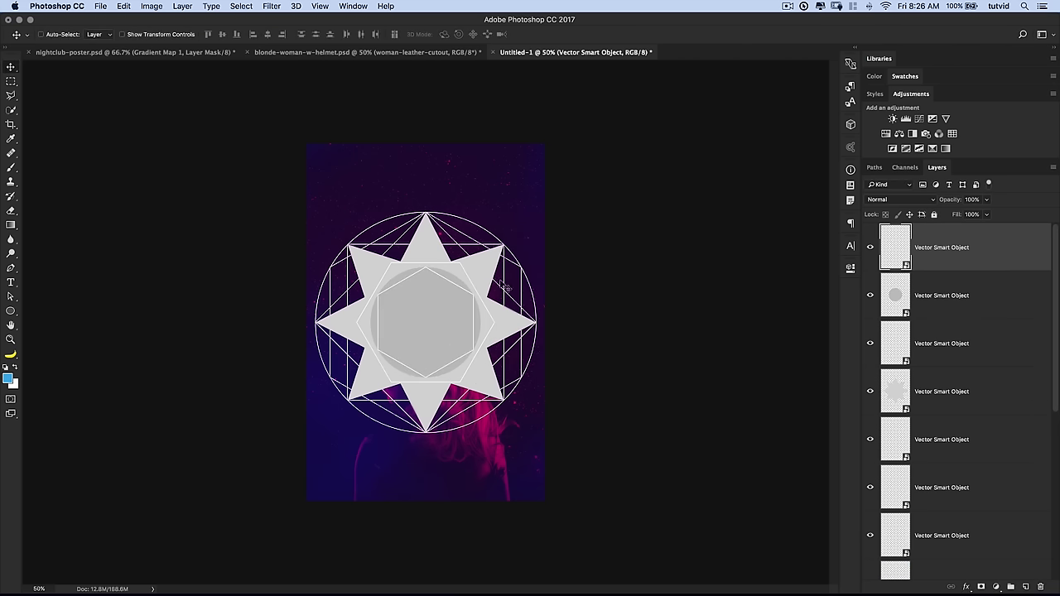
key(super+Tab)
Paste the inner square outline into the poster as a smart object
click(1035, 229)
key(super+c)
key(super+Tab)
key(super+v)
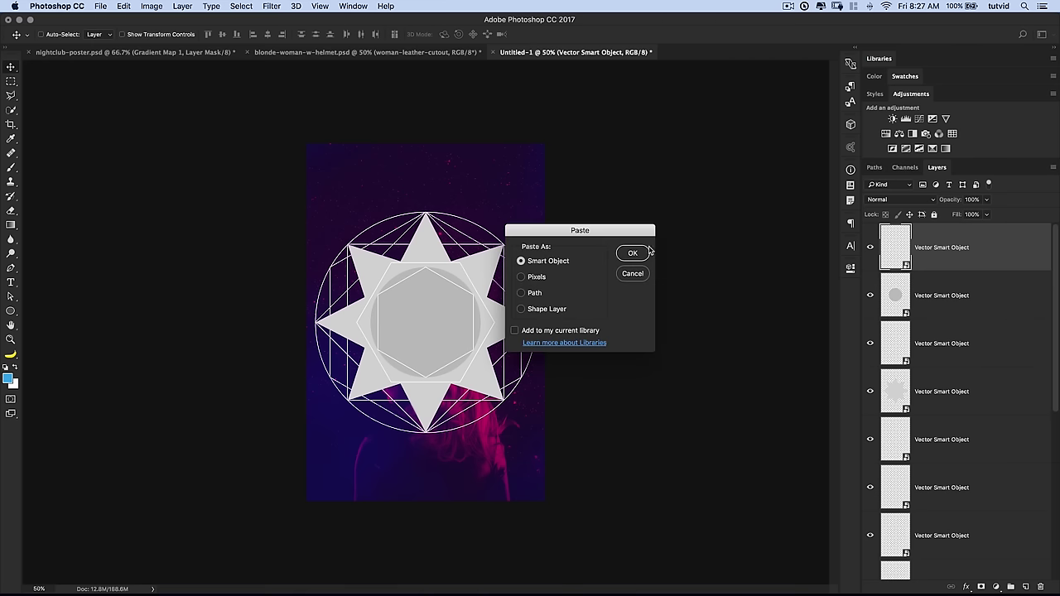
click(631, 253)
key(Return)
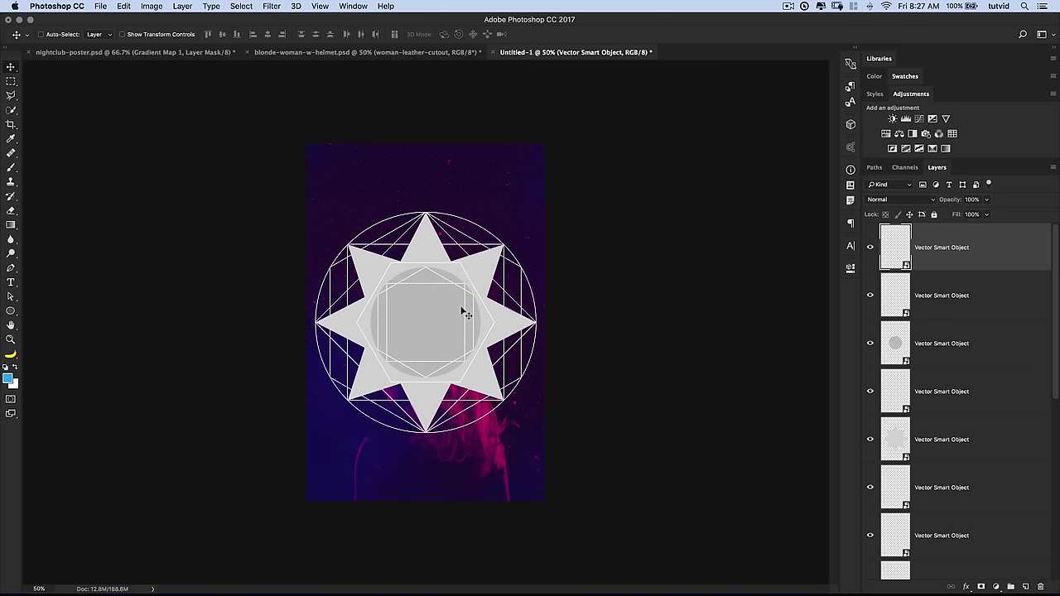
key(super+Tab)
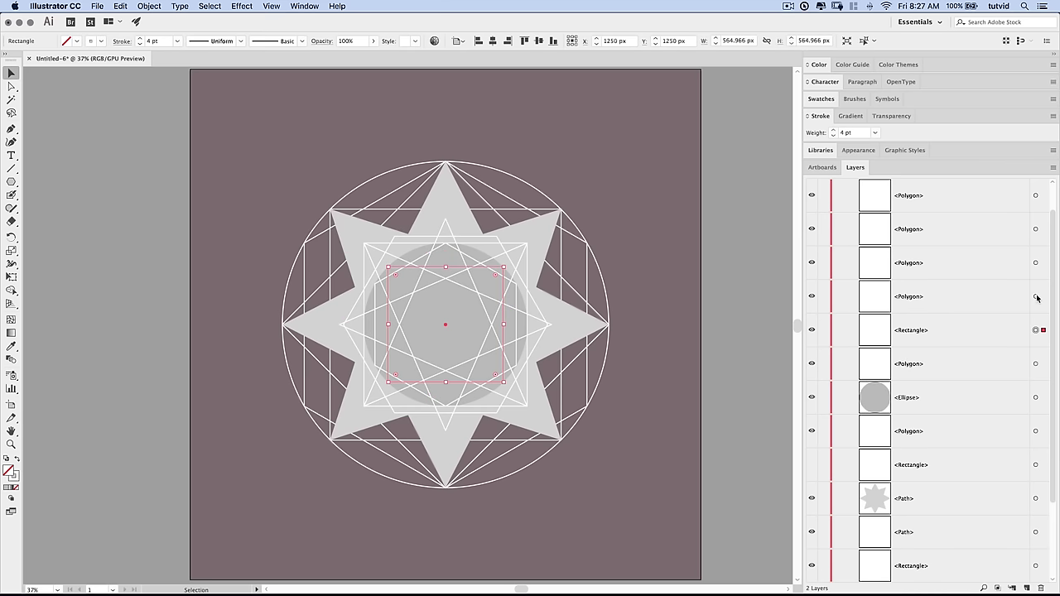
Paste the upward triangle outline into the poster as a smart object
click(1036, 296)
key(super+c)
key(super+Tab)
key(super+v)
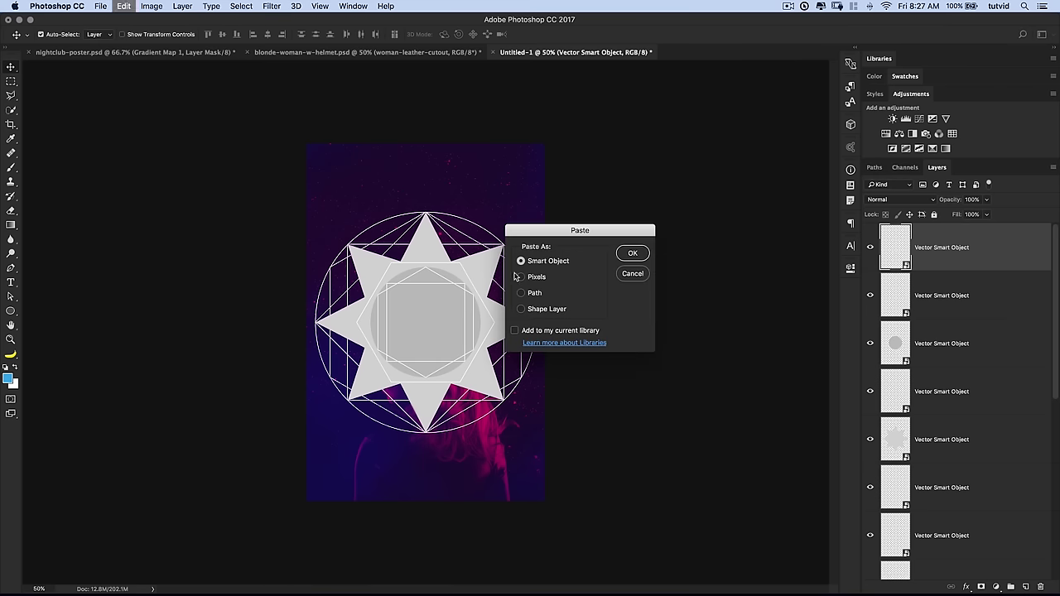
click(633, 253)
key(Return)
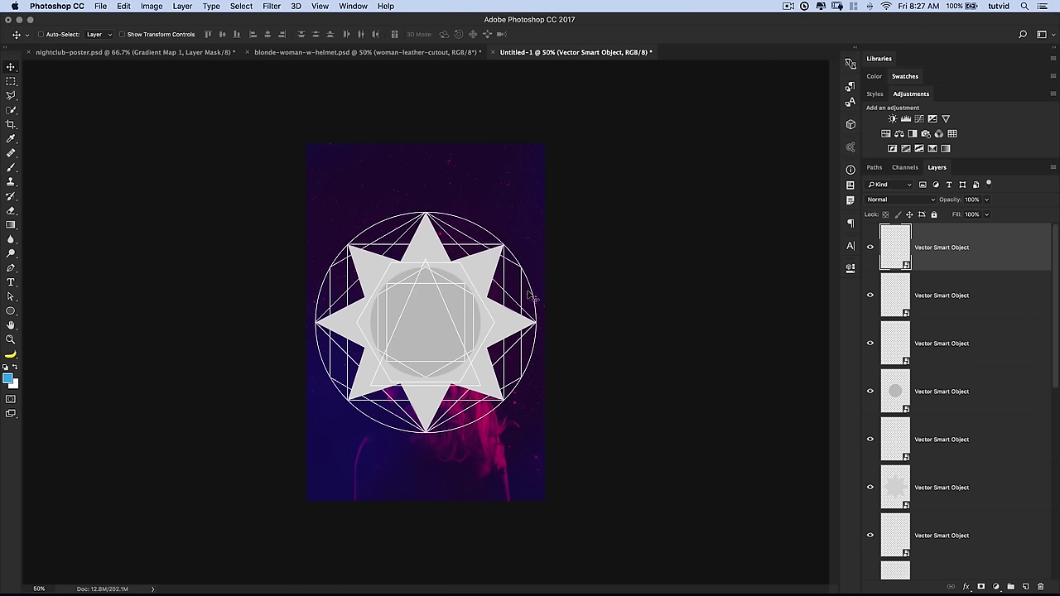
key(z)
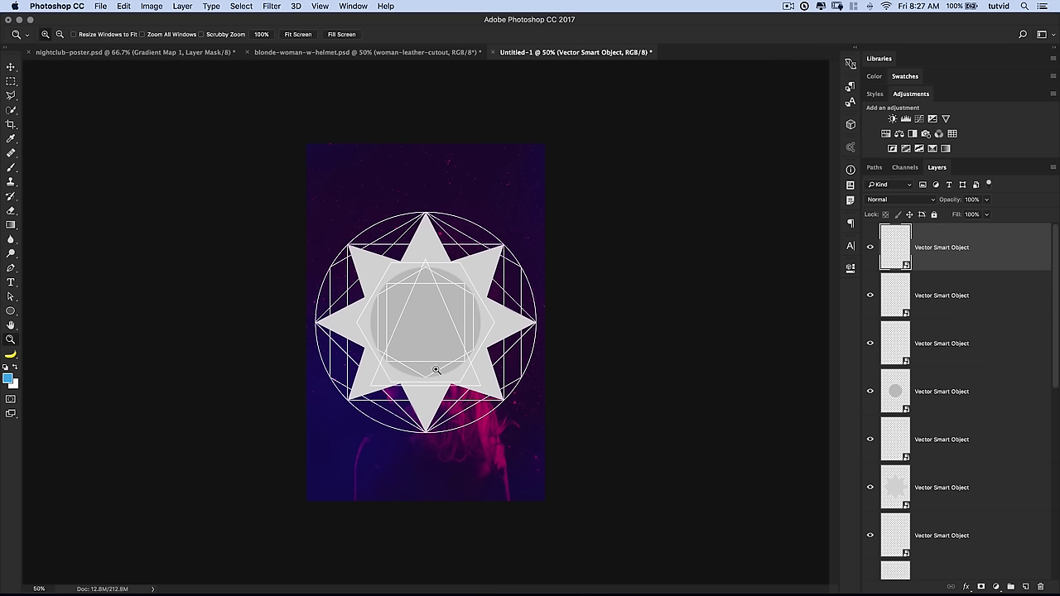
Zoom in on the Illustrator star to compare it with the shapes pasted in Photoshop
key(super+Tab)
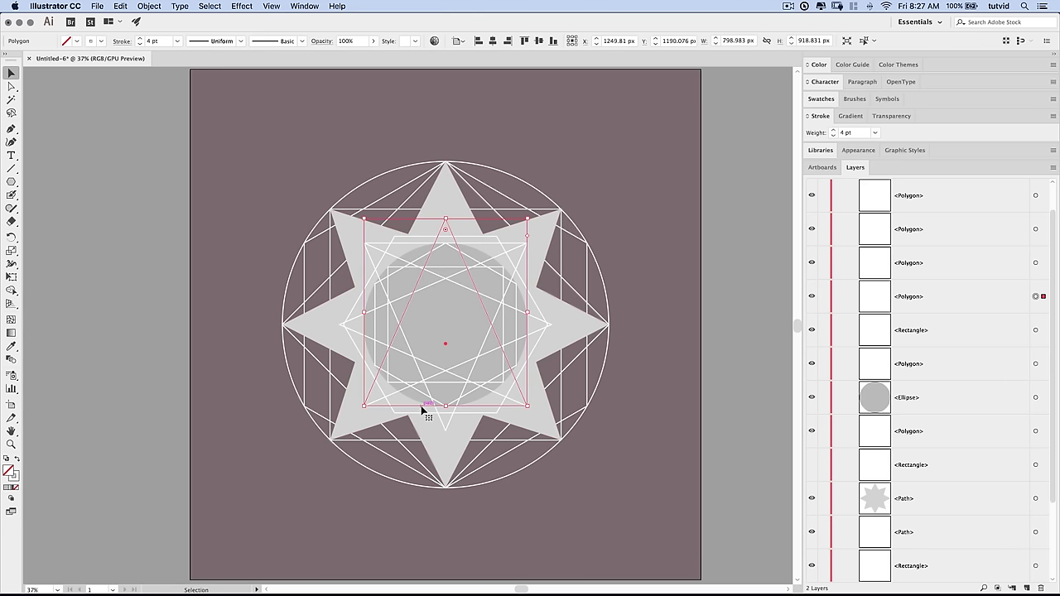
key(z)
click(427, 416)
click(427, 417)
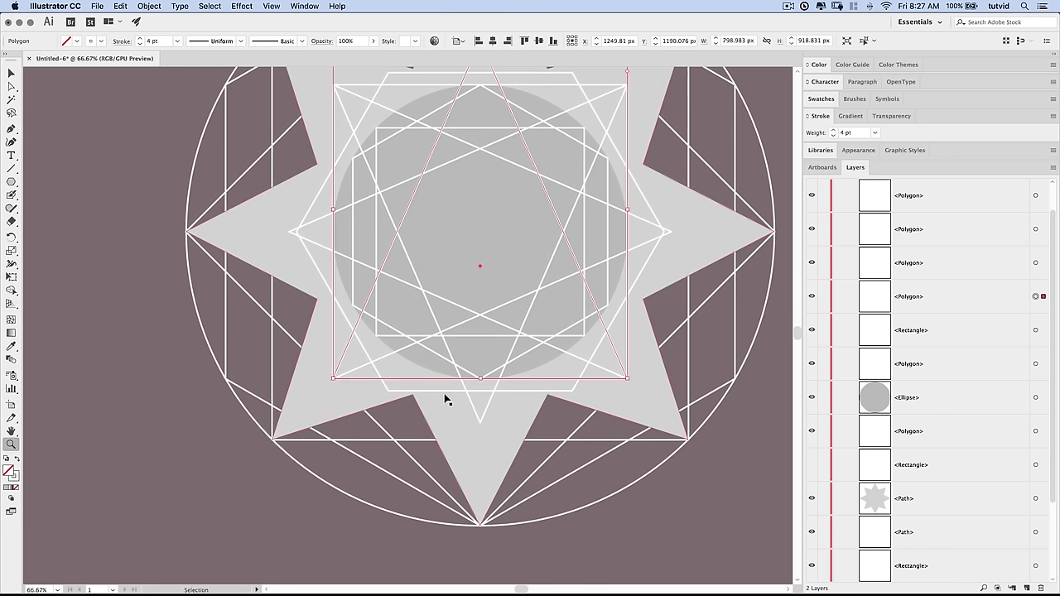
key(super+Tab)
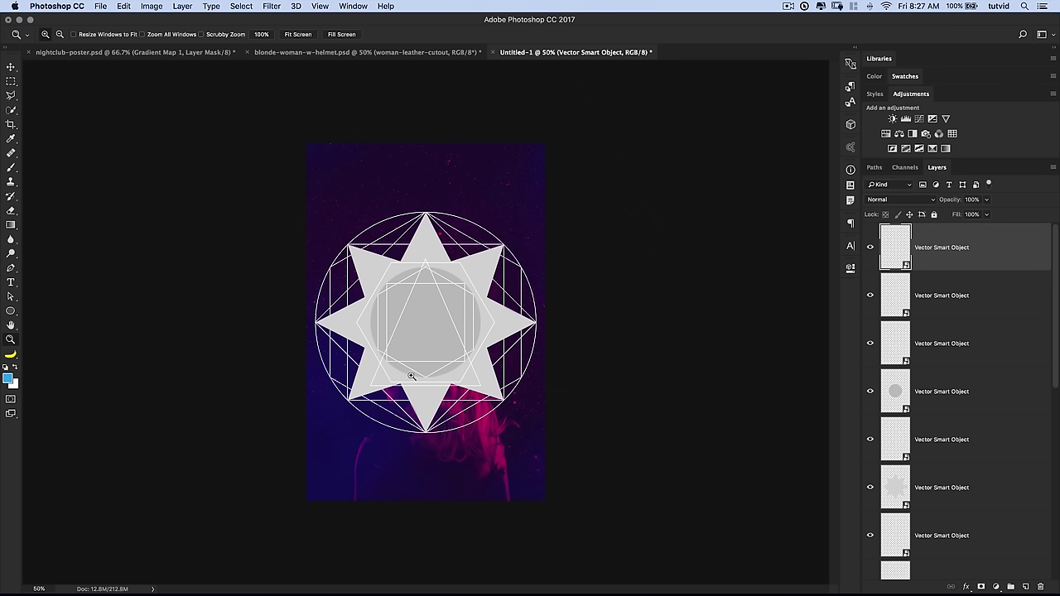
key(super+Tab)
key(super+minus)
key(super+minus)
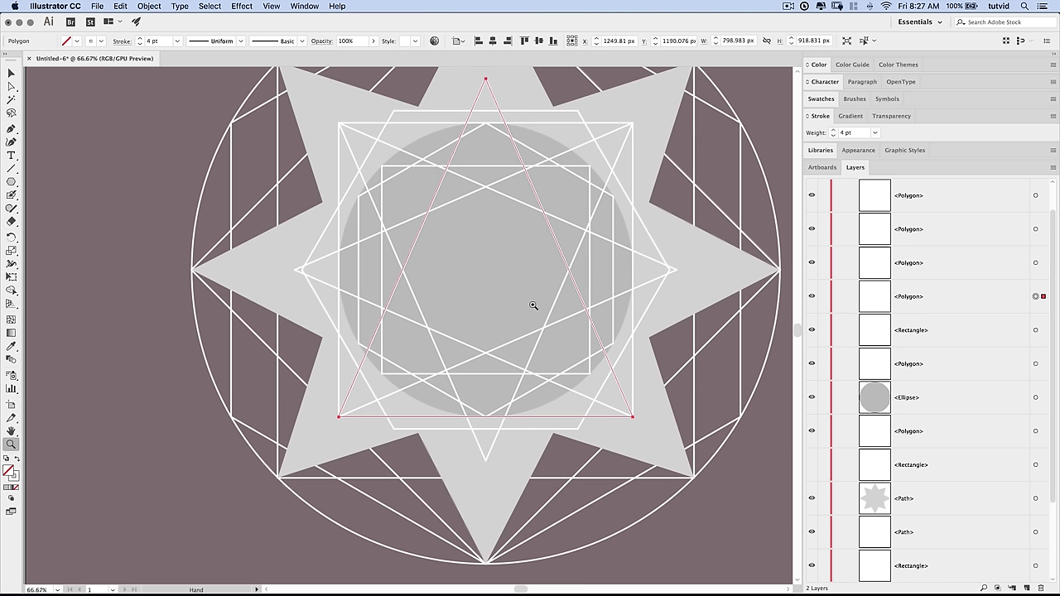
scroll(980, 313, up, 1)
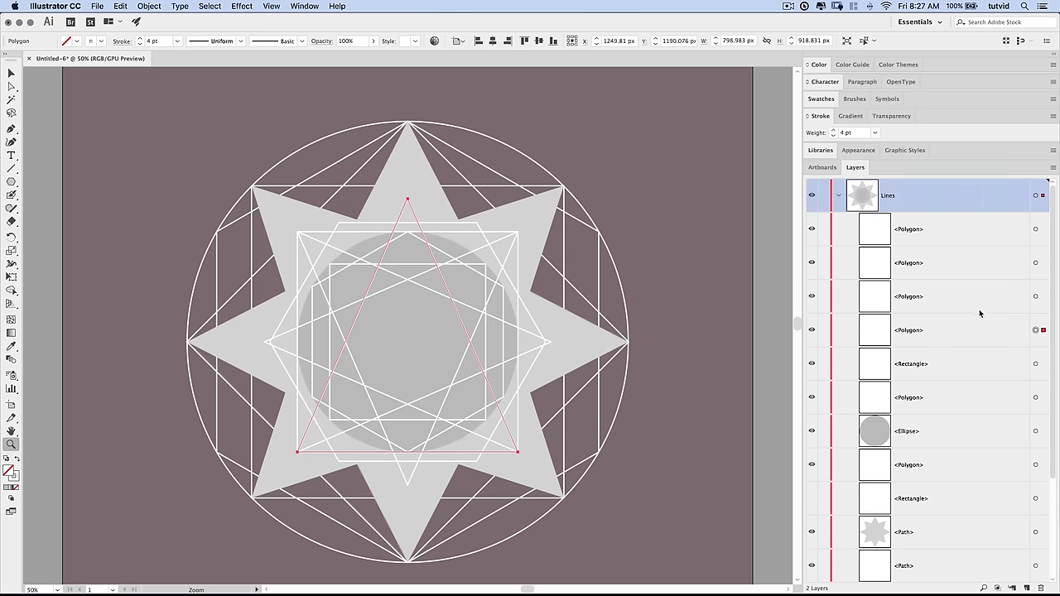
Paste the downward triangle outline into the poster as a smart object
click(1036, 297)
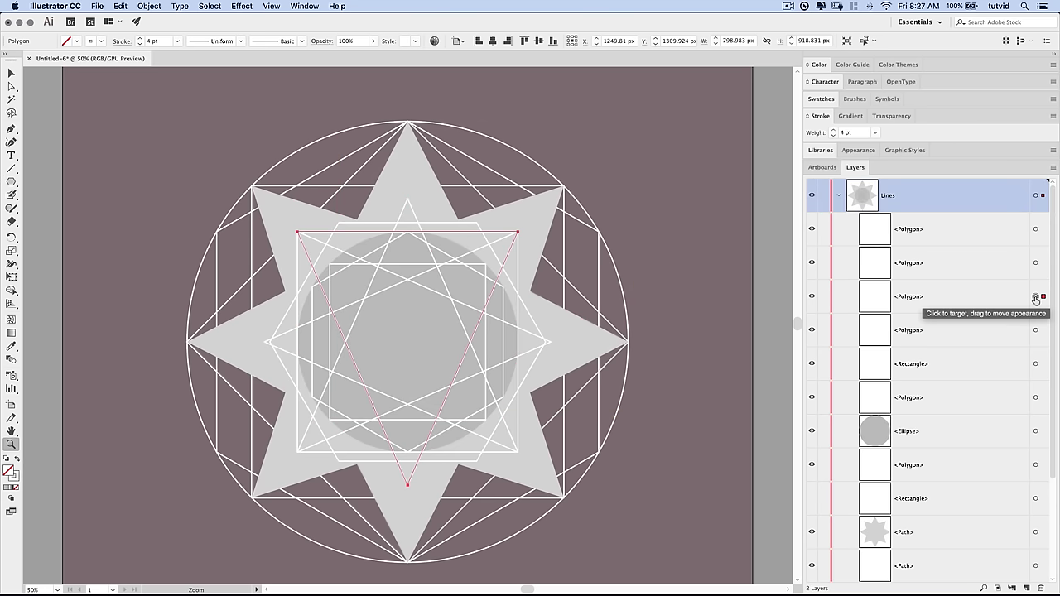
key(super+a)
key(super+c)
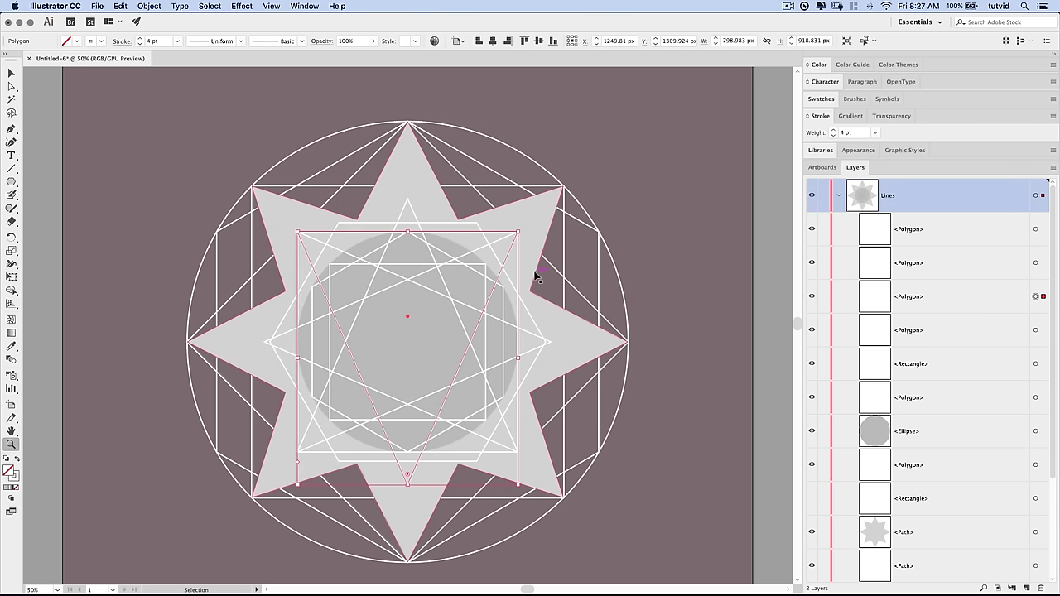
key(super+Tab)
key(super+v)
click(631, 252)
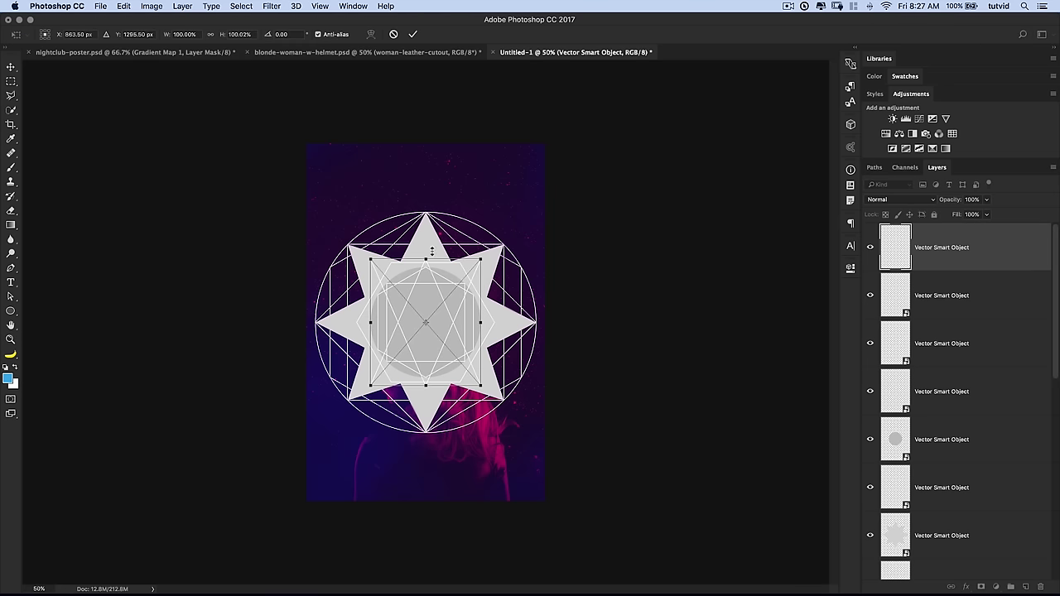
key(Return)
key(super+Tab)
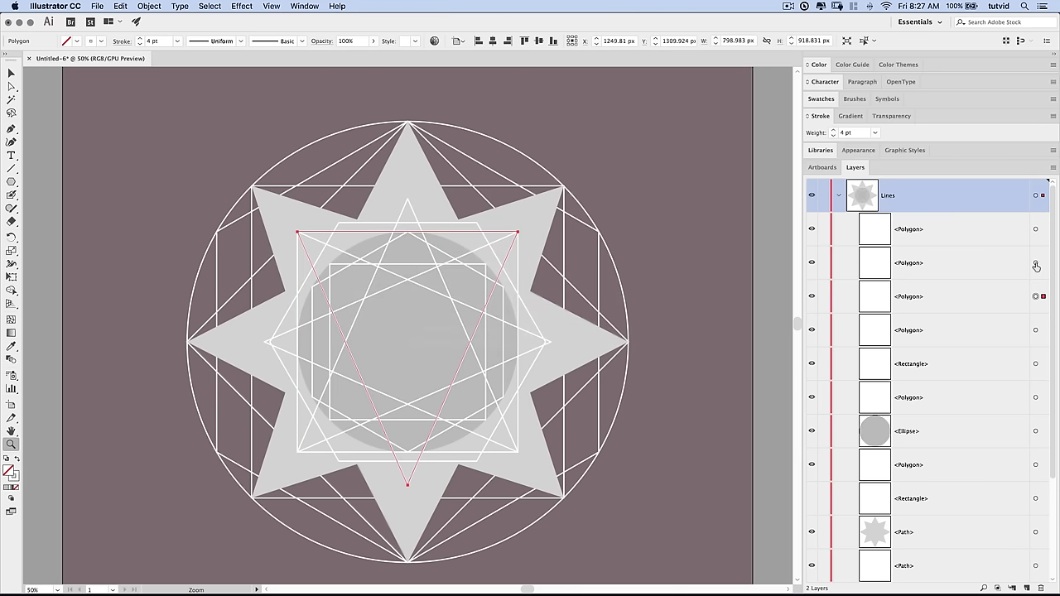
Paste the next polygon outline into the poster as a smart object
click(1035, 265)
key(super+Tab)
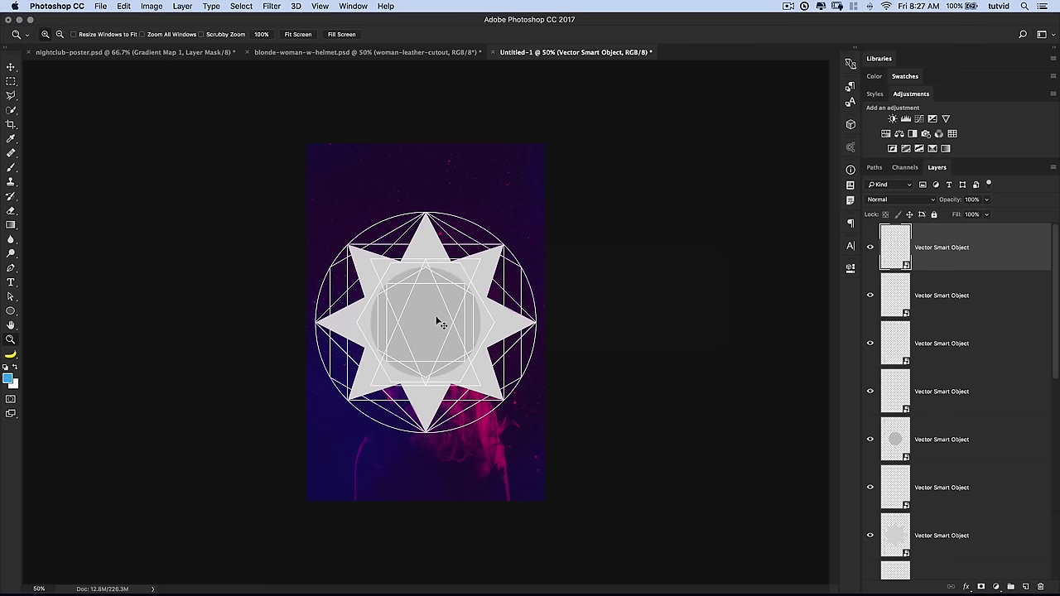
key(super+v)
click(632, 253)
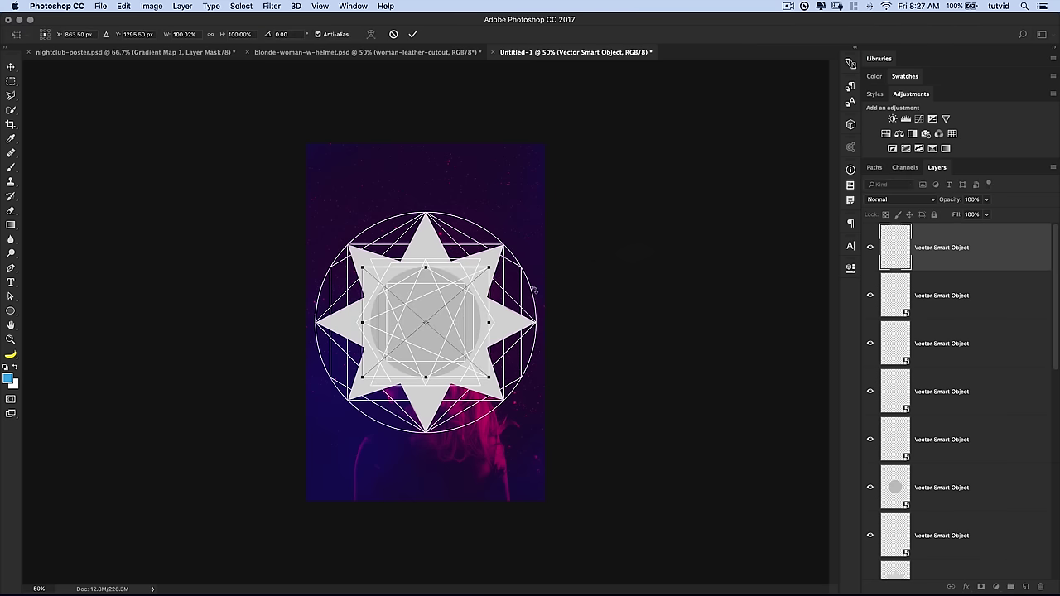
key(Return)
key(super+Tab)
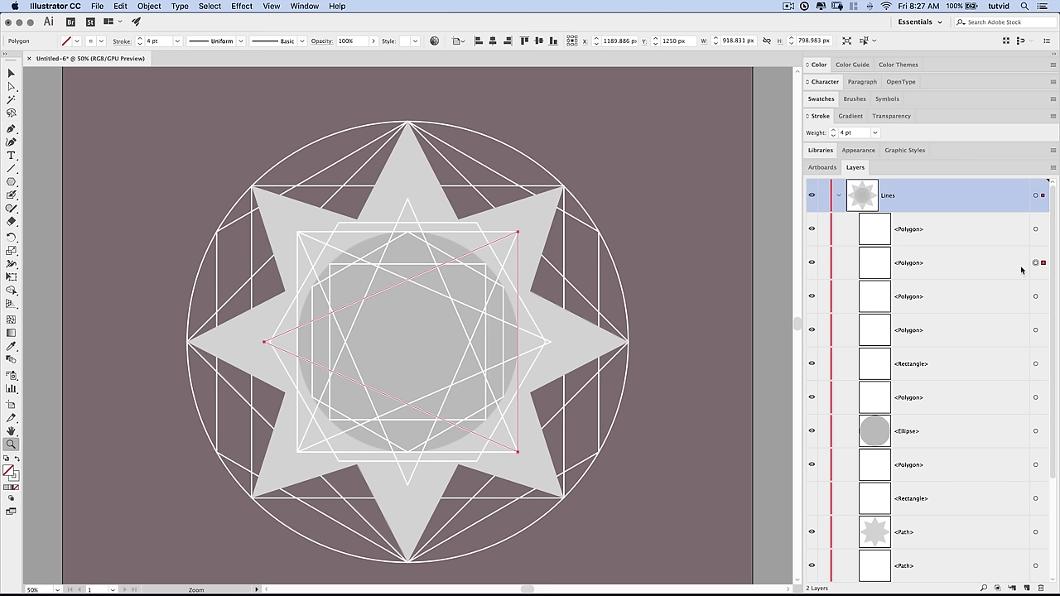
Paste the left-pointing triangle as a smart object and view the poster at 100%
click(1036, 232)
key(super+c)
key(super+Tab)
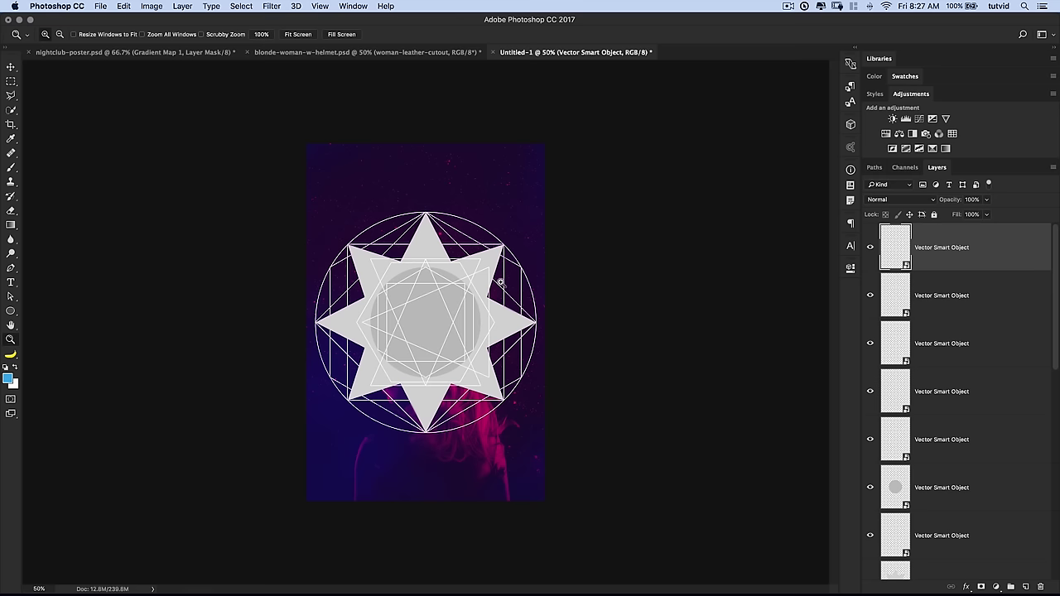
key(super+v)
click(633, 253)
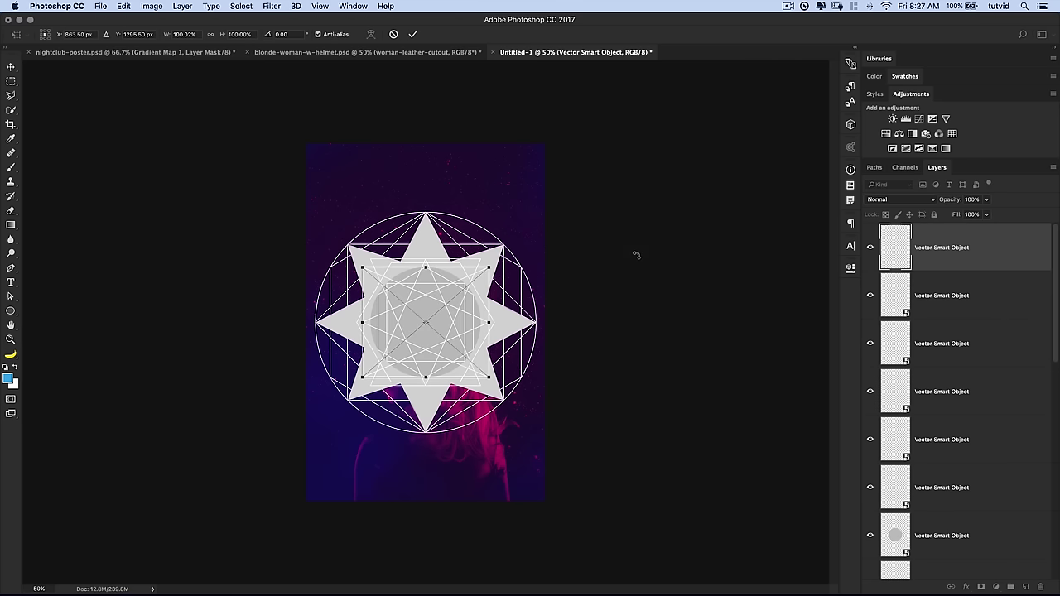
key(Return)
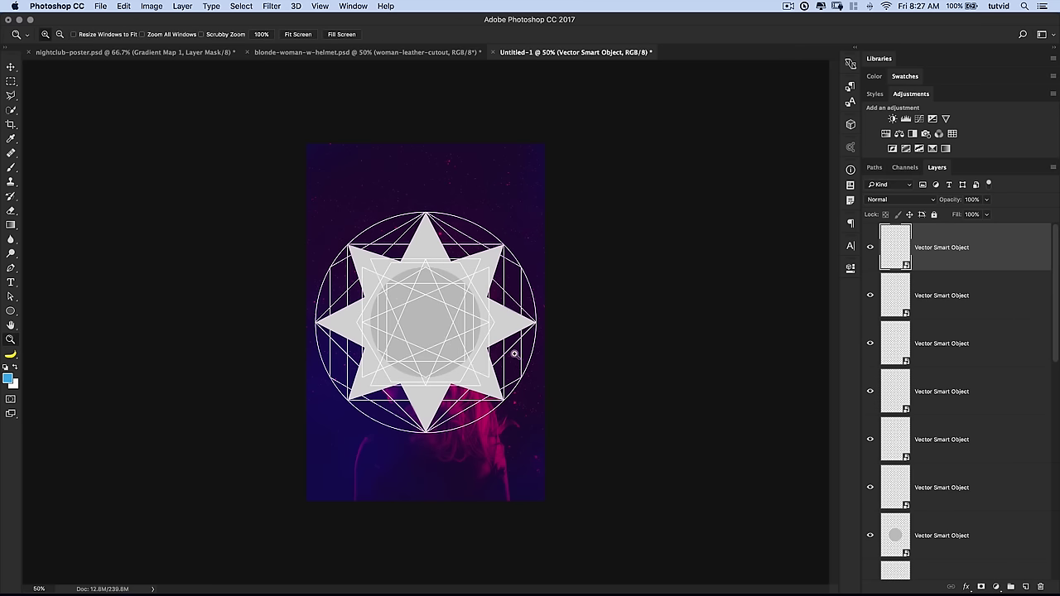
key(super+1)
drag(514, 354, 514, 339)
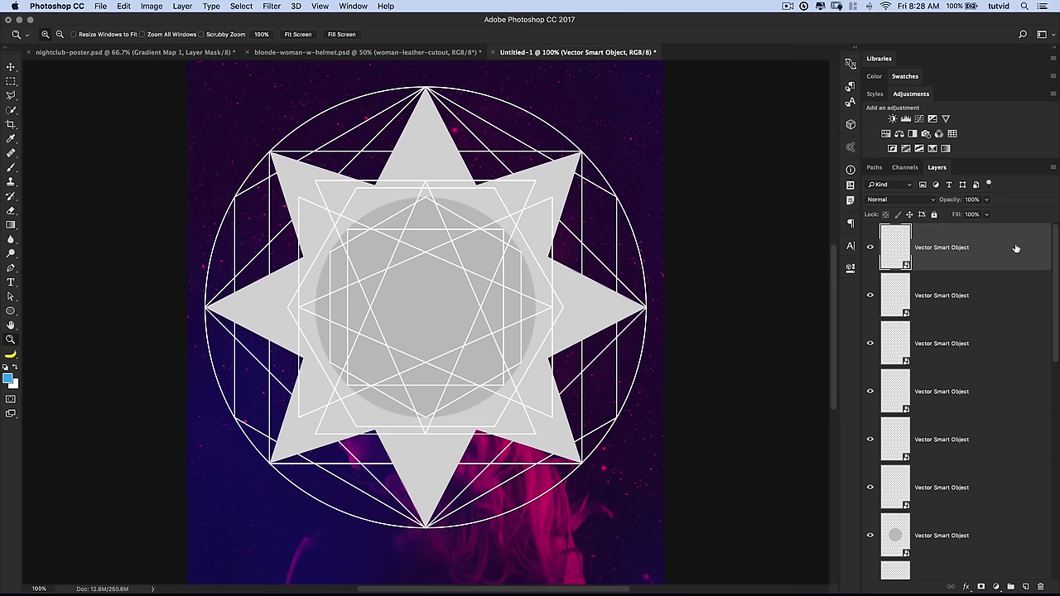
Toggle the line-shape layers' visibility to compare them, leaving the top three hidden
click(870, 248)
click(871, 248)
click(870, 247)
click(871, 248)
click(870, 248)
click(871, 248)
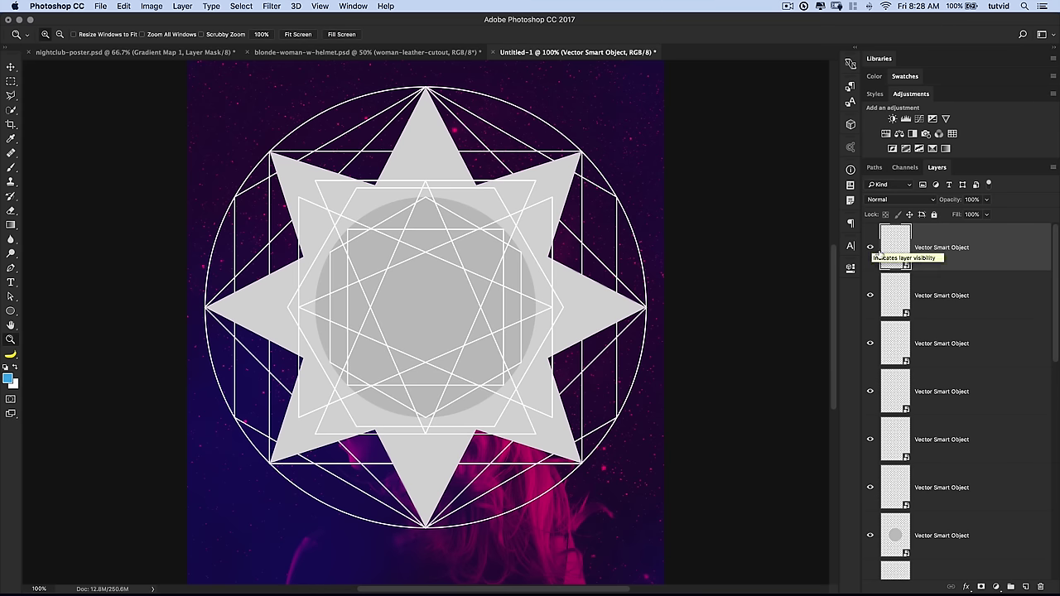
click(871, 344)
click(871, 343)
click(871, 391)
click(870, 392)
drag(869, 295, 870, 248)
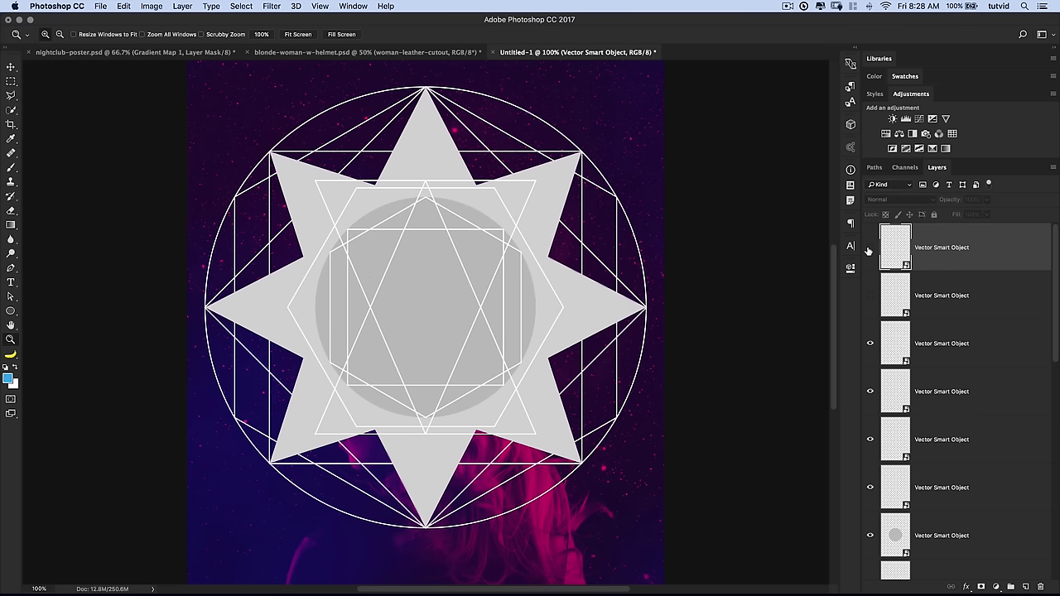
click(923, 352)
click(871, 344)
click(942, 401)
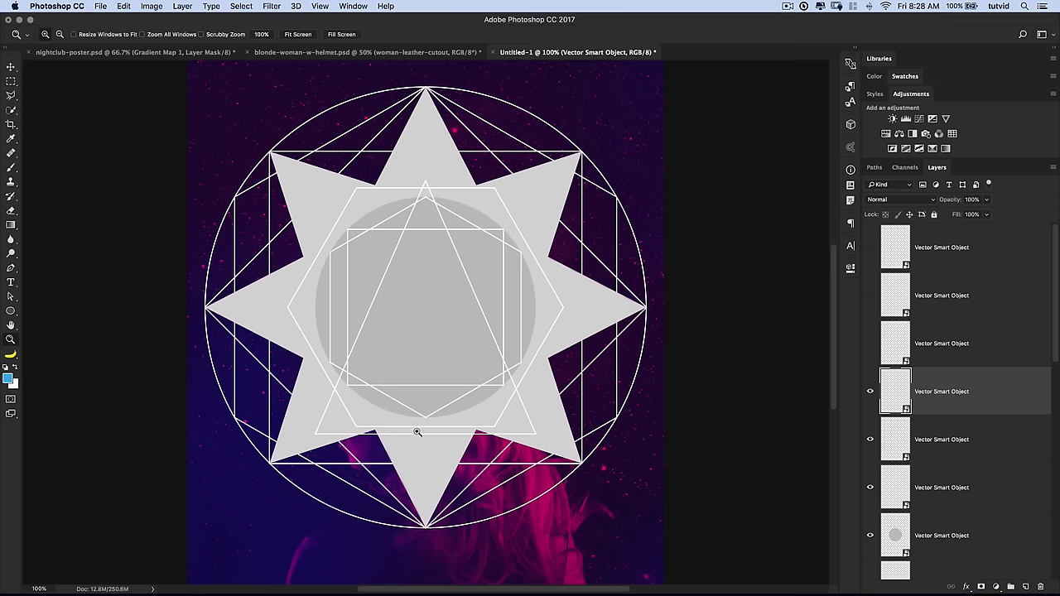
Nudge the inner triangle up, the downward triangle down and the rotated rectangle left
key(v)
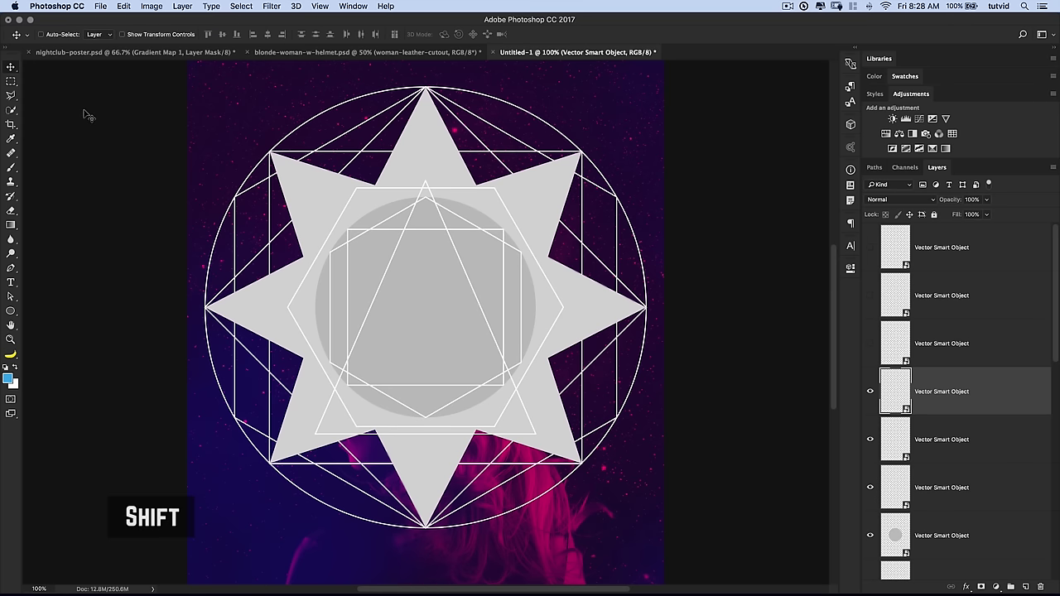
key(shift+Up)
key(shift+Up)
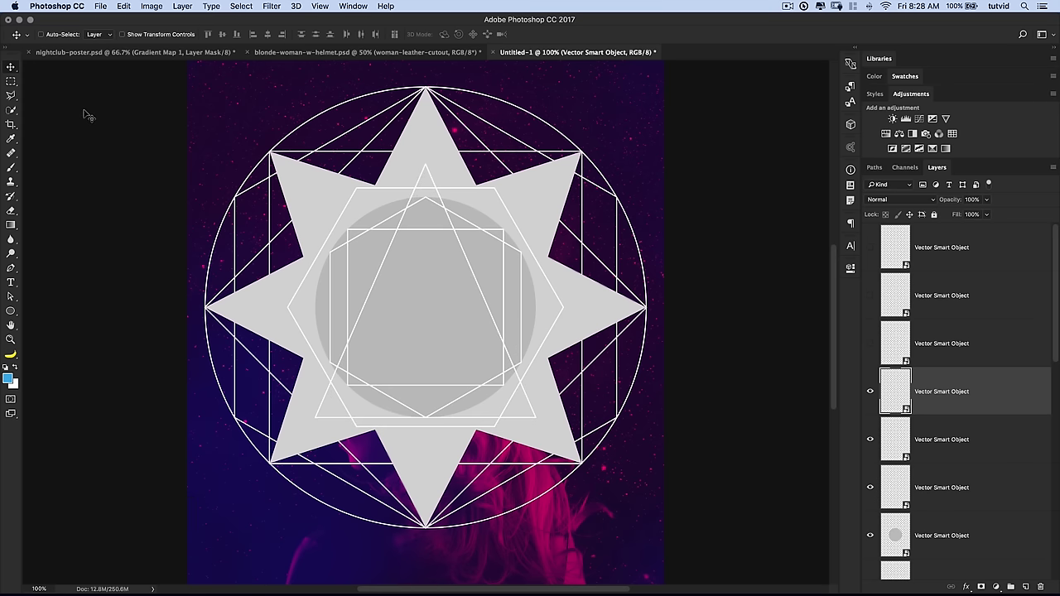
click(870, 342)
click(933, 343)
key(Down)
key(Down)
key(Down)
key(Down)
key(Down)
key(Down)
key(Down)
key(Down)
key(Down)
key(Down)
key(Down)
key(Down)
key(Down)
key(Down)
key(Down)
key(Down)
key(Down)
key(Down)
key(Down)
key(Down)
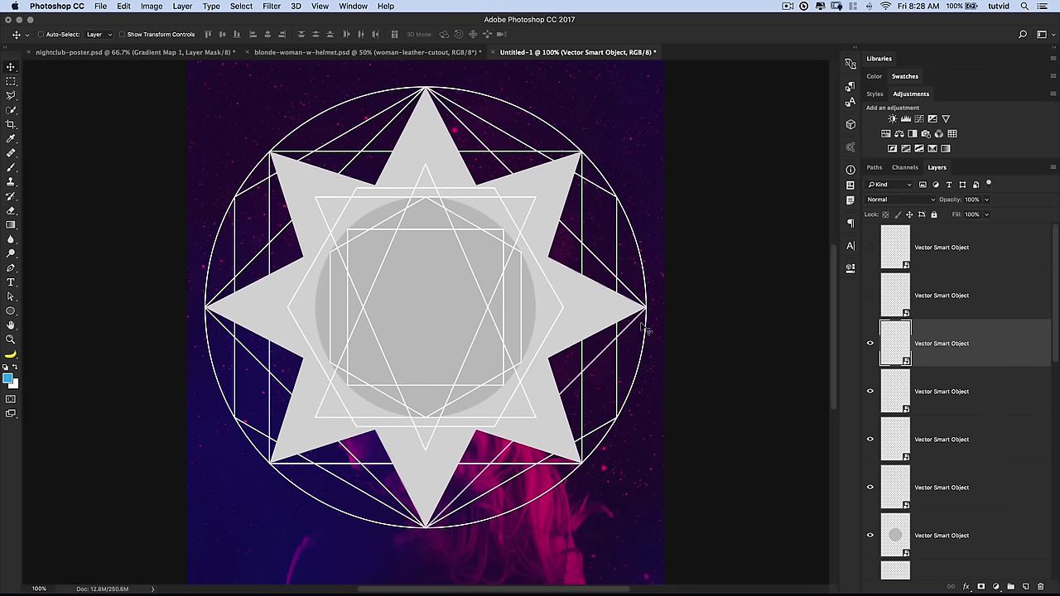
click(870, 296)
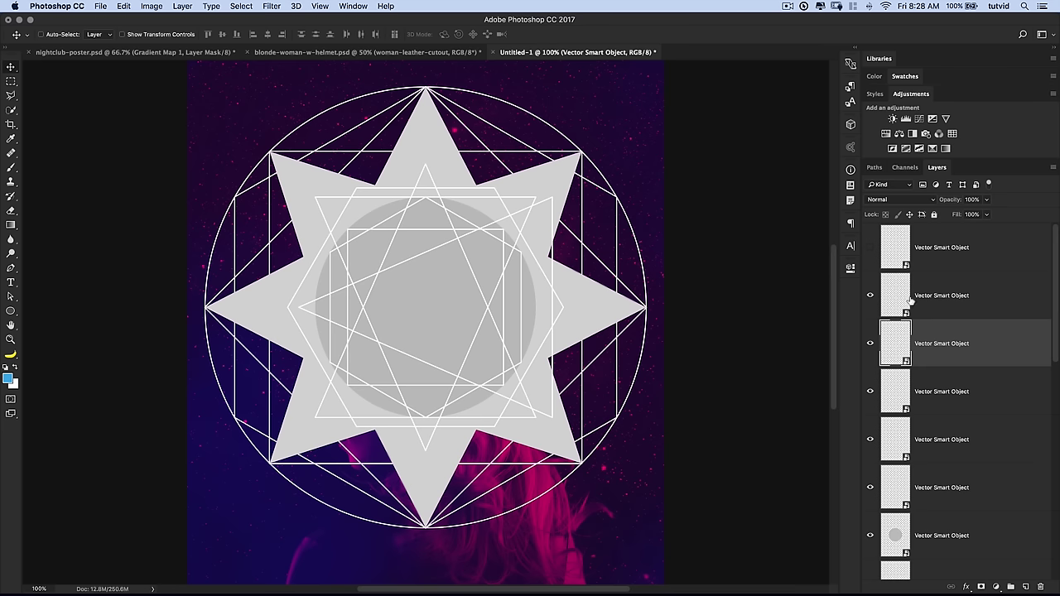
click(911, 299)
key(Left)
key(Left)
key(Left)
key(Left)
key(Left)
key(Left)
key(Left)
key(Left)
key(Left)
key(Left)
key(Left)
key(Left)
key(Left)
key(Left)
key(Left)
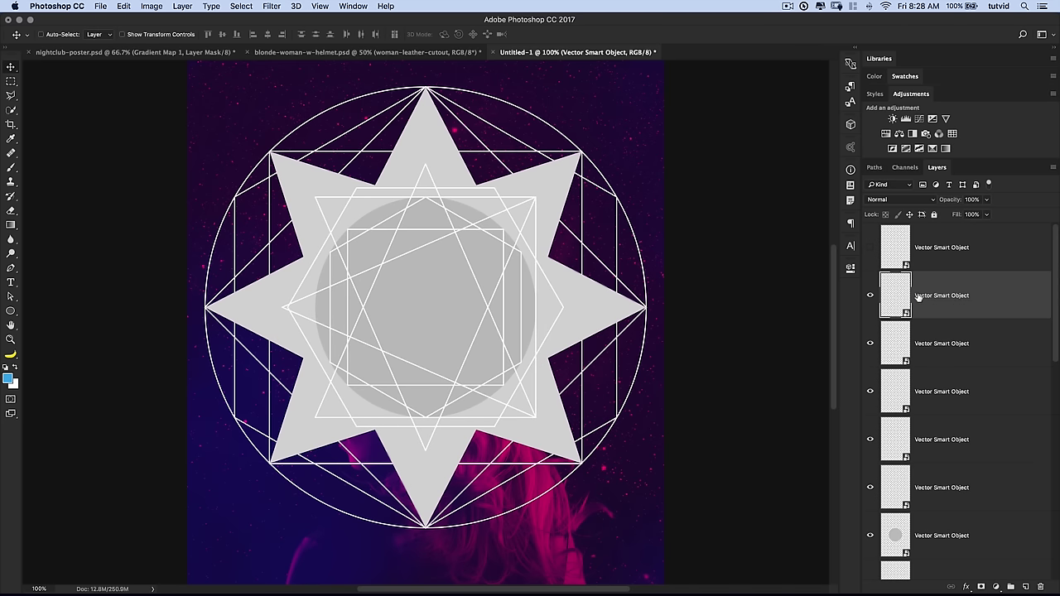
key(Left)
key(Left)
Reveal the hidden square outline layer at the top of the stack
click(930, 247)
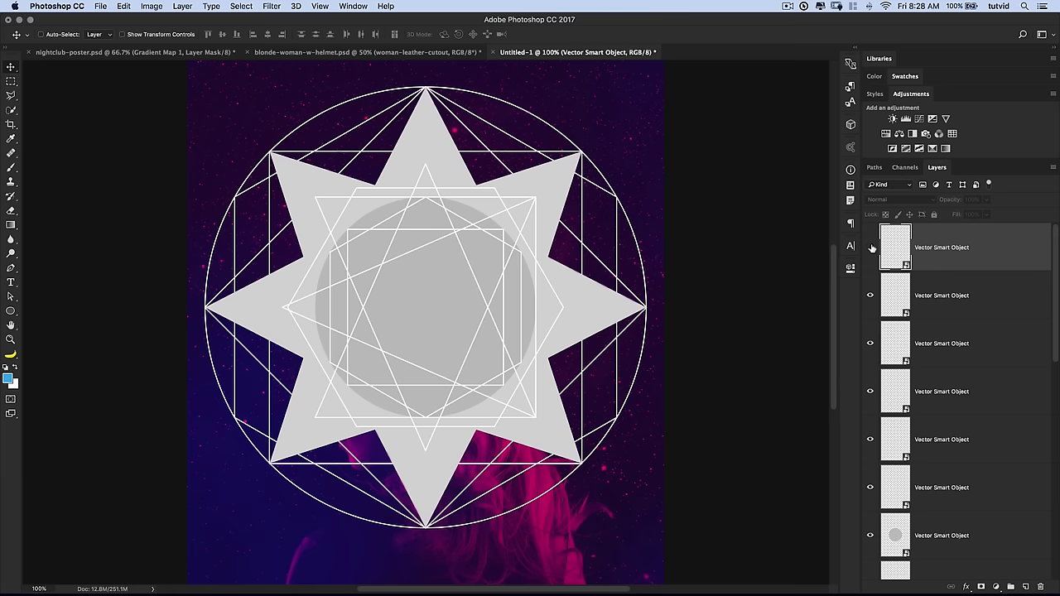
click(869, 248)
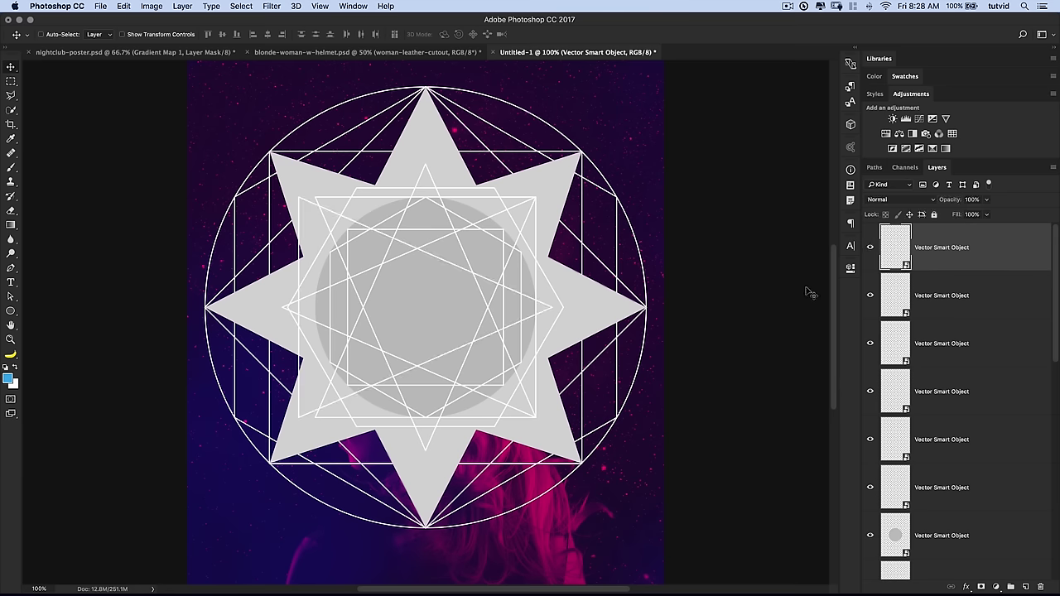
key(super+shift+t)
key(super+shift+t)
key(super+shift+t)
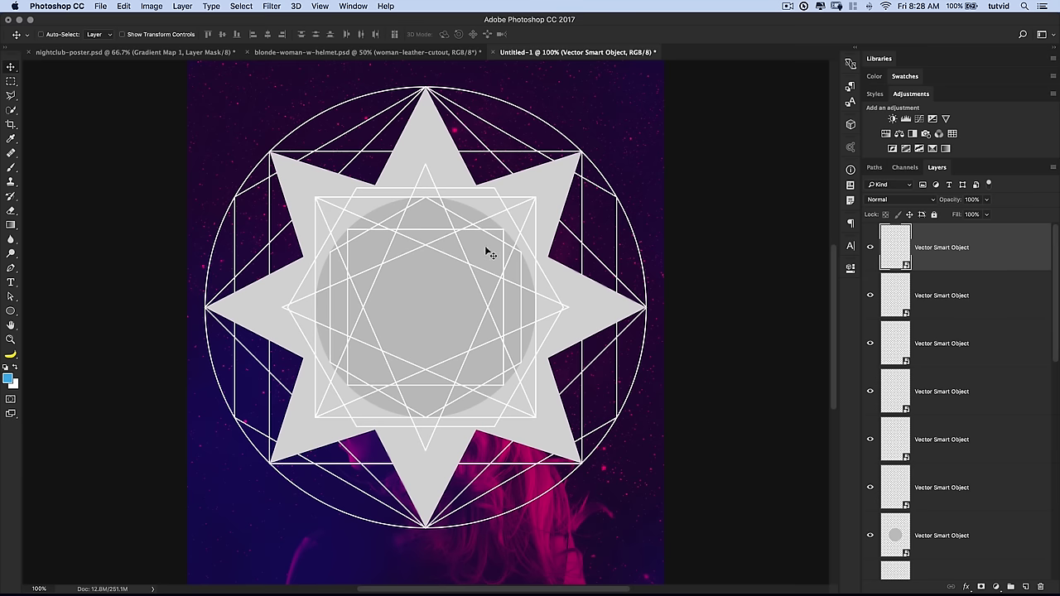
key(super)
Save the document to the Desktop as poster.psd with maximized compatibility
click(110, 8)
click(166, 111)
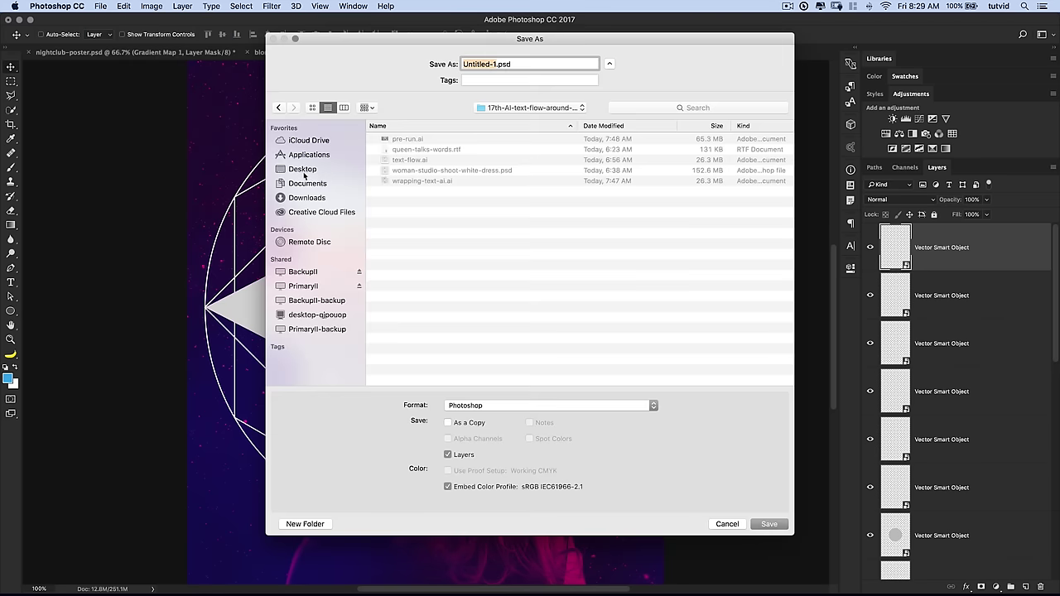
click(302, 170)
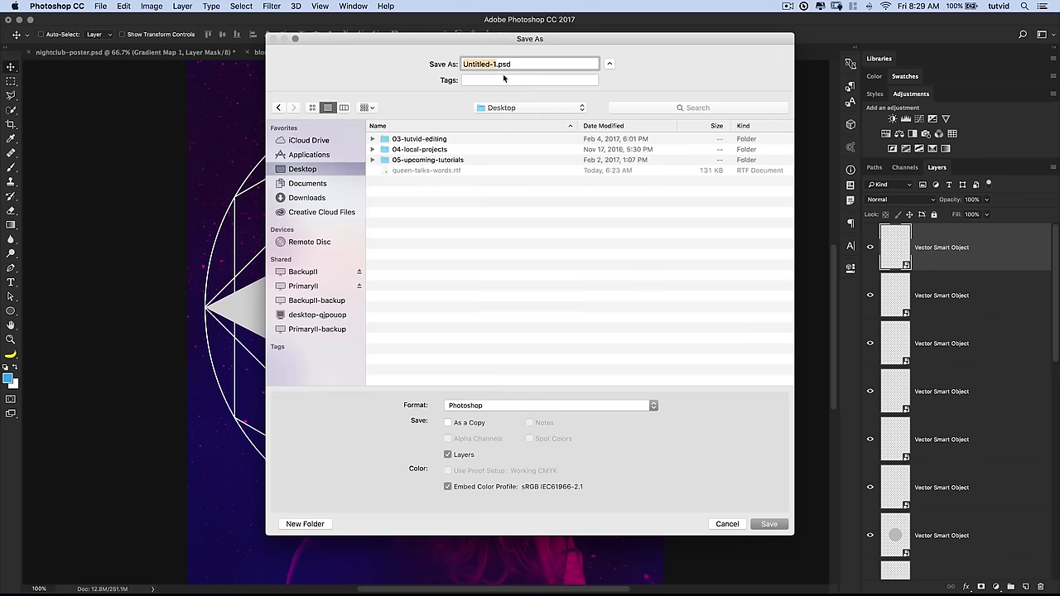
text(geodesic)
key(Return)
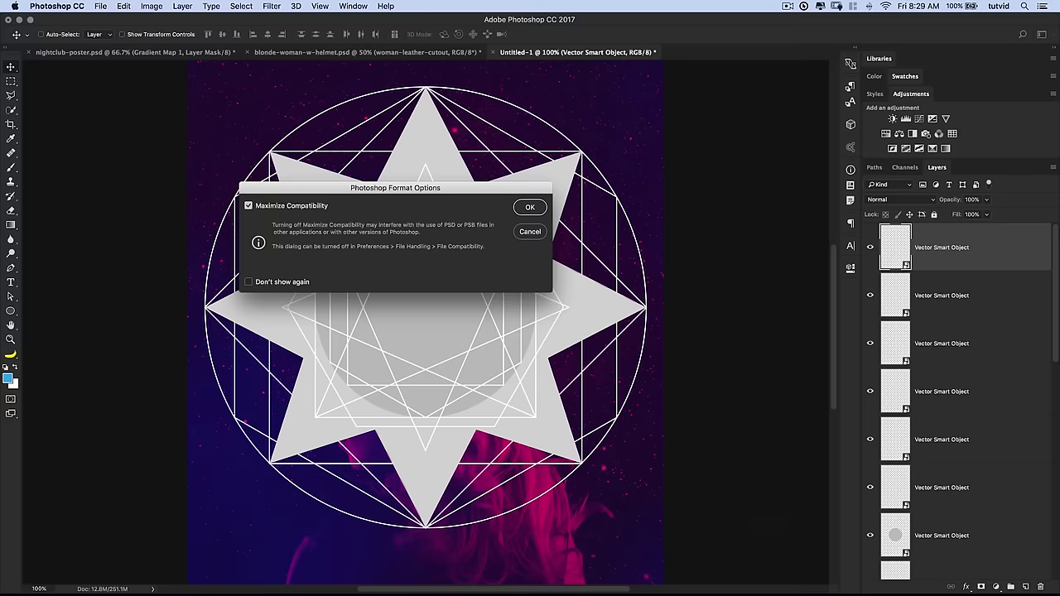
click(530, 208)
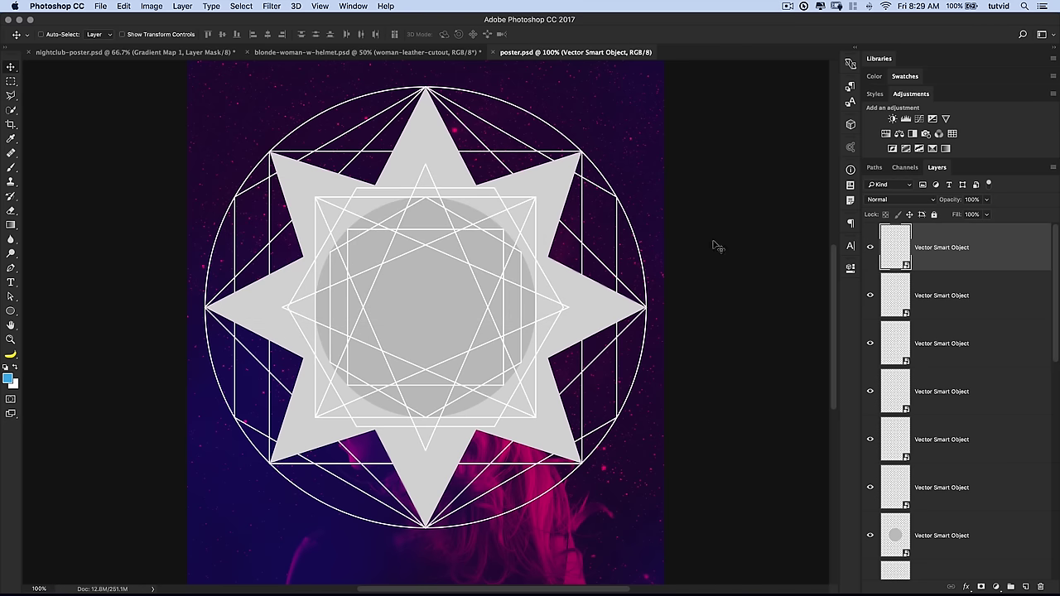
key(super+minus)
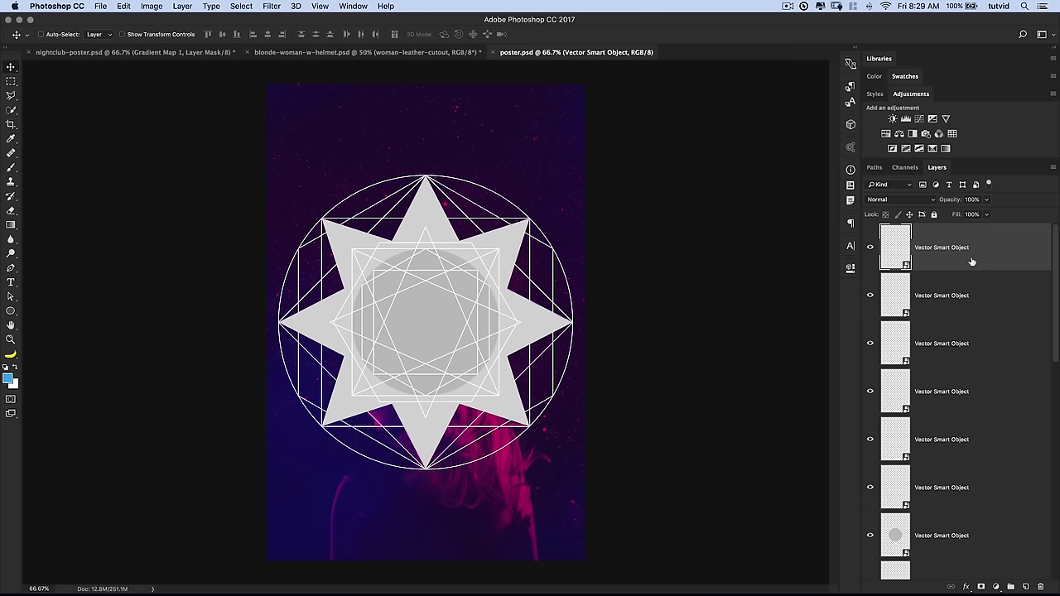
Group all the Vector Smart Object line layers as 'Lines' and drag the group up over the woman's head
scroll(973, 299, down, 6)
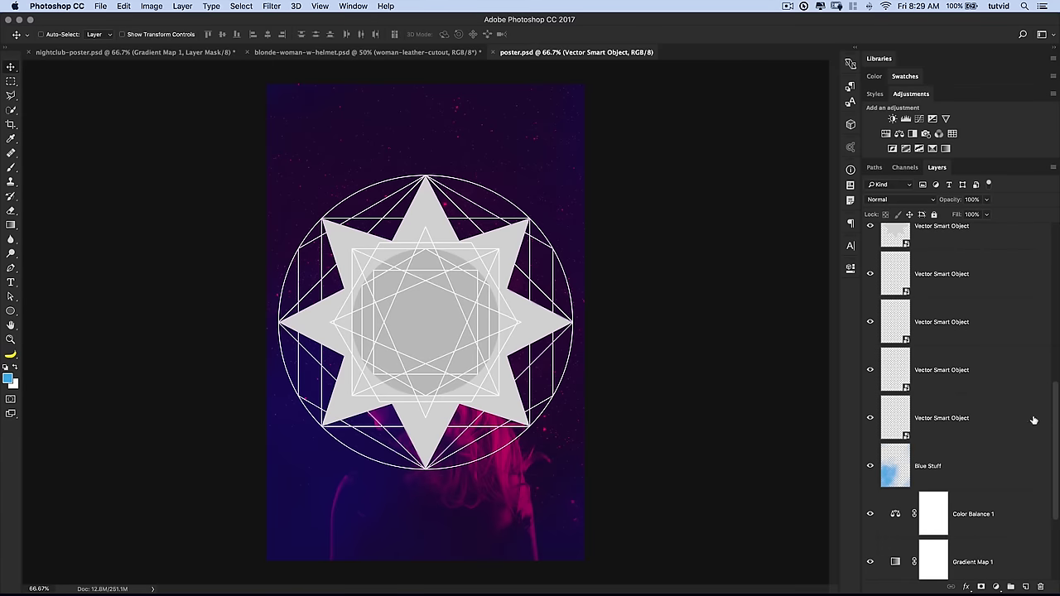
click(998, 416)
scroll(957, 409, up, 5)
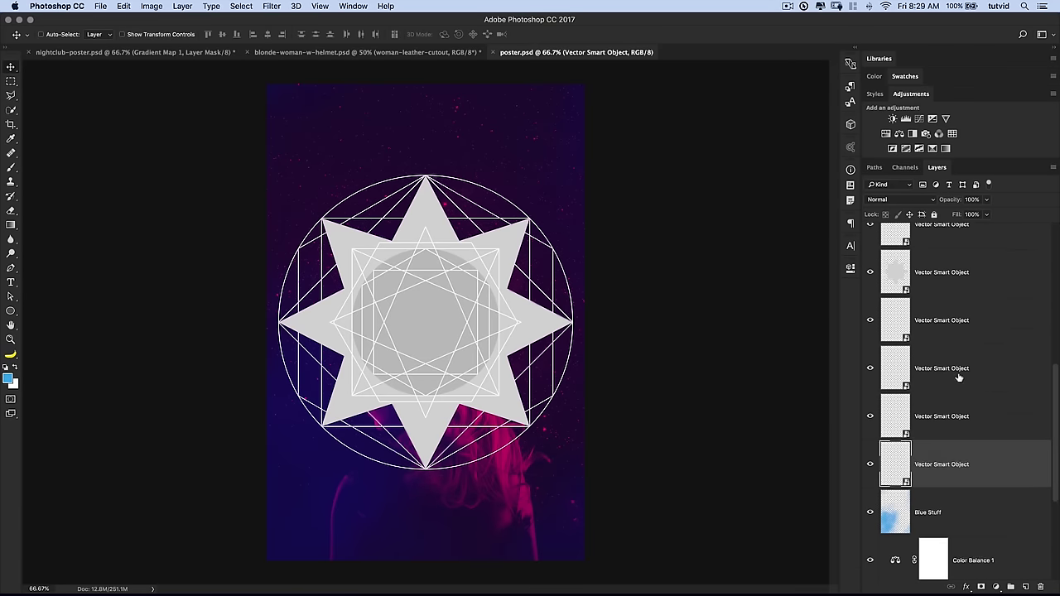
shift+click(1002, 256)
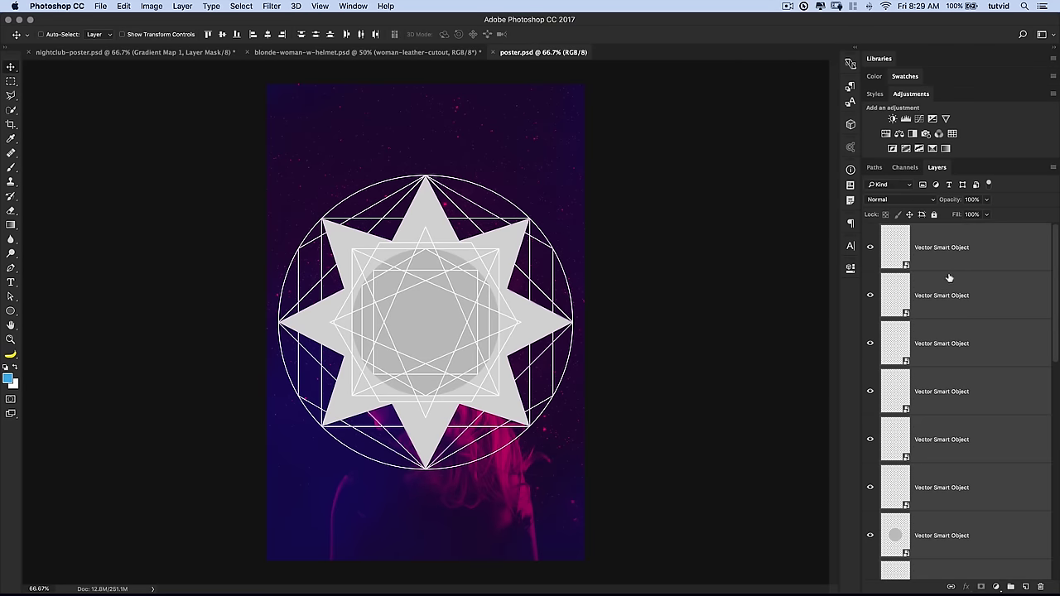
key(super+g)
double_click(908, 232)
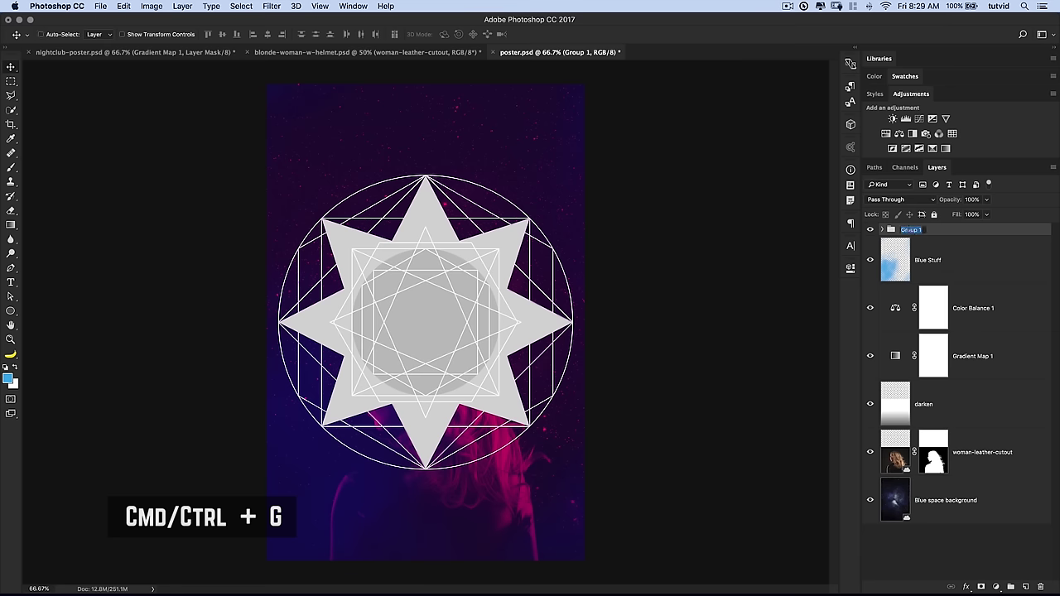
text(g)
key(Return)
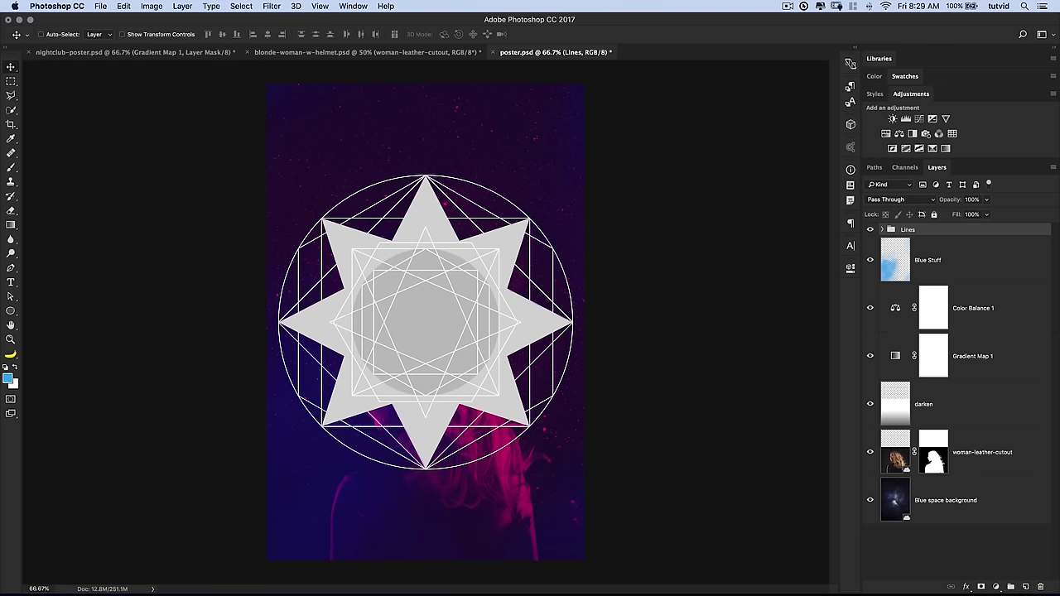
drag(426, 320, 431, 256)
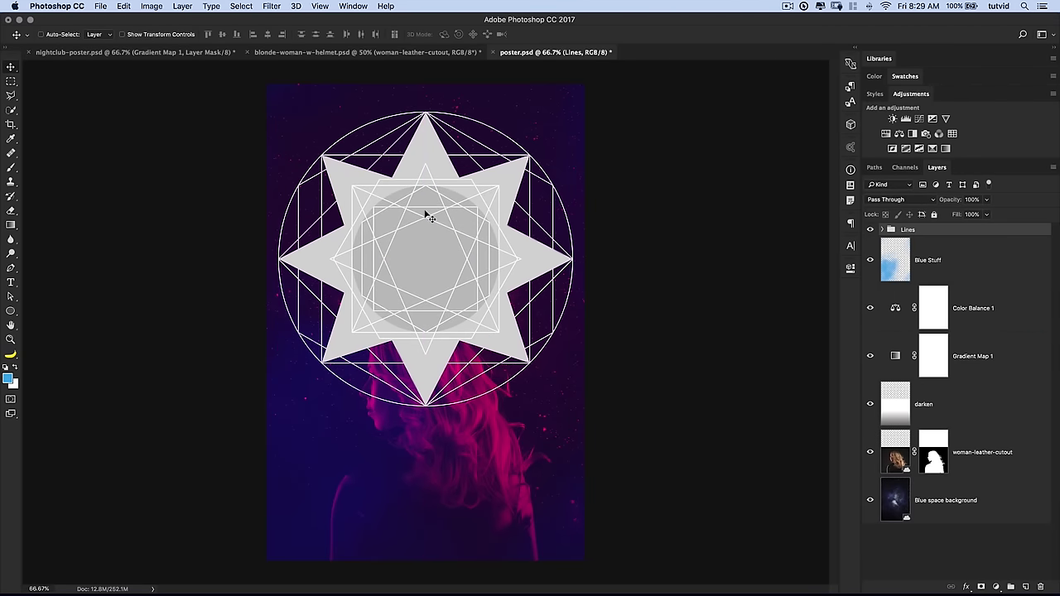
click(123, 7)
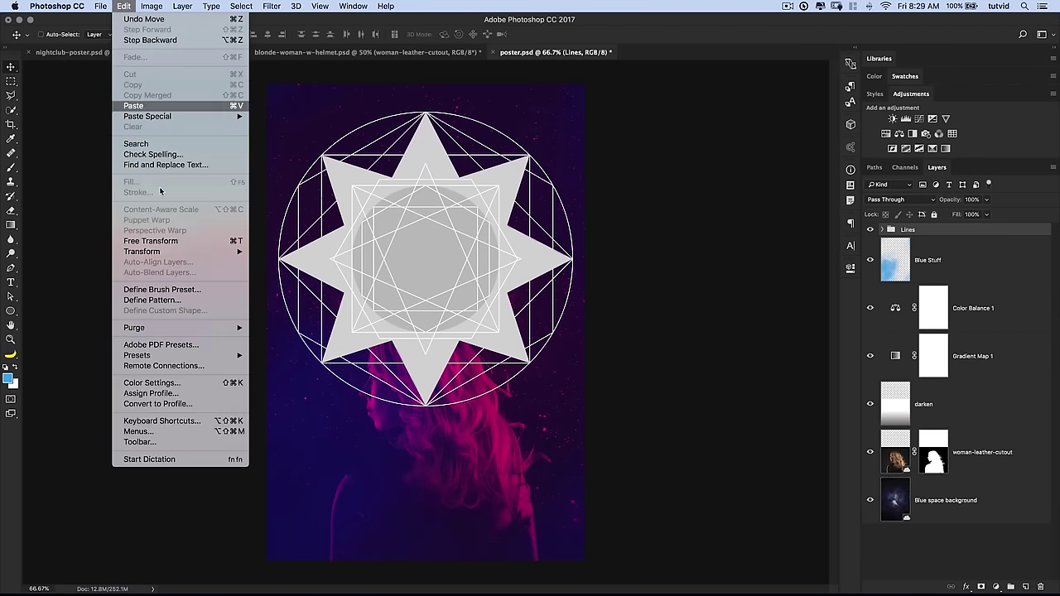
Free-transform the Lines group down to about 90% about its centre and commit
click(172, 241)
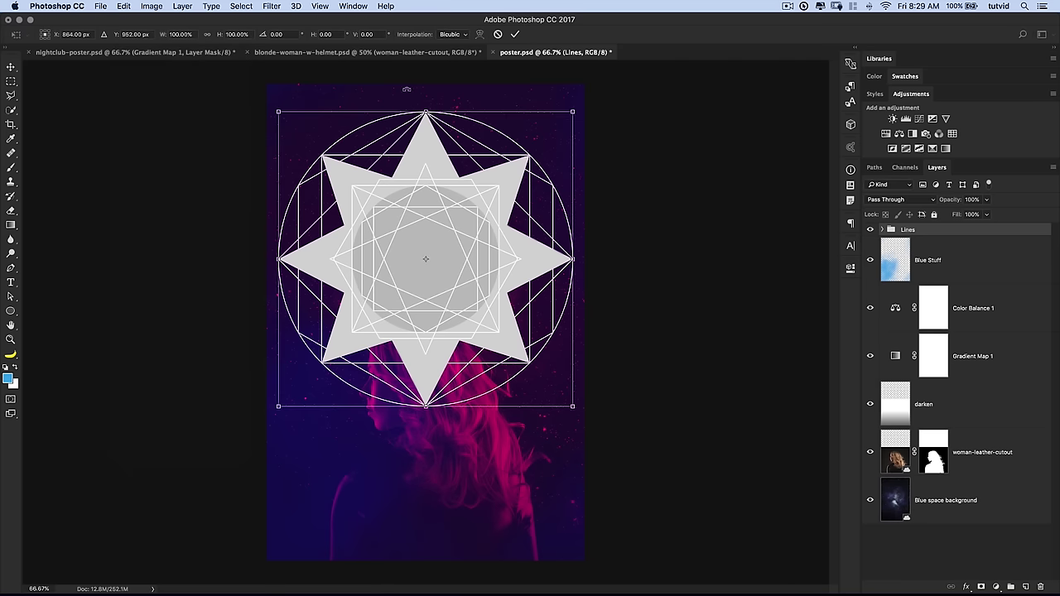
drag(573, 111, 558, 127)
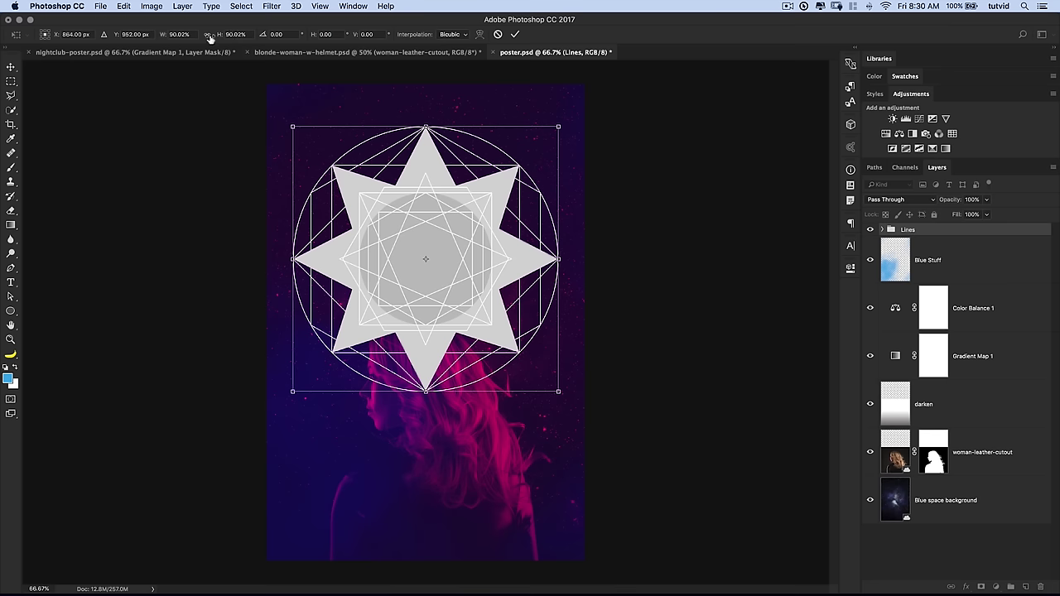
click(515, 34)
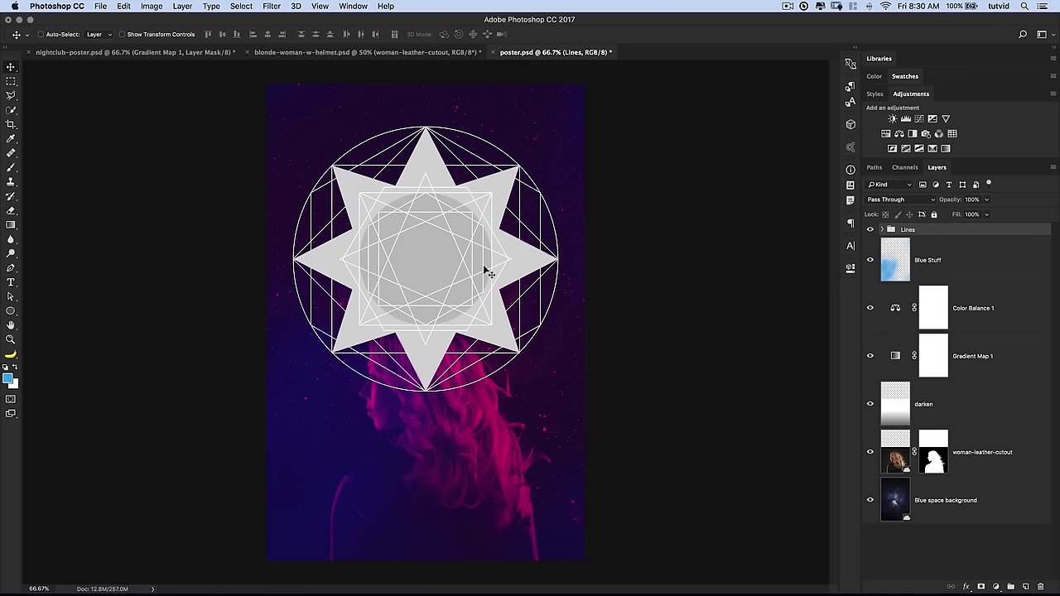
Expand the Lines group and select the star layer
click(881, 229)
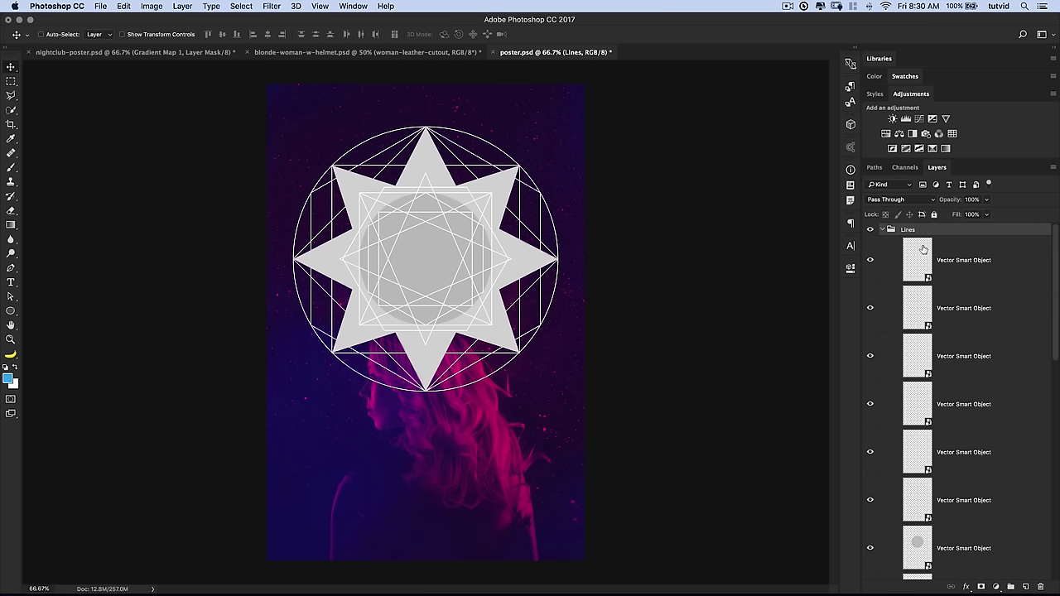
scroll(943, 296, down, 4)
scroll(943, 296, down, 1)
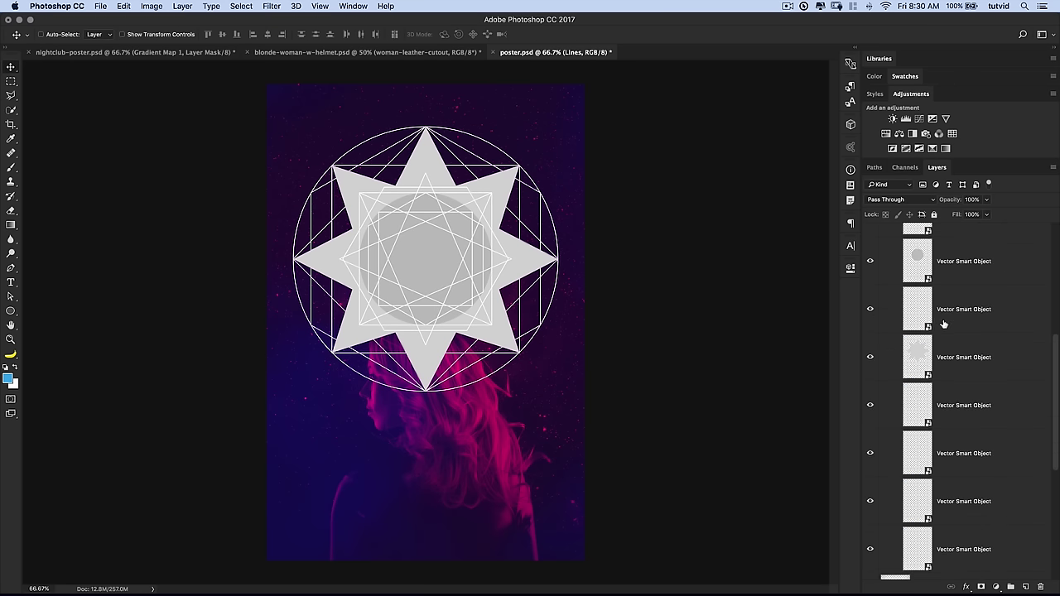
click(982, 364)
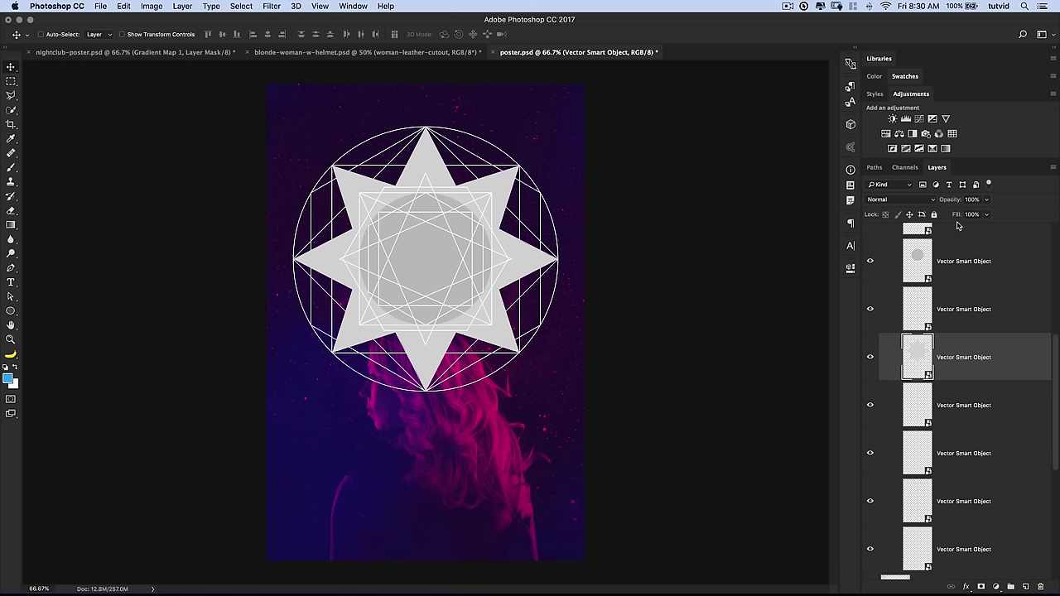
Drag the star layer's Fill to 0% to hide the grey eight-point star
drag(958, 218, 872, 219)
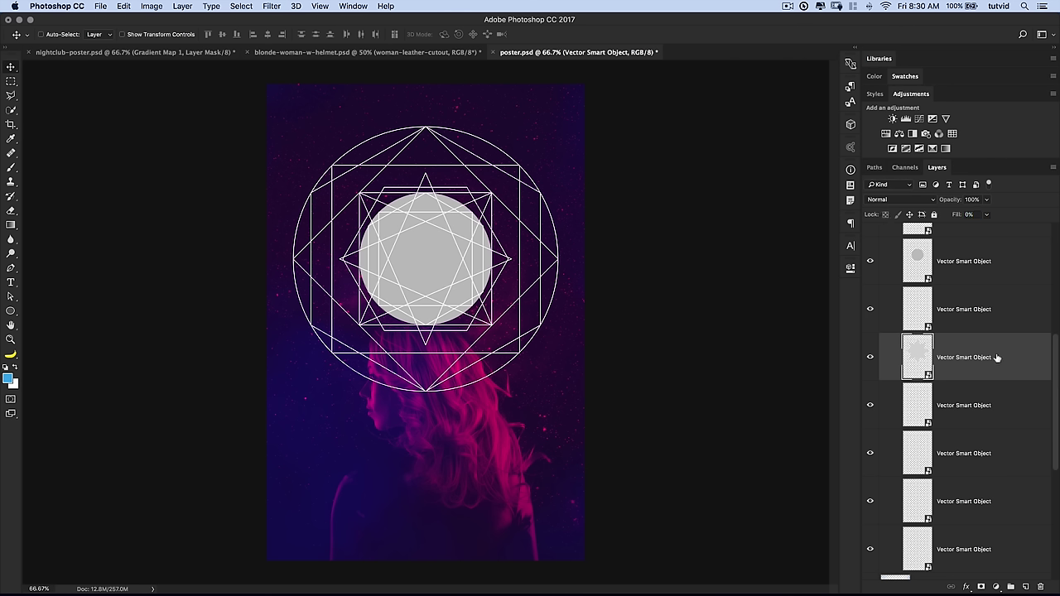
click(182, 6)
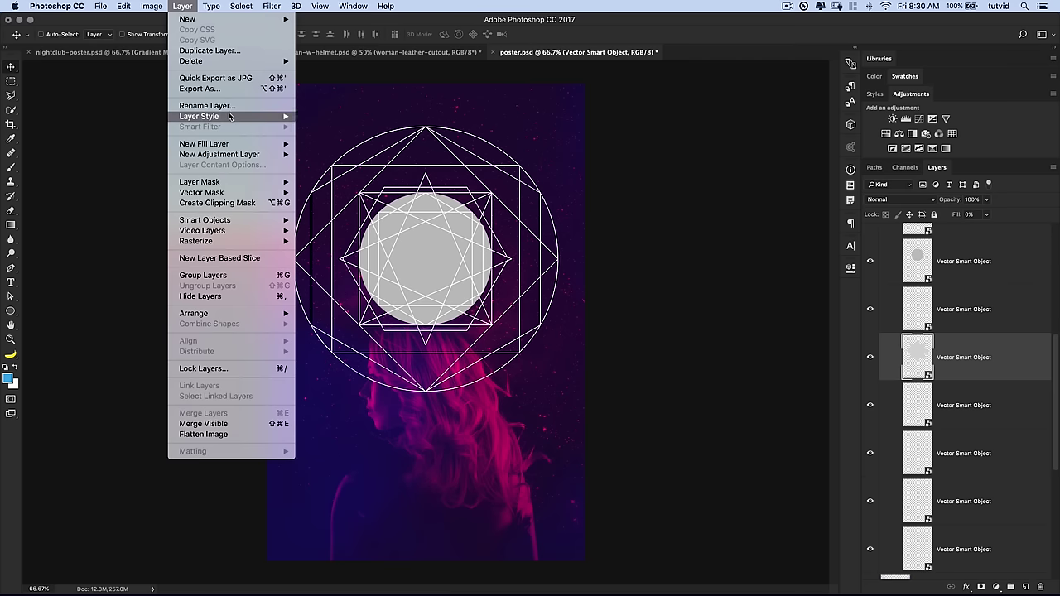
Add a Gradient Overlay style to the star layer and open its Gradient Editor
mouse_move(231, 116)
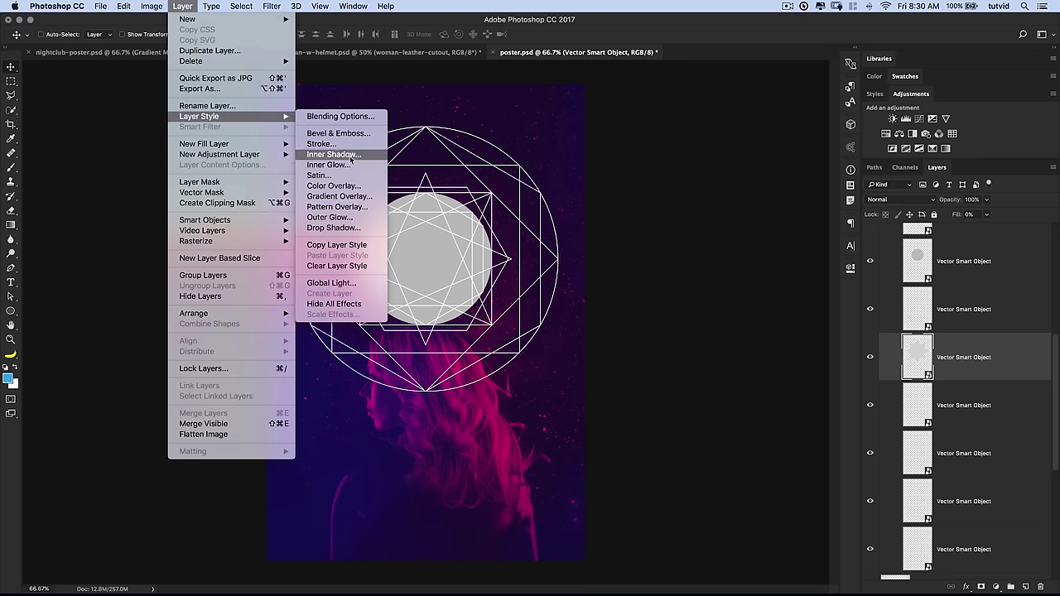
click(349, 200)
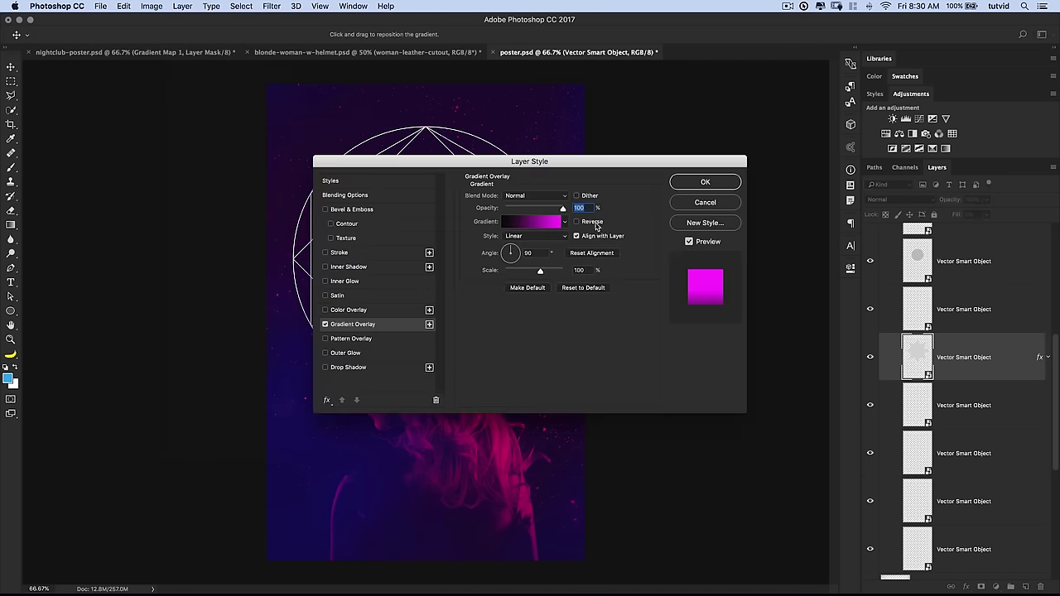
drag(582, 166, 864, 206)
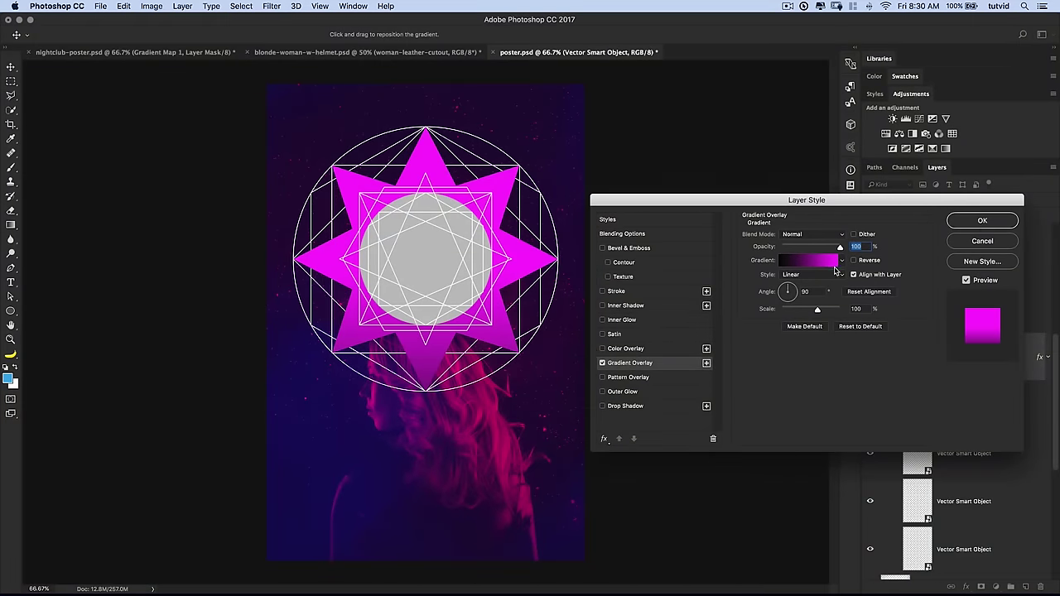
click(820, 262)
drag(721, 142, 750, 169)
Change the gradient's black start stop to magenta ff32ff
click(622, 340)
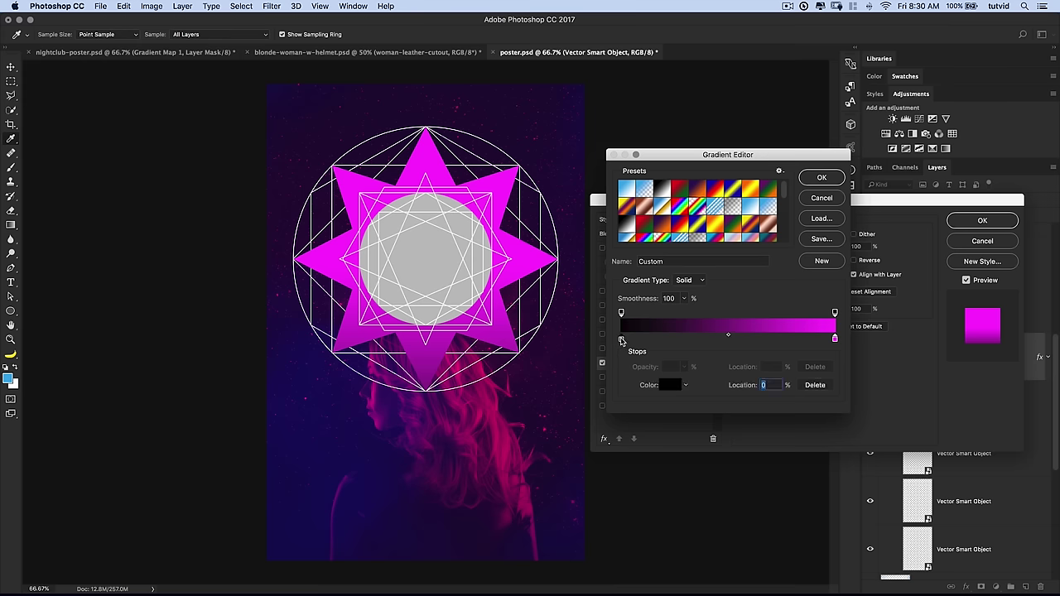
double_click(622, 339)
drag(550, 199, 517, 212)
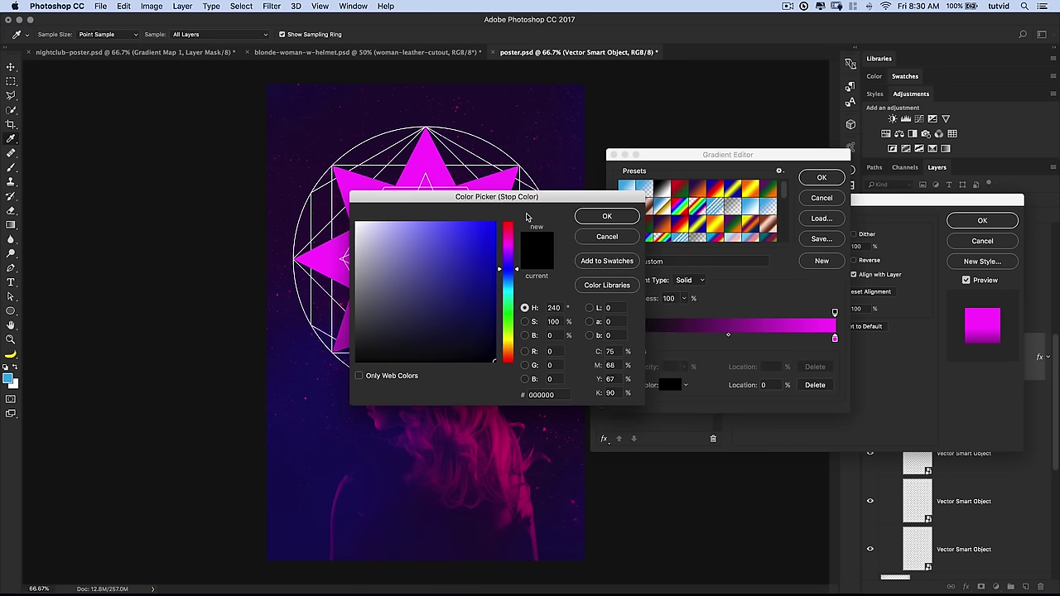
double_click(543, 395)
text(ff32ff)
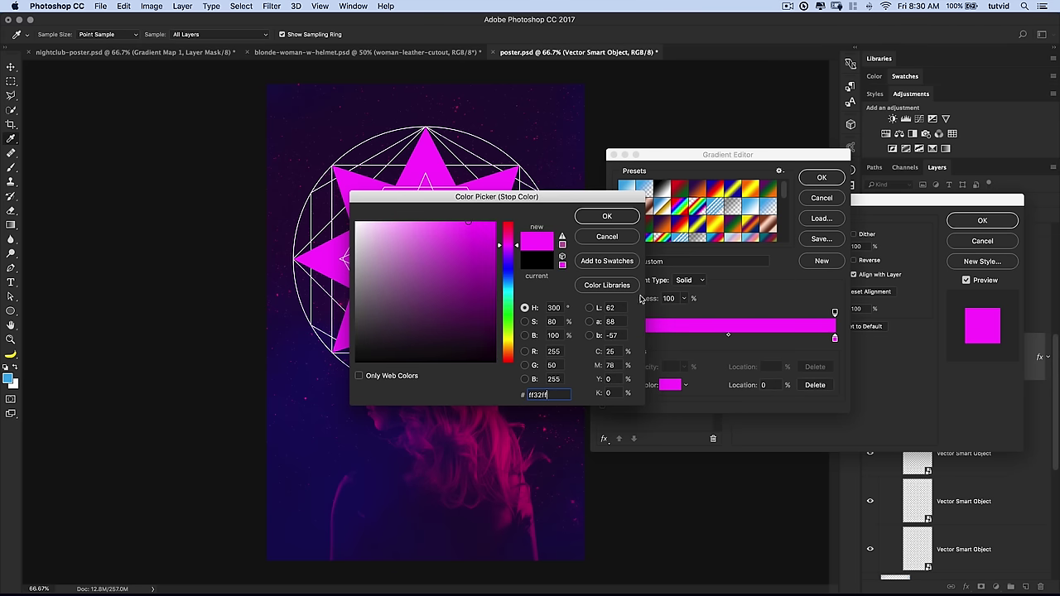
click(607, 216)
Make the end stop magenta and set its opacity stop to 0
double_click(834, 340)
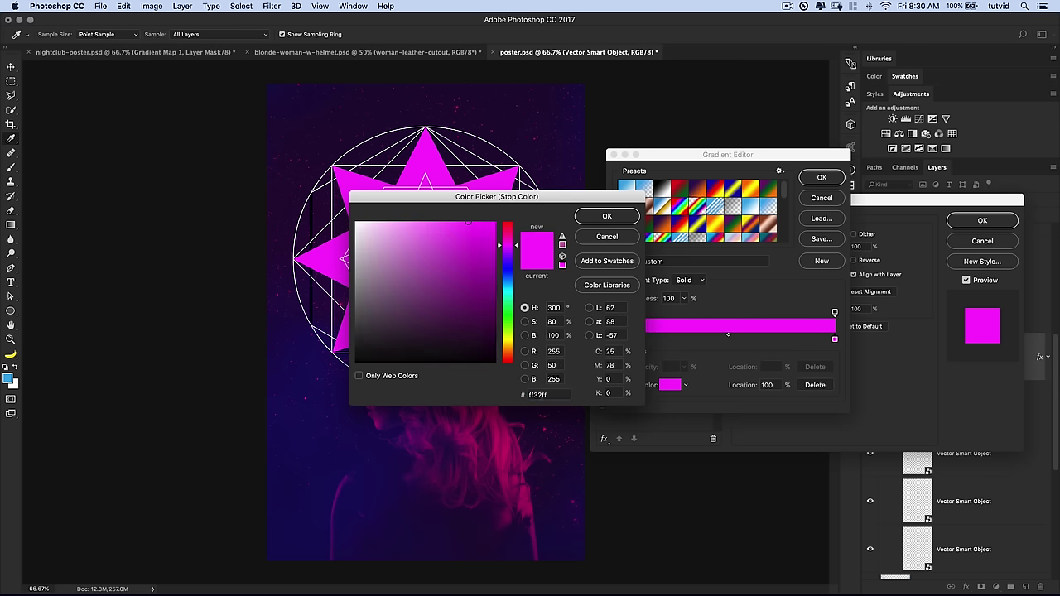
click(608, 216)
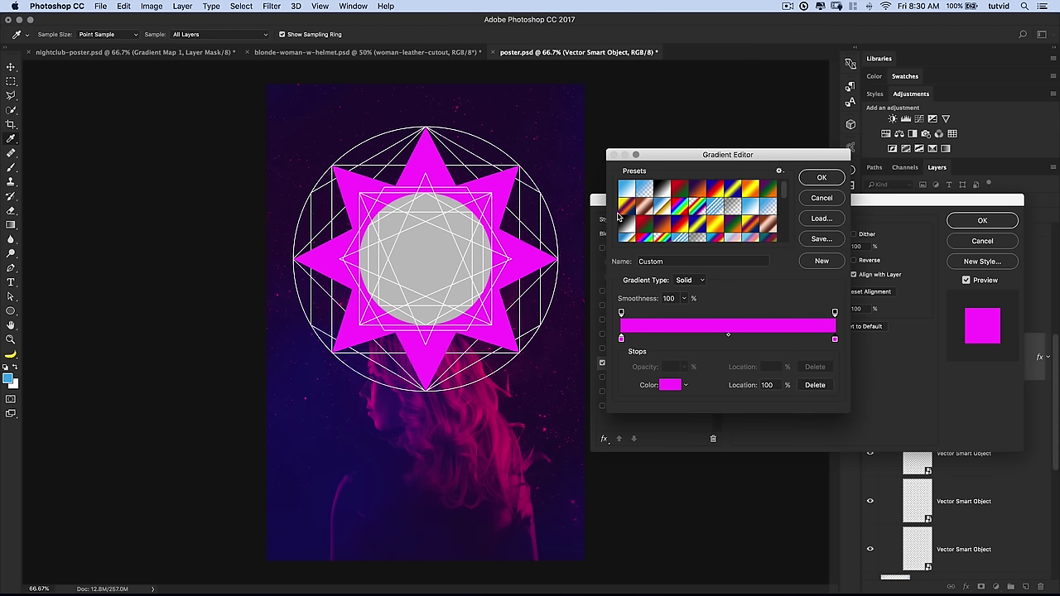
click(834, 312)
double_click(670, 367)
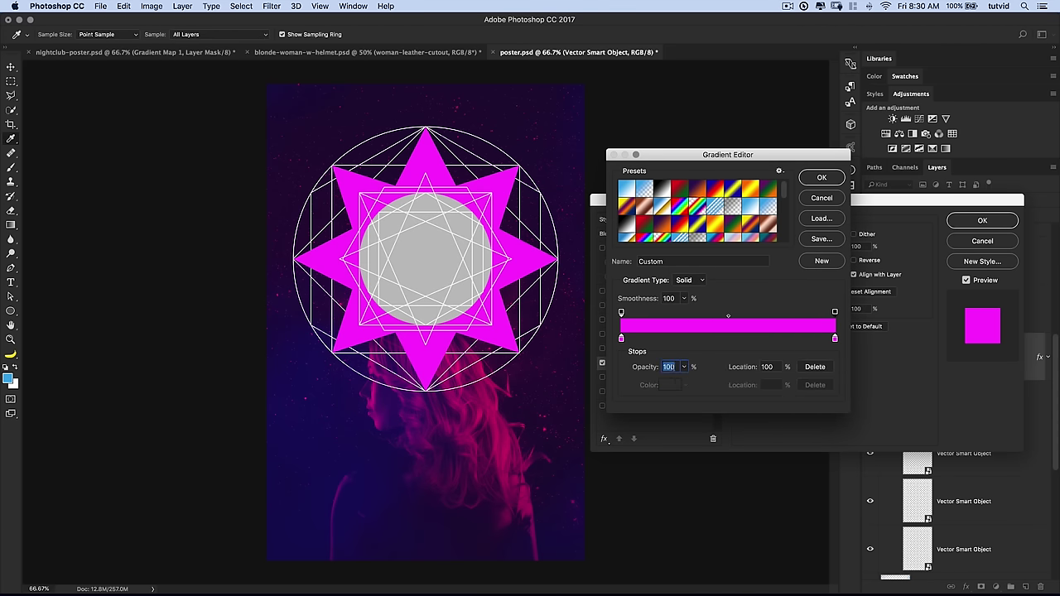
text(0)
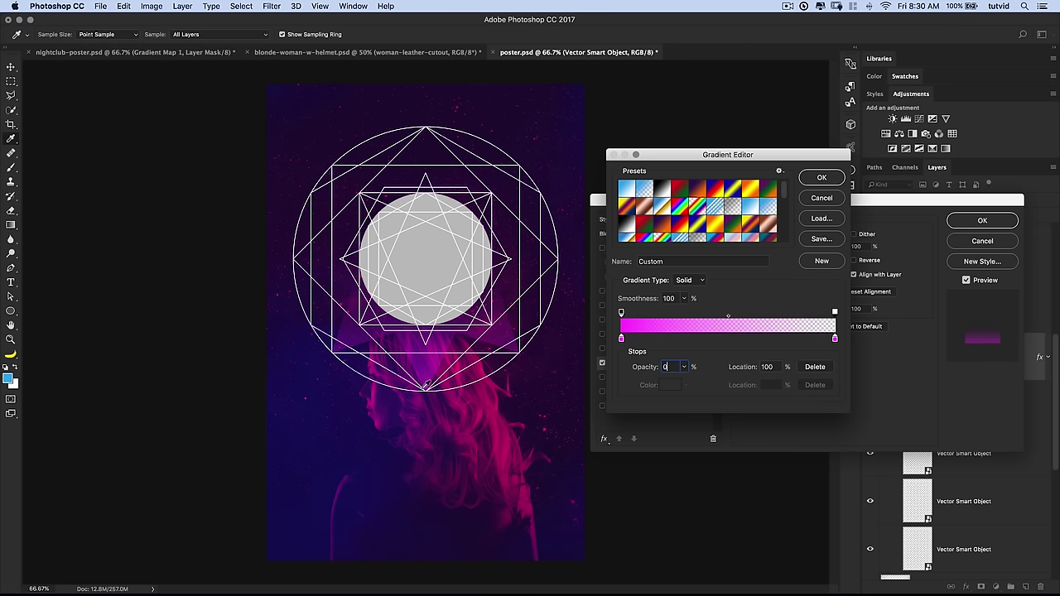
Make the magenta gradient radial, centred under the grey circle, and scaled to 115%
click(820, 179)
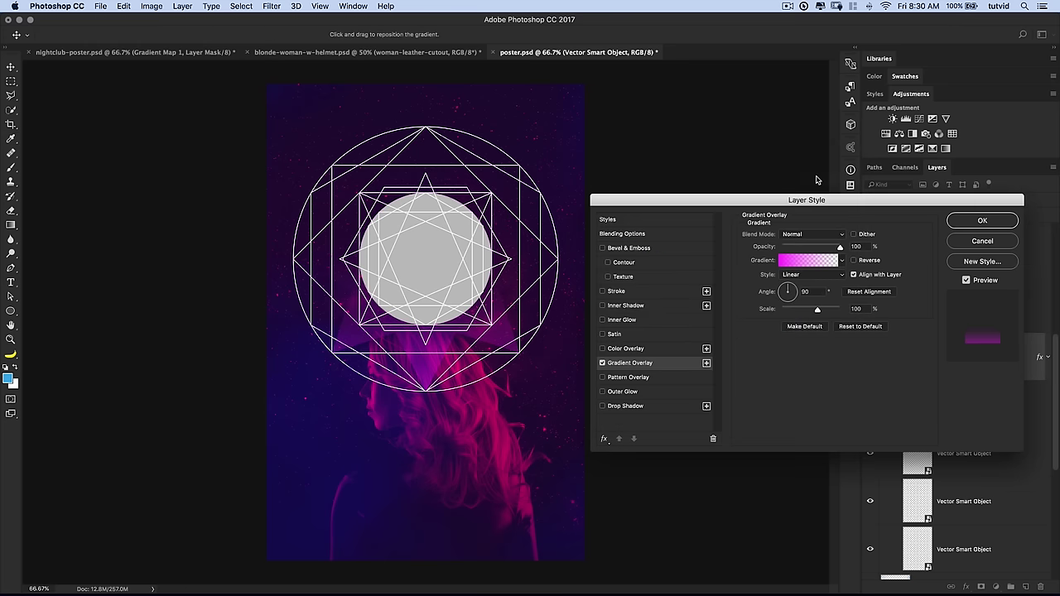
click(812, 275)
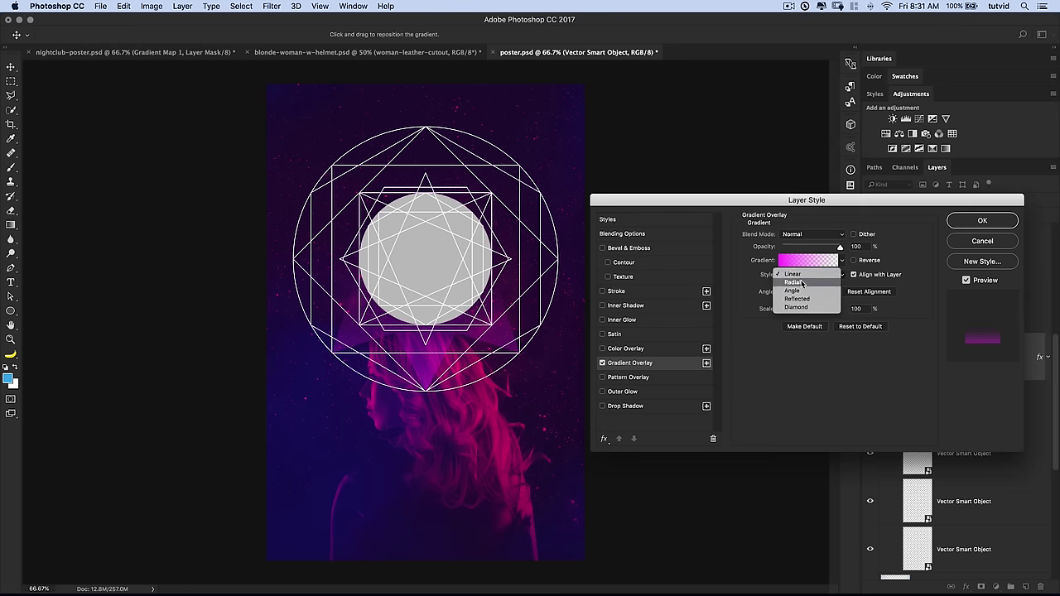
click(793, 282)
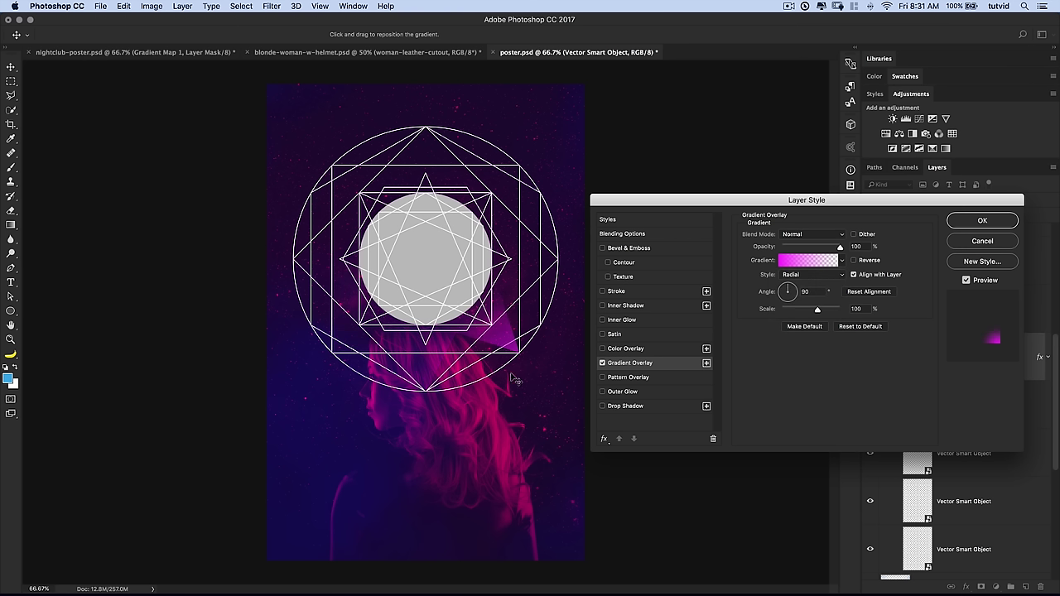
drag(513, 373, 403, 232)
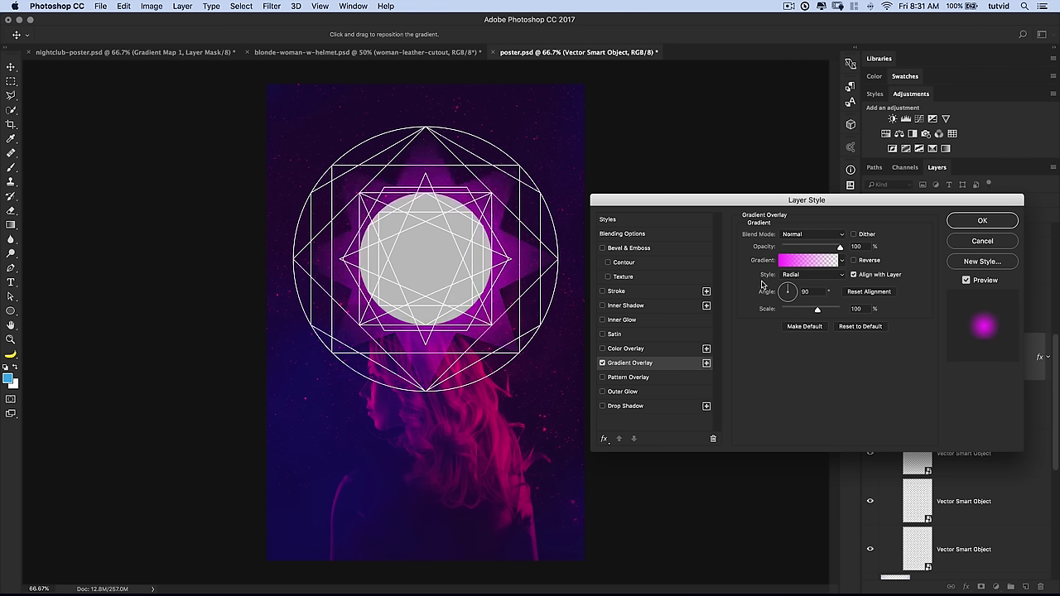
drag(819, 311, 826, 311)
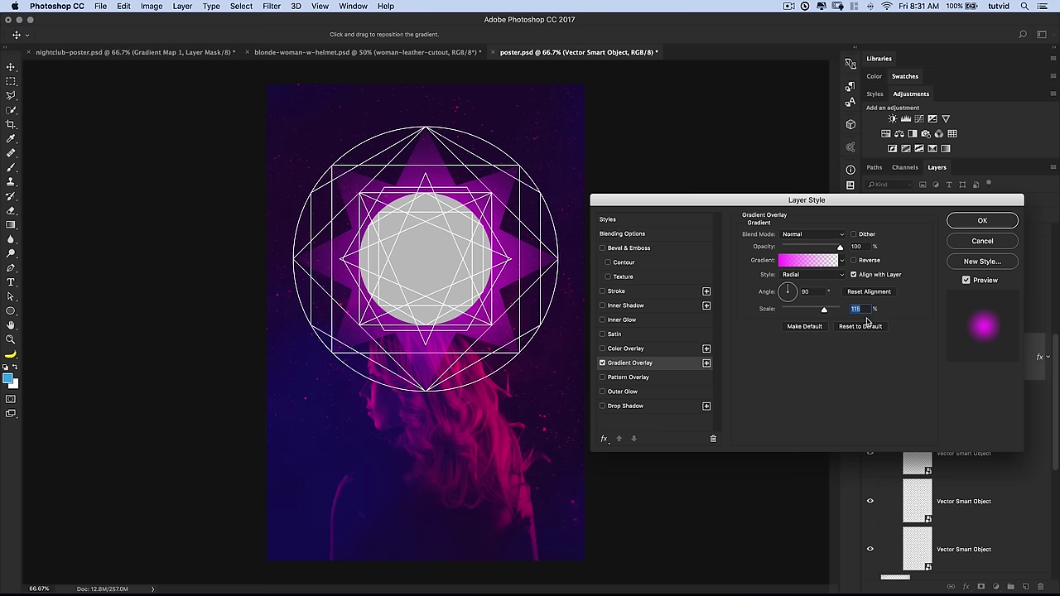
Set the gradient overlay blend mode to Overlay and lower its opacity
click(827, 237)
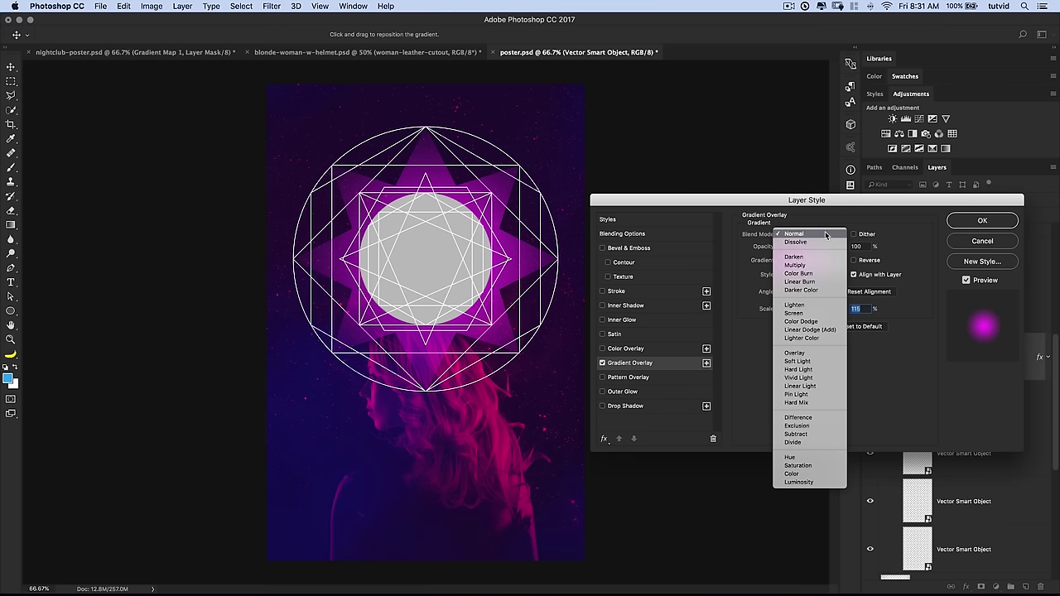
click(795, 353)
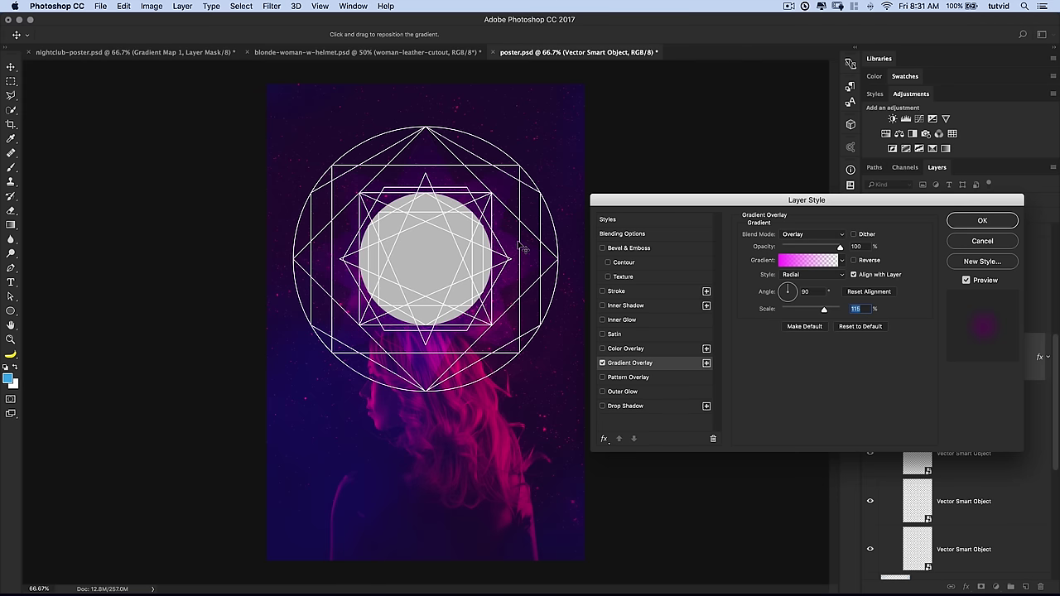
mouse_move(841, 250)
mouse_down()
mouse_move(815, 249)
mouse_move(824, 252)
mouse_up()
click(603, 292)
Enable a Stroke effect filled with solid white colour
click(623, 297)
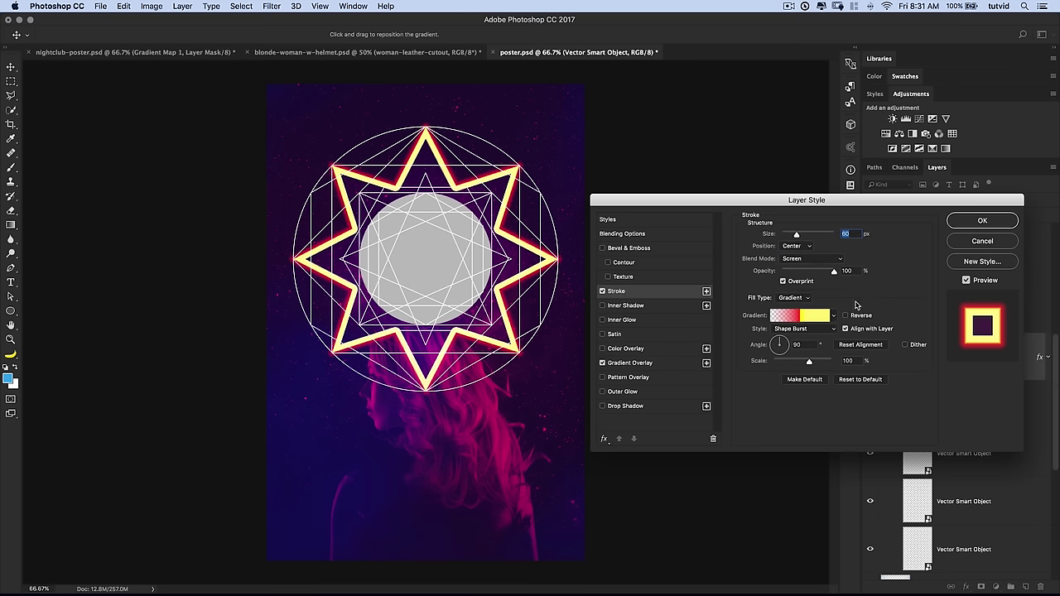
click(797, 298)
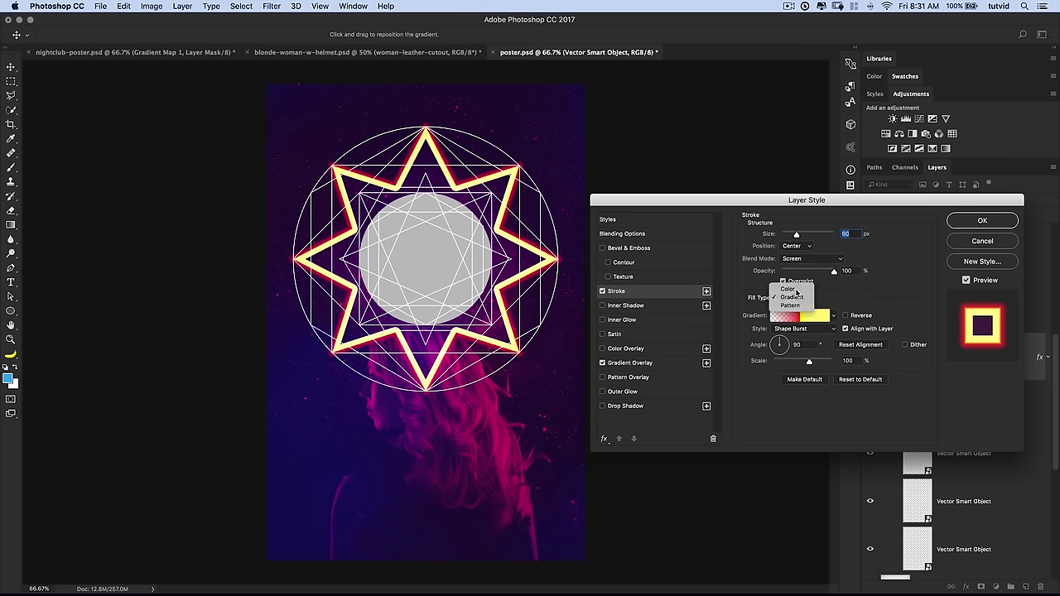
click(791, 288)
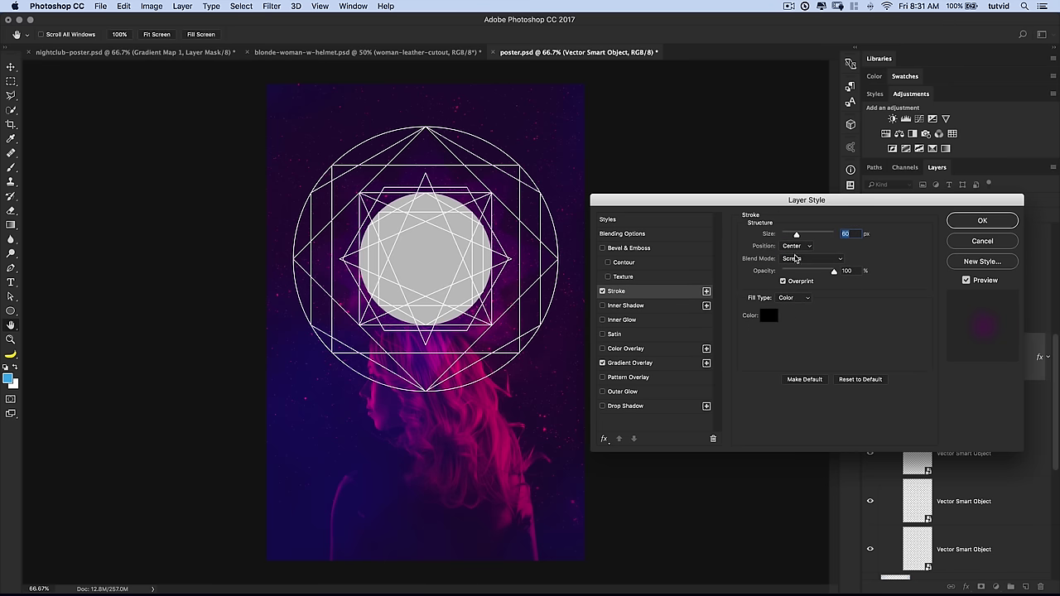
click(769, 316)
drag(422, 250, 341, 199)
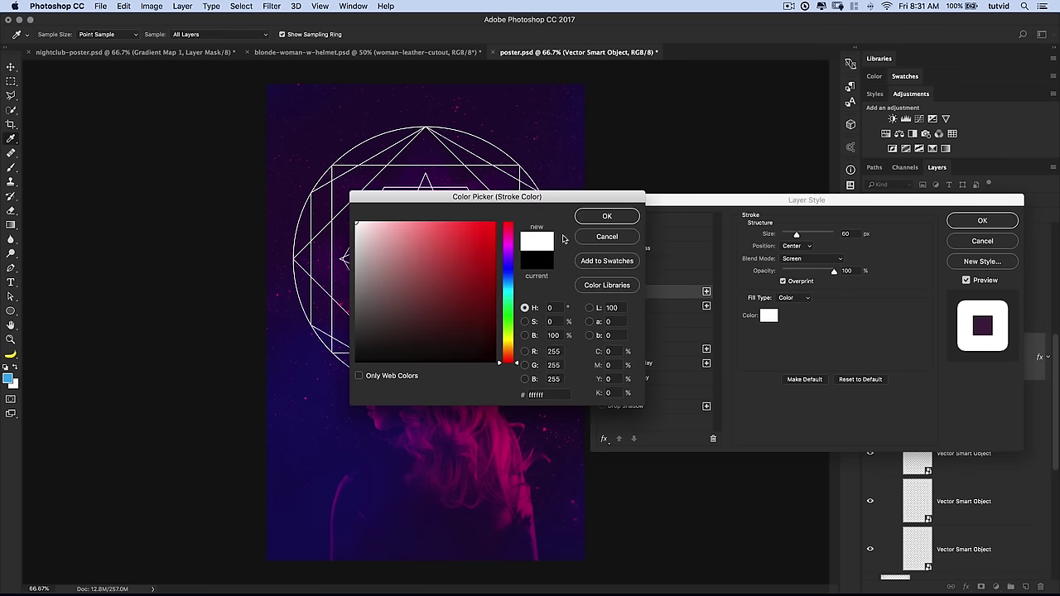
click(607, 217)
Set the stroke to 2 px with Normal blend mode and much lower opacity
drag(797, 235, 781, 234)
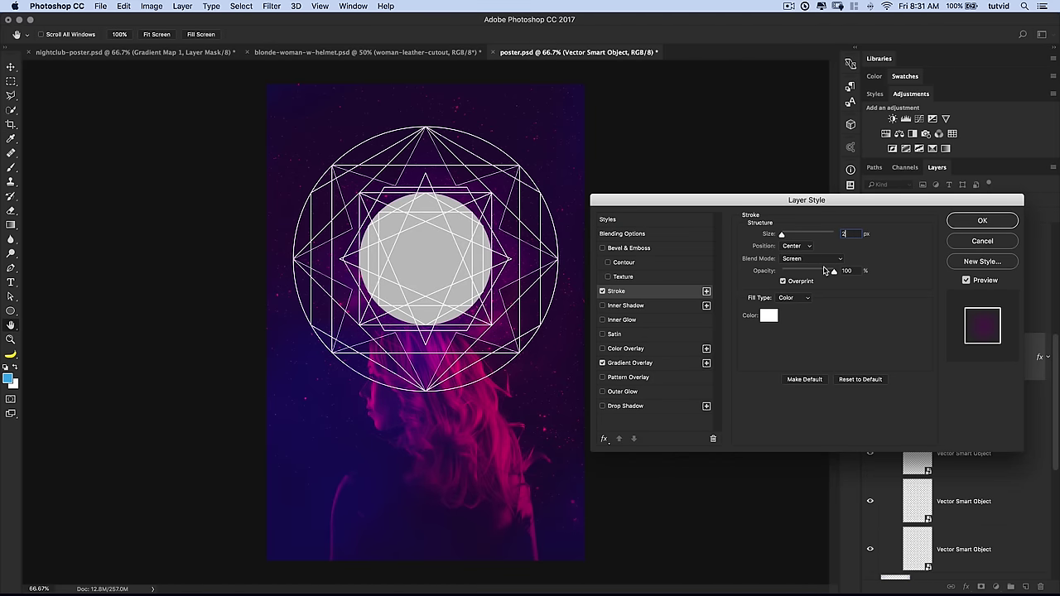
click(825, 264)
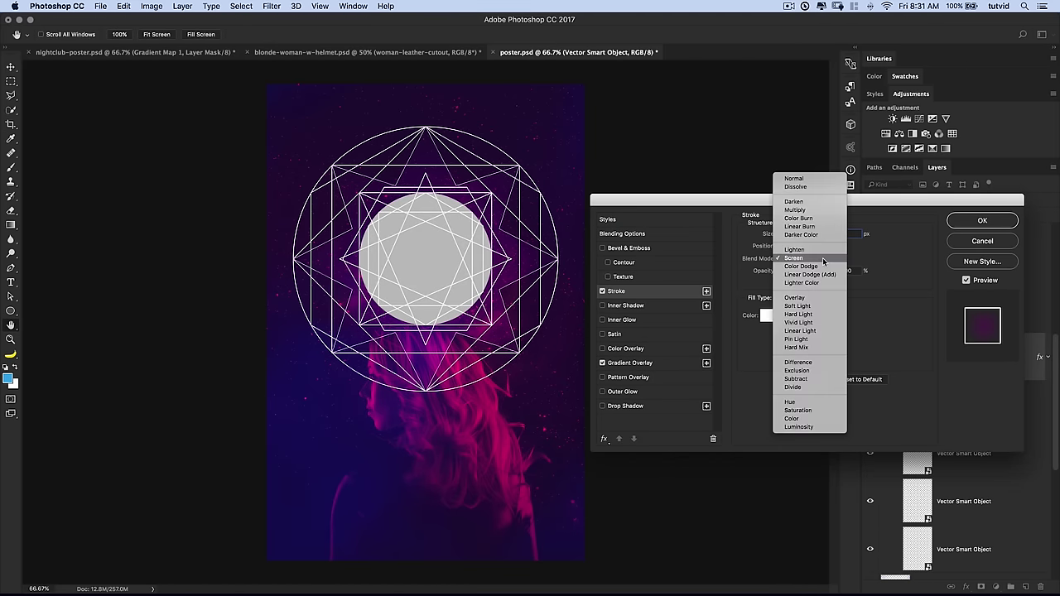
click(807, 184)
drag(808, 274, 795, 272)
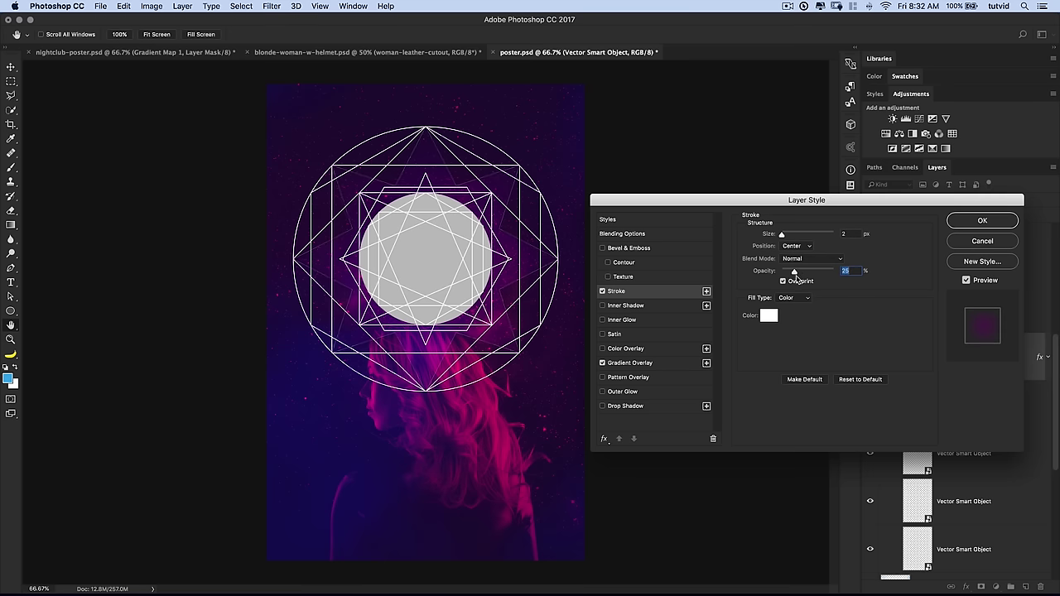
text(15)
Raise the gradient overlay back to 100% opacity, set stroke opacity to 10%, and apply the effects
click(642, 365)
drag(829, 249, 841, 248)
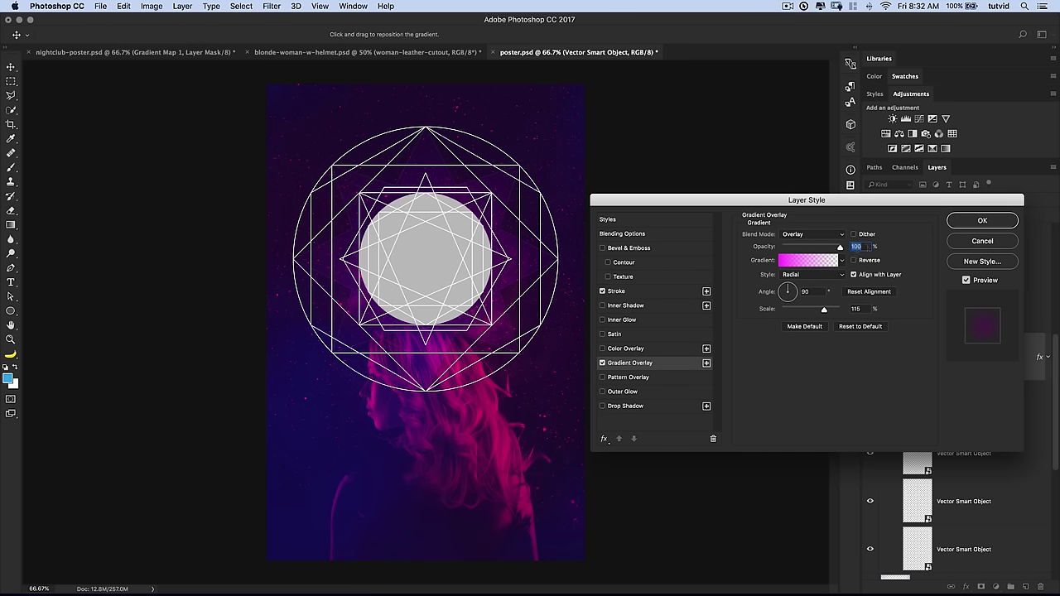
click(622, 292)
key(Tab)
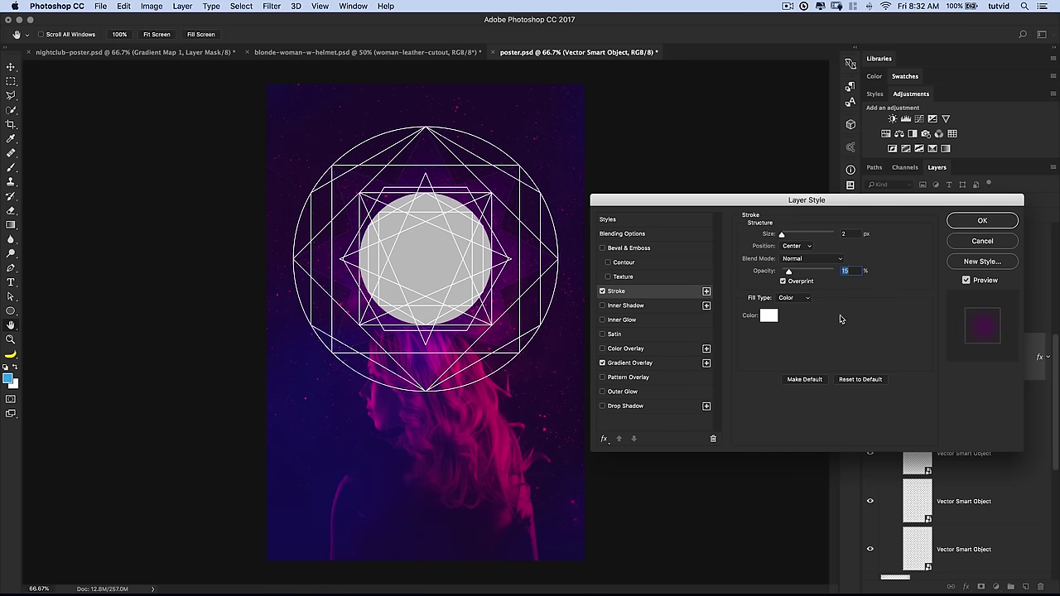
text(7)
text(10)
drag(925, 203, 928, 211)
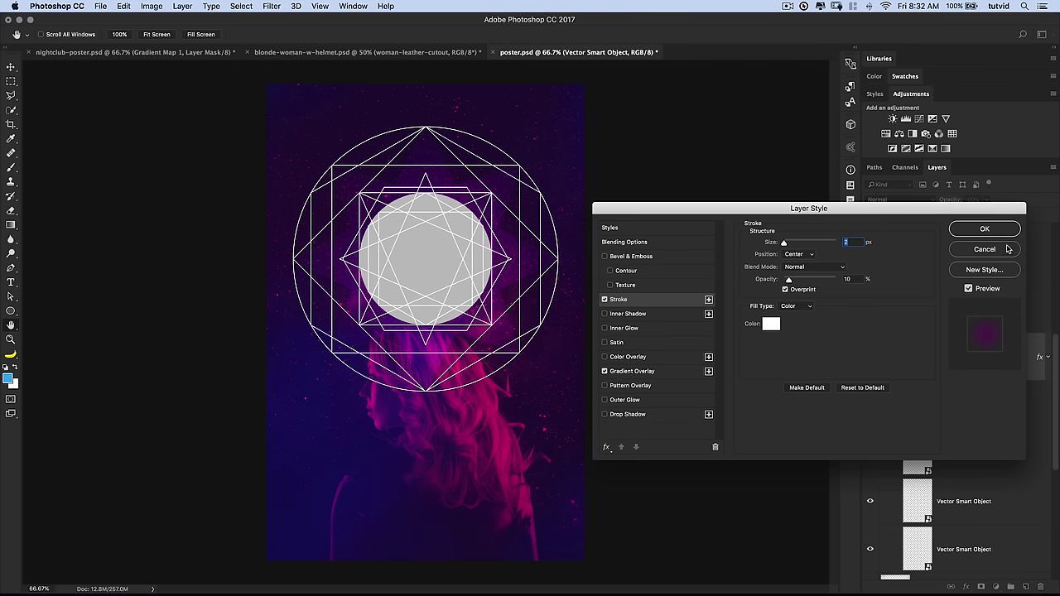
click(985, 229)
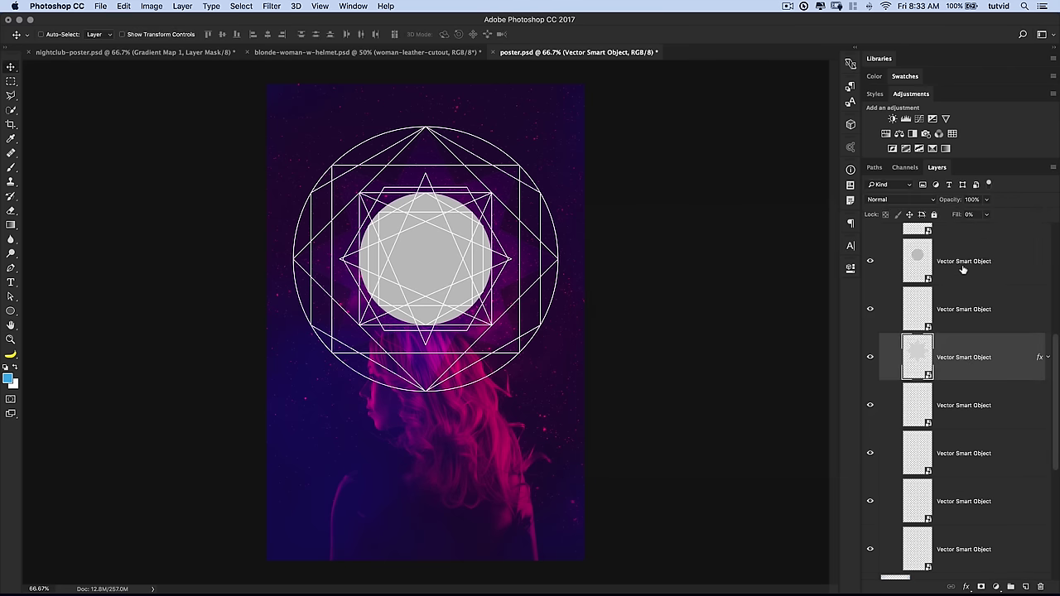
Select the grey circle layer and hide it
click(956, 254)
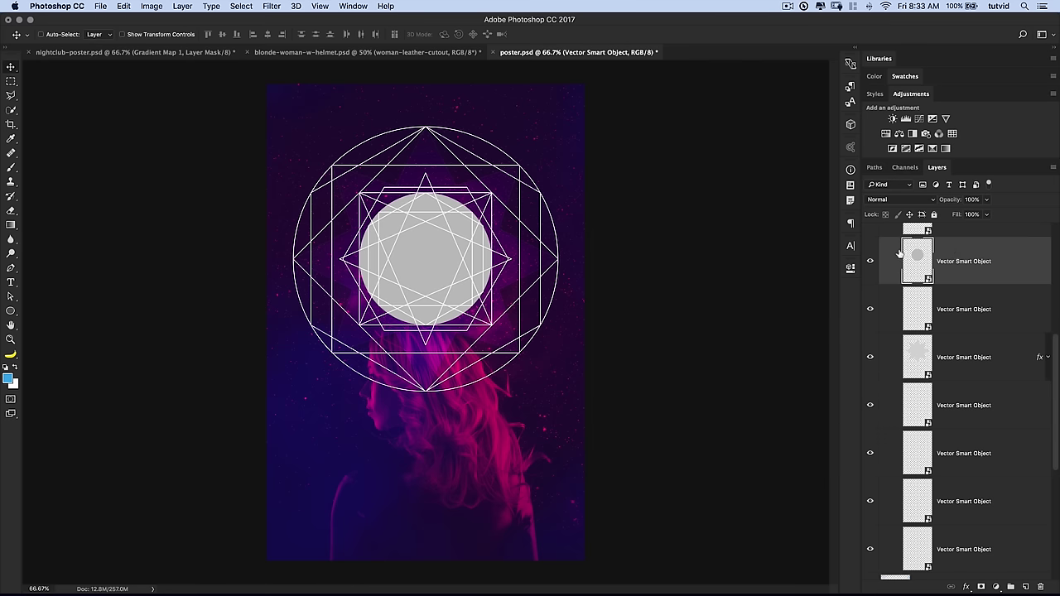
click(871, 262)
click(870, 262)
click(871, 263)
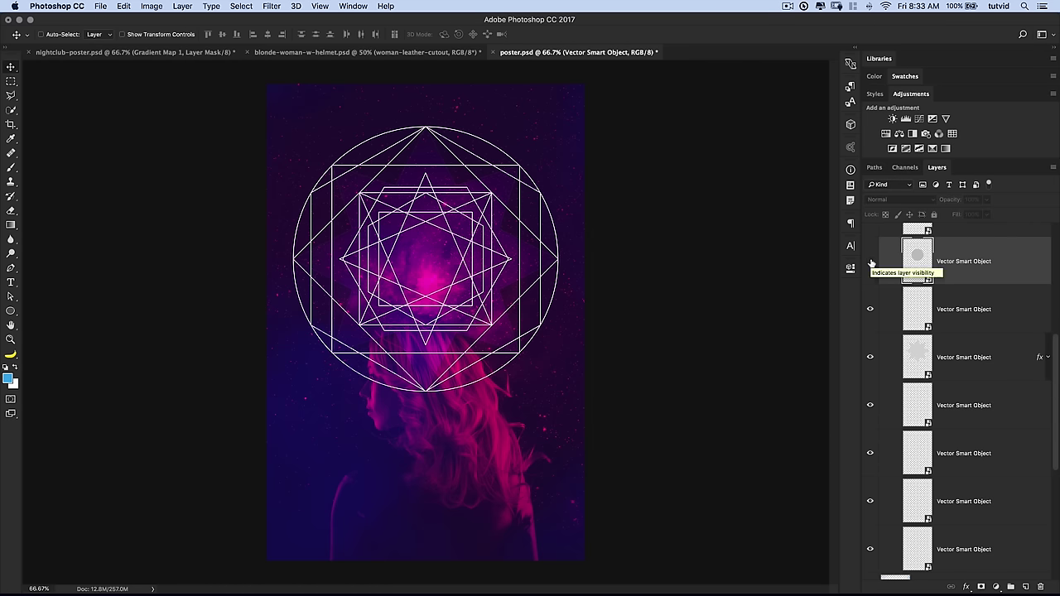
Load the circle as a selection and mask it out of the glowing star layer with Hide Selection
super+click(918, 255)
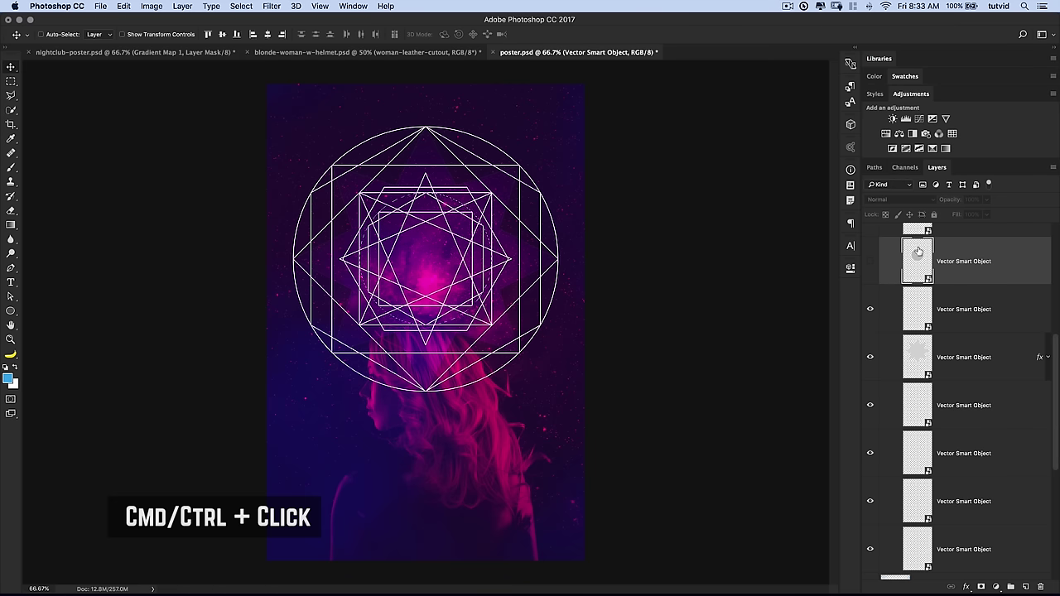
click(965, 364)
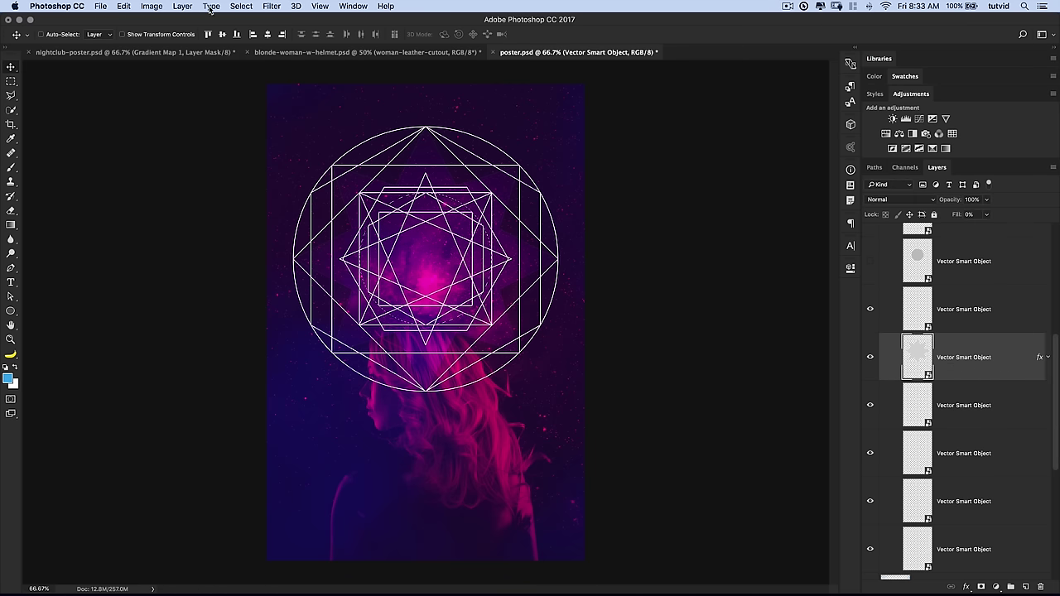
click(182, 6)
mouse_move(226, 181)
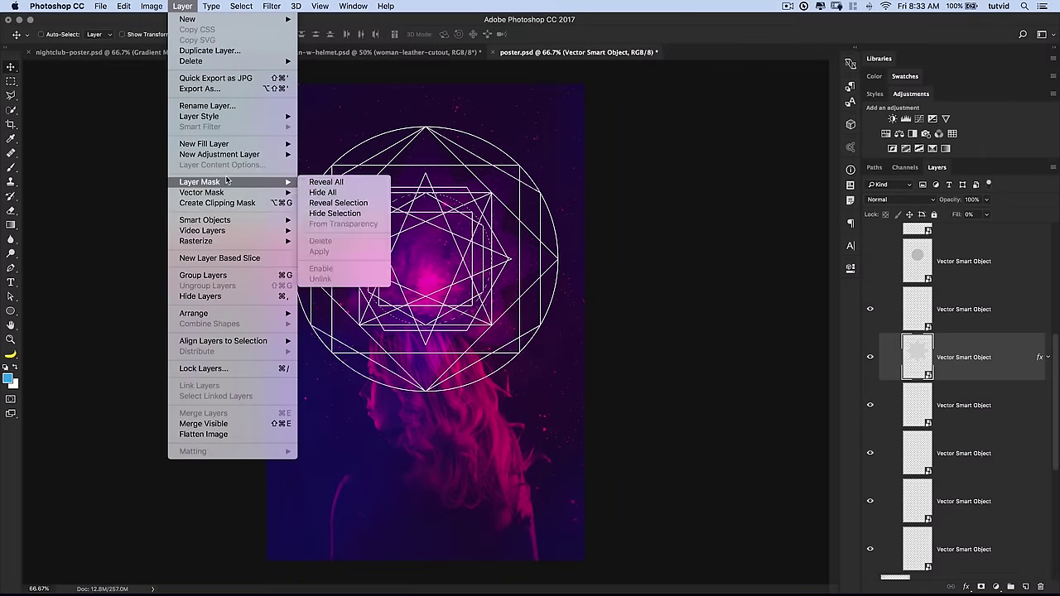
click(347, 214)
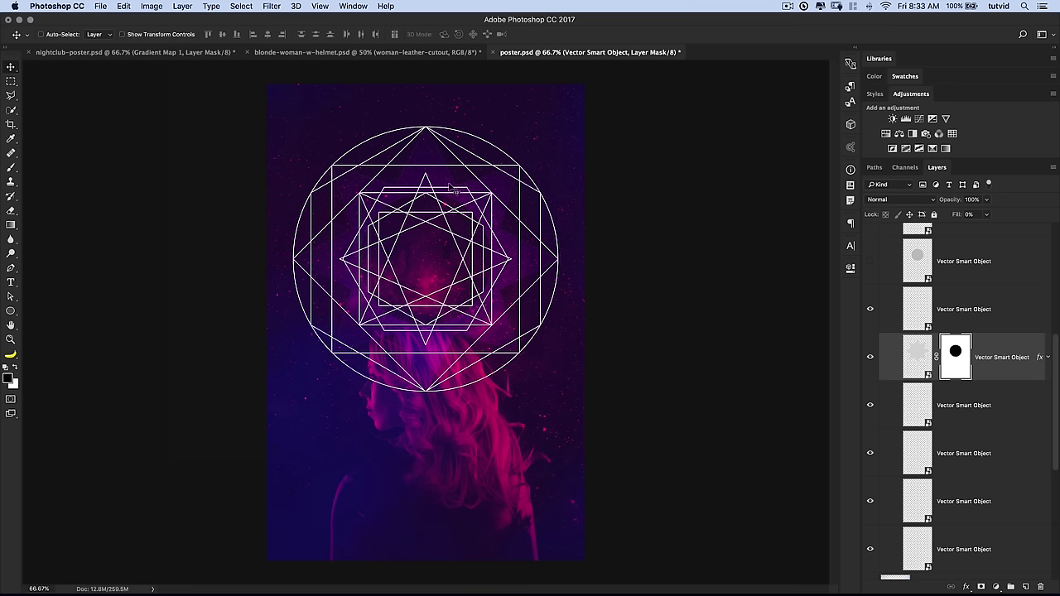
Show the grey circle layer again and set its Fill to 0%
click(907, 260)
click(869, 261)
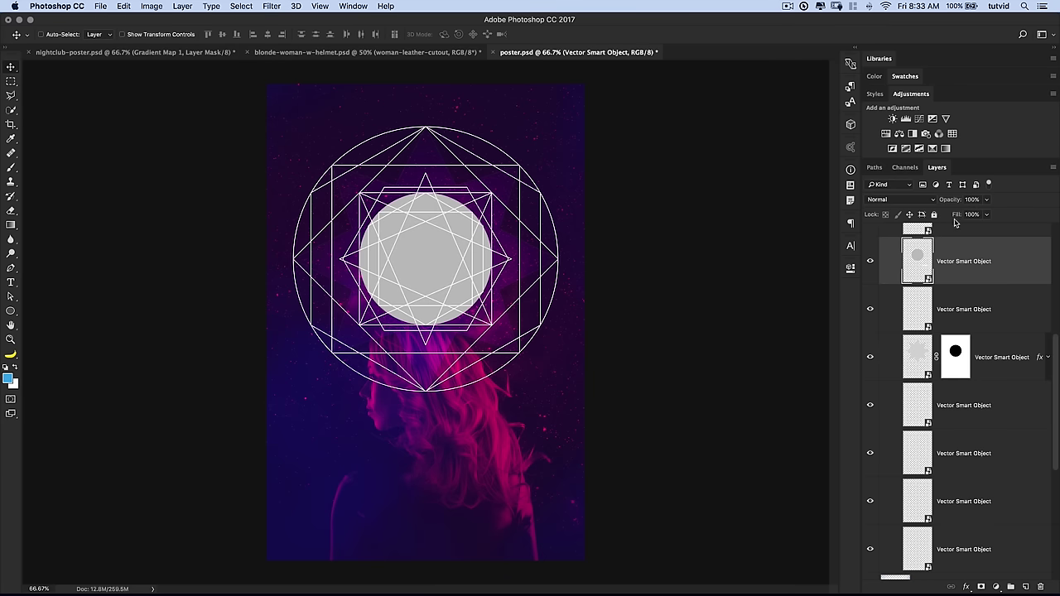
drag(987, 217, 891, 226)
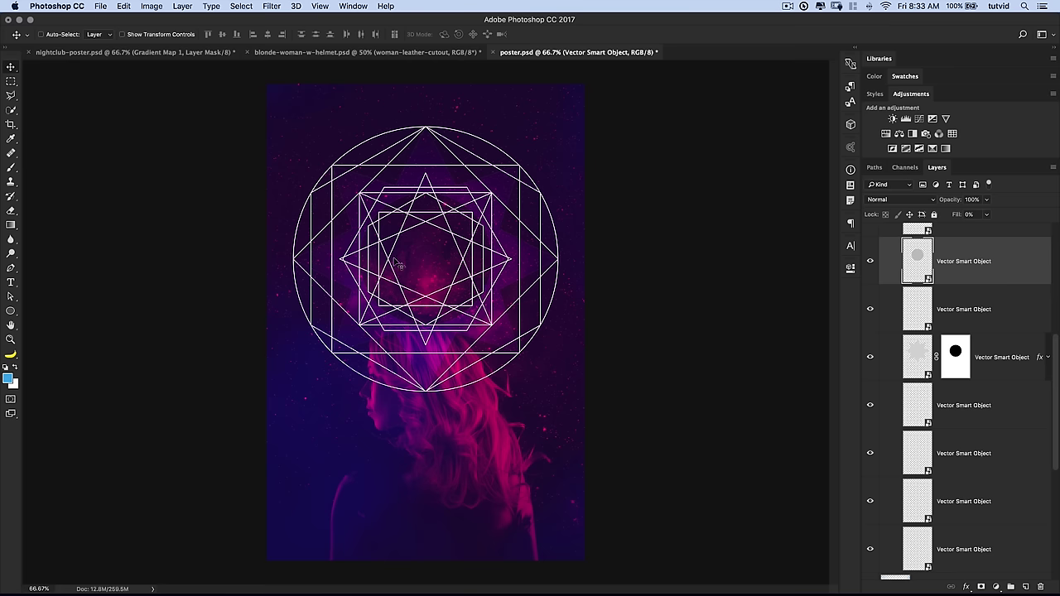
Add an Outer Glow in Normal mode at 100% opacity with 225 px size
click(183, 7)
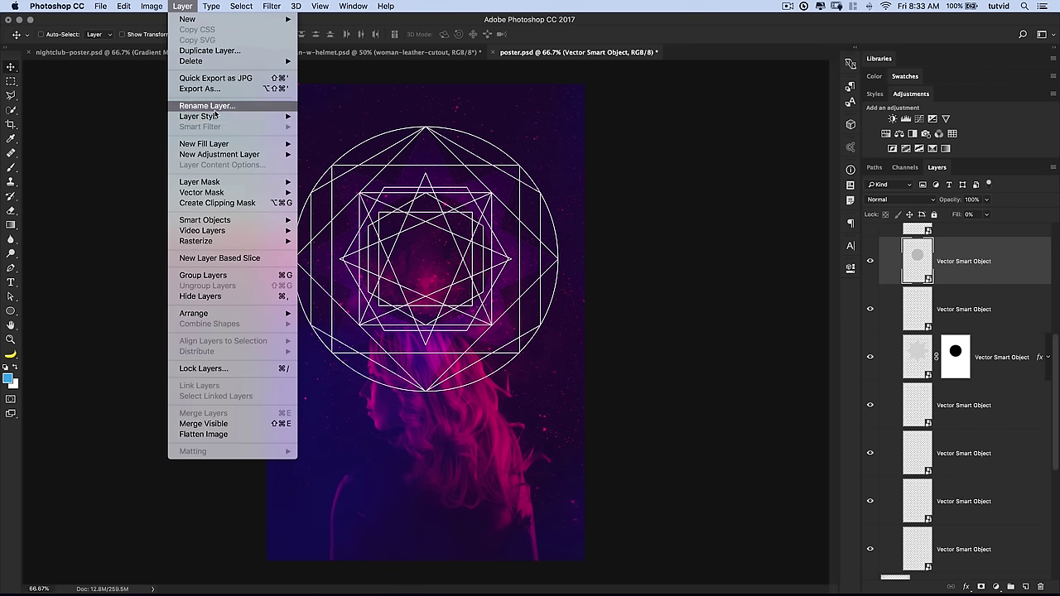
mouse_move(217, 120)
click(348, 218)
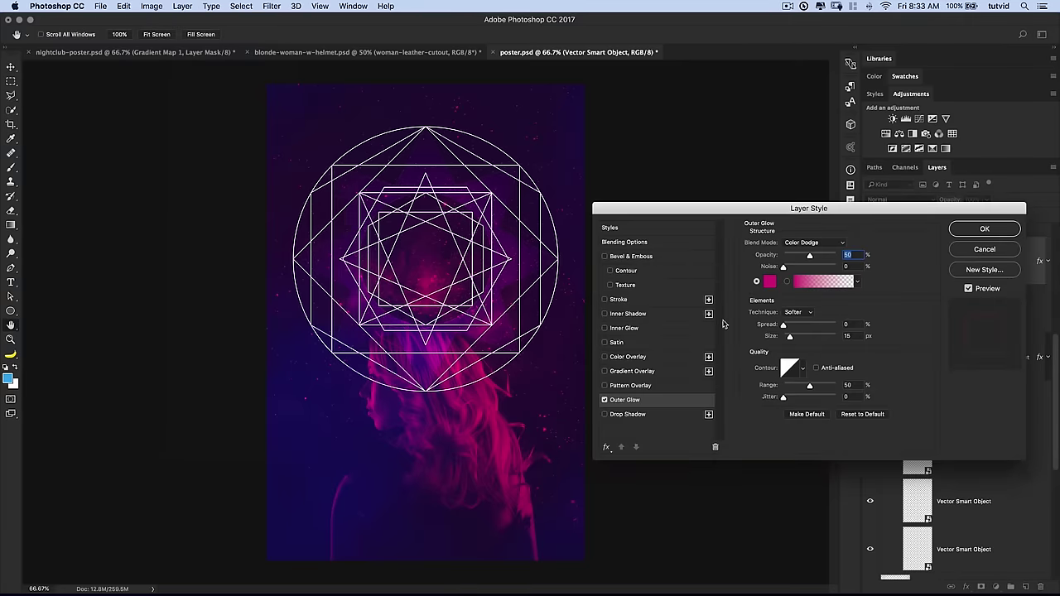
drag(782, 212, 774, 199)
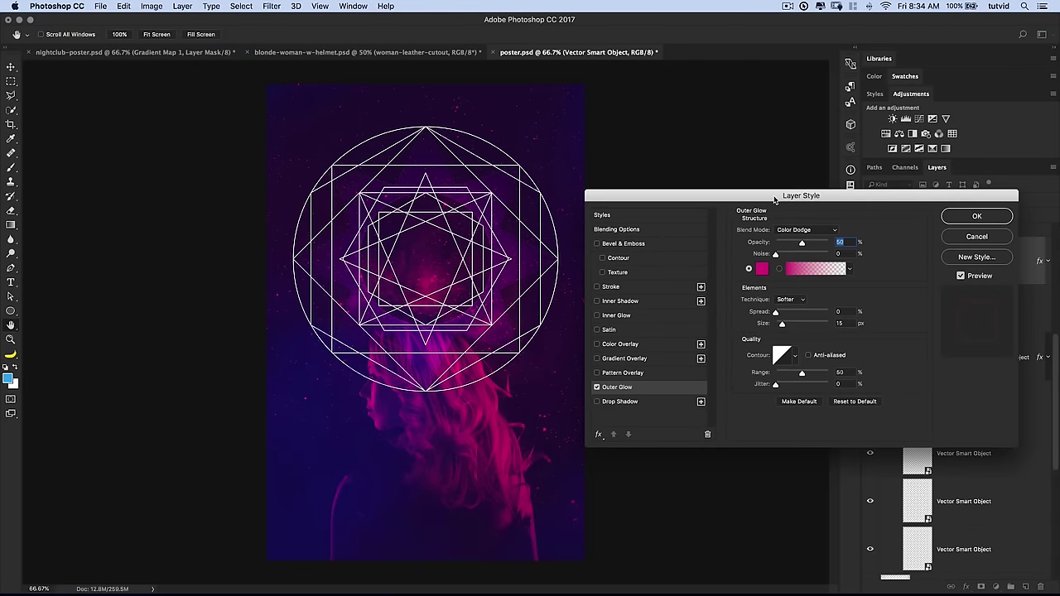
click(801, 231)
click(797, 142)
drag(802, 245, 853, 248)
click(841, 323)
text(225)
key(Tab)
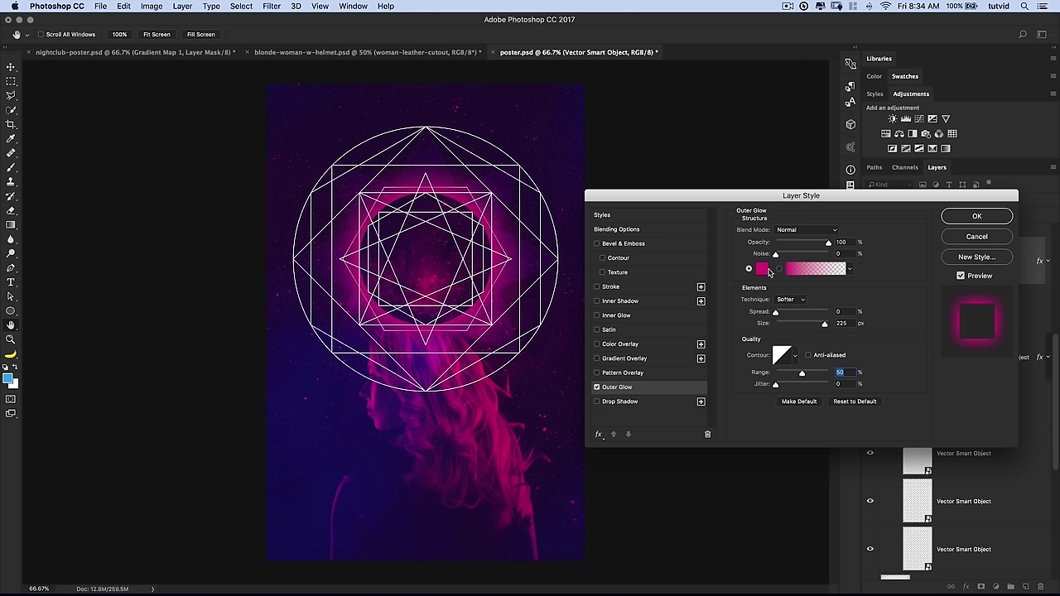
Set the glow colour to ff32ff, then shift it toward pink
click(762, 269)
double_click(542, 397)
text(ff32ff)
drag(534, 205, 612, 286)
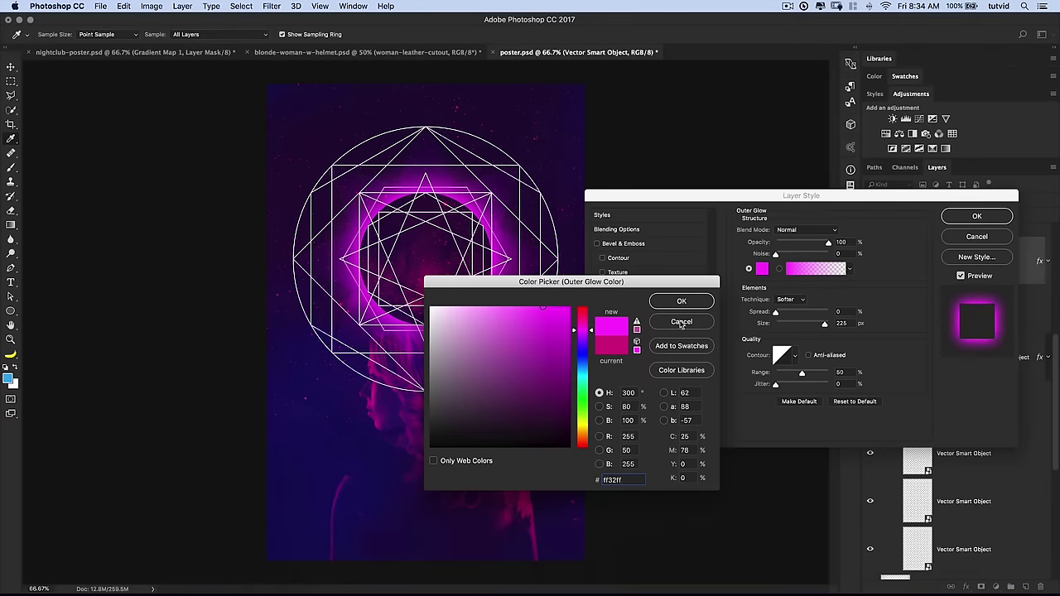
drag(587, 329, 584, 317)
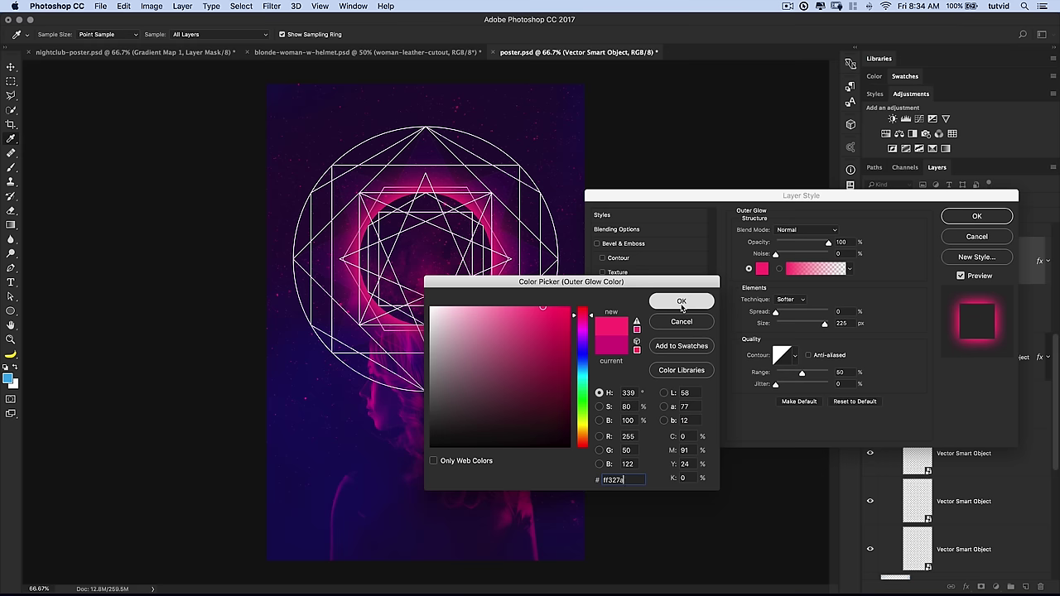
click(681, 302)
Change the glow colour to deeper magenta df1059 and apply the Outer Glow
click(759, 271)
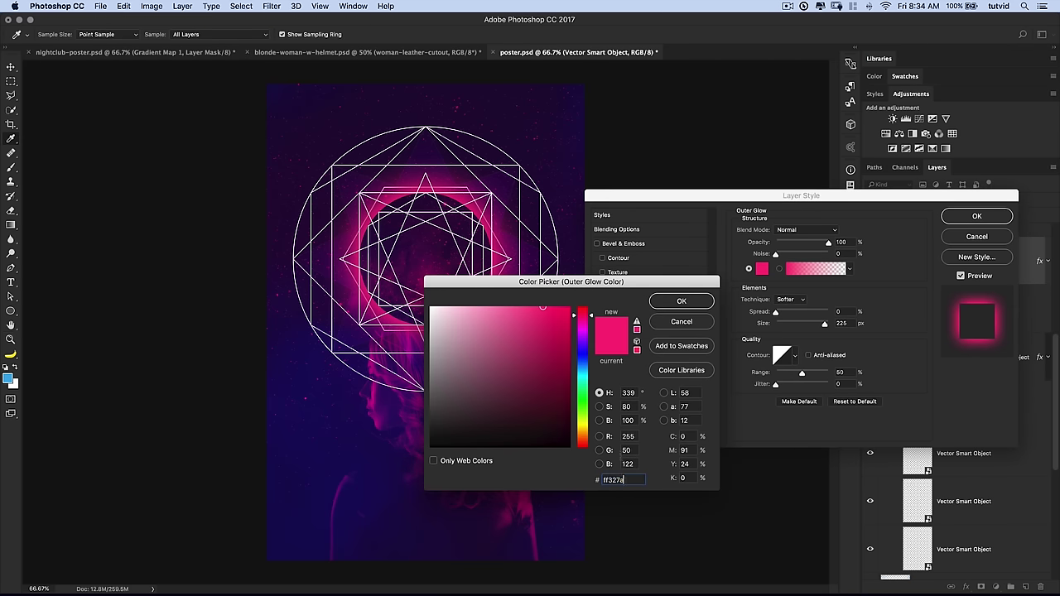
click(560, 324)
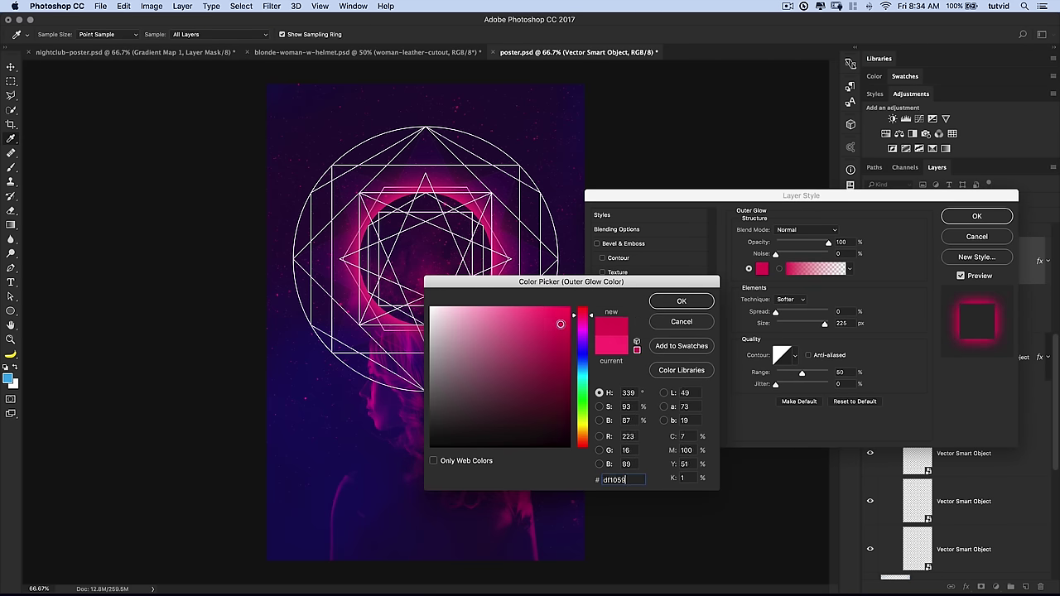
click(679, 303)
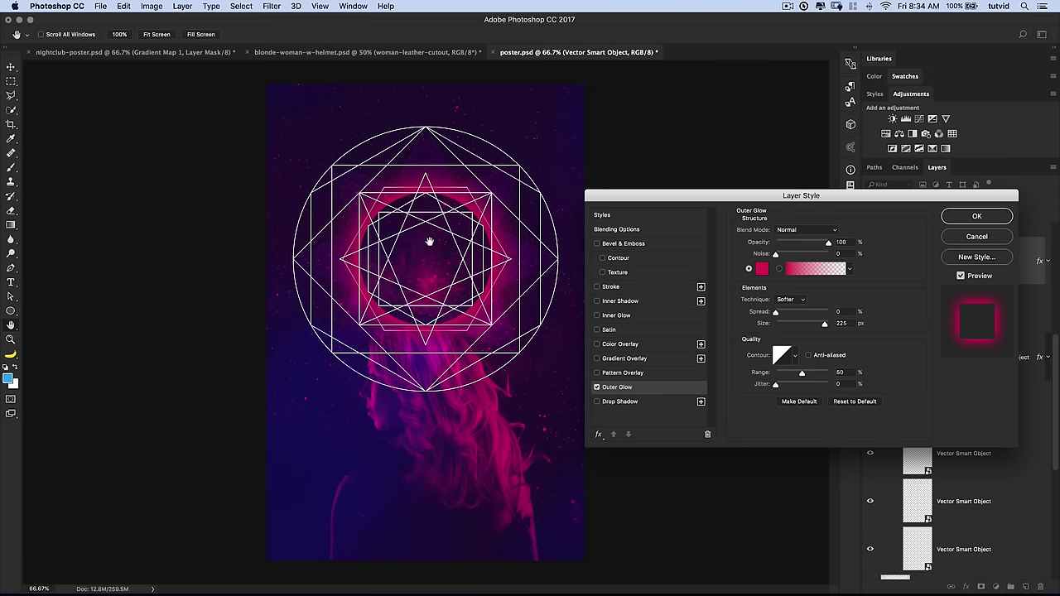
click(762, 269)
click(627, 480)
click(686, 305)
click(976, 216)
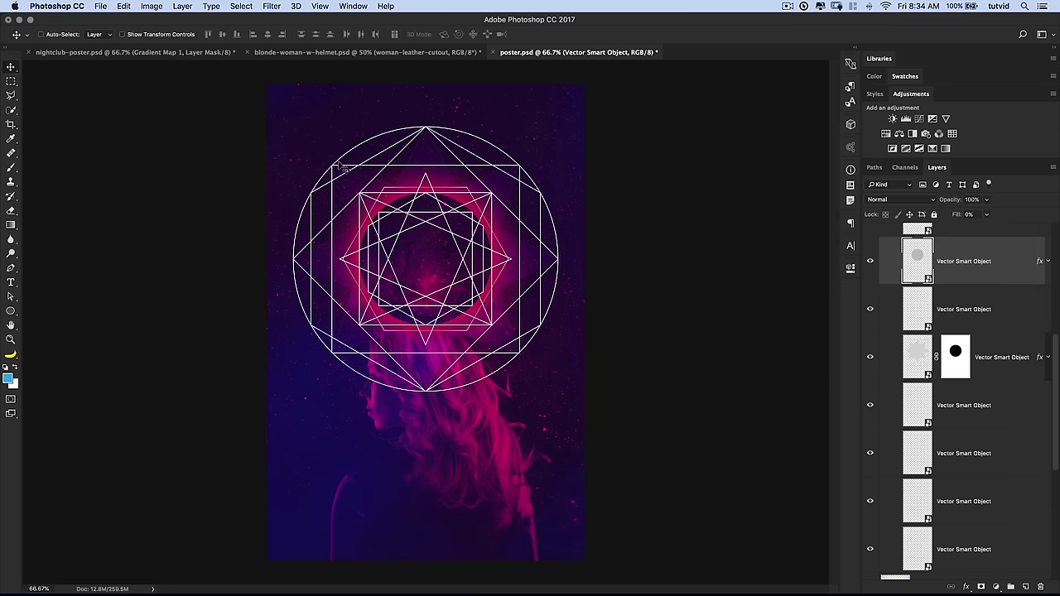
Blend the four outer circle and square line layers as Overlay at 60% opacity
scroll(961, 466, down, 1)
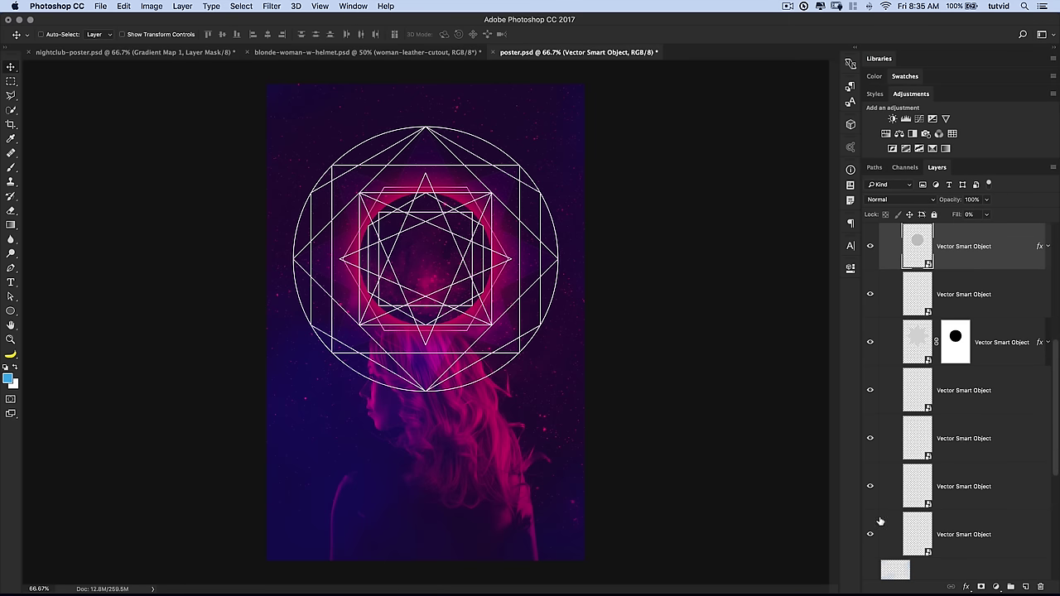
mouse_move(870, 536)
mouse_down()
mouse_move(870, 398)
mouse_move(870, 535)
mouse_up()
click(979, 520)
shift+click(989, 389)
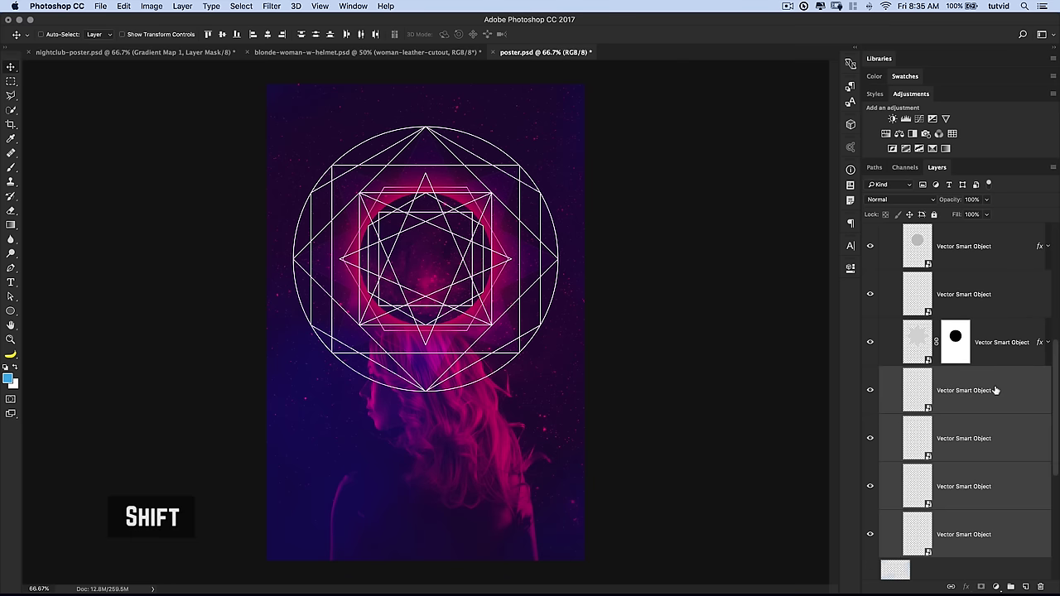
click(925, 201)
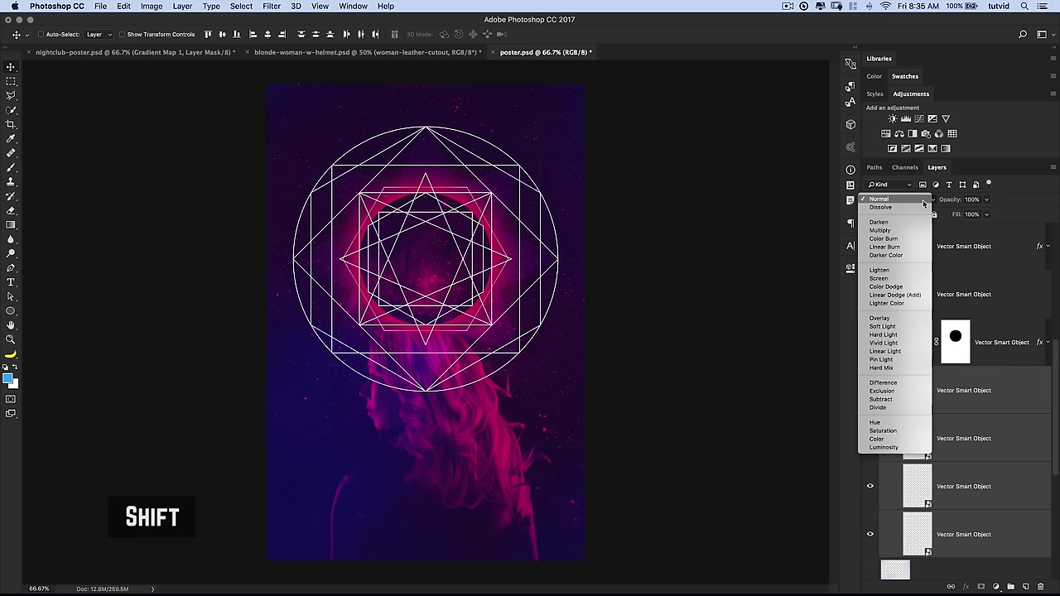
click(896, 335)
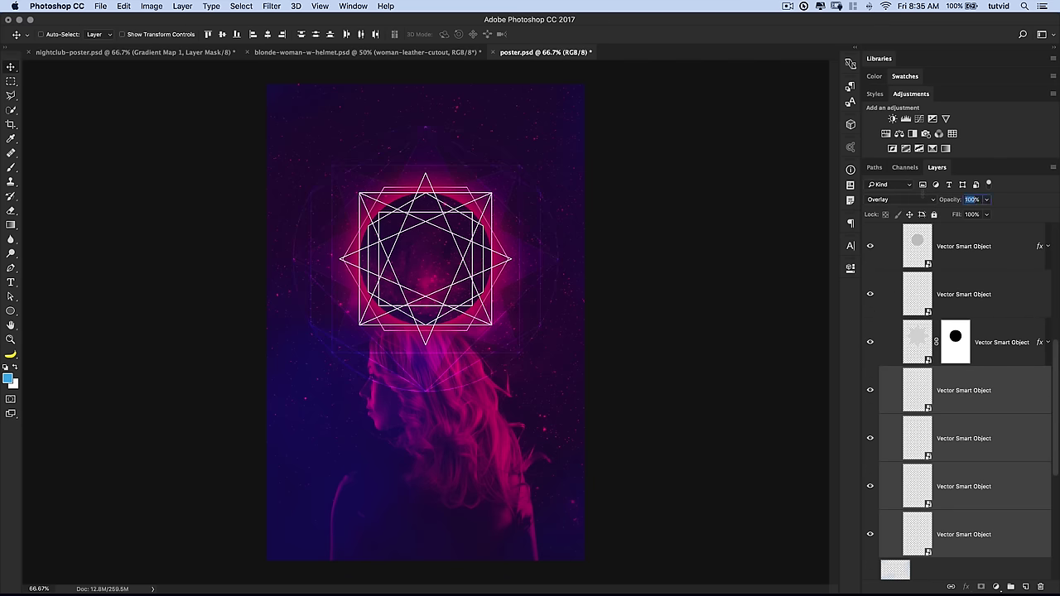
text(60)
key(Tab)
Select the masked line layer in the Layers panel
click(1005, 348)
click(929, 350)
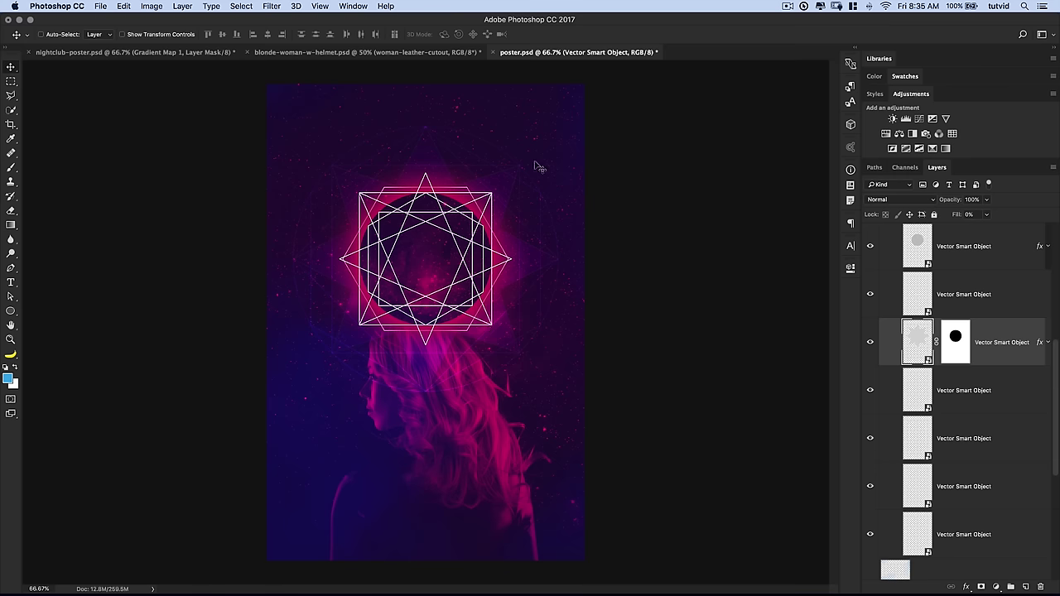
scroll(944, 456, down, 4)
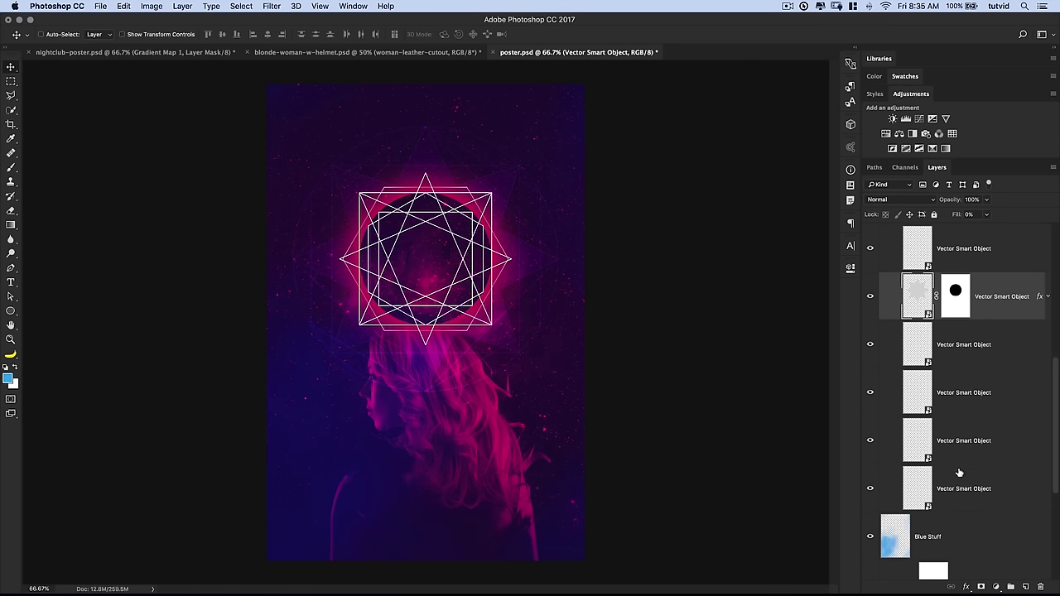
Draw a large magenta-filled circle with the Ellipse tool above the Blue Stuff layer
click(948, 518)
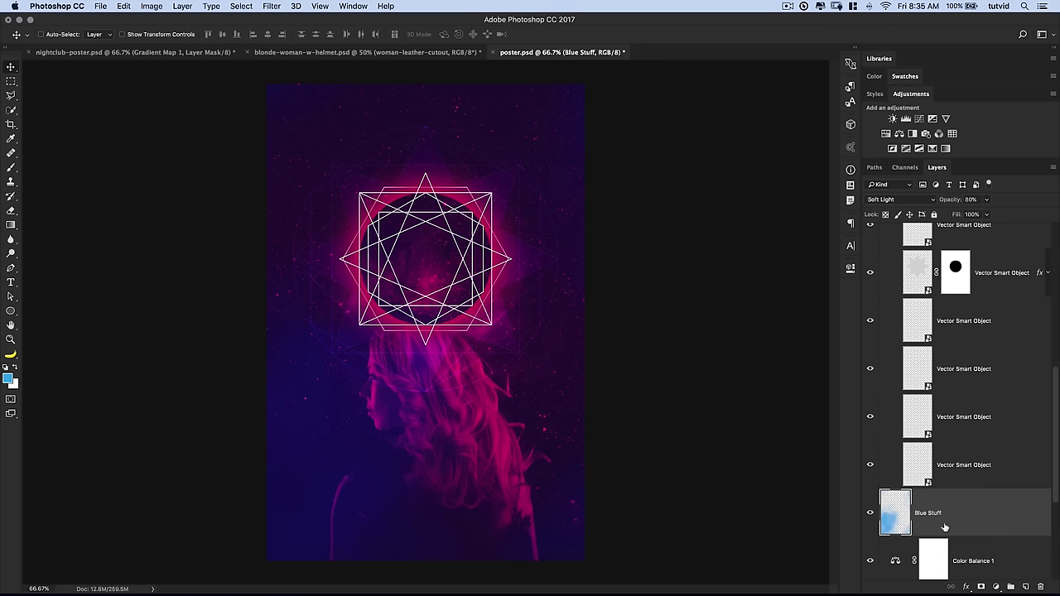
click(1027, 587)
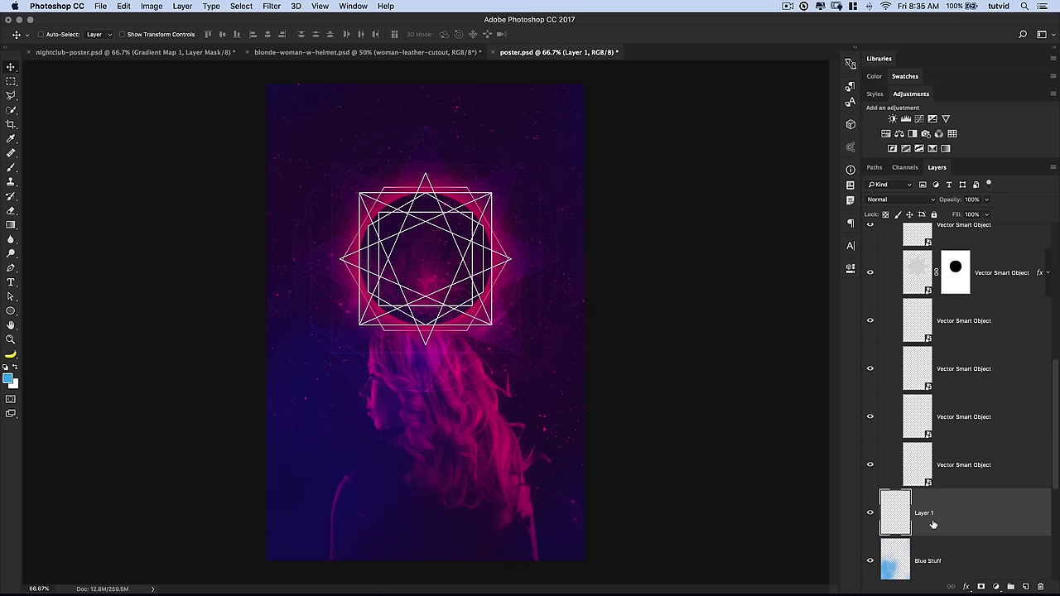
key(super+z)
click(11, 312)
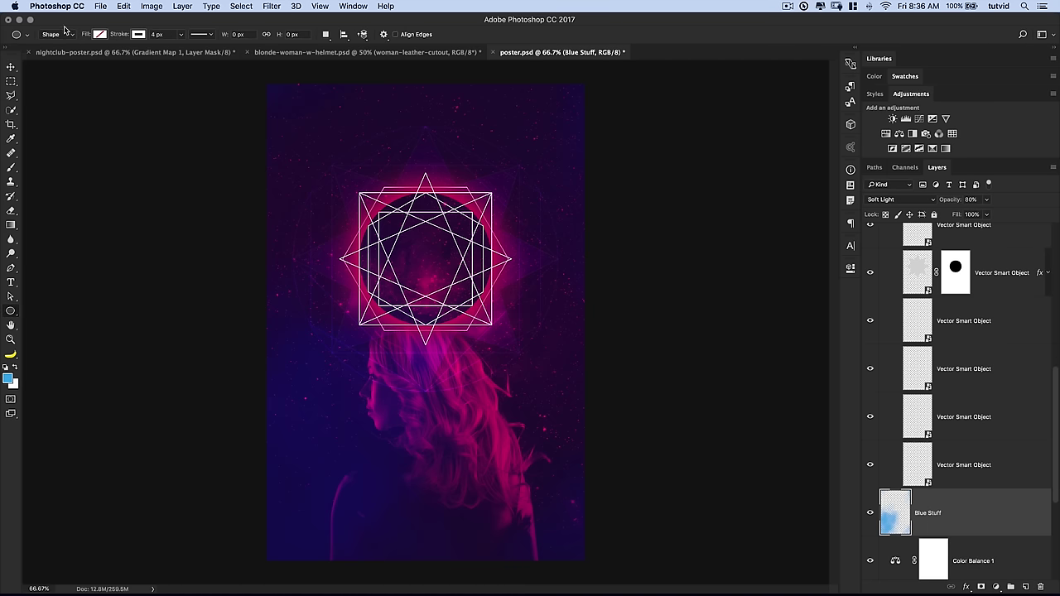
click(142, 36)
click(100, 34)
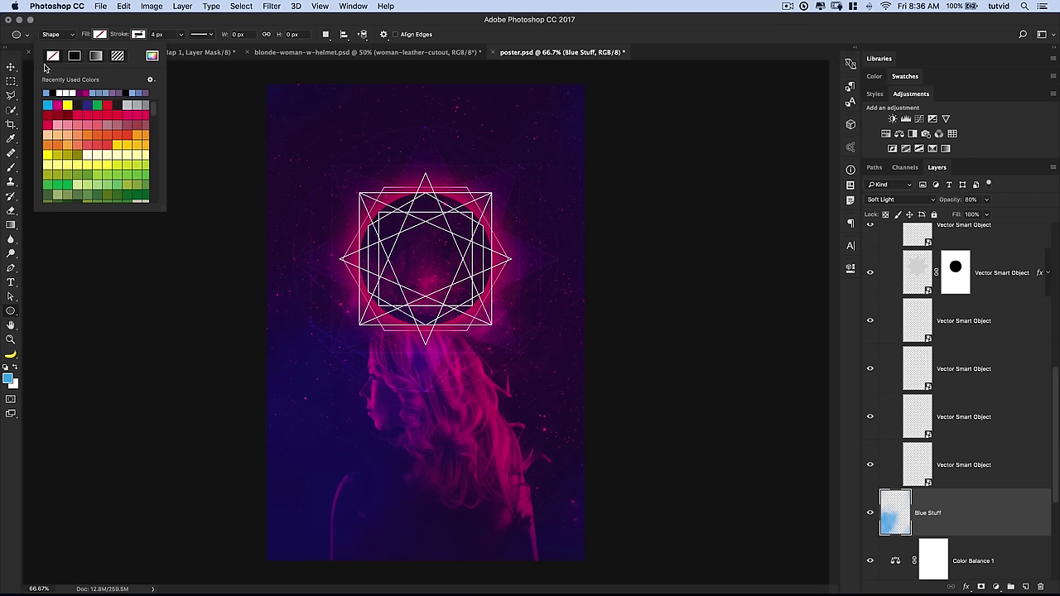
click(59, 105)
click(100, 35)
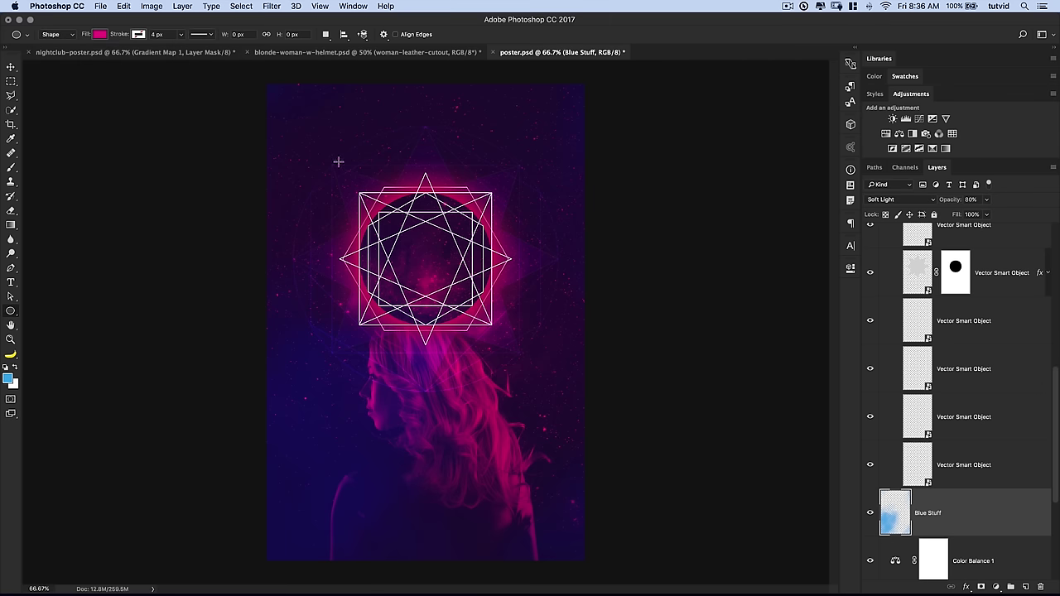
drag(335, 150, 535, 372)
key(space)
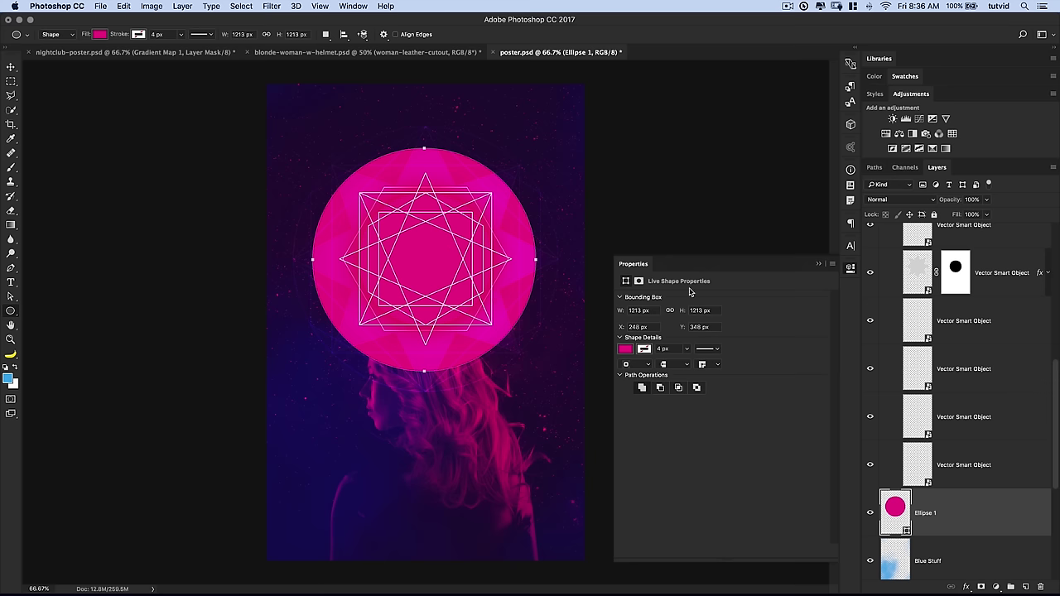
Centre the circle horizontally on the canvas using Select All and horizontal alignment, then deselect
click(239, 6)
click(248, 21)
click(240, 6)
click(240, 6)
click(10, 66)
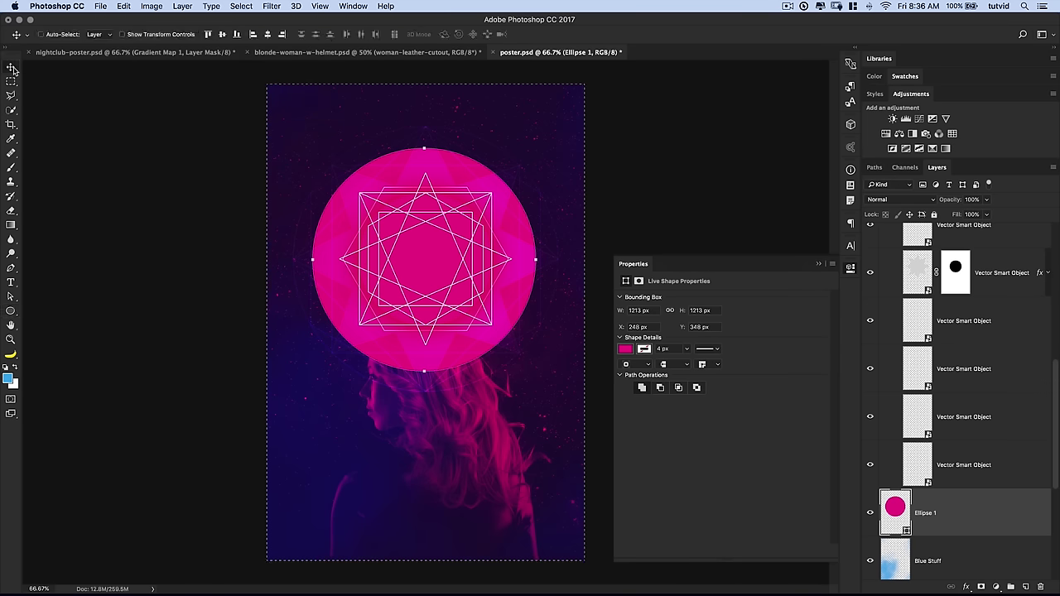
click(268, 35)
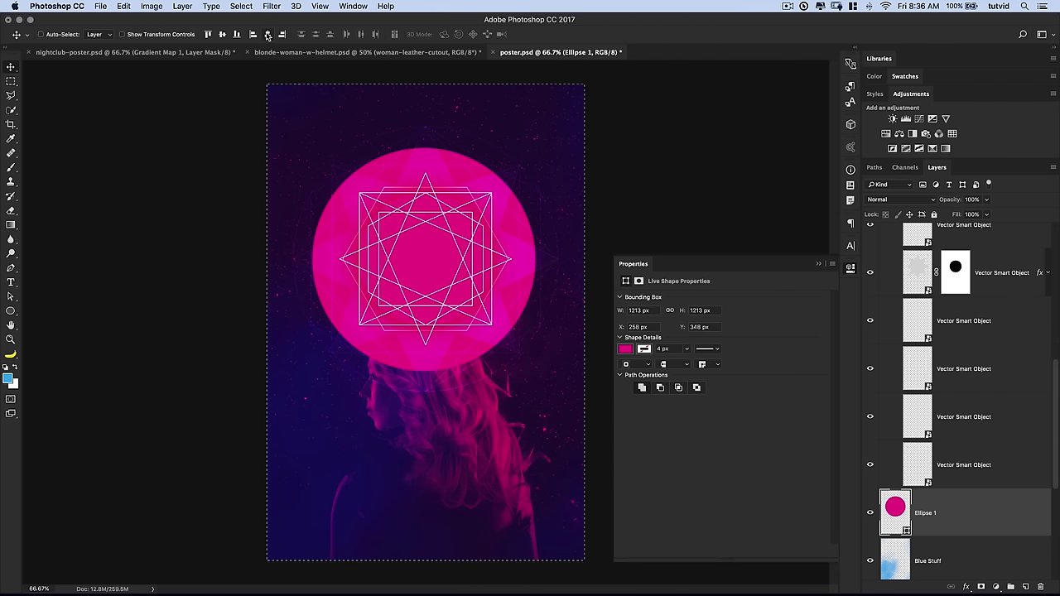
key(super+d)
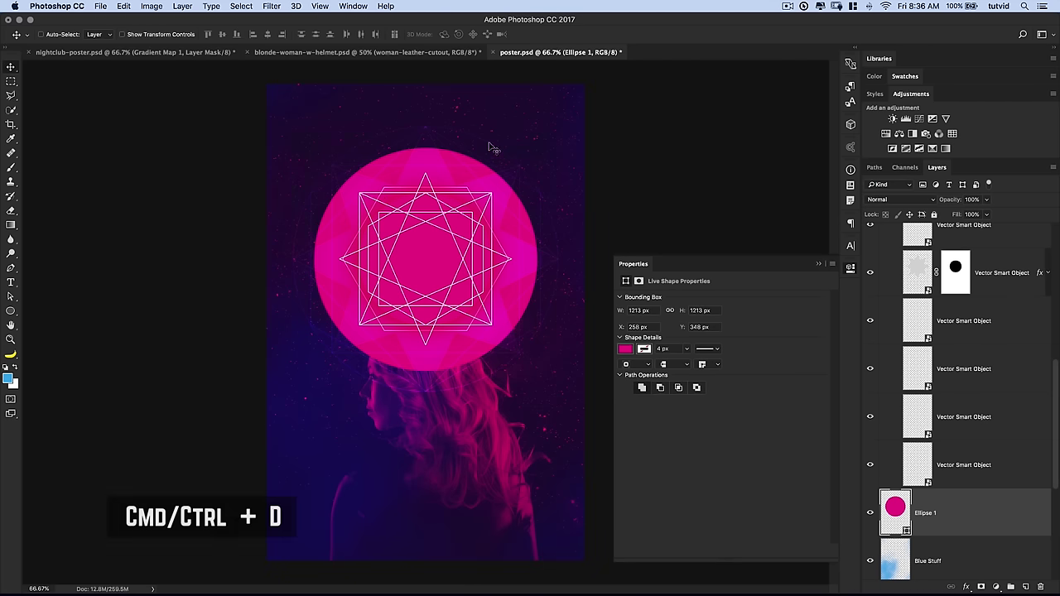
click(849, 270)
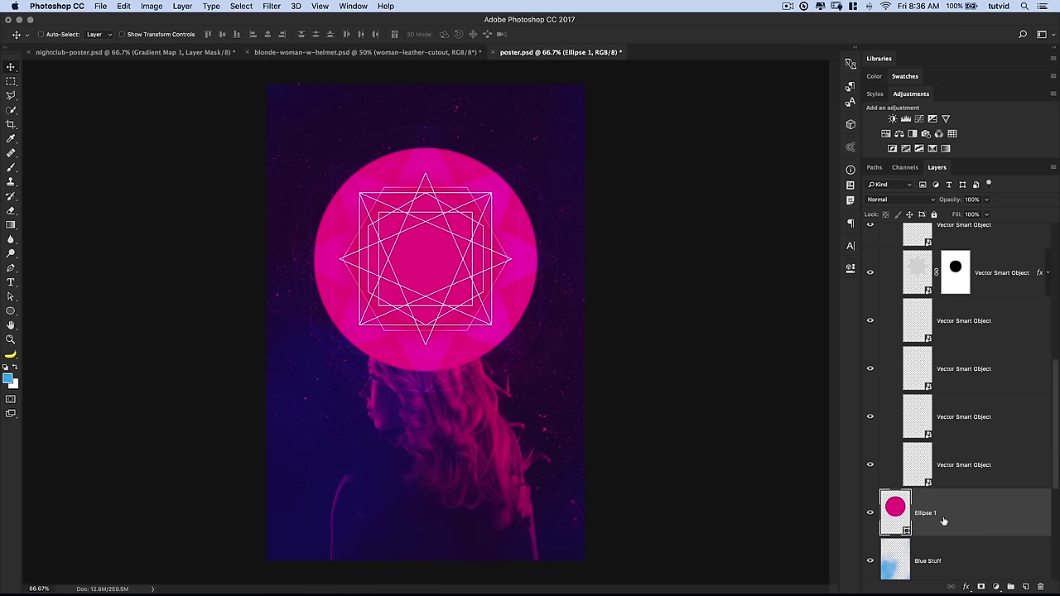
Convert Ellipse 1 to a smart object and apply a 135-pixel Gaussian Blur
click(272, 6)
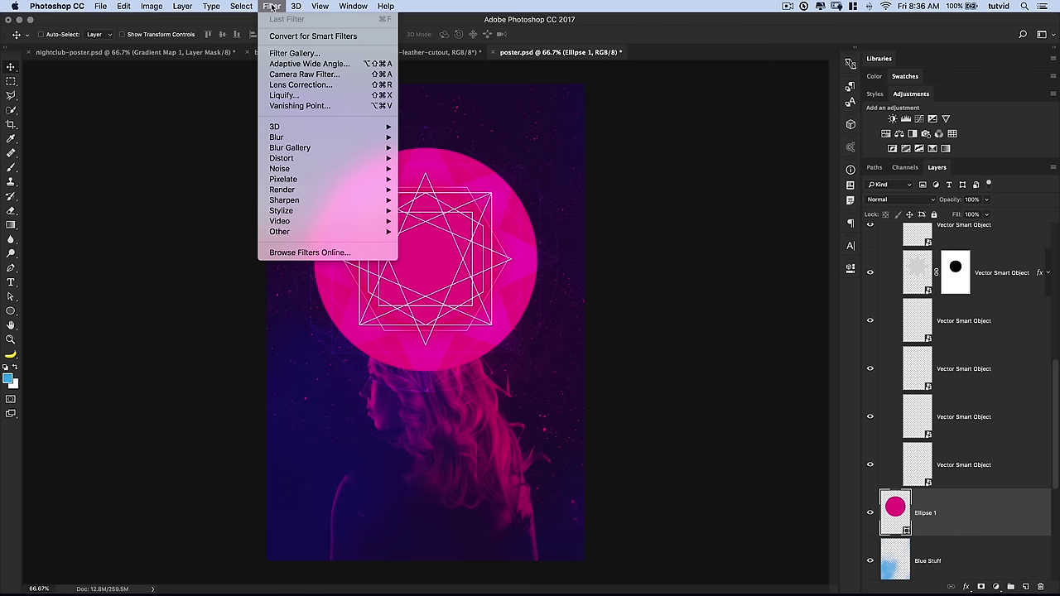
mouse_move(316, 137)
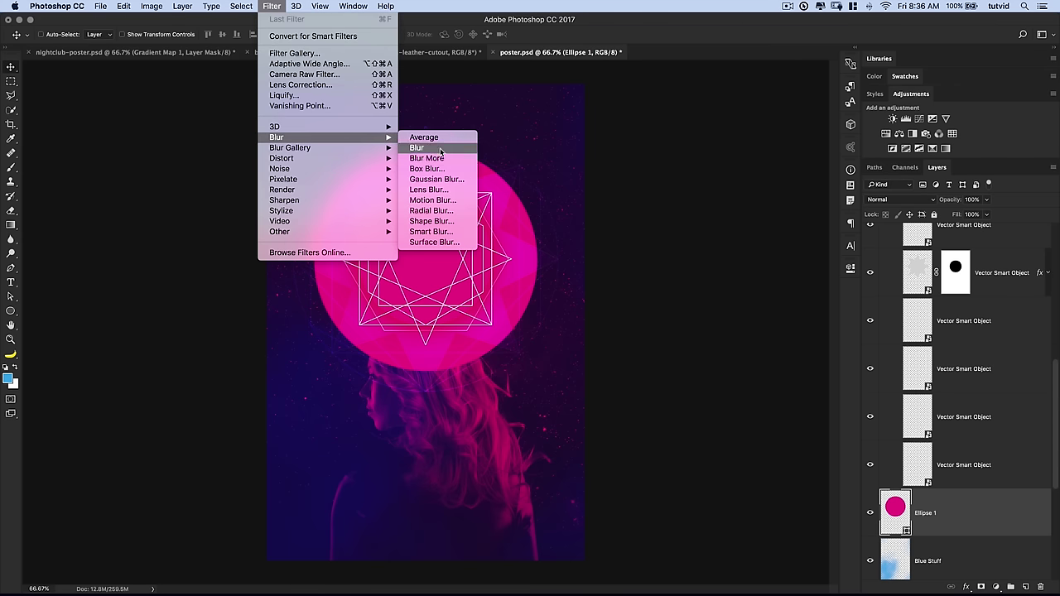
click(438, 179)
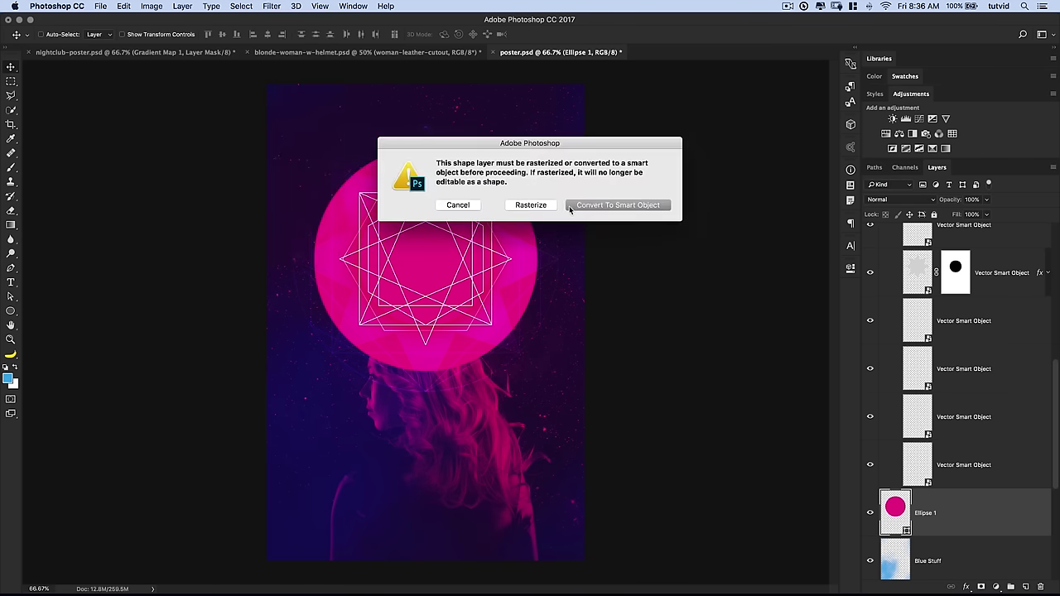
drag(523, 147, 513, 150)
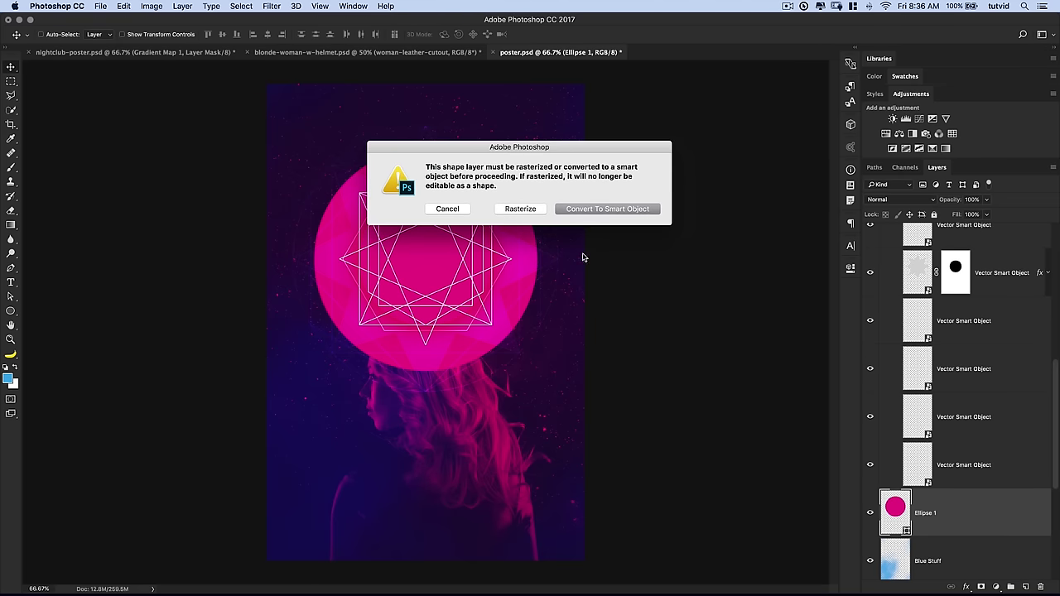
click(613, 211)
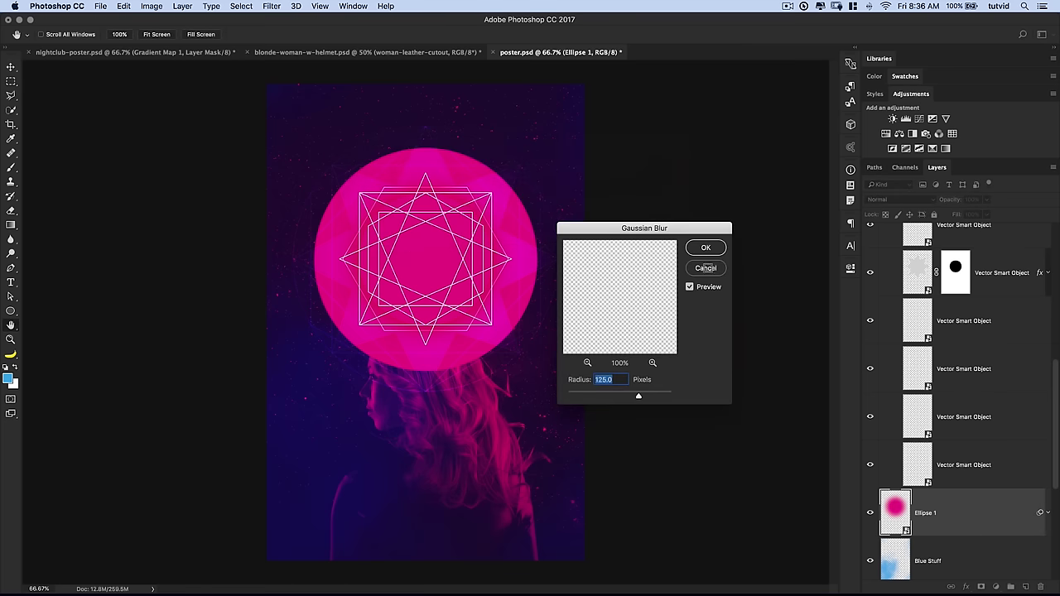
drag(655, 227, 697, 193)
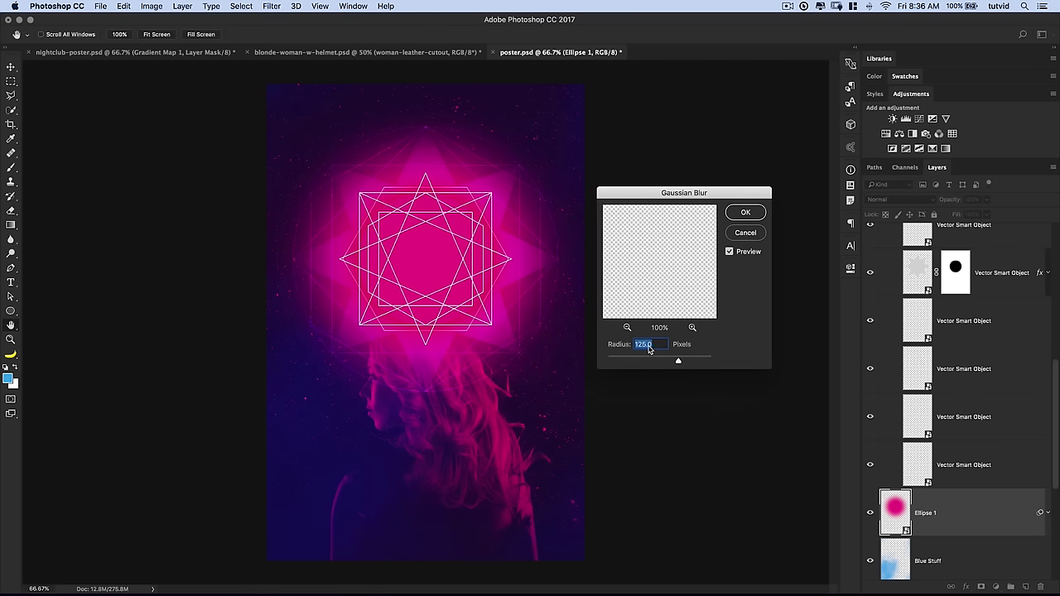
text(135)
click(747, 215)
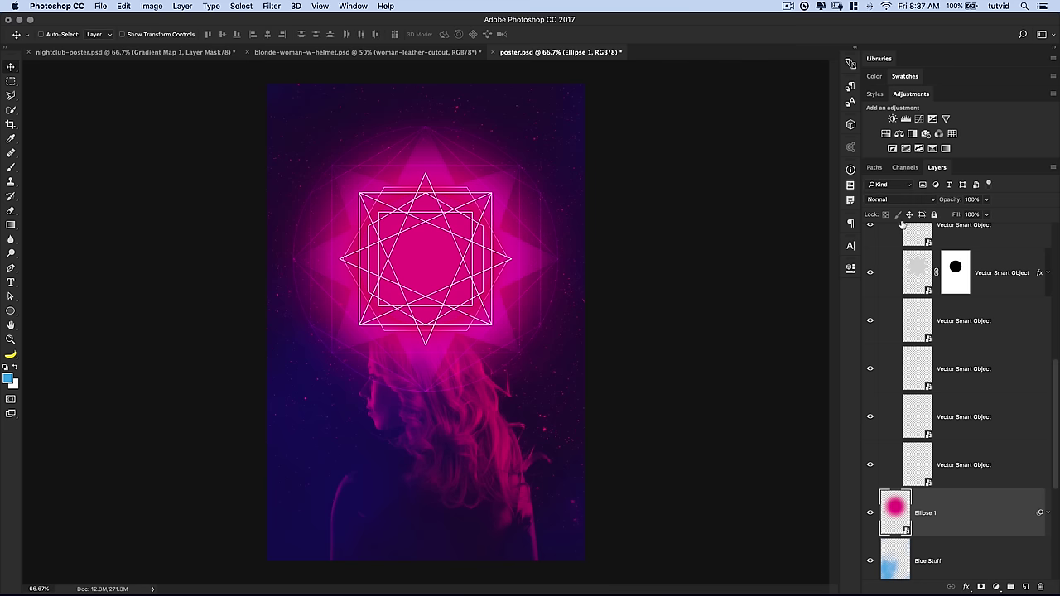
Set Ellipse 1 to Linear Dodge (Add) at 41% fill and compare it hidden and shown
click(899, 200)
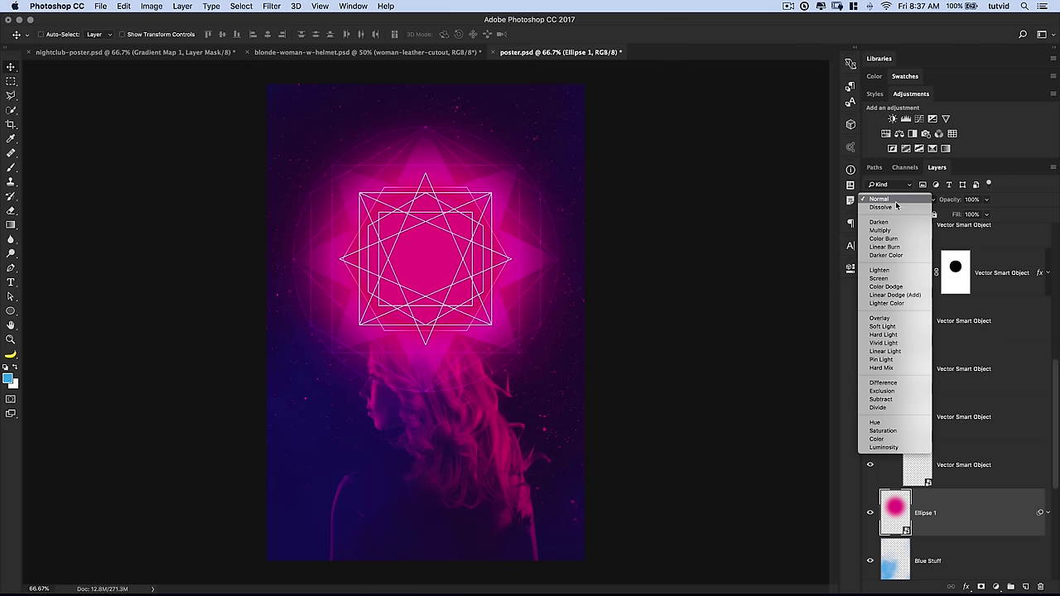
click(891, 296)
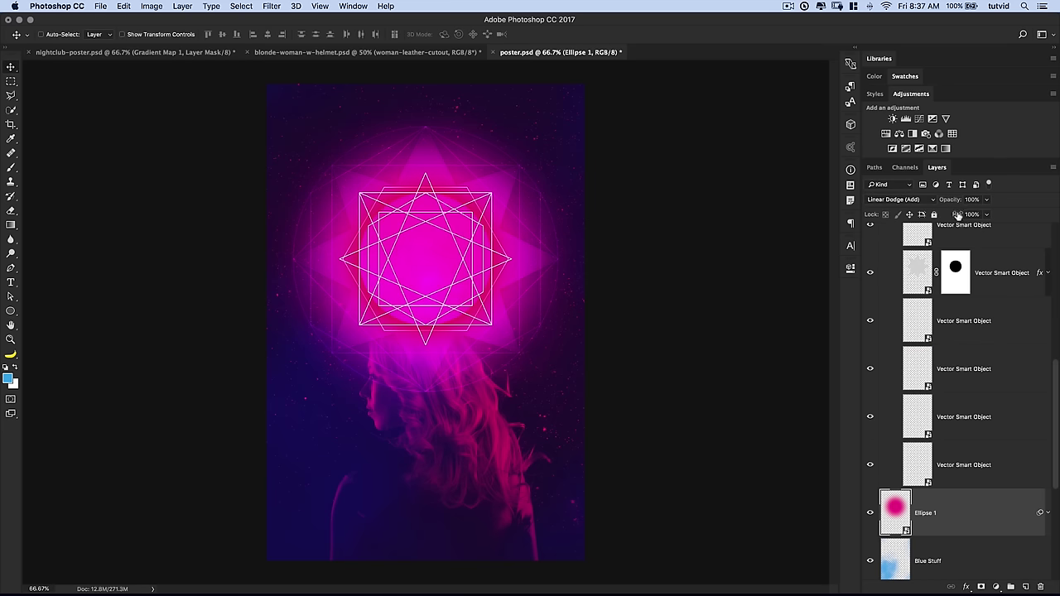
drag(958, 216, 924, 215)
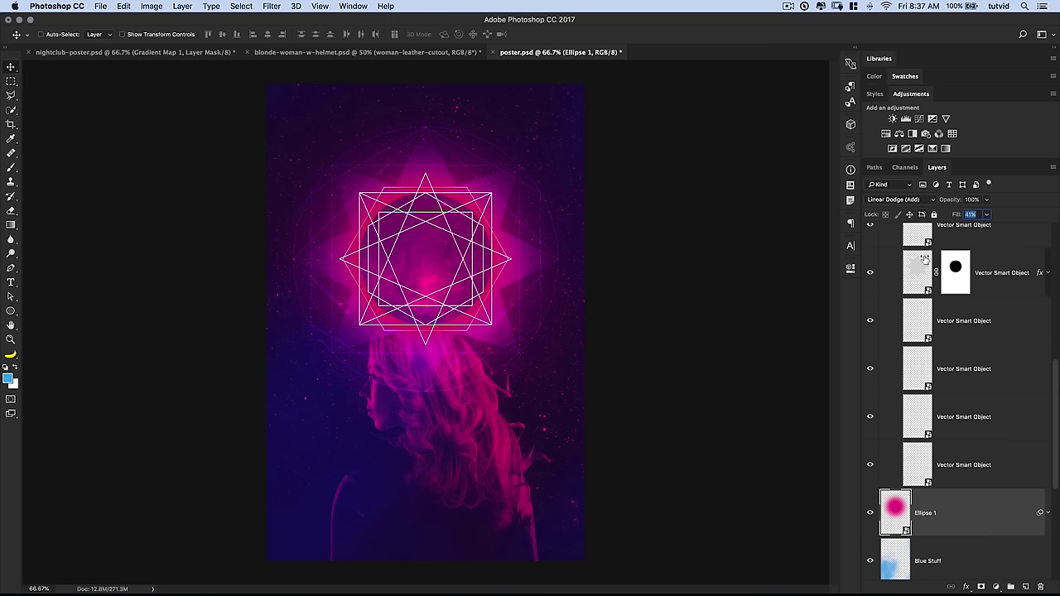
click(870, 514)
click(870, 514)
right_click(958, 510)
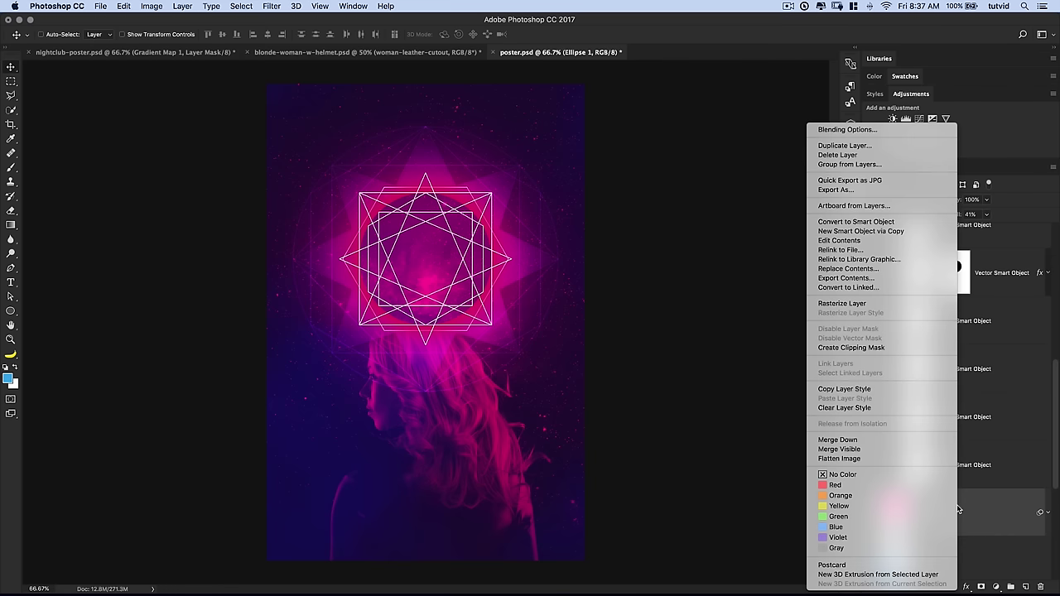
Make an independent smart-object copy of the glow and open the lower Ellipse 1's contents
click(870, 232)
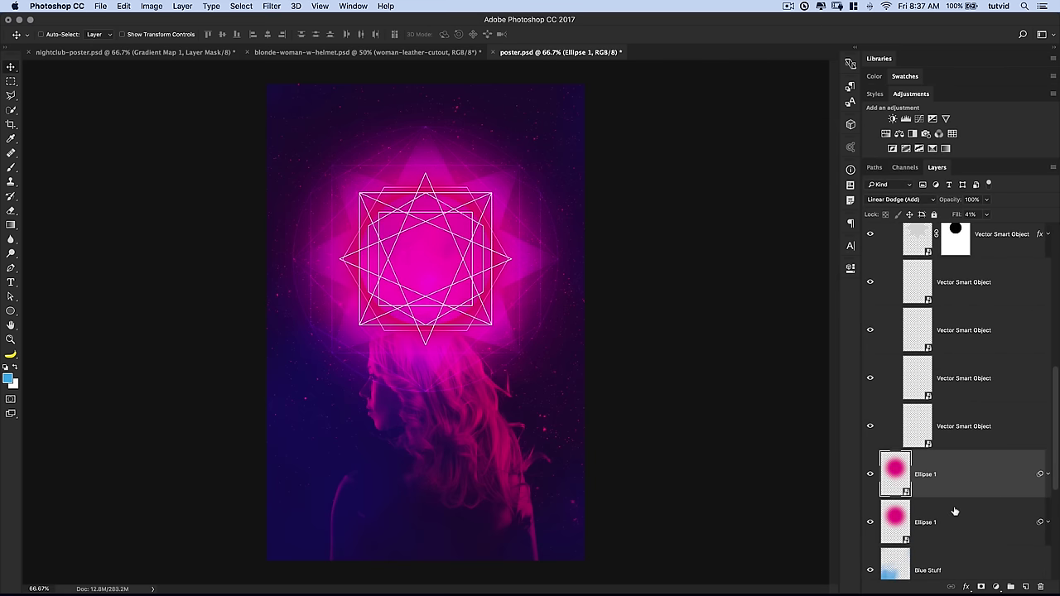
click(952, 515)
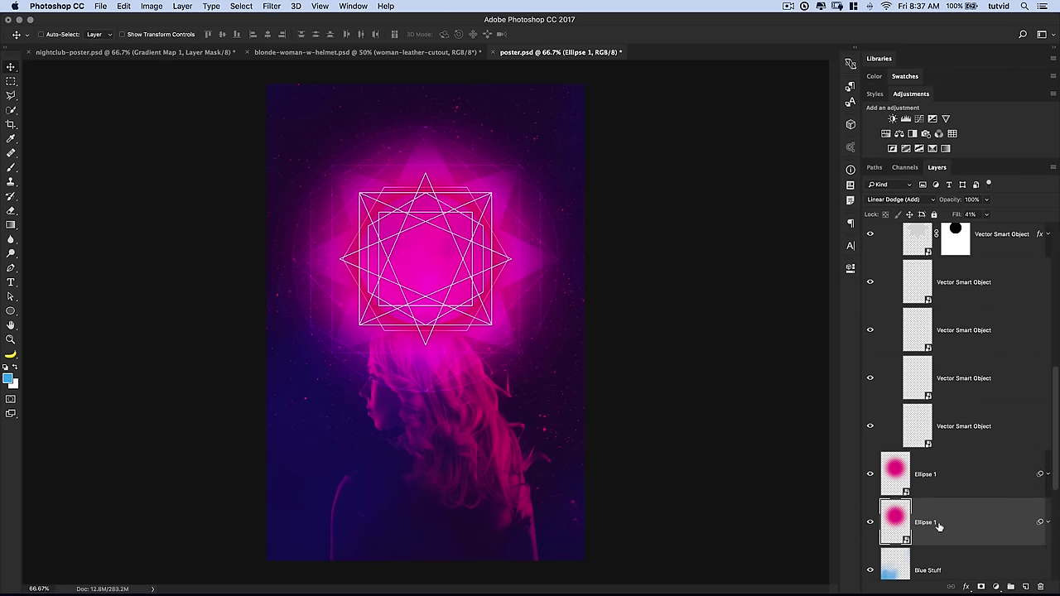
double_click(896, 518)
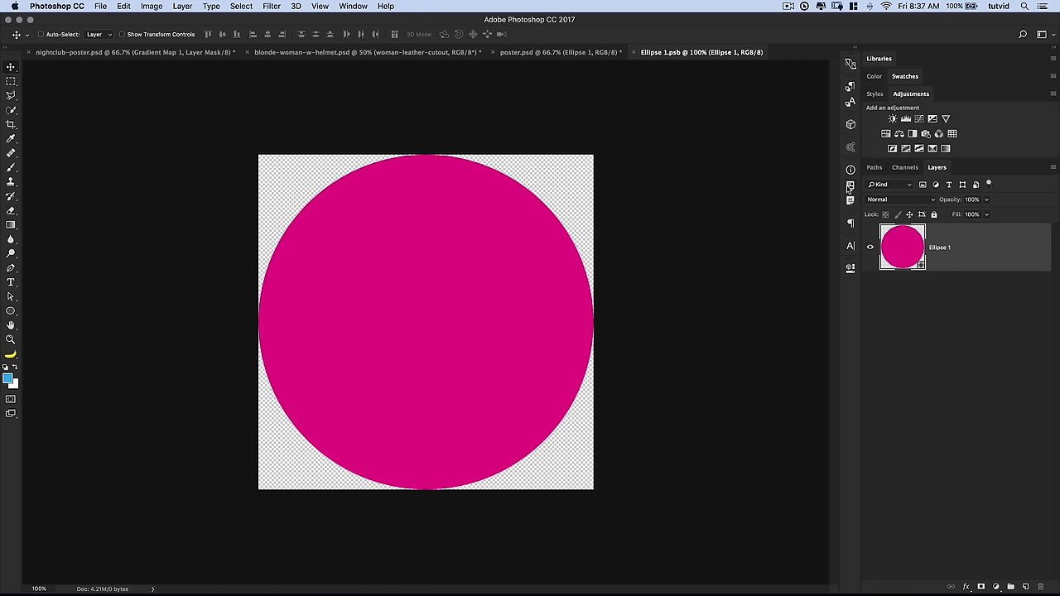
Recolour the circle fill to white (ffffff), save and close it, and hide the pink copy
double_click(904, 243)
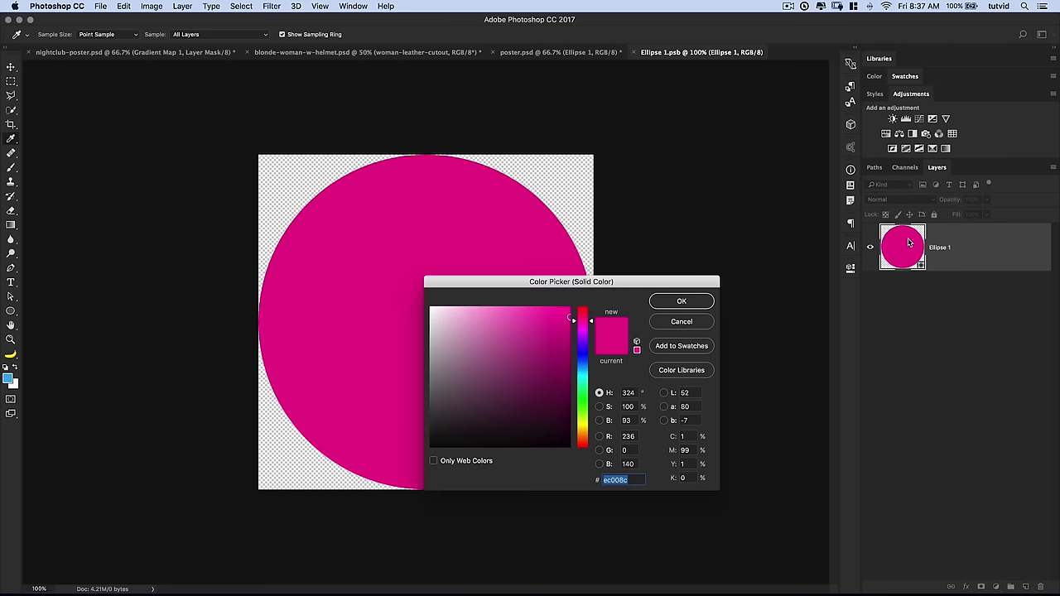
text(ffffff)
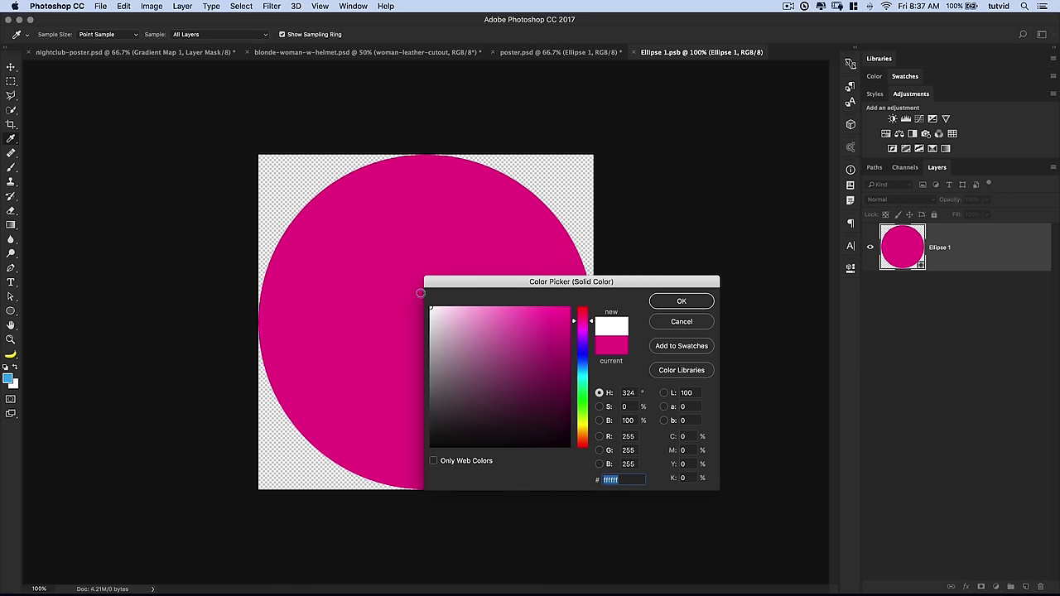
click(682, 302)
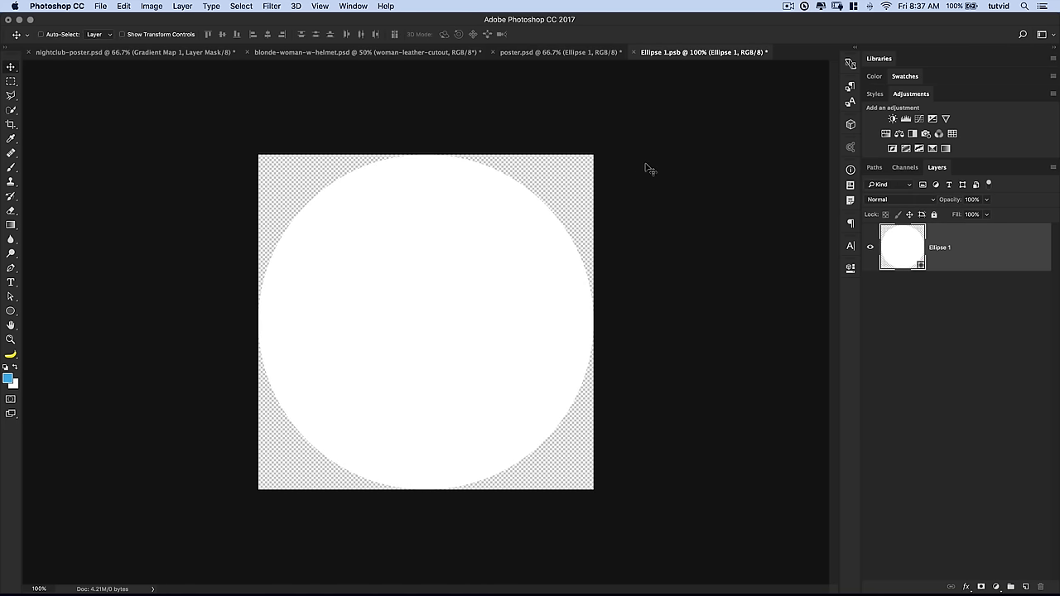
key(super+s)
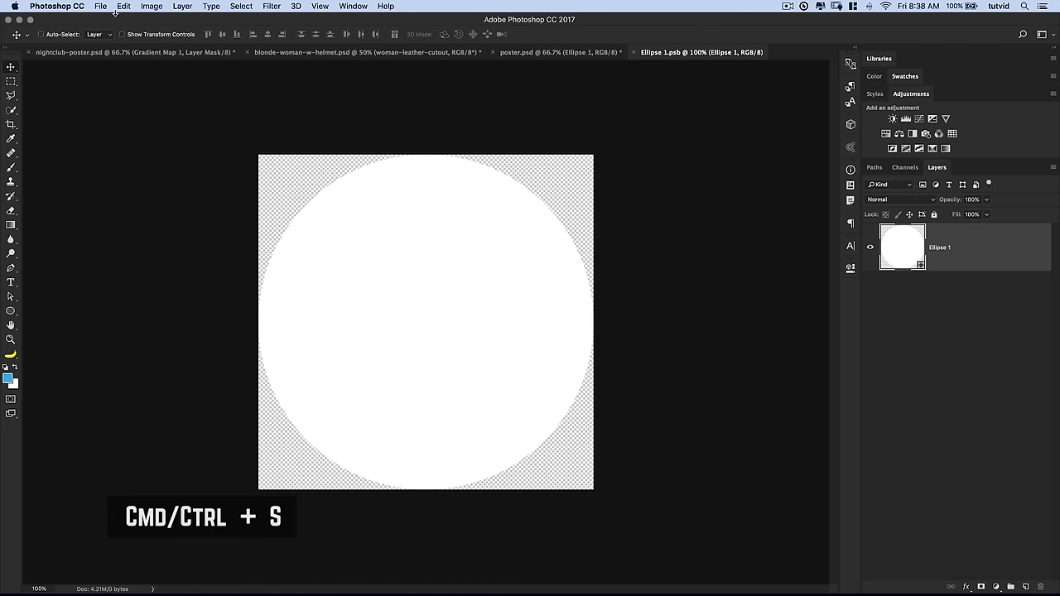
click(100, 5)
click(124, 68)
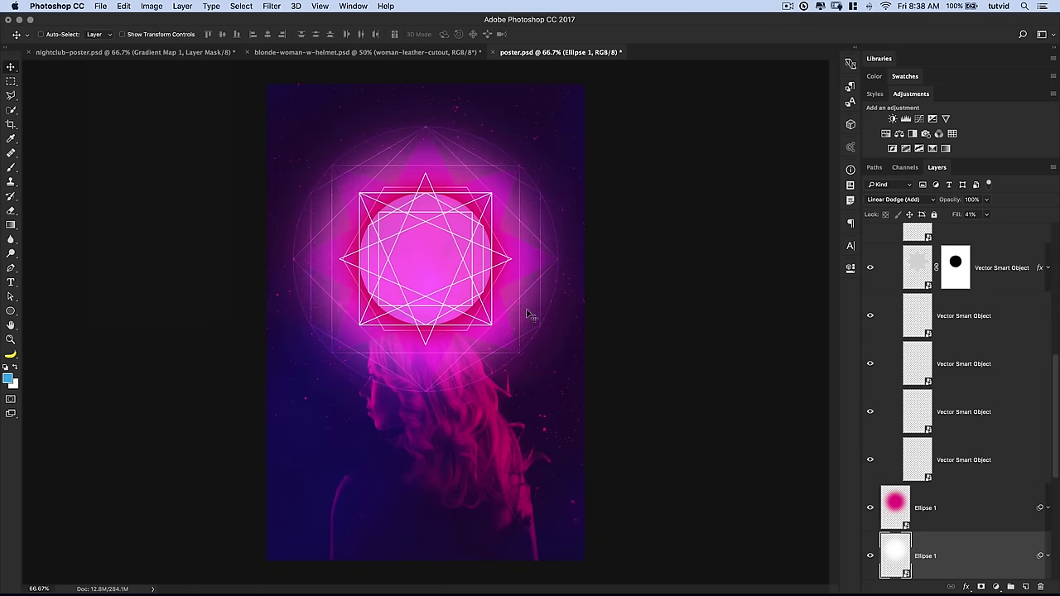
scroll(894, 530, down, 2)
click(870, 477)
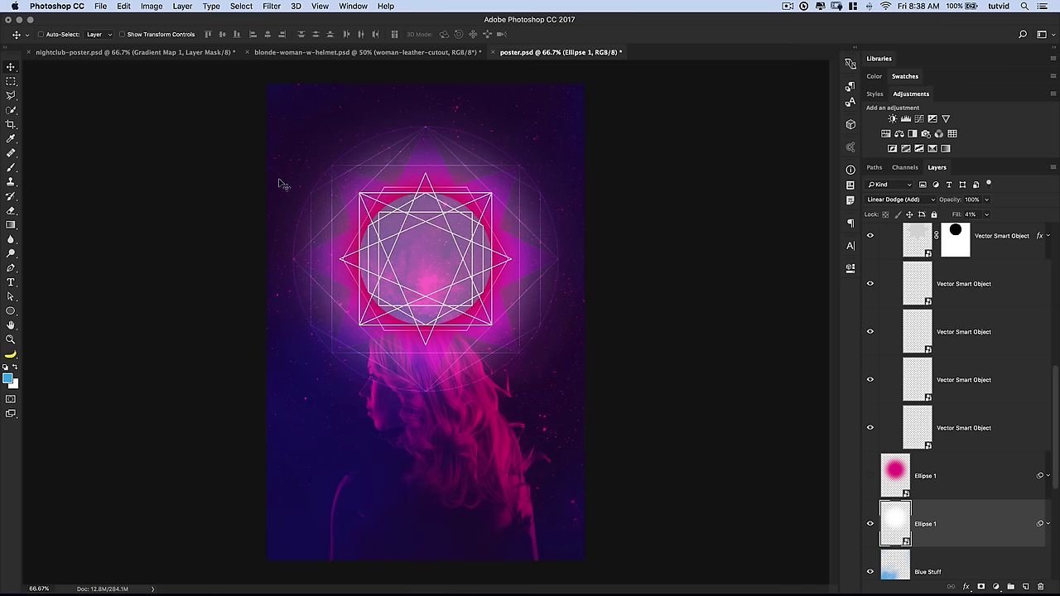
Free Transform the white ellipse to 115% width and 115% height
click(124, 7)
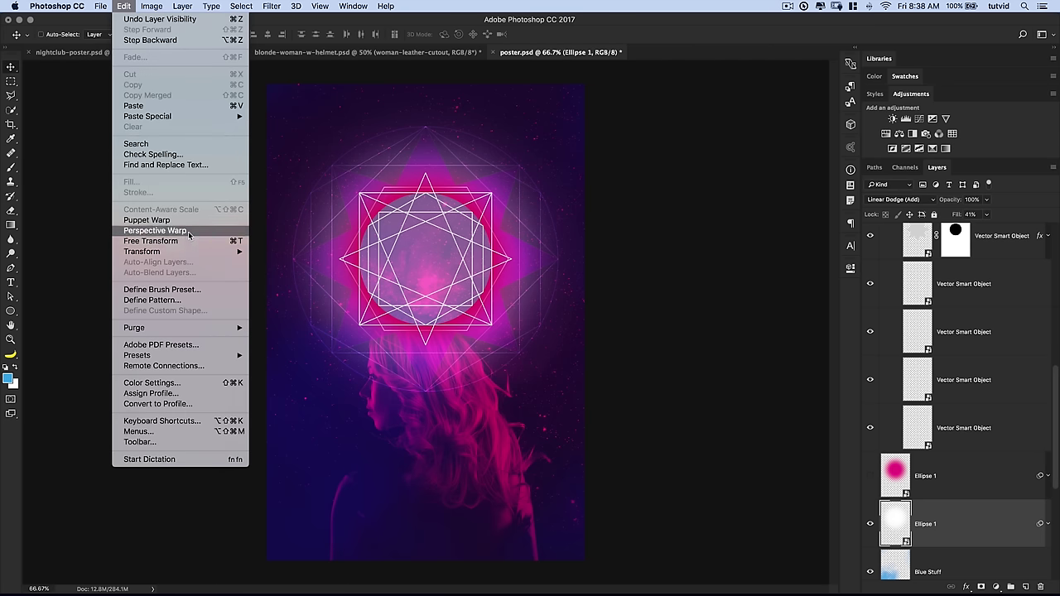
click(145, 240)
click(612, 223)
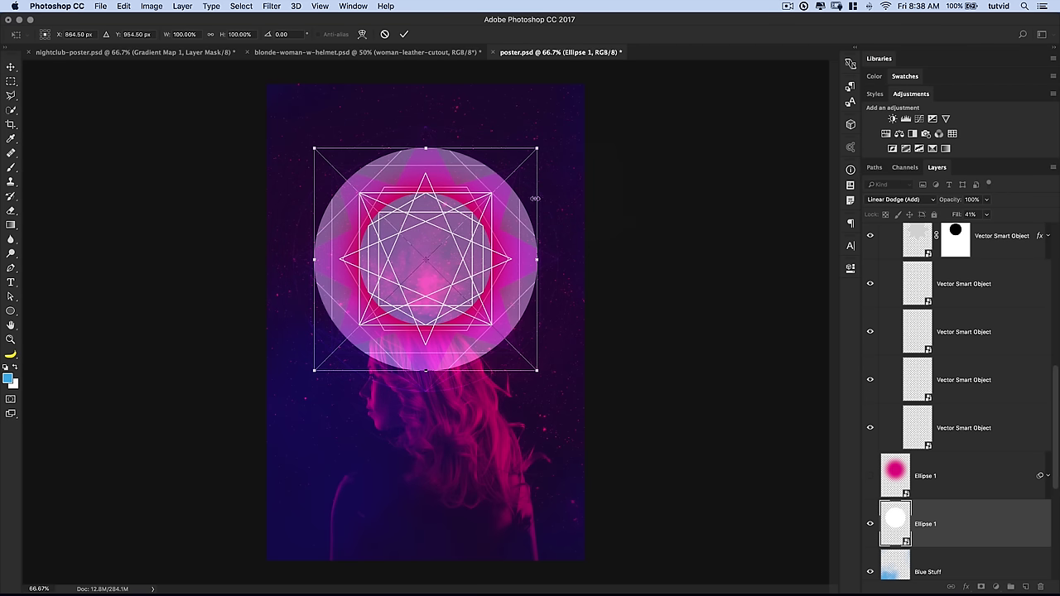
click(184, 34)
text(115)
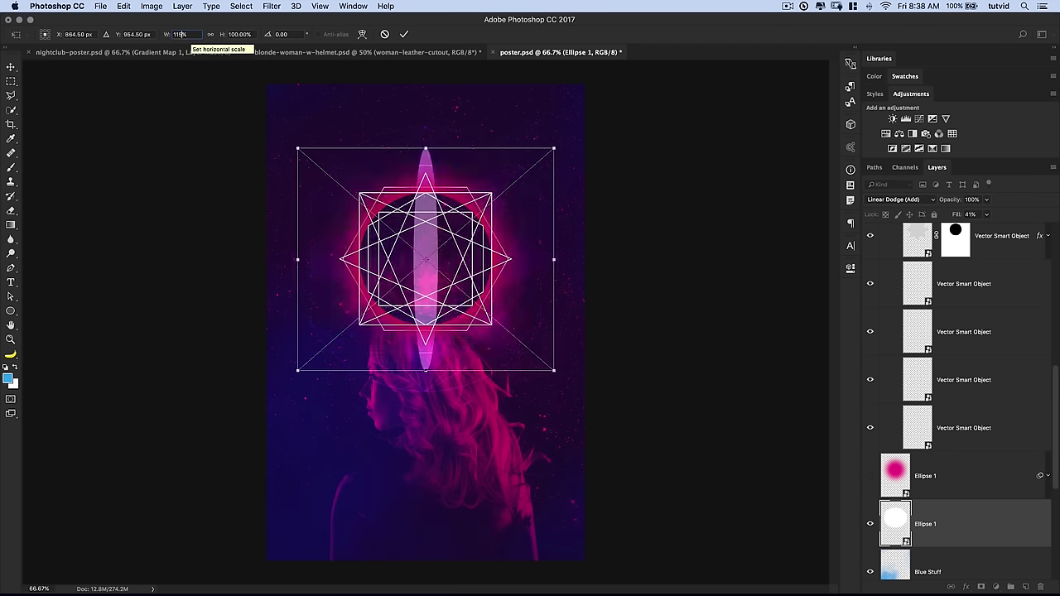
key(Tab)
text(115)
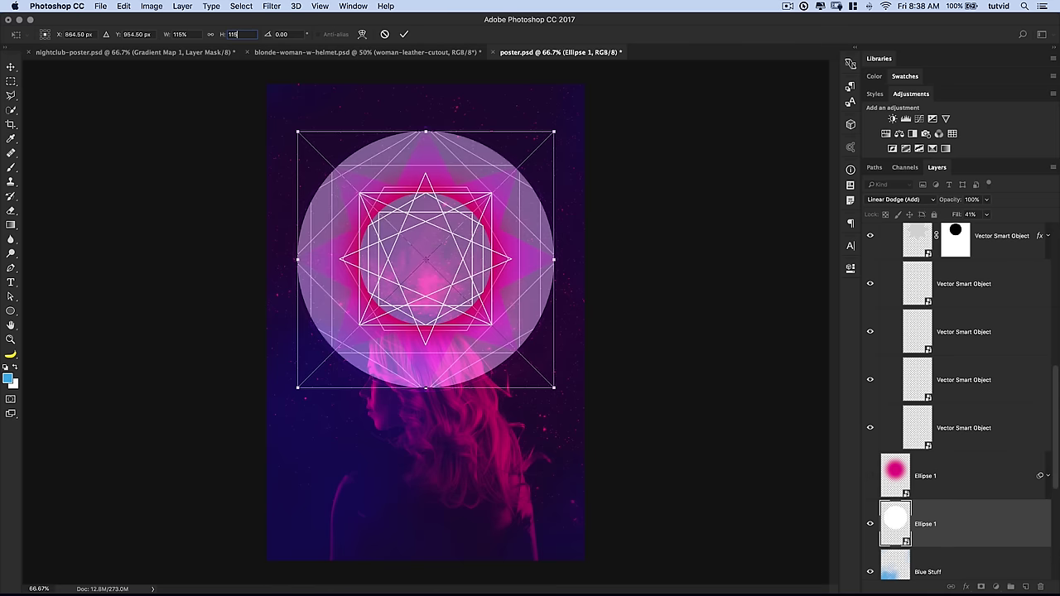
click(405, 35)
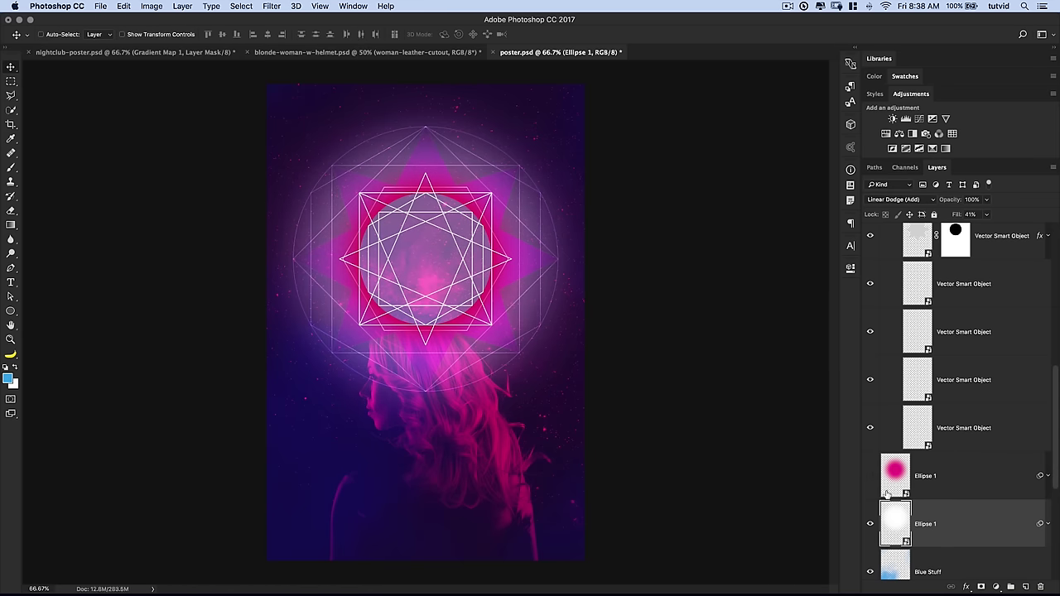
Lower the white ellipse's fill to 15% and show the pink ellipse again
click(970, 215)
text(15)
key(Tab)
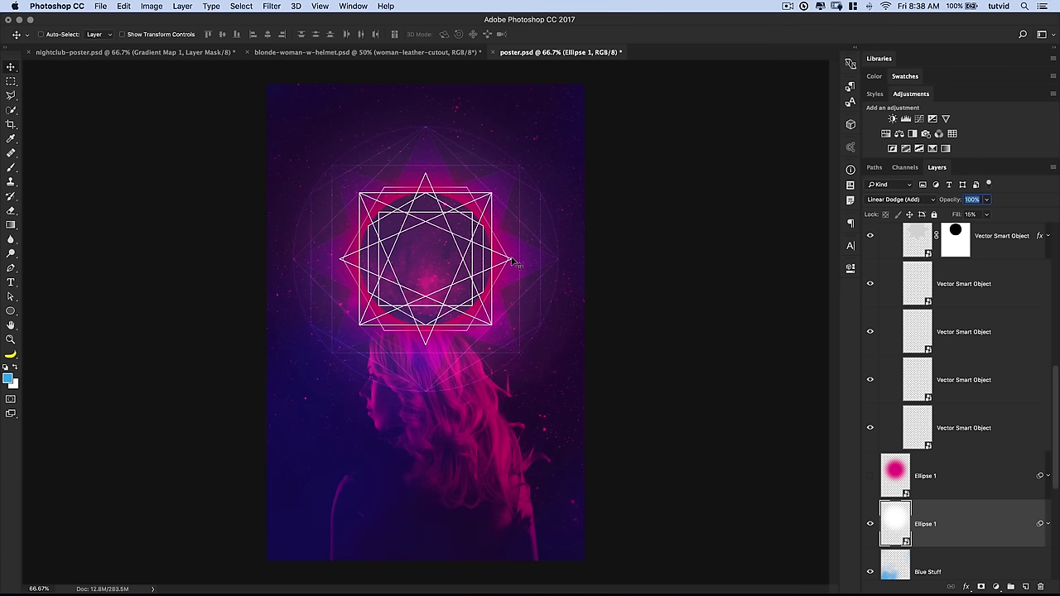
click(870, 524)
click(870, 524)
click(870, 478)
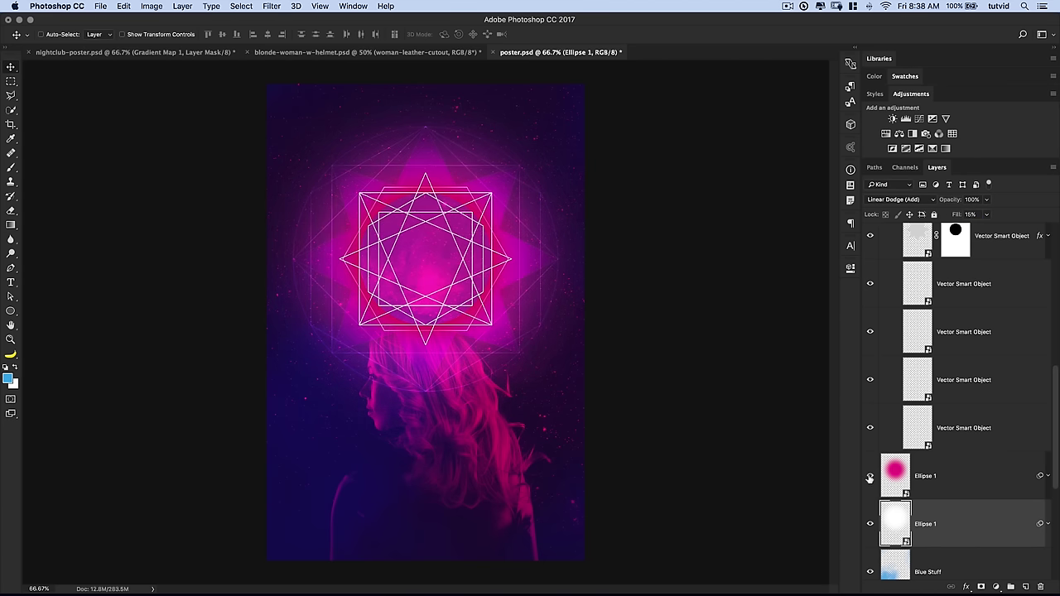
click(869, 524)
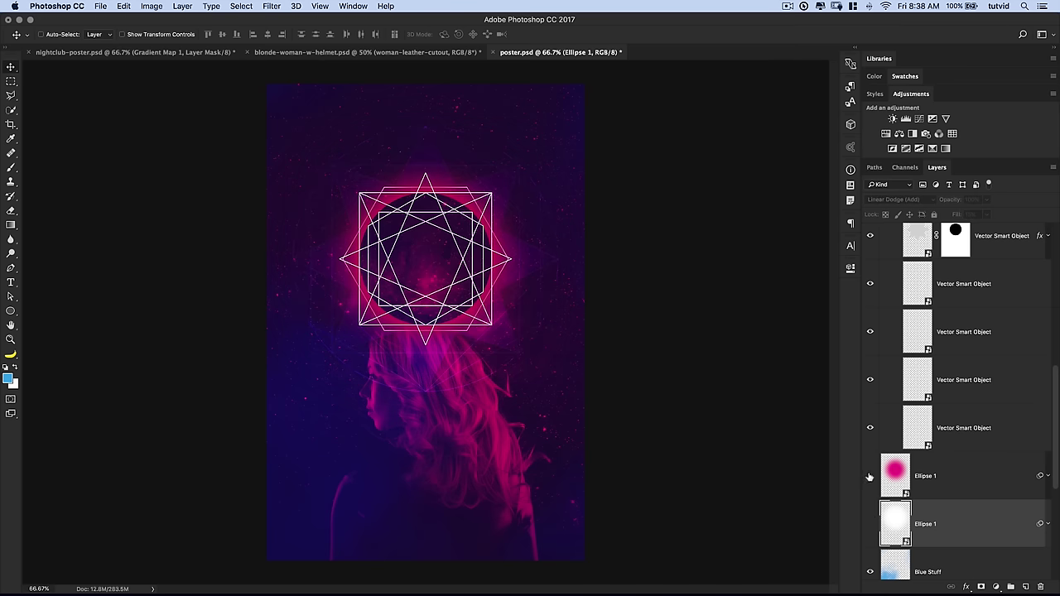
click(869, 524)
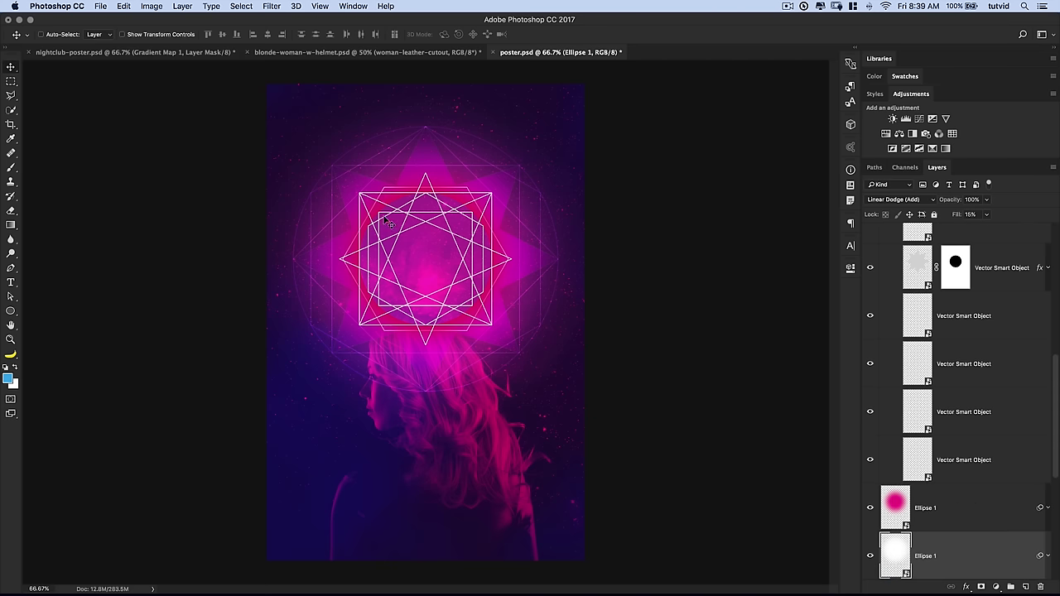
Hide the top four line layers and select the hexagon and square line layers
scroll(961, 385, up, 5)
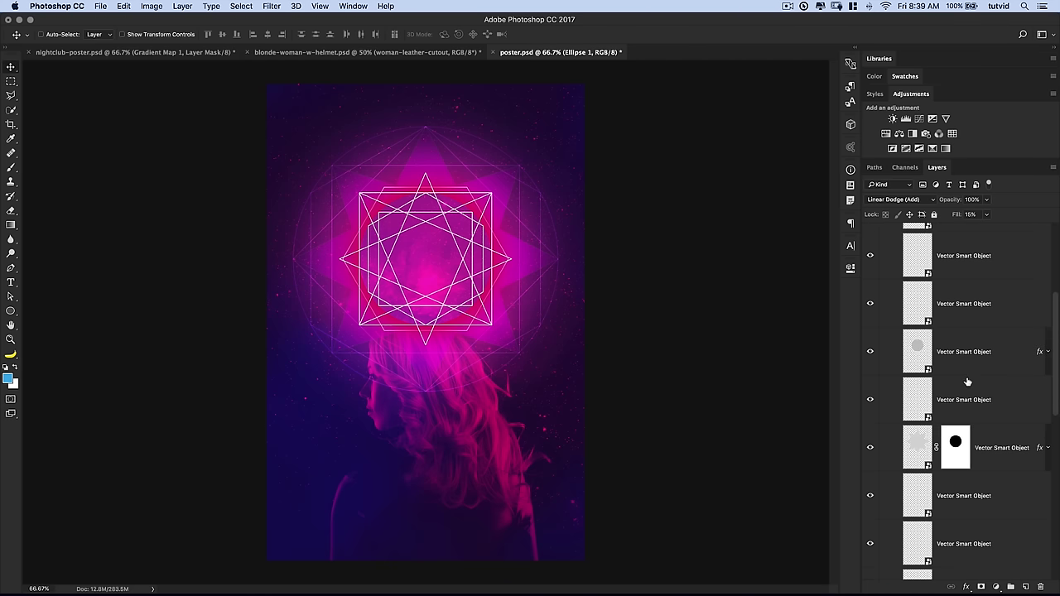
scroll(969, 379, up, 1)
drag(871, 261, 870, 351)
scroll(876, 400, down, 2)
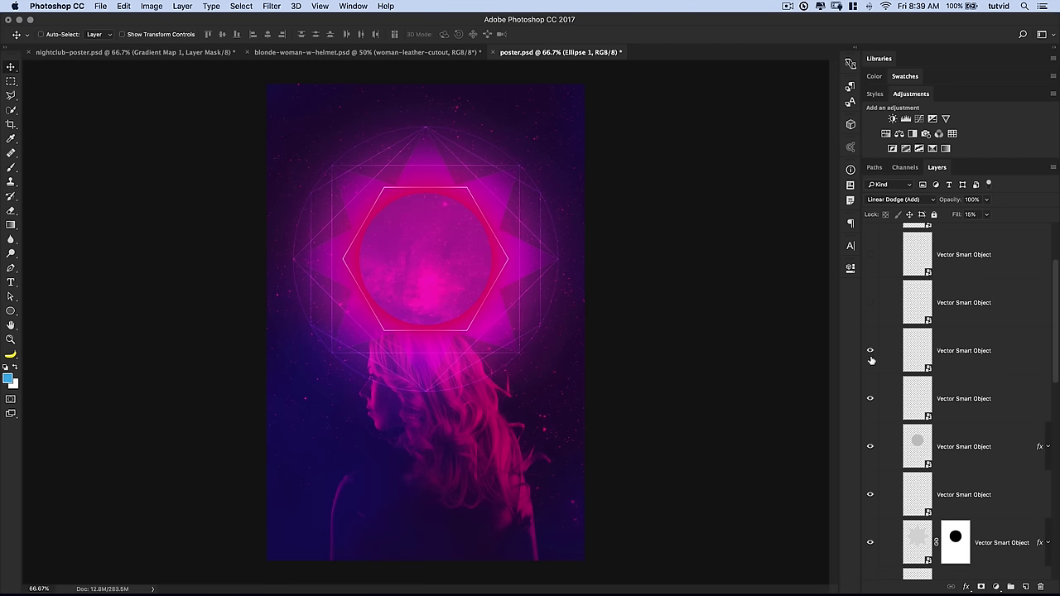
click(978, 360)
shift+click(984, 403)
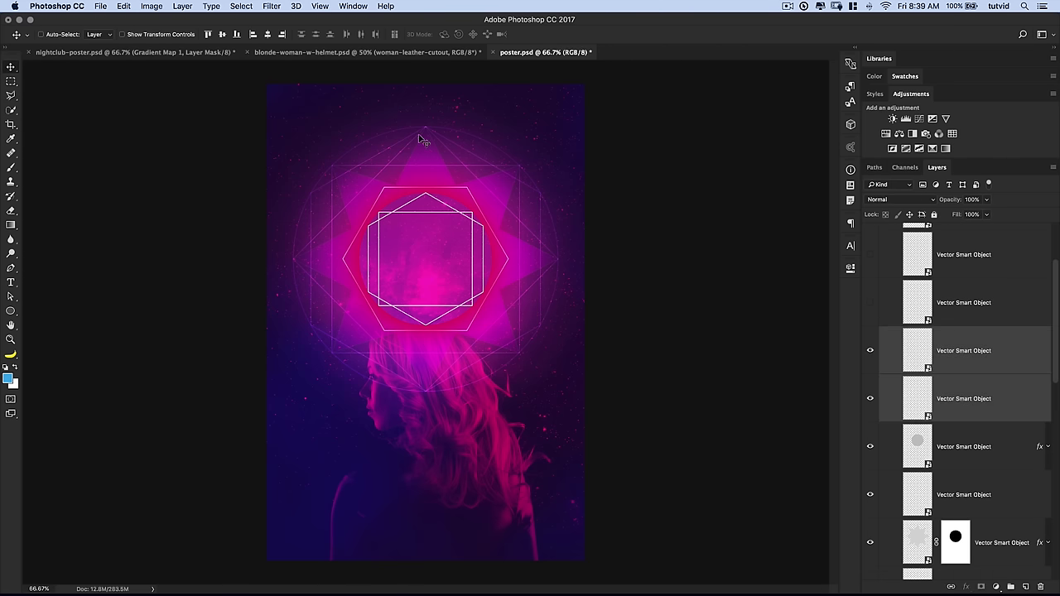
Set the hexagon and square line layers to Overlay at 60% opacity
click(889, 202)
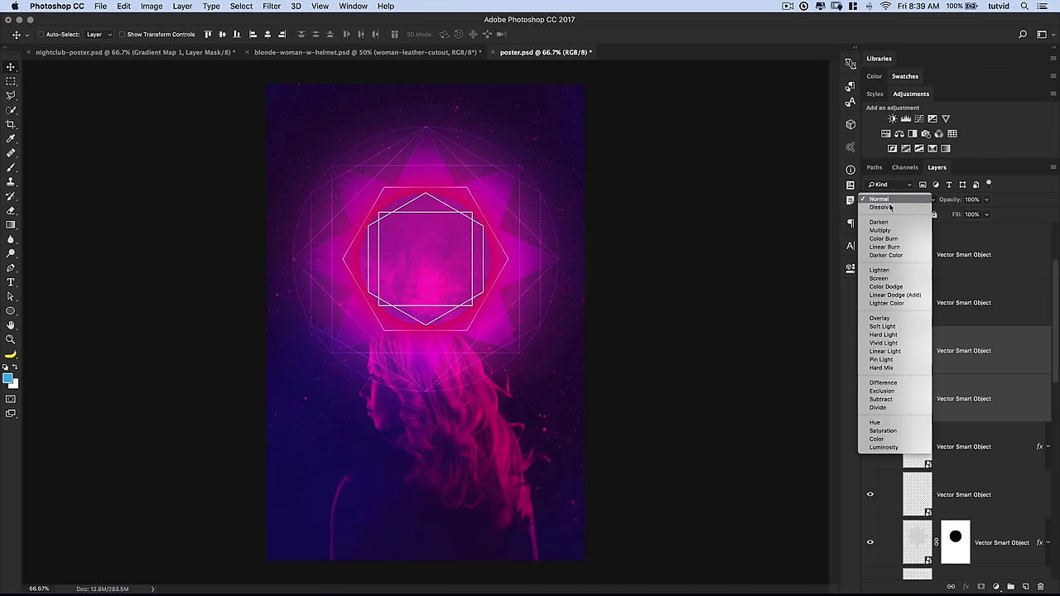
click(886, 322)
drag(959, 202, 934, 200)
key(Return)
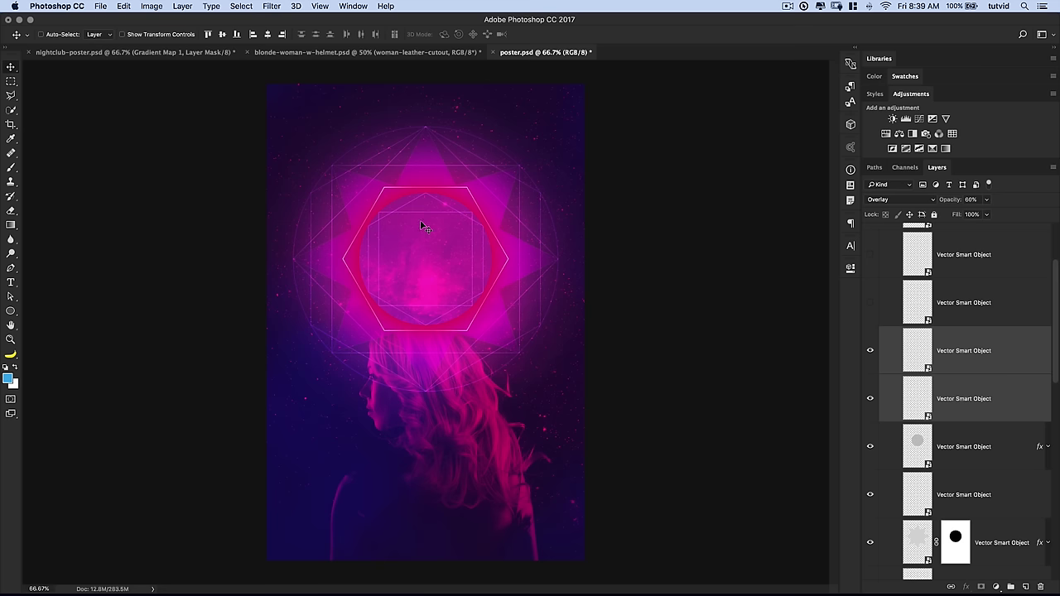
Hide the hexagon line layer, restore the other line layers, and select the top line layer
scroll(927, 373, up, 3)
scroll(926, 373, up, 2)
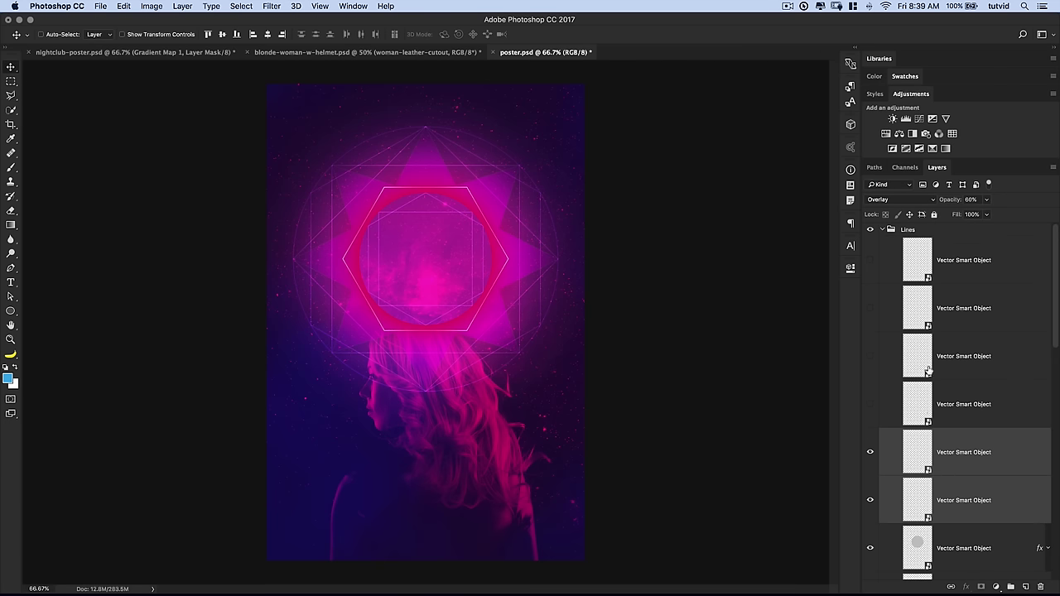
scroll(926, 403, down, 7)
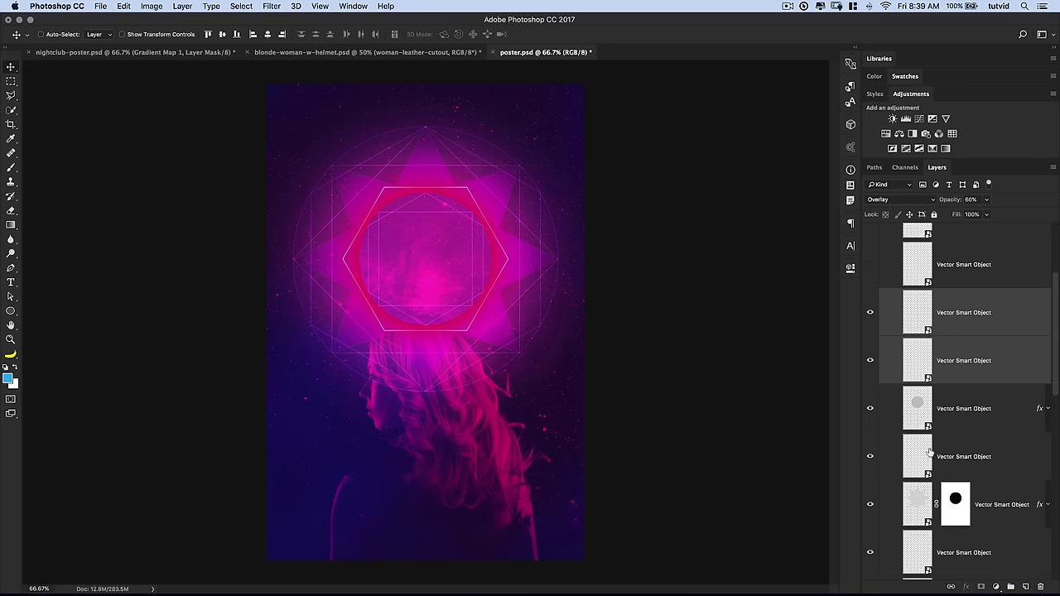
click(920, 457)
click(871, 457)
click(871, 456)
click(870, 456)
scroll(942, 411, up, 6)
scroll(941, 410, up, 1)
drag(870, 406, 873, 261)
click(972, 260)
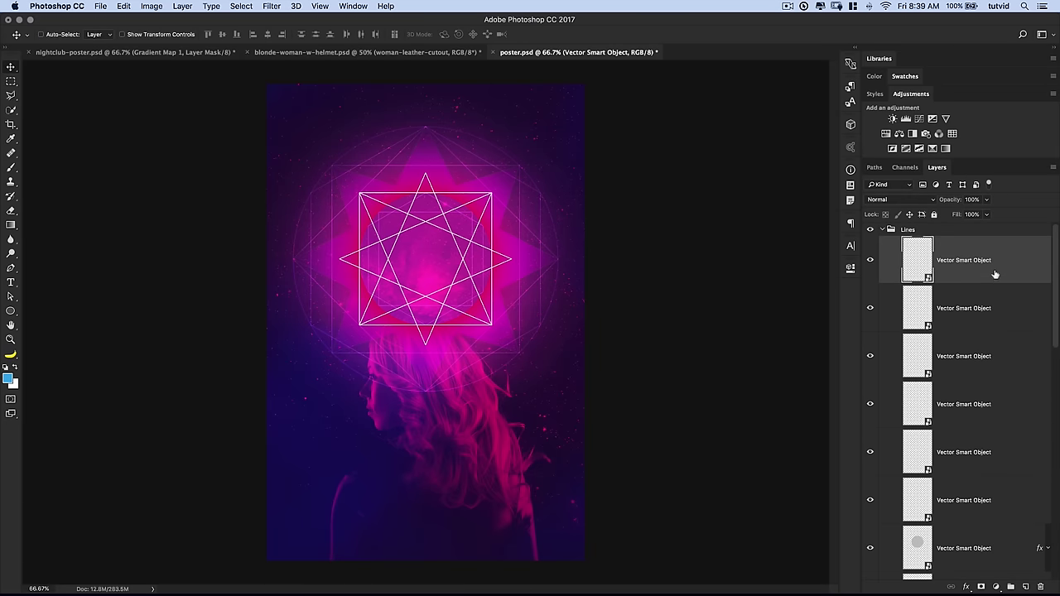
Add a Color Dodge Outer Glow in magenta d51680 to the top line layer
click(184, 6)
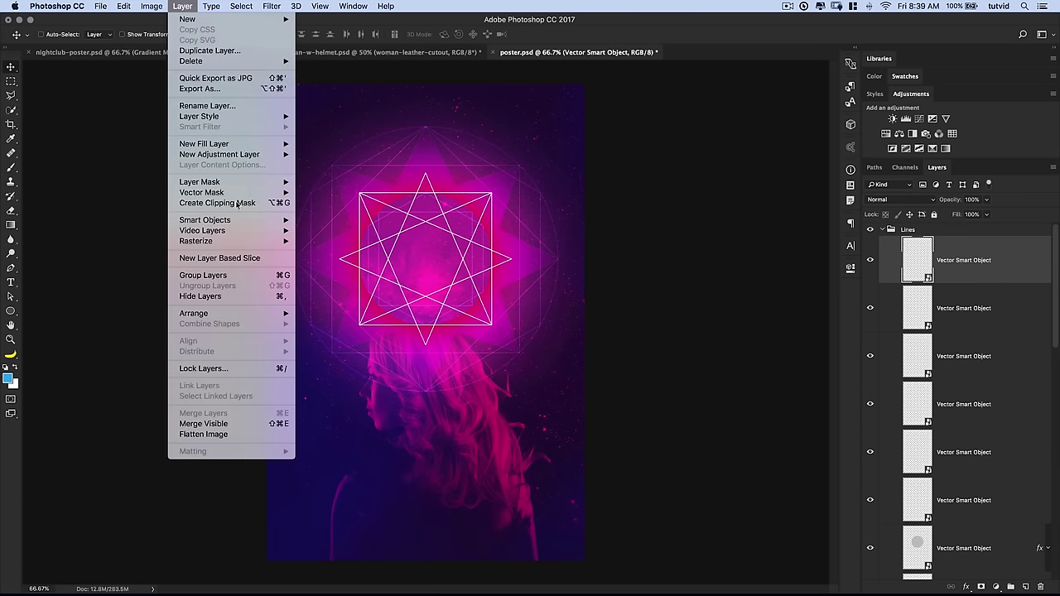
mouse_move(232, 121)
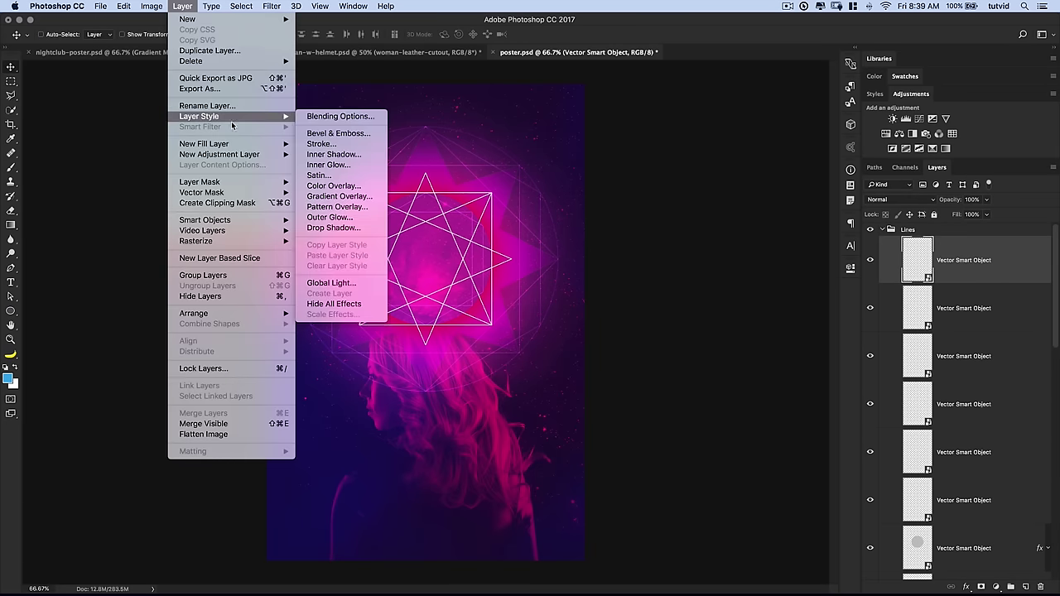
click(330, 217)
drag(805, 204, 749, 206)
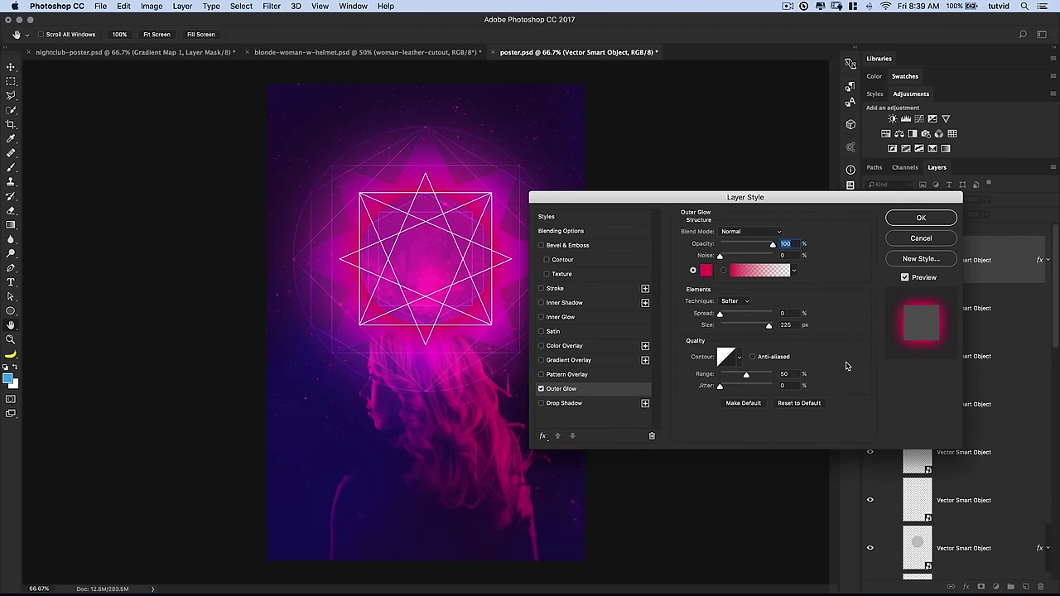
click(732, 235)
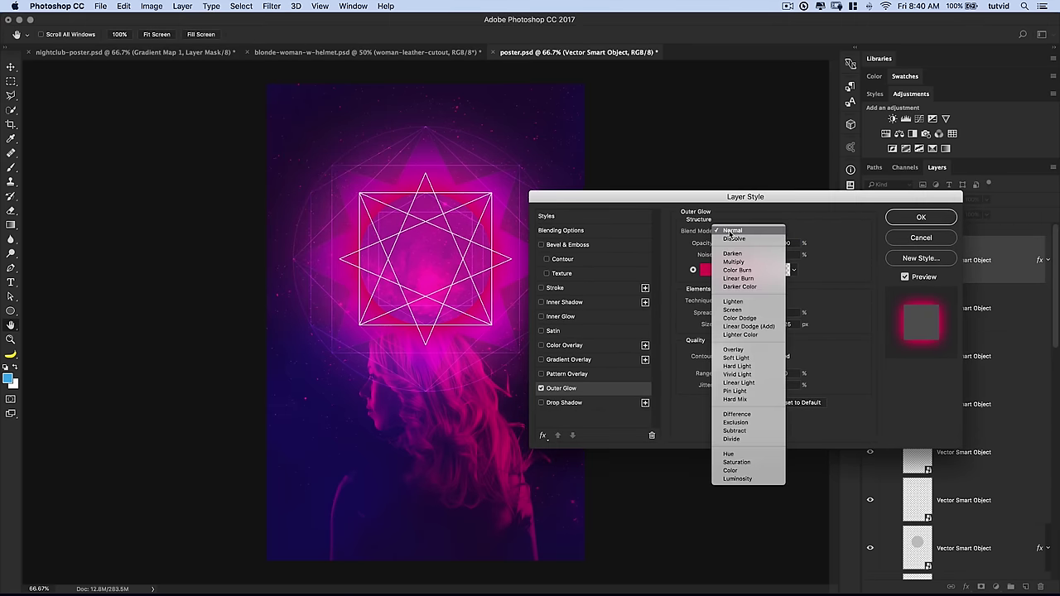
click(748, 319)
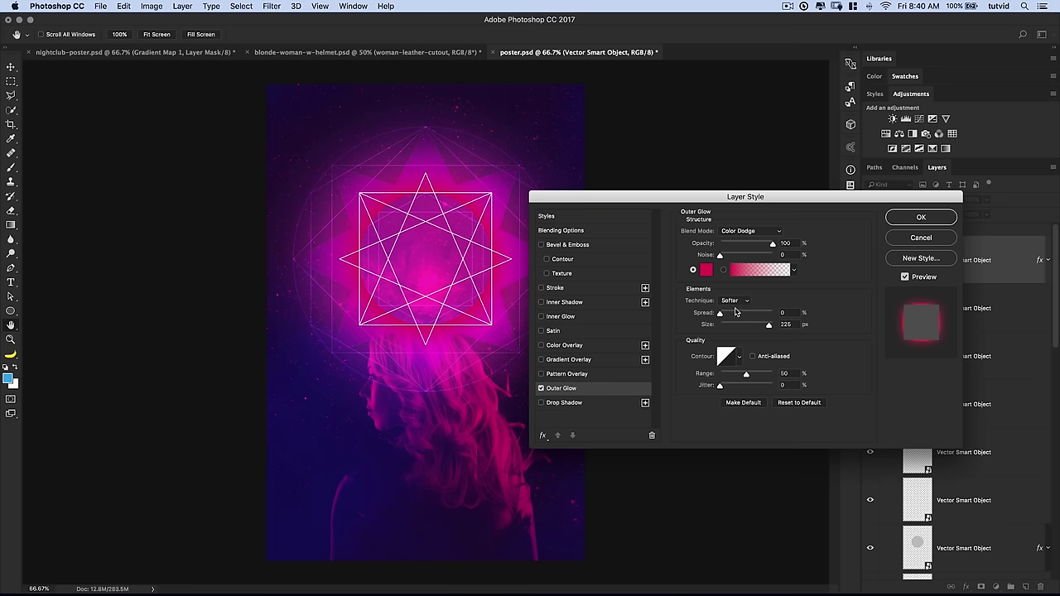
click(707, 270)
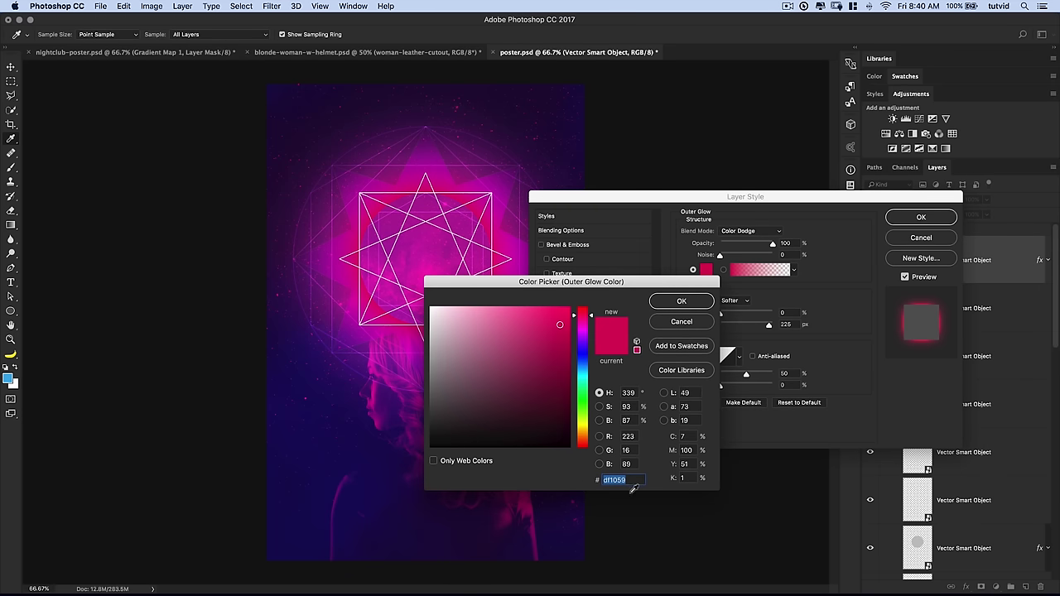
text(d51)
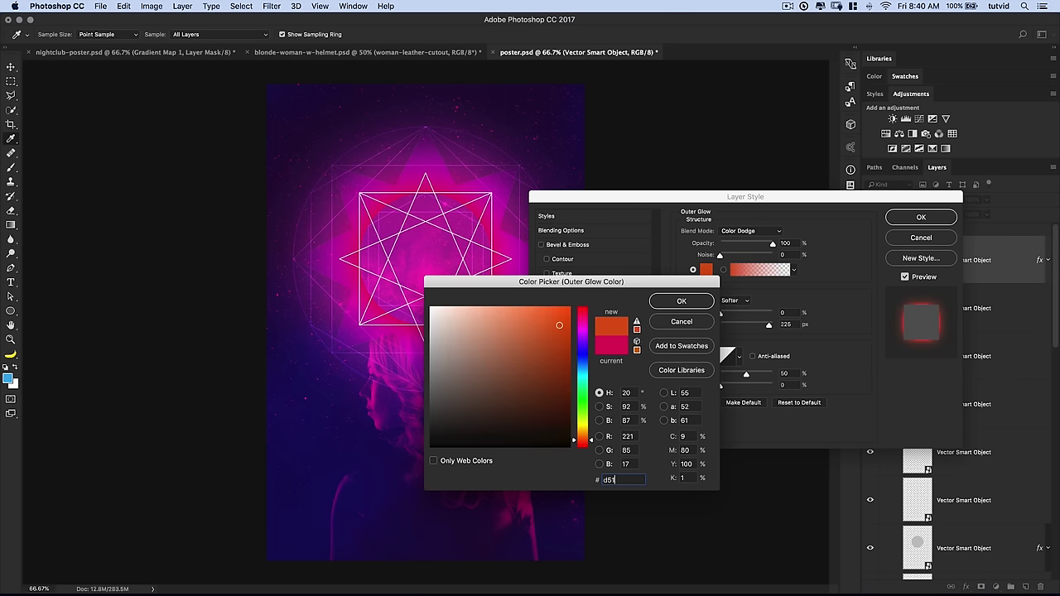
text(680)
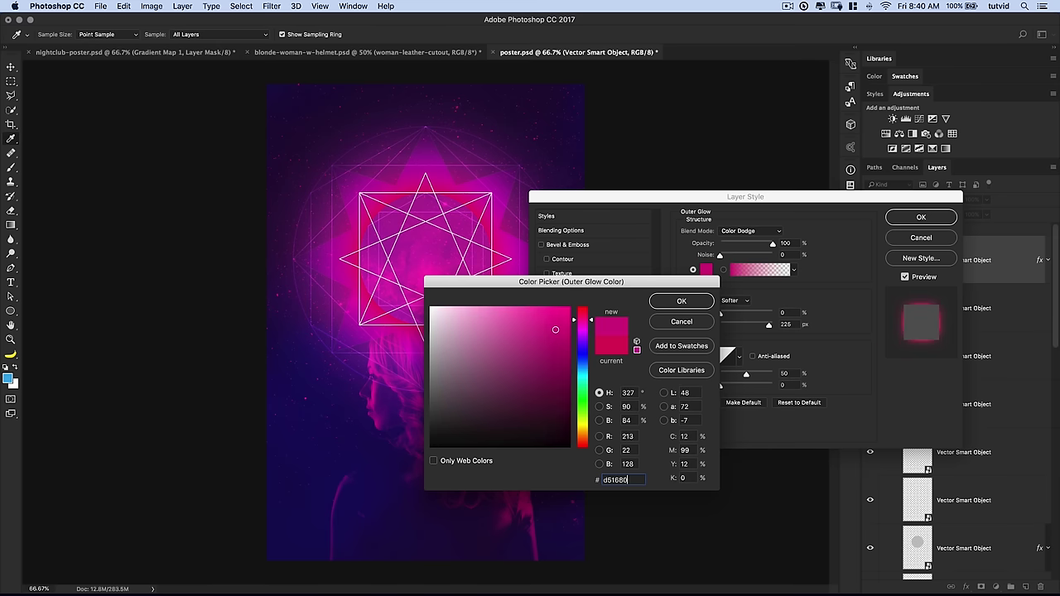
click(685, 303)
click(679, 300)
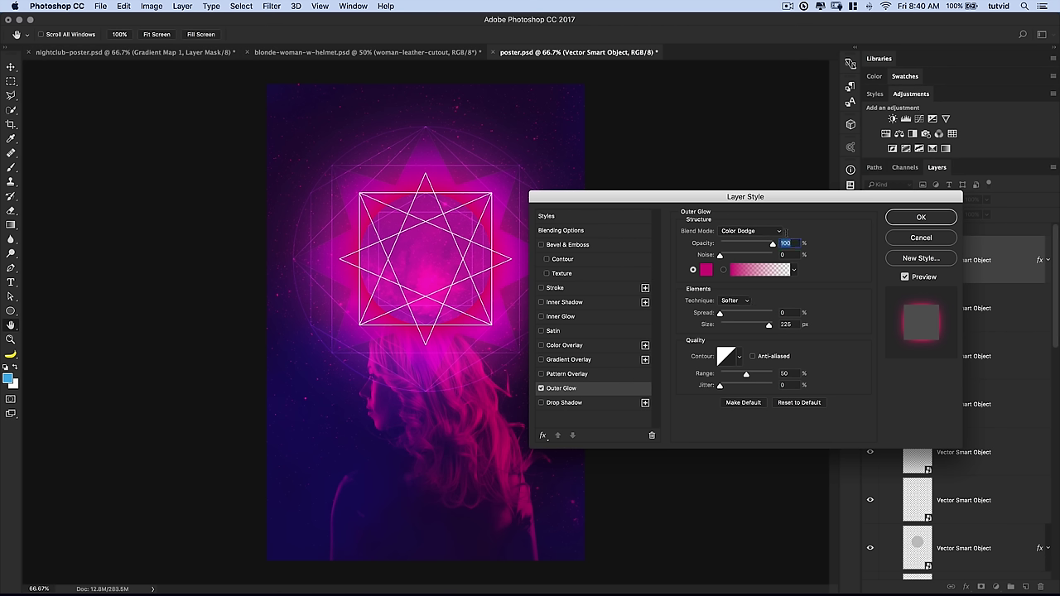
Set the outer glow size to 15 and the layer's fill opacity to 0
click(770, 325)
text(15)
key(Tab)
click(560, 231)
drag(786, 271, 725, 279)
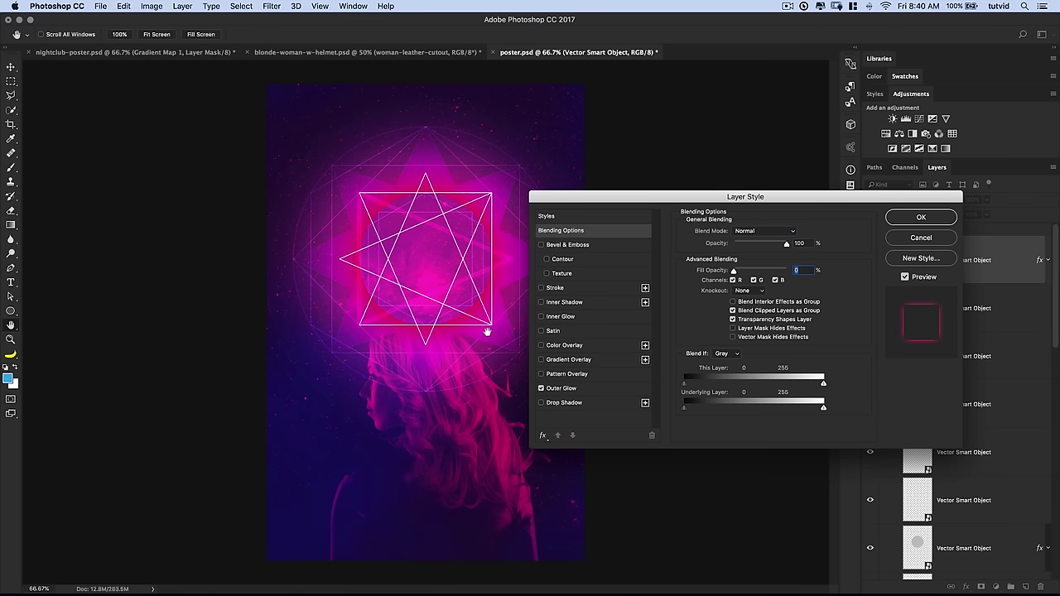
Add a pale yellow Color Overlay at about 76% opacity and apply the layer style
click(555, 347)
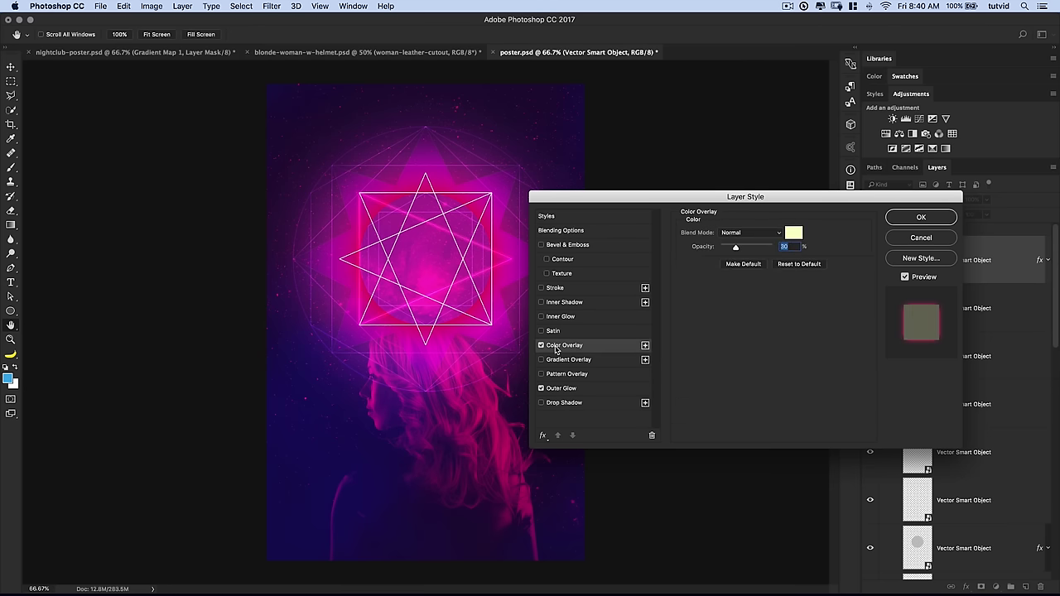
click(793, 232)
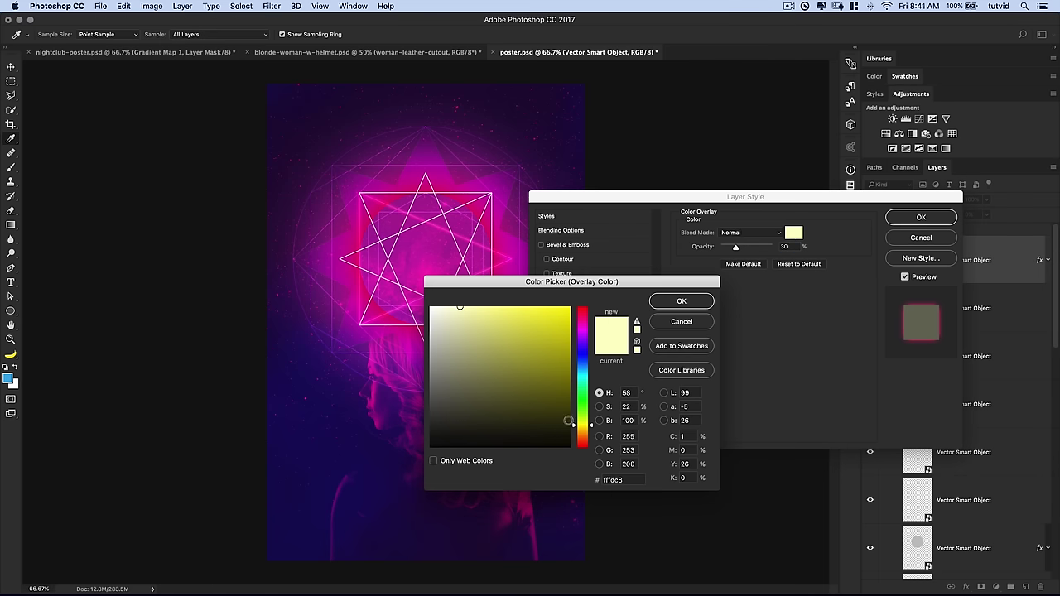
click(692, 303)
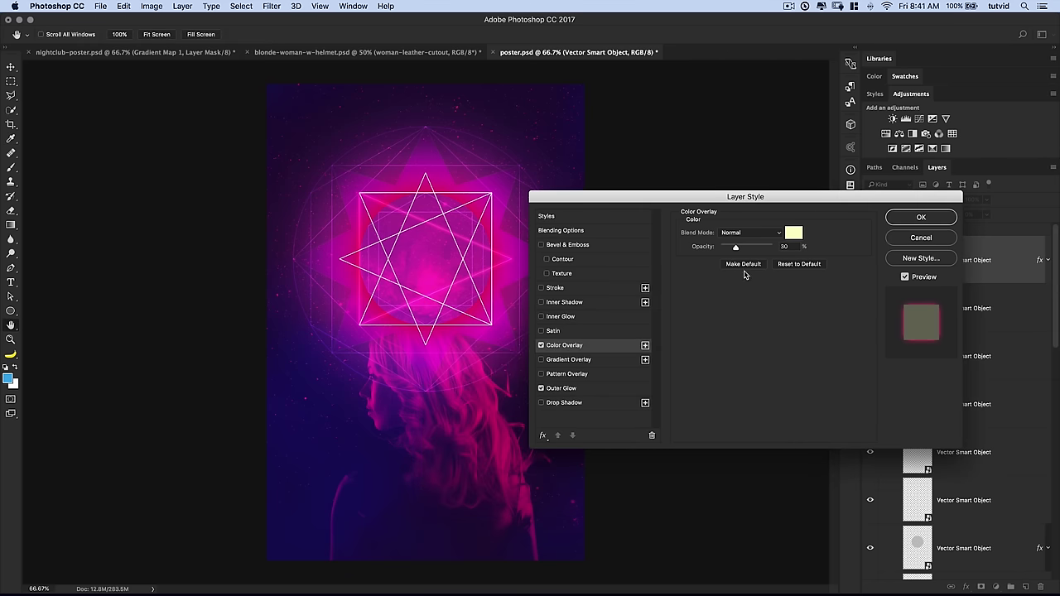
drag(736, 248, 752, 249)
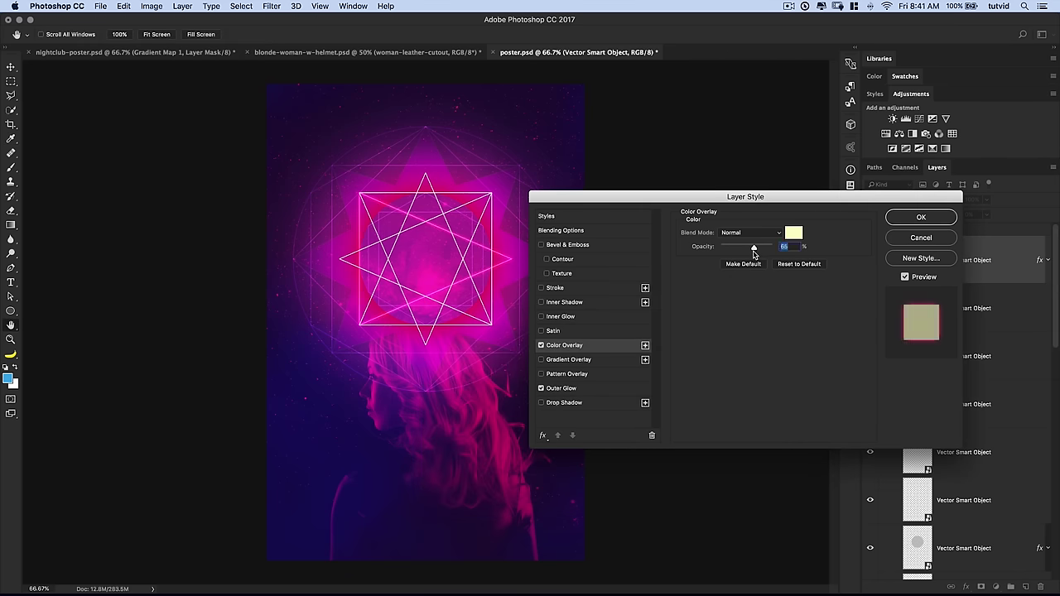
drag(754, 251, 761, 253)
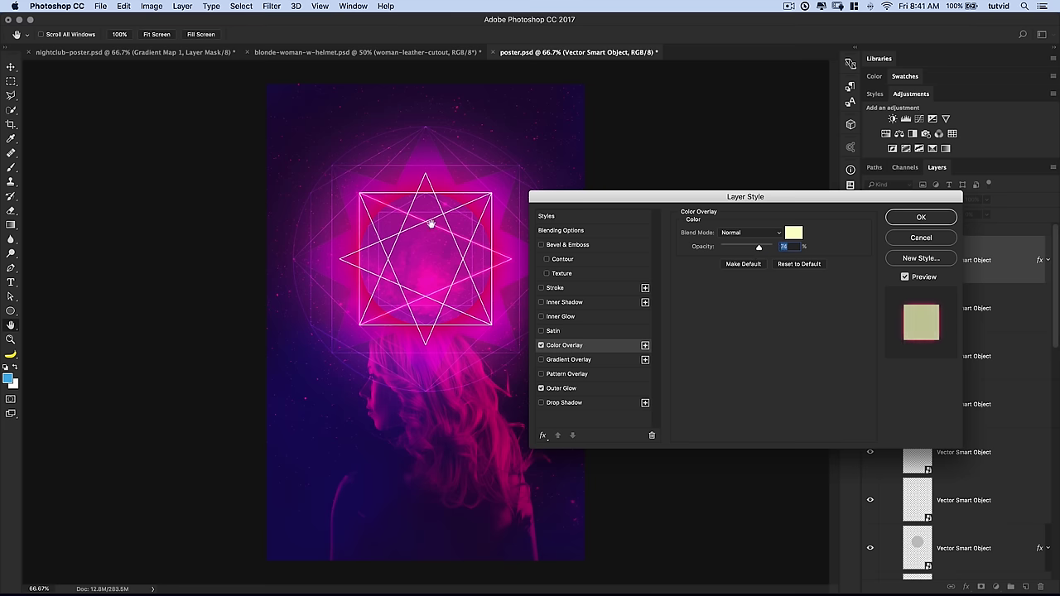
click(919, 217)
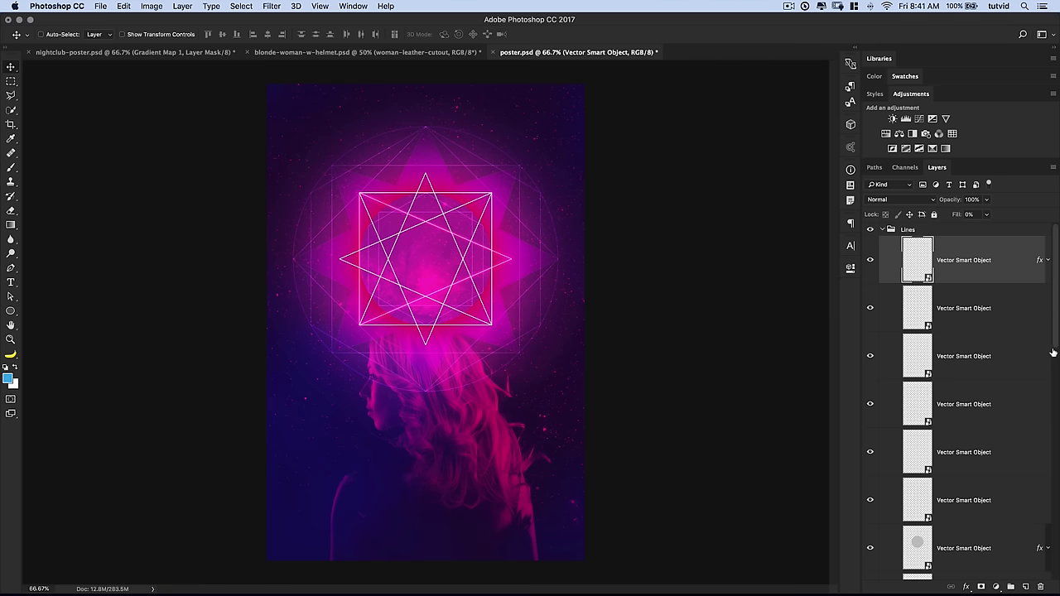
Copy the top line layer's style and paste it onto the other line layers, including the rotated square
right_click(1007, 254)
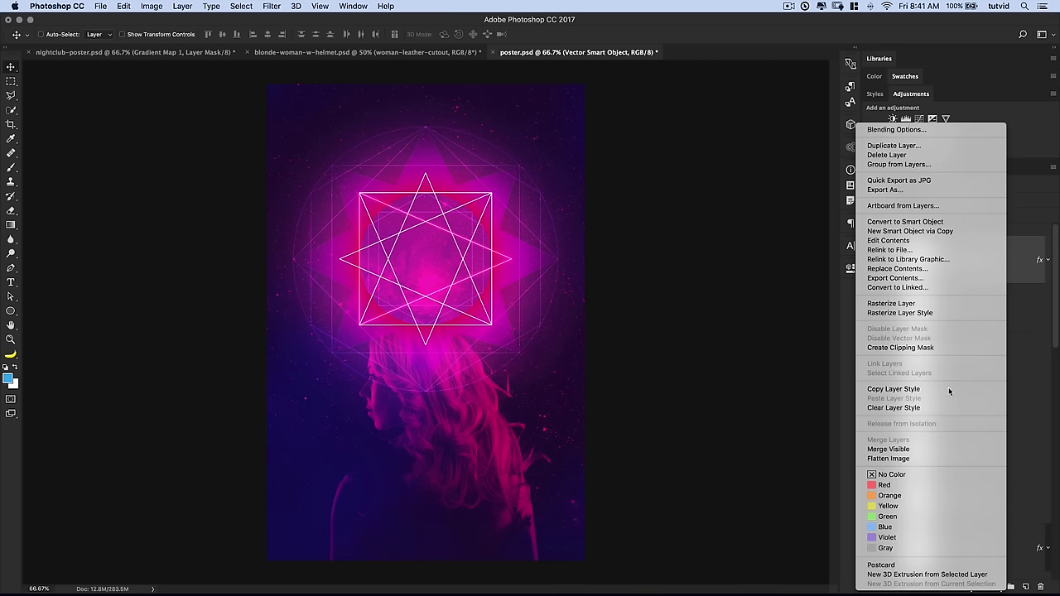
click(925, 393)
click(1003, 315)
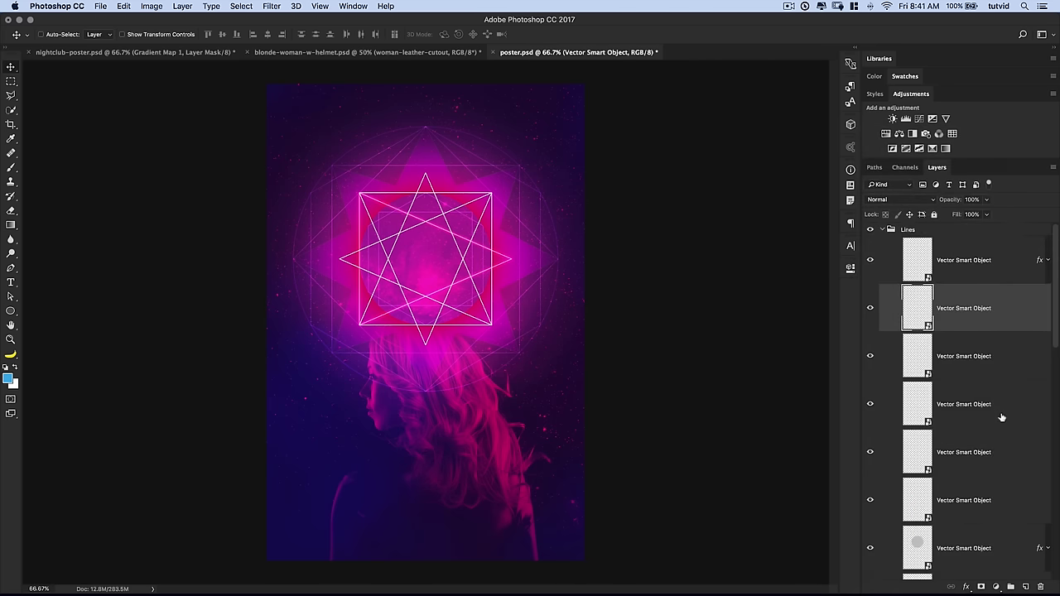
shift+click(1001, 408)
scroll(965, 441, down, 3)
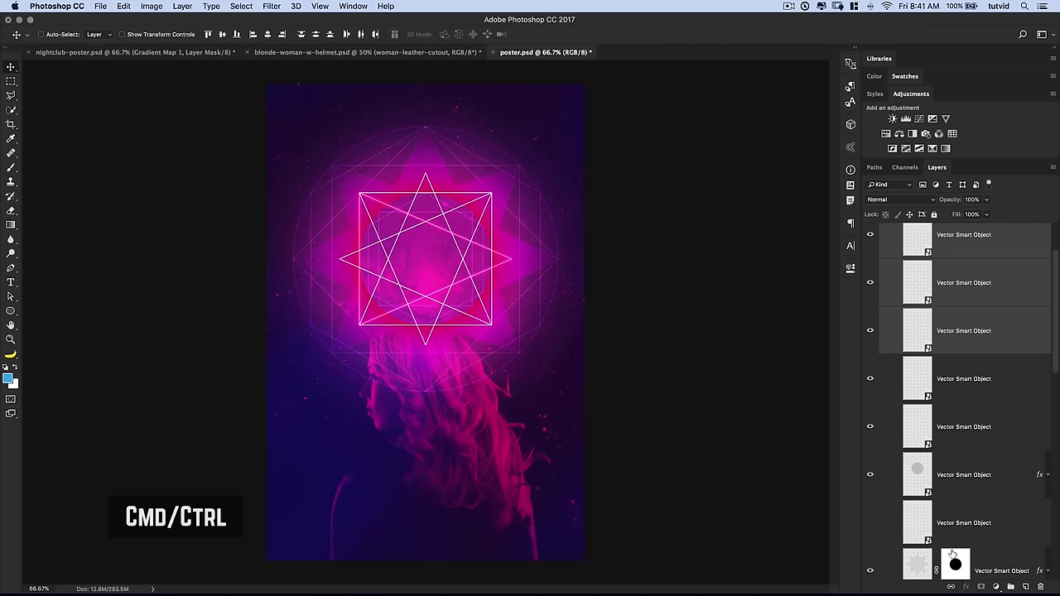
scroll(953, 538, down, 1)
click(871, 519)
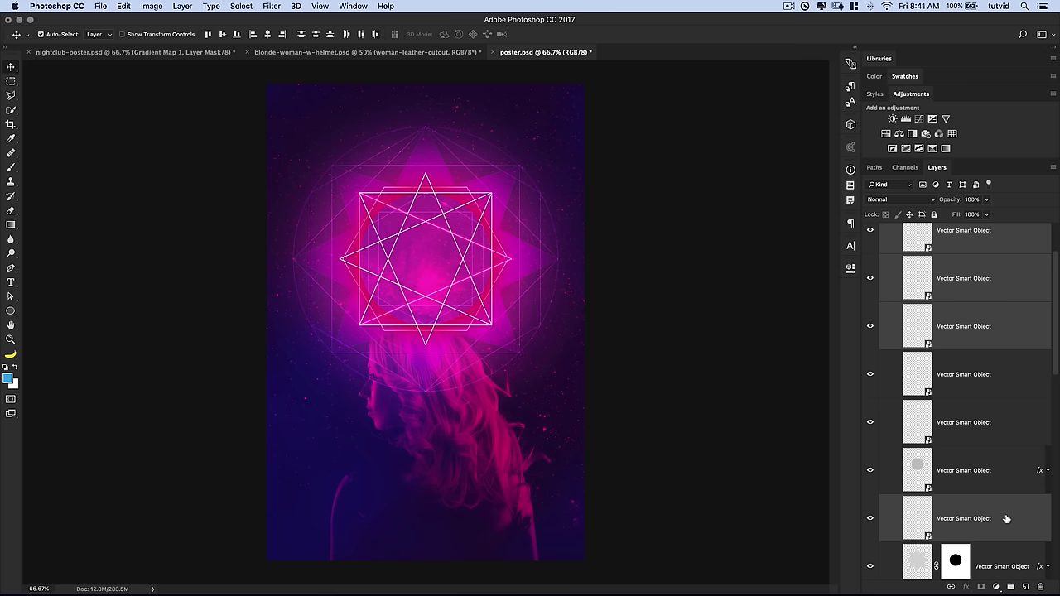
right_click(1011, 306)
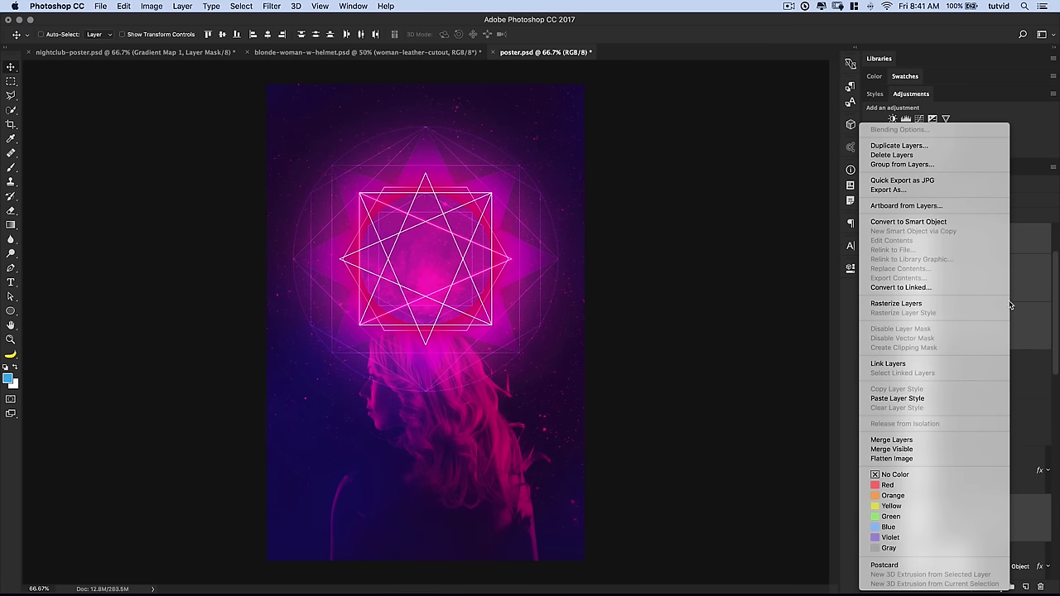
click(920, 399)
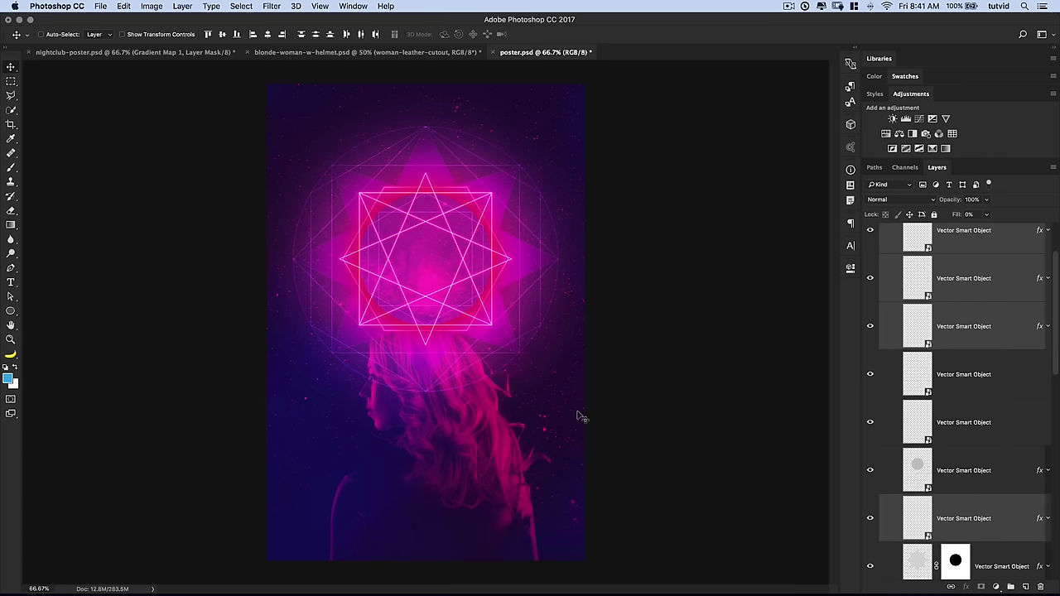
Move the square outline layer above the grey-circle layer
click(1003, 514)
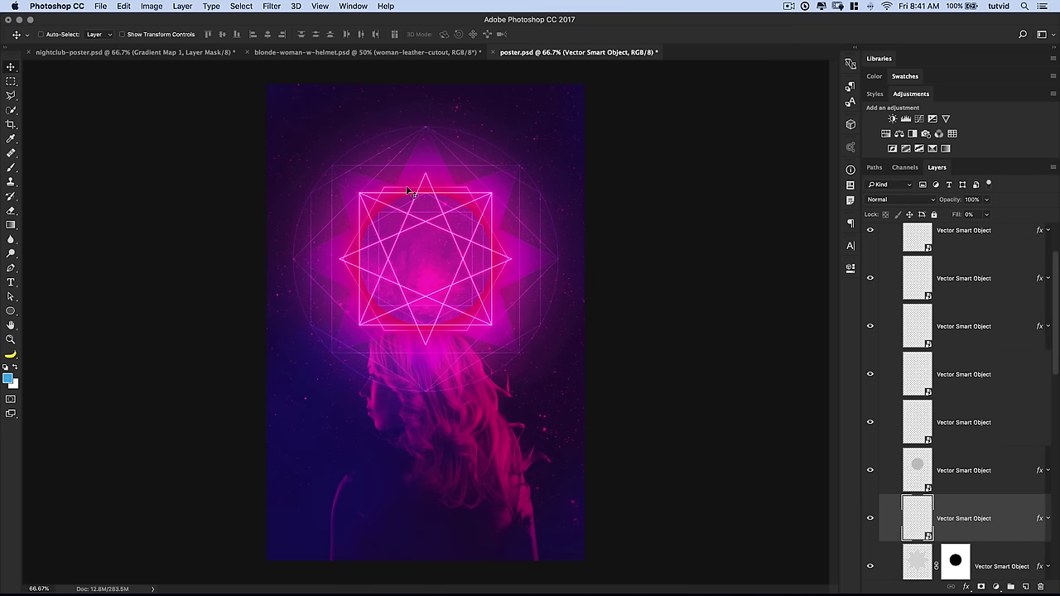
click(921, 475)
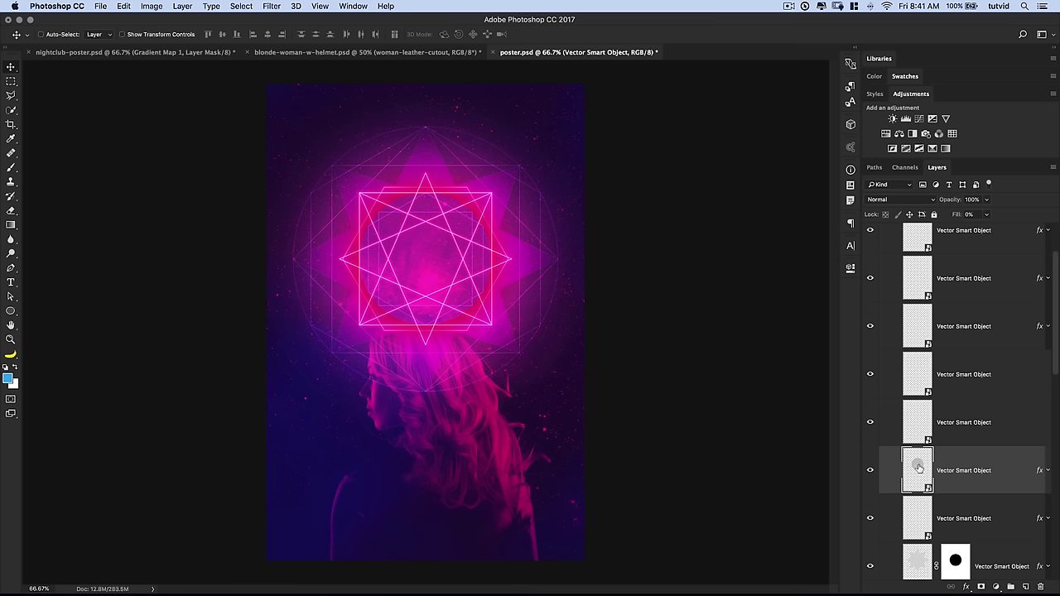
drag(988, 516, 967, 459)
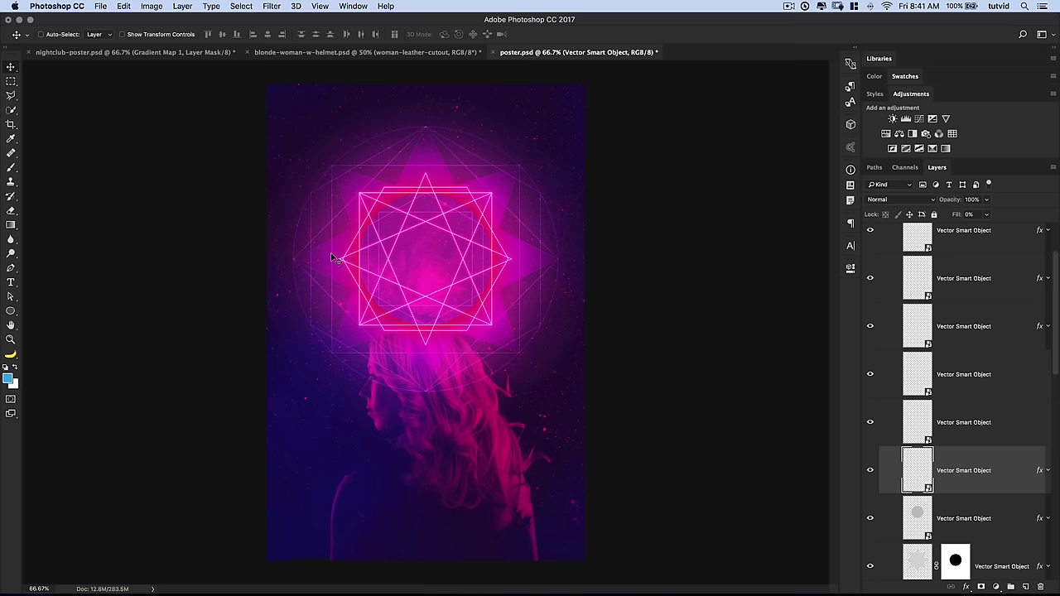
Collapse the Lines group and add a new layer named 'dots' above it
scroll(1002, 398, up, 3)
click(883, 231)
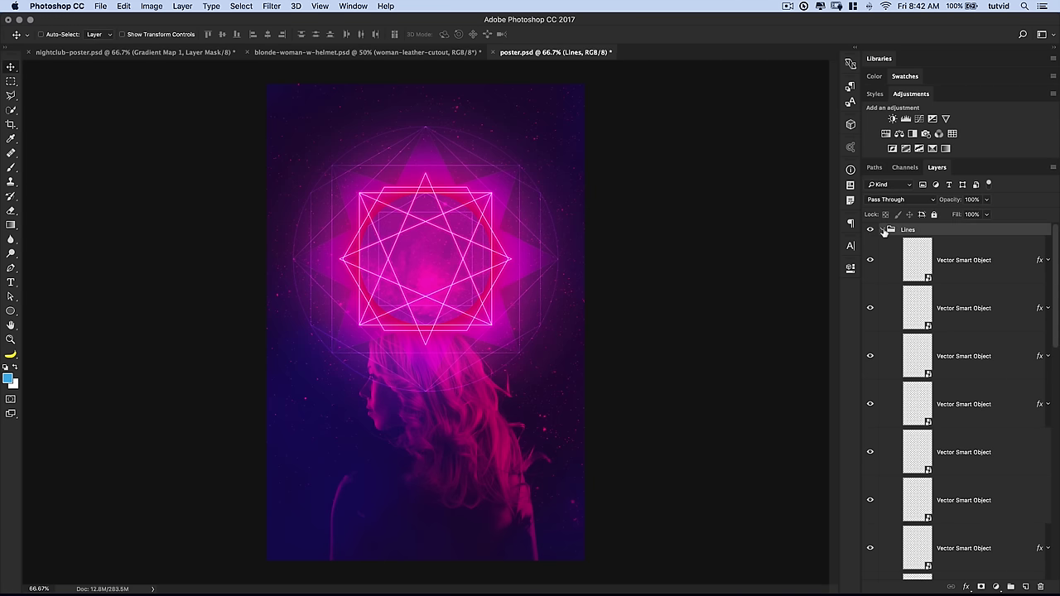
click(883, 231)
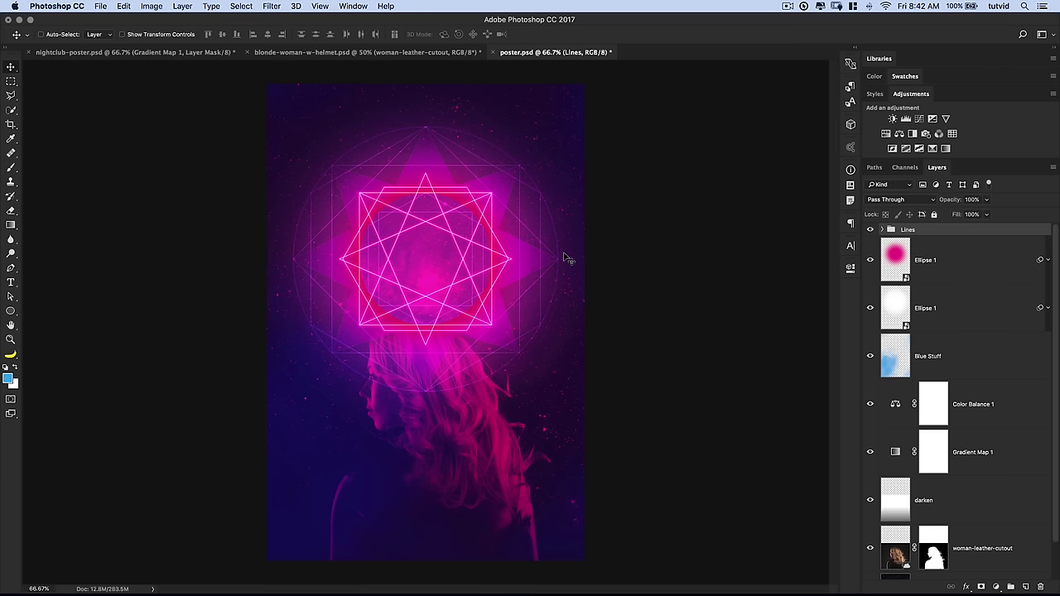
click(1026, 588)
double_click(925, 248)
text(dots)
key(Return)
Paste the glow style onto the dots layer at 100% fill and switch to the Brush tool
right_click(972, 245)
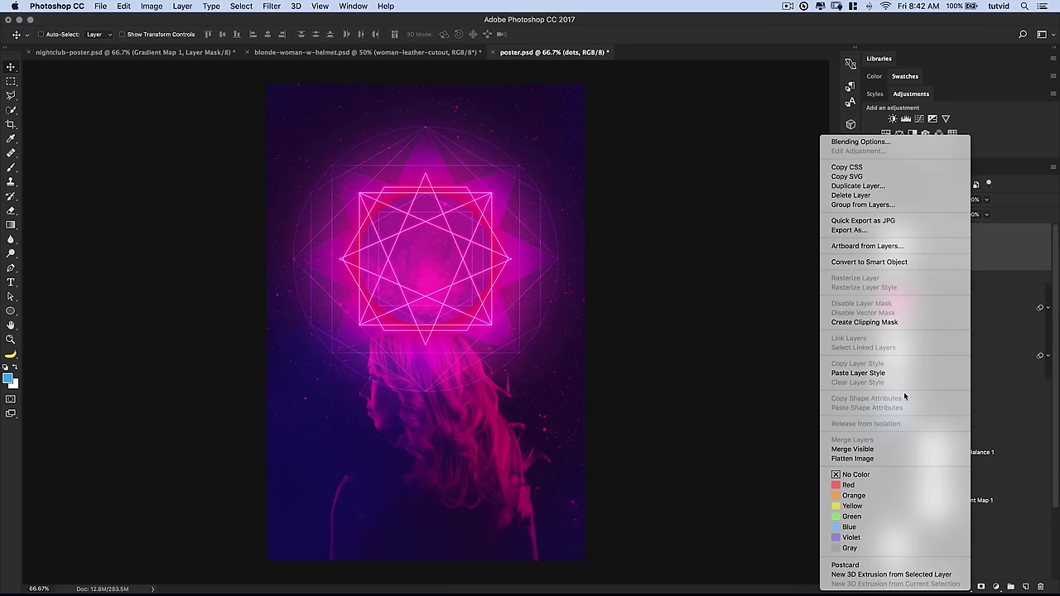
click(880, 374)
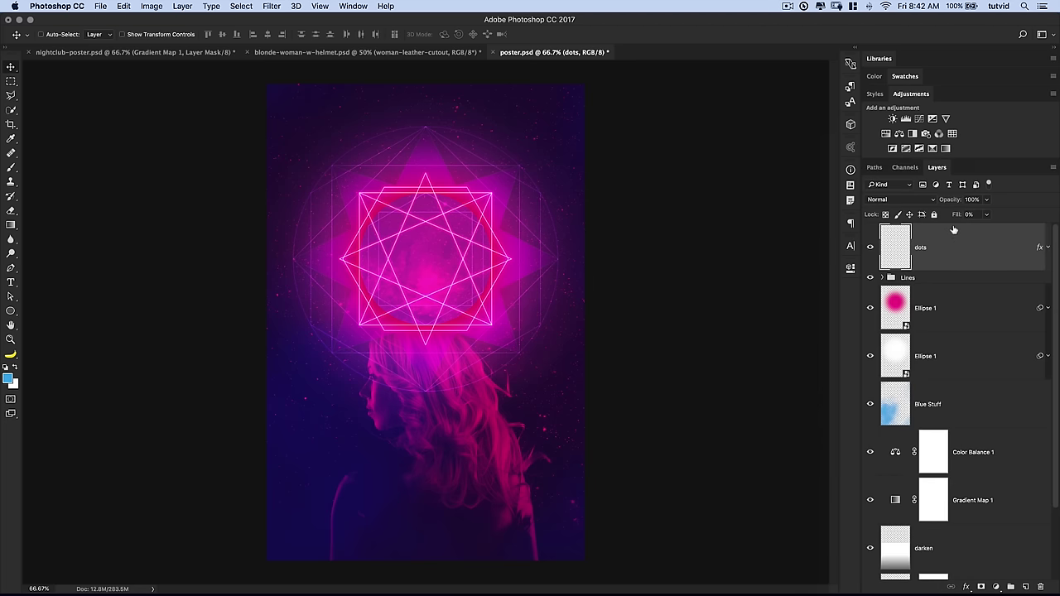
drag(956, 216, 1023, 223)
click(11, 167)
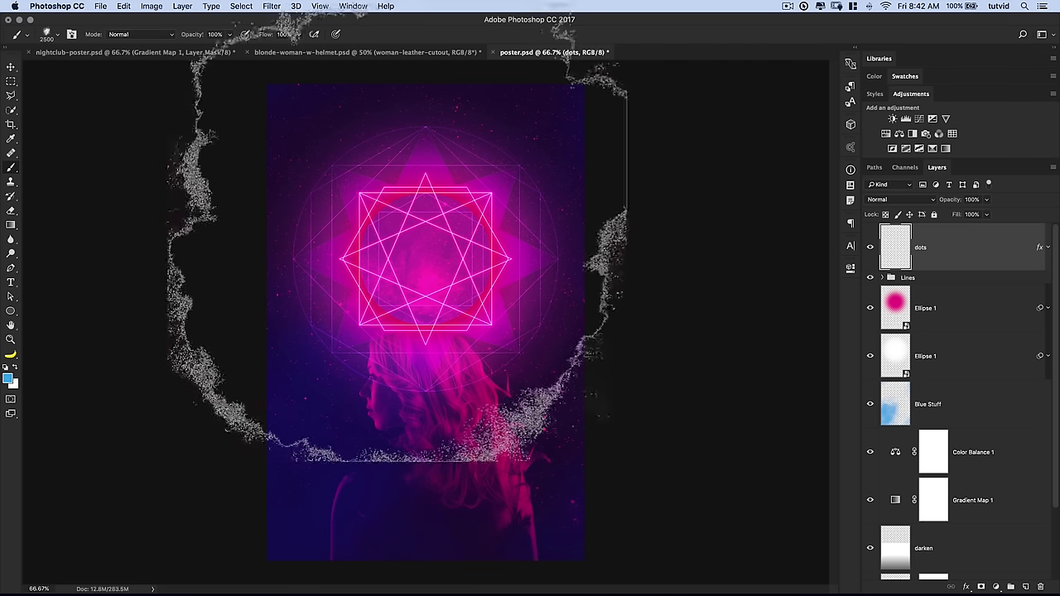
Replace the current brush presets with the Basic Brushes set
right_click(414, 243)
click(721, 256)
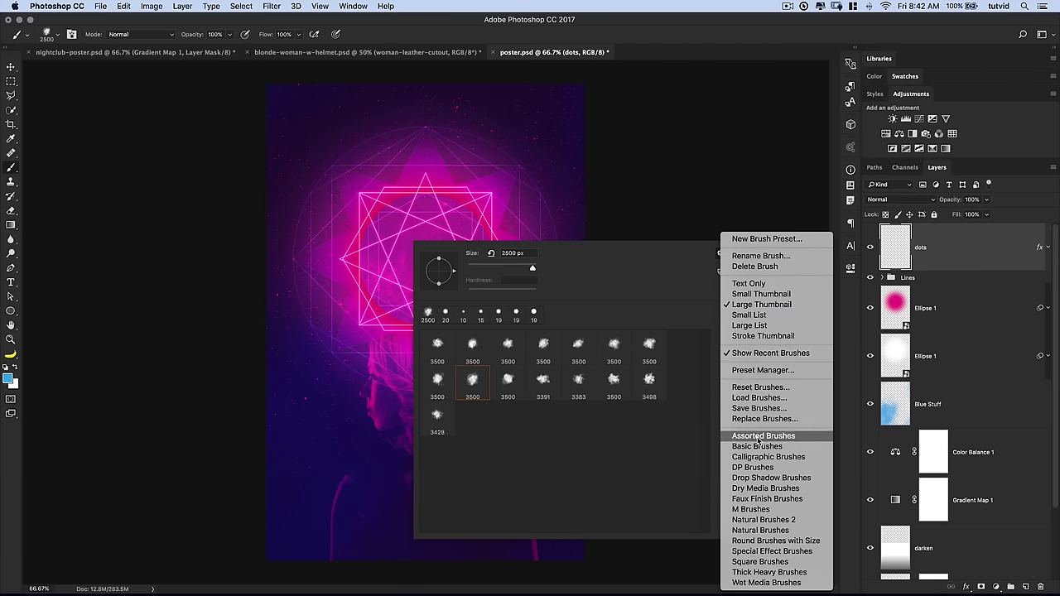
click(697, 293)
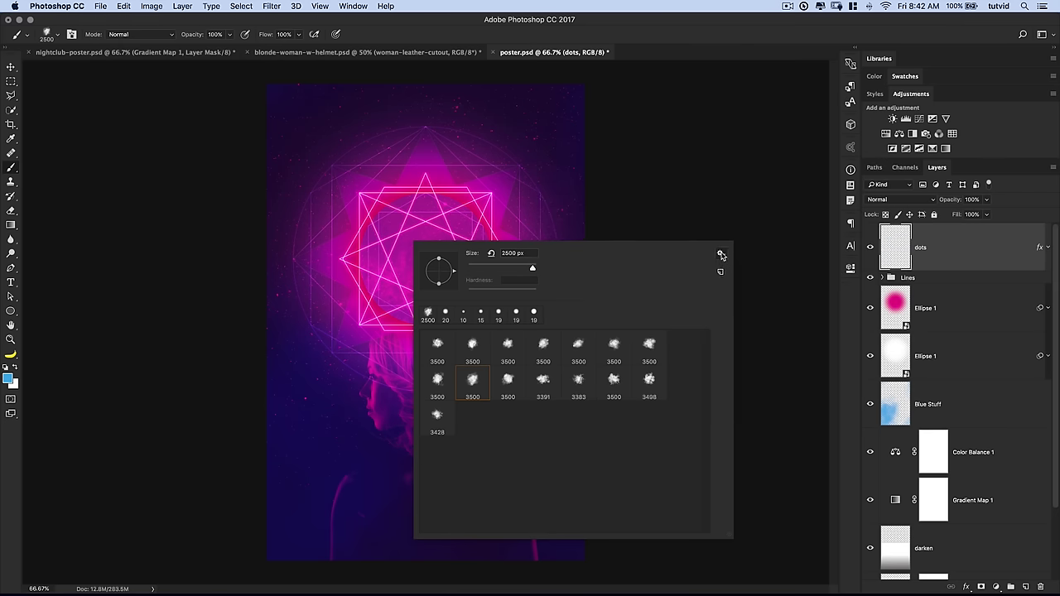
click(720, 255)
click(733, 454)
click(622, 207)
scroll(604, 439, down, 1)
scroll(592, 429, up, 1)
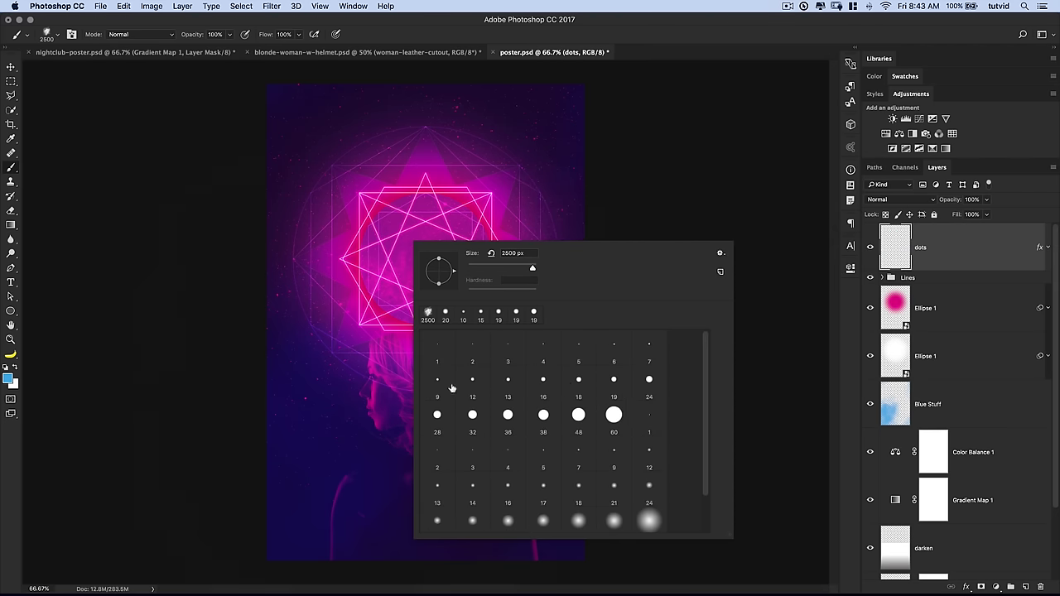
Pick the hard round brush at 20 px size and 85% hardness, with white as foreground
click(651, 381)
click(471, 252)
text(20)
key(Tab)
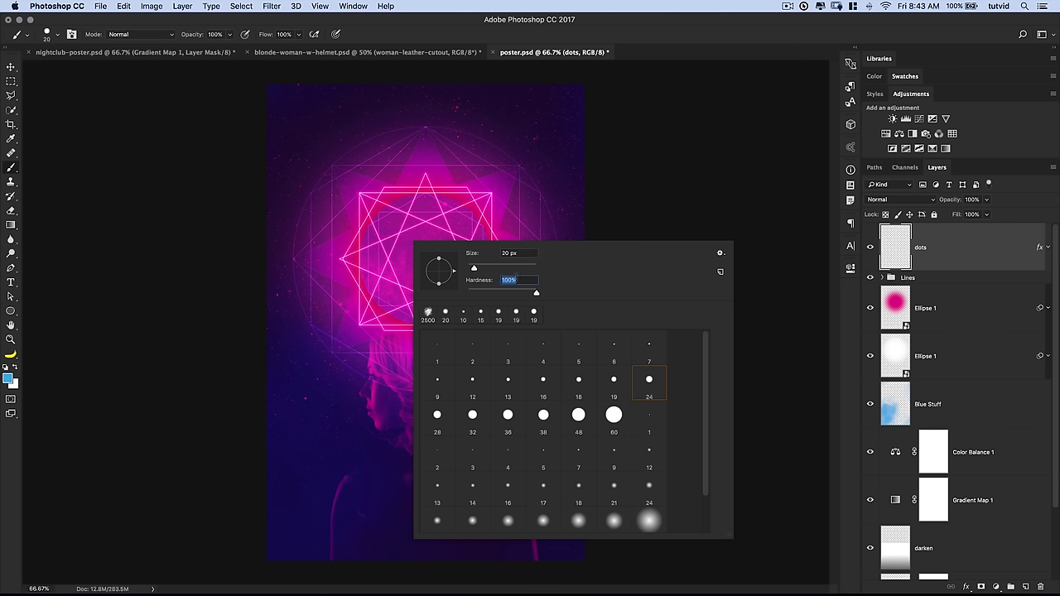
text(85)
click(672, 186)
click(14, 367)
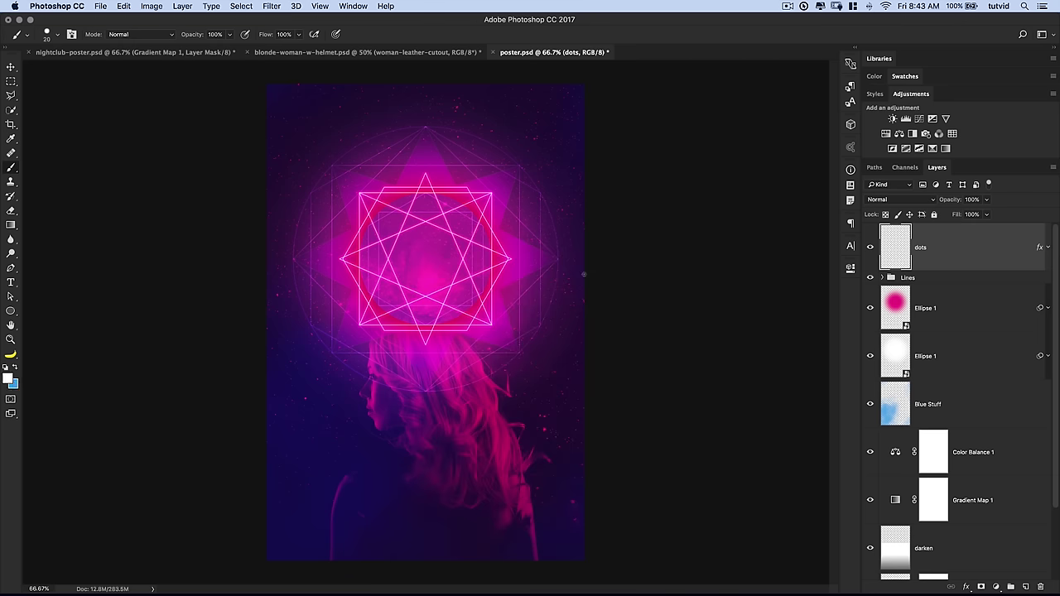
Zoom in on the star to 200% and return to the Brush tool
key(z)
drag(386, 206, 445, 262)
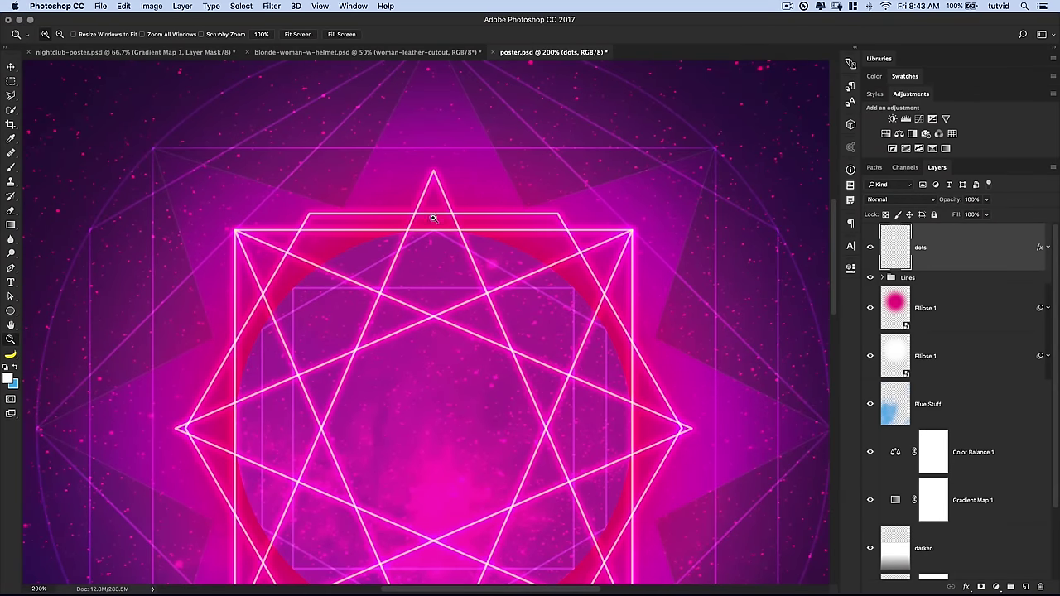
key(b)
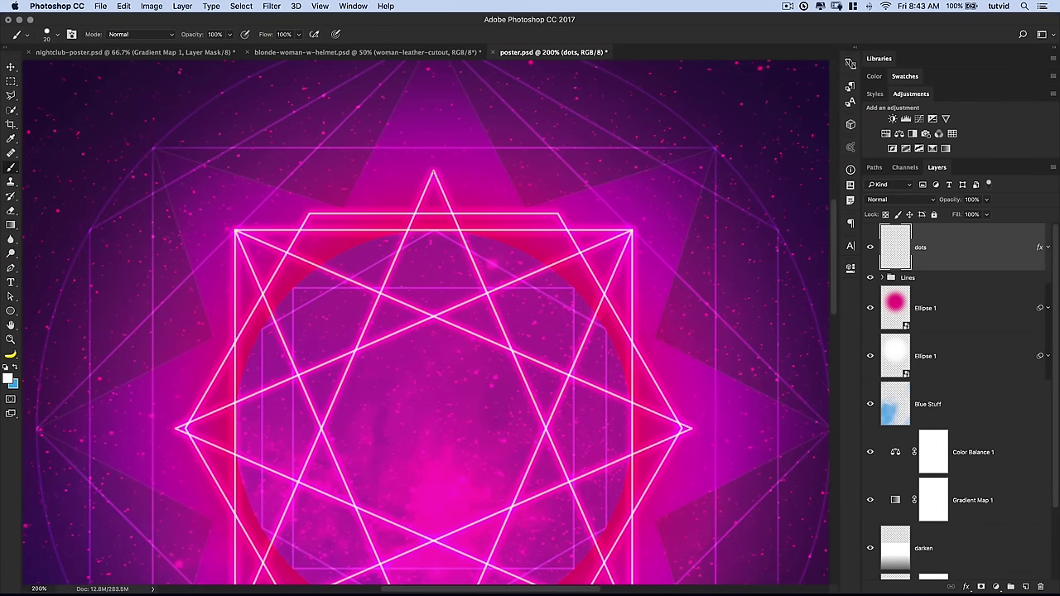
Set Painting Cursors to Full Size Brush Tip in the Cursors preferences
click(77, 5)
mouse_move(89, 43)
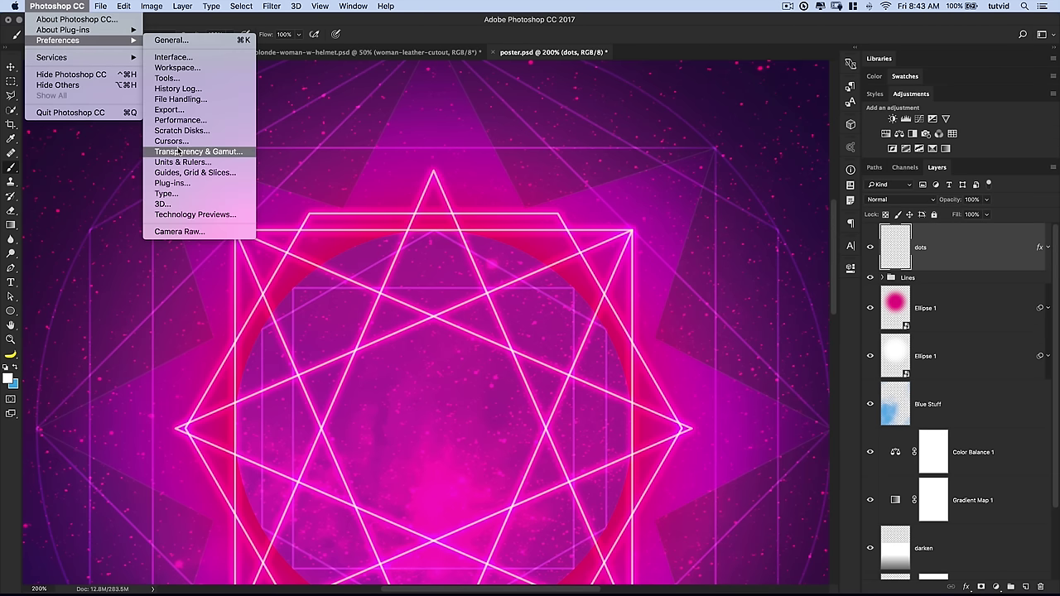
click(172, 142)
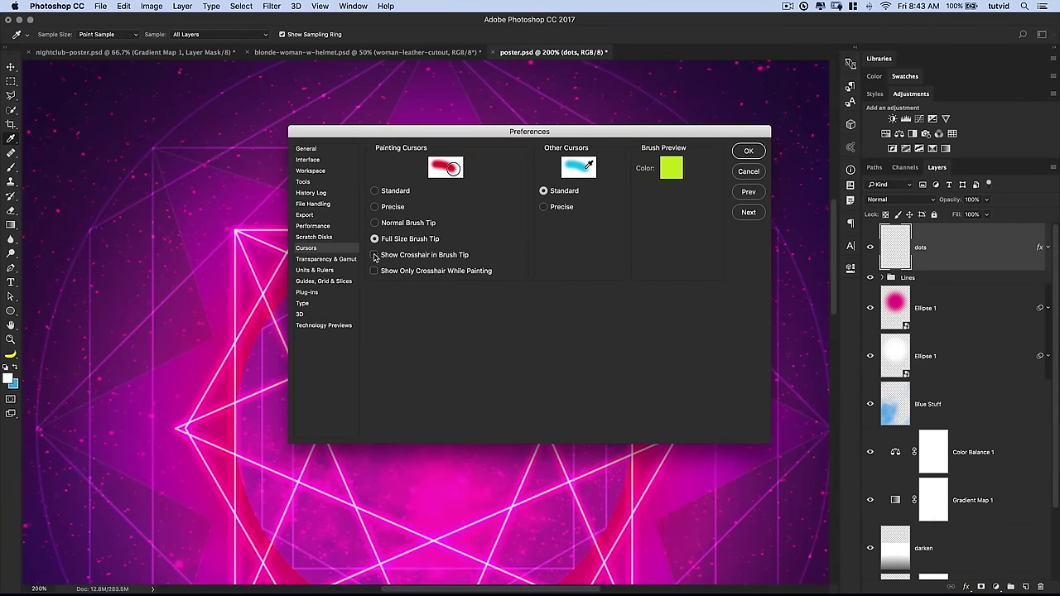
click(748, 151)
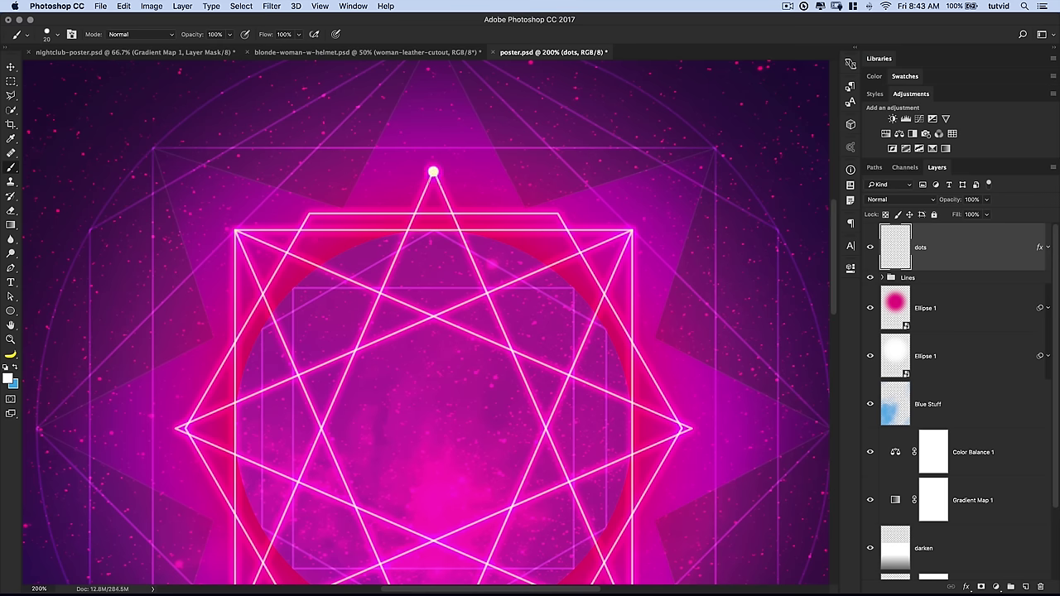
Zoom in on the star and paint a white dot at its bottom tip
scroll(480, 260, down, 3)
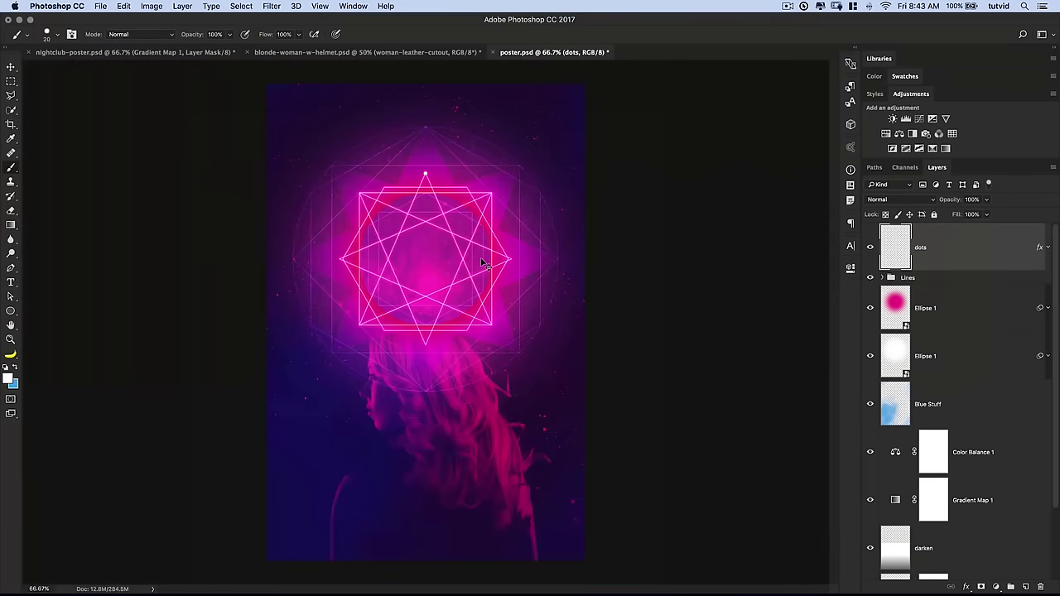
key(z)
click(474, 251)
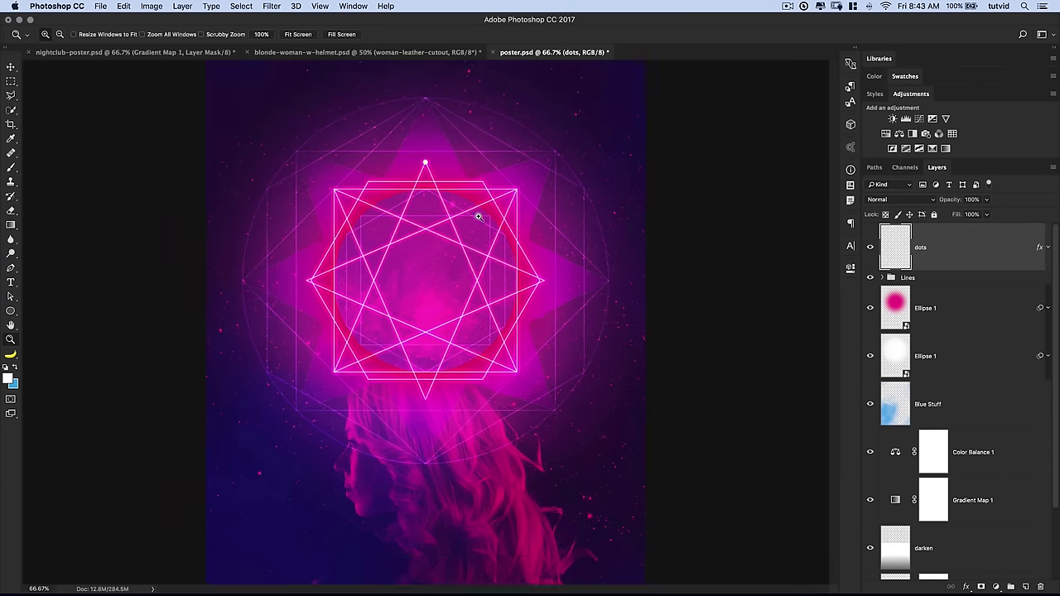
click(474, 251)
key(b)
scroll(489, 331, down, 3)
scroll(489, 331, left, 3)
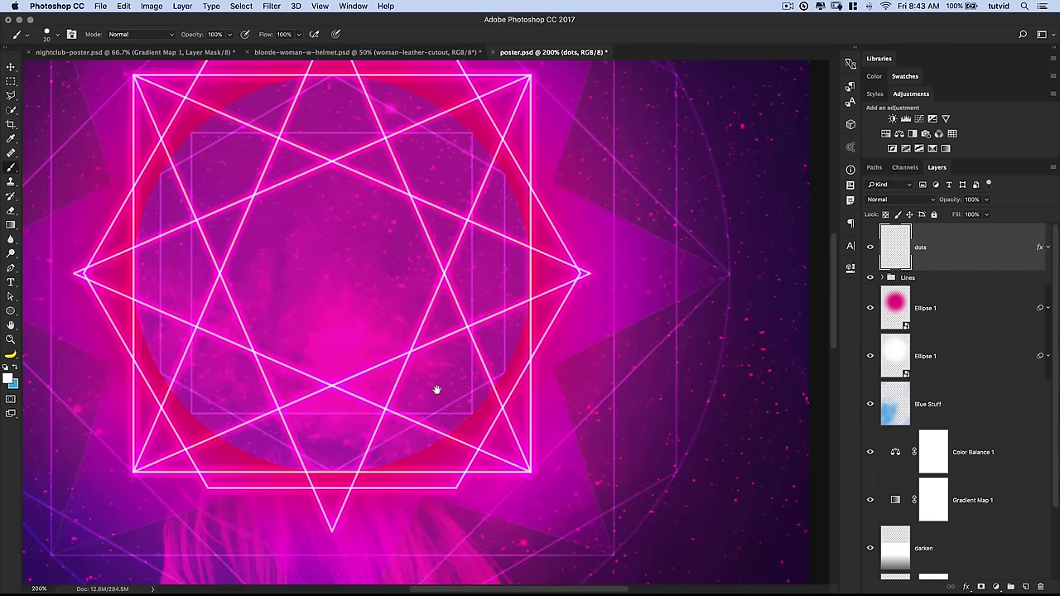
click(423, 461)
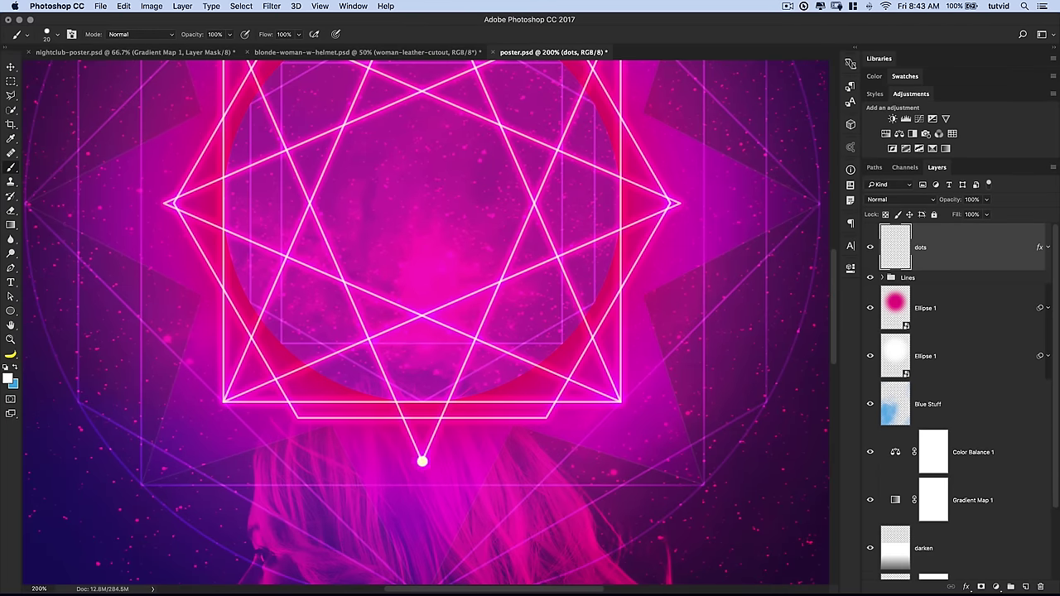
key(super+z)
click(422, 459)
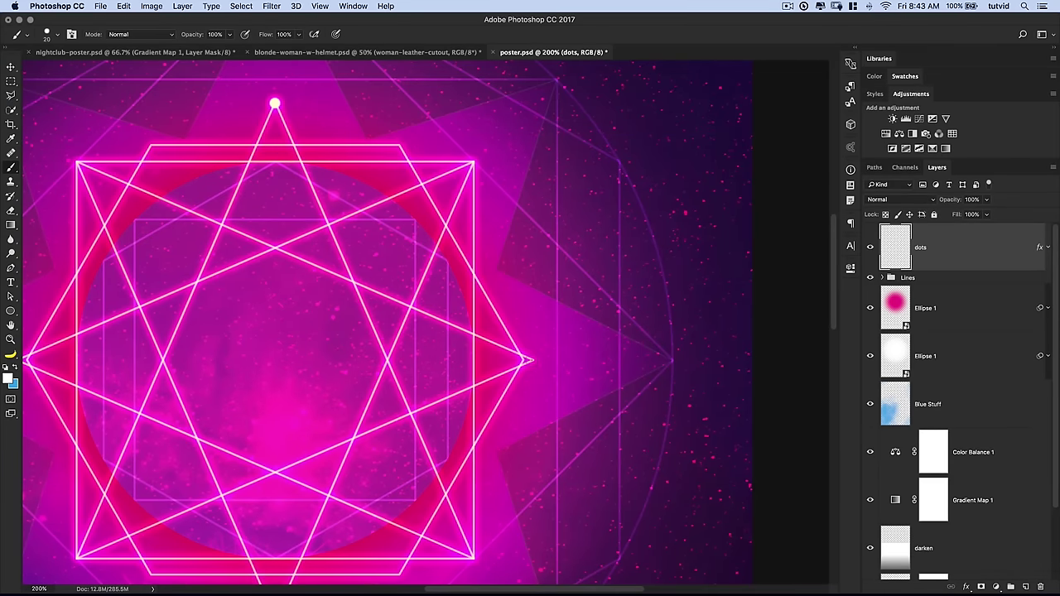
Paint a white dot at the star's left tip
scroll(533, 356, left, 3)
key(super+shift+h)
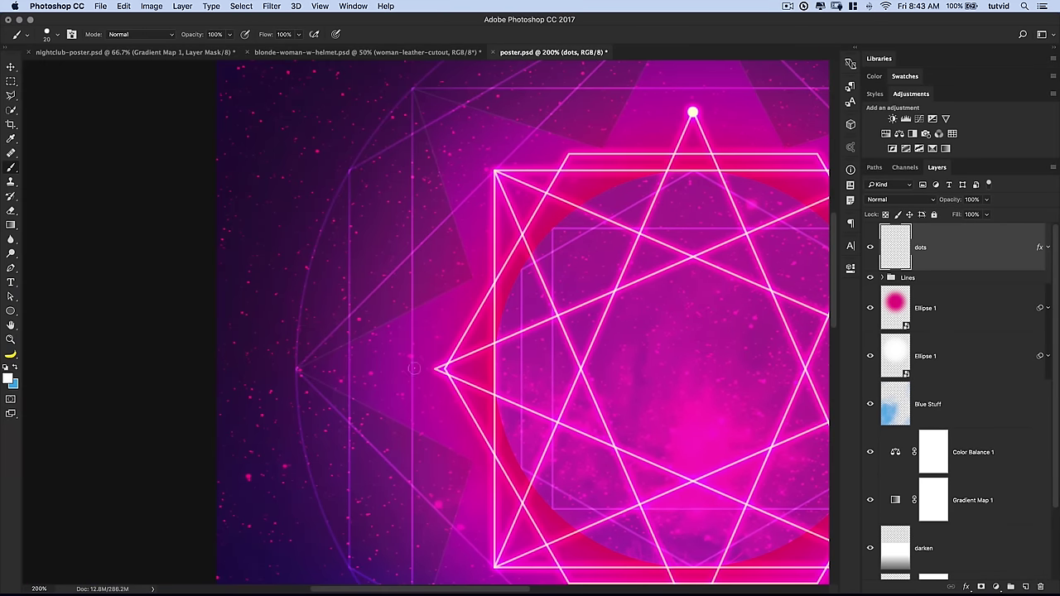
click(435, 369)
scroll(680, 431, right, 3)
scroll(540, 367, up, 1)
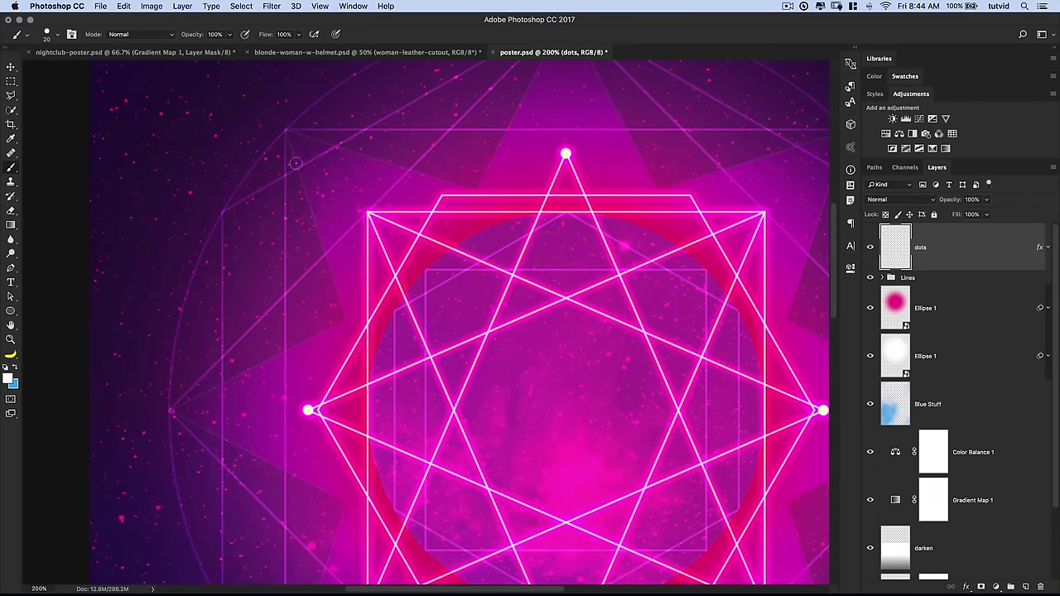
Shrink the brush to 15 px and dot the square's lower-left corner
right_click(412, 220)
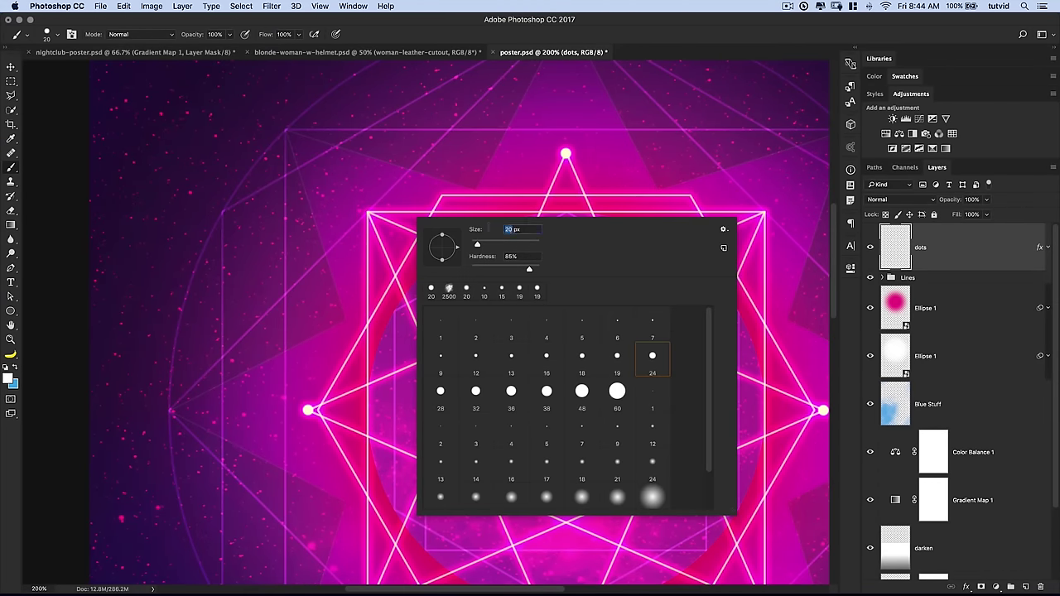
text(15)
key(Tab)
key(Return)
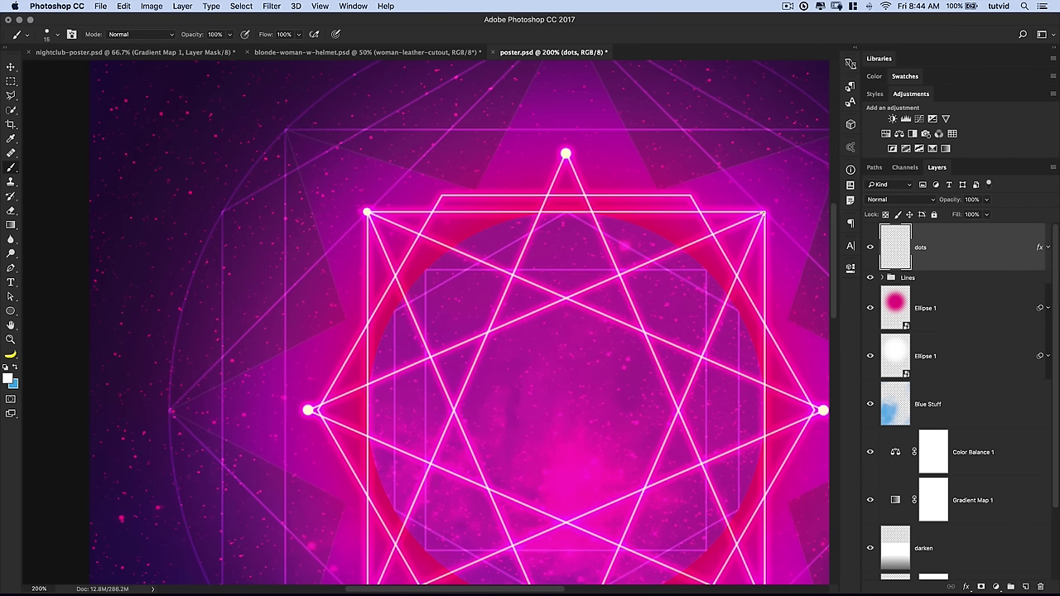
scroll(381, 321, down, 8)
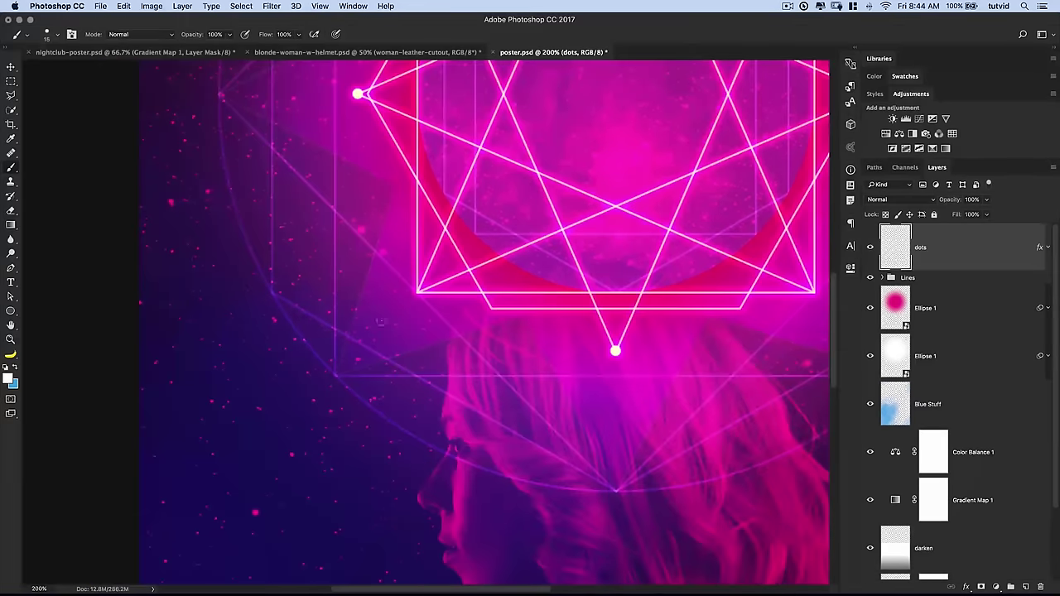
click(416, 291)
Reduce the brush size further to 10 px
scroll(416, 291, right, 8)
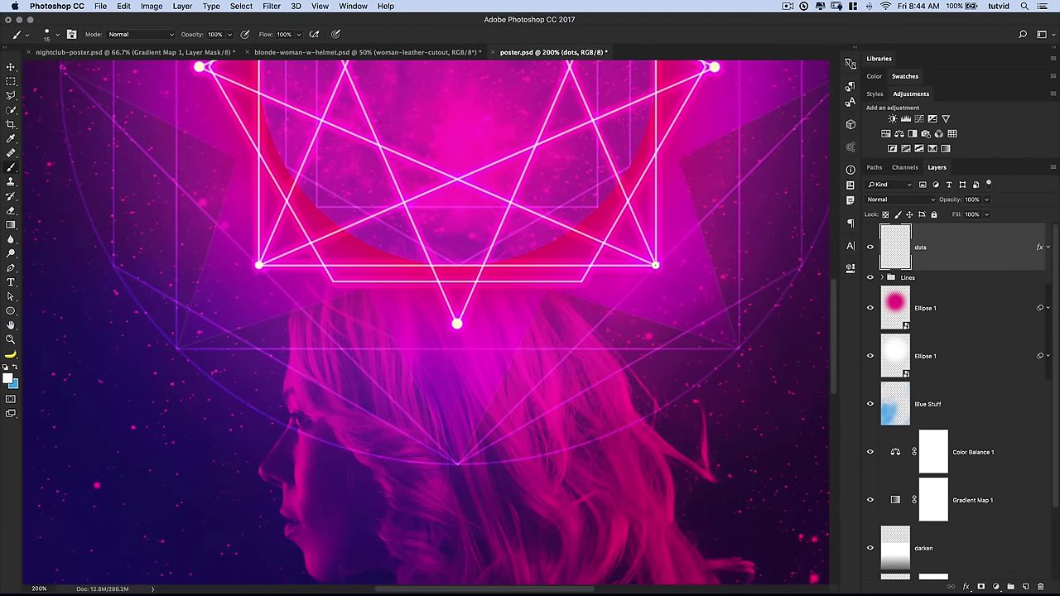
scroll(563, 249, up, 8)
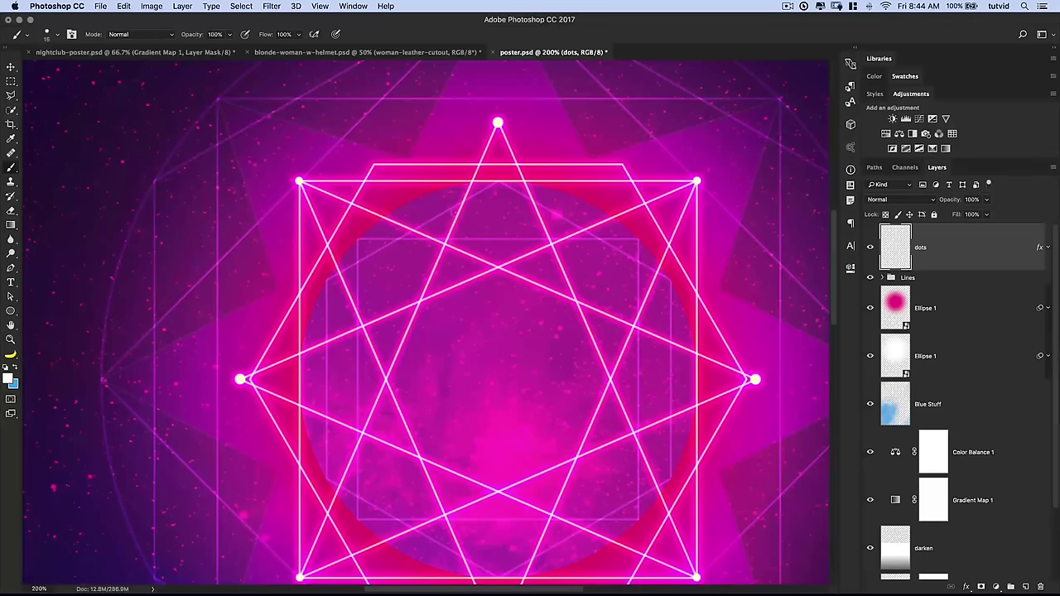
right_click(386, 263)
double_click(481, 263)
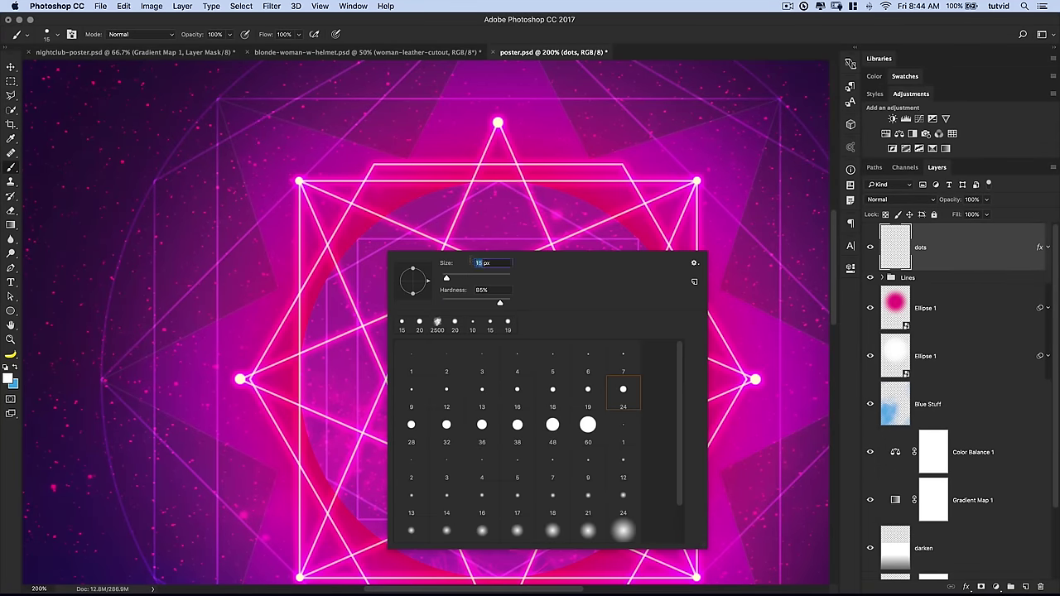
text(10)
key(Tab)
key(Return)
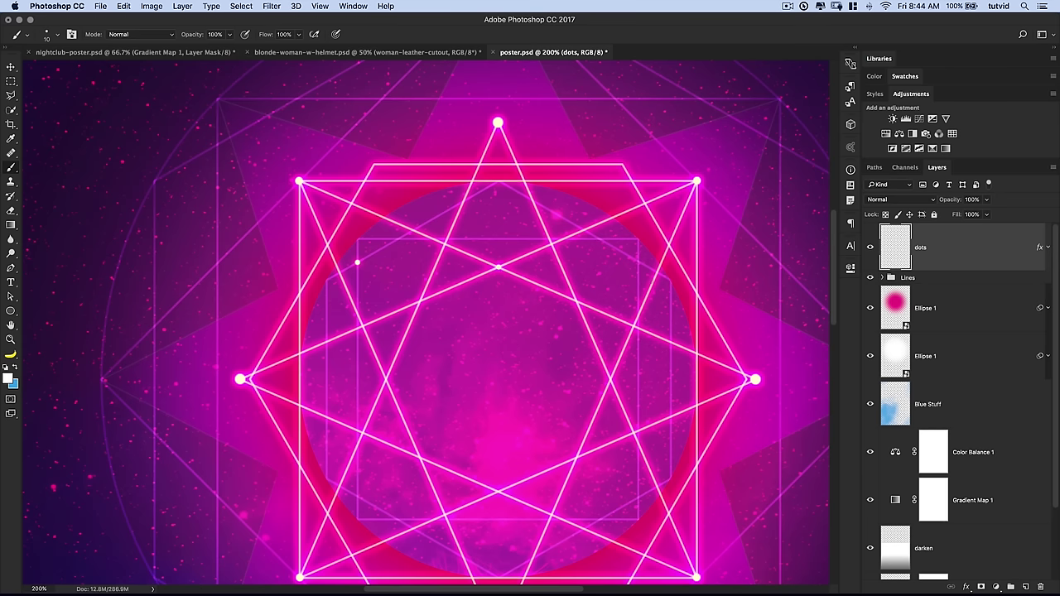
Pan around the star and paint dots on its lower-left and lower-right edges
drag(621, 379, 615, 158)
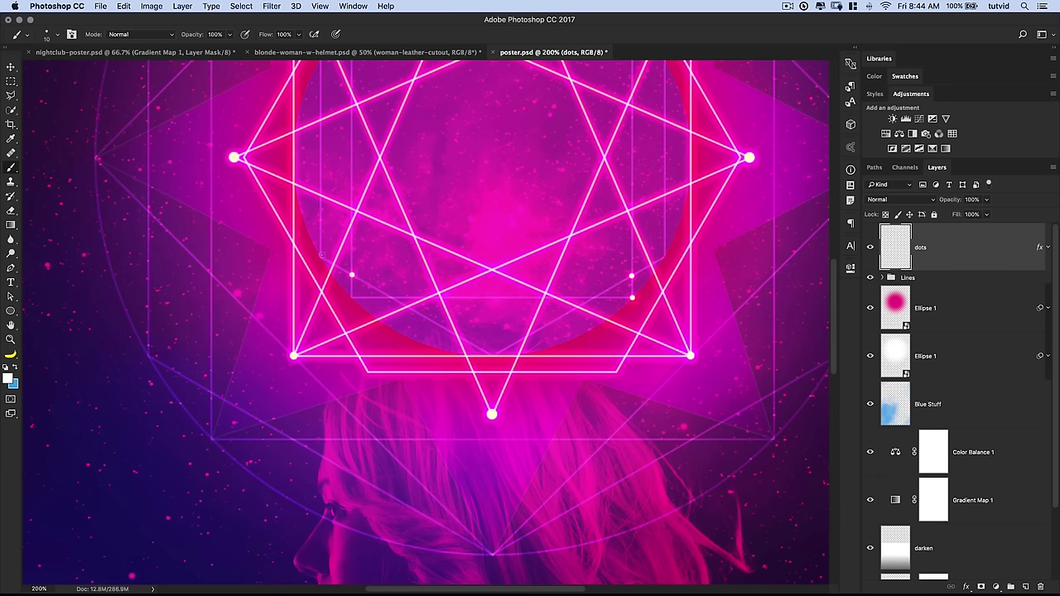
drag(449, 207, 448, 368)
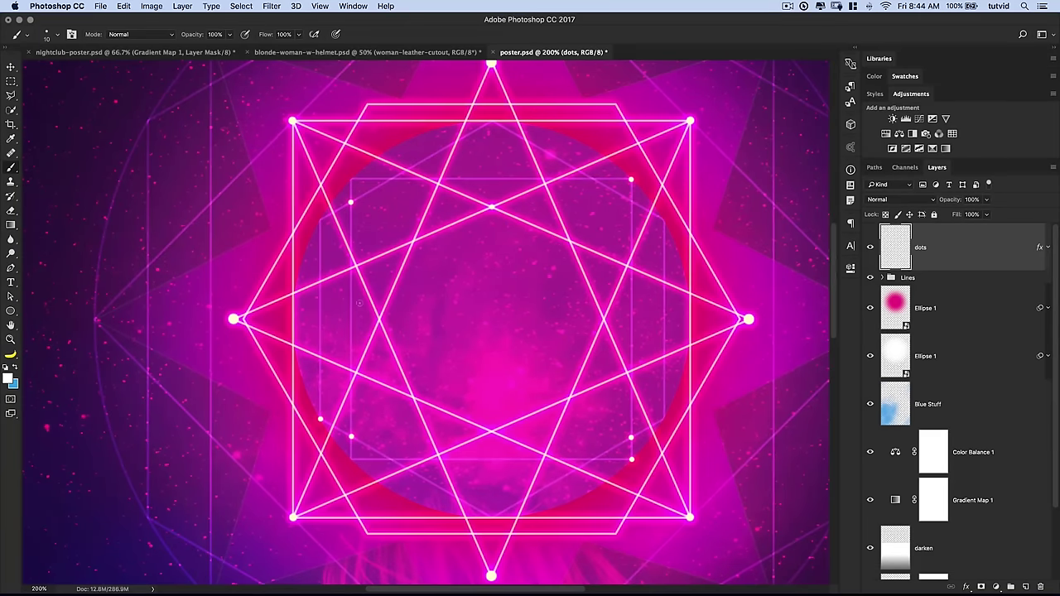
drag(478, 354, 485, 395)
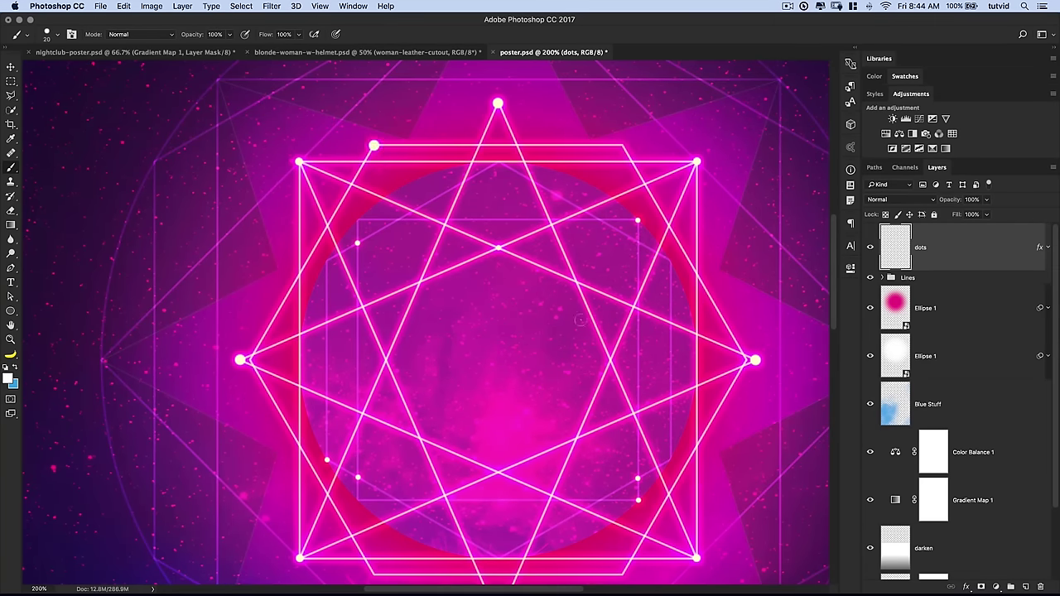
drag(580, 374, 544, 180)
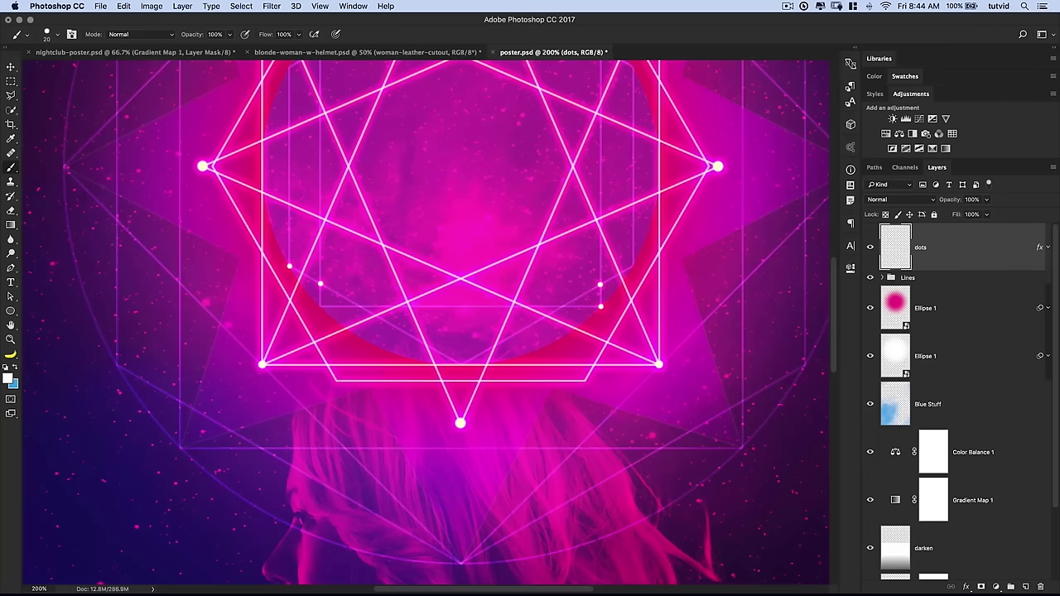
click(335, 381)
click(584, 381)
Zoom in close and paint a larger dot over the small left-side dot
key(super+minus)
key(super+minus)
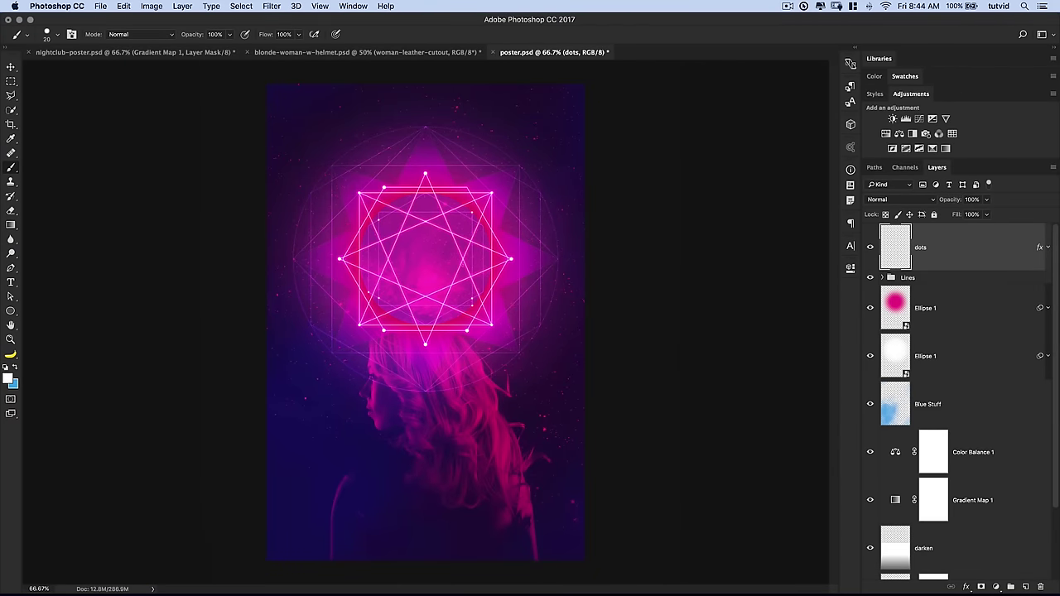
key(z)
drag(395, 206, 425, 266)
key(b)
click(330, 284)
Zoom out to show the star above the woman's face and select the brush Opacity field
key(super+minus)
key(super+minus)
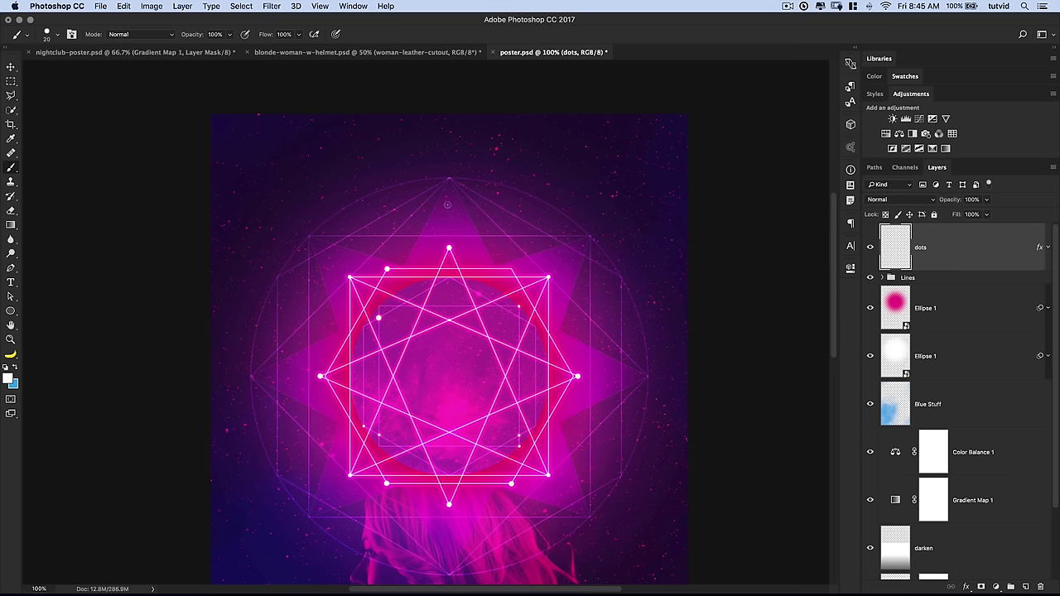
drag(514, 331, 496, 271)
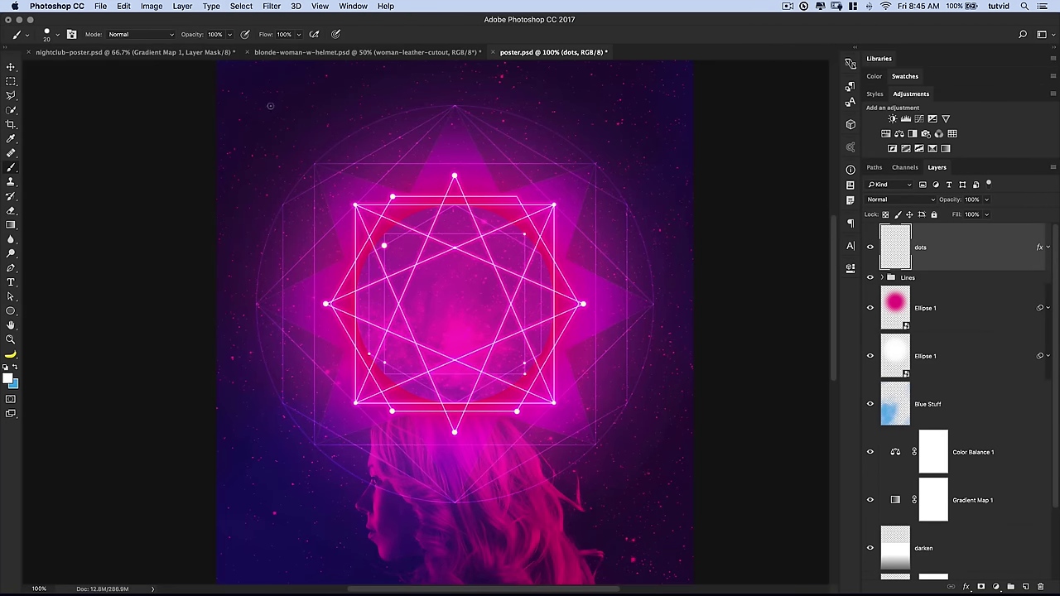
click(215, 34)
Set brush opacity to 50% and open brush settings at the outer polygon's top vertex
text(50)
key(Return)
right_click(452, 169)
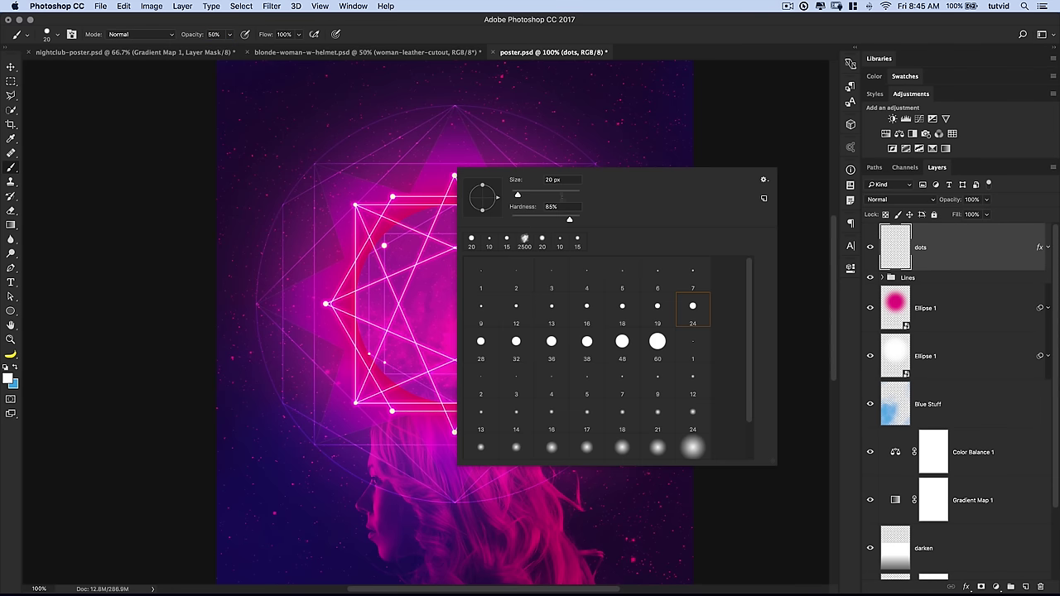
click(454, 126)
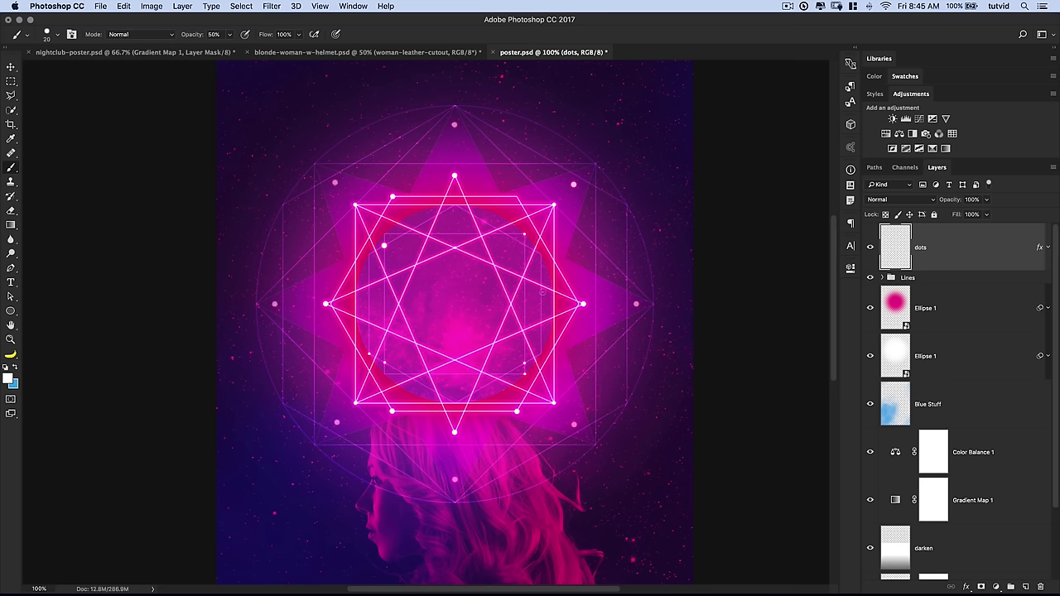
Zoom in on the star graphic and set the round brush to 25 px with 58% hardness
key(super+minus)
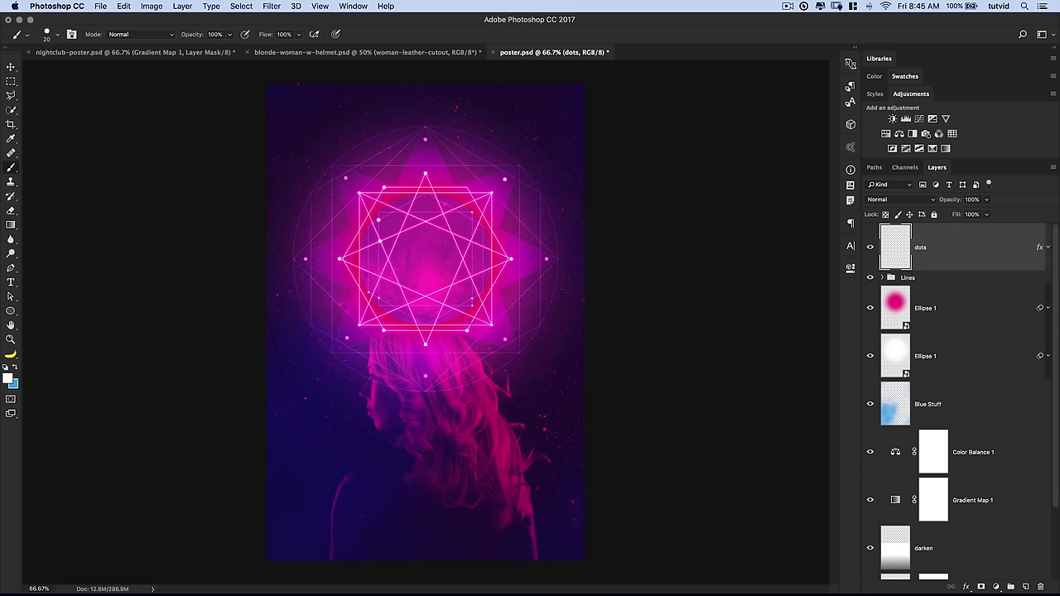
key(super+plus)
key(super+plus)
key(super+plus)
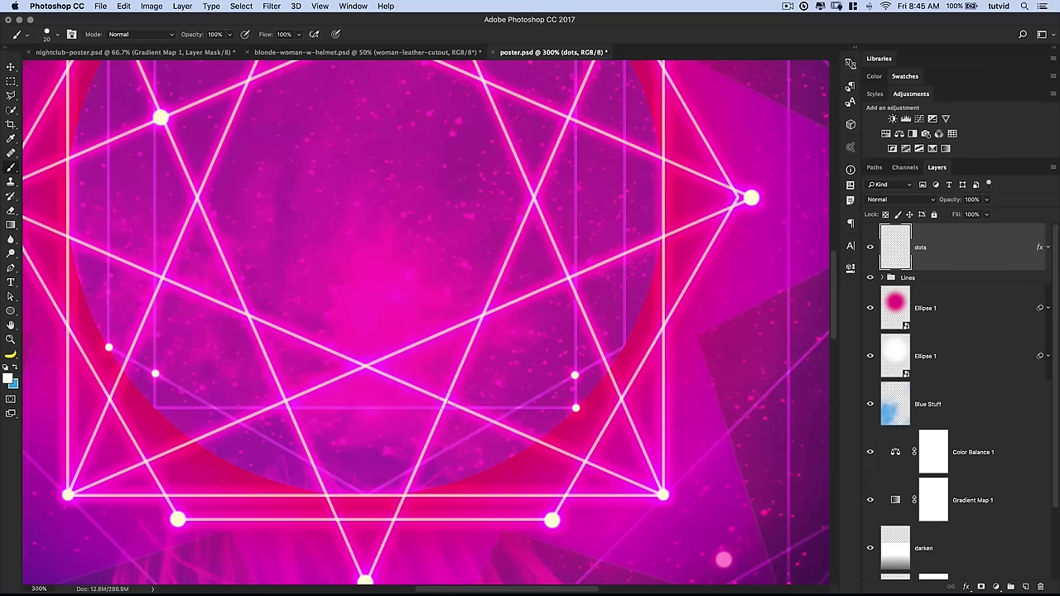
right_click(432, 335)
click(529, 345)
key(Return)
Toggle the dots layer off and on to compare, then add a new empty layer above it
key(super+minus)
key(super+minus)
key(super+minus)
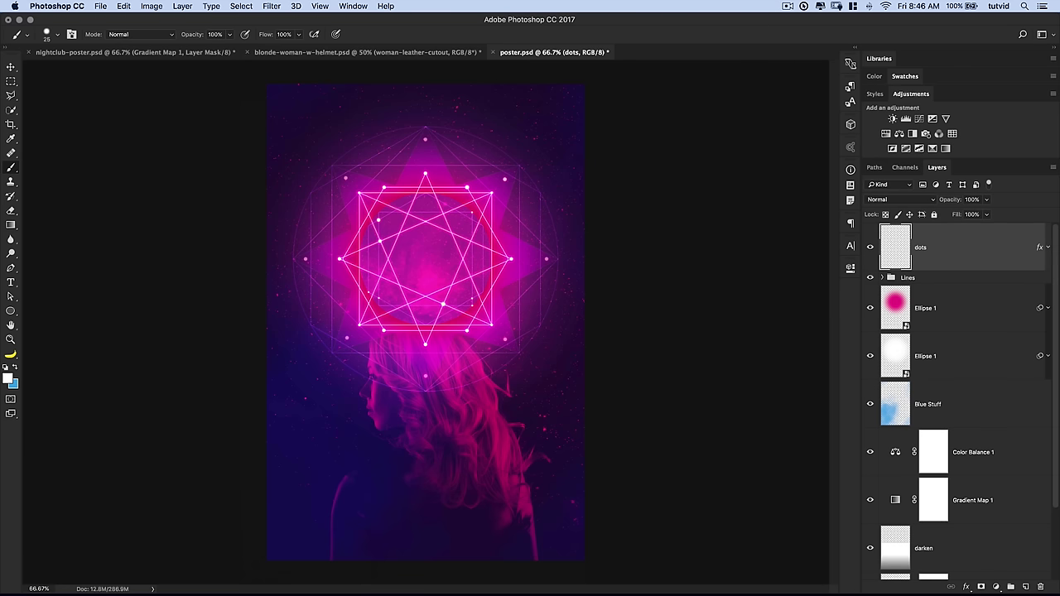
click(871, 248)
click(871, 249)
click(1025, 587)
Name the new layer 'Clouds'
double_click(921, 247)
text(clouds)
key(Return)
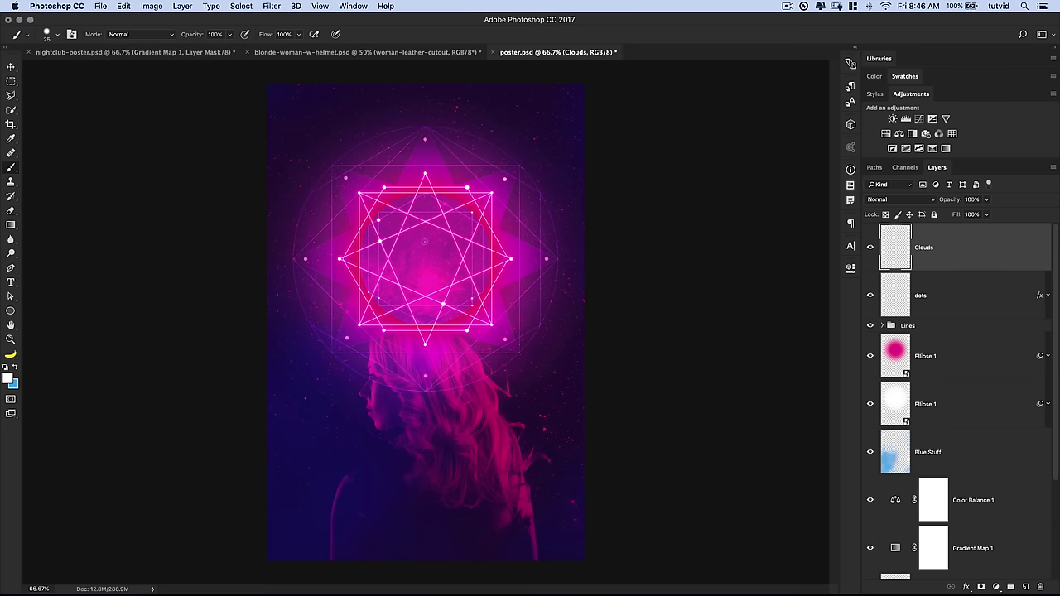
Replace the current brushes with the clouds .abr set and make blue the painting colour
right_click(723, 278)
click(754, 235)
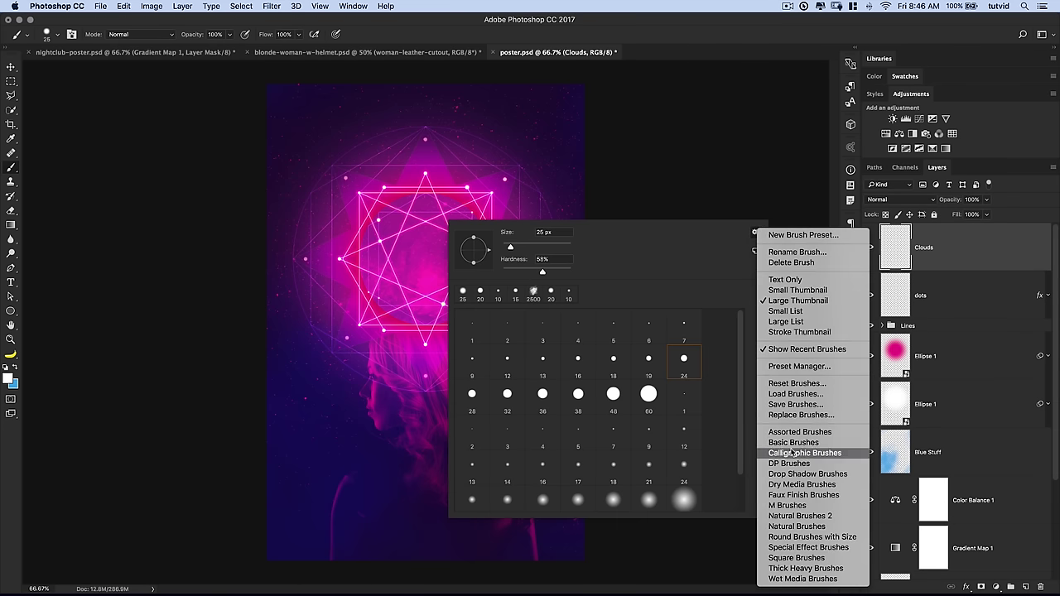
click(789, 415)
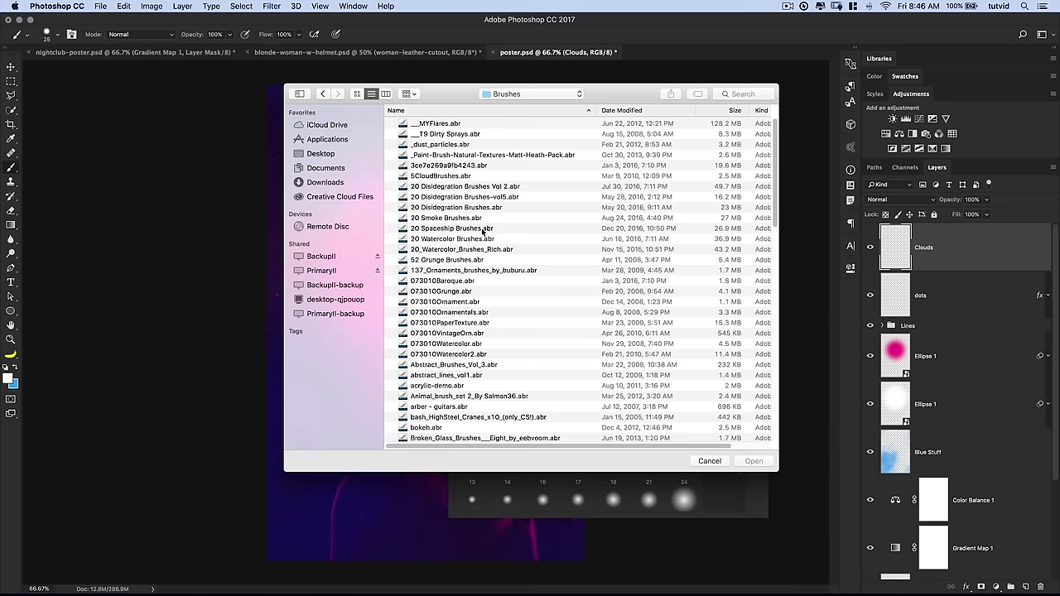
scroll(497, 332, down, 5)
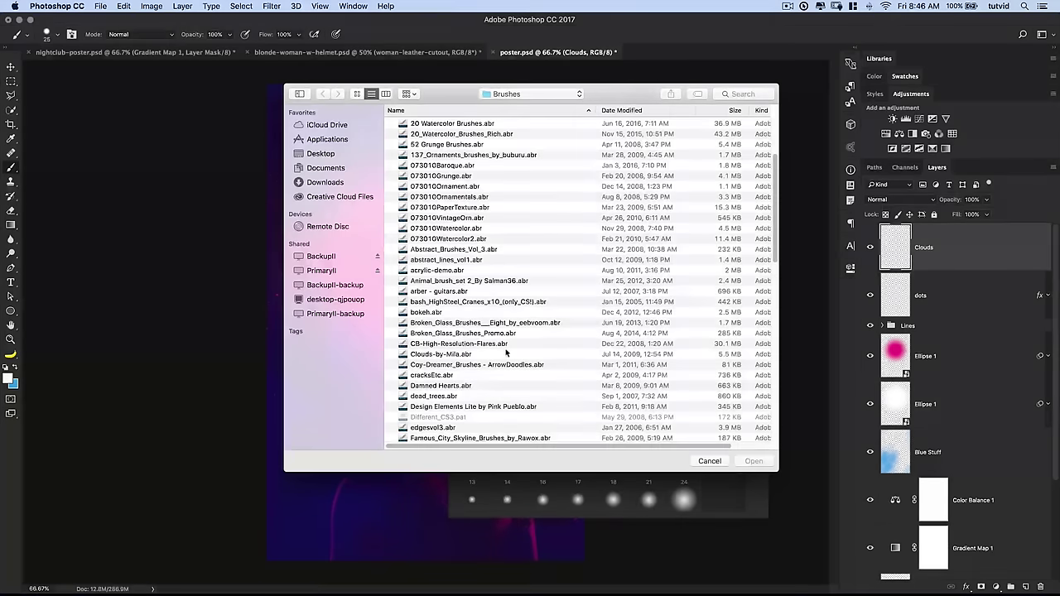
click(451, 356)
click(753, 461)
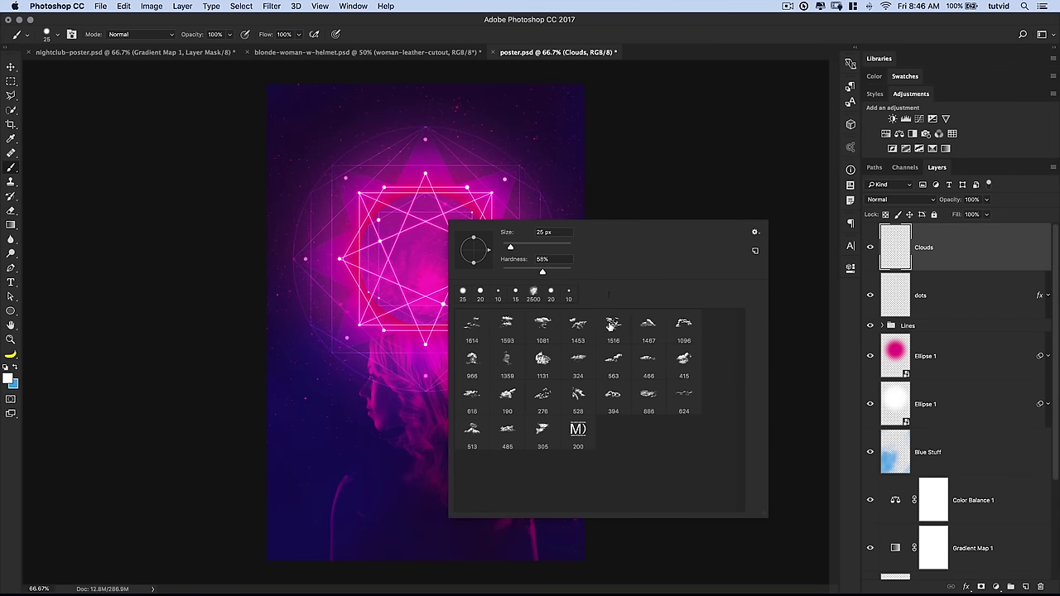
click(15, 369)
click(16, 370)
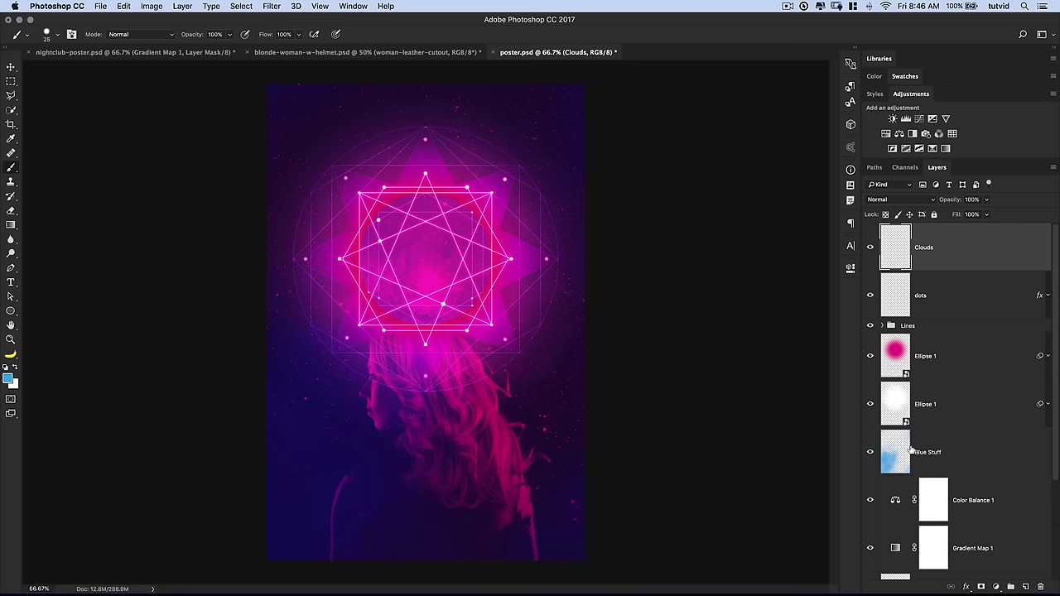
Set the Clouds layer to Overlay and pick the 1516 cloud brush
click(926, 203)
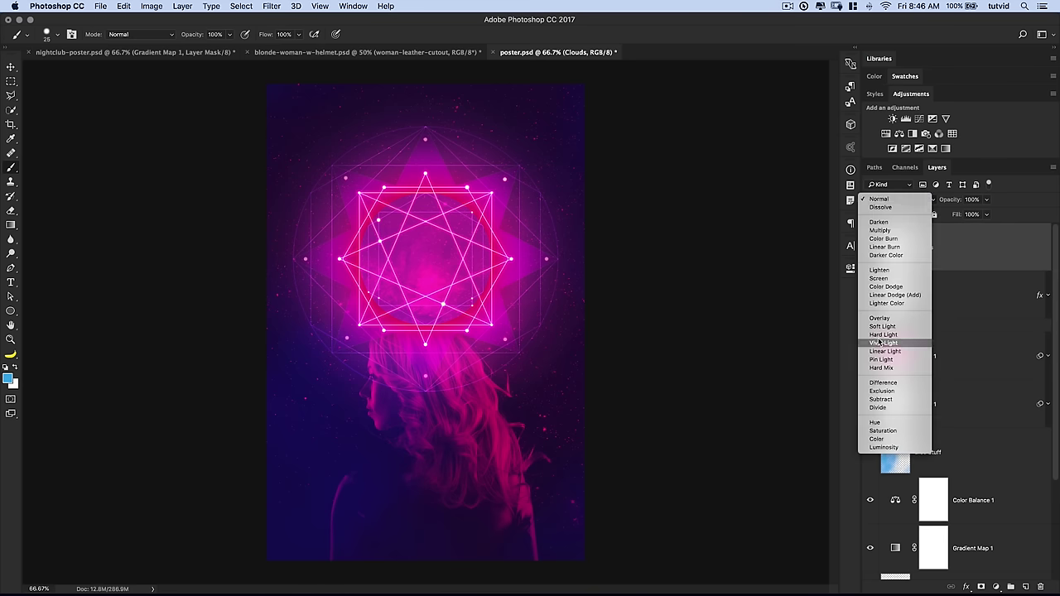
scroll(874, 310, down, 2)
click(879, 274)
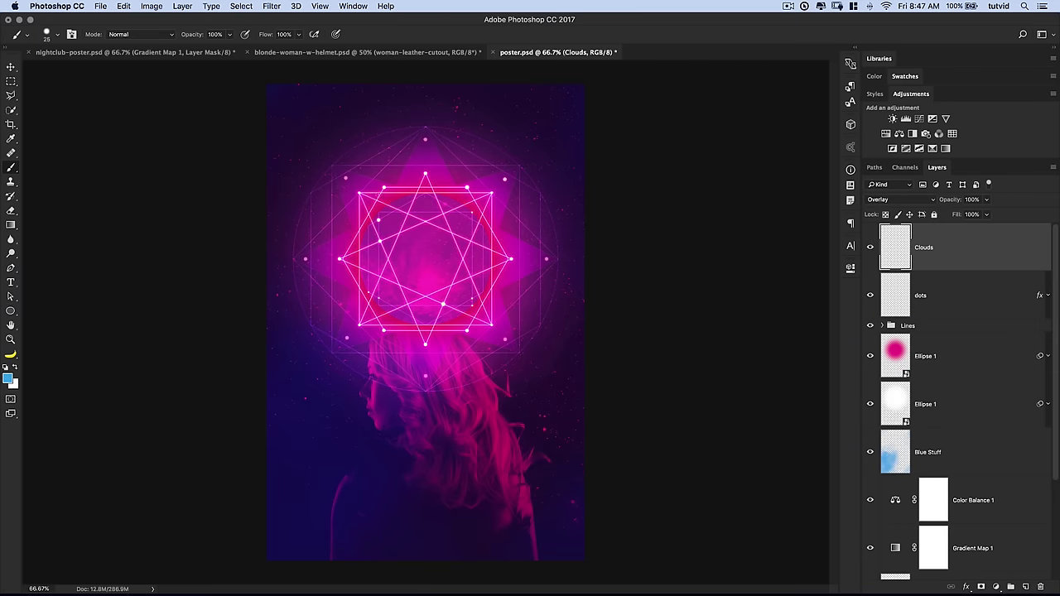
right_click(373, 201)
click(540, 307)
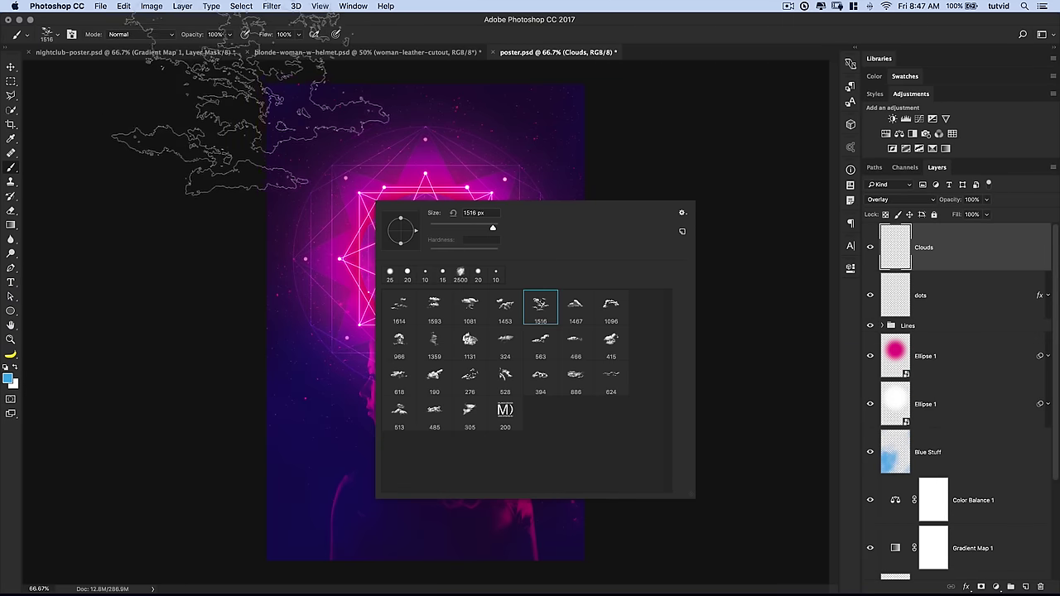
Return the Clouds layer to Normal and stamp a cloud at the poster's top-left
key(Return)
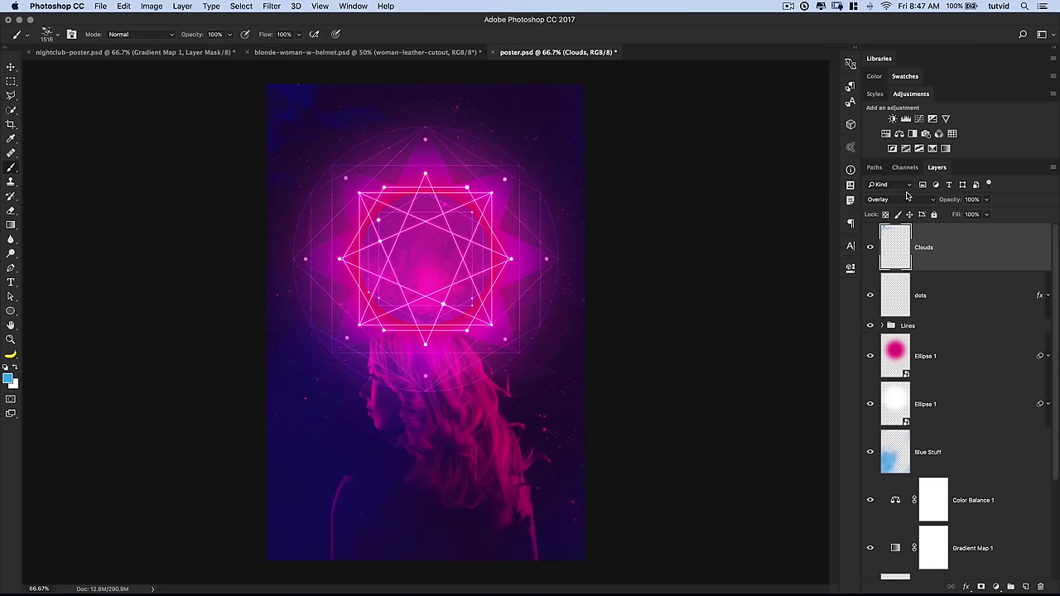
click(907, 197)
click(891, 80)
click(608, 249)
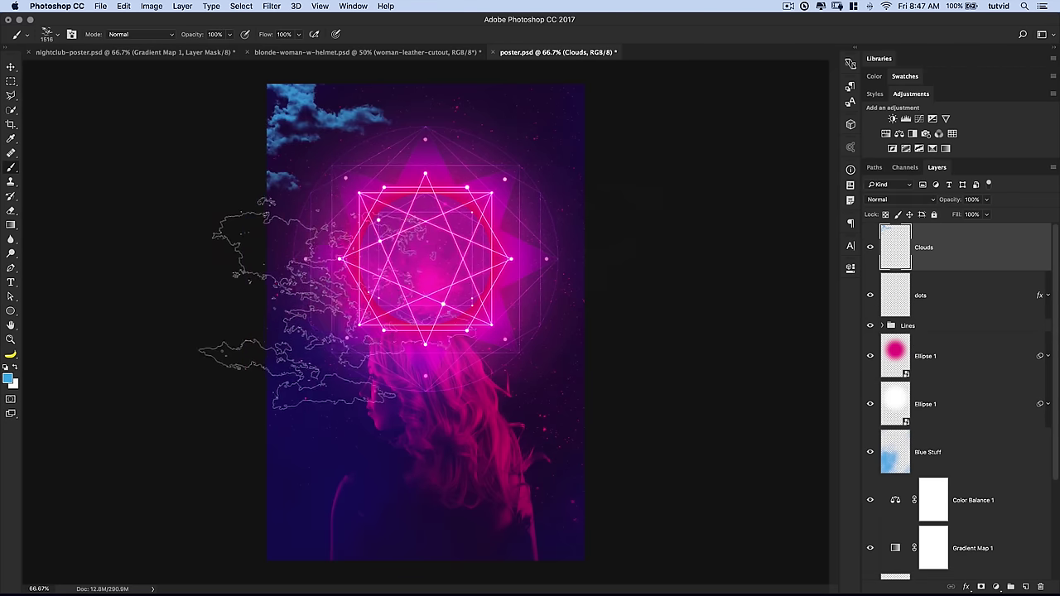
With the 1131 cloud brush, stamp clouds on the left edge, top-right and right edge
right_click(358, 298)
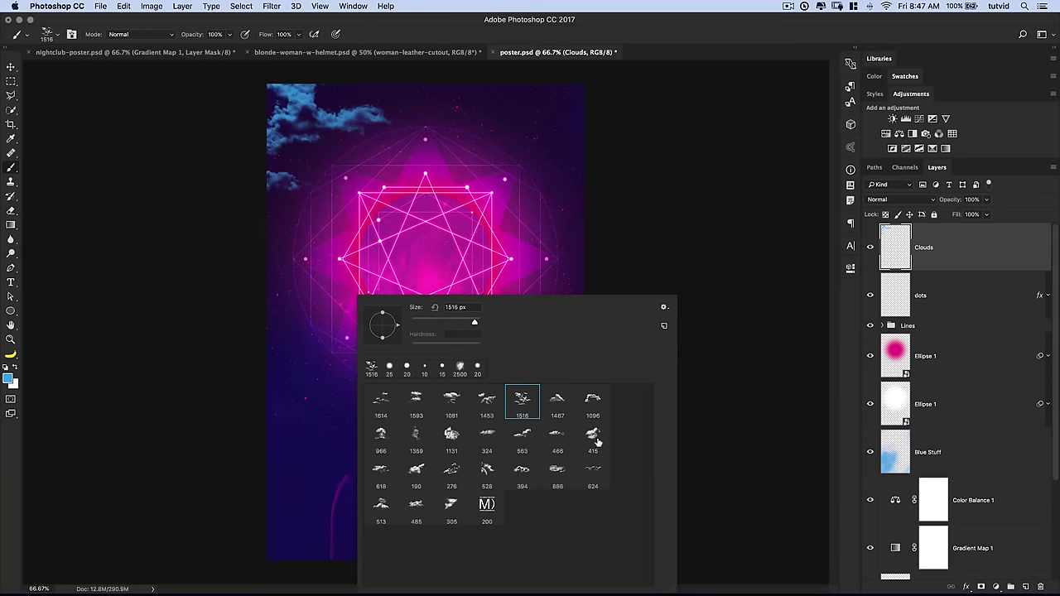
click(451, 435)
key(Return)
click(196, 217)
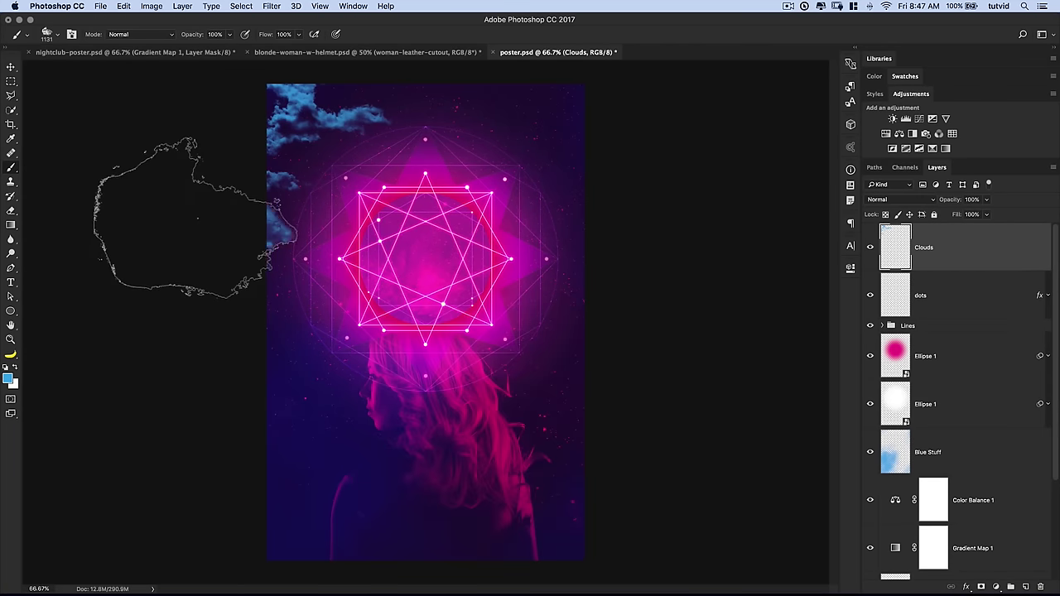
click(663, 136)
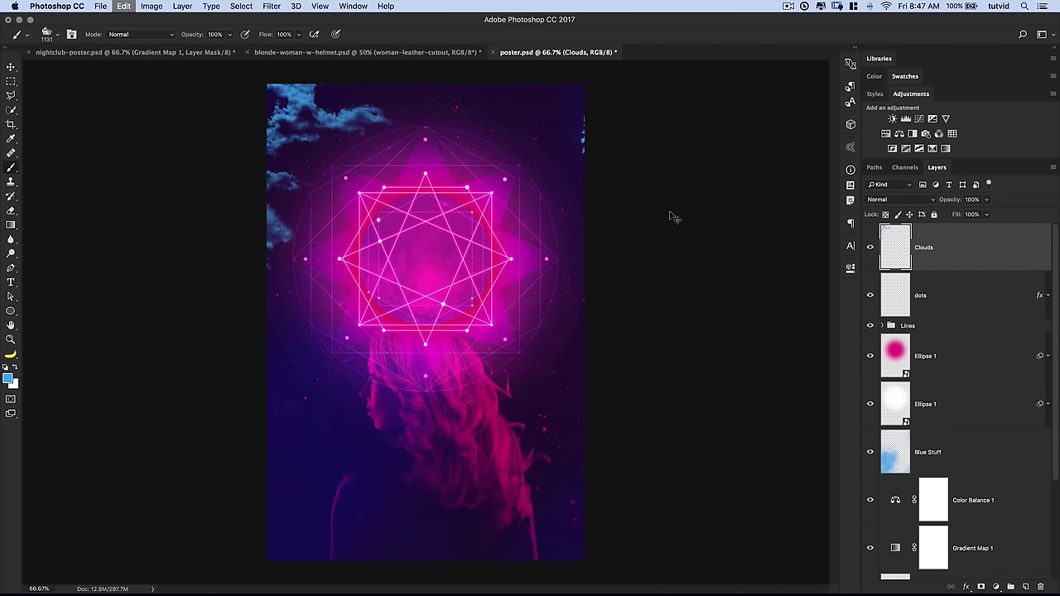
click(654, 178)
key(super+z)
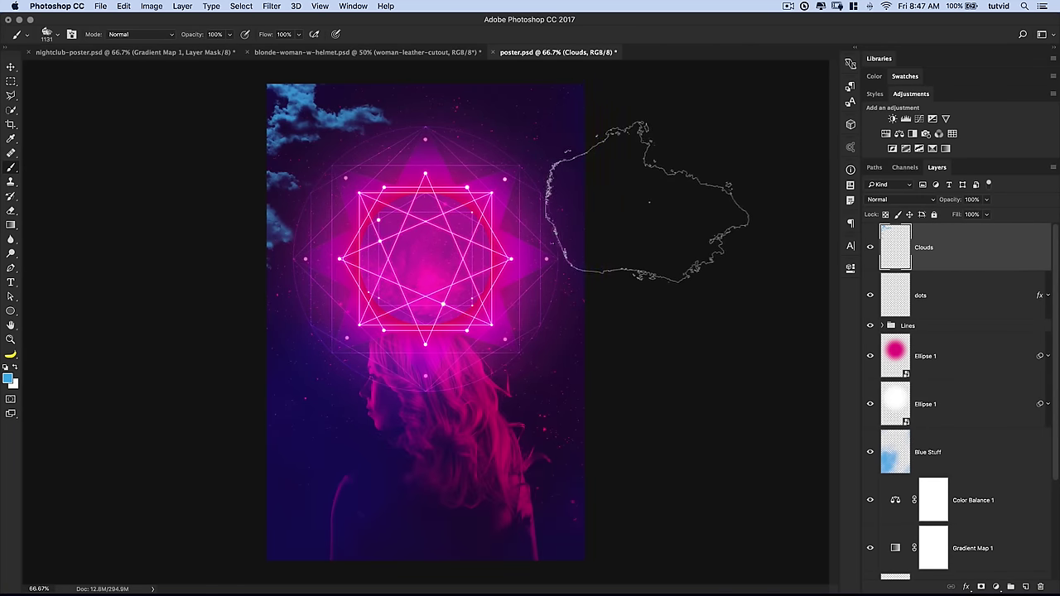
click(648, 201)
Stamp a 1614 cloud at the top-right, then switch to the 1467 cloud brush
right_click(539, 233)
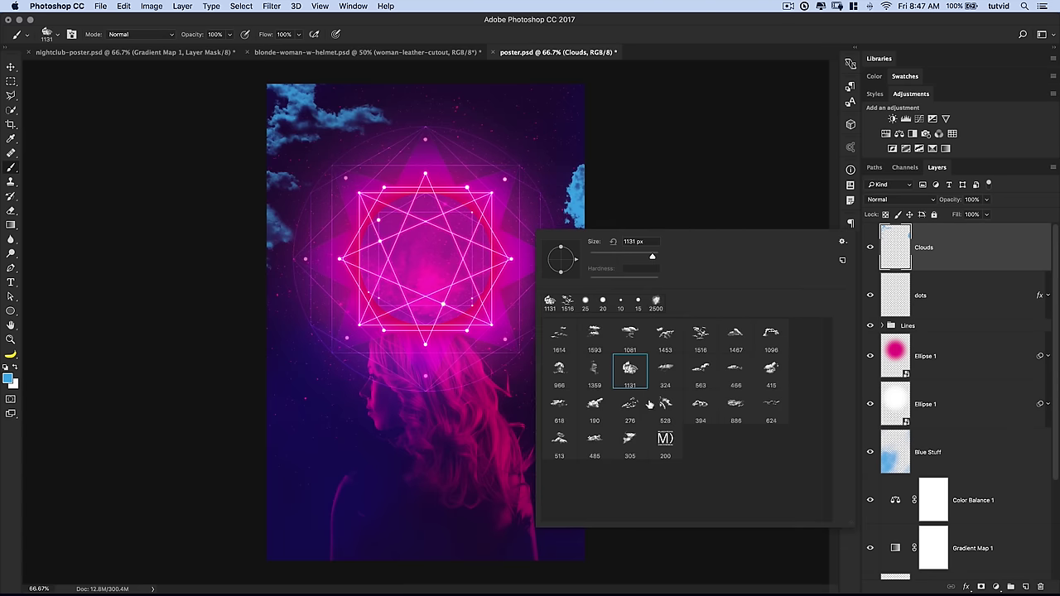
click(559, 335)
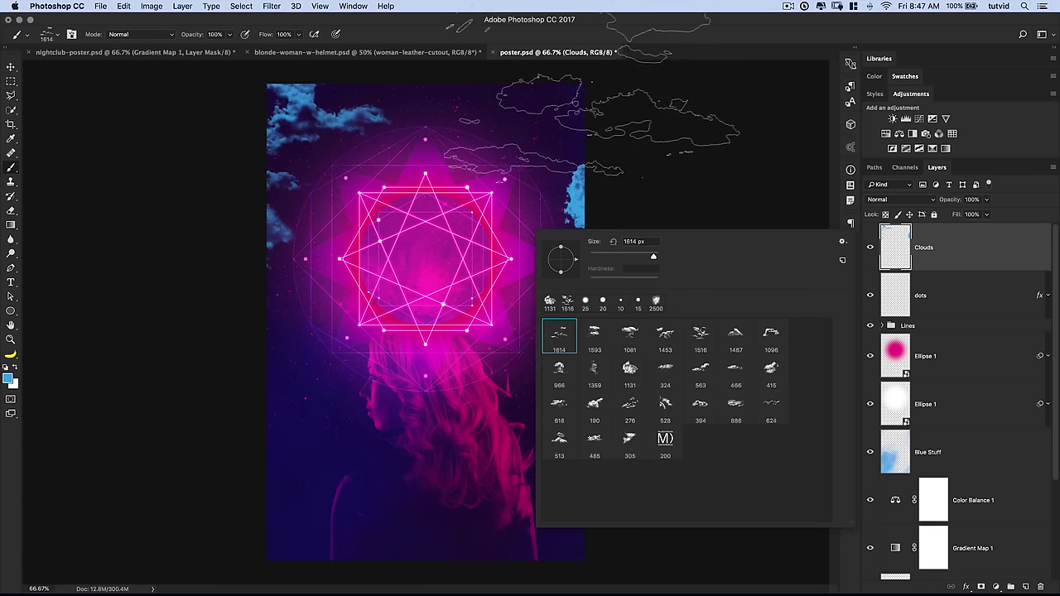
click(687, 95)
right_click(542, 183)
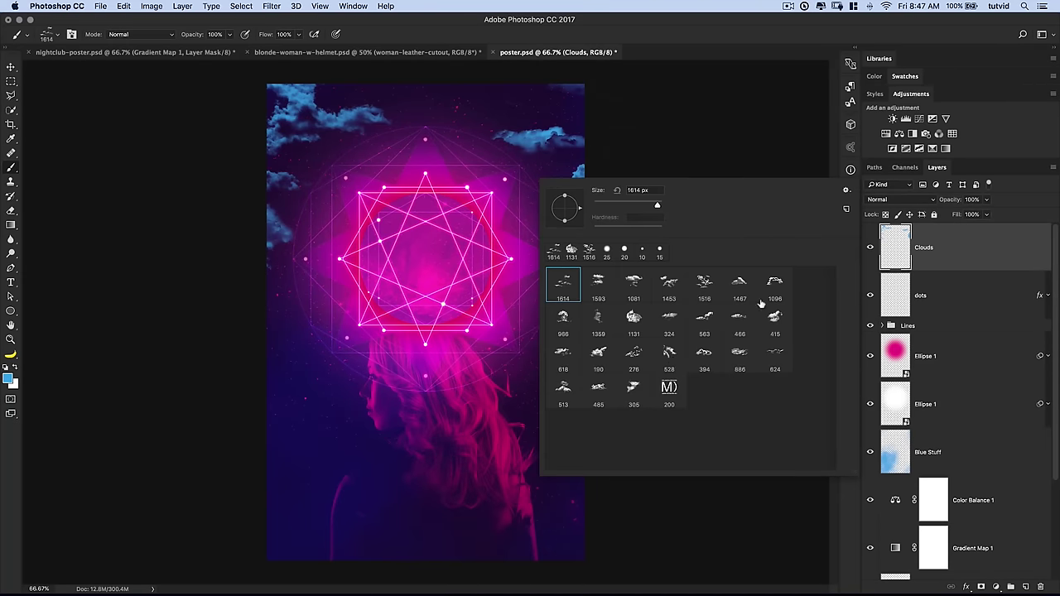
click(740, 284)
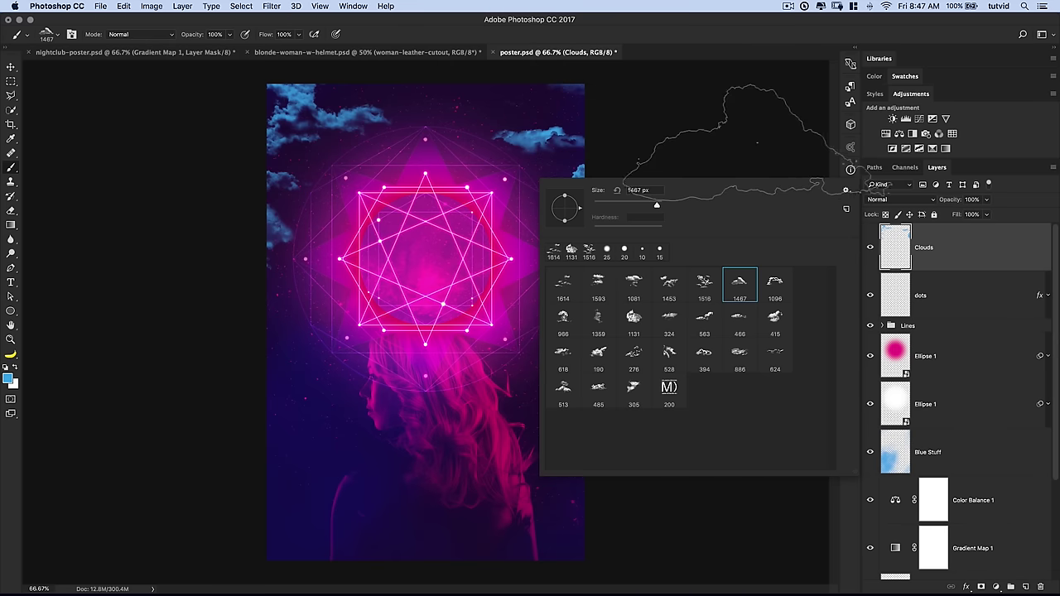
key(Escape)
key(super+minus)
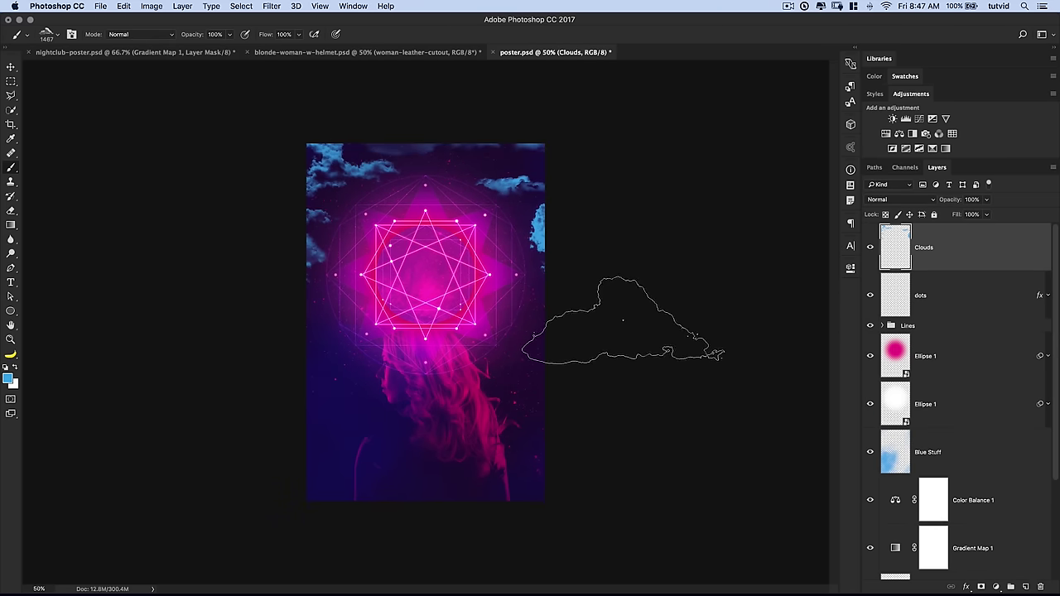
Try the 563 and 624 cloud brushes around the poster edges
right_click(497, 290)
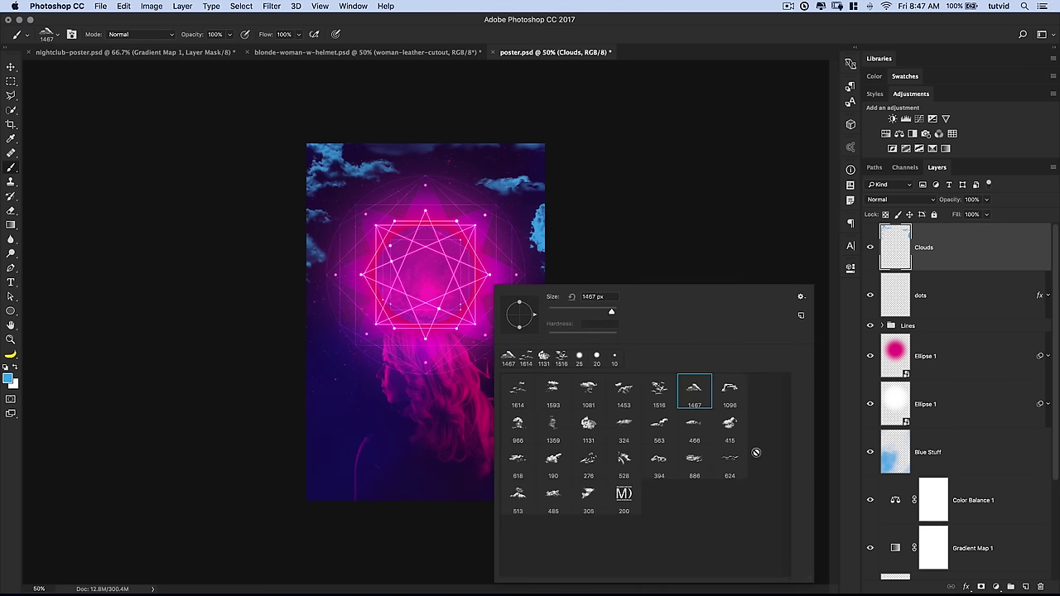
click(659, 425)
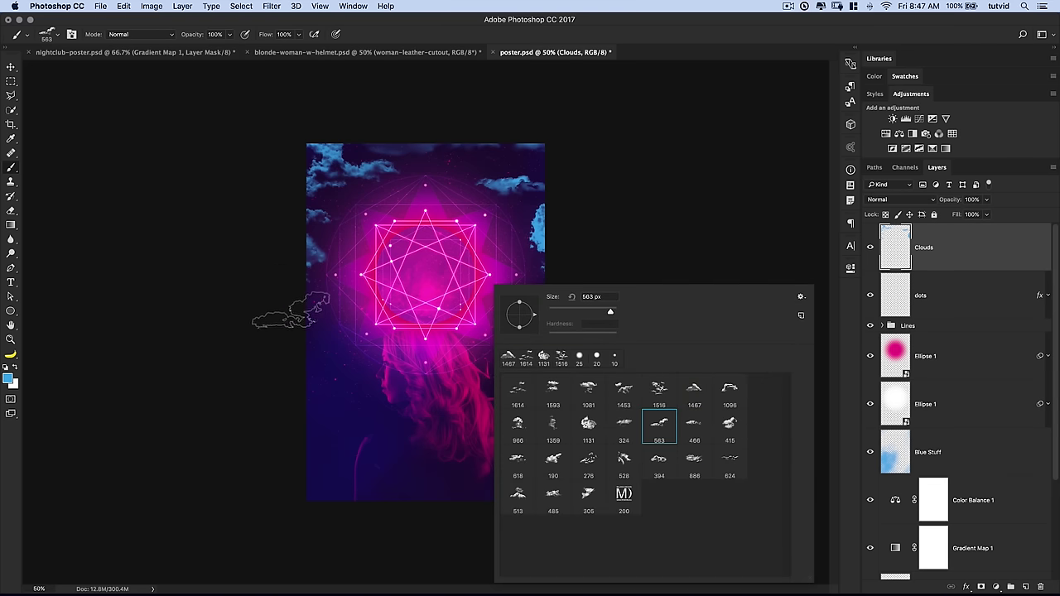
click(291, 312)
right_click(489, 374)
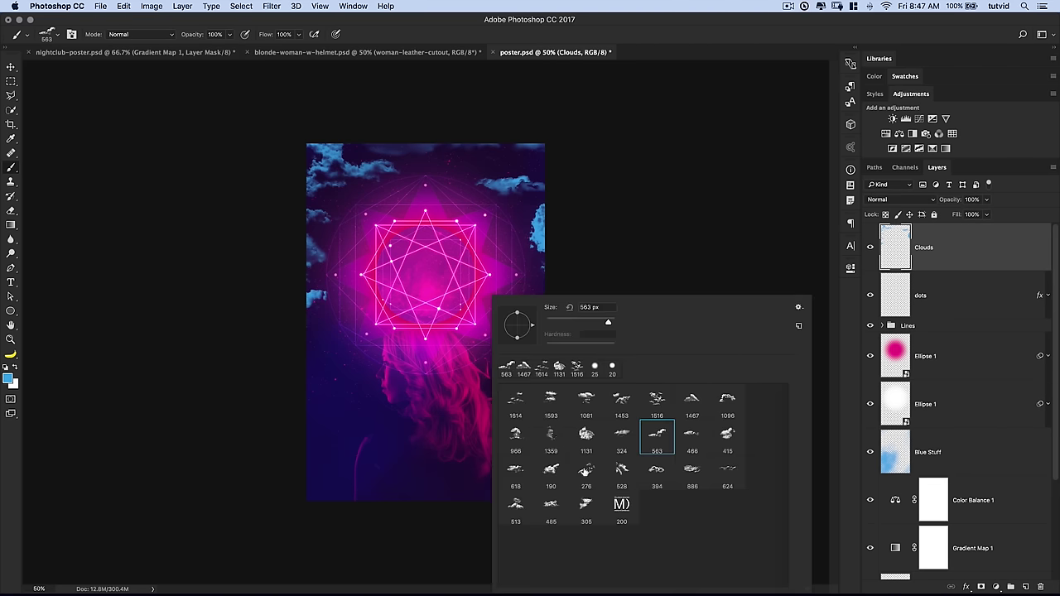
click(728, 480)
click(288, 335)
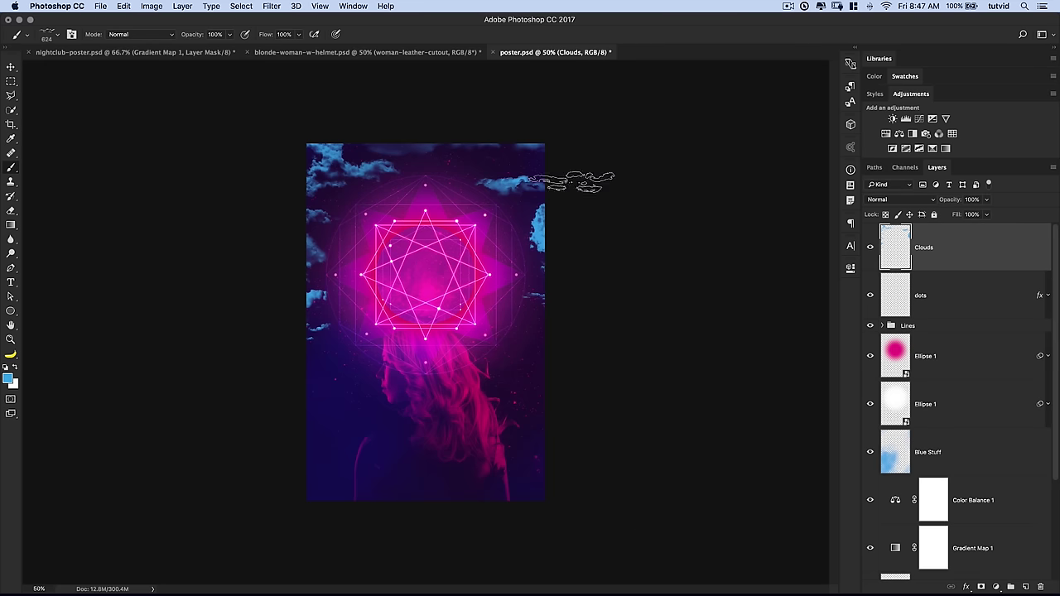
Switch to the 1516 cloud brush, then back to the 1467 cloud brush
right_click(481, 309)
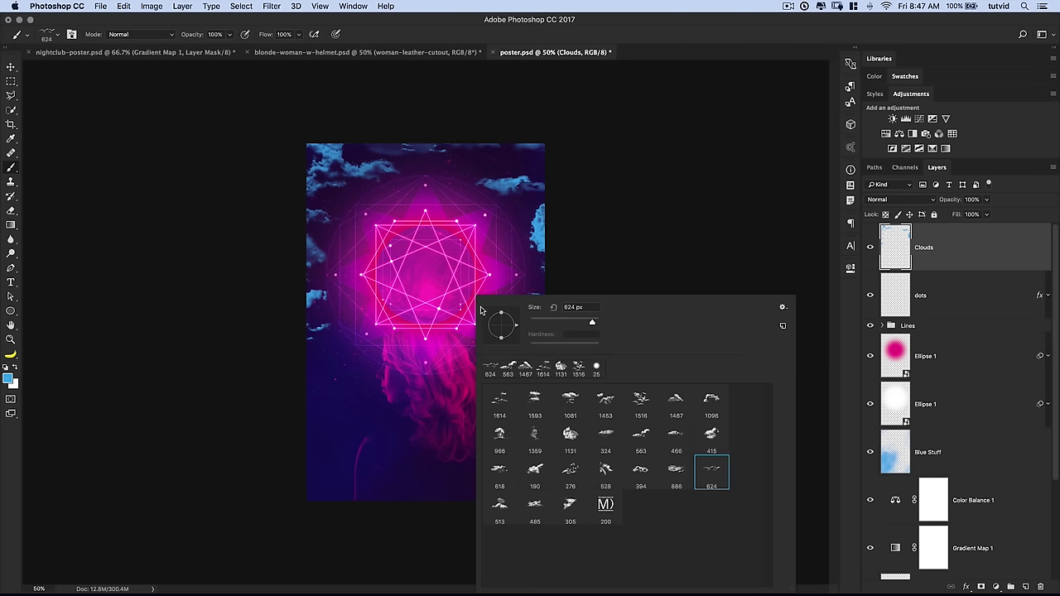
click(641, 402)
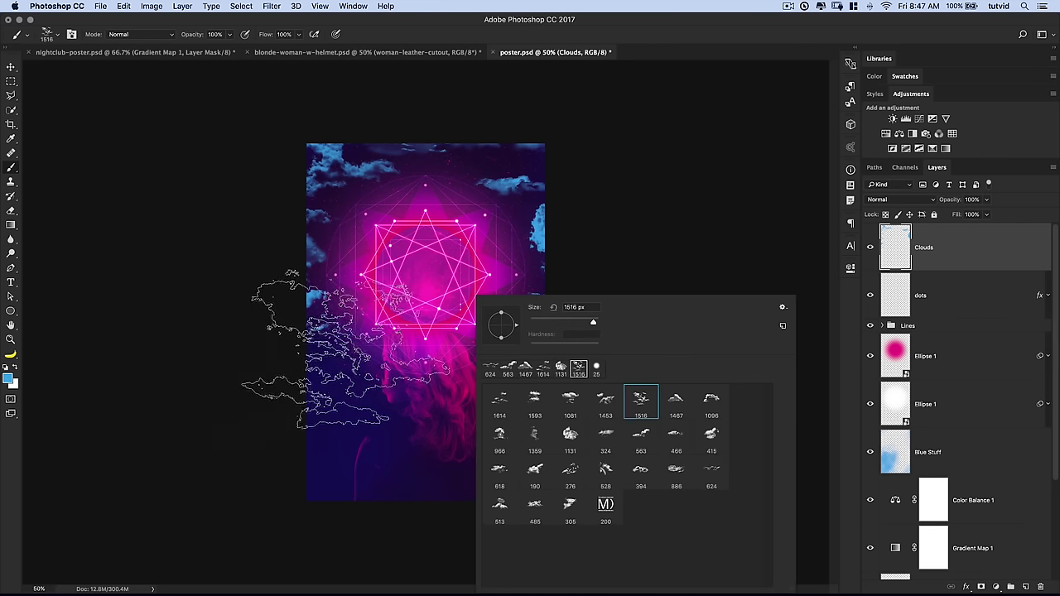
key(Return)
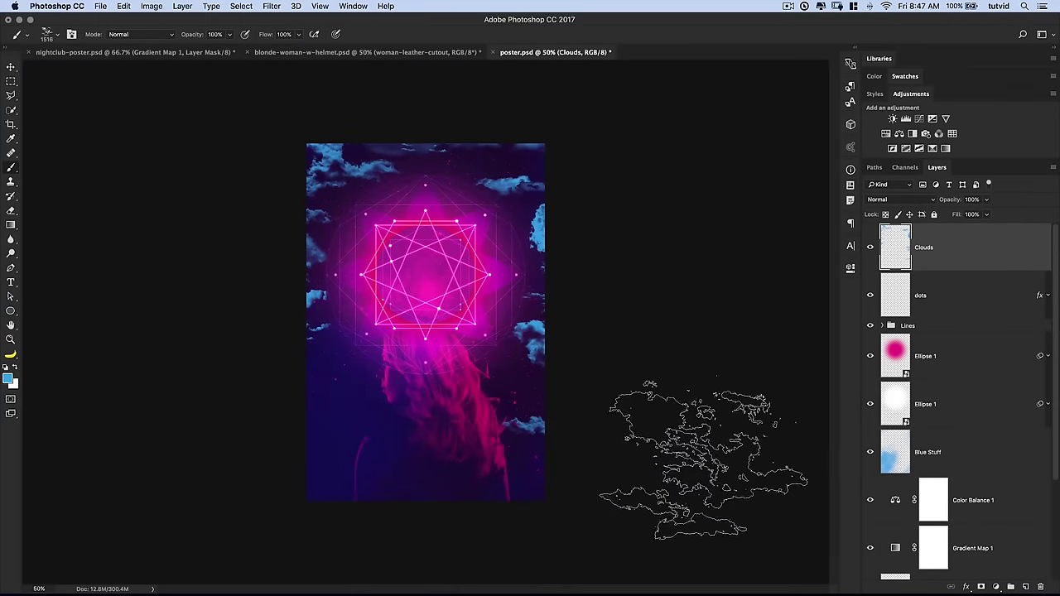
right_click(260, 372)
right_click(262, 326)
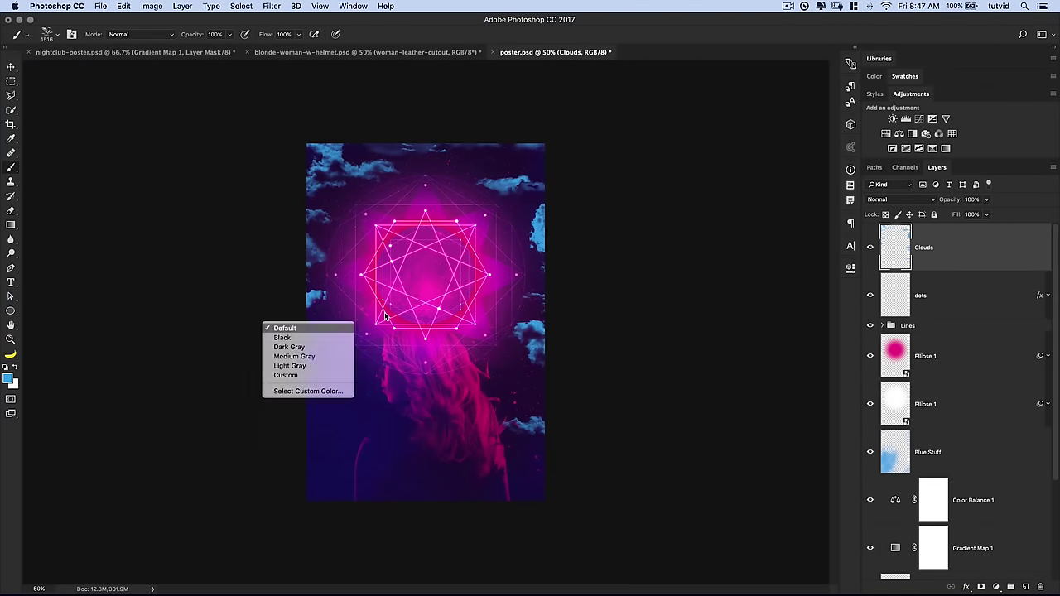
right_click(385, 316)
click(594, 399)
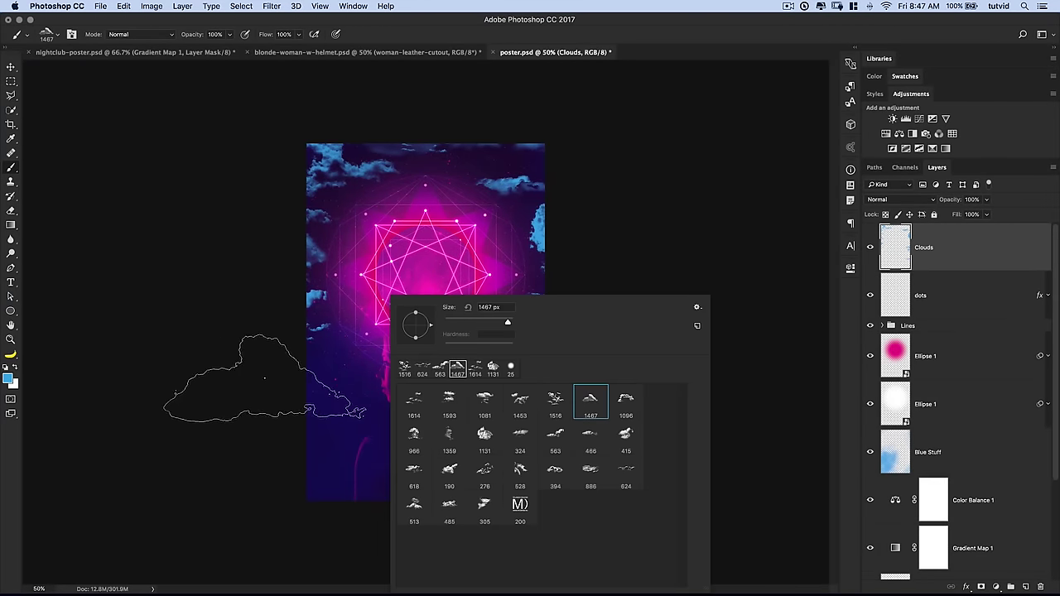
key(Return)
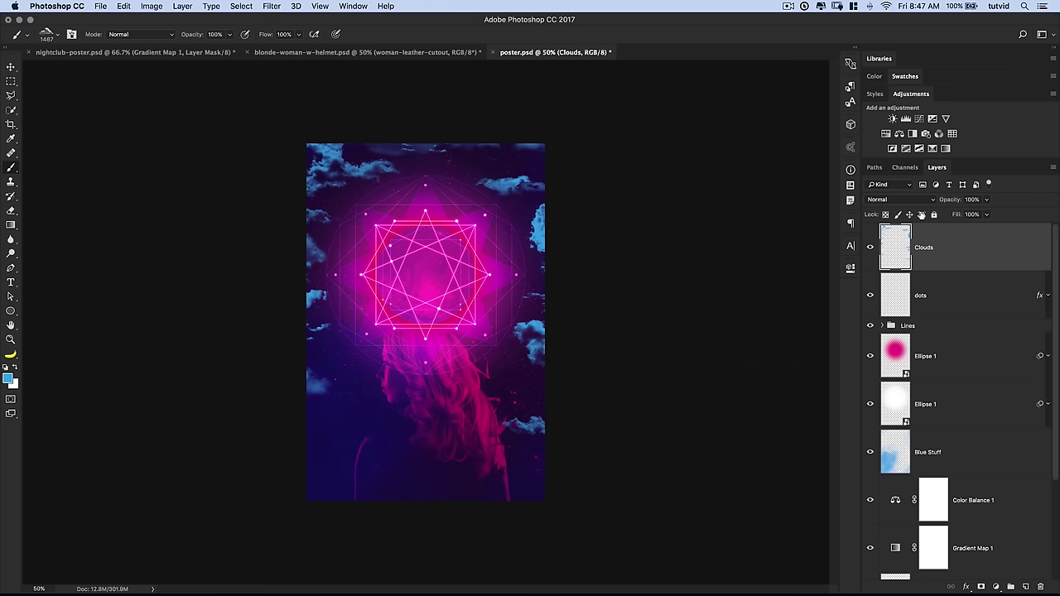
Set the Clouds layer's blend mode to Overlay so the clouds turn subtle
click(895, 198)
click(891, 323)
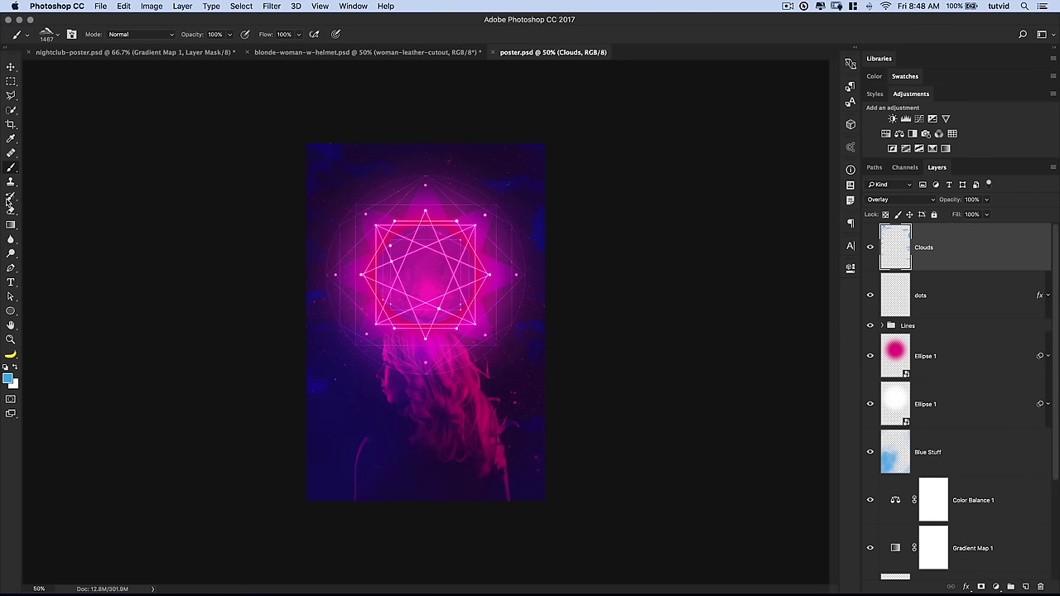
click(14, 283)
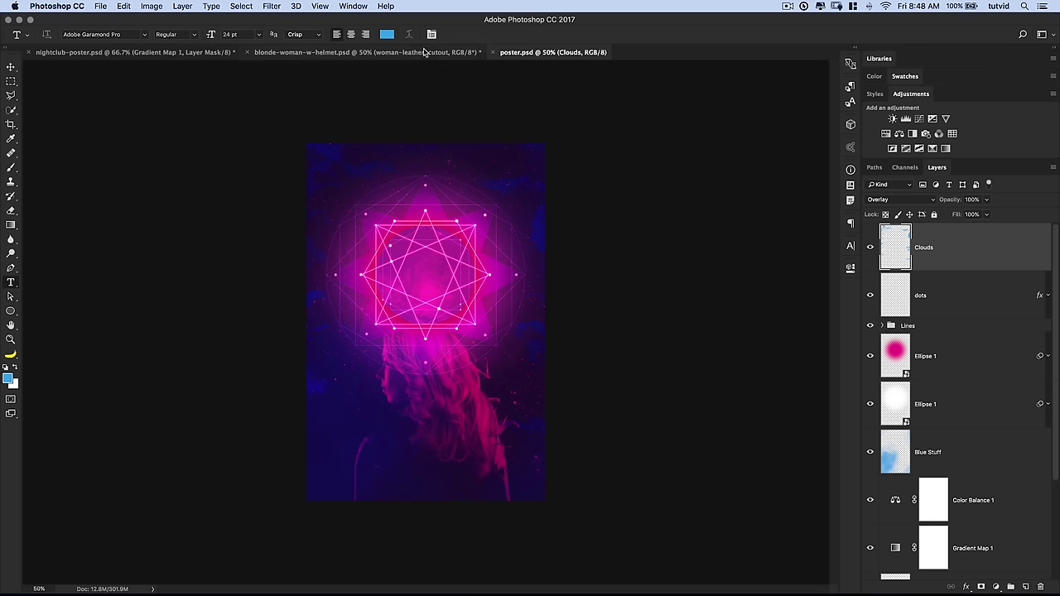
Type the 'Skewed Stats' title and set its font to Jaapokki Regular
click(417, 389)
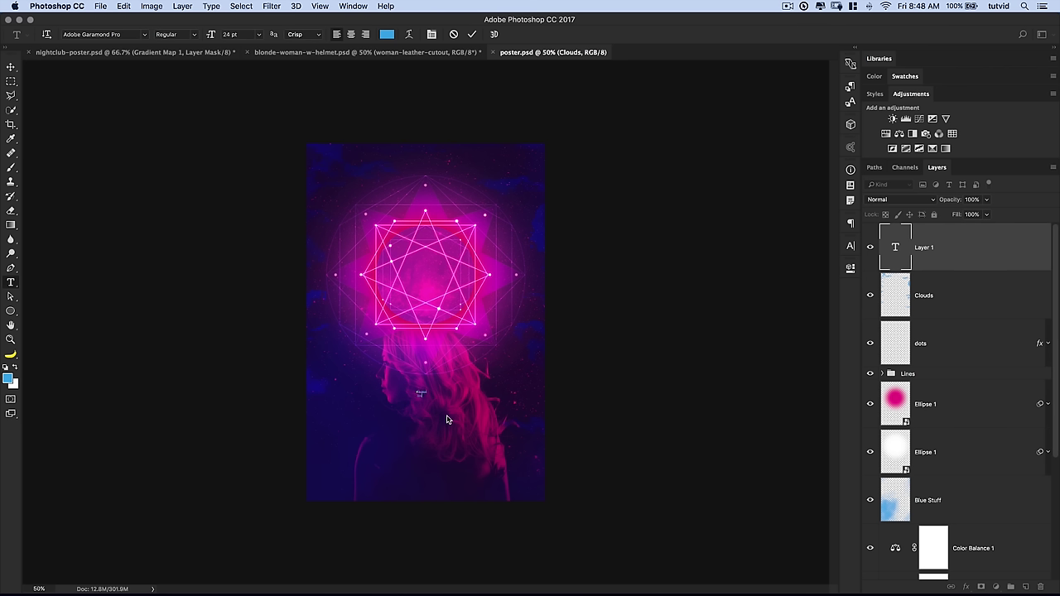
key(super+Return)
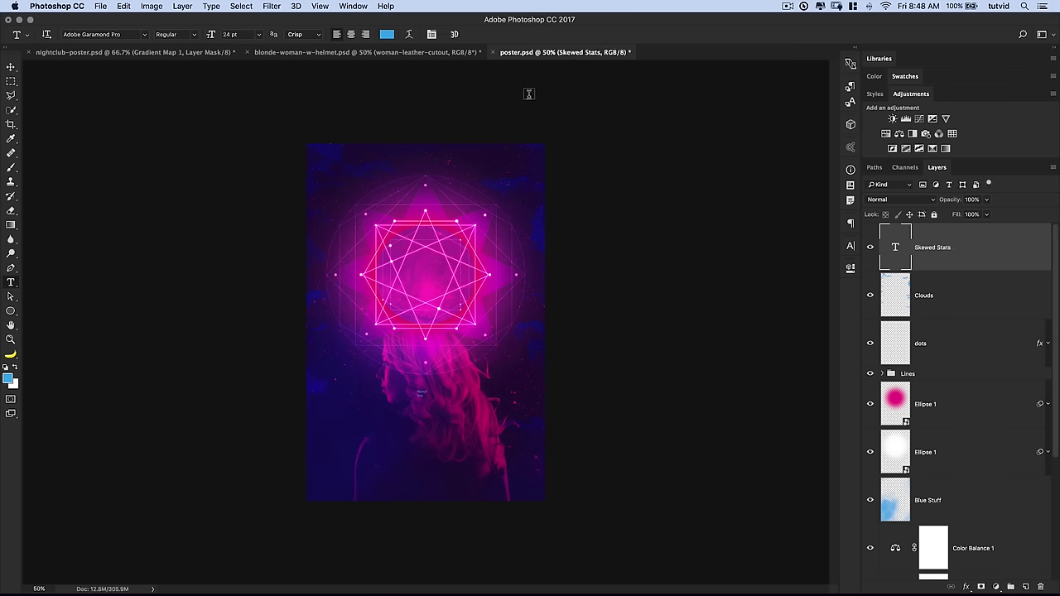
click(349, 6)
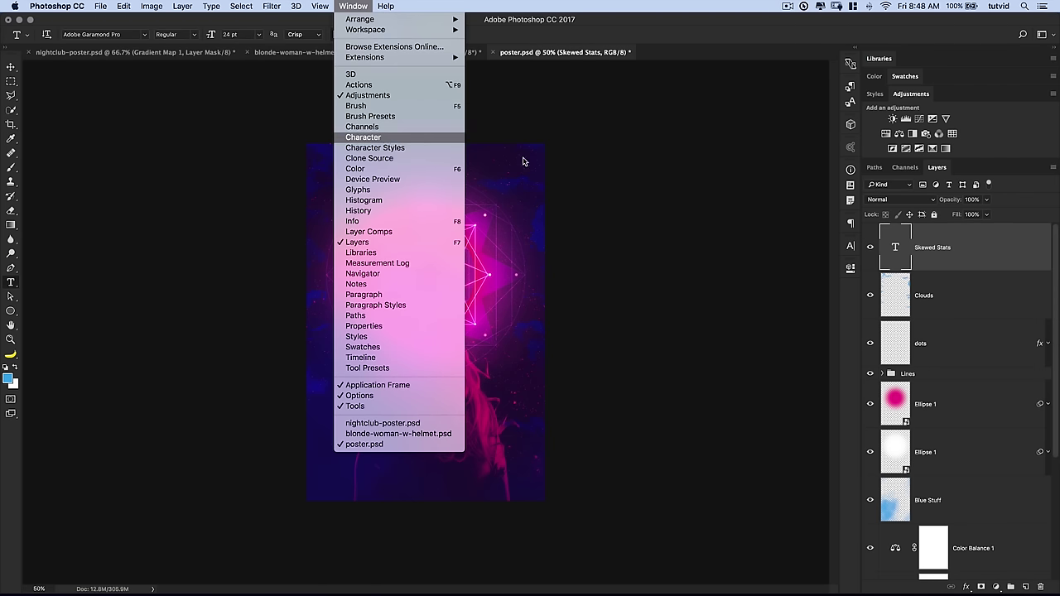
click(385, 138)
click(758, 258)
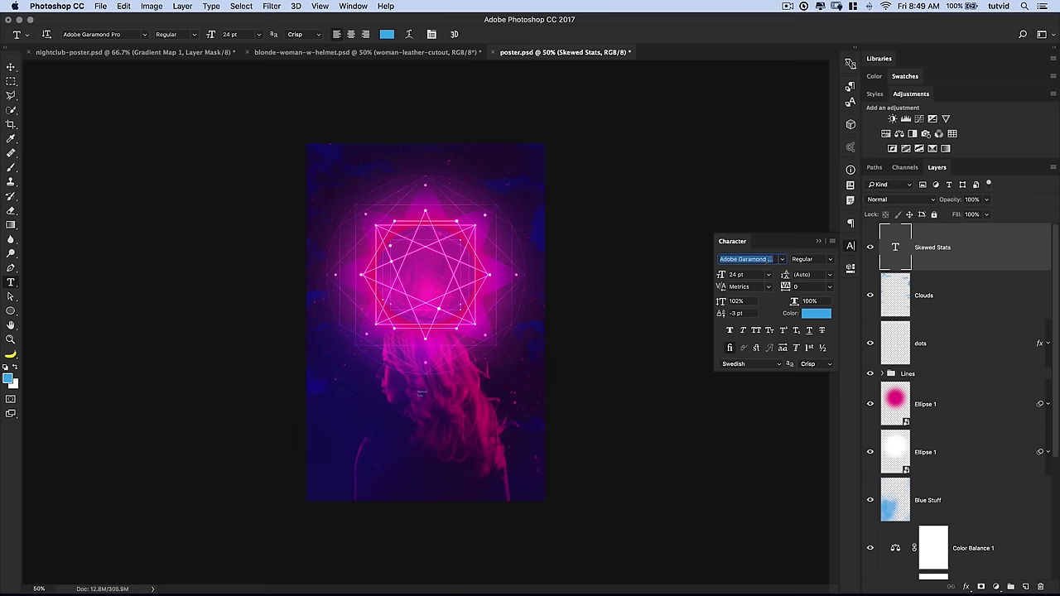
text(Jaa)
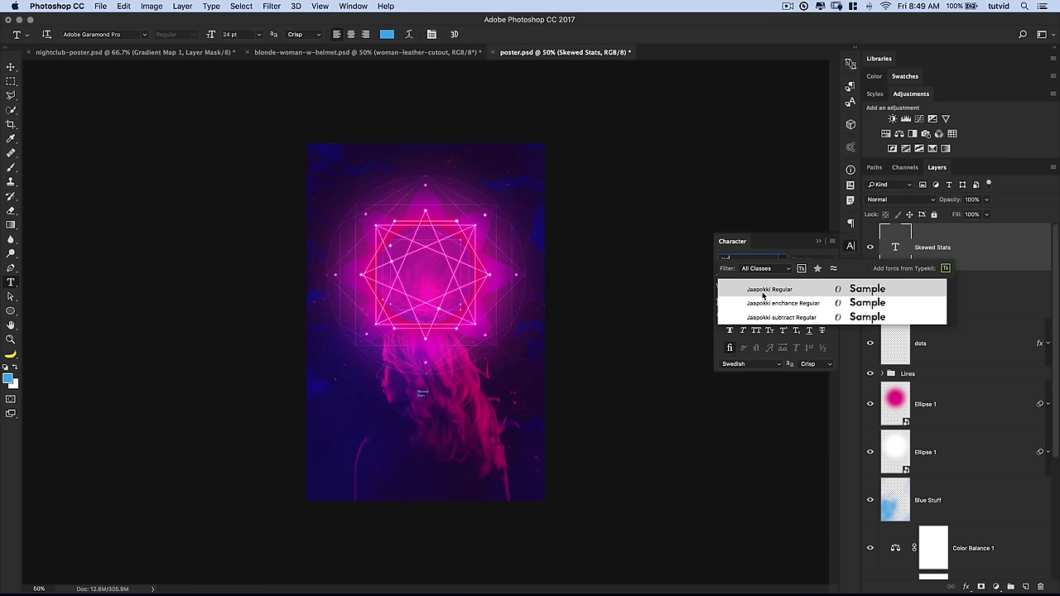
click(763, 294)
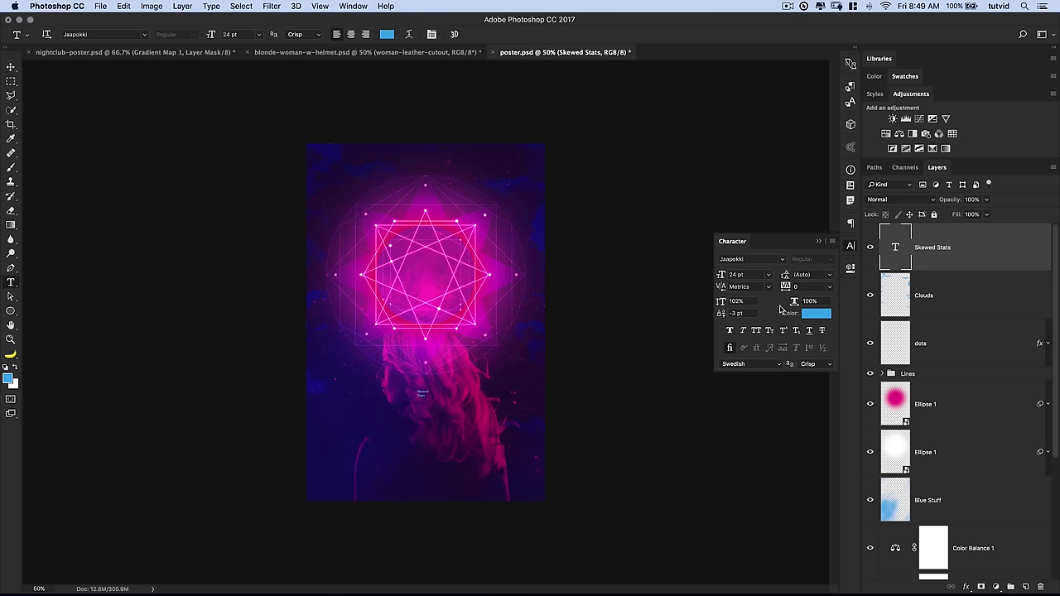
Set the title's font size to 250 pt
click(768, 279)
click(758, 277)
double_click(750, 274)
text(250)
key(Tab)
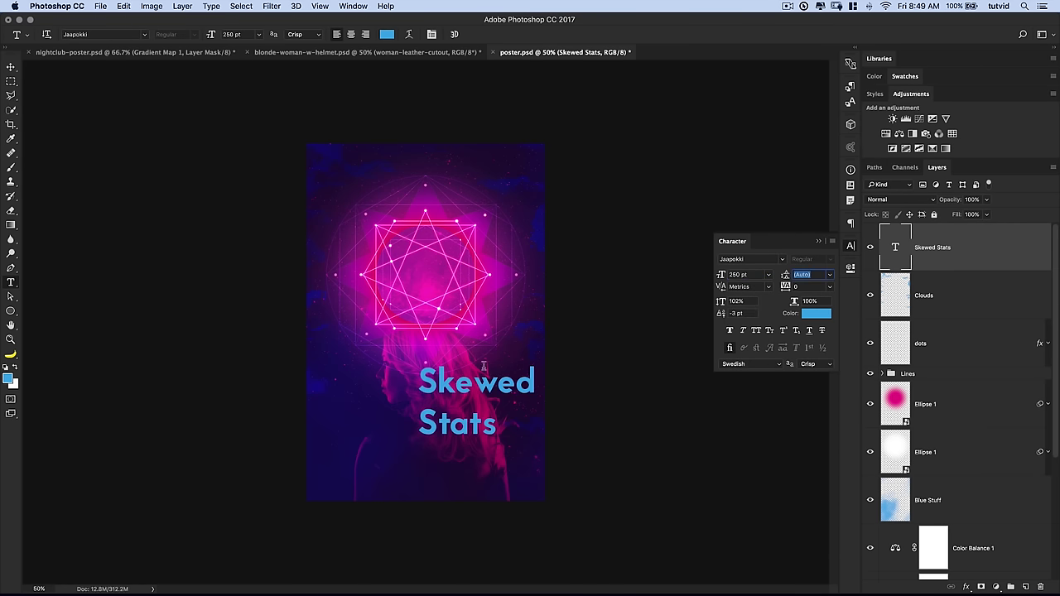
Centre-align the title lines and move the title onto the star shape
click(11, 65)
drag(509, 385, 458, 365)
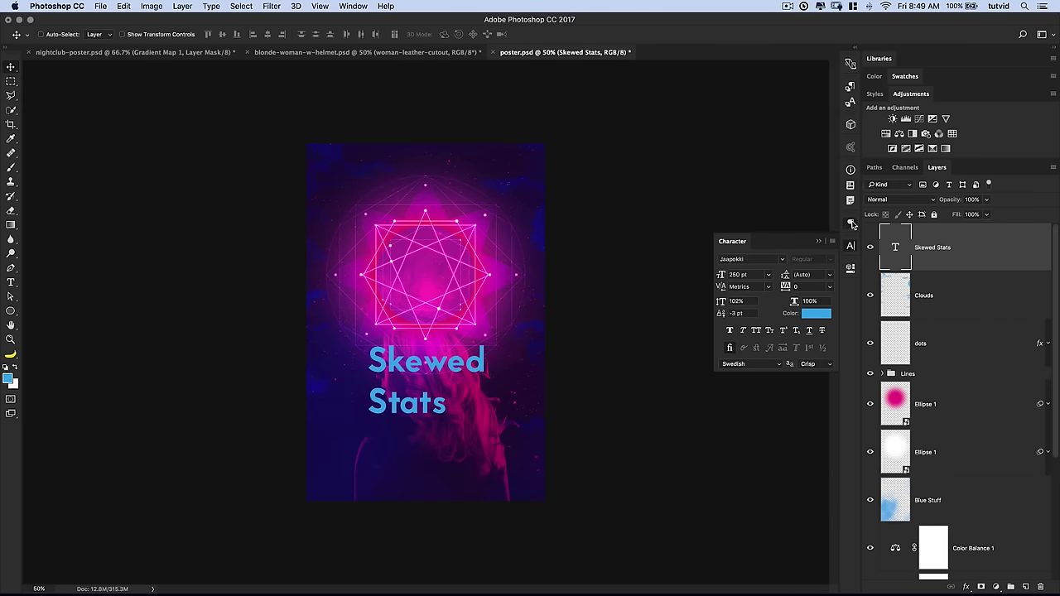
click(851, 224)
click(744, 239)
drag(382, 373, 443, 365)
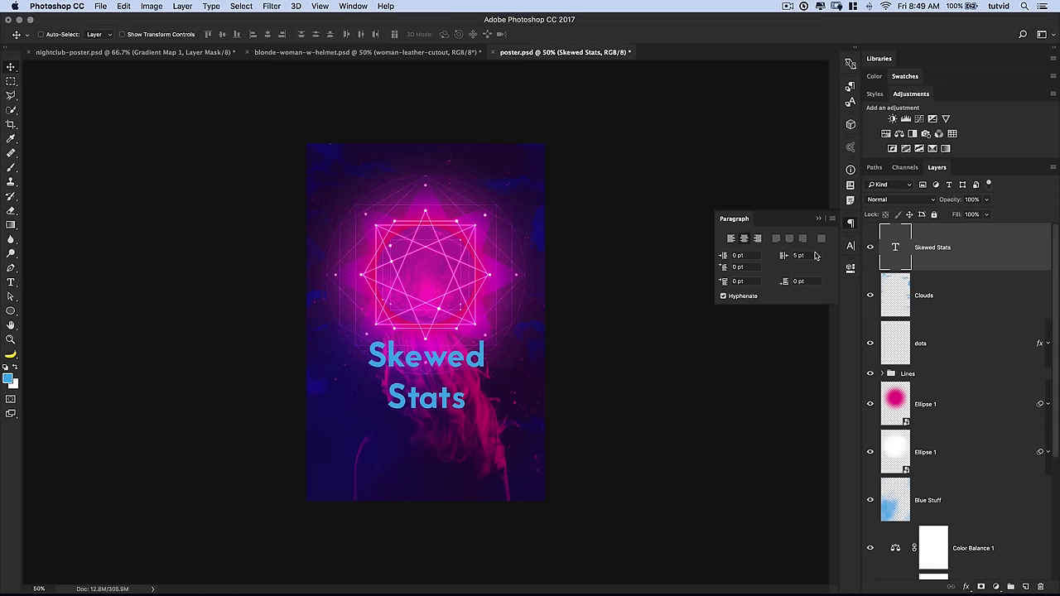
Make the title all capitals
click(851, 246)
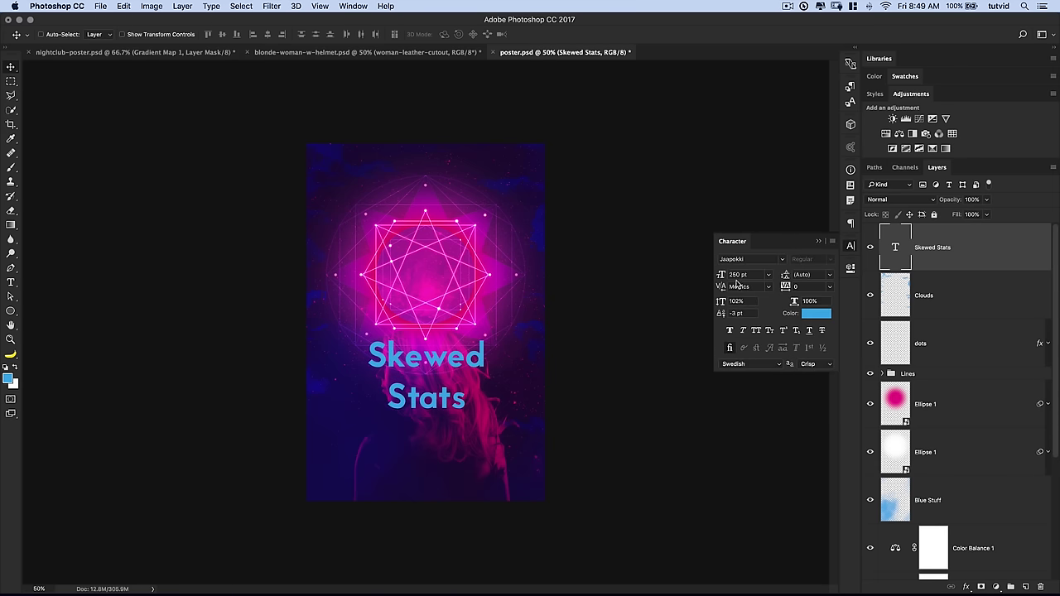
click(756, 331)
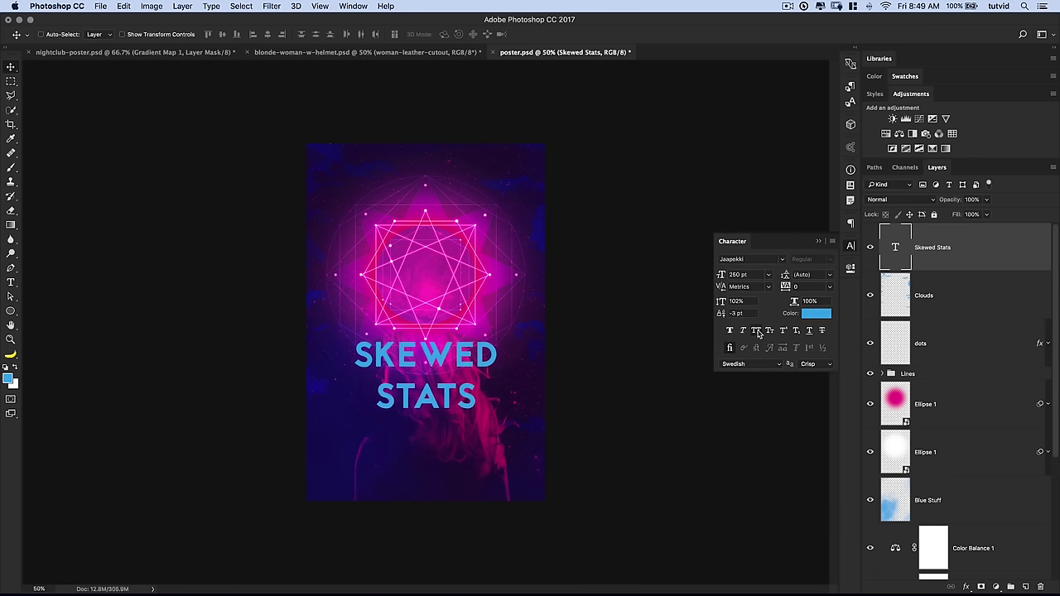
click(782, 259)
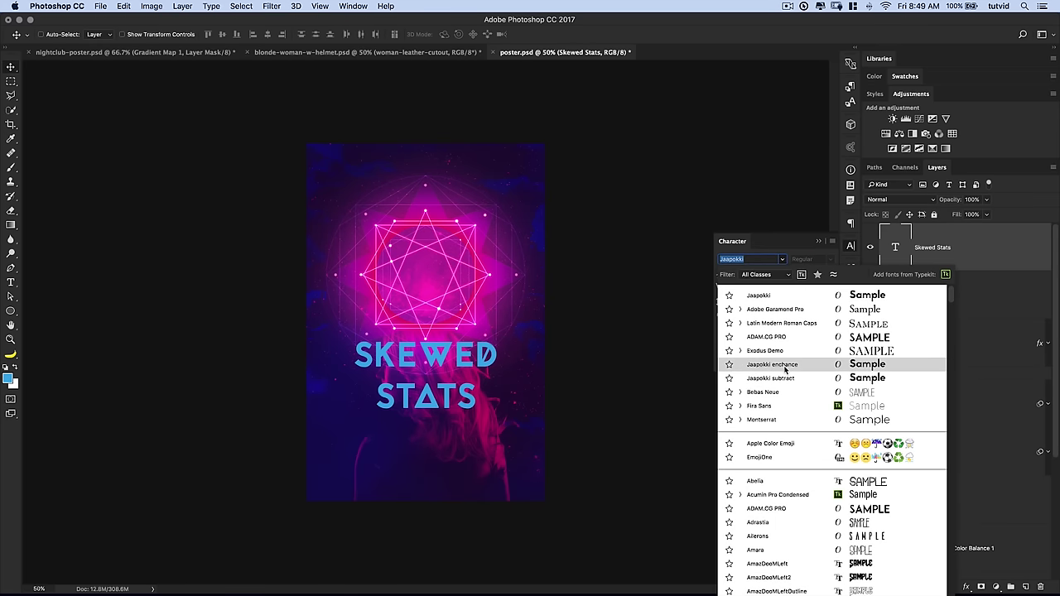
Switch the title to Jaapokki enchance and shrink the SKEWED line
click(781, 364)
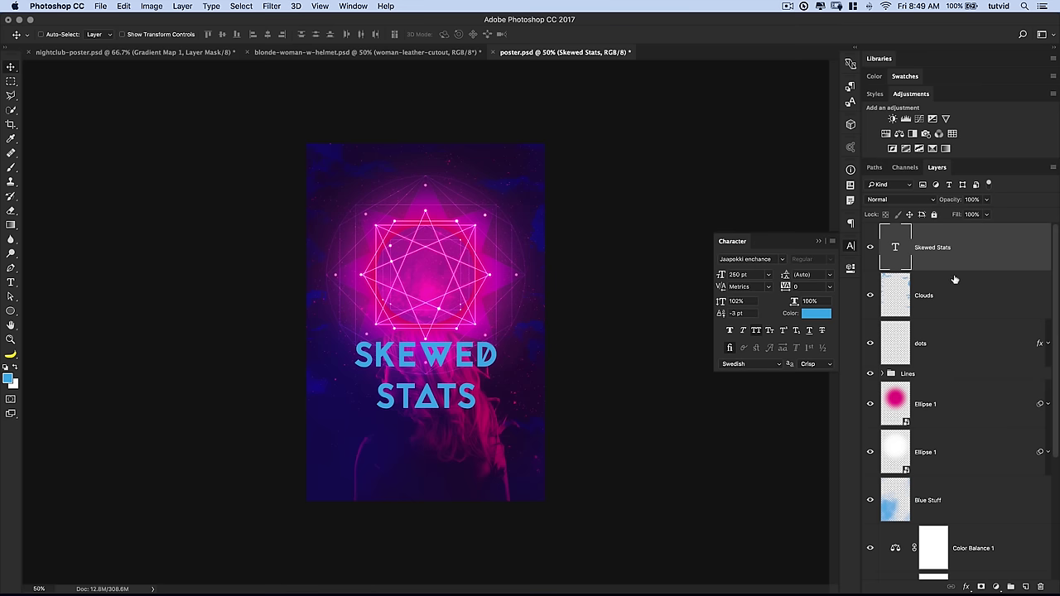
double_click(897, 246)
click(418, 365)
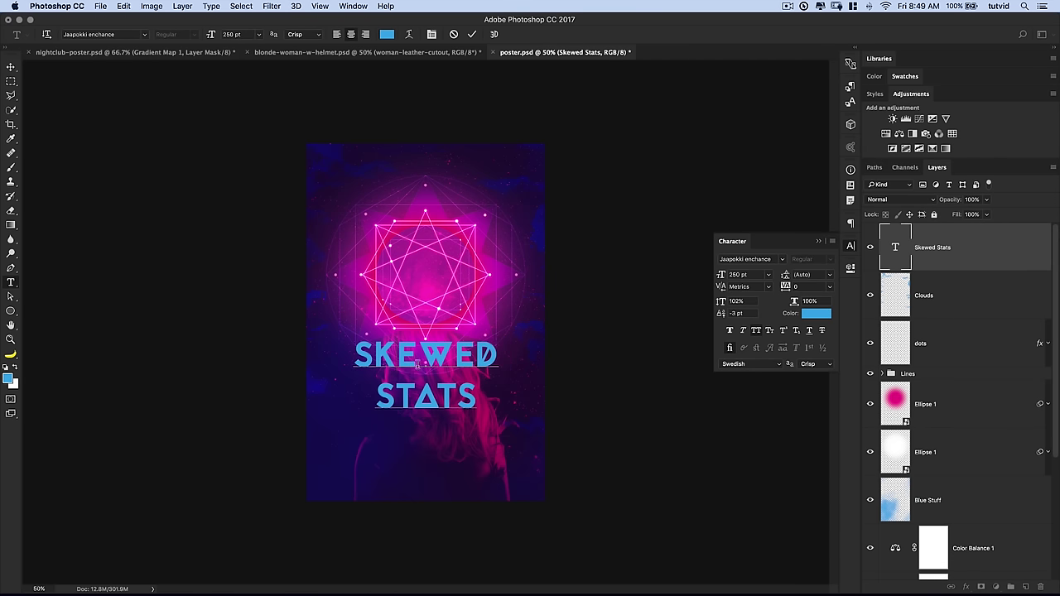
drag(357, 354, 534, 355)
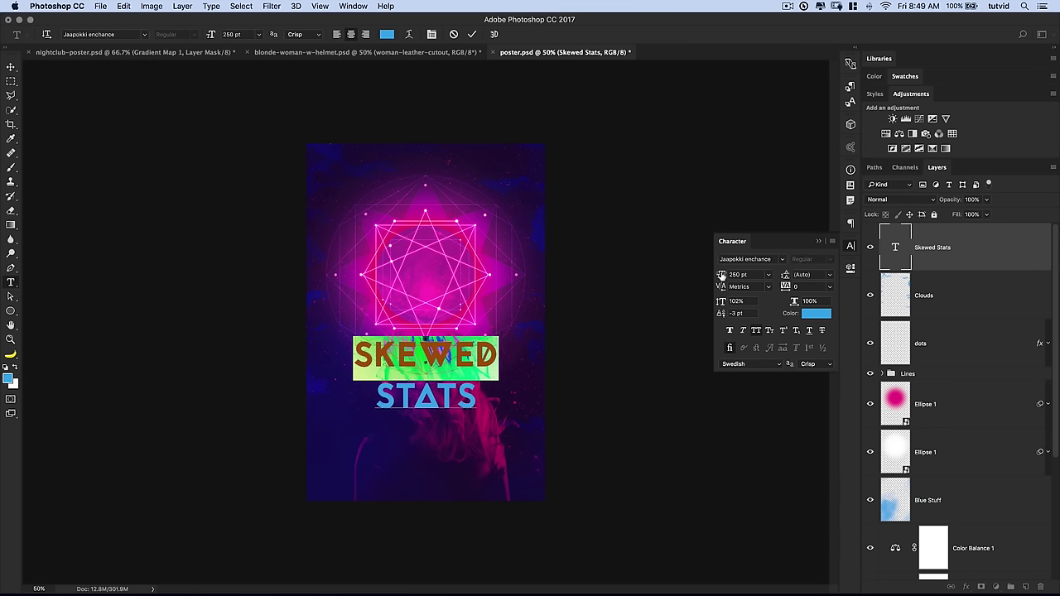
drag(722, 277, 678, 279)
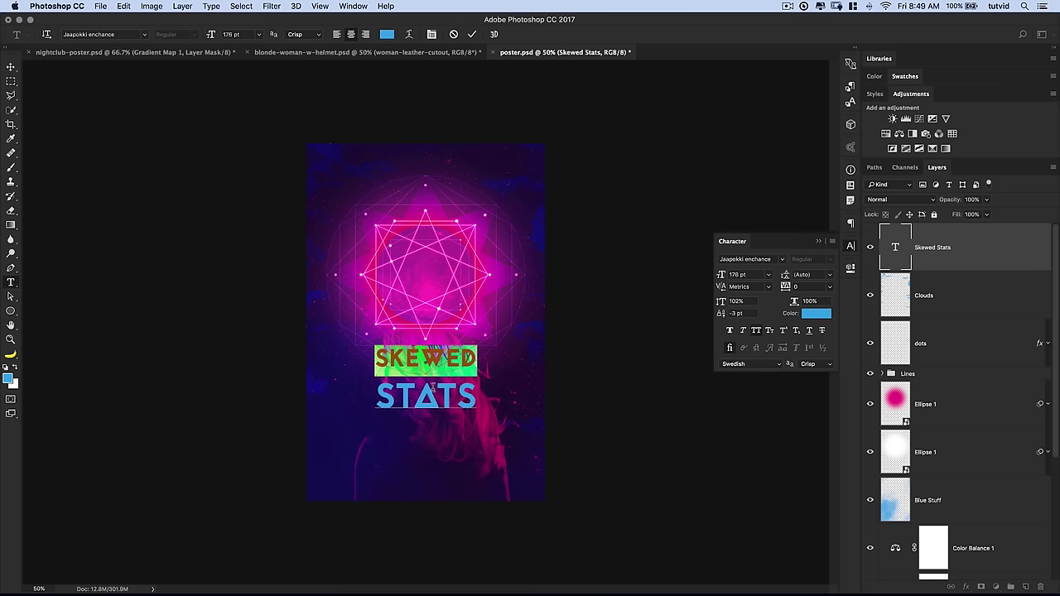
Tighten the leading on STATS to 242.01 pt
click(434, 386)
drag(382, 395, 487, 388)
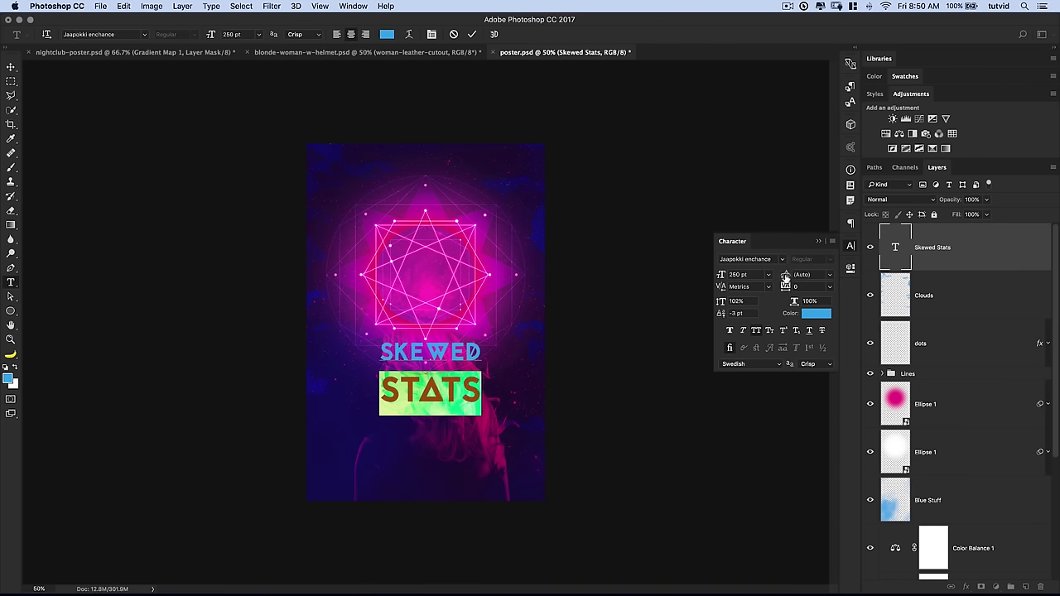
drag(786, 276, 915, 287)
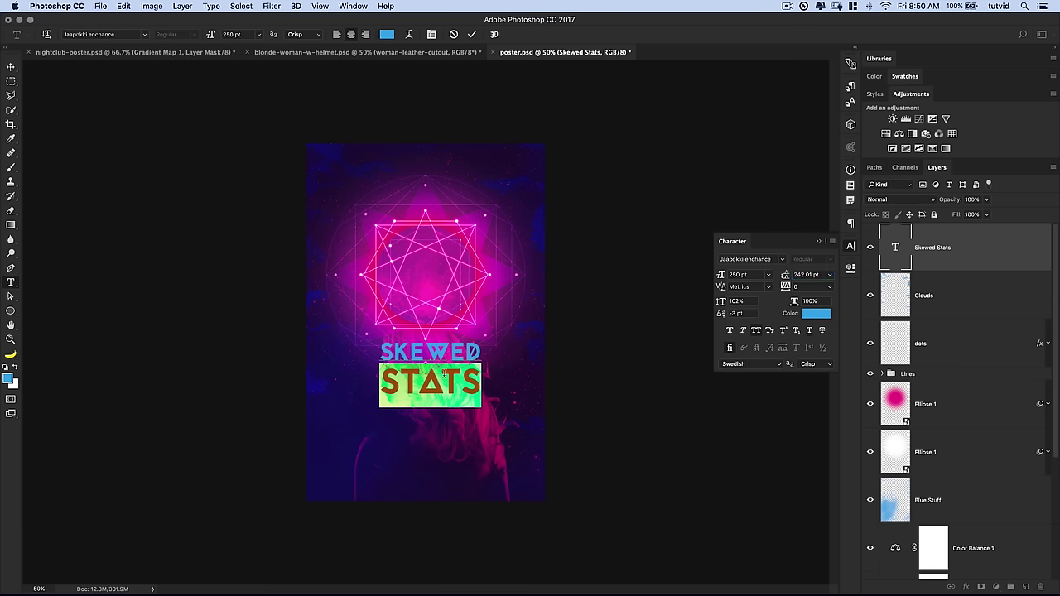
Make both title lines white, commit, and move the title up into the geometric frame
click(443, 377)
drag(381, 351, 497, 383)
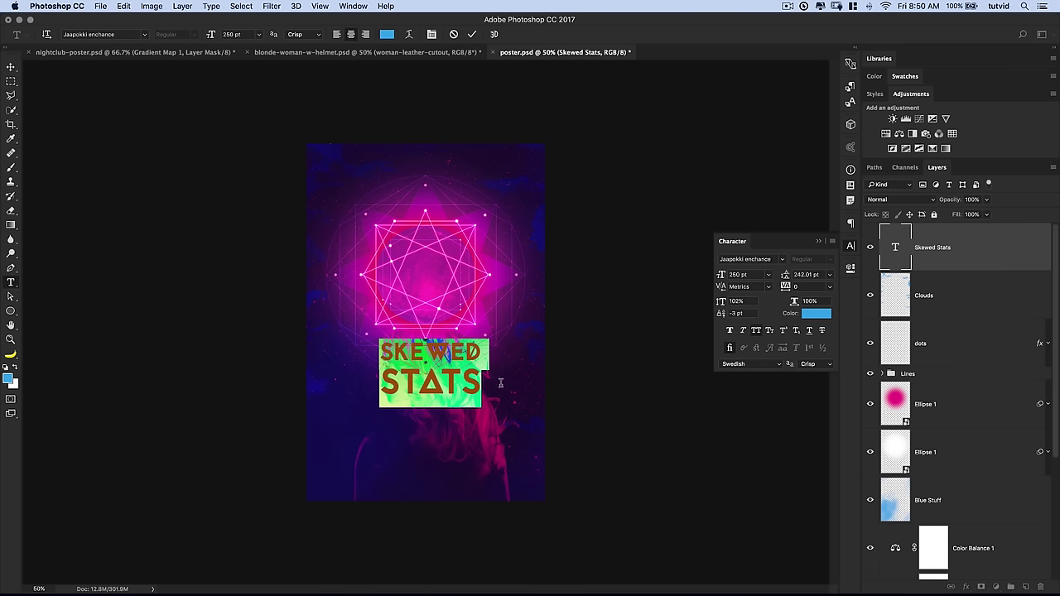
click(817, 315)
drag(521, 355, 422, 290)
click(682, 301)
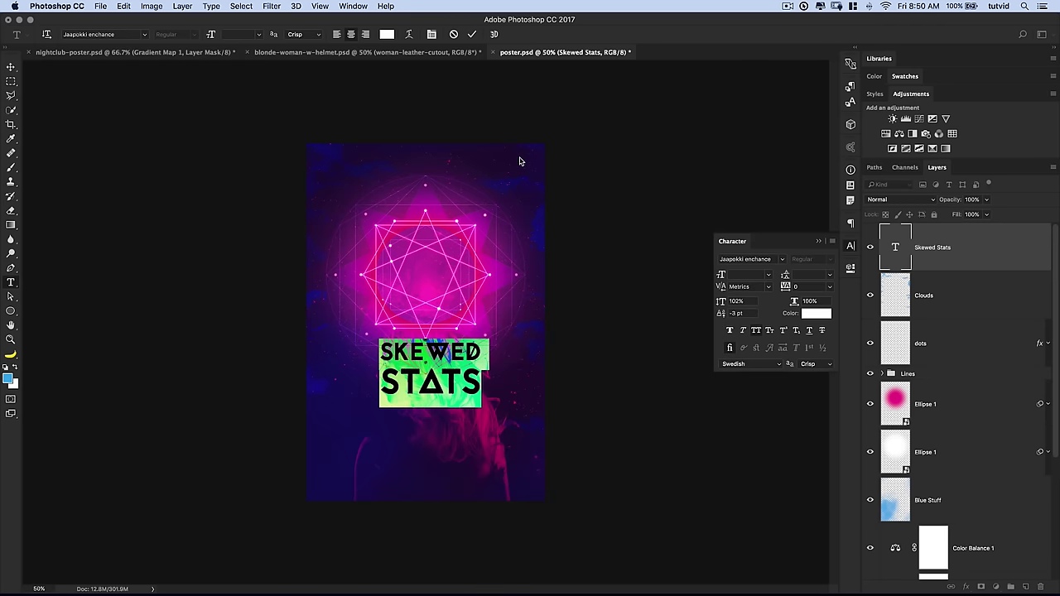
click(472, 33)
key(v)
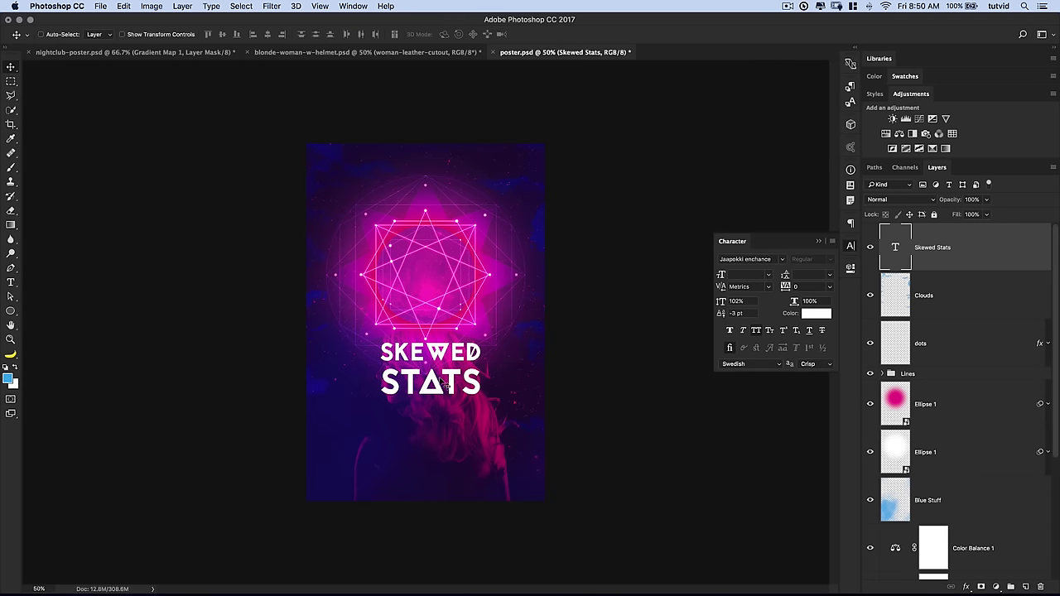
drag(436, 364, 446, 293)
At 100% zoom, centre the title on the star and scale it down
key(super+1)
scroll(422, 316, up, 2)
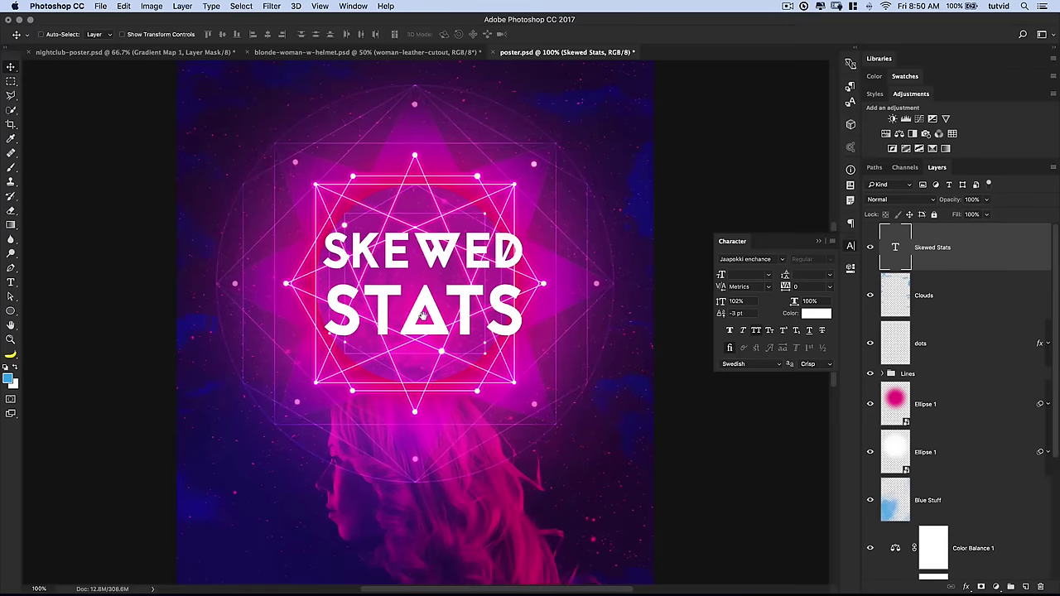
drag(460, 250, 584, 358)
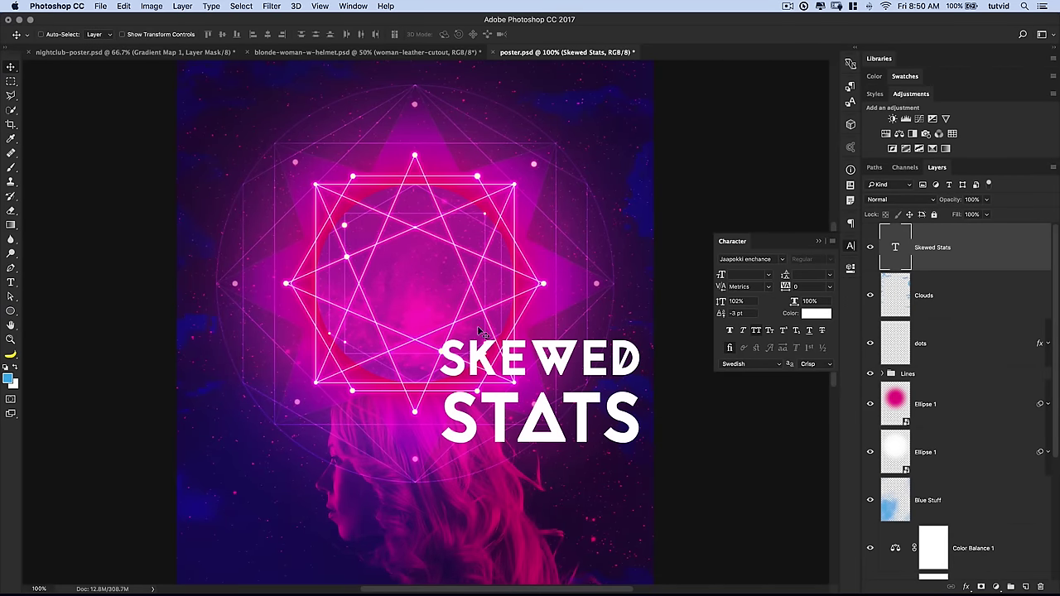
drag(557, 363, 465, 246)
key(ctrl+t)
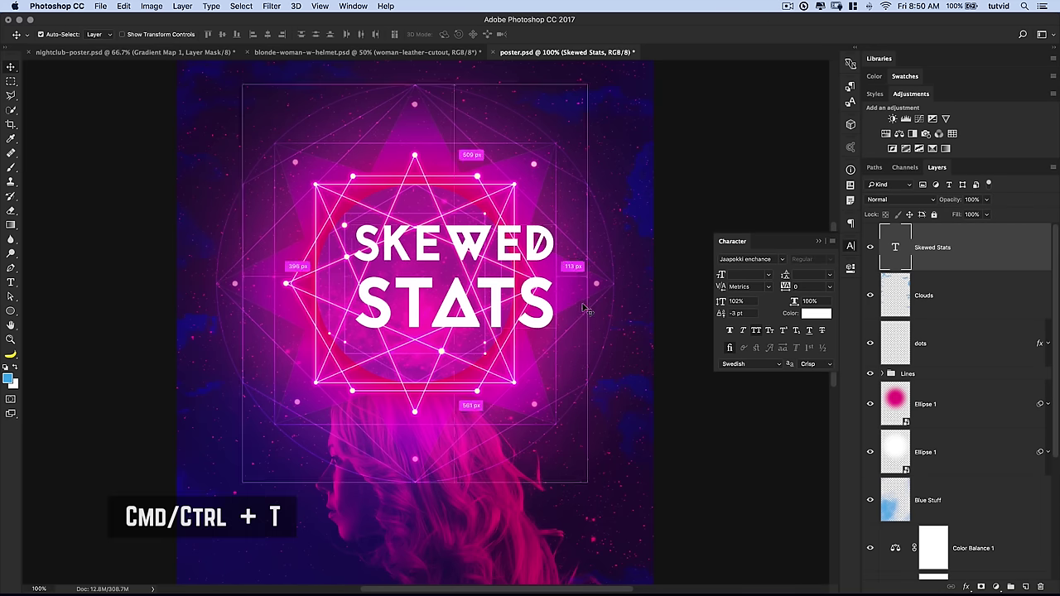
drag(556, 352, 446, 307)
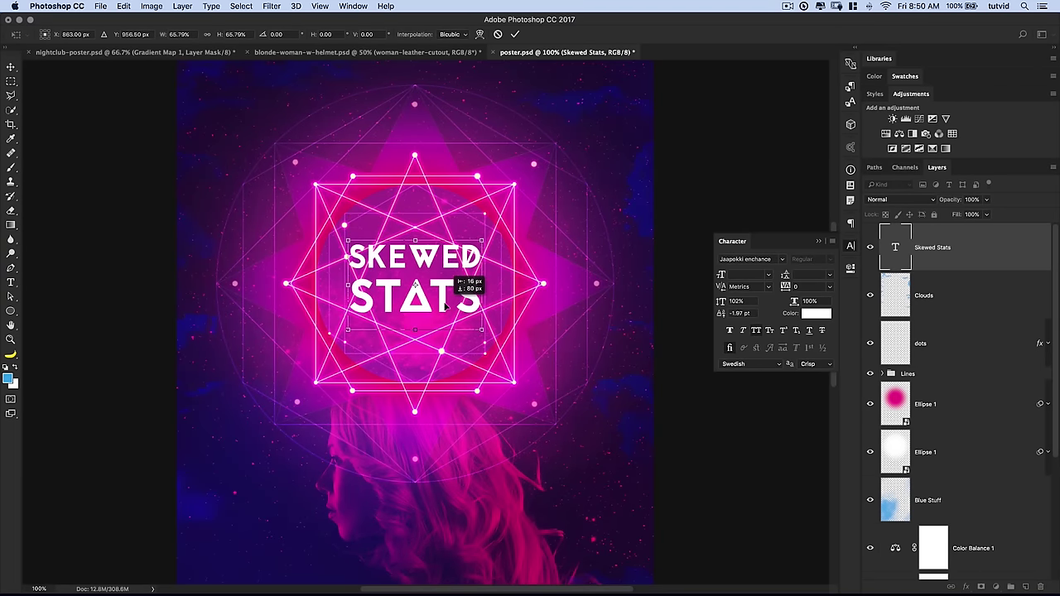
key(Return)
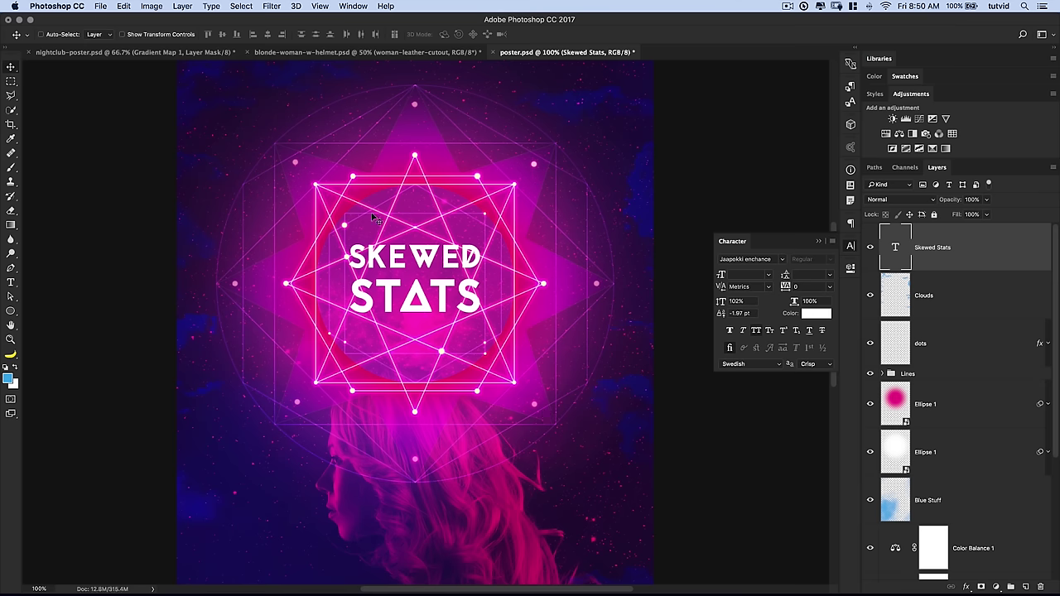
drag(454, 264, 455, 266)
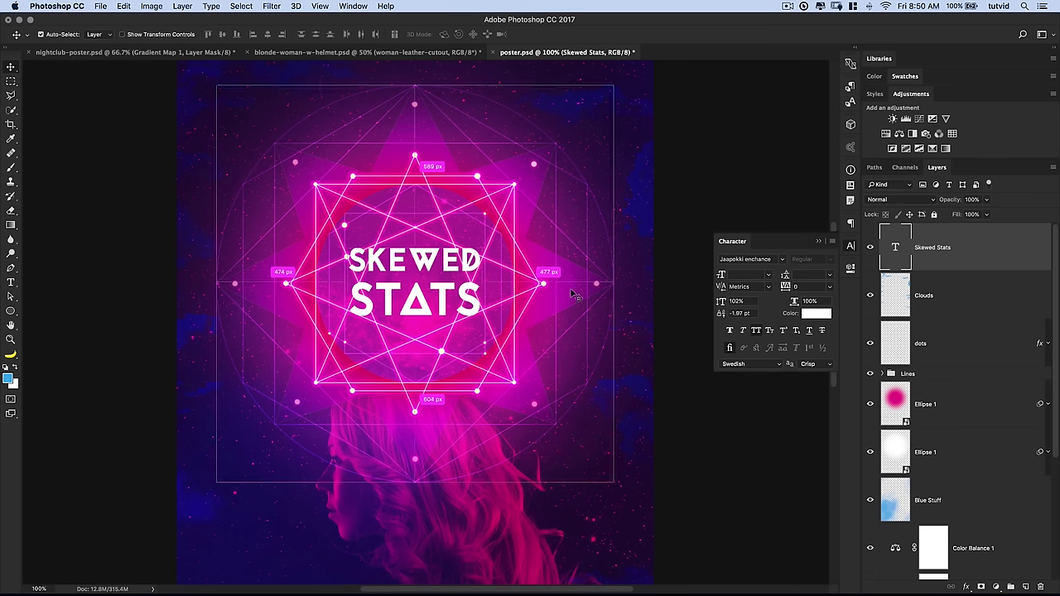
Enlarge the title to about 123% and zoom out to 66.7%
key(ctrl+t)
drag(483, 243, 504, 228)
key(Return)
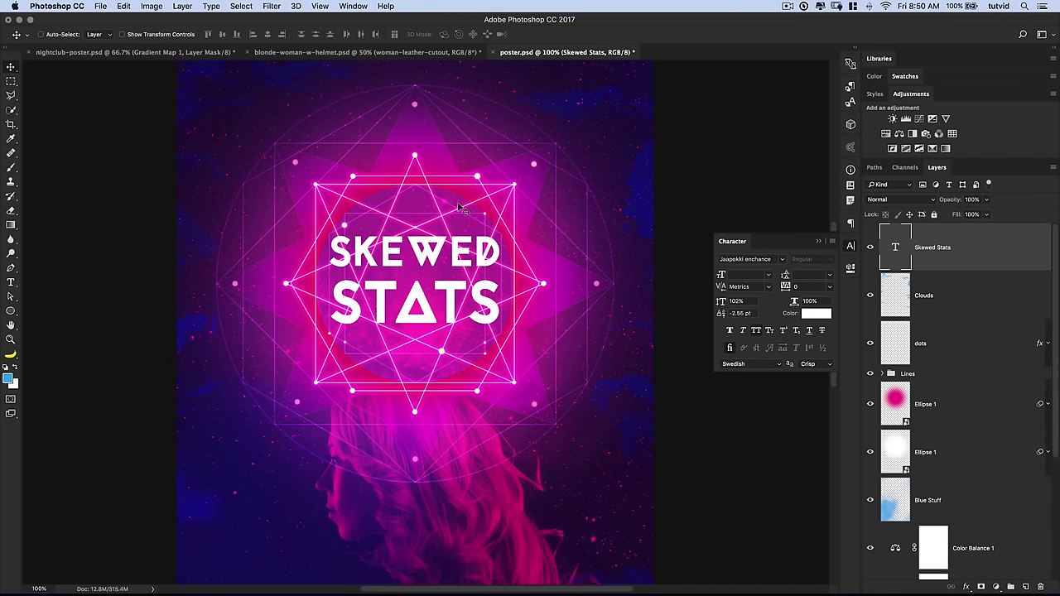
key(super+minus)
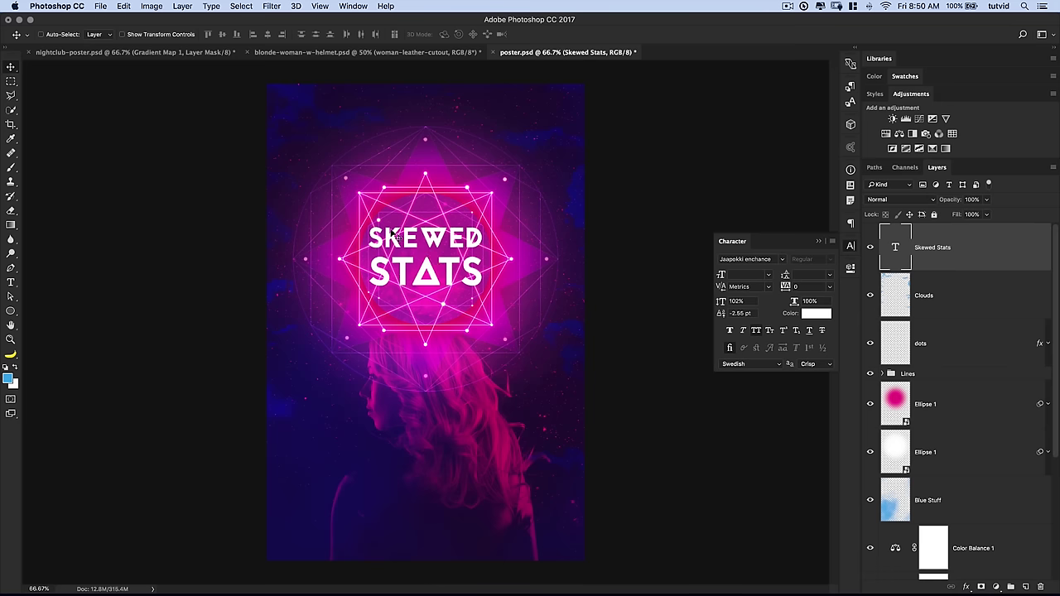
click(247, 6)
Centre the title horizontally on the canvas and deselect
click(248, 18)
click(266, 35)
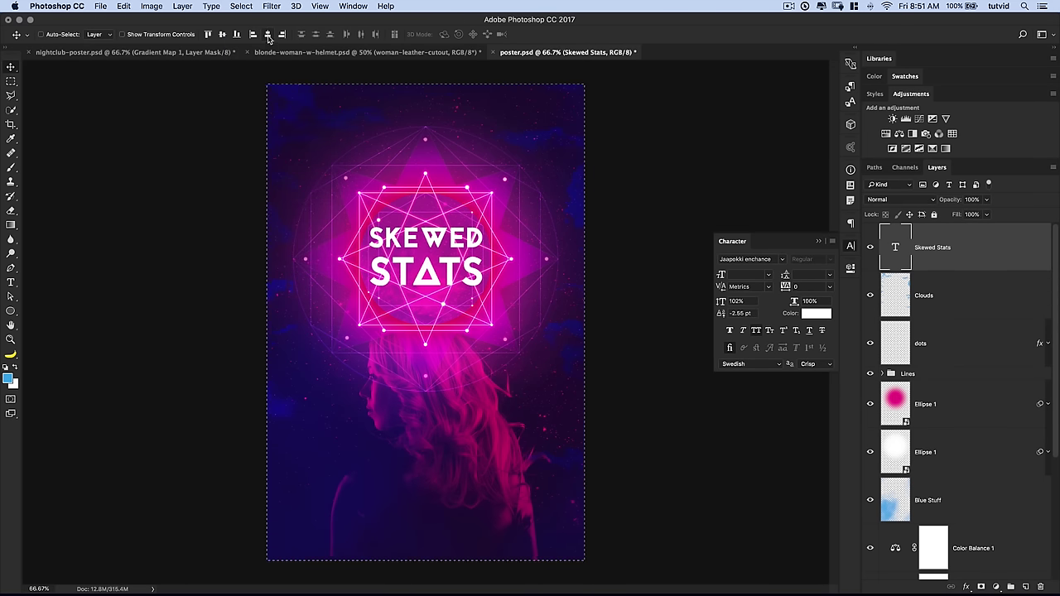
click(241, 6)
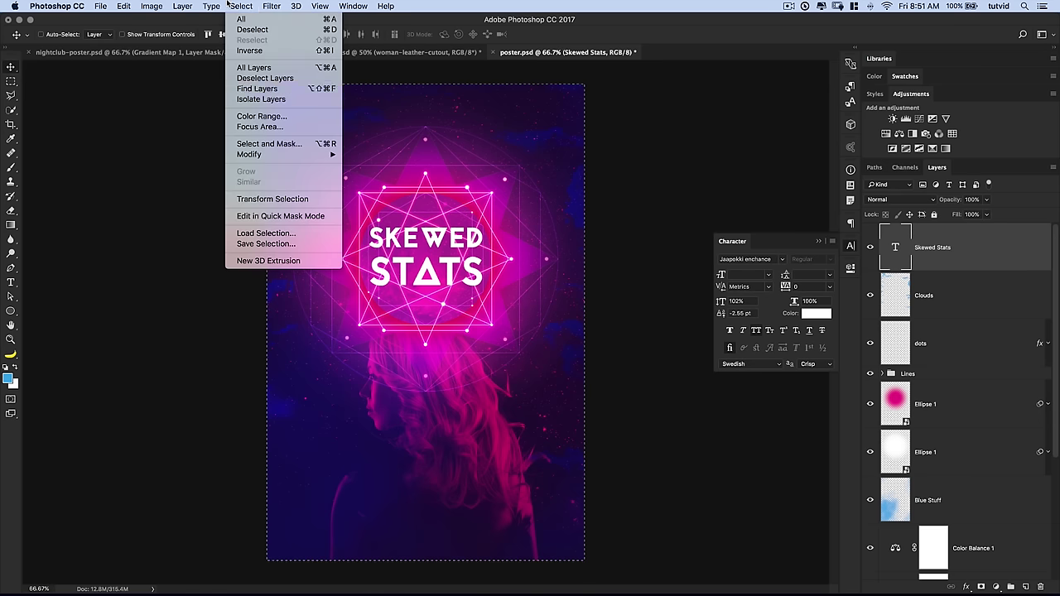
click(260, 30)
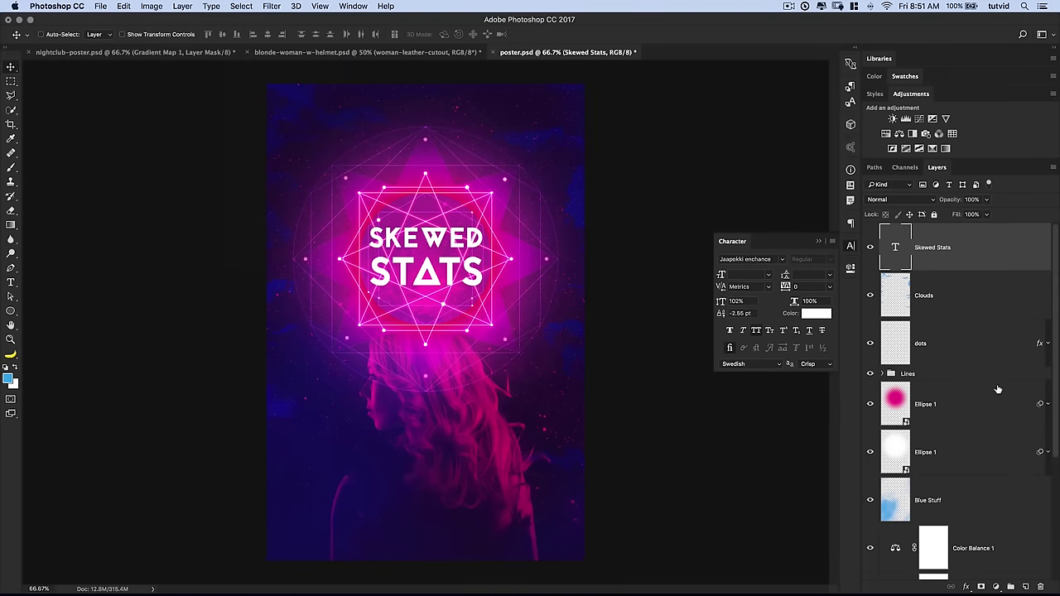
Copy the dots layer's style and paste it onto the Skewed Stats layer
click(978, 338)
right_click(979, 339)
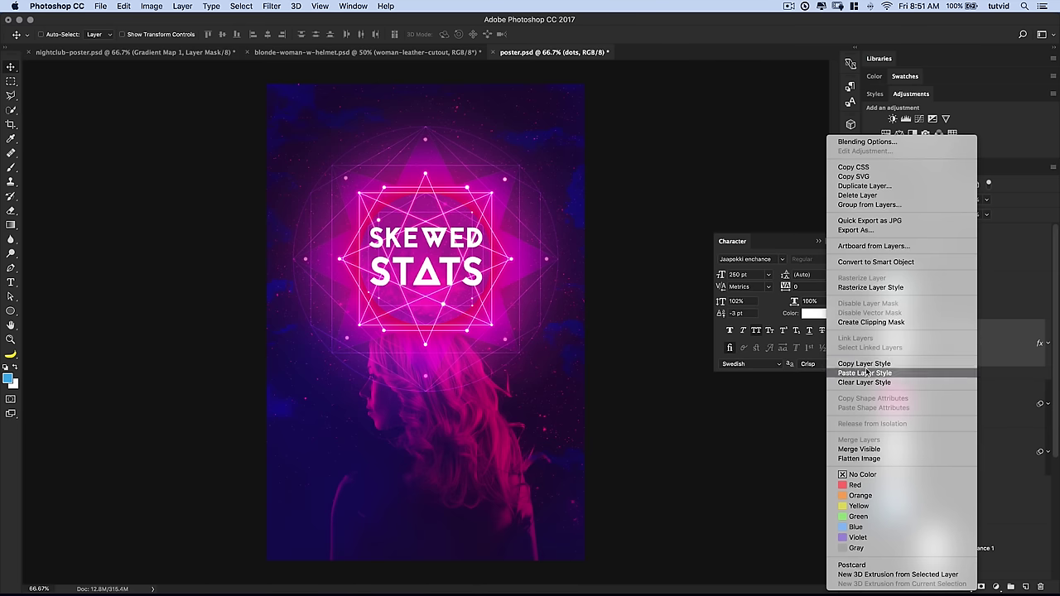
click(981, 236)
right_click(981, 236)
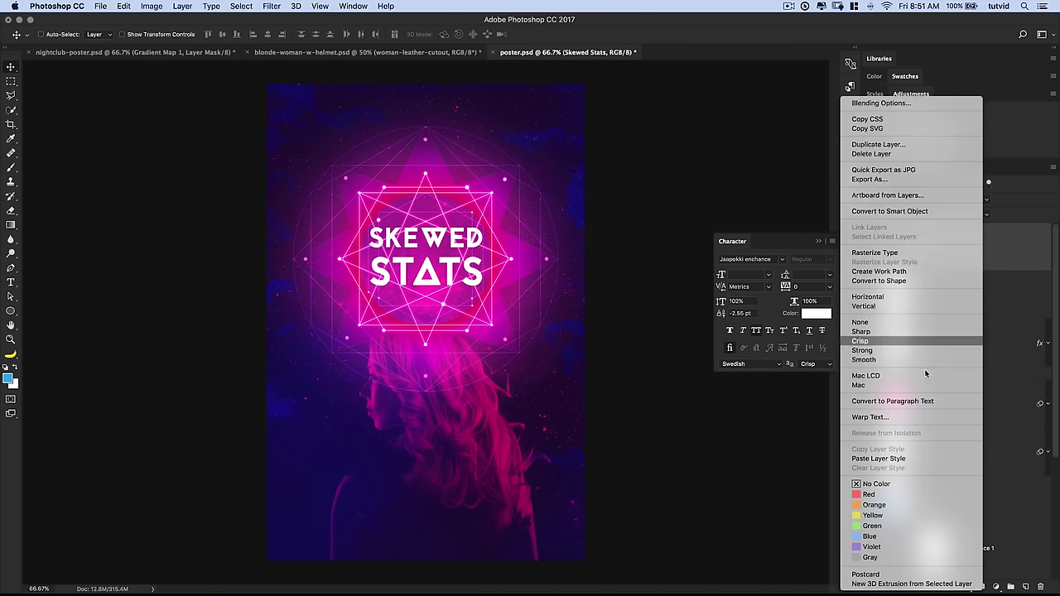
click(878, 459)
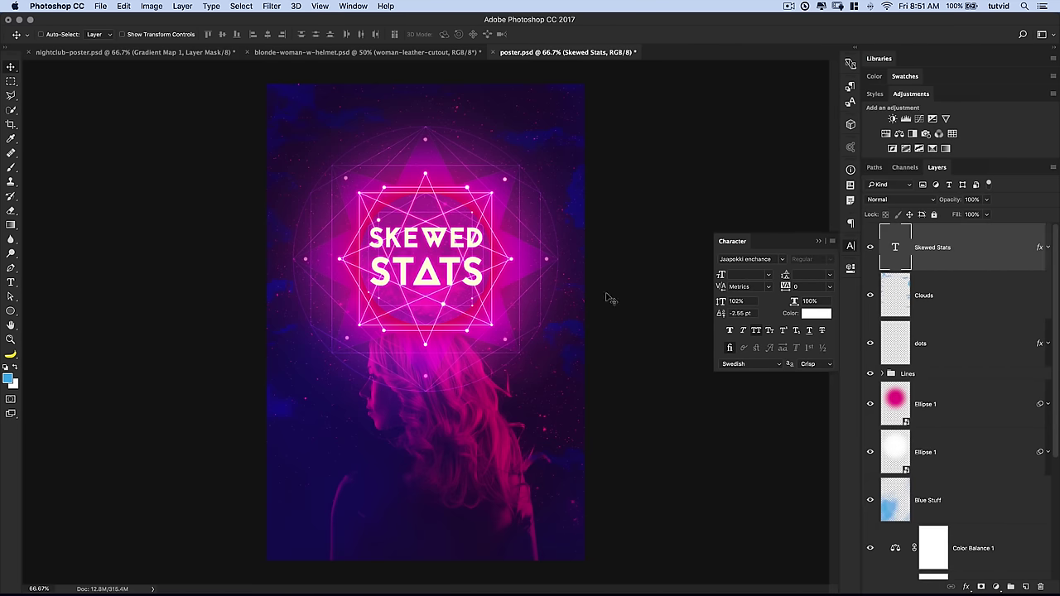
Lower the title's Color Overlay opacity to 27%
double_click(1040, 247)
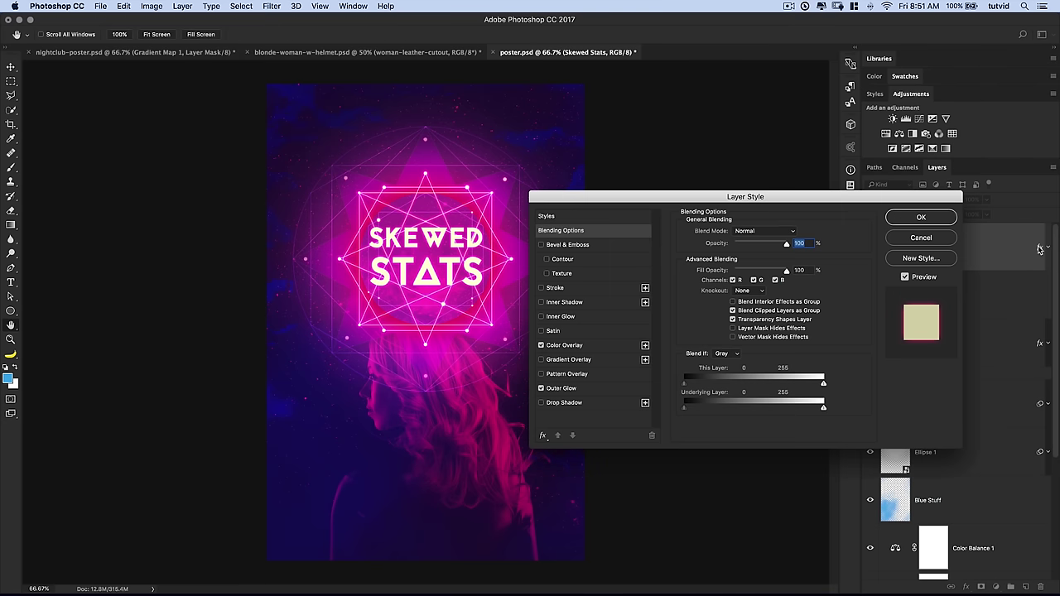
click(570, 346)
drag(748, 248, 734, 250)
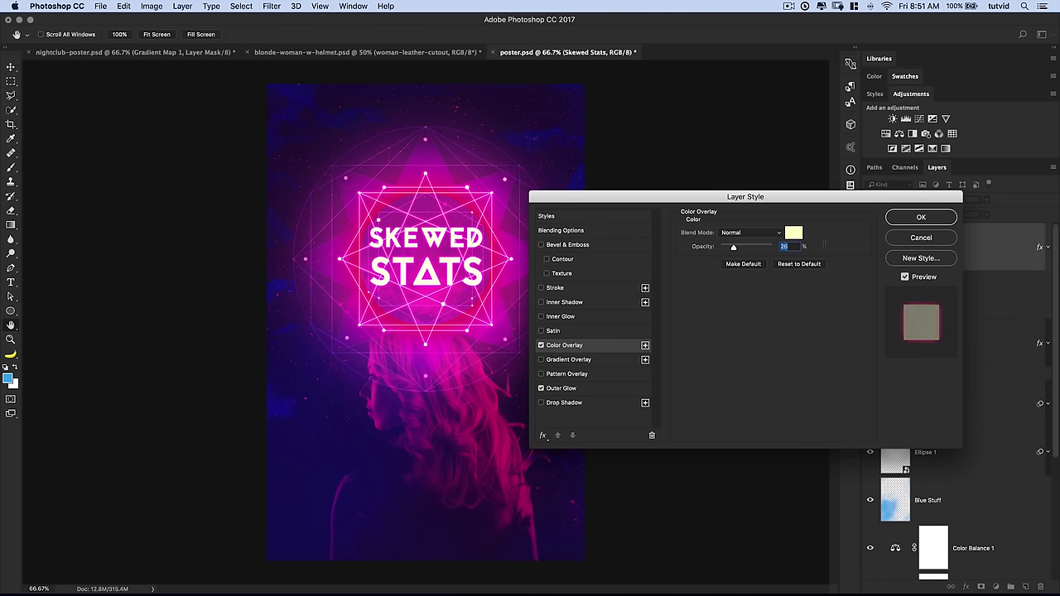
click(919, 218)
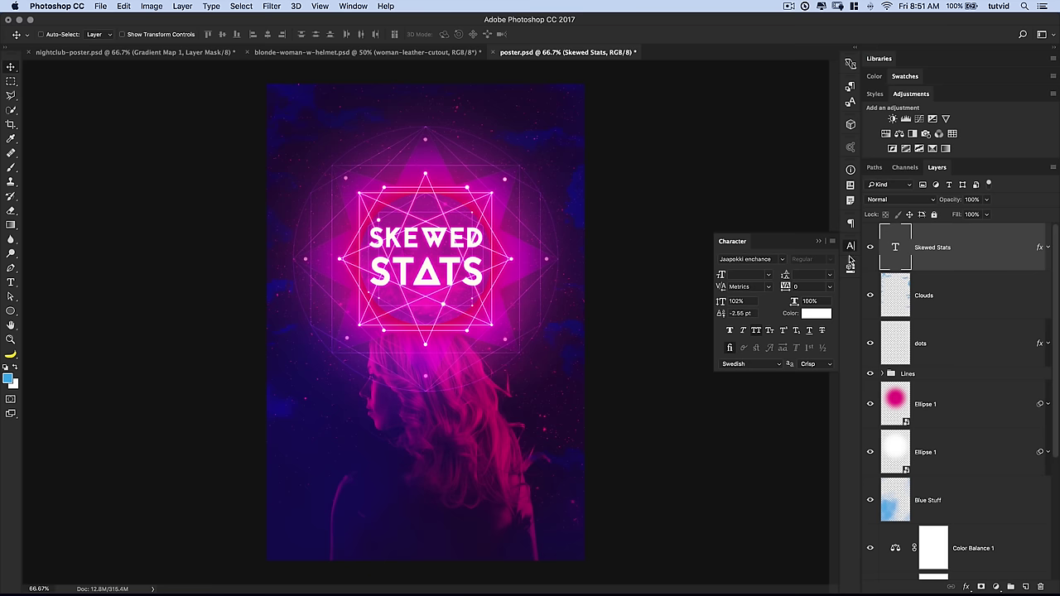
click(851, 247)
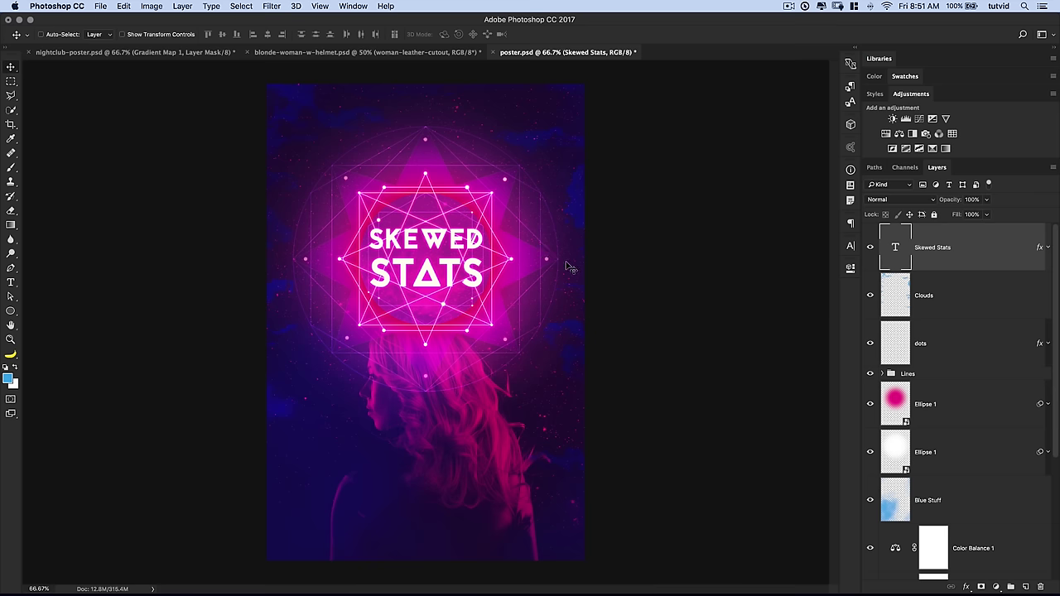
Add a two-line '25TH JULY' text layer near the poster's top and select all its text
click(11, 282)
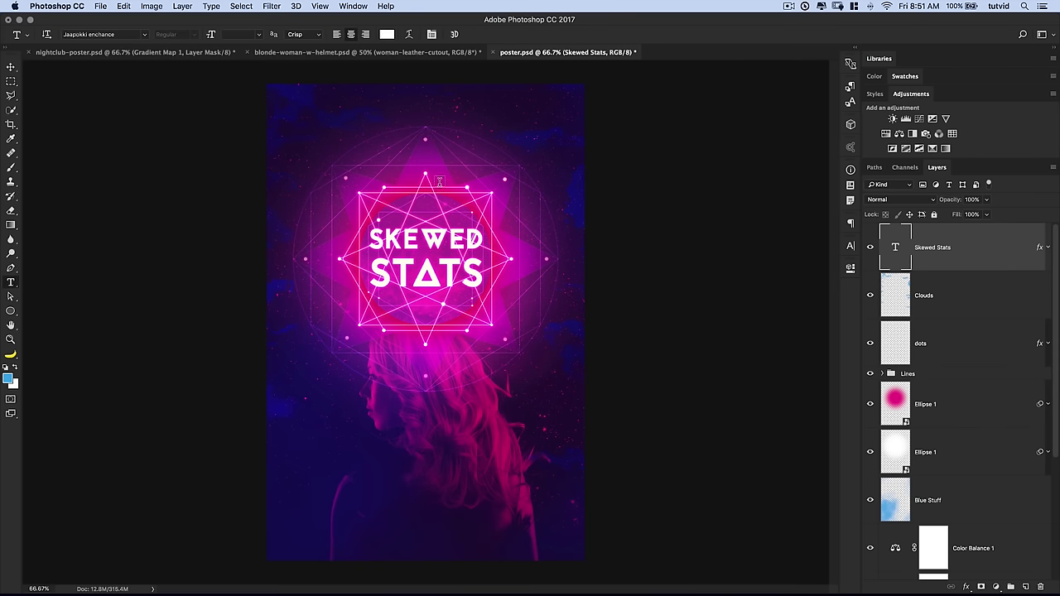
click(494, 130)
text(25)
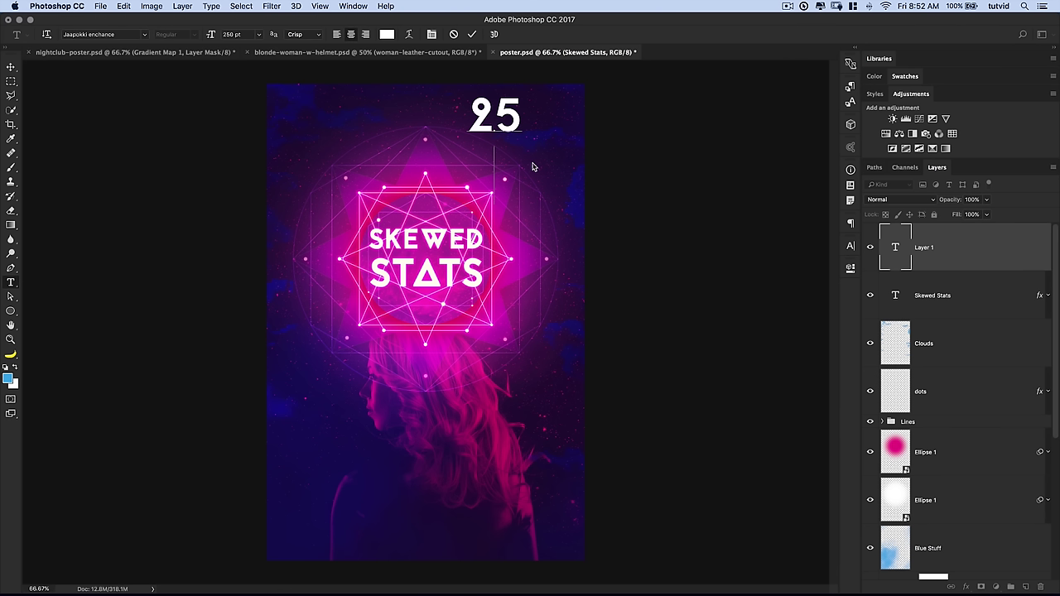
text(JULY)
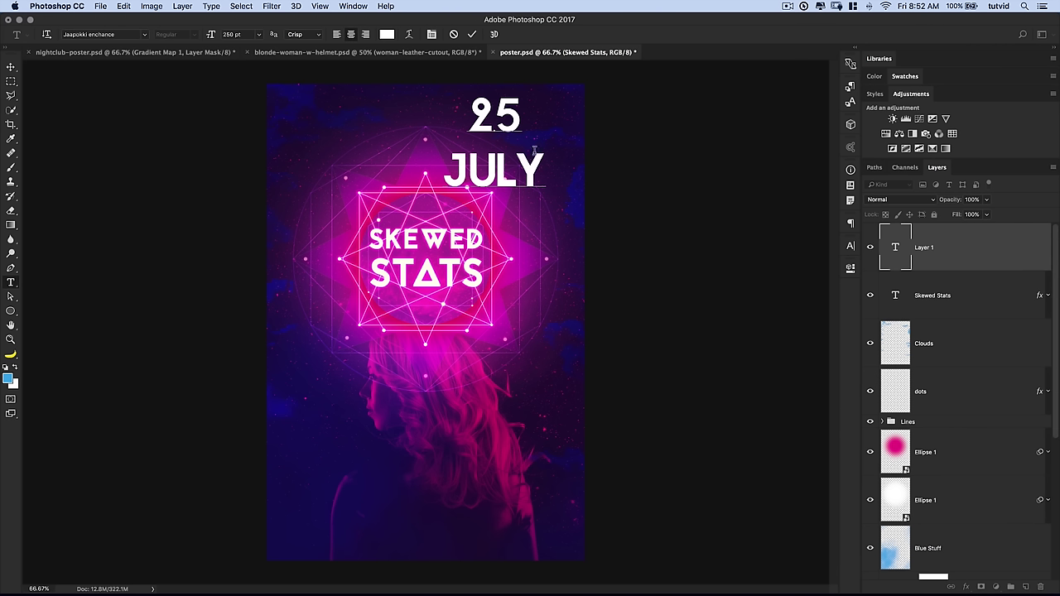
text(TH)
drag(433, 118, 463, 139)
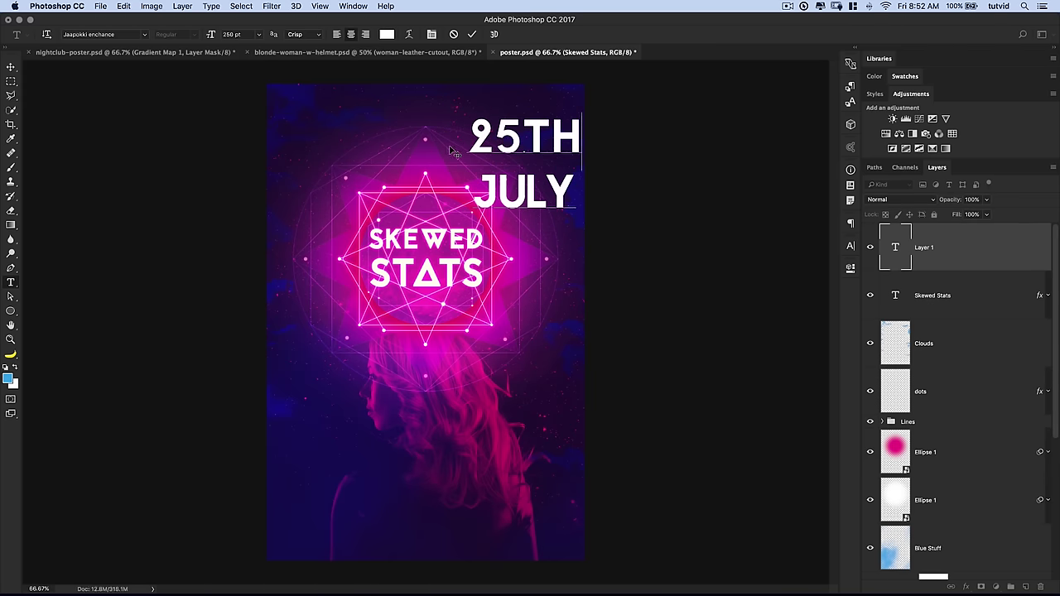
key(super+z)
key(shift+Left)
key(super+a)
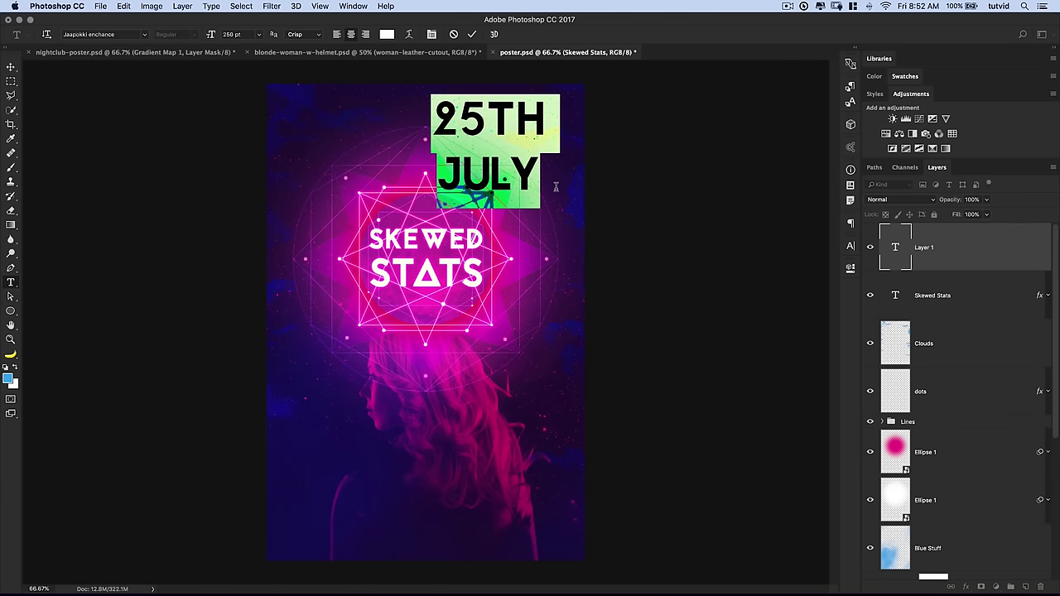
click(850, 246)
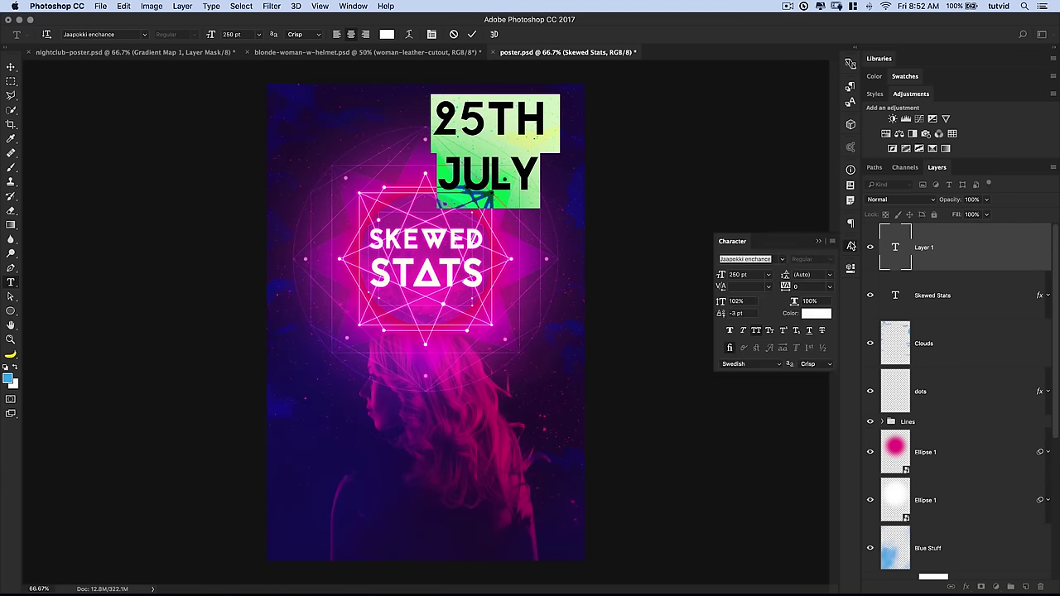
Set the 25TH JULY date in the ADAM.CG PRO font
click(784, 260)
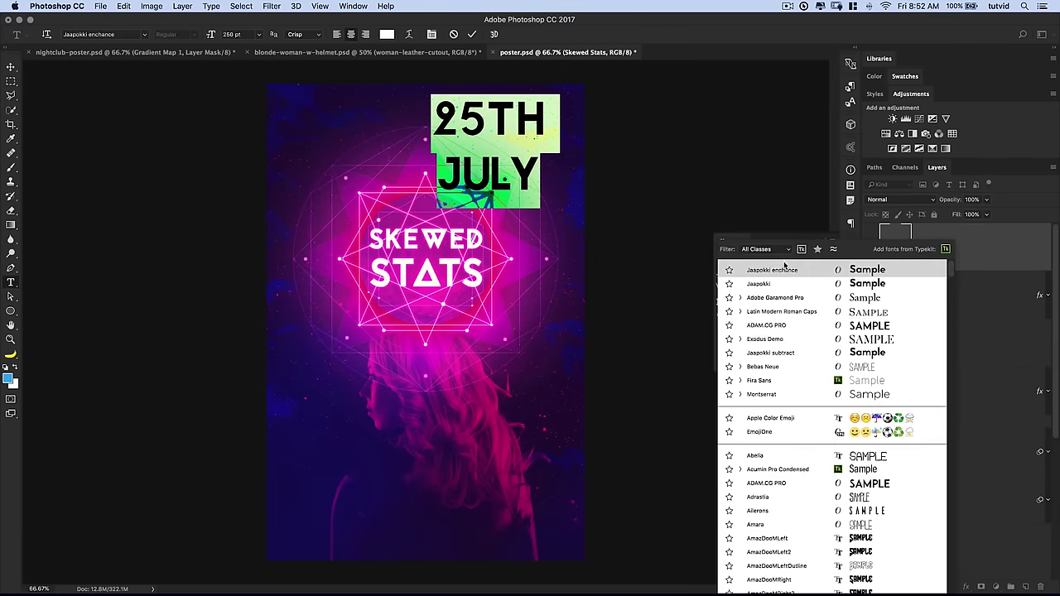
click(767, 326)
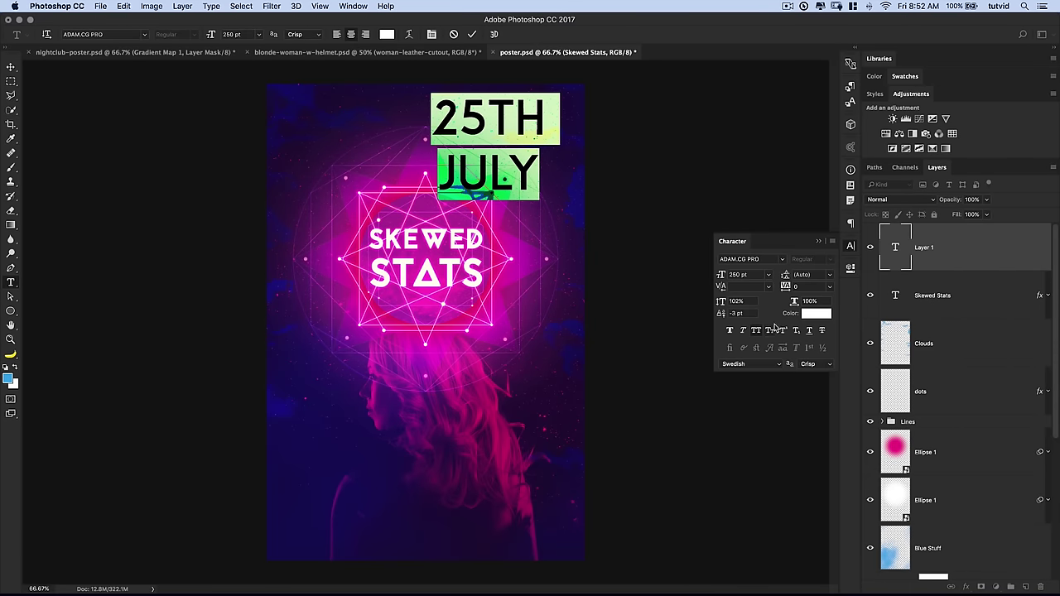
click(499, 140)
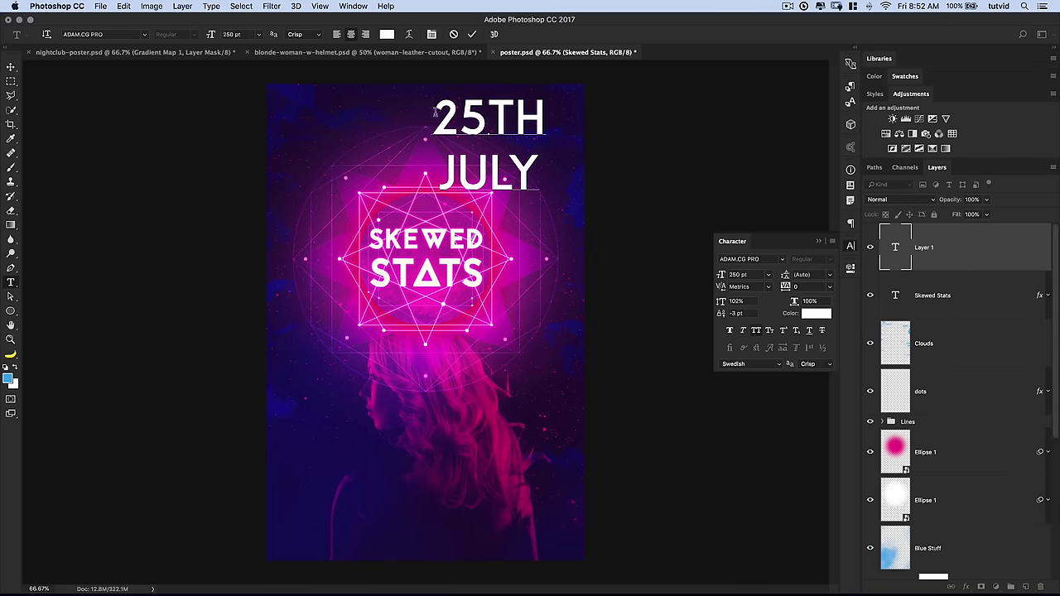
Make the TH a superscript, reduced to 174 pt and raised by a 51 pt baseline shift
drag(488, 123, 542, 116)
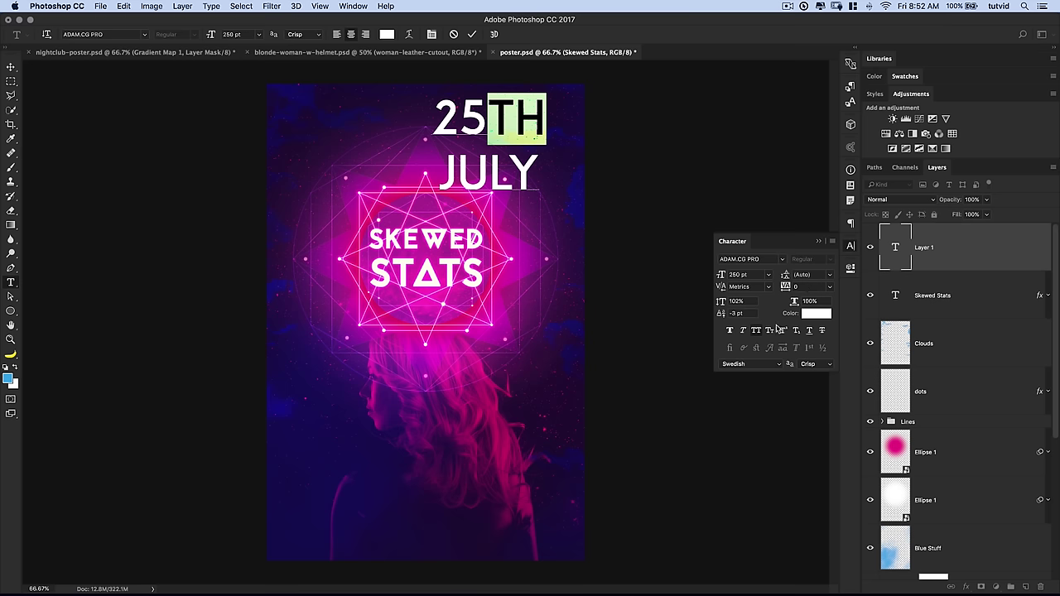
click(783, 332)
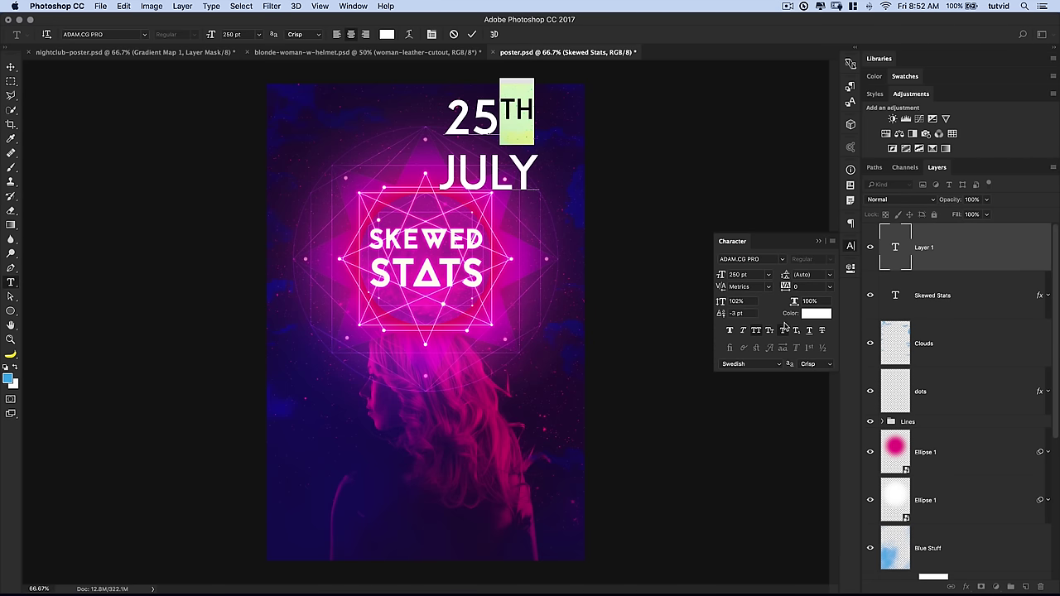
drag(720, 277, 680, 277)
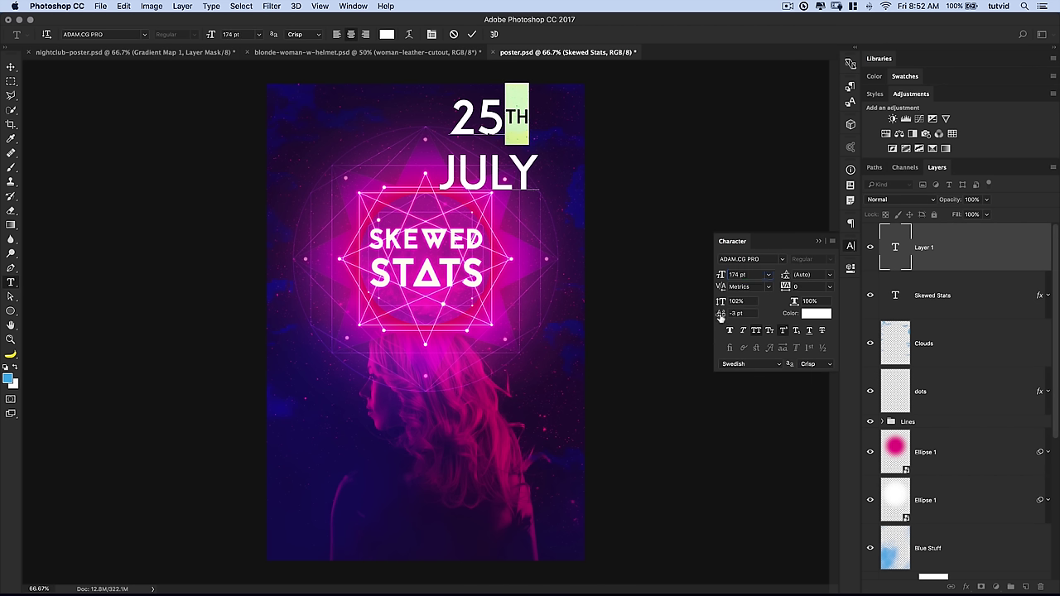
drag(721, 315, 750, 319)
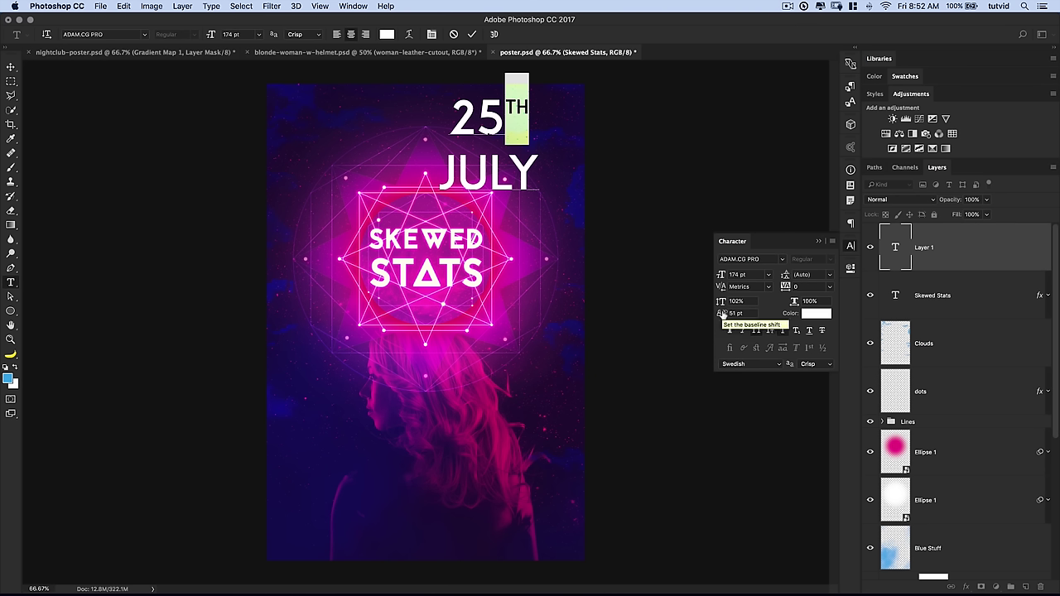
click(750, 314)
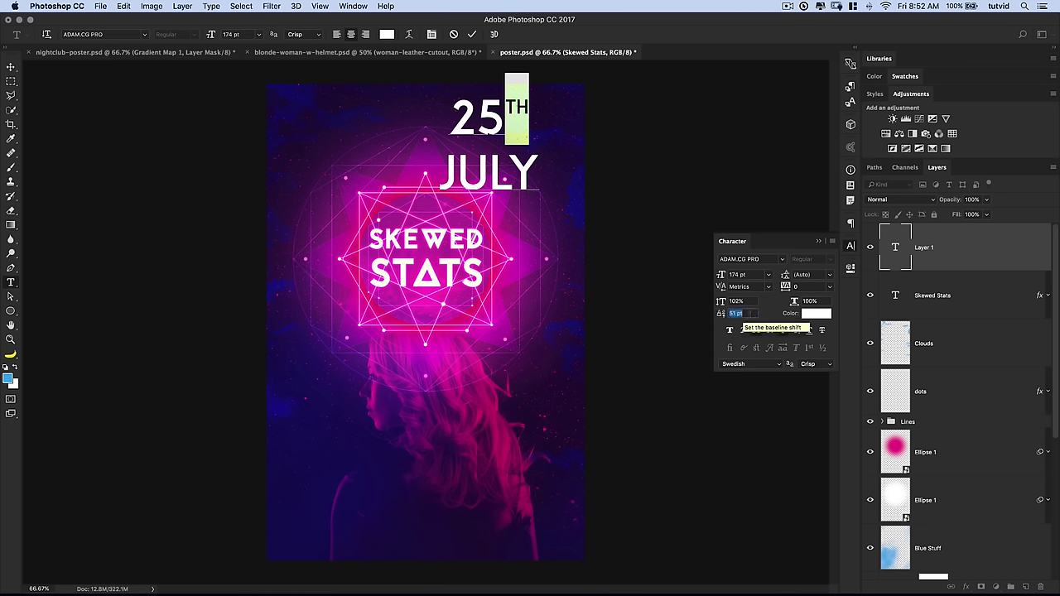
click(478, 104)
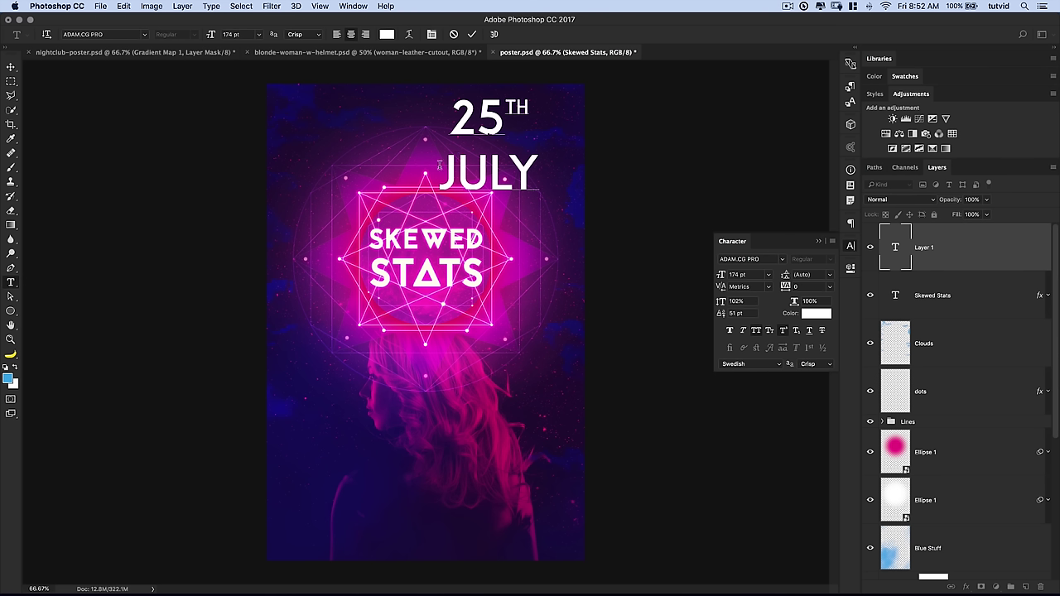
drag(444, 169, 559, 178)
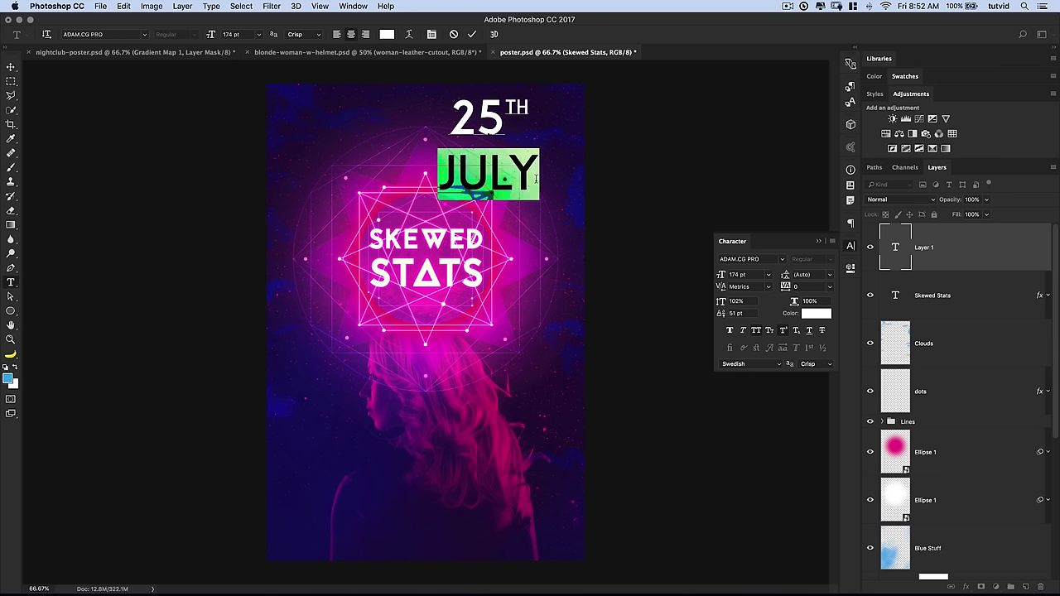
Enlarge the JULY lettering and tighten the leading so it sits under 25TH
mouse_move(719, 275)
mouse_down()
mouse_move(733, 276)
mouse_move(710, 277)
mouse_up()
drag(787, 277, 892, 274)
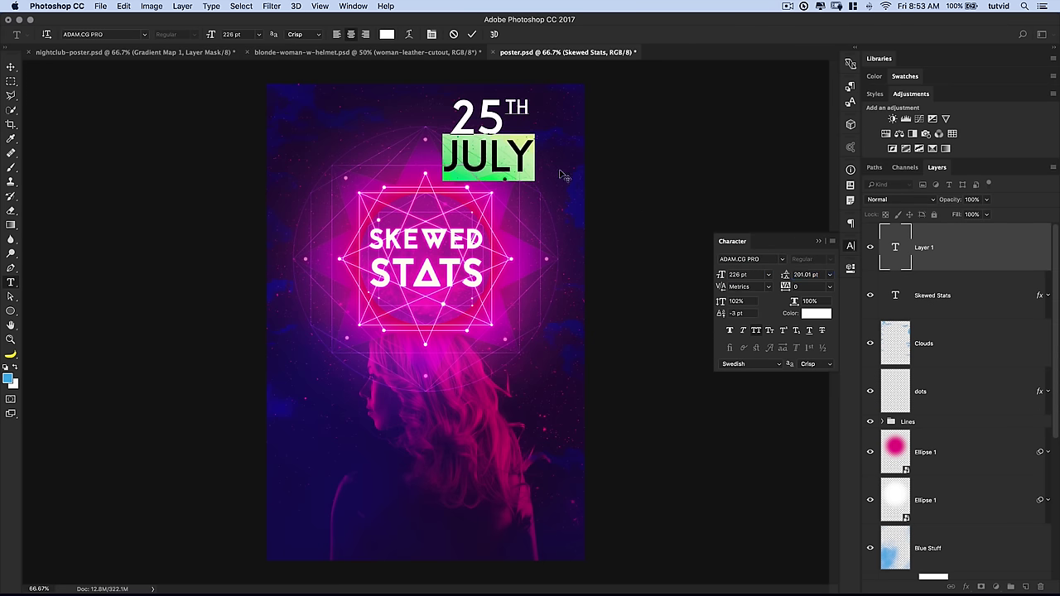
click(473, 35)
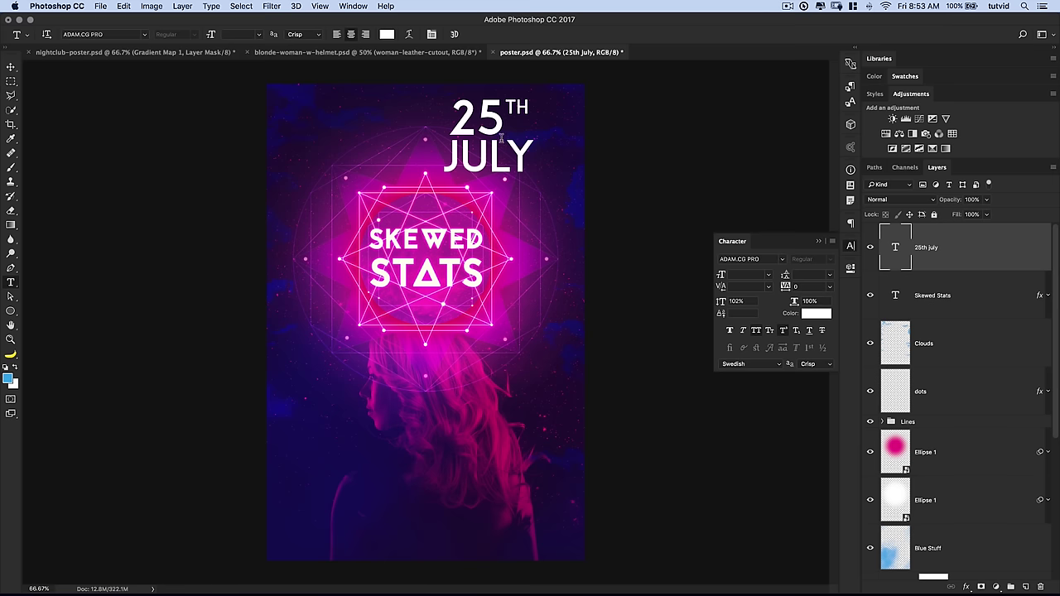
Move the date text to the top-right corner and scale it down to roughly 35%
click(11, 66)
drag(492, 160, 528, 156)
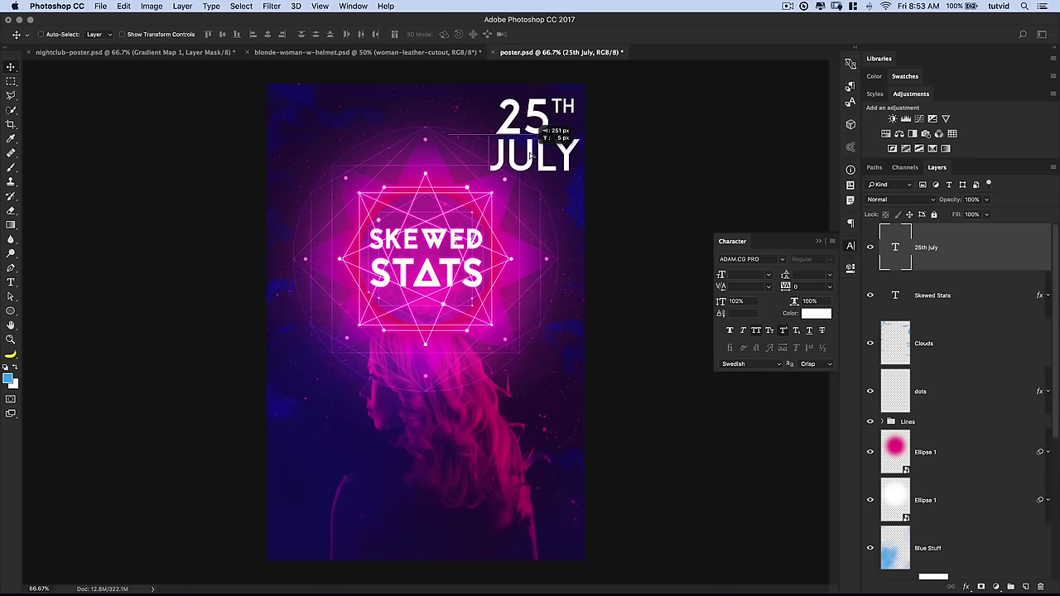
click(134, 6)
click(174, 240)
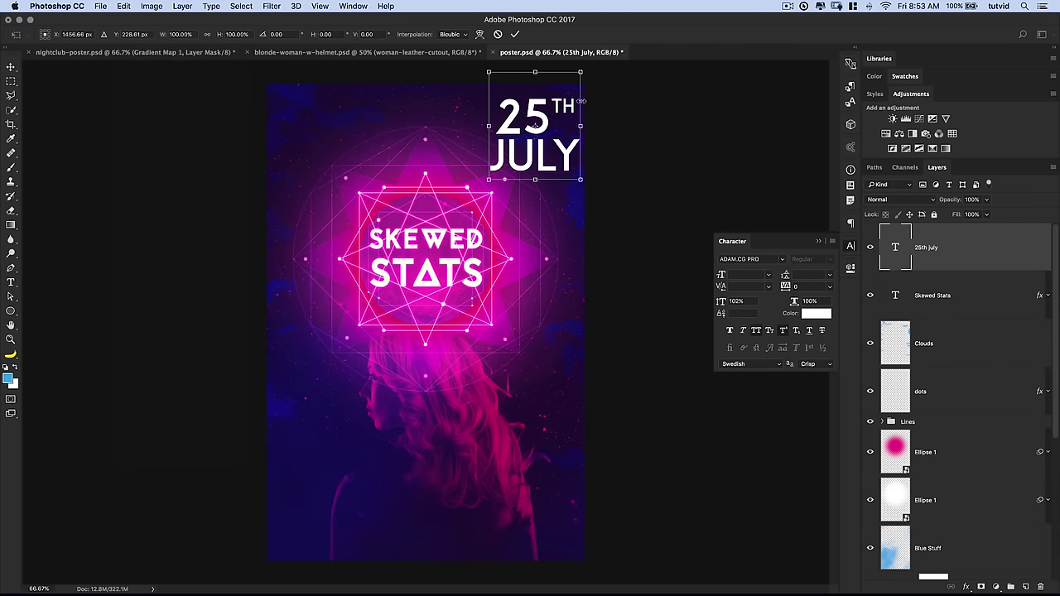
drag(581, 72, 550, 107)
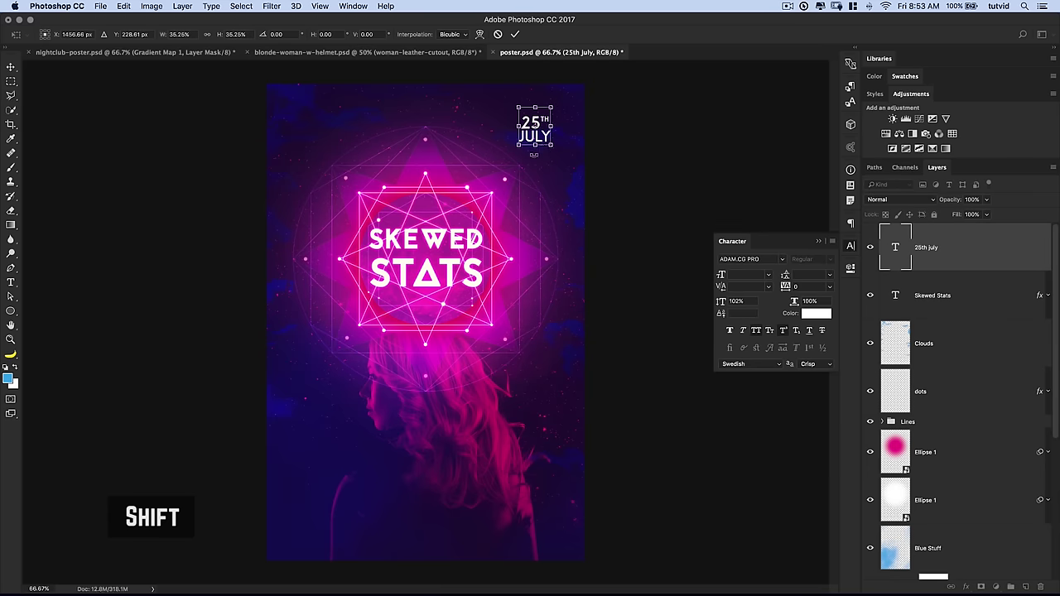
key(Return)
drag(535, 137, 540, 137)
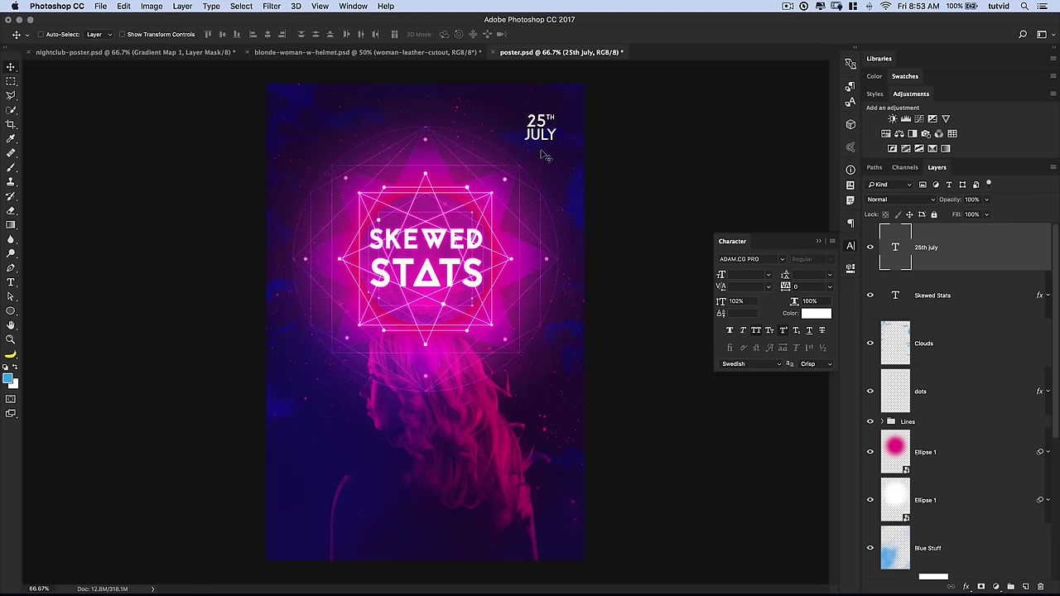
Draw a circle around the date with no fill and a white stroke
click(11, 311)
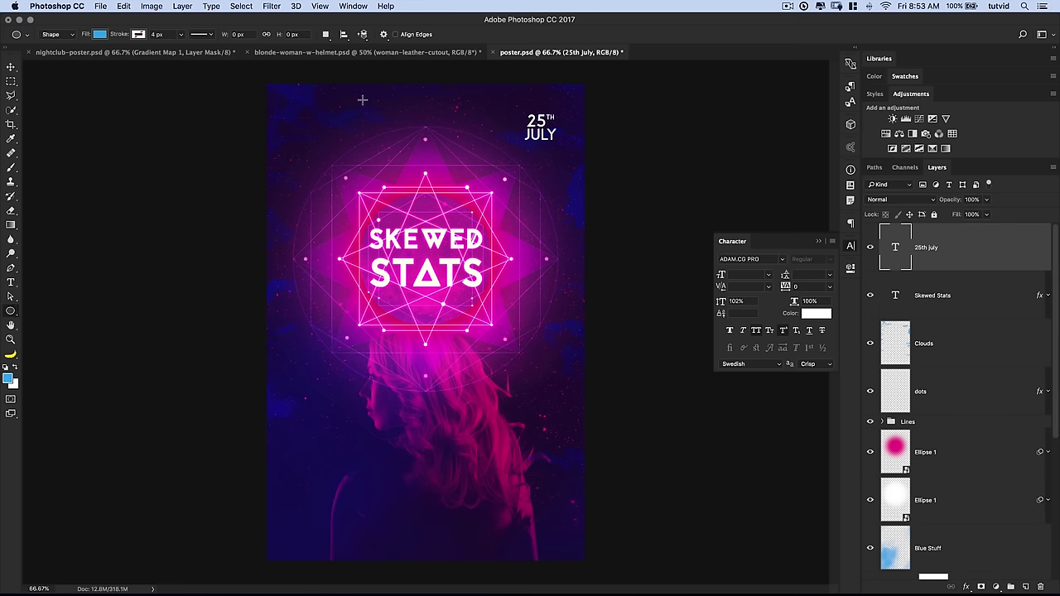
drag(517, 116, 568, 154)
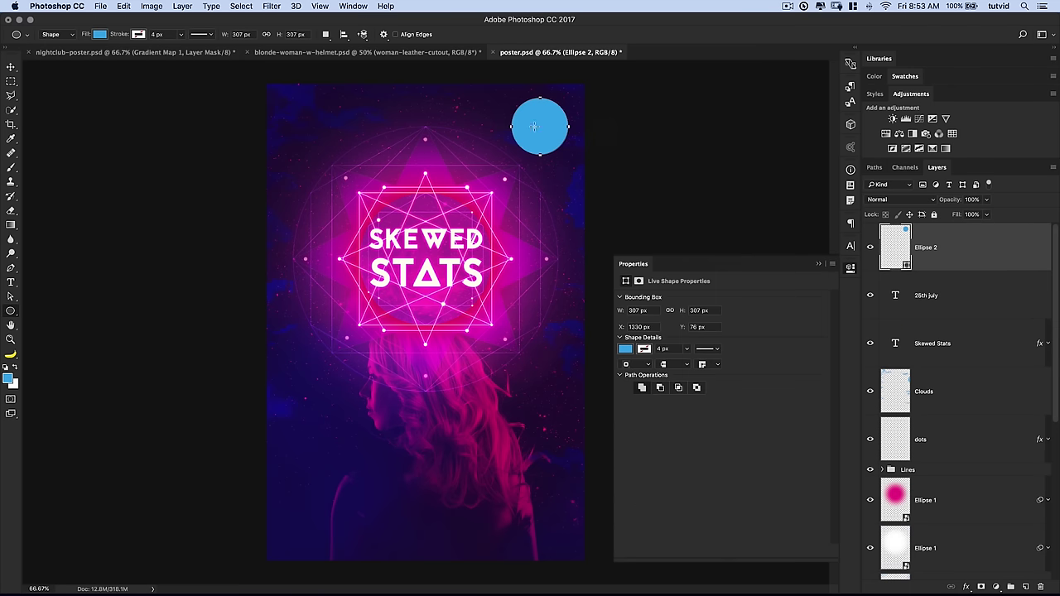
click(625, 349)
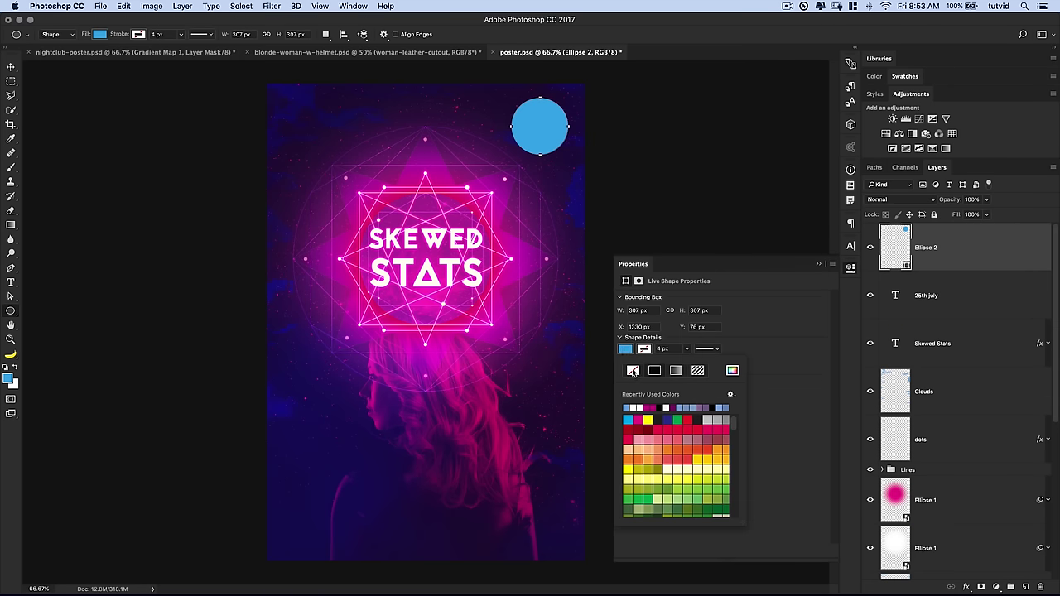
click(632, 371)
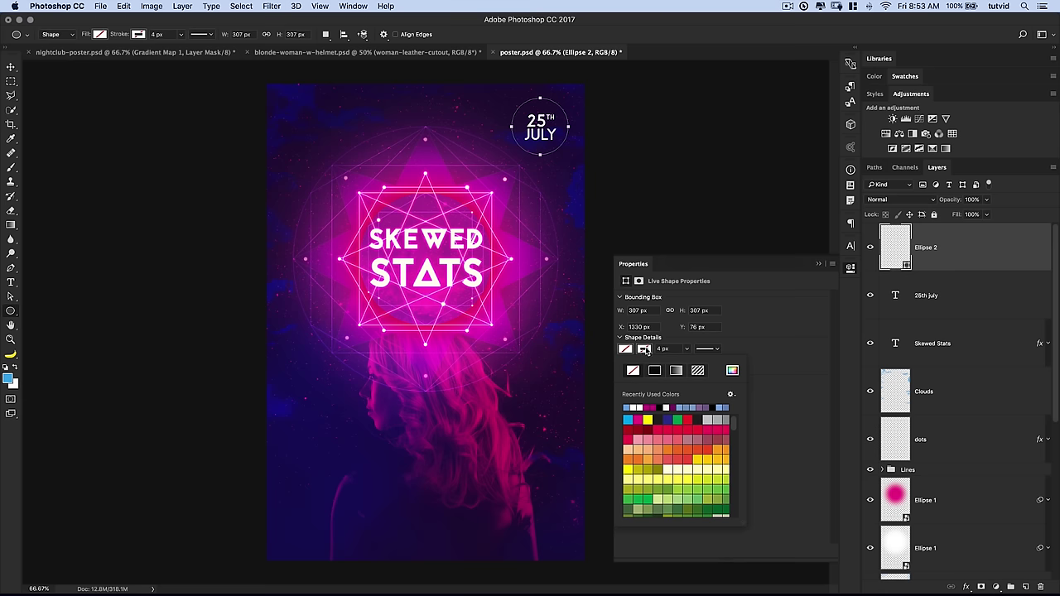
click(645, 349)
click(634, 408)
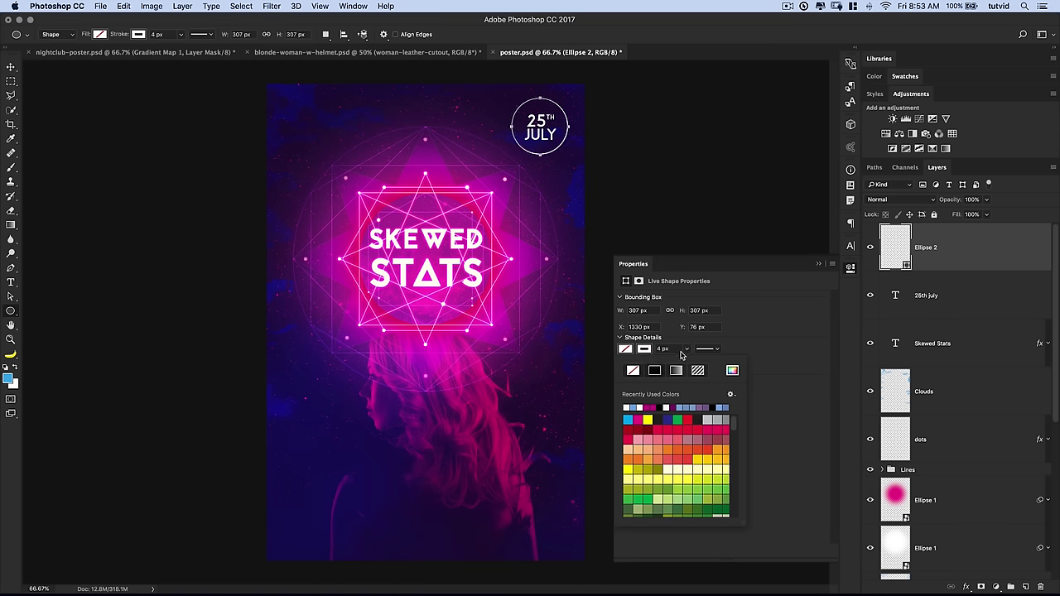
click(676, 356)
click(855, 270)
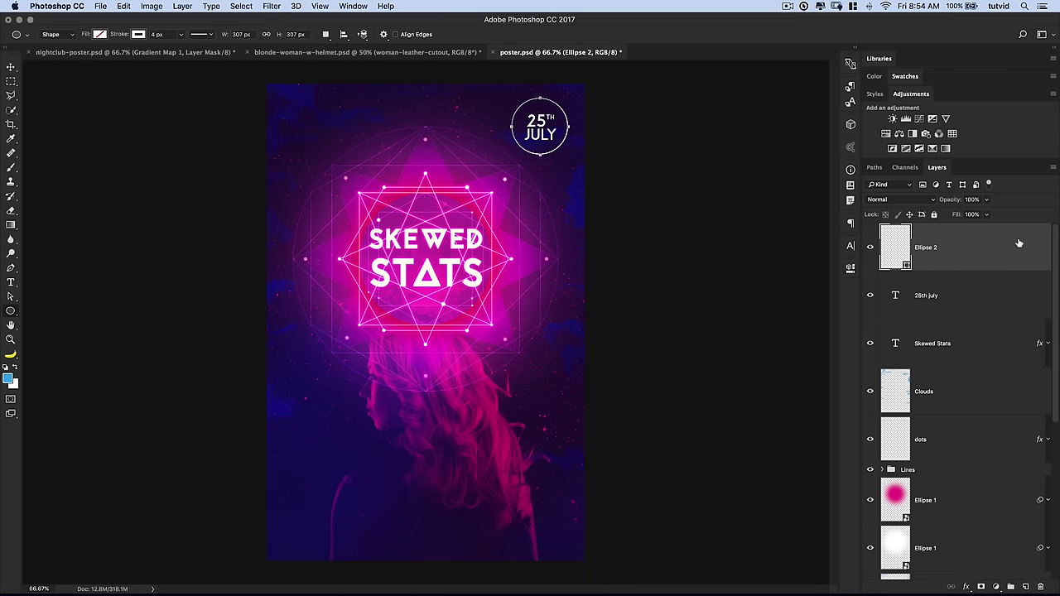
Dim the circle layer to 25% opacity
click(956, 202)
text(25)
key(Tab)
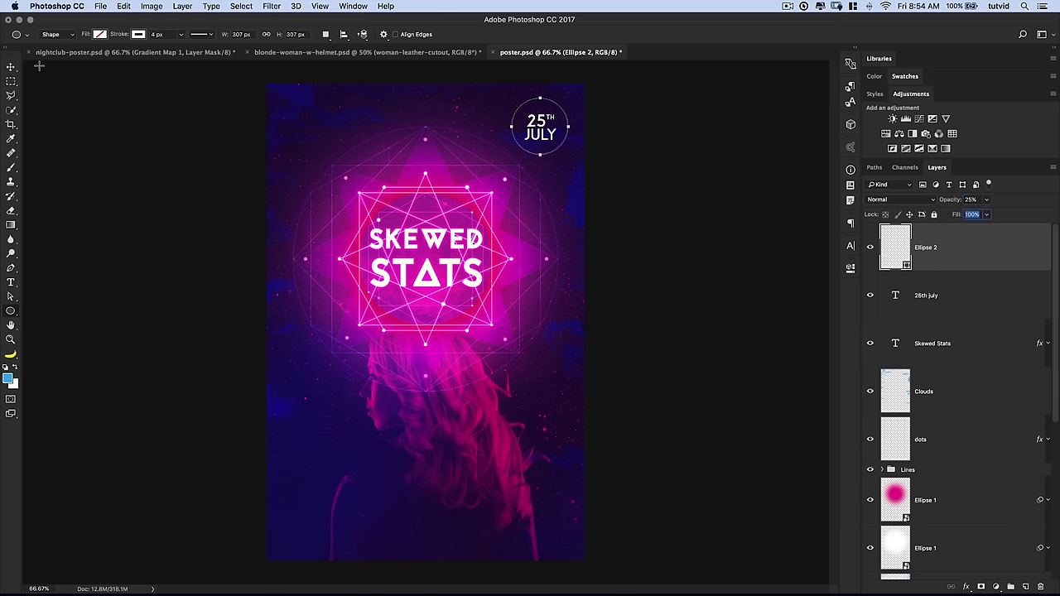
click(10, 68)
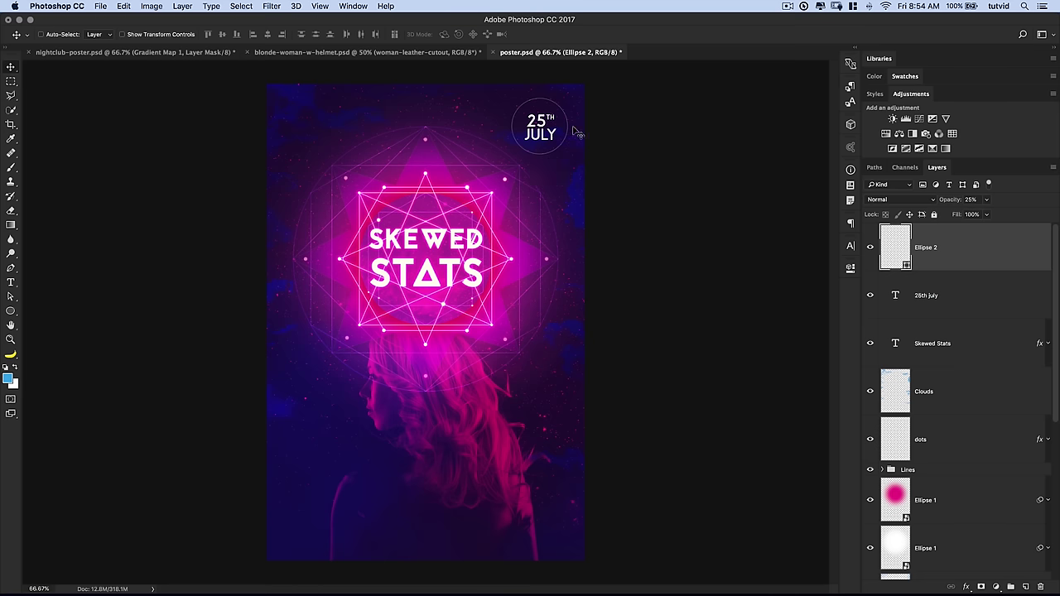
click(960, 303)
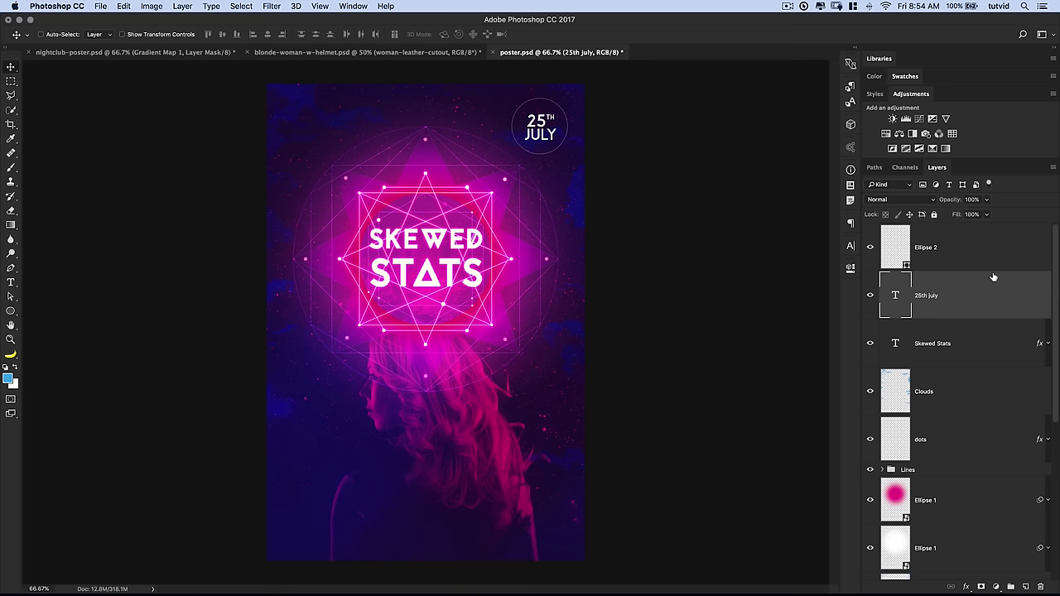
Add an Outer Glow layer style of size 9 to the date text
click(152, 6)
mouse_move(182, 6)
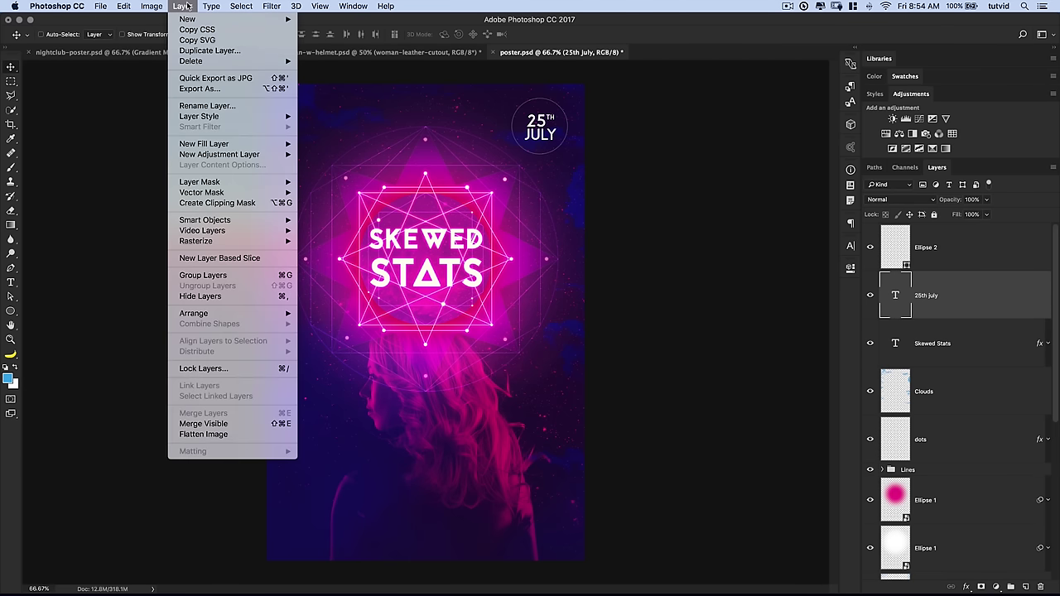
mouse_move(223, 121)
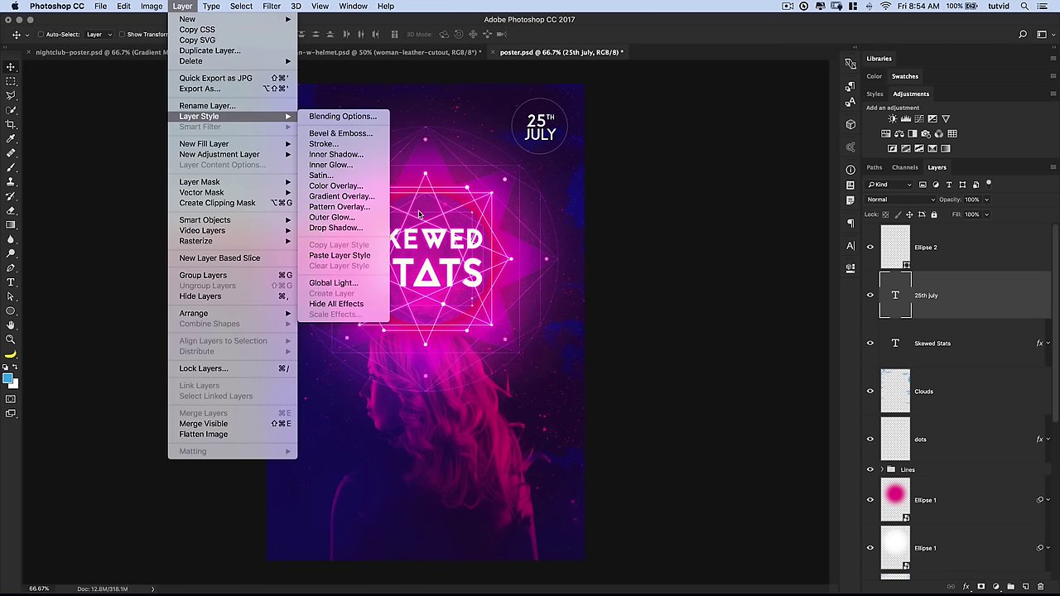
click(348, 218)
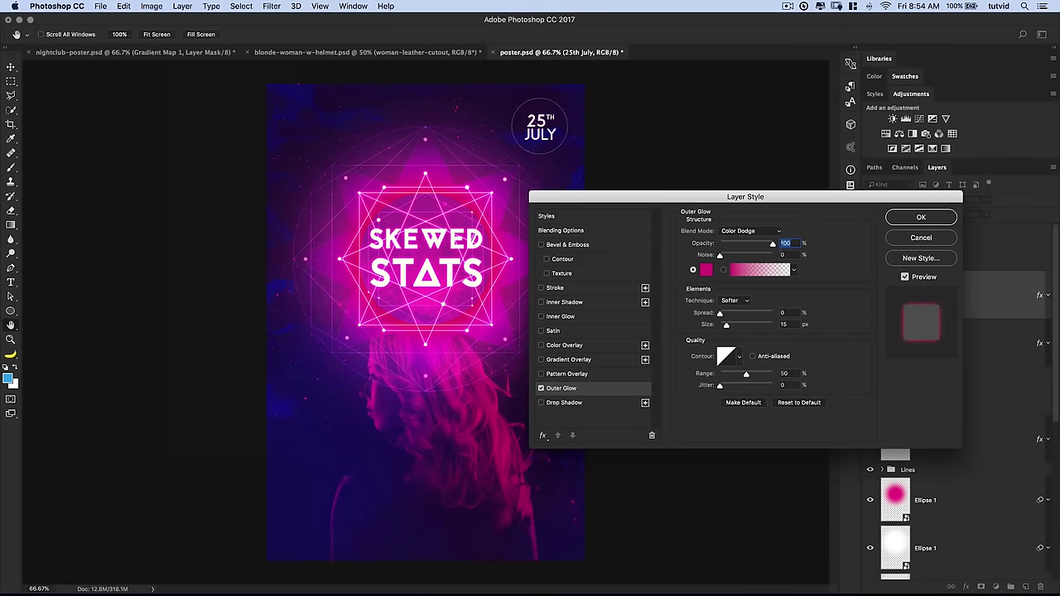
click(778, 324)
text(9)
key(Tab)
Make the outer glow bright blue in Screen mode at 18 px with lower opacity
click(705, 270)
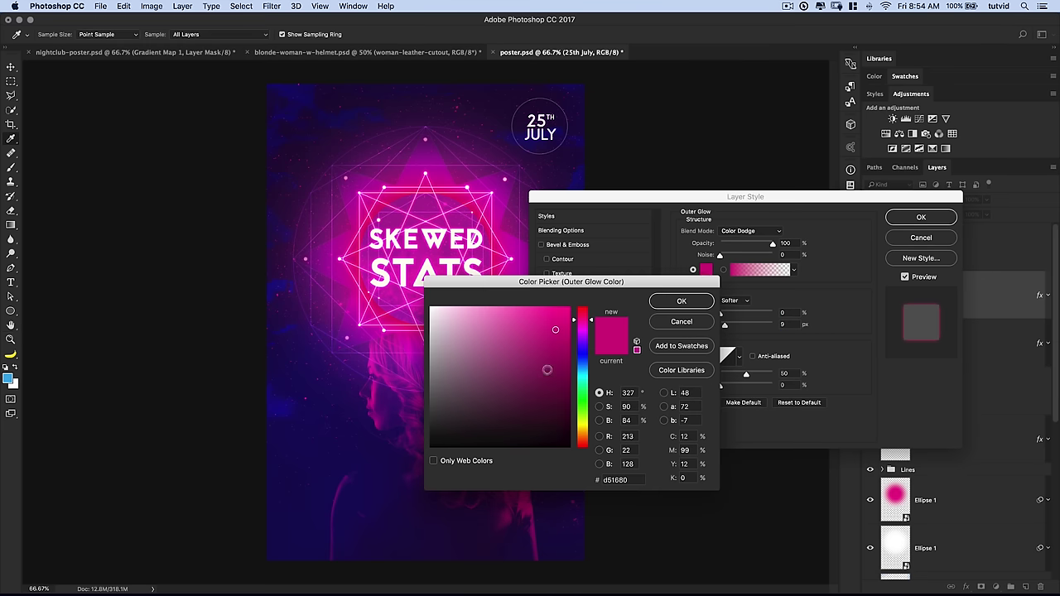
drag(581, 359, 584, 370)
drag(555, 329, 500, 325)
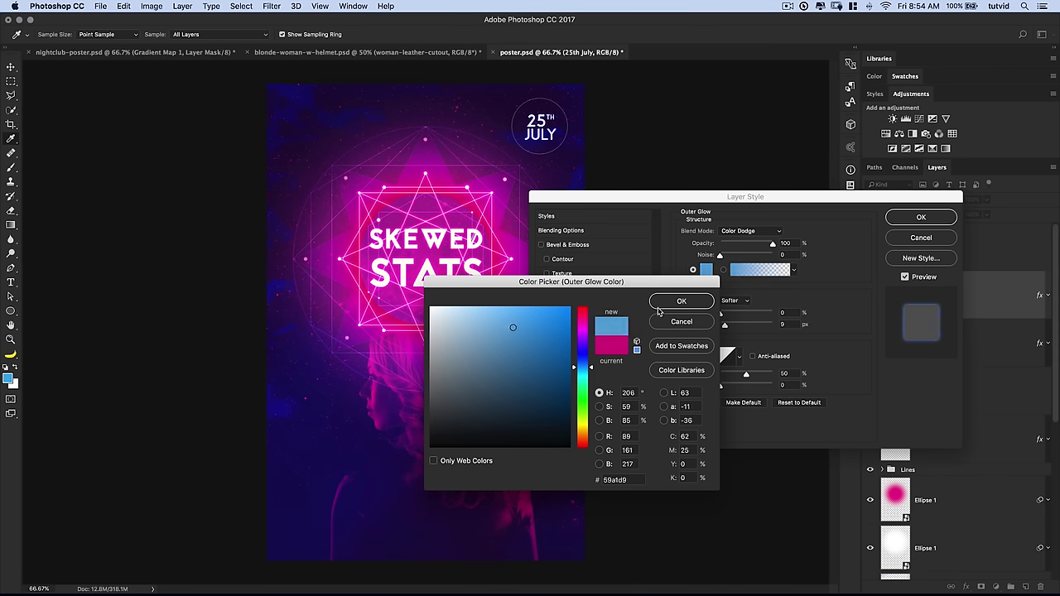
click(681, 302)
click(754, 232)
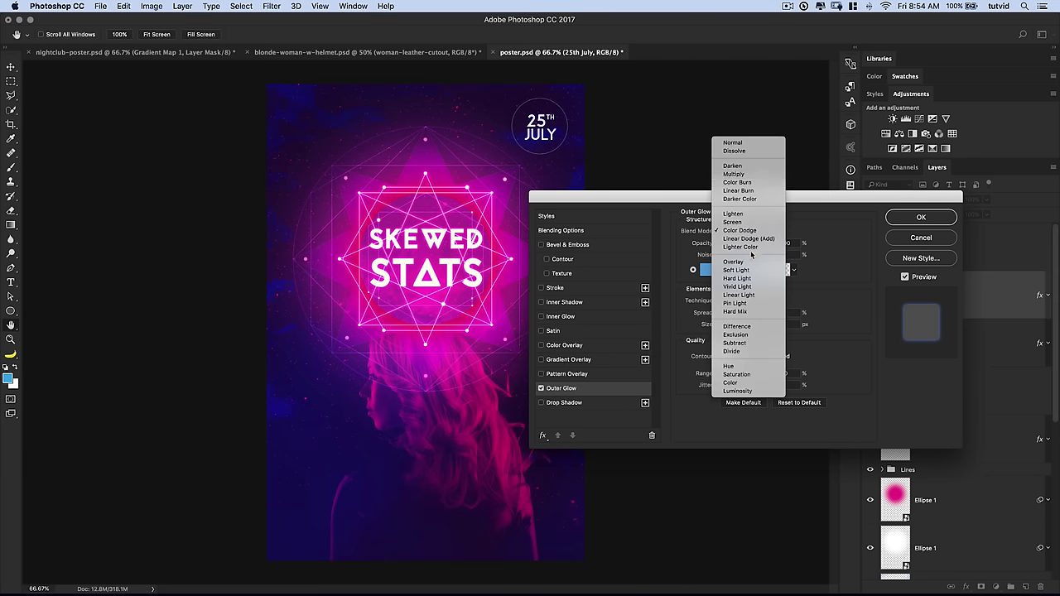
click(737, 222)
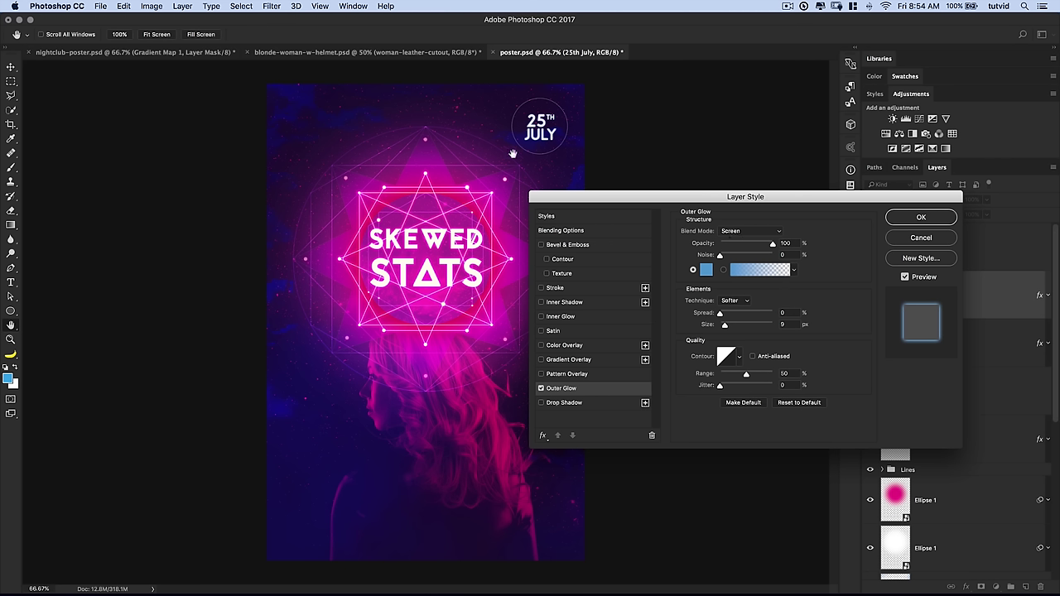
drag(725, 328, 727, 328)
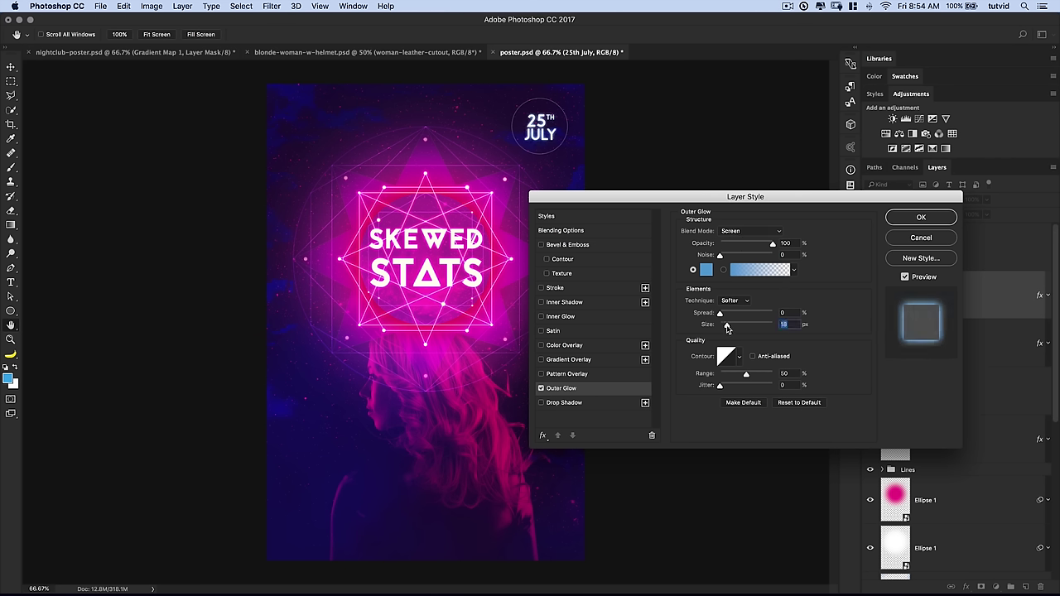
drag(767, 241, 766, 245)
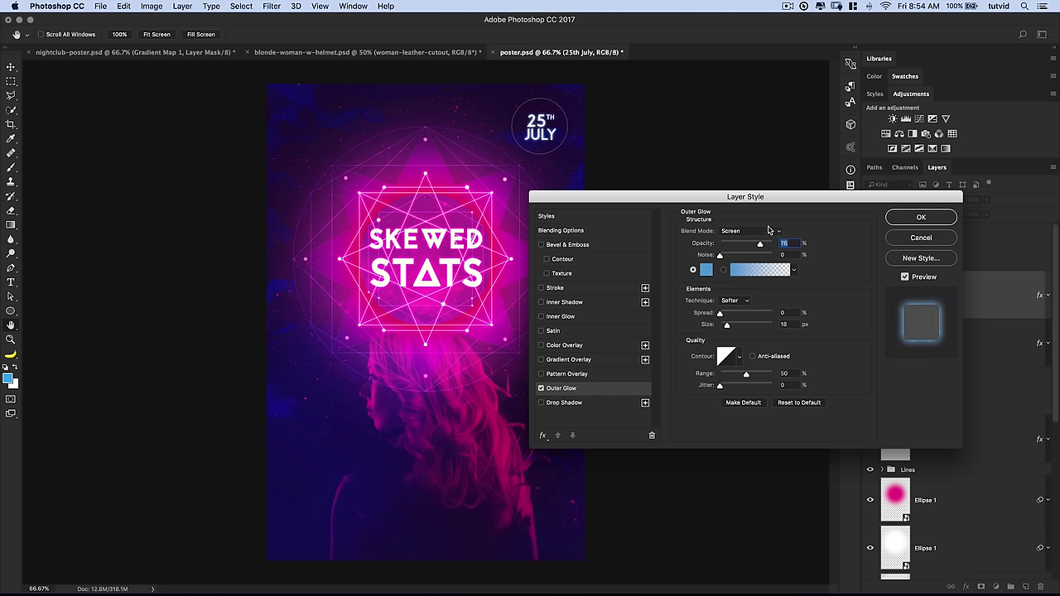
click(706, 272)
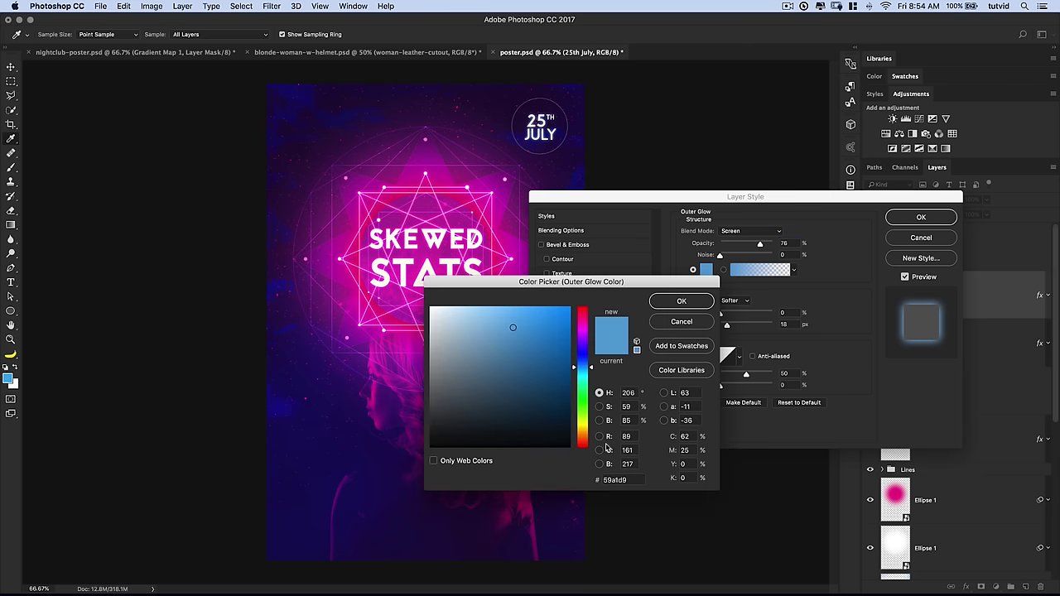
click(684, 300)
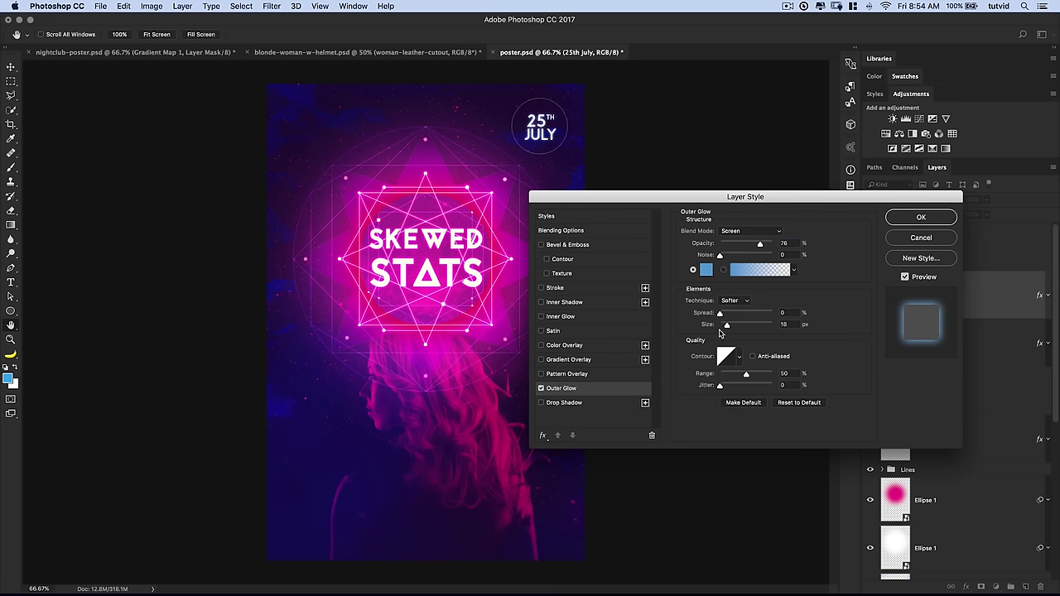
click(938, 219)
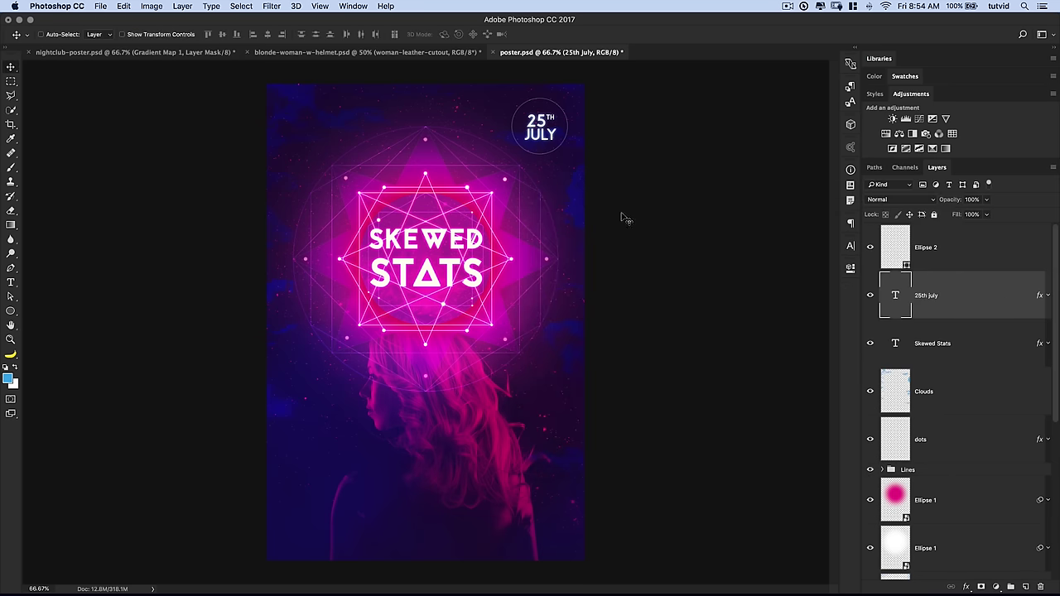
Copy the glow style onto Ellipse 2, dim it to 30%, and switch to nightclub-poster.psd
right_click(983, 303)
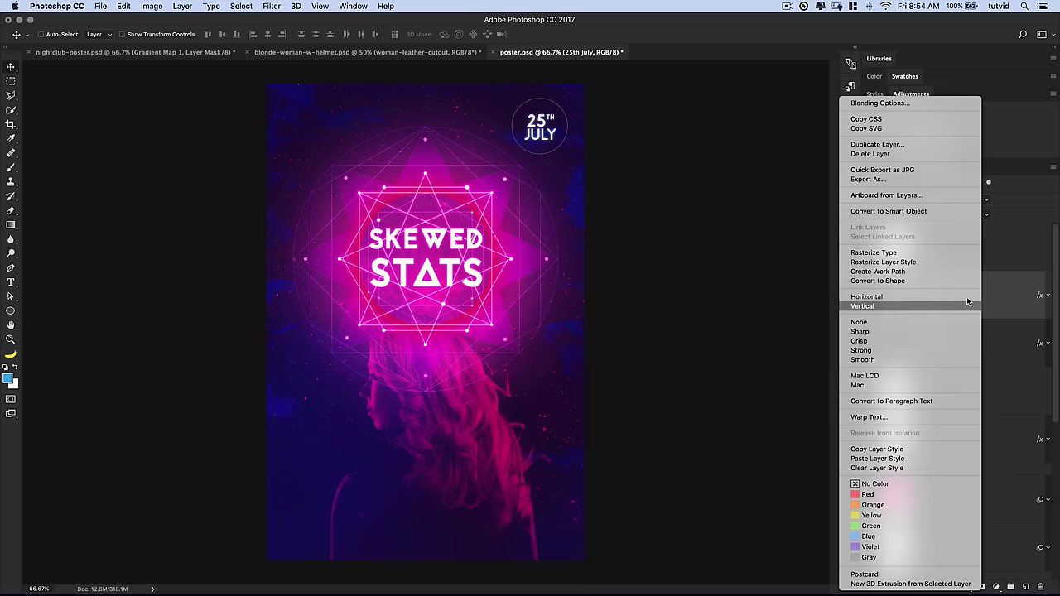
click(870, 450)
click(1009, 251)
right_click(987, 251)
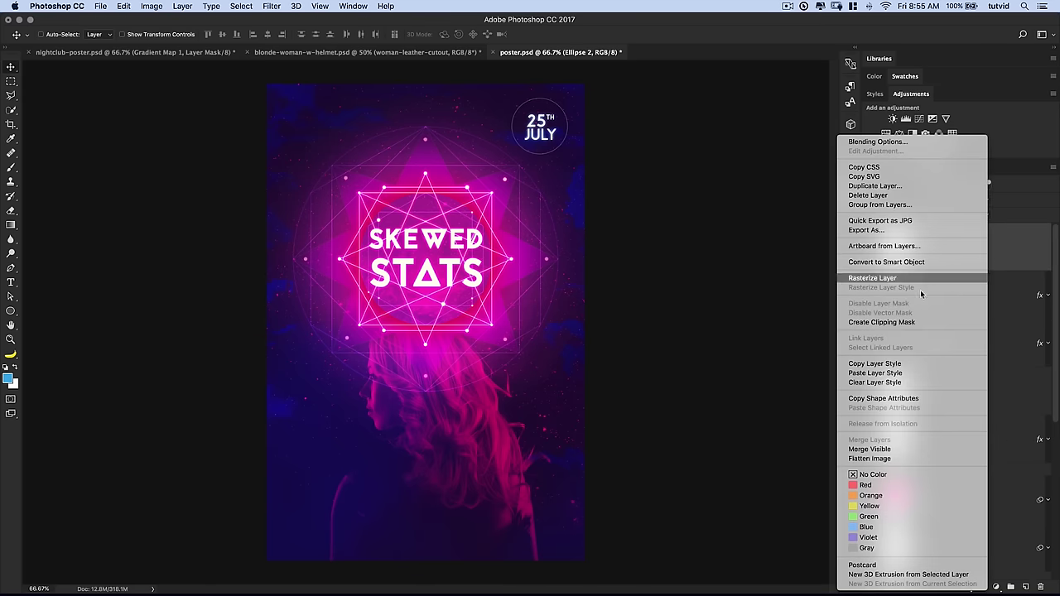
click(876, 383)
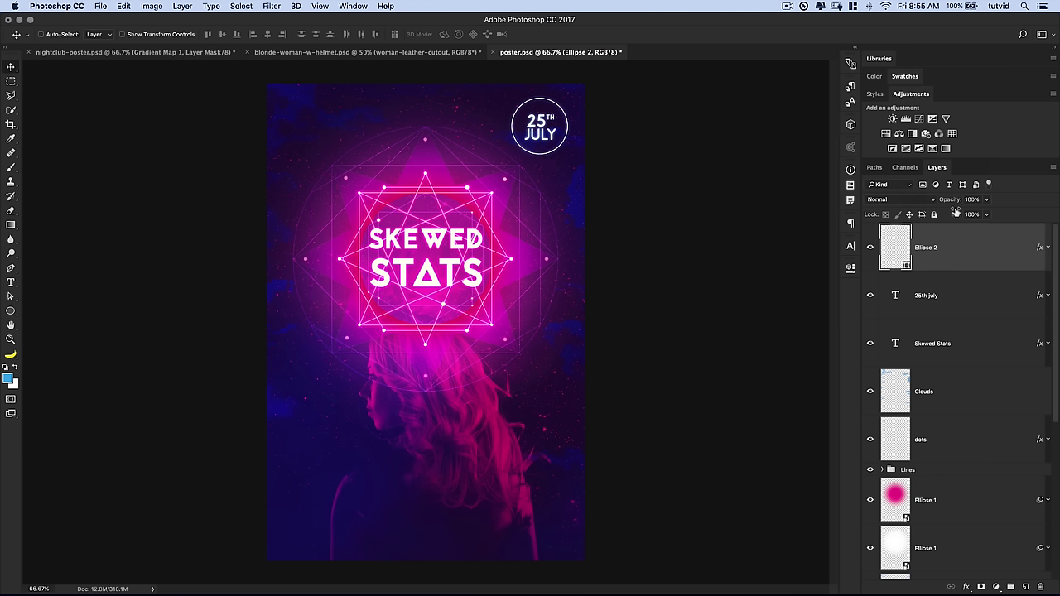
drag(953, 202, 914, 203)
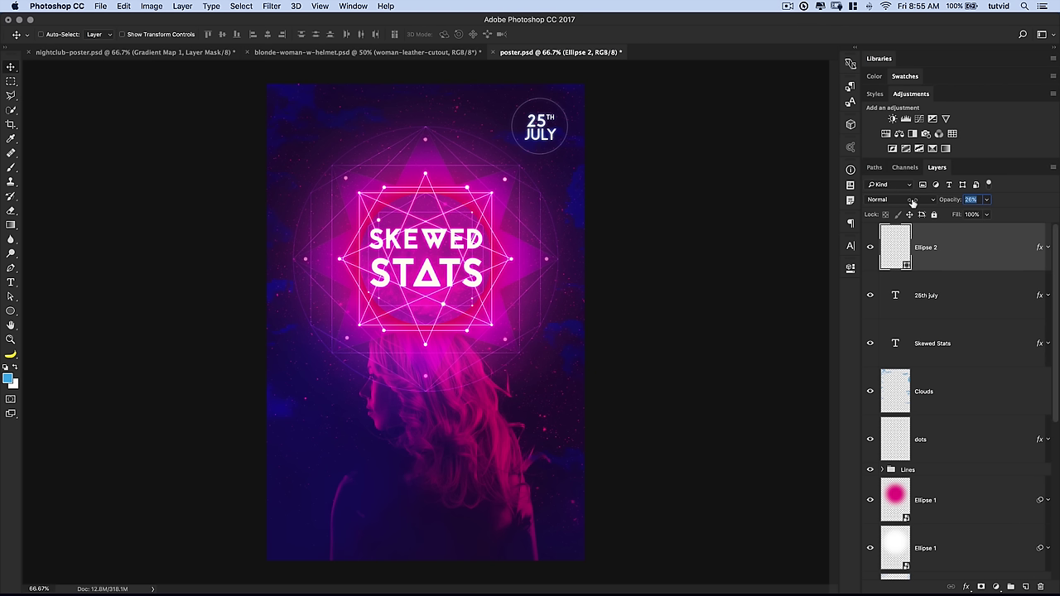
drag(914, 202, 915, 203)
click(172, 52)
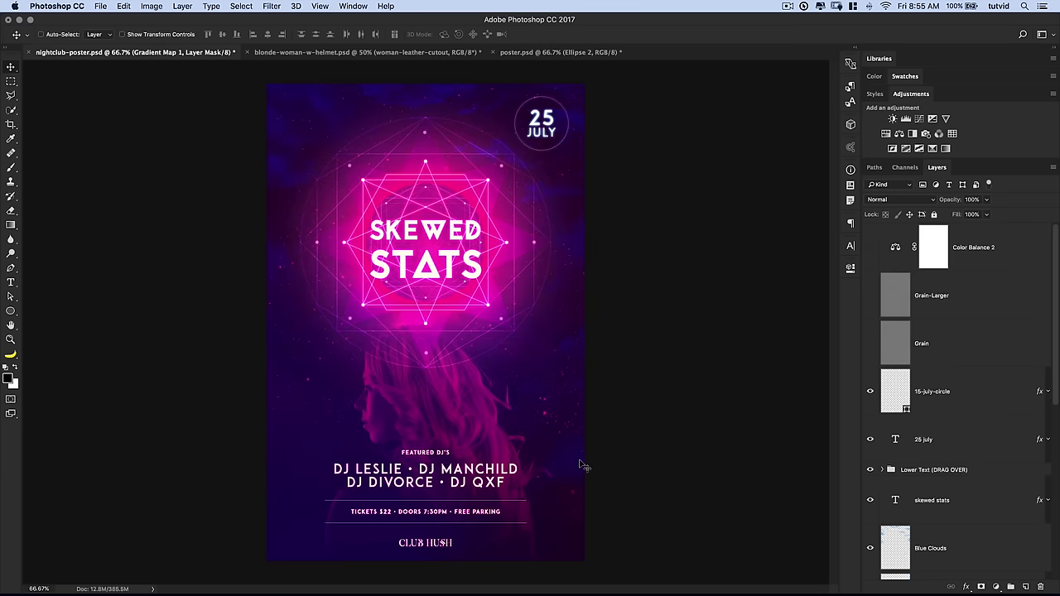
Drag the Lower Text (DRAG OVER) group from nightclub-poster.psd into the bottom of poster.psd
click(915, 471)
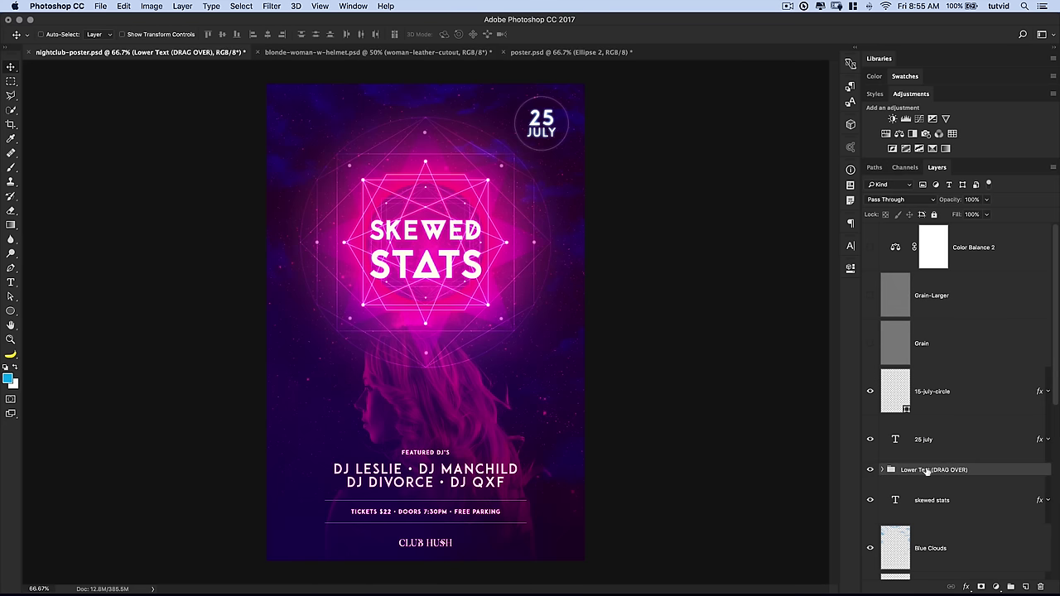
mouse_move(437, 482)
mouse_down()
mouse_move(622, 87)
mouse_move(613, 52)
mouse_move(445, 497)
mouse_up()
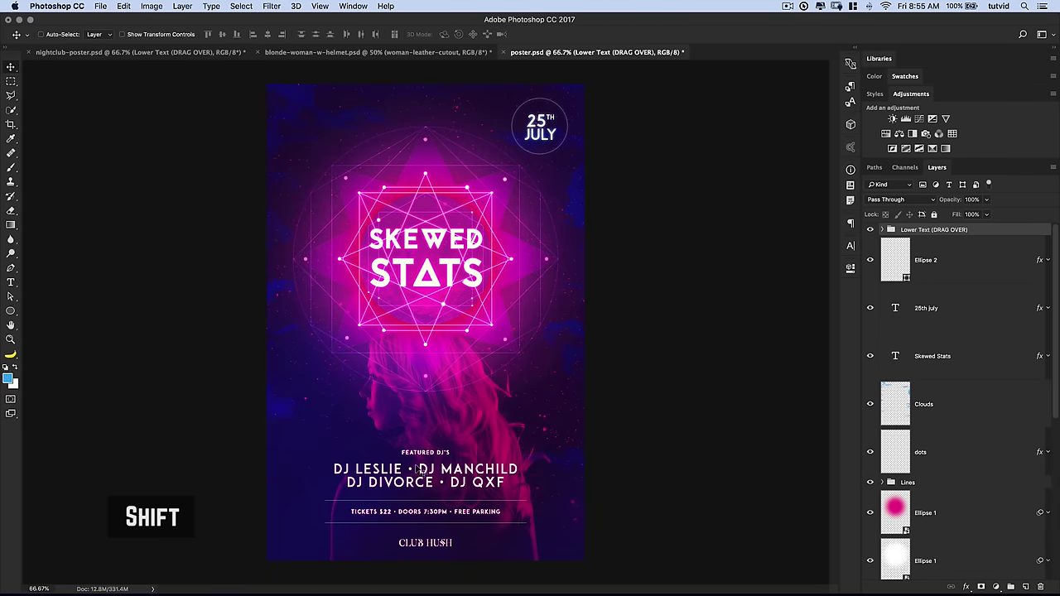
click(882, 230)
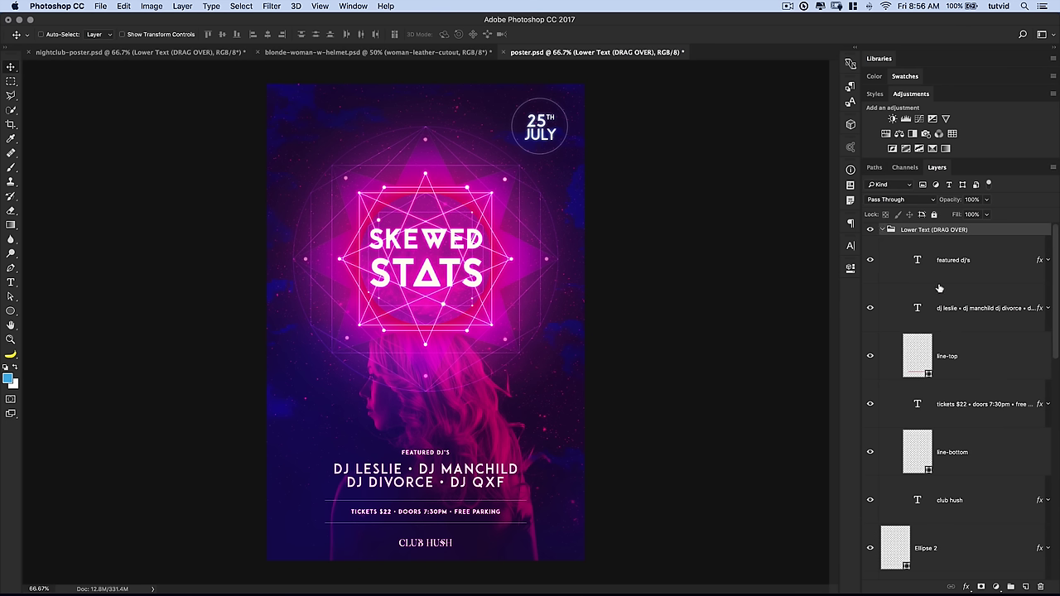
click(956, 353)
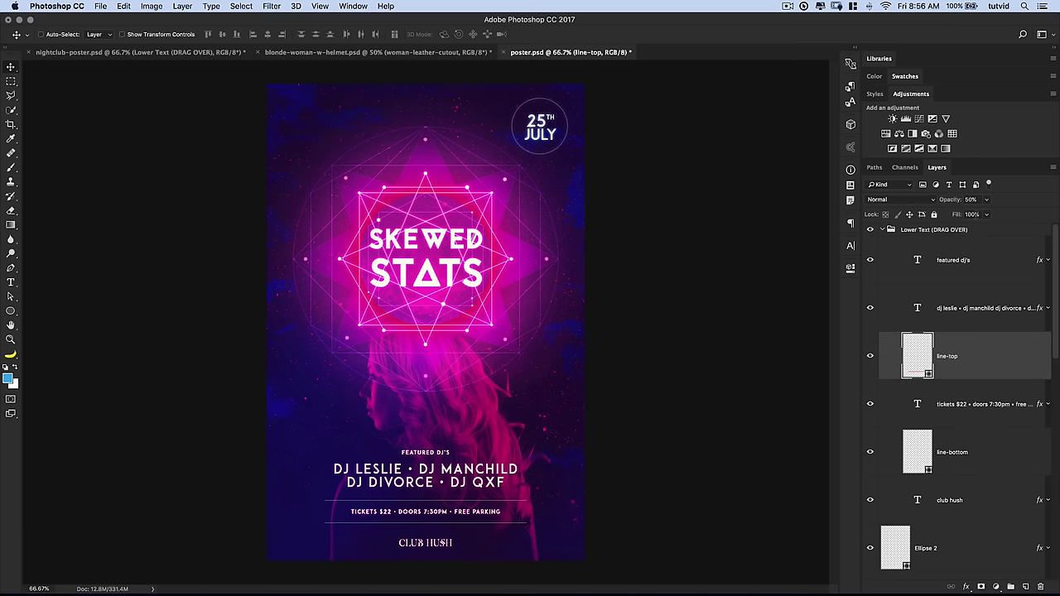
click(884, 230)
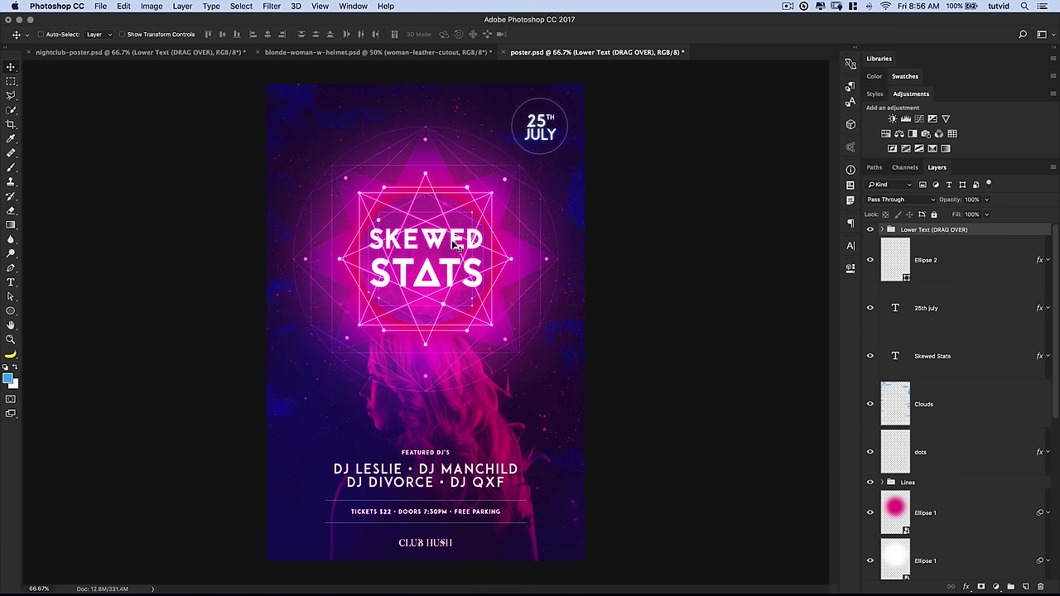
Add a layer named Grain, fill it with 50% gray, and convert it to a smart object
click(1027, 587)
double_click(927, 247)
text(c)
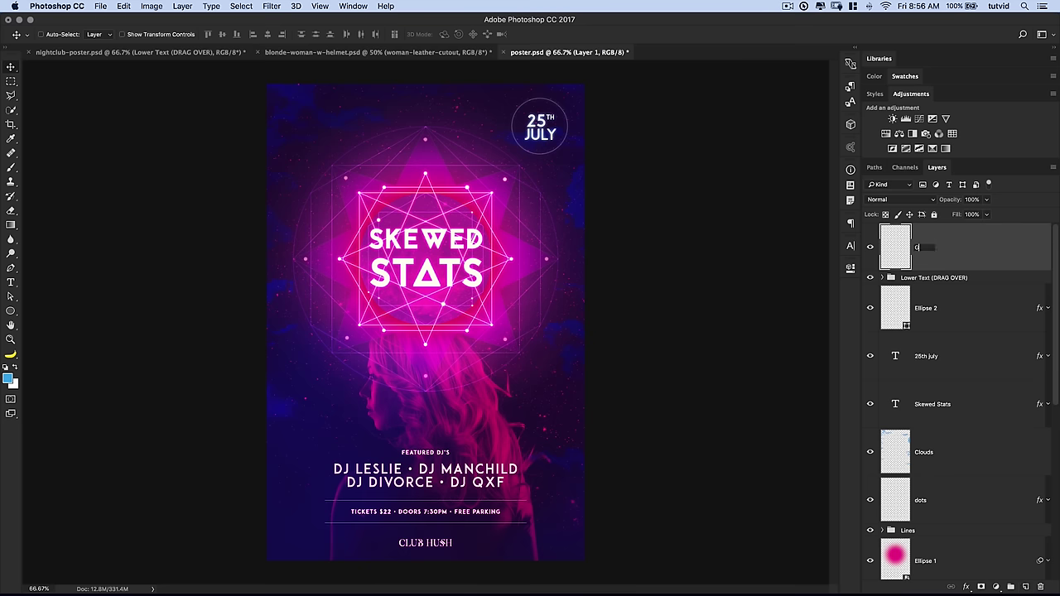
text(rain)
key(Return)
click(123, 6)
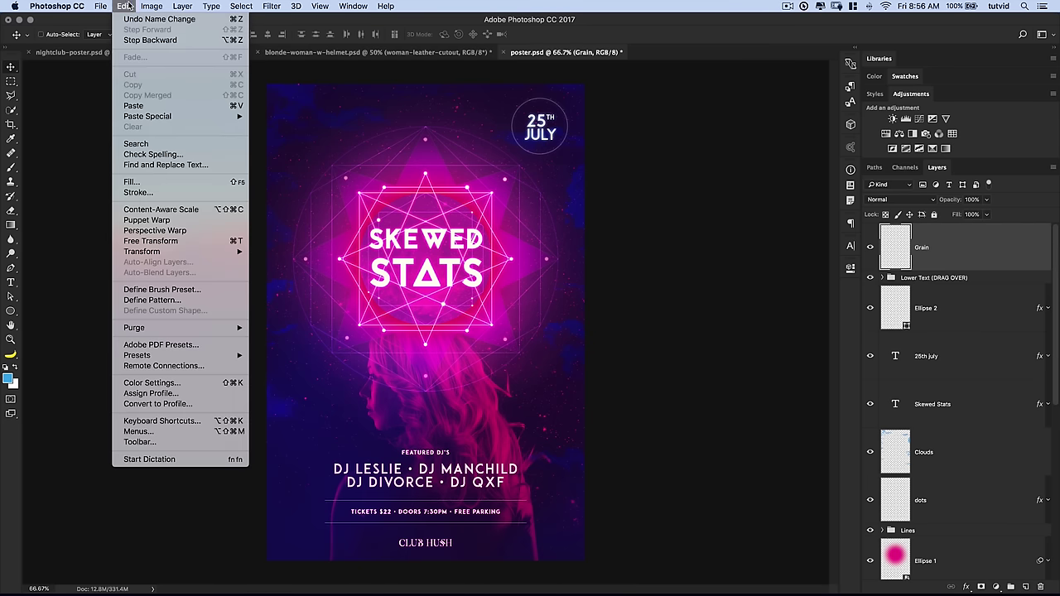
click(162, 182)
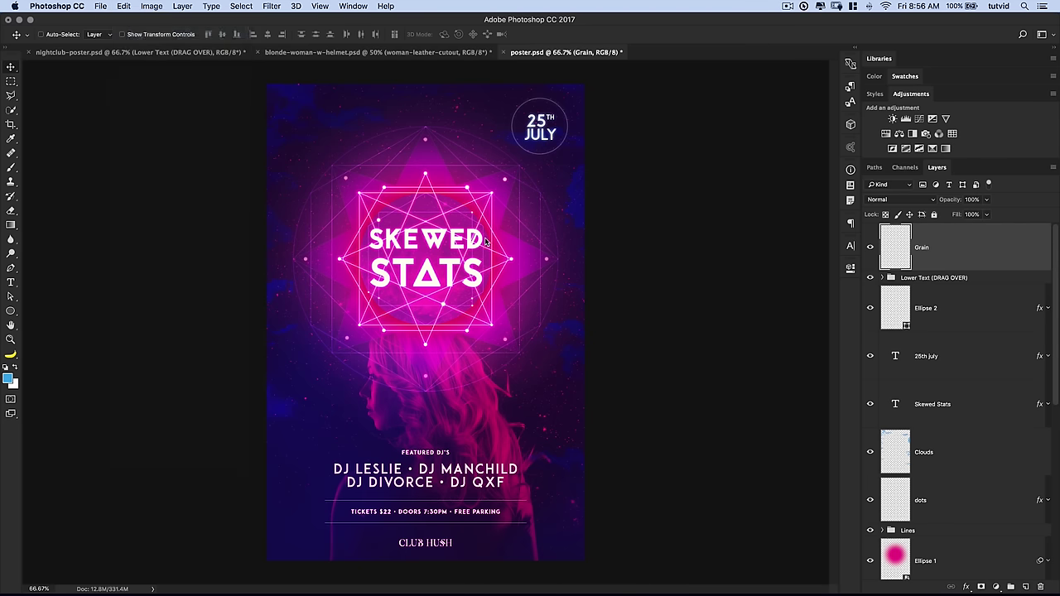
click(542, 265)
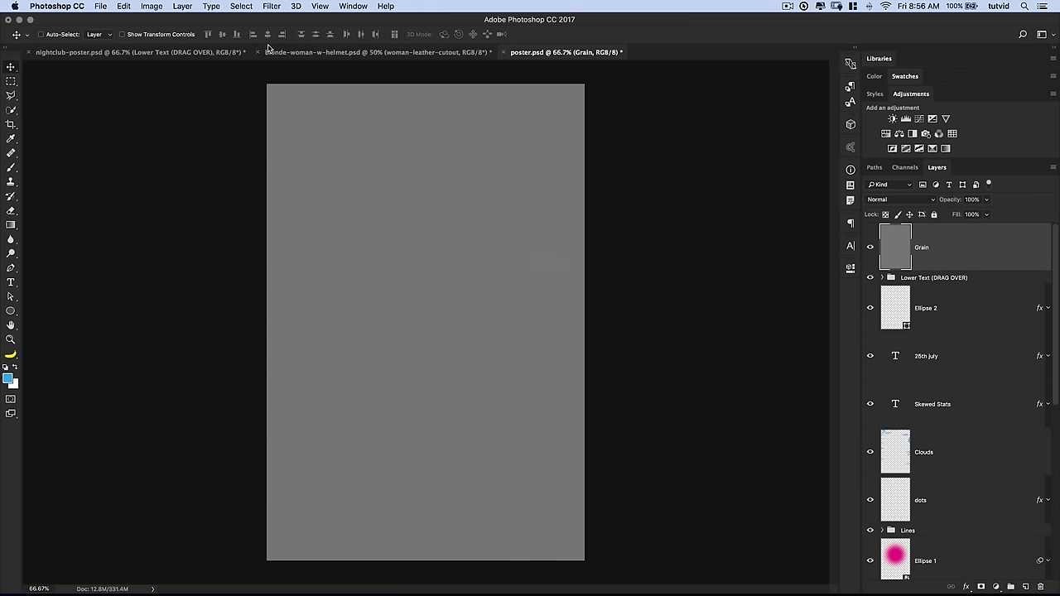
right_click(945, 244)
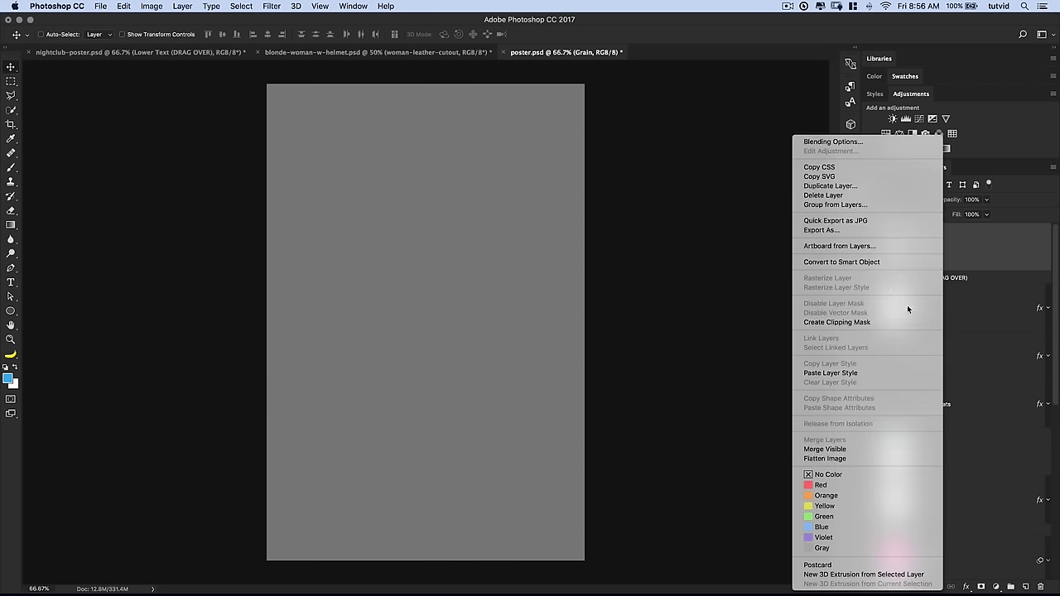
click(863, 262)
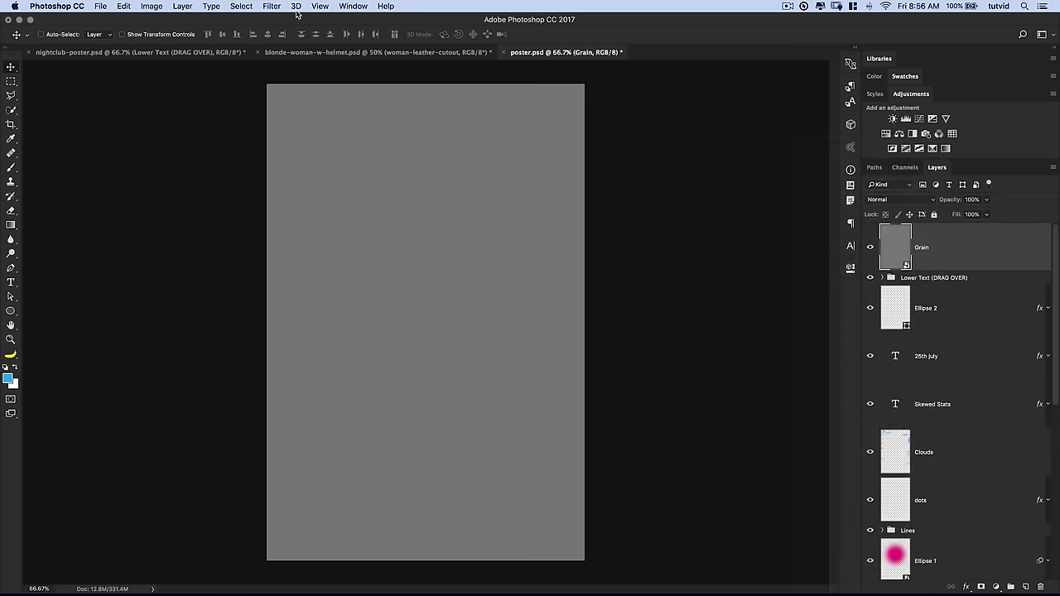
Apply Camera Raw grain to the Grain layer: Amount 100, Size 78, Roughness 53
click(271, 6)
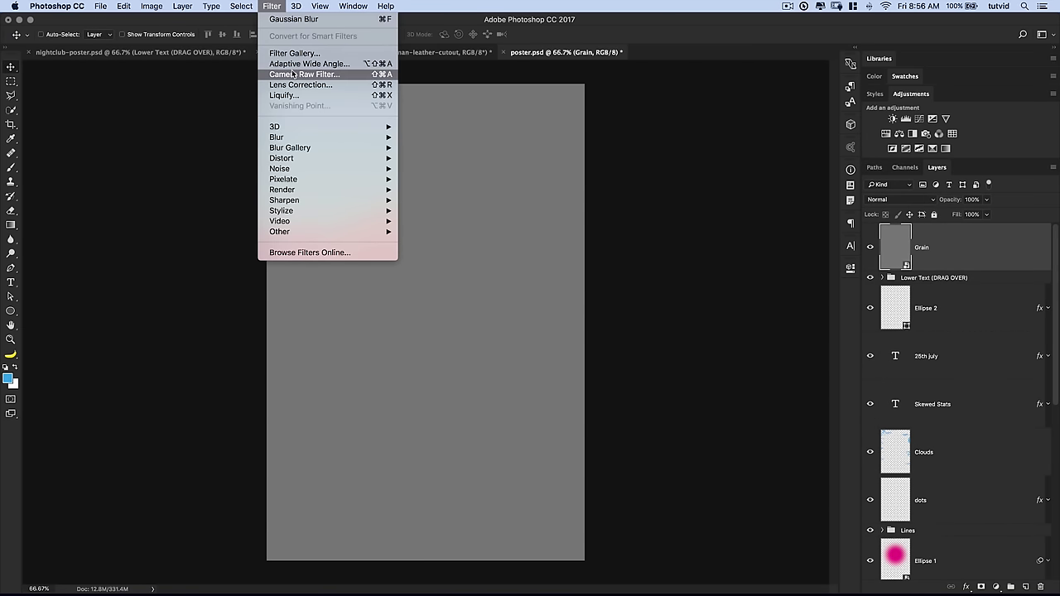
click(292, 74)
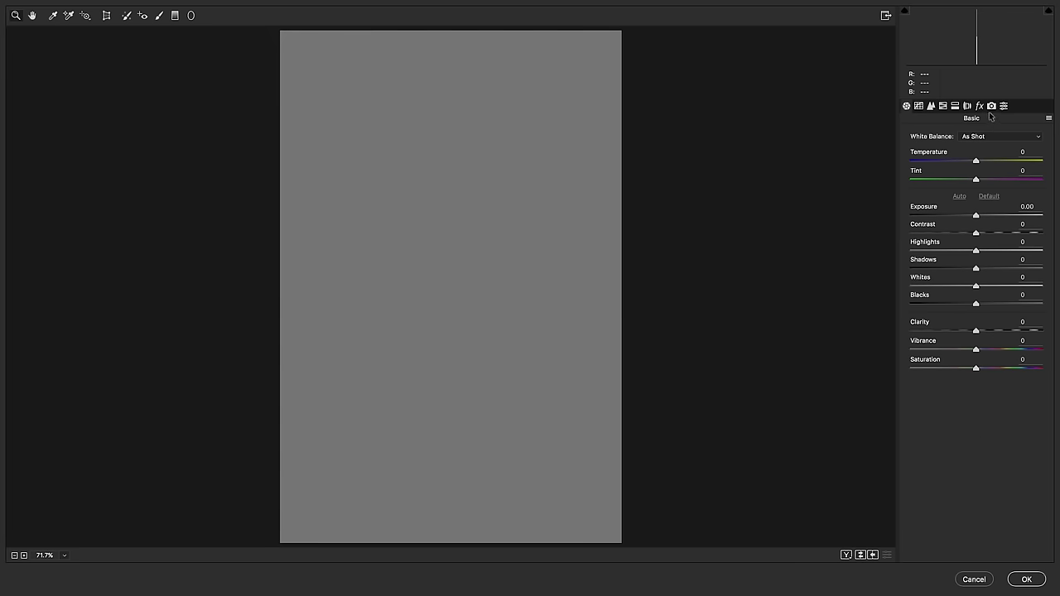
click(980, 107)
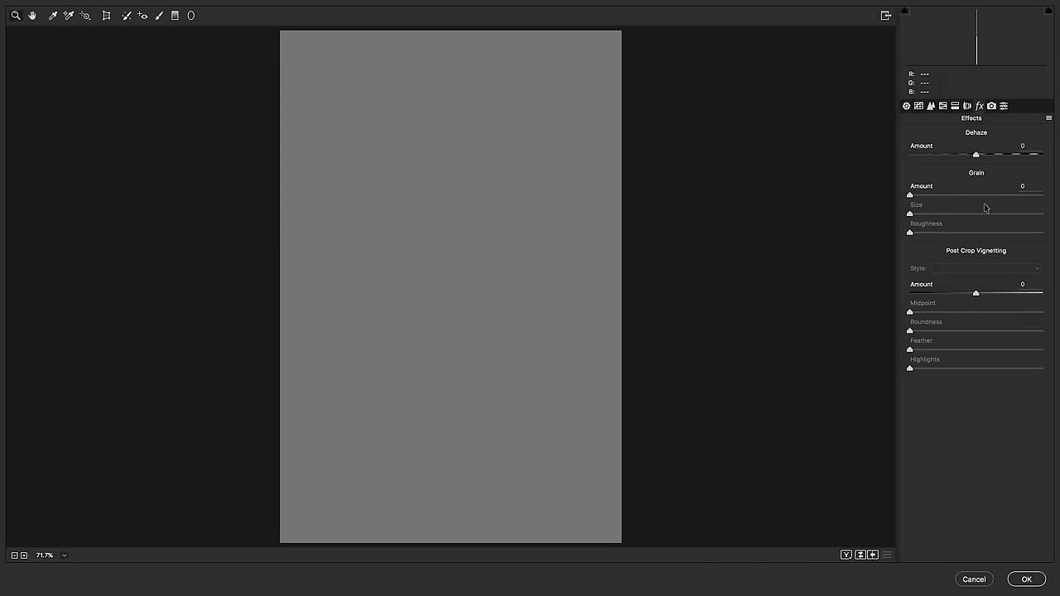
drag(981, 196, 1044, 194)
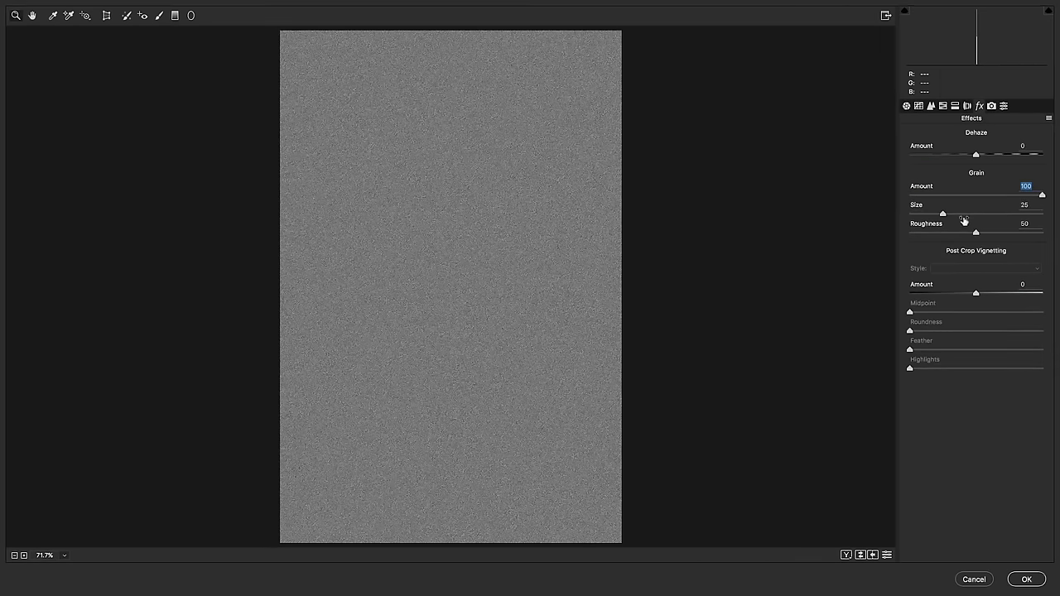
drag(981, 215, 1012, 214)
click(1028, 581)
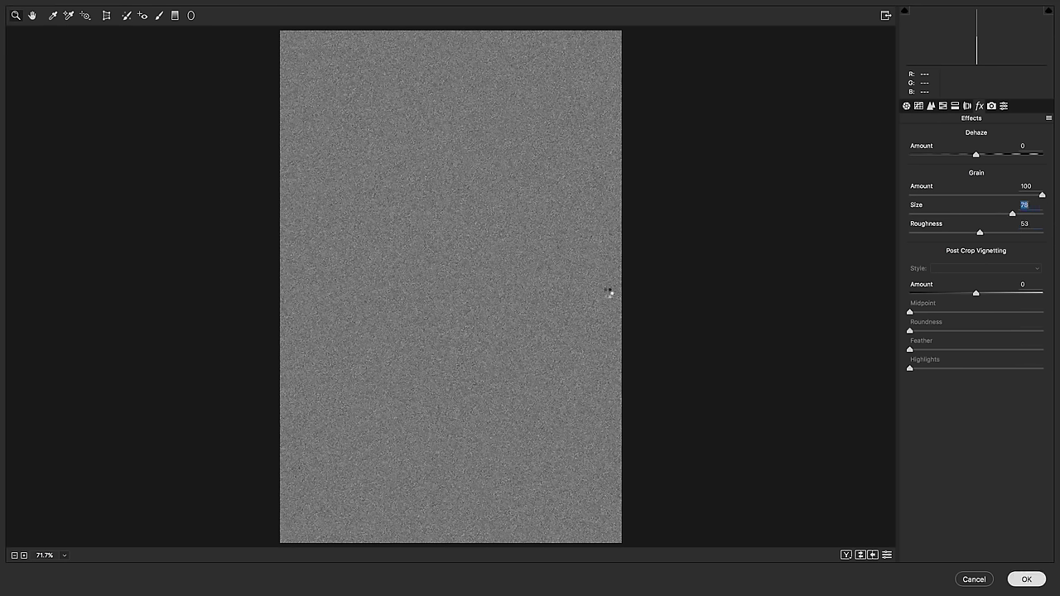
click(900, 199)
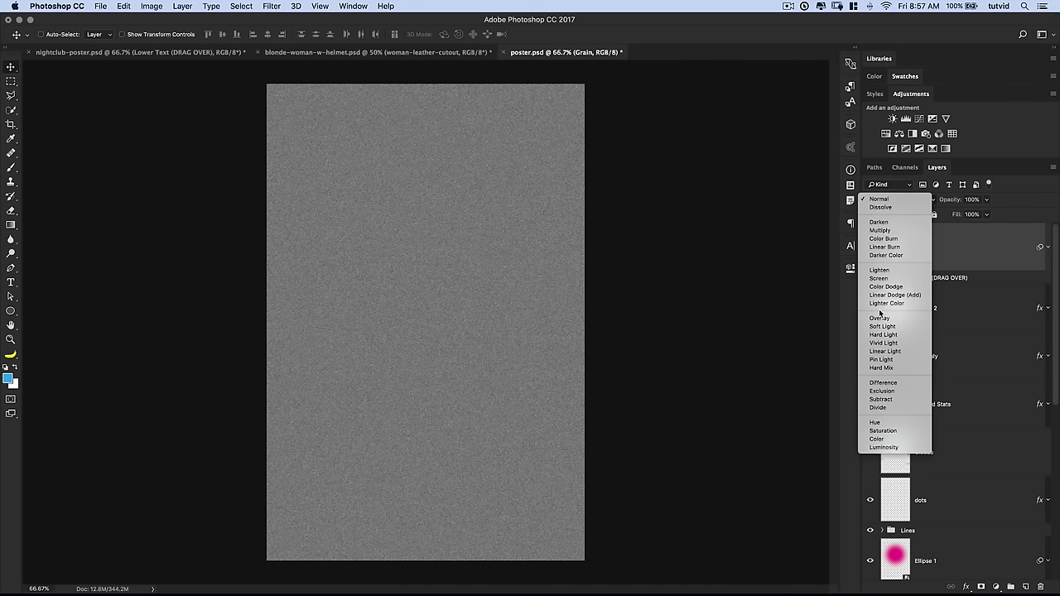
Blend the Grain layer in Overlay at 50% opacity, comparing it zoomed in with and without grain
click(890, 318)
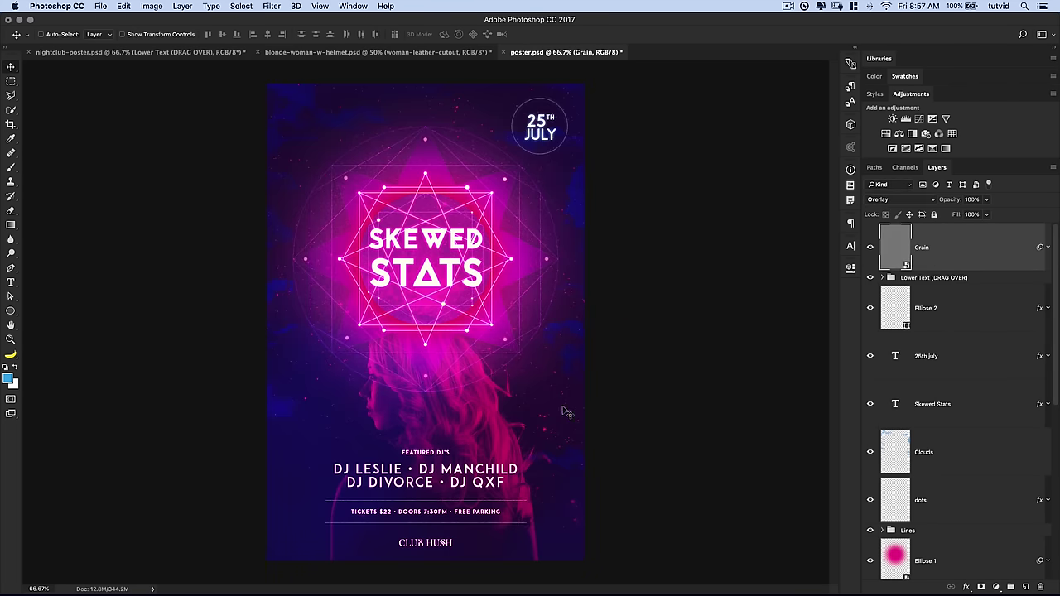
drag(955, 206, 928, 204)
key(z)
click(455, 173)
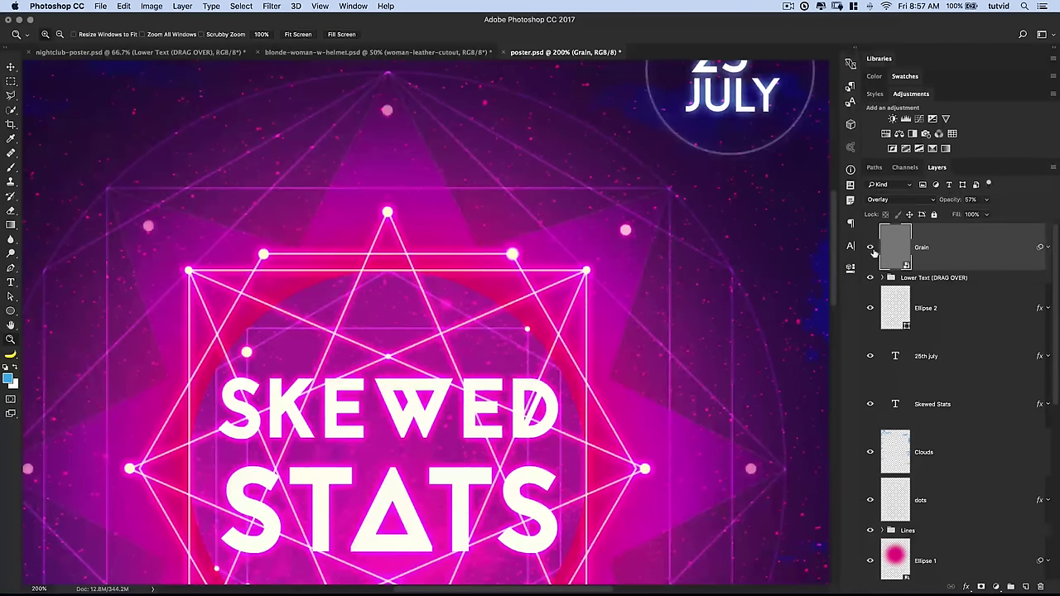
click(870, 247)
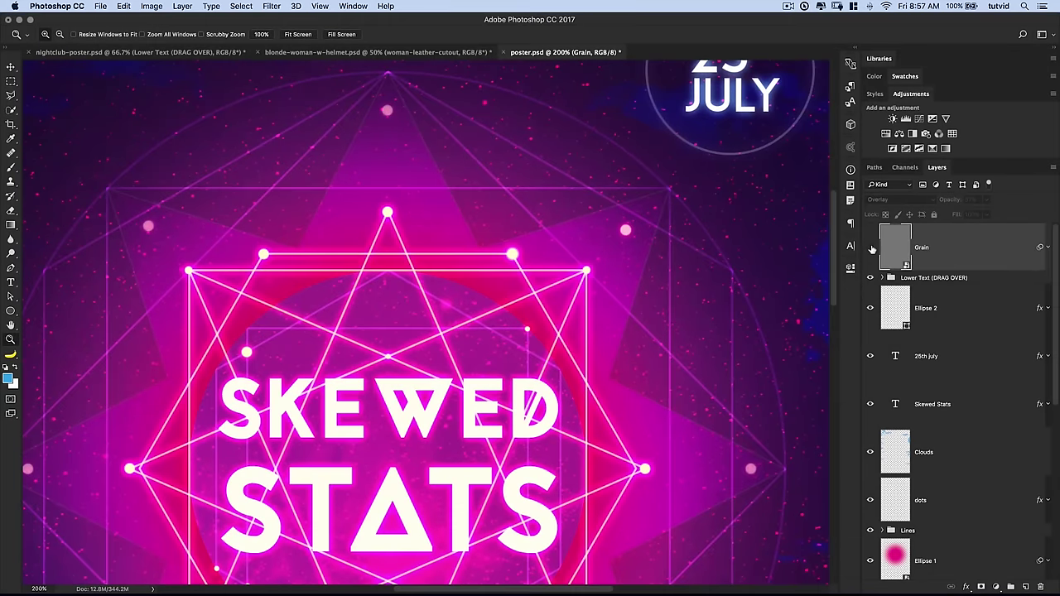
click(870, 247)
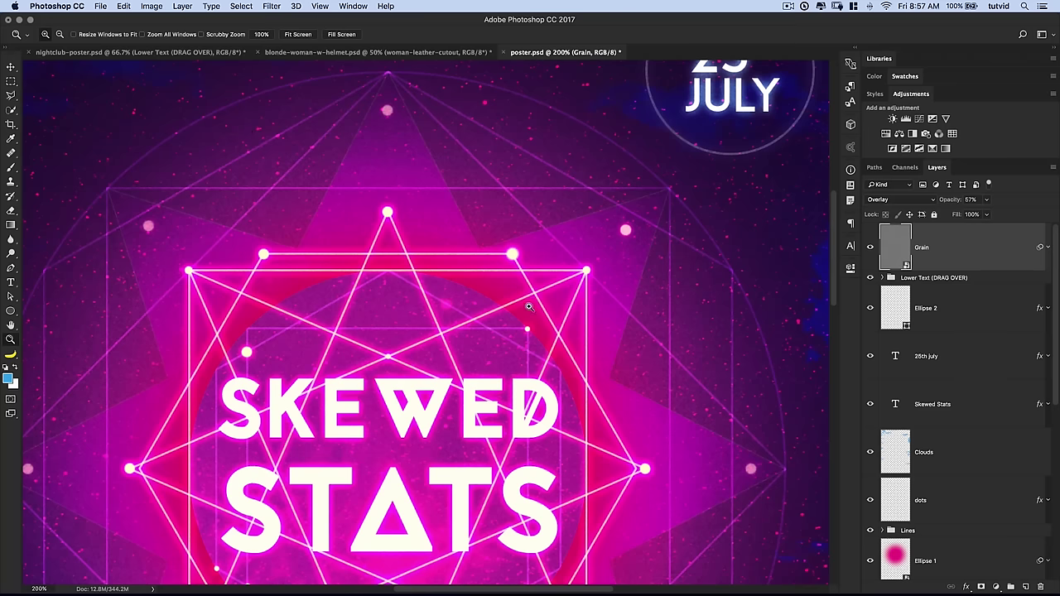
drag(957, 203, 952, 203)
key(super+0)
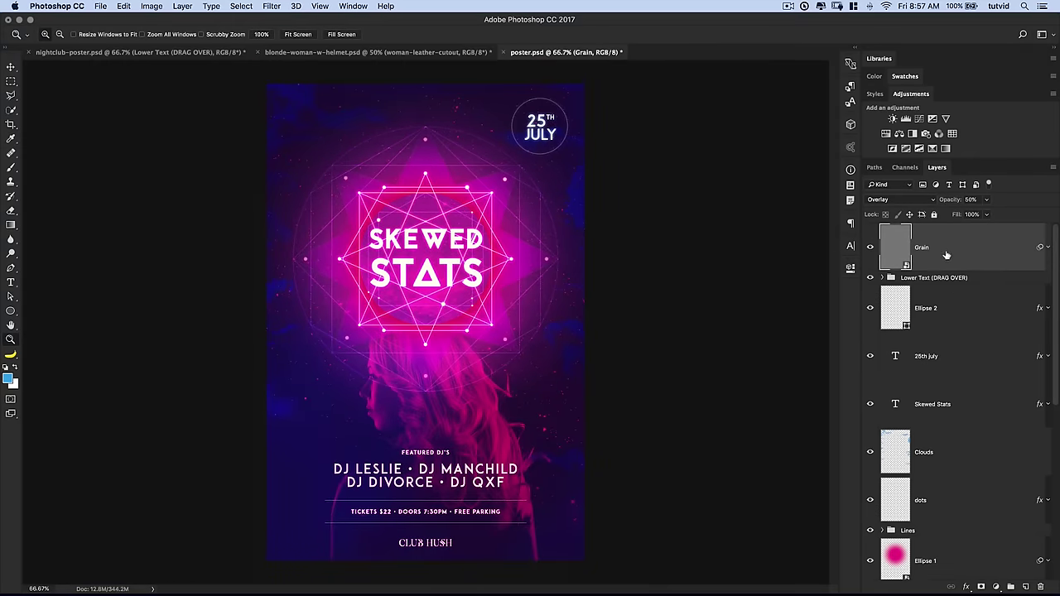
click(900, 134)
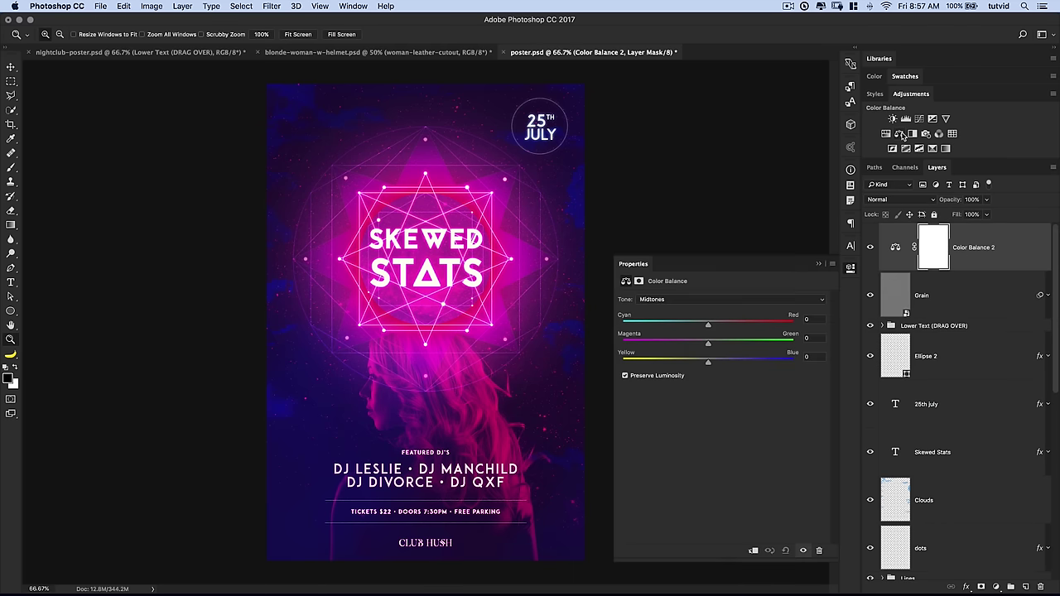
Set the Color Balance shadows to 60, 15, -40
click(745, 301)
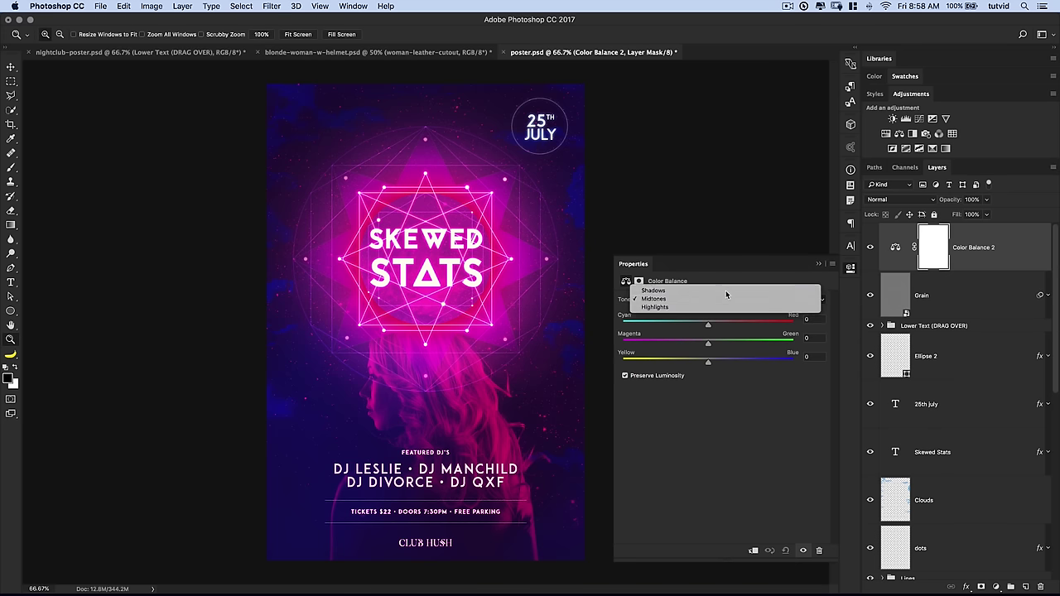
click(726, 290)
text(6)
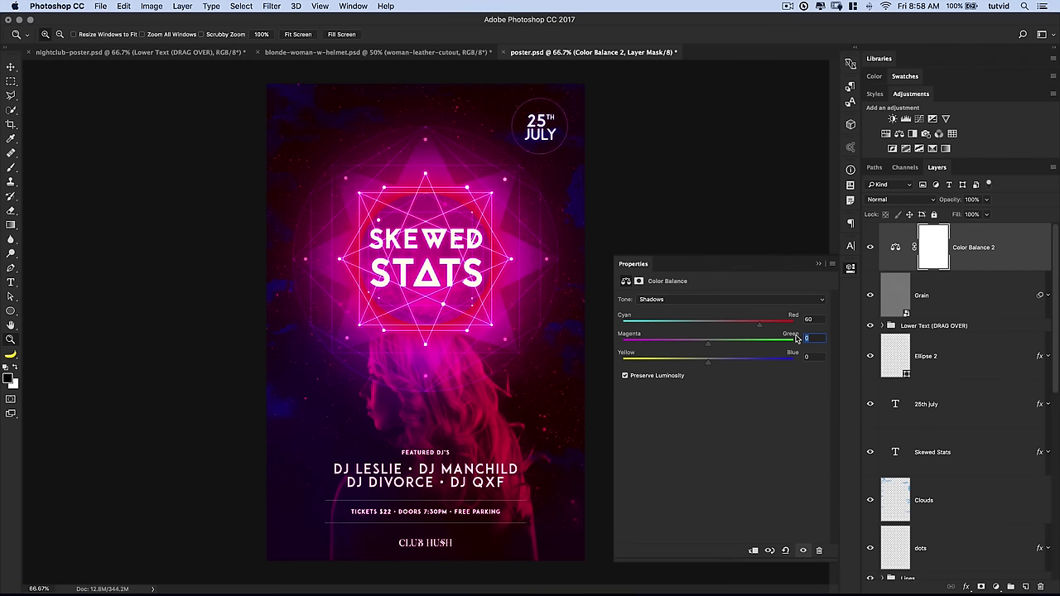
text(15-40)
key(Tab)
Set the Color Balance midtones to 35, -25, -35
click(764, 300)
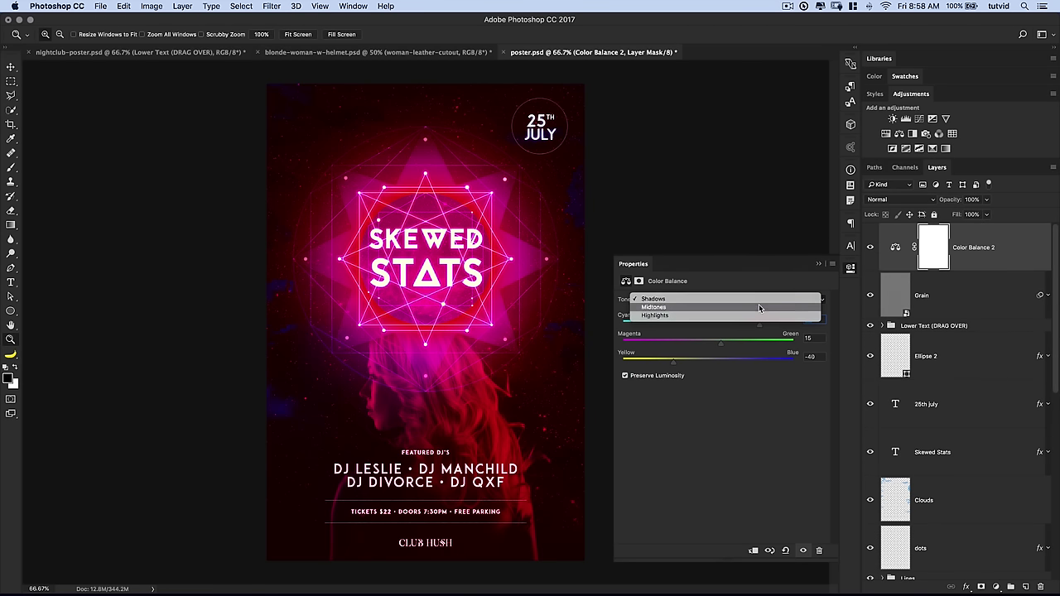
click(752, 309)
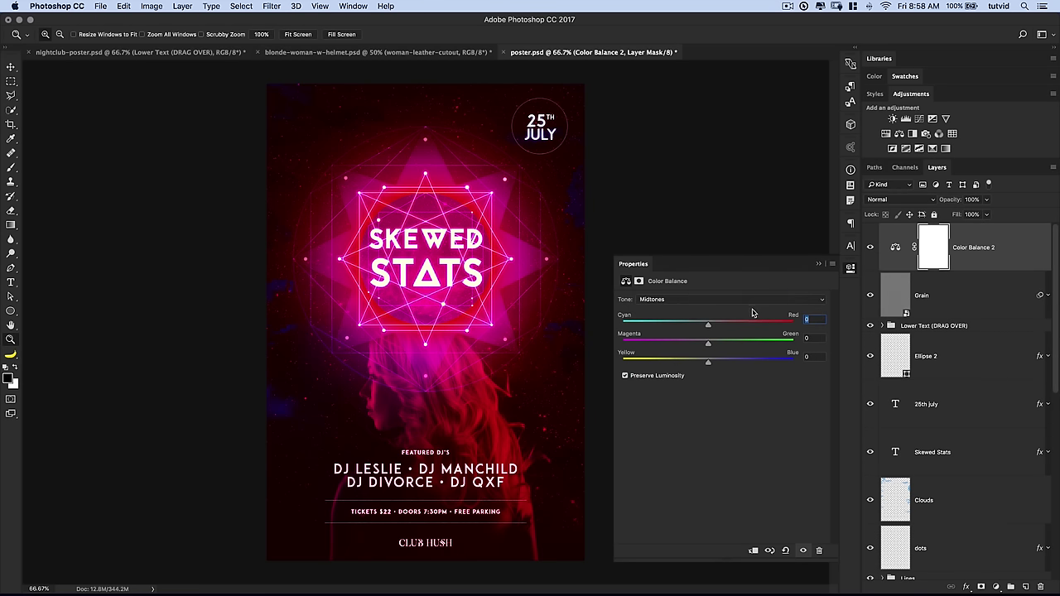
text(35)
key(Tab)
text(-25-35)
key(Tab)
Set the Color Balance highlights to -30, -40, -60
click(702, 300)
click(705, 311)
text(-30)
key(Tab)
text(-40)
key(Tab)
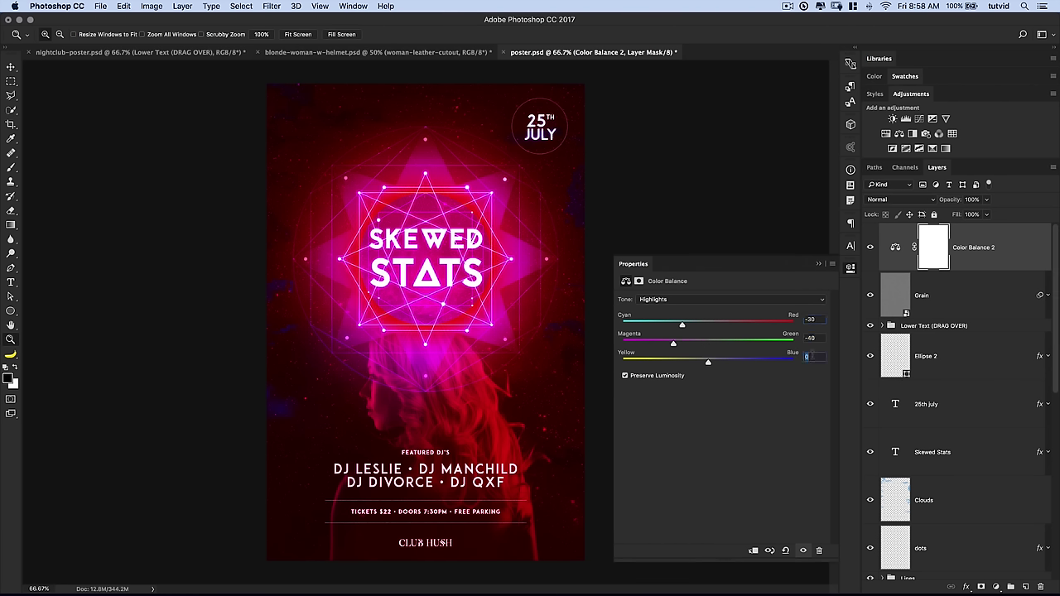
text(-60)
key(Tab)
Compare Preserve Luminosity on and off, then set Color Balance 2 to Multiply
click(625, 376)
click(625, 376)
click(626, 376)
click(625, 376)
click(853, 269)
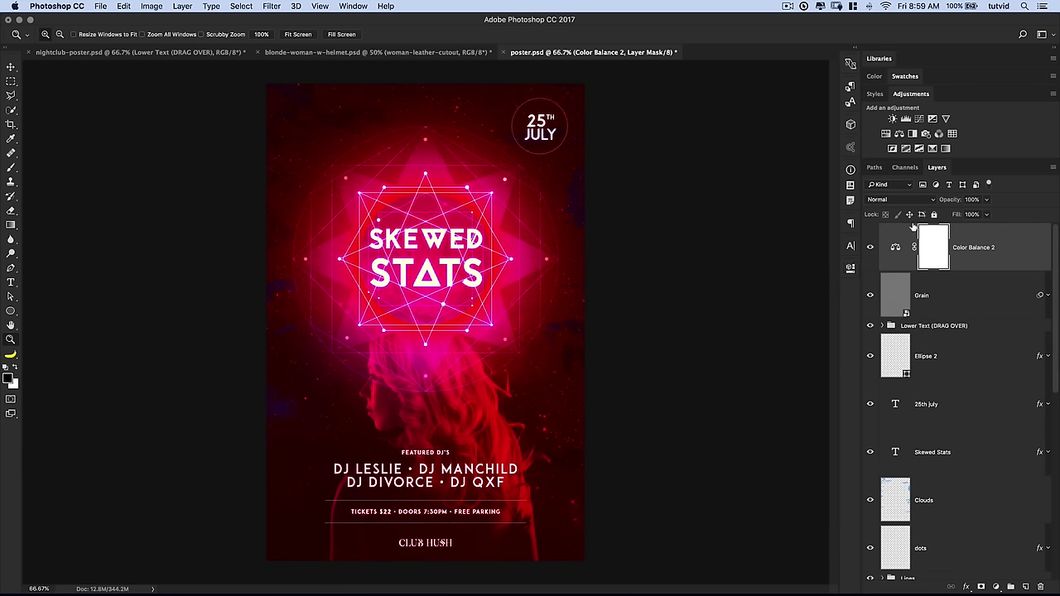
click(901, 200)
click(647, 265)
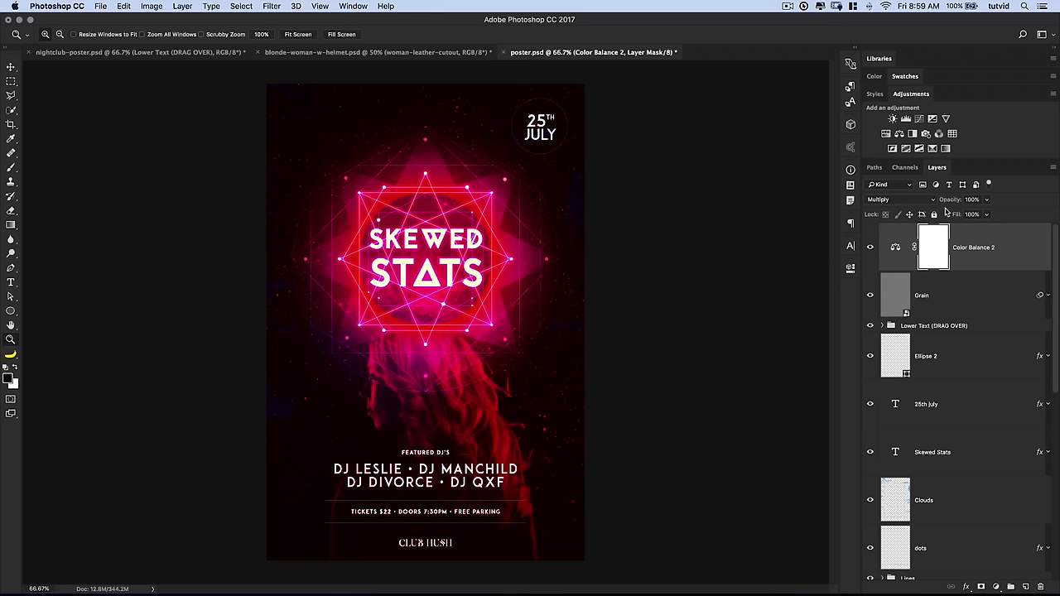
Lower Color Balance 2 to 45% opacity, compare it hidden, and view the poster full screen
mouse_move(953, 203)
mouse_down()
mouse_move(918, 200)
mouse_move(946, 200)
mouse_up()
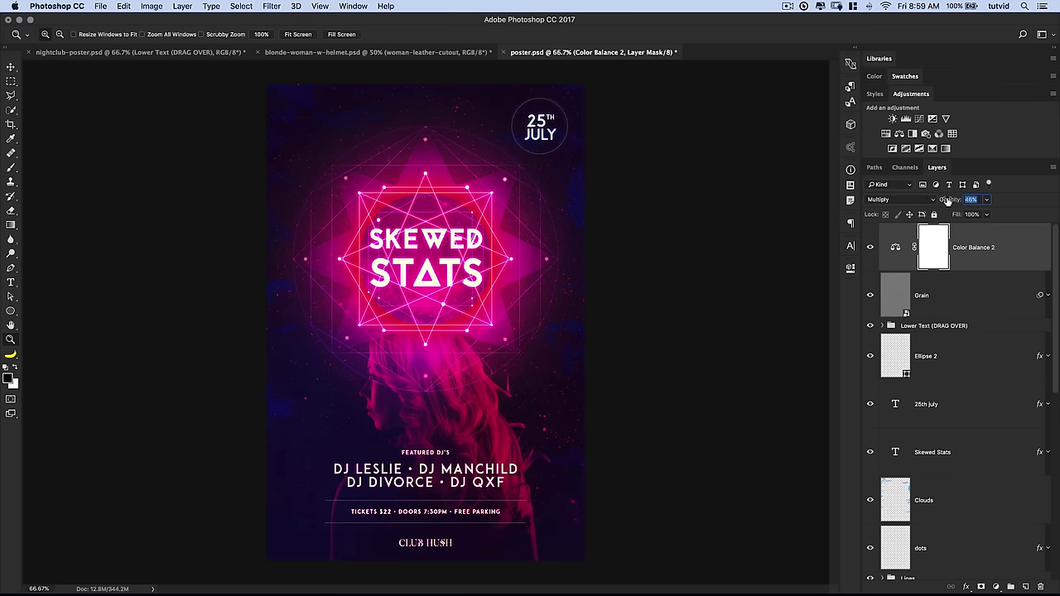
click(869, 247)
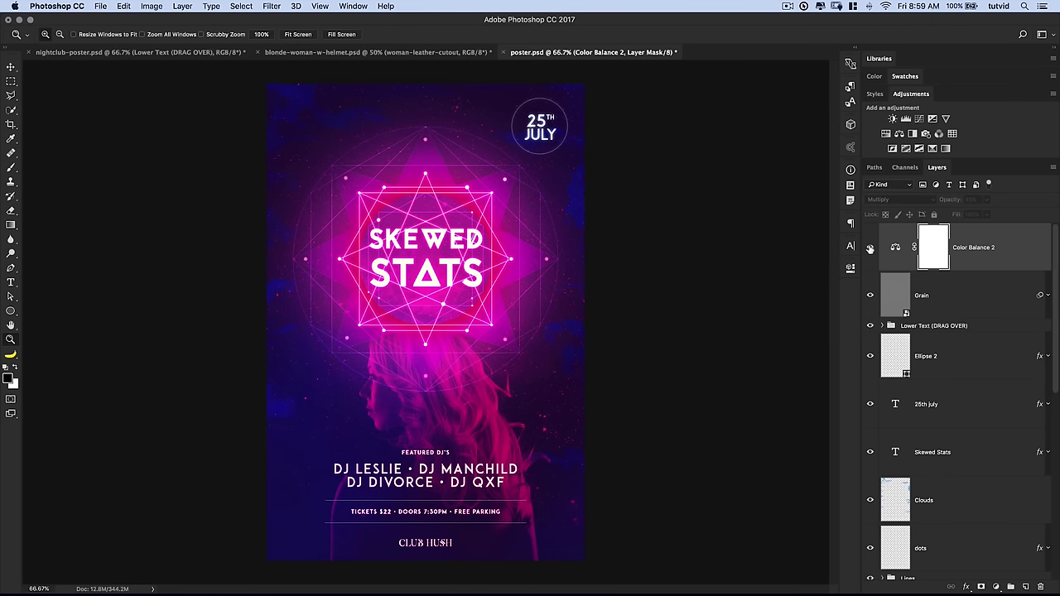
click(869, 246)
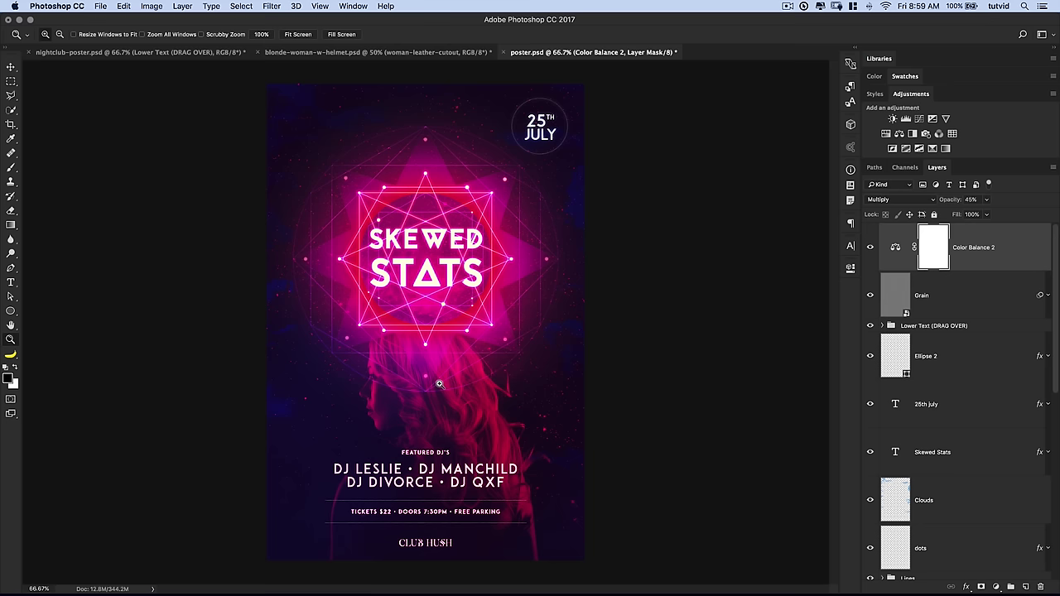
key(Tab)
key(f)
click(665, 272)
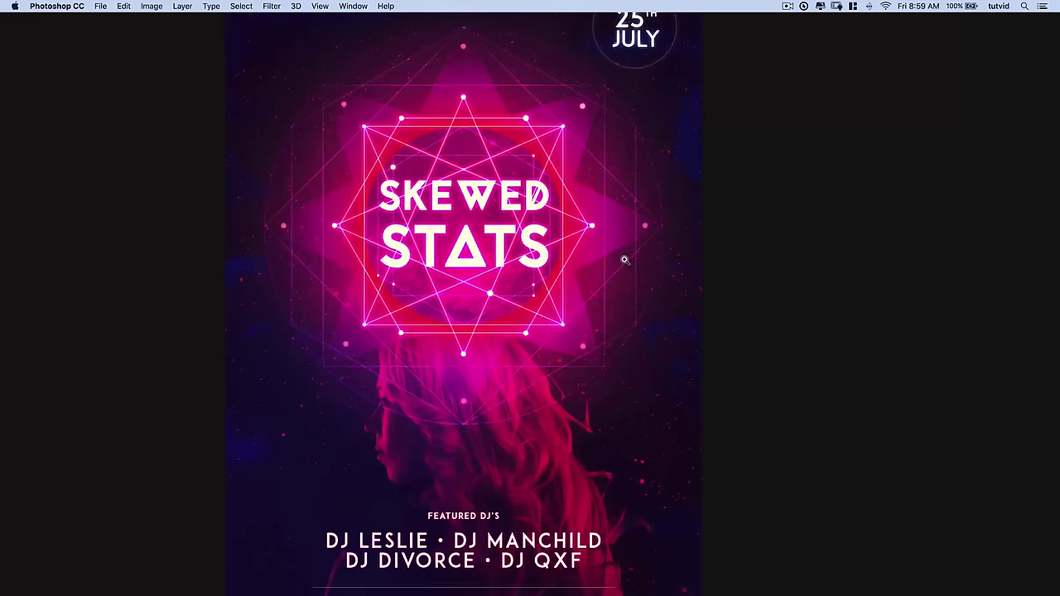